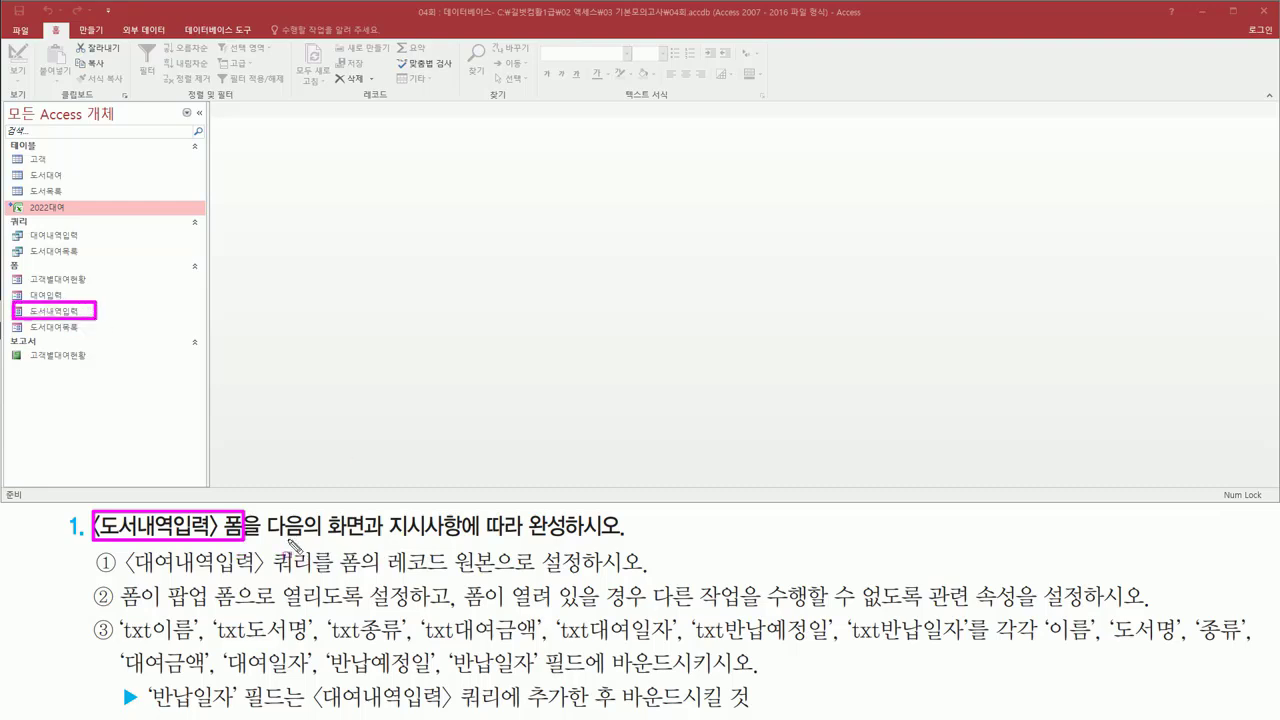
Open the 도서내역입력 form in Form view
drag(325, 541, 632, 537)
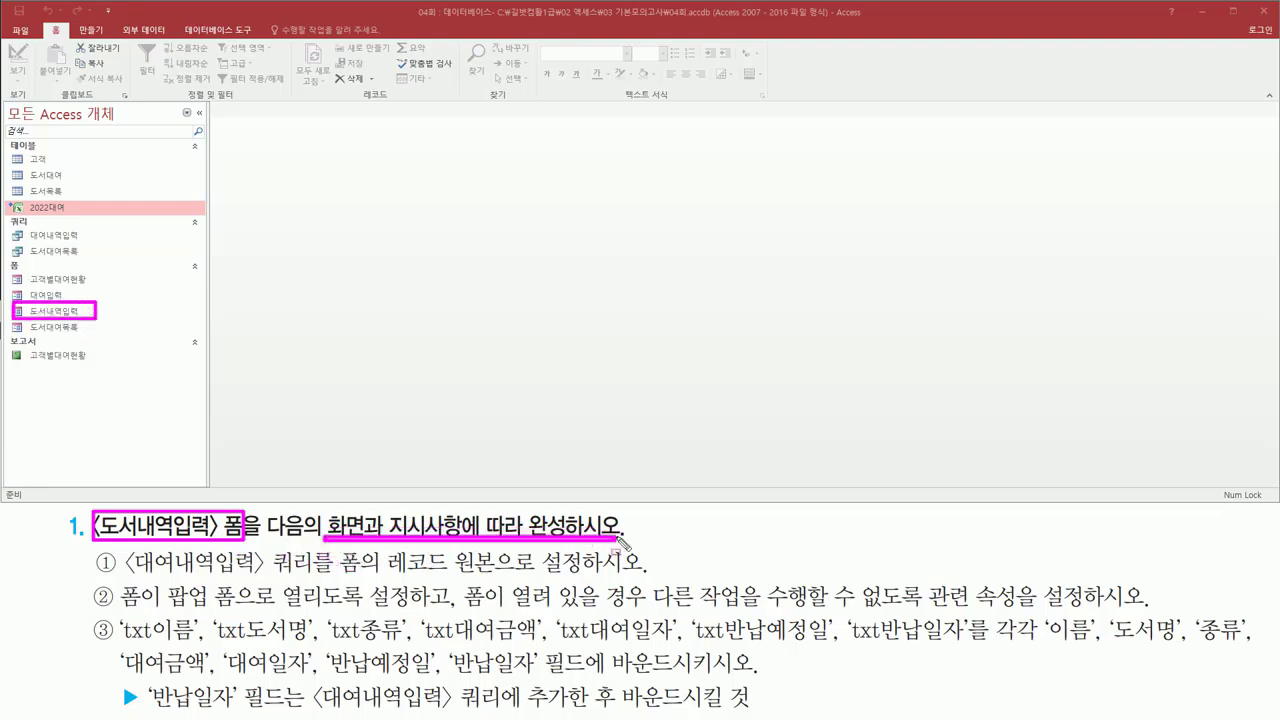
key(Escape)
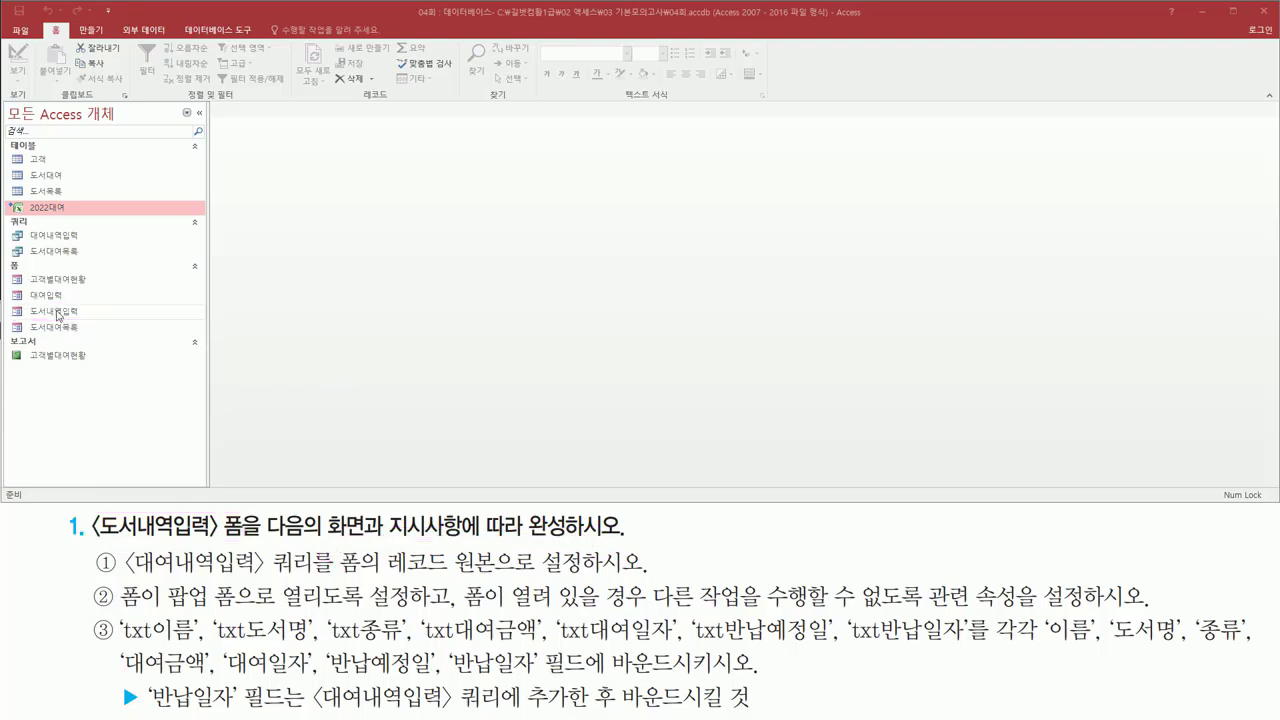
click(84, 316)
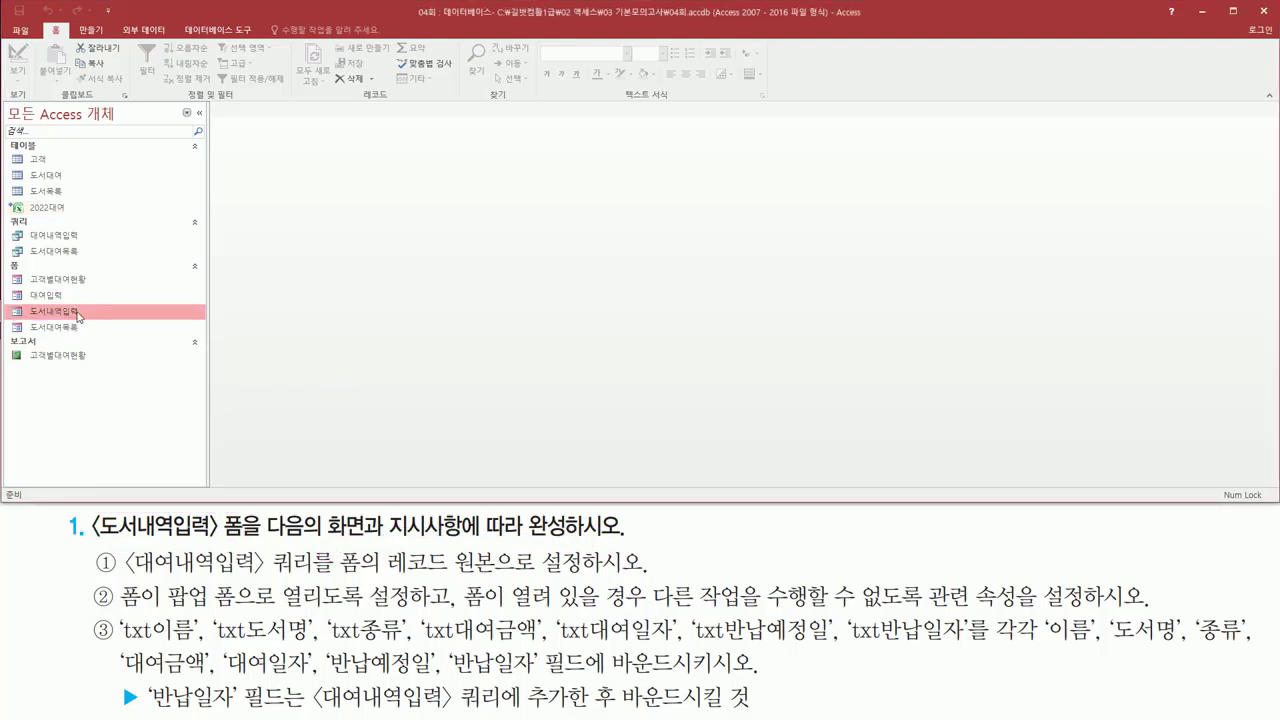
double_click(78, 313)
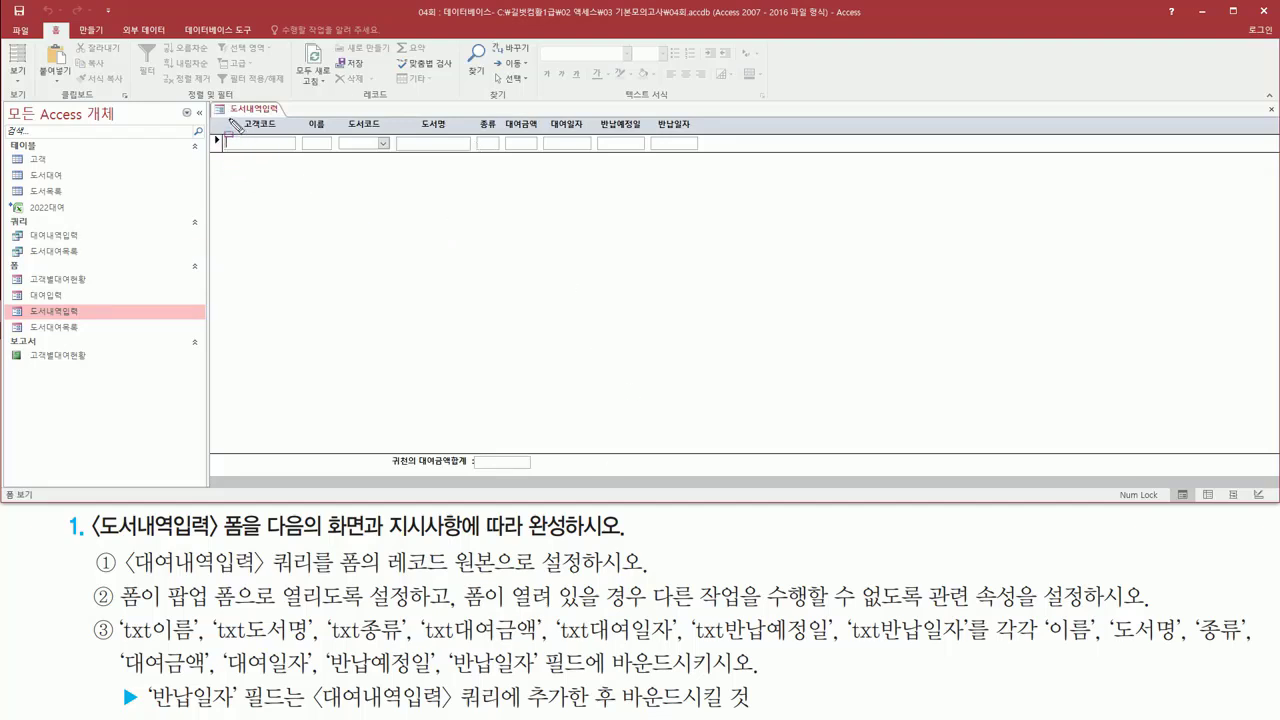
mouse_move(227, 117)
mouse_down()
mouse_move(268, 130)
mouse_move(734, 131)
mouse_up()
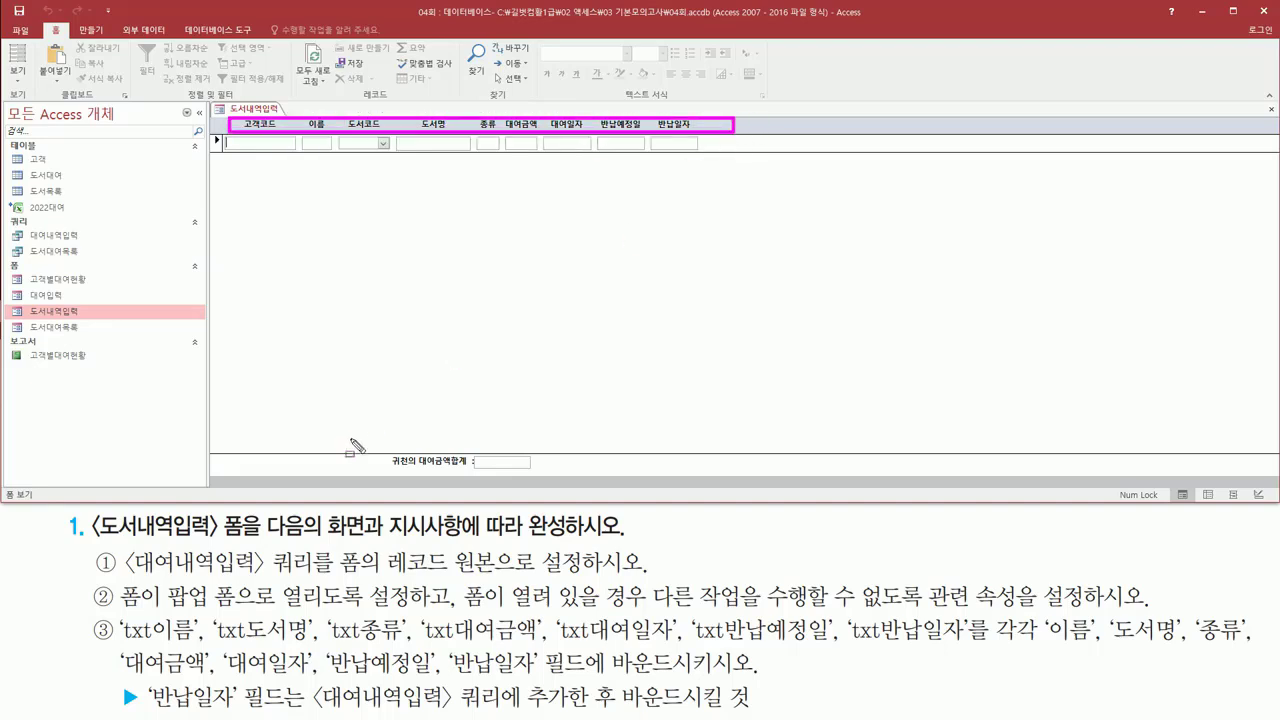
drag(378, 439, 471, 478)
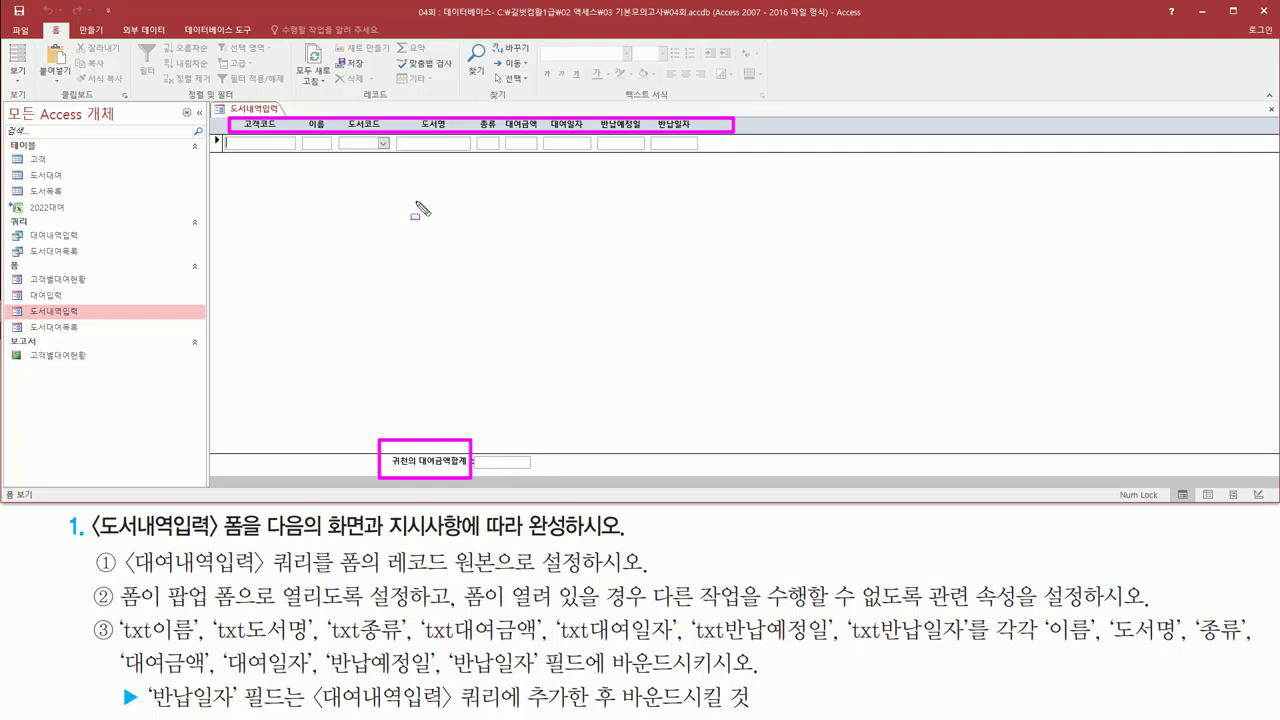
key(Escape)
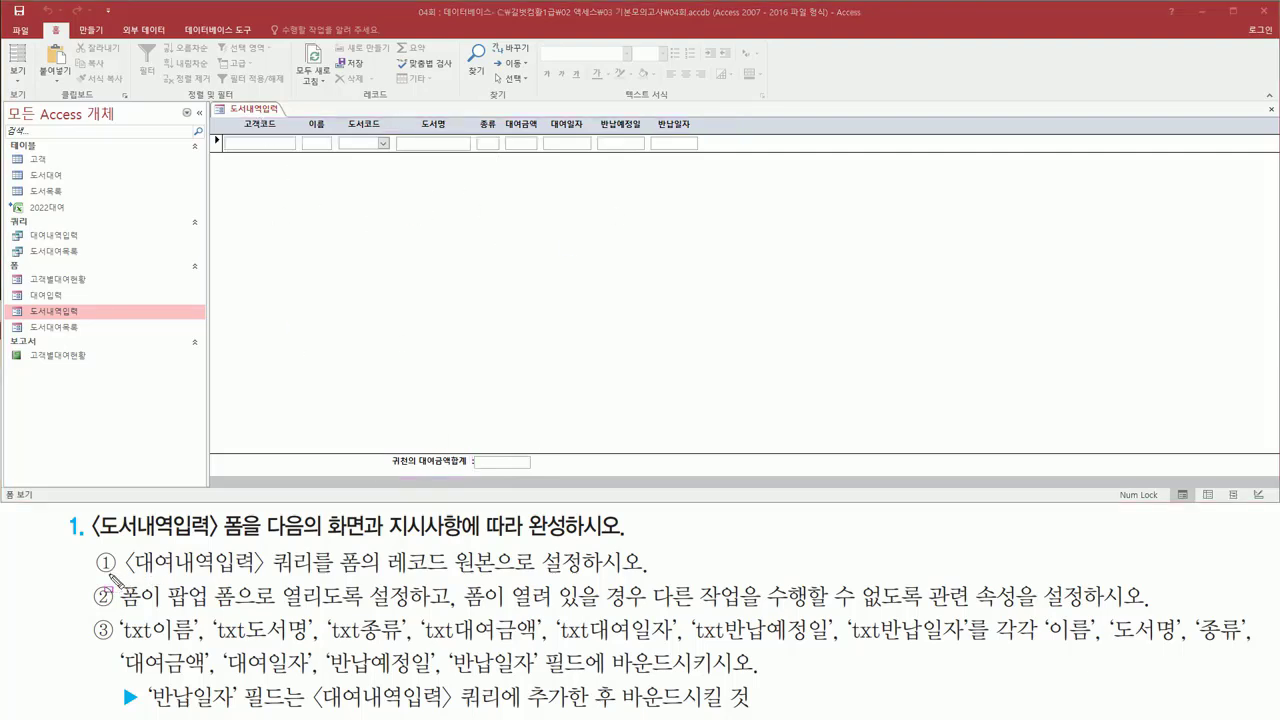
Switch the 도서내역입력 form to Design view
mouse_move(124, 575)
mouse_down()
mouse_move(296, 598)
mouse_move(316, 550)
mouse_move(454, 577)
mouse_move(582, 578)
mouse_up()
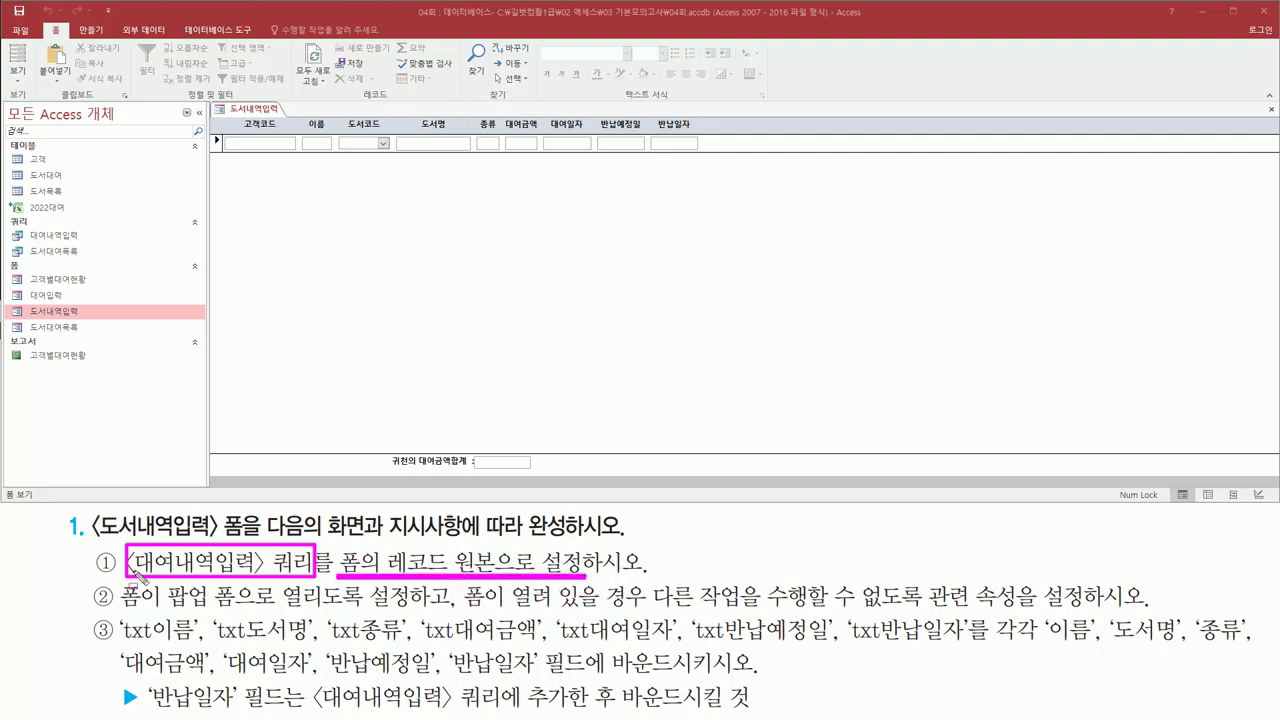
drag(135, 573, 314, 573)
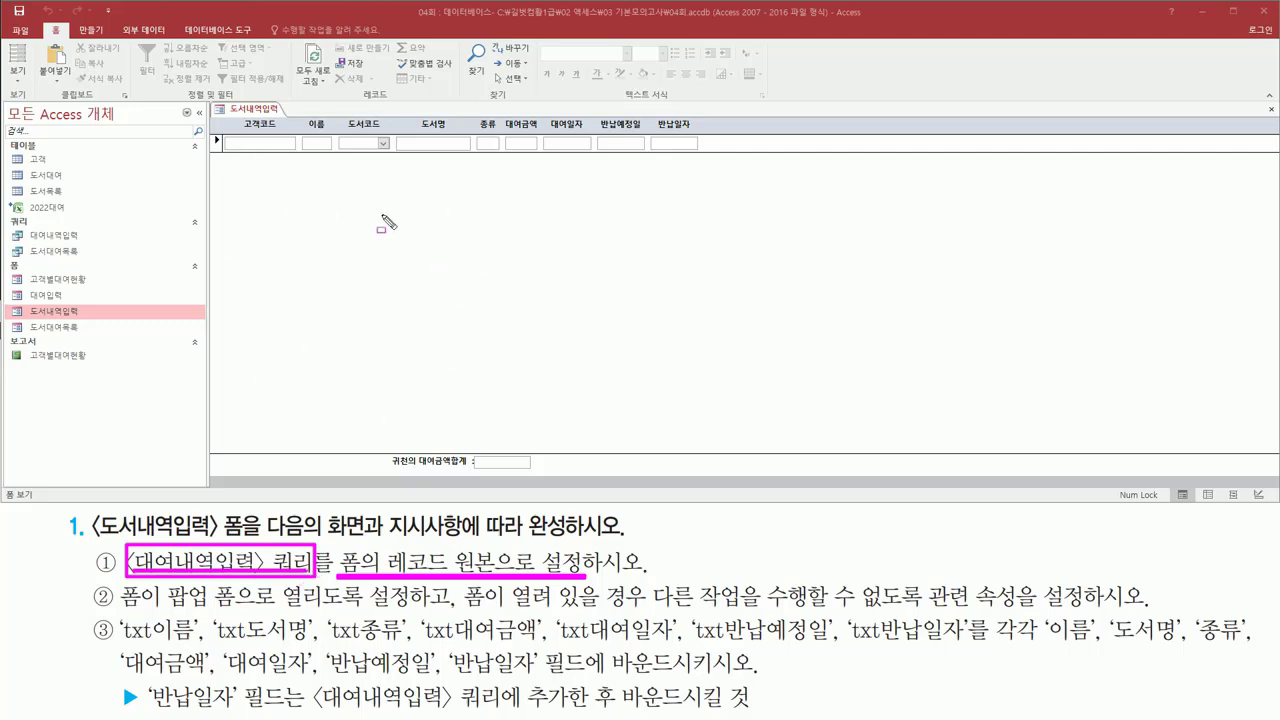
key(Escape)
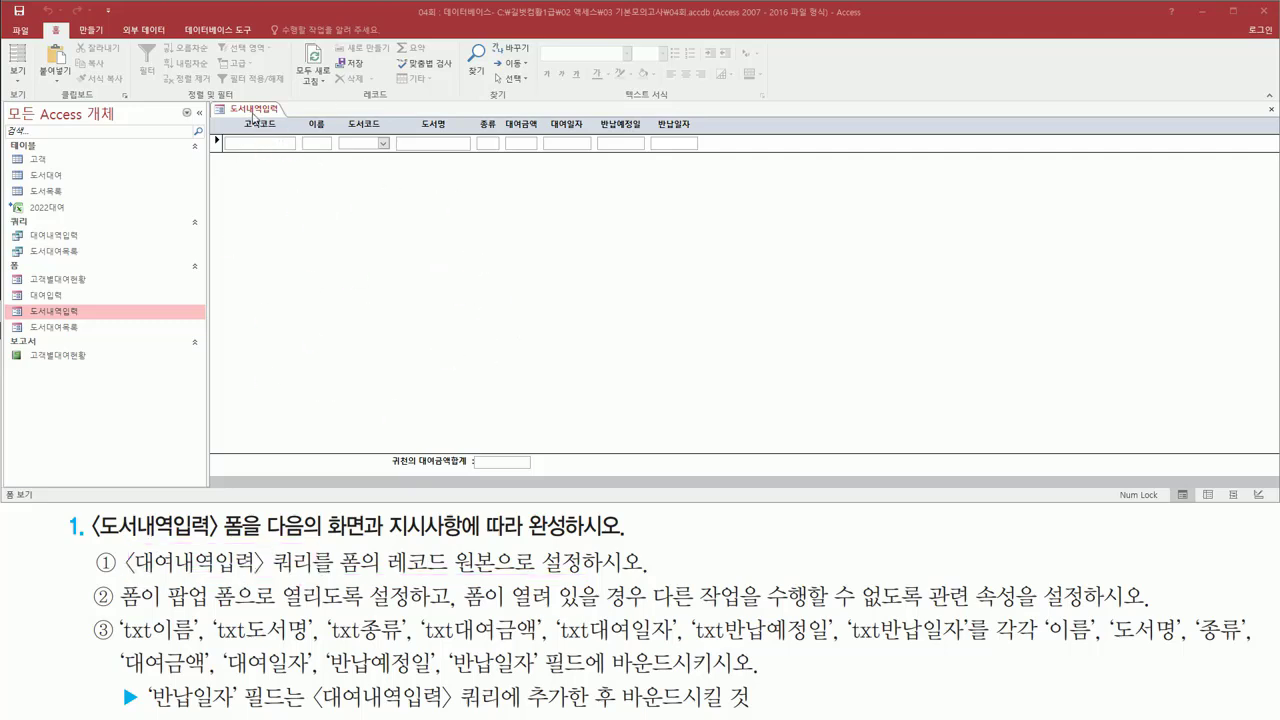
click(253, 112)
right_click(254, 116)
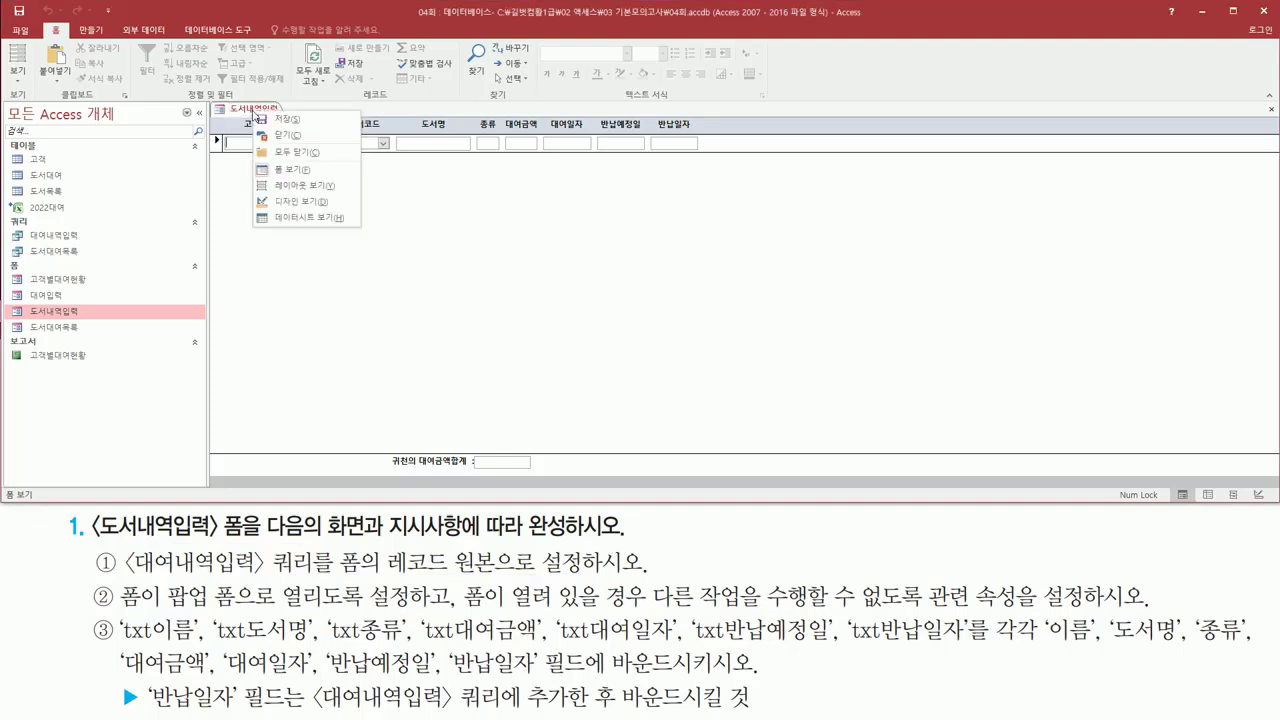
click(294, 204)
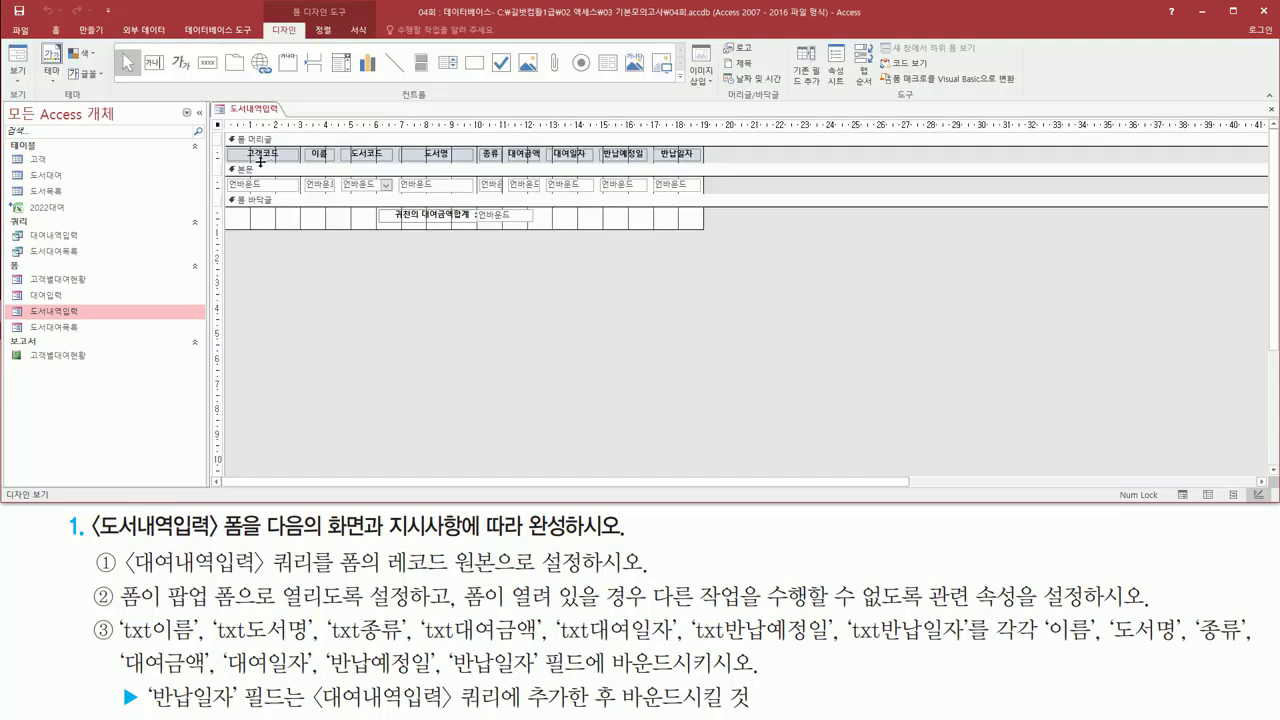
mouse_move(218, 136)
mouse_down()
mouse_move(238, 178)
mouse_move(708, 230)
mouse_up()
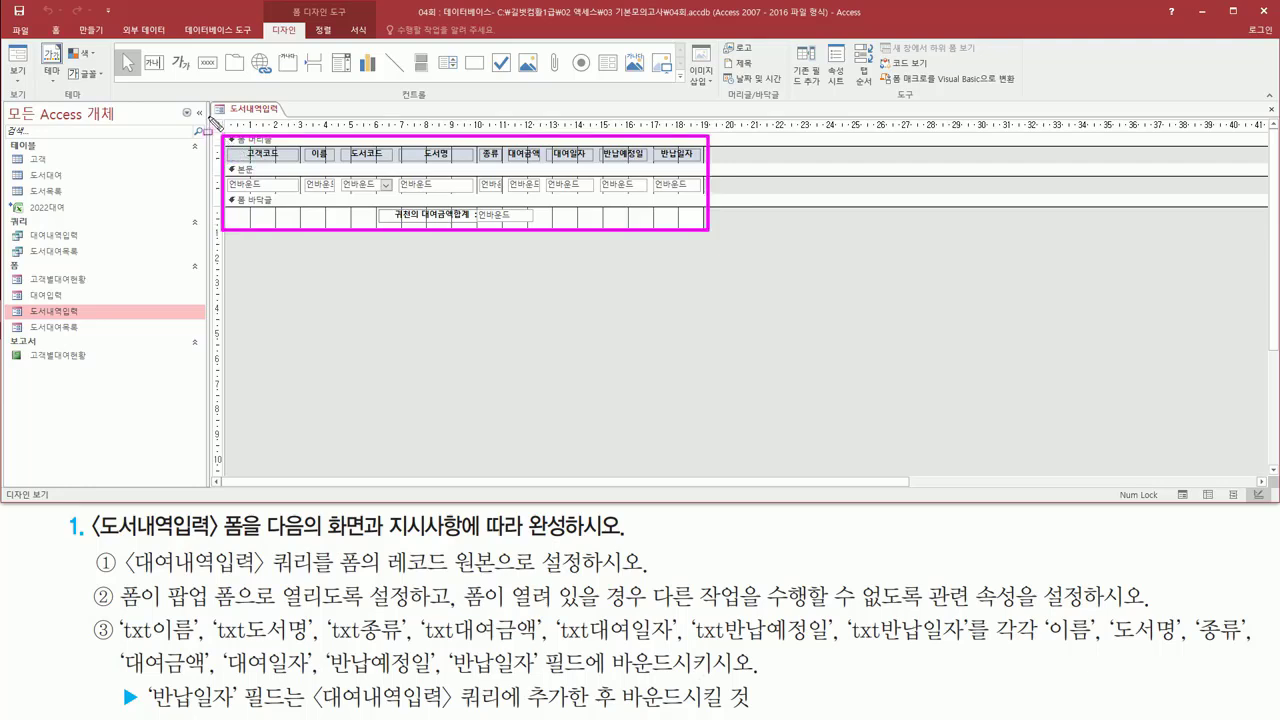
drag(210, 116, 229, 134)
Open the property sheet for the whole 도서내역입력 form
double_click(217, 126)
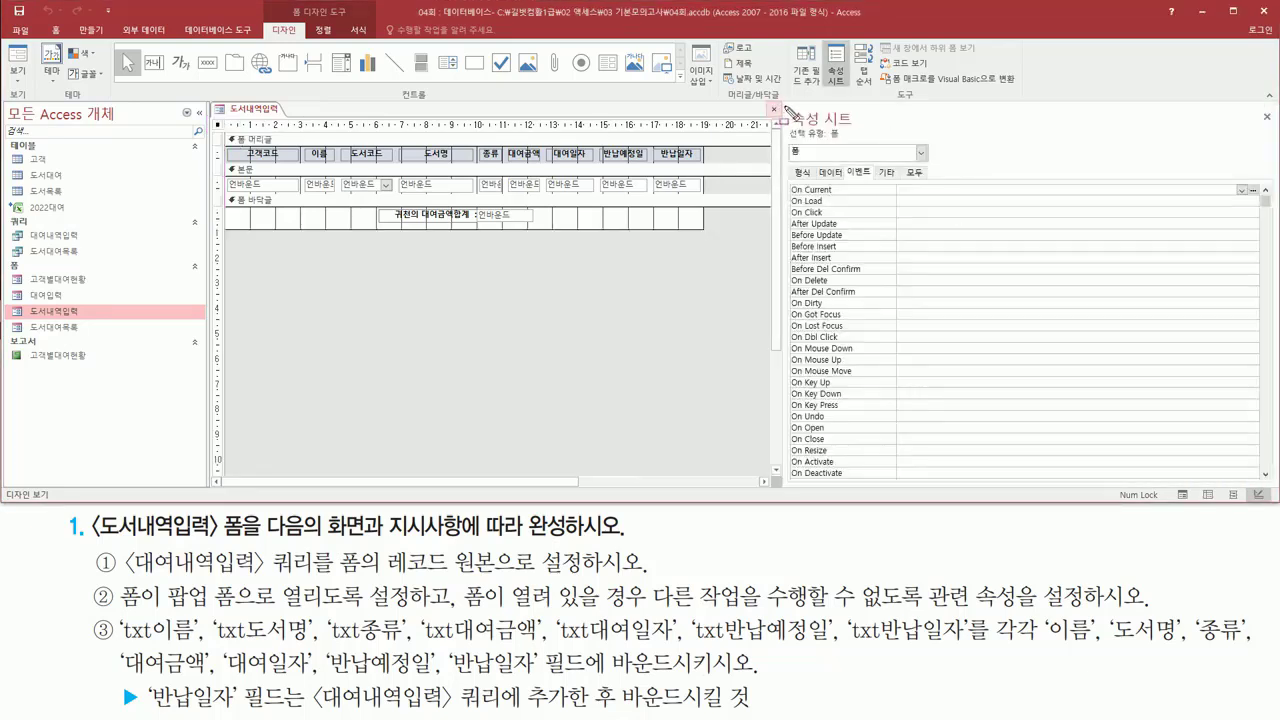
drag(785, 106, 860, 126)
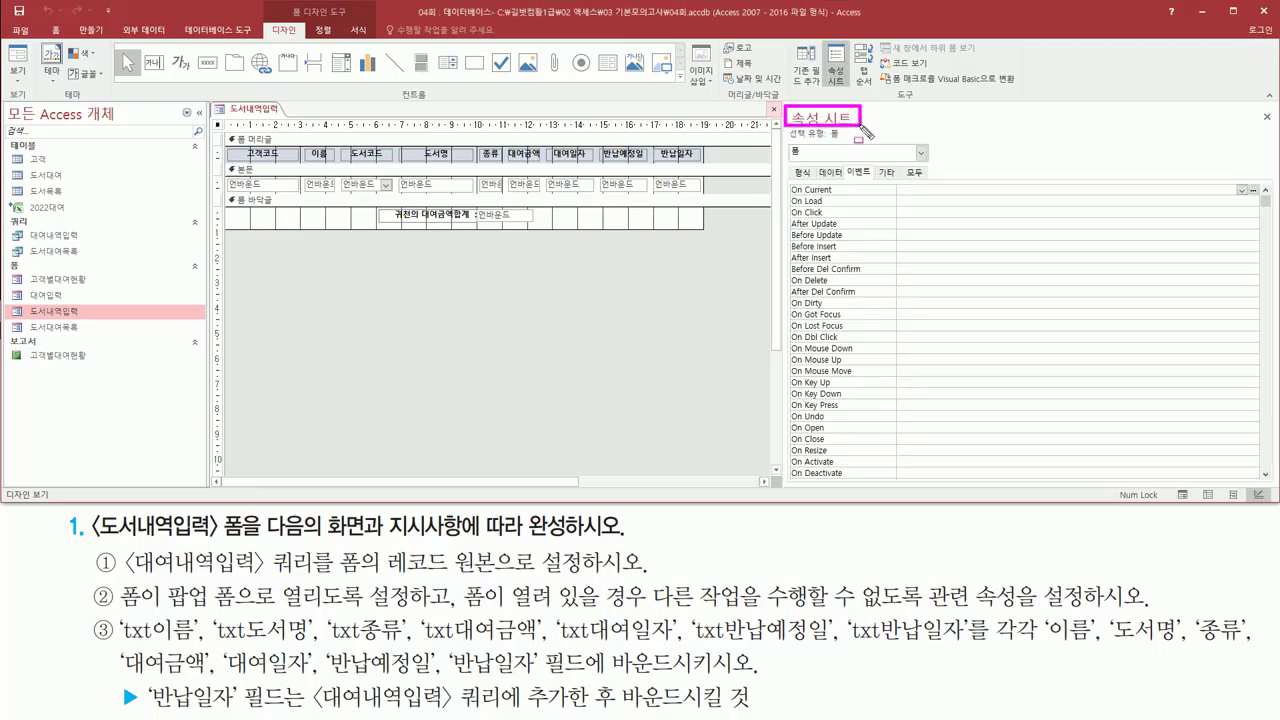
drag(786, 142, 840, 142)
mouse_move(388, 545)
mouse_down()
mouse_move(420, 574)
mouse_move(498, 578)
mouse_up()
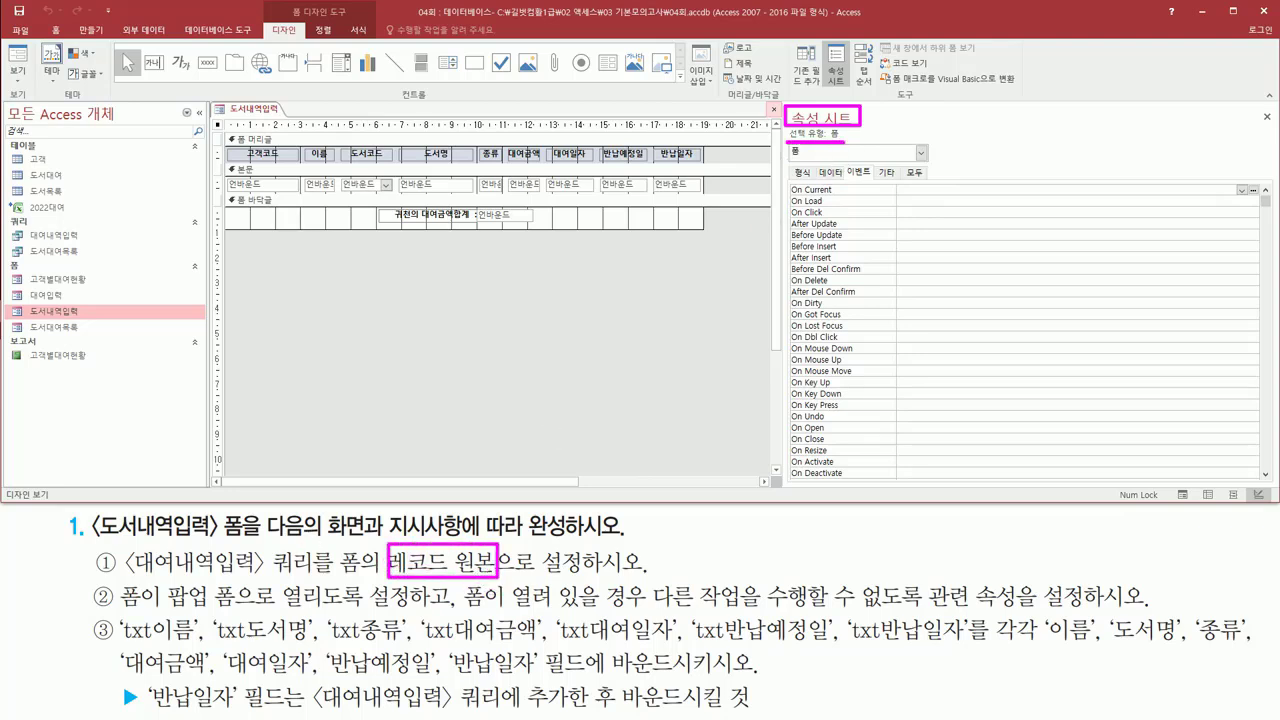
mouse_move(846, 181)
mouse_down()
mouse_move(817, 168)
mouse_move(847, 183)
mouse_up()
key(Escape)
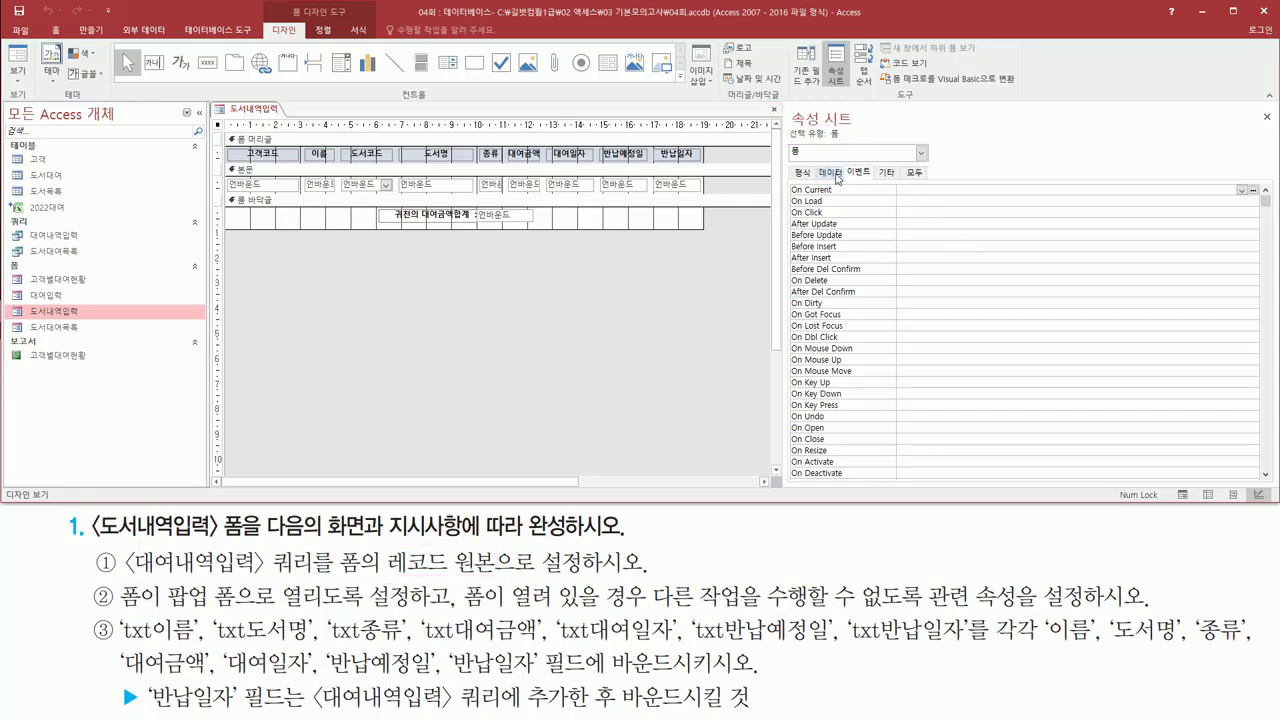
Set the form's record source (레코드 원본) to the 대여내역입력 query
click(838, 176)
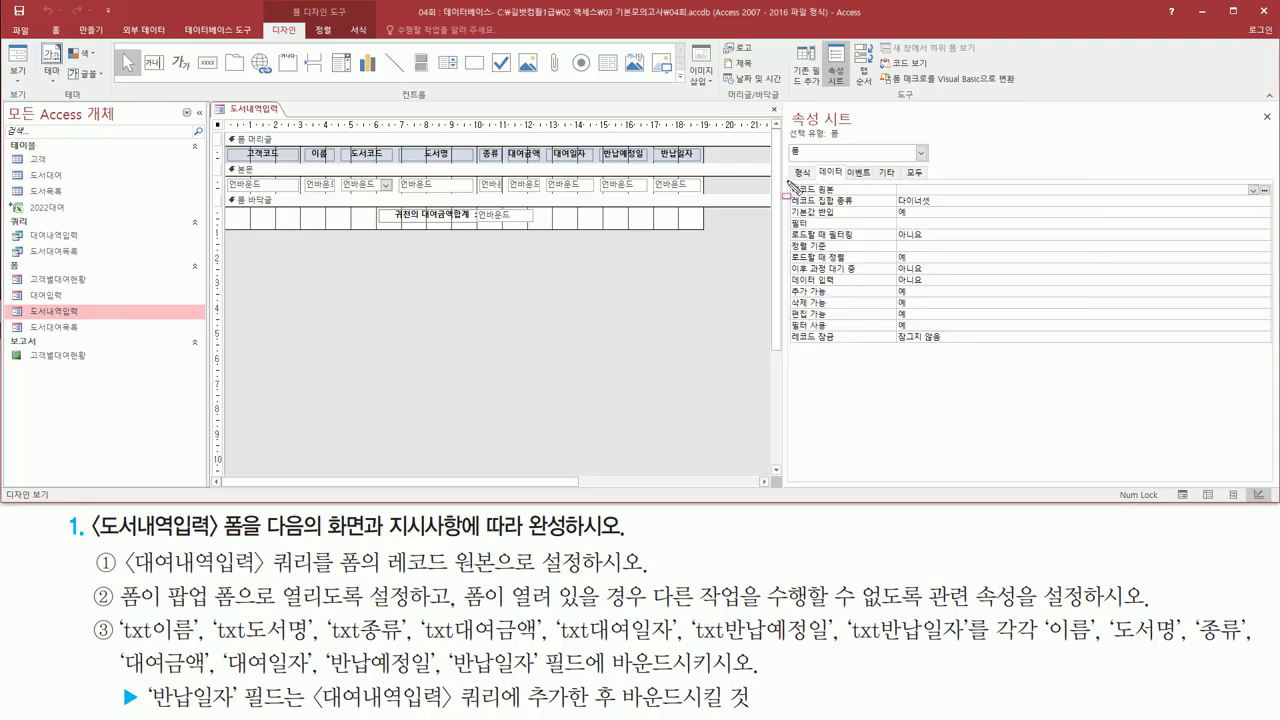
mouse_move(787, 181)
mouse_down()
mouse_move(852, 201)
mouse_move(1104, 194)
mouse_up()
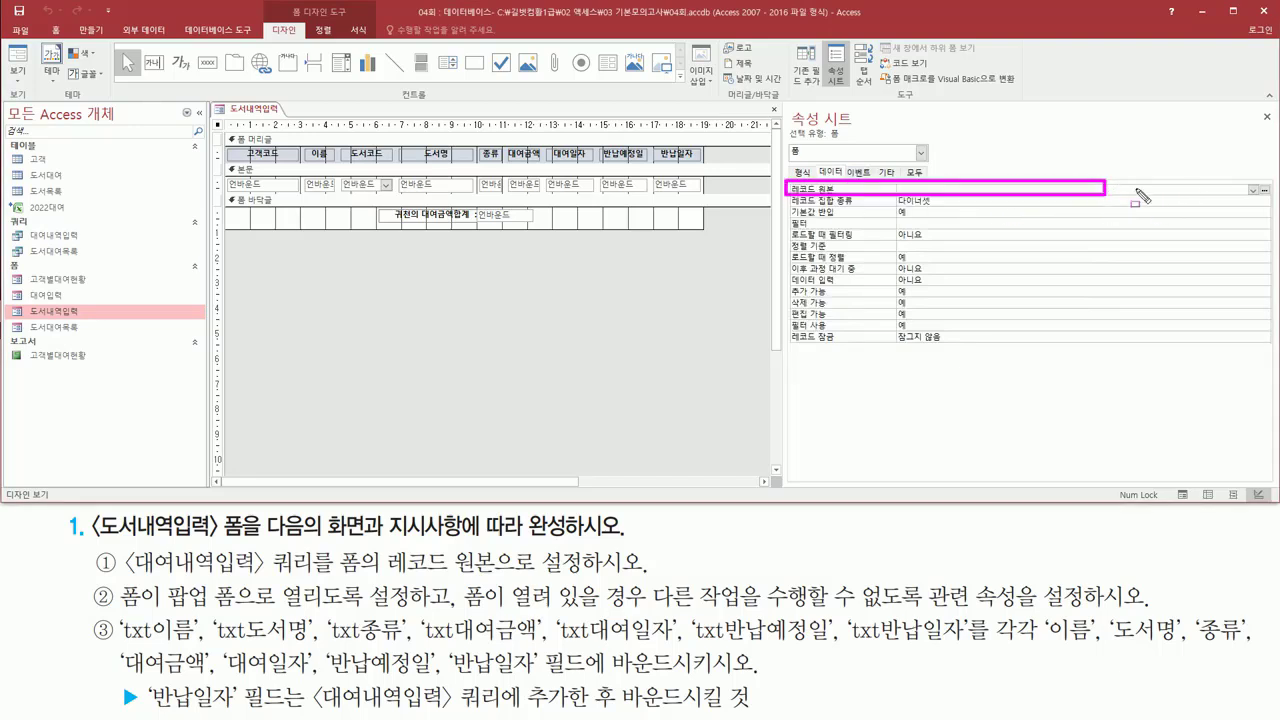
drag(1244, 180, 1263, 199)
key(Escape)
click(1254, 194)
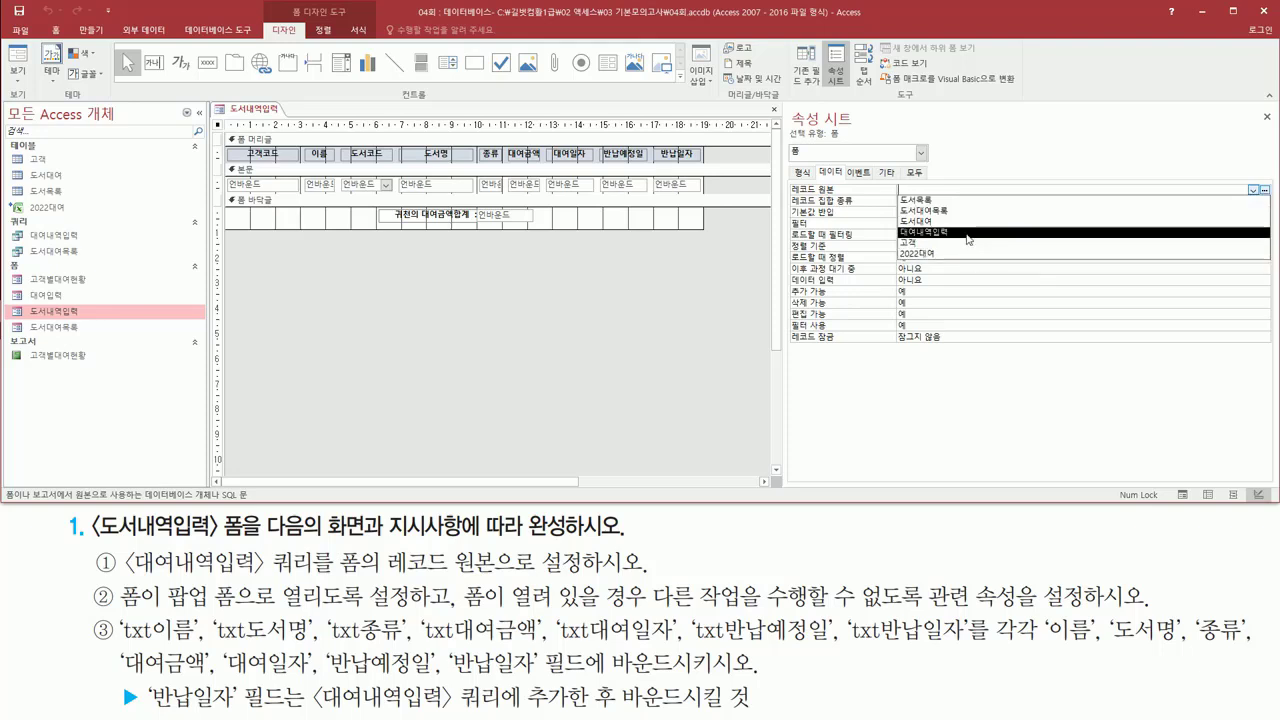
click(966, 233)
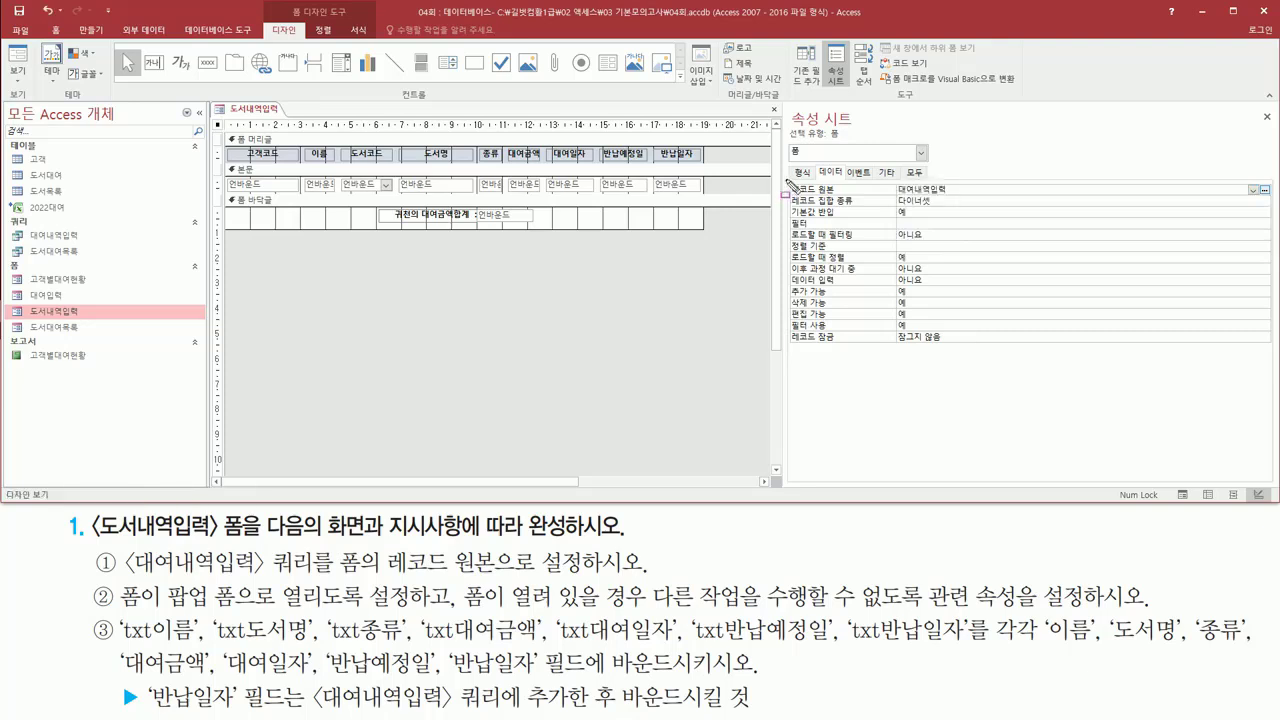
drag(786, 178, 968, 198)
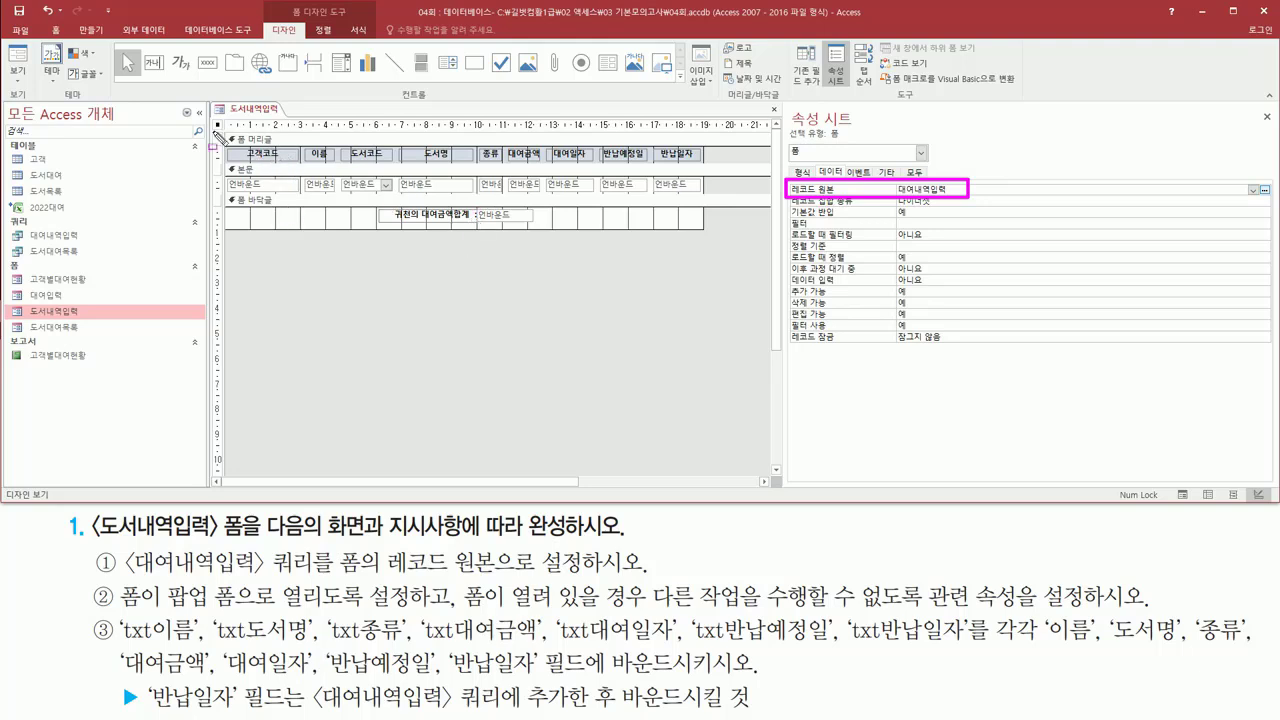
Preview the 도서내역입력 form in Form view and return to Design view
right_click(251, 110)
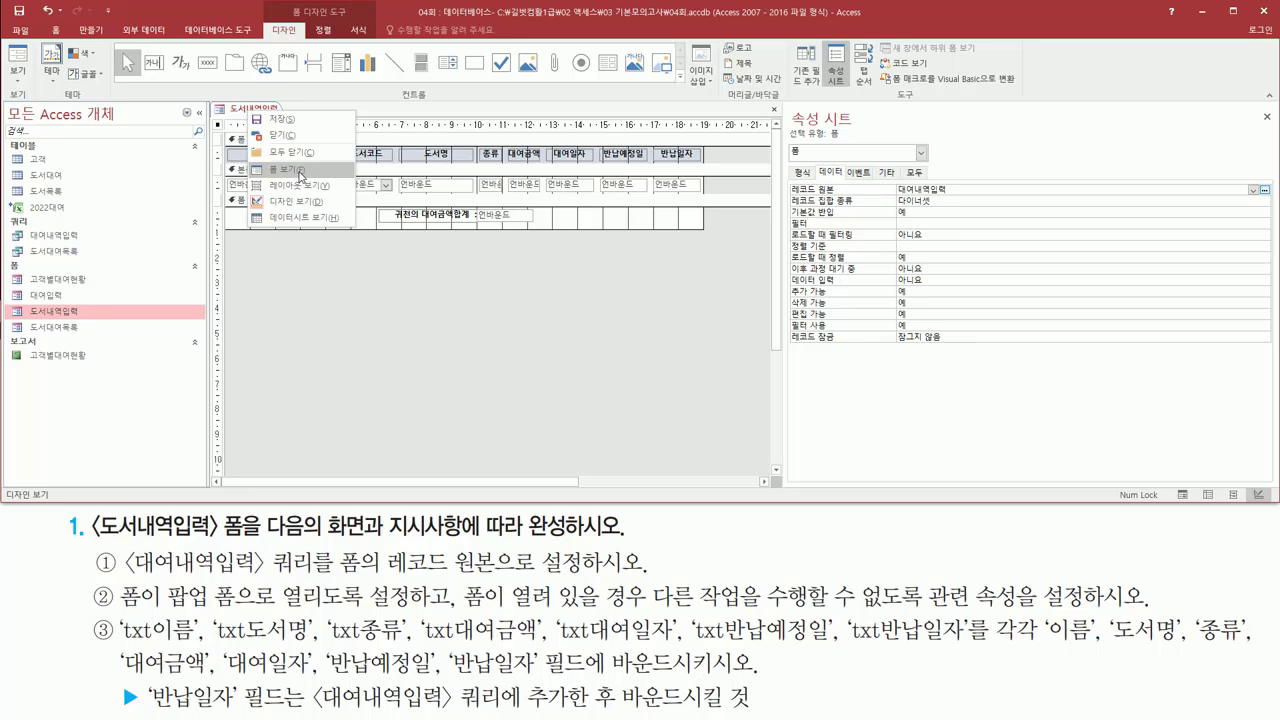
click(289, 170)
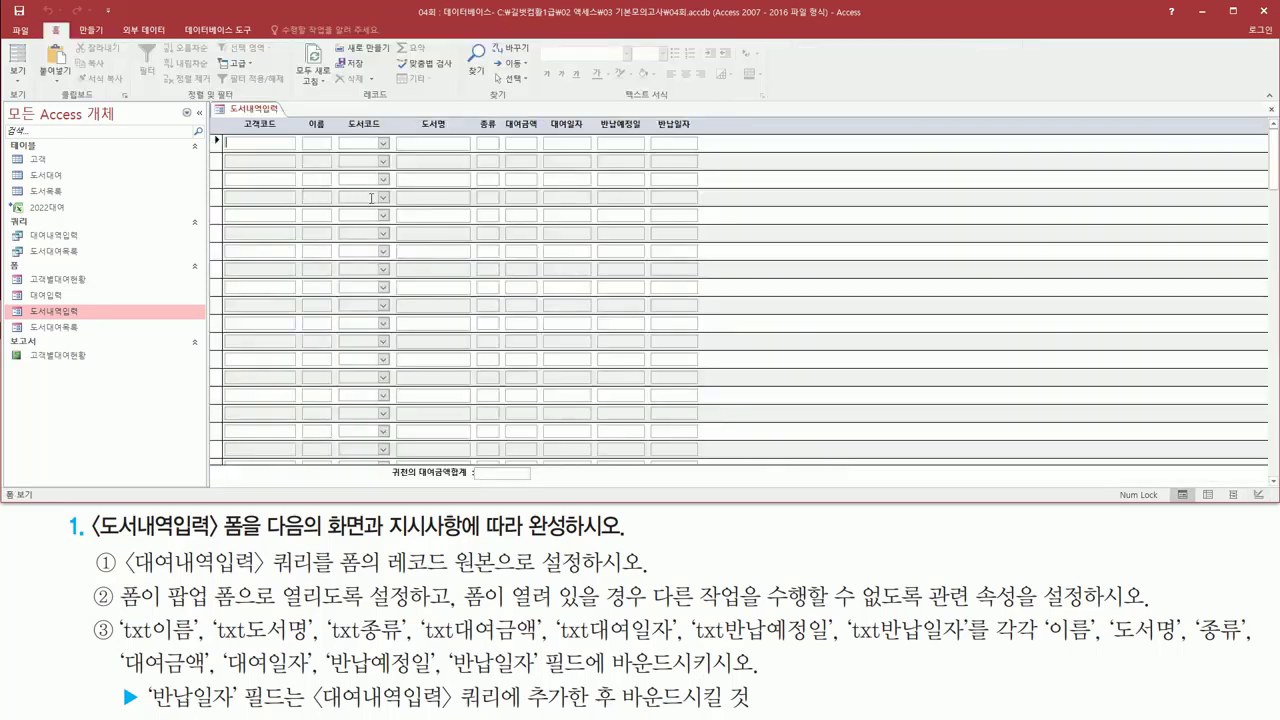
right_click(244, 113)
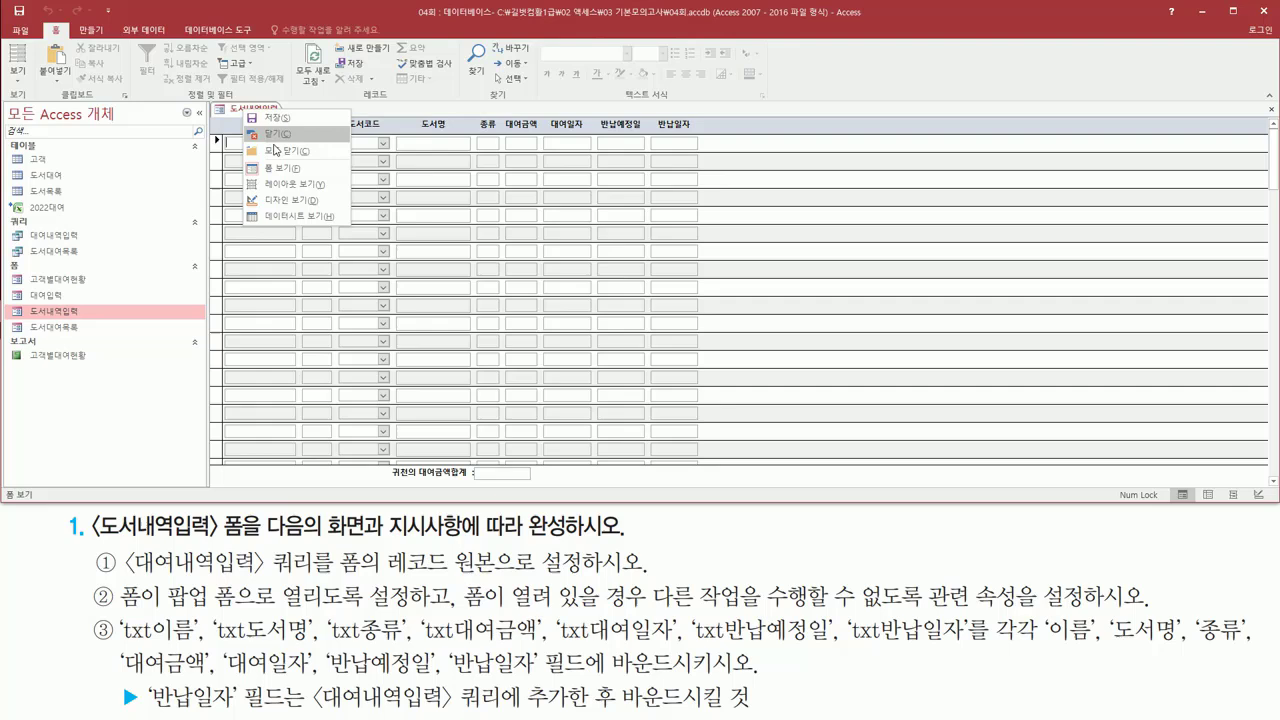
click(292, 199)
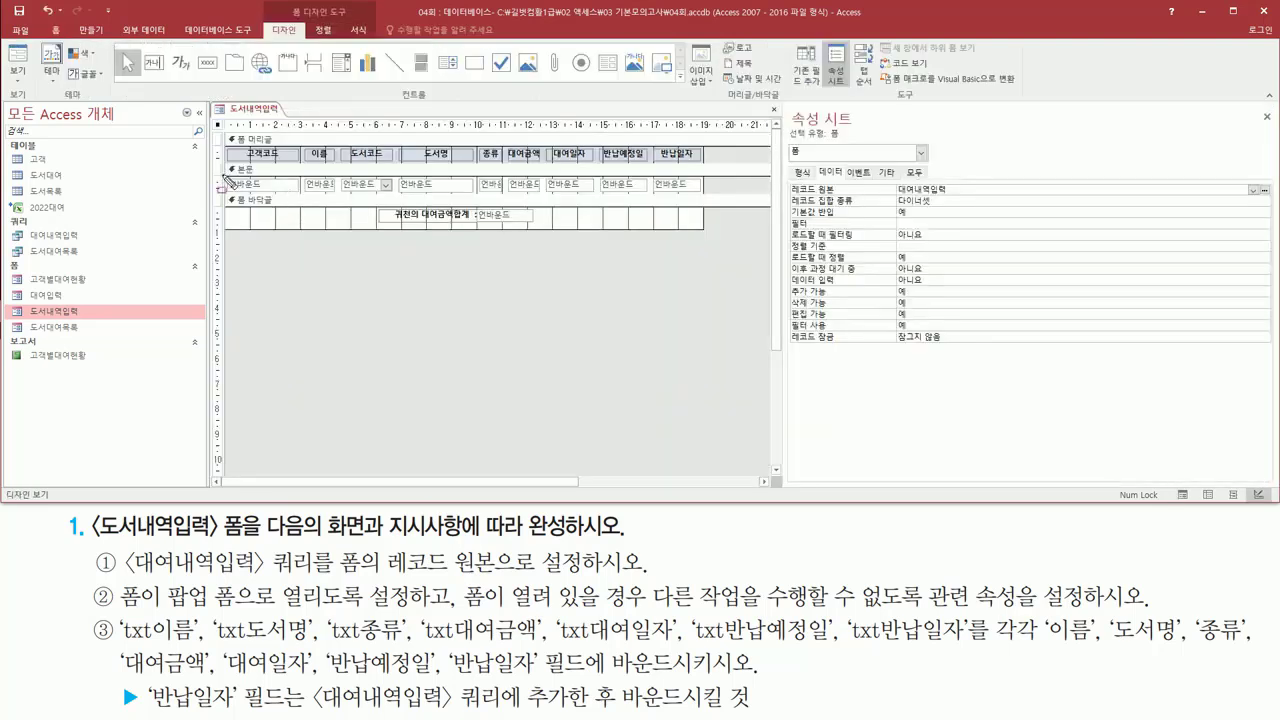
drag(223, 176, 708, 199)
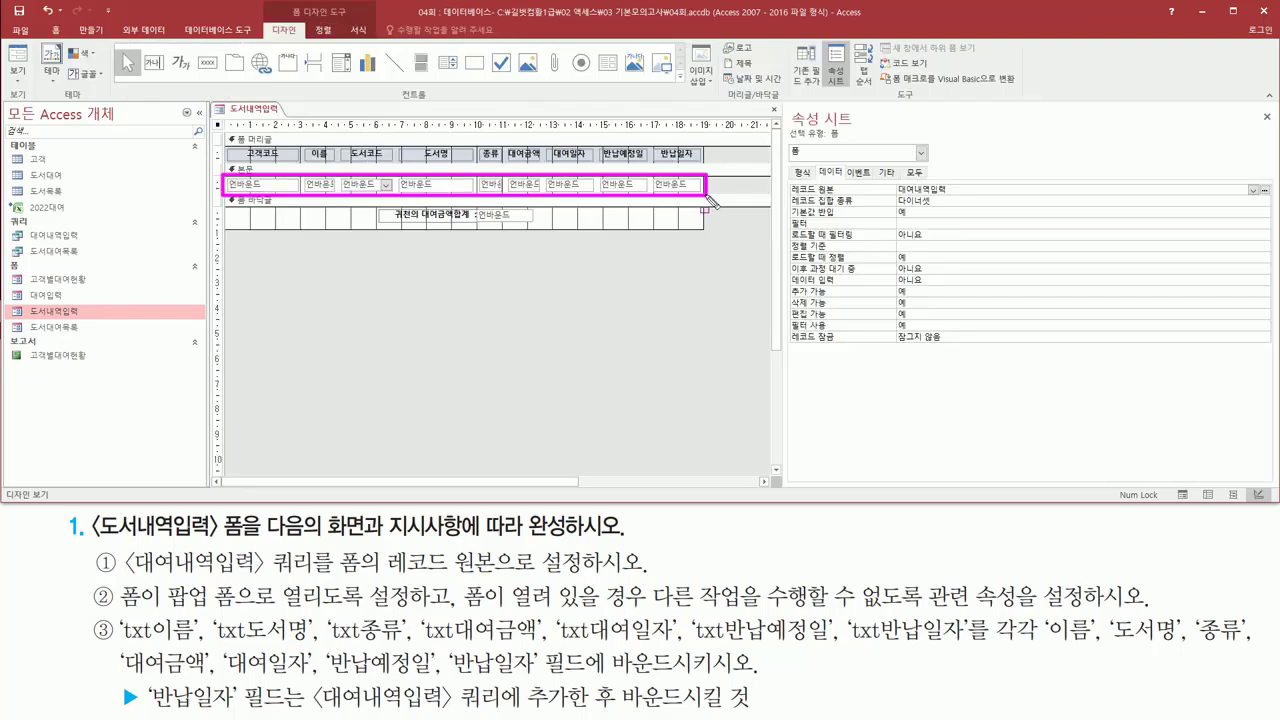
drag(473, 204, 536, 226)
key(Escape)
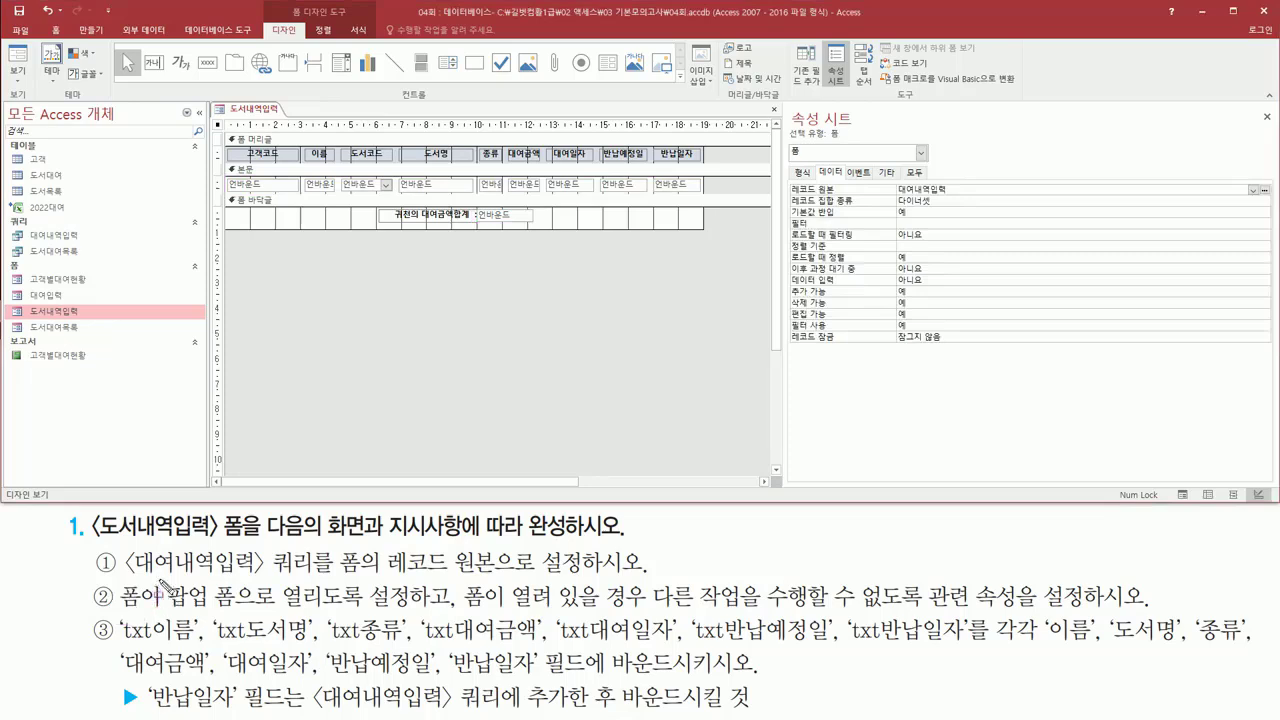
mouse_move(158, 578)
mouse_down()
mouse_move(288, 624)
mouse_move(272, 610)
mouse_move(1100, 606)
mouse_up()
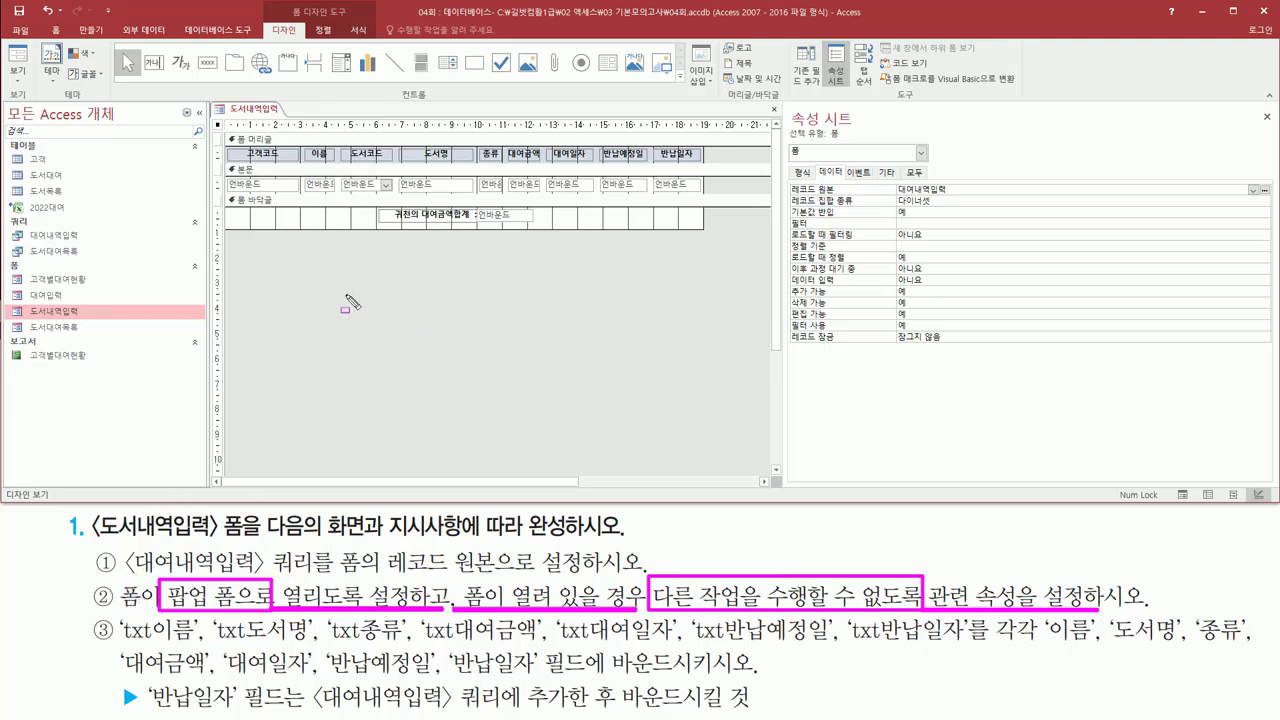
key(Escape)
Display the 도서내역입력 form in Form view, and open and close the 도서대여 table while the form stays open
right_click(256, 109)
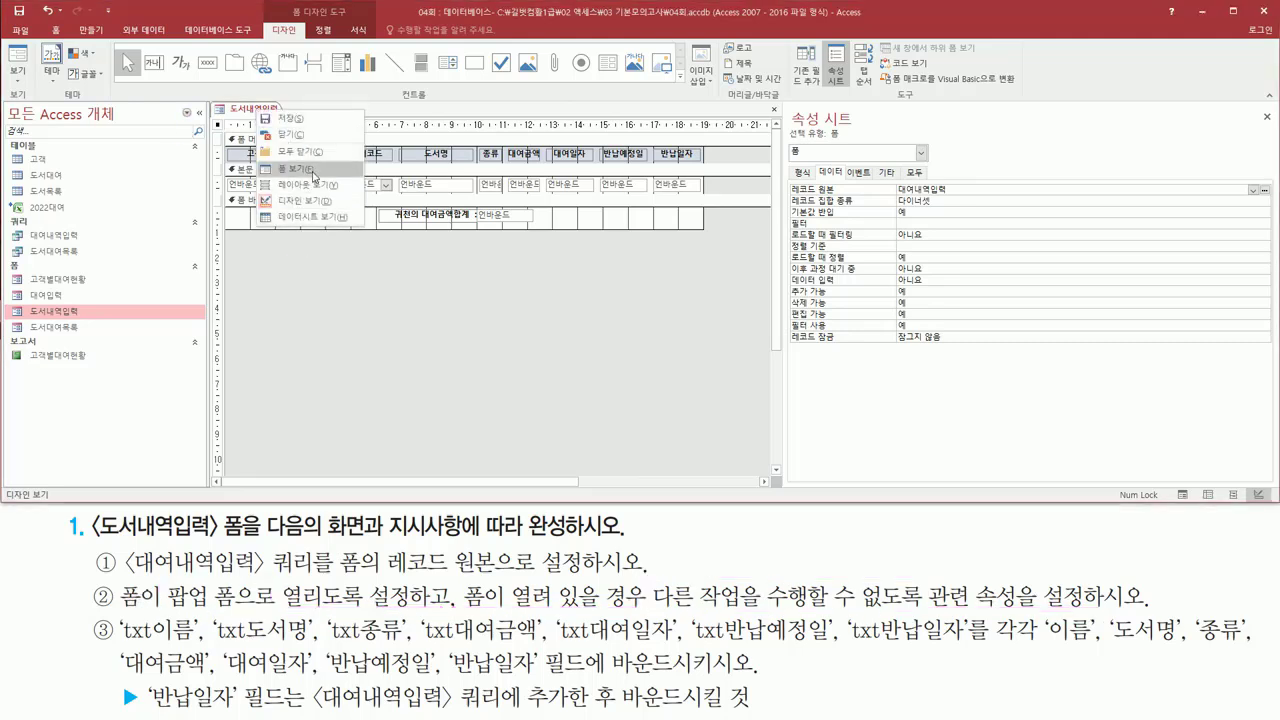
click(311, 169)
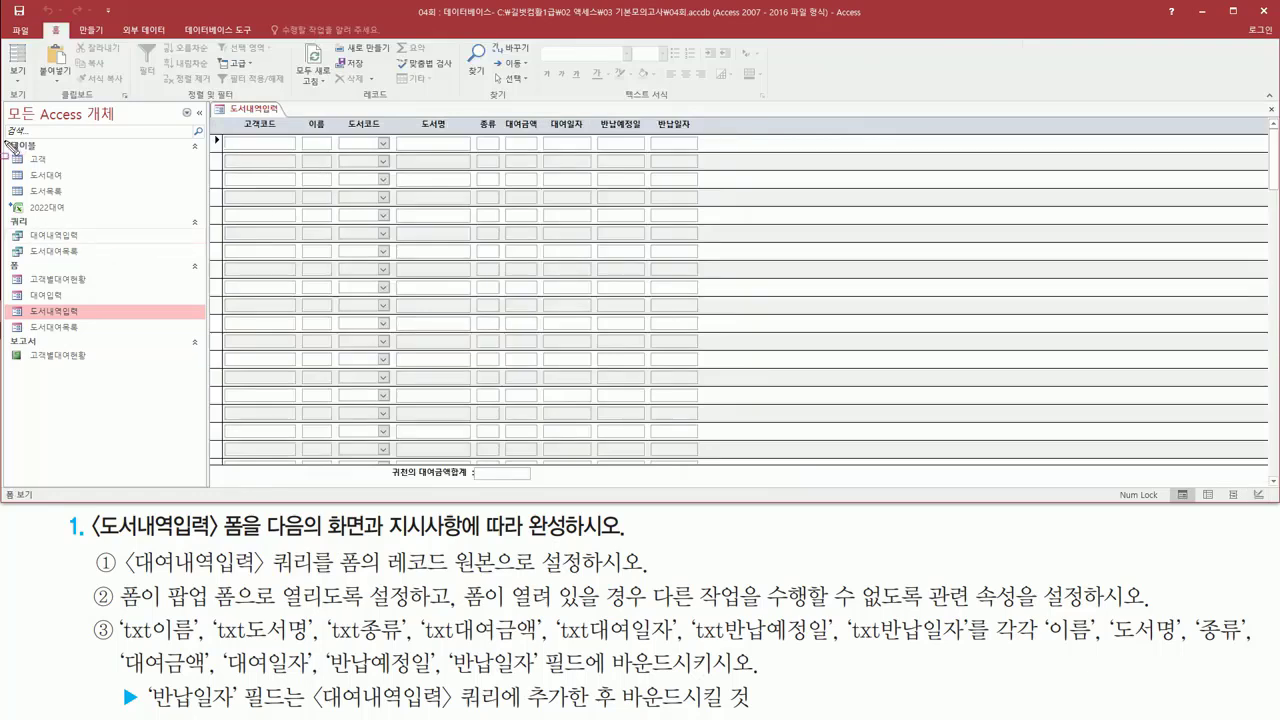
mouse_move(4, 140)
mouse_down()
mouse_move(88, 214)
mouse_move(123, 370)
mouse_up()
key(Escape)
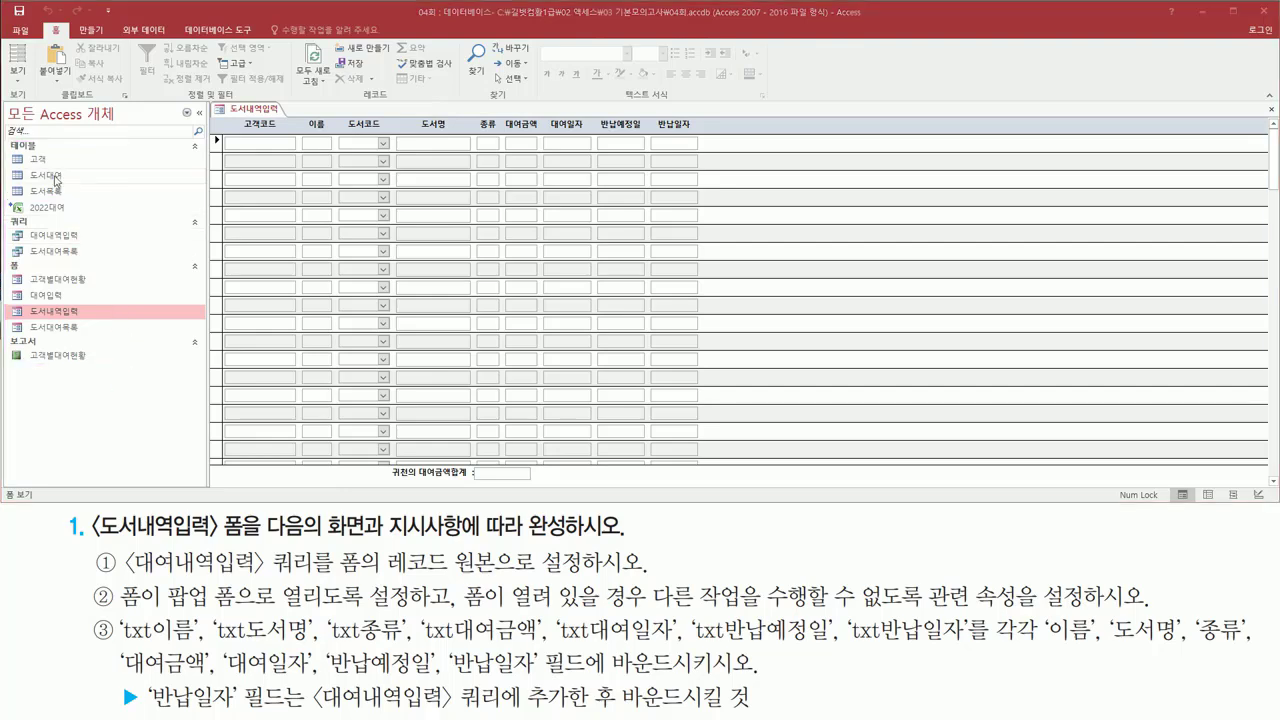
double_click(56, 178)
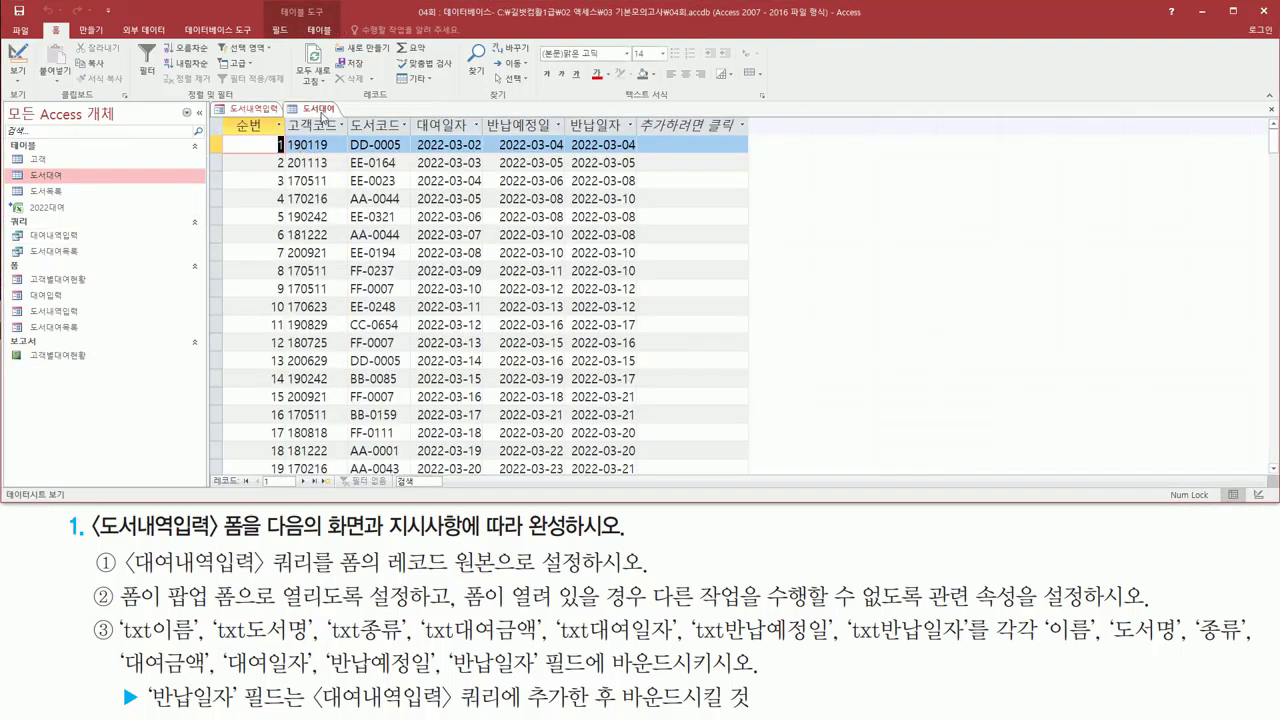
right_click(322, 113)
click(355, 145)
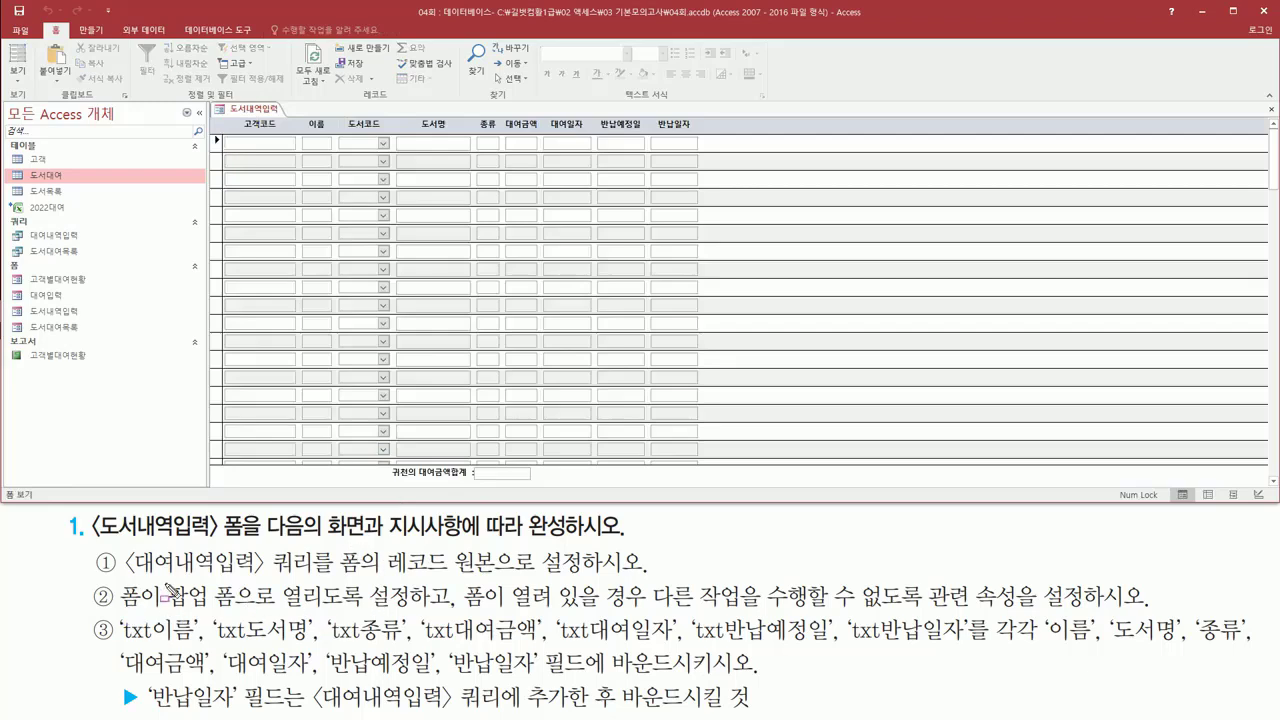
mouse_move(166, 576)
mouse_down()
mouse_move(239, 612)
mouse_move(470, 612)
mouse_move(438, 612)
mouse_up()
key(Escape)
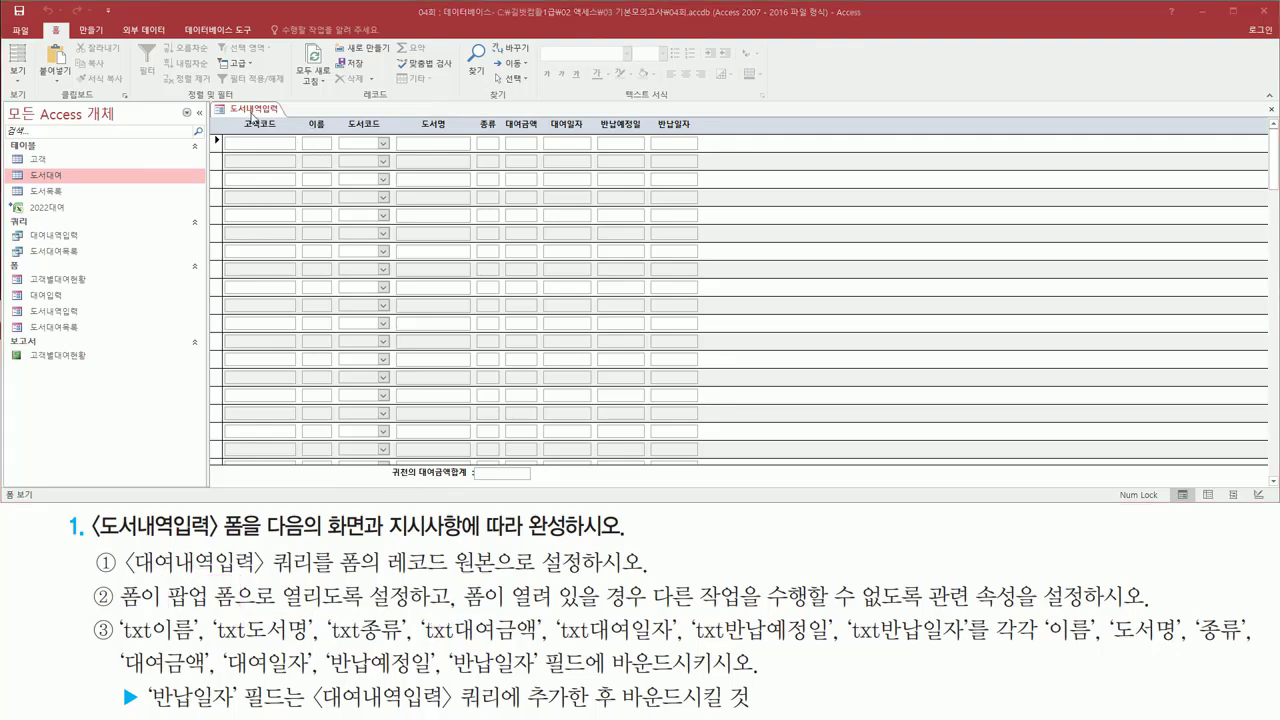
Return the 도서내역입력 form to Design view and set its 팝업 (Pop Up) property to 예
right_click(252, 111)
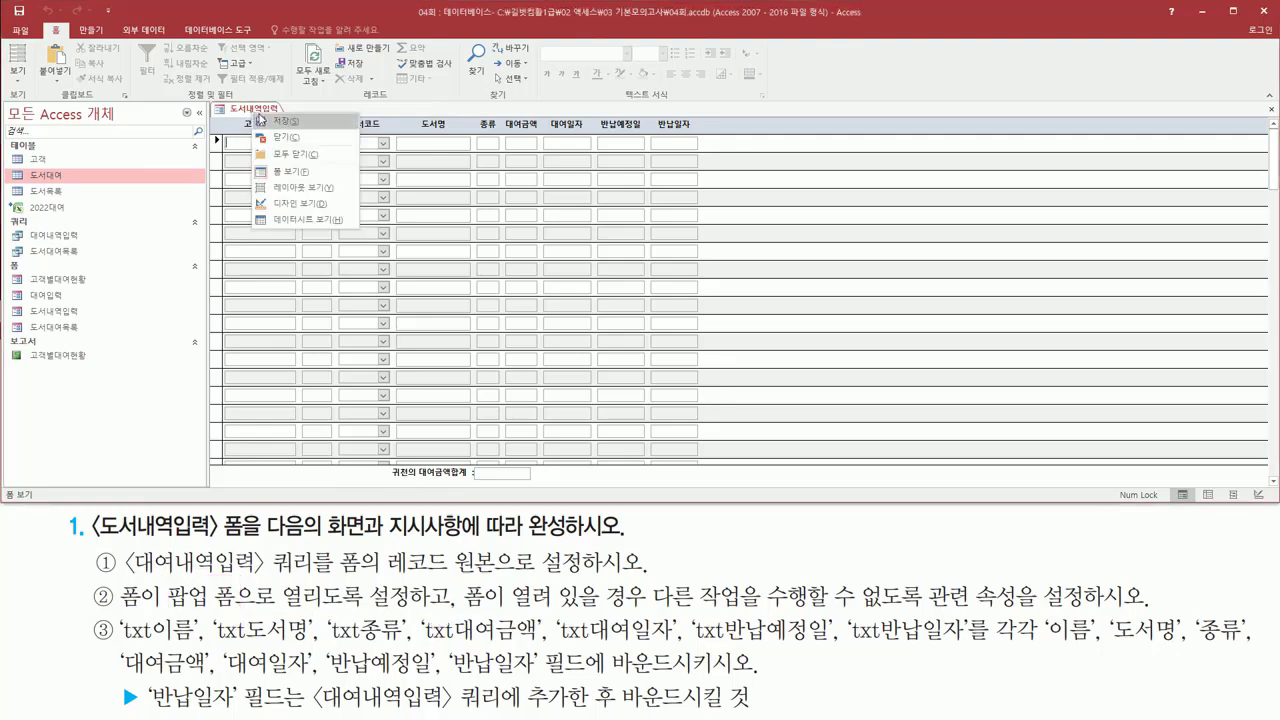
click(296, 204)
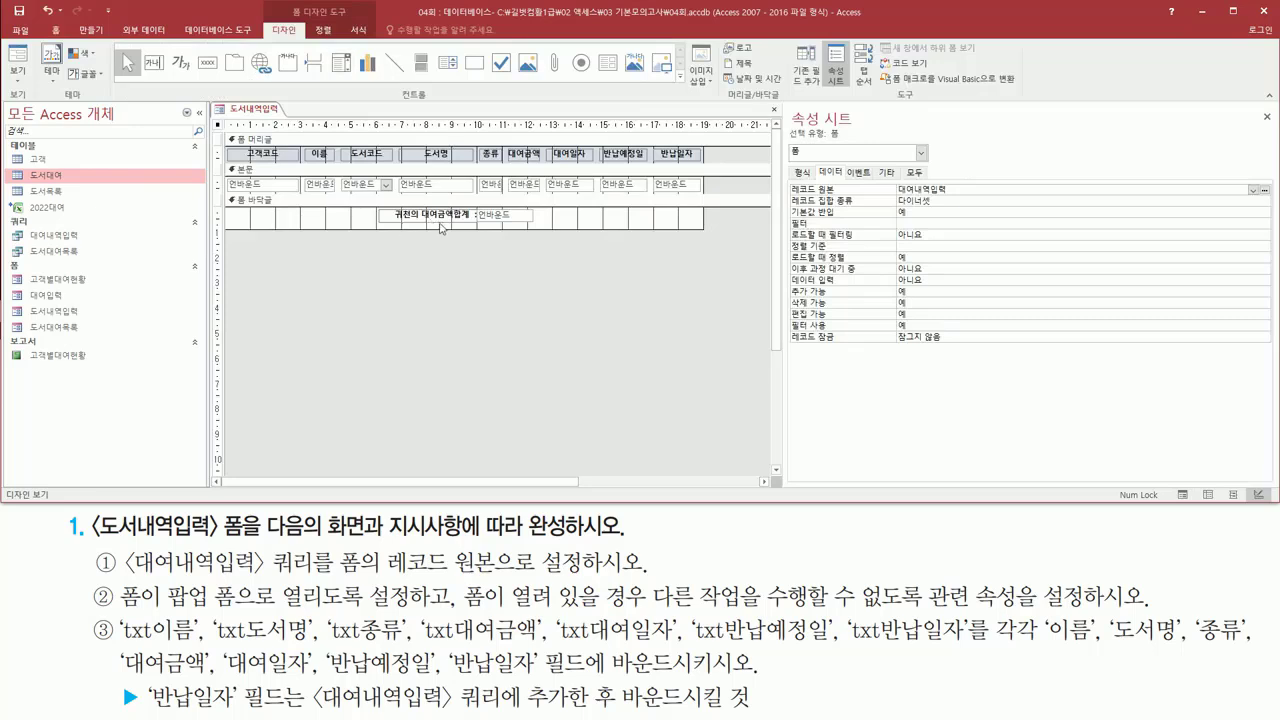
key(ctrl+2)
mouse_move(783, 104)
mouse_down()
mouse_move(853, 129)
mouse_move(843, 140)
mouse_move(902, 183)
mouse_up()
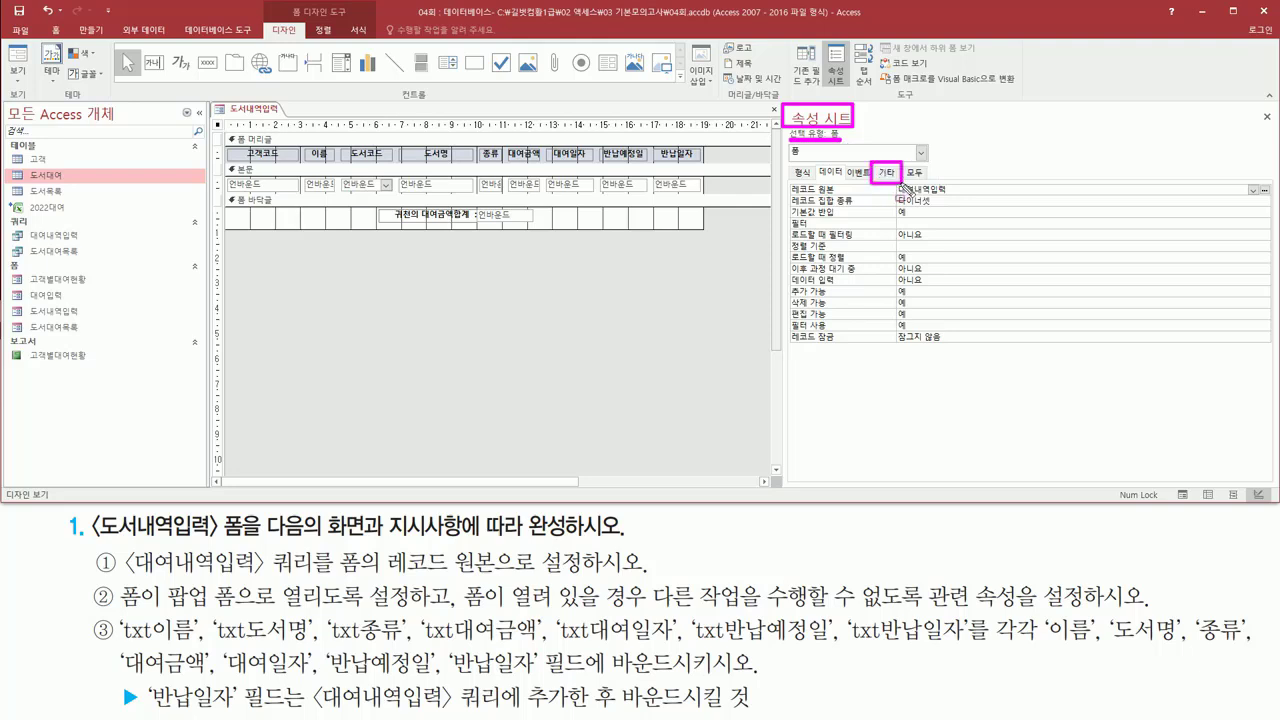
key(Escape)
click(880, 178)
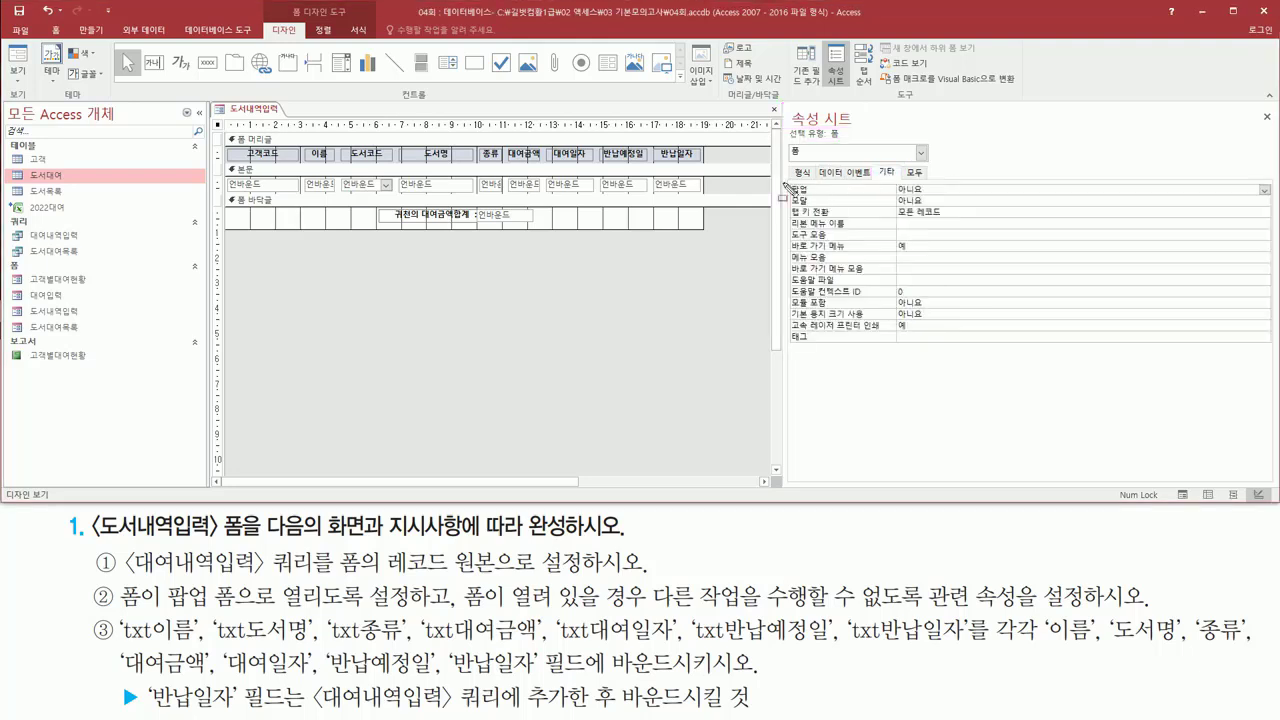
drag(787, 183, 817, 196)
drag(895, 197, 929, 197)
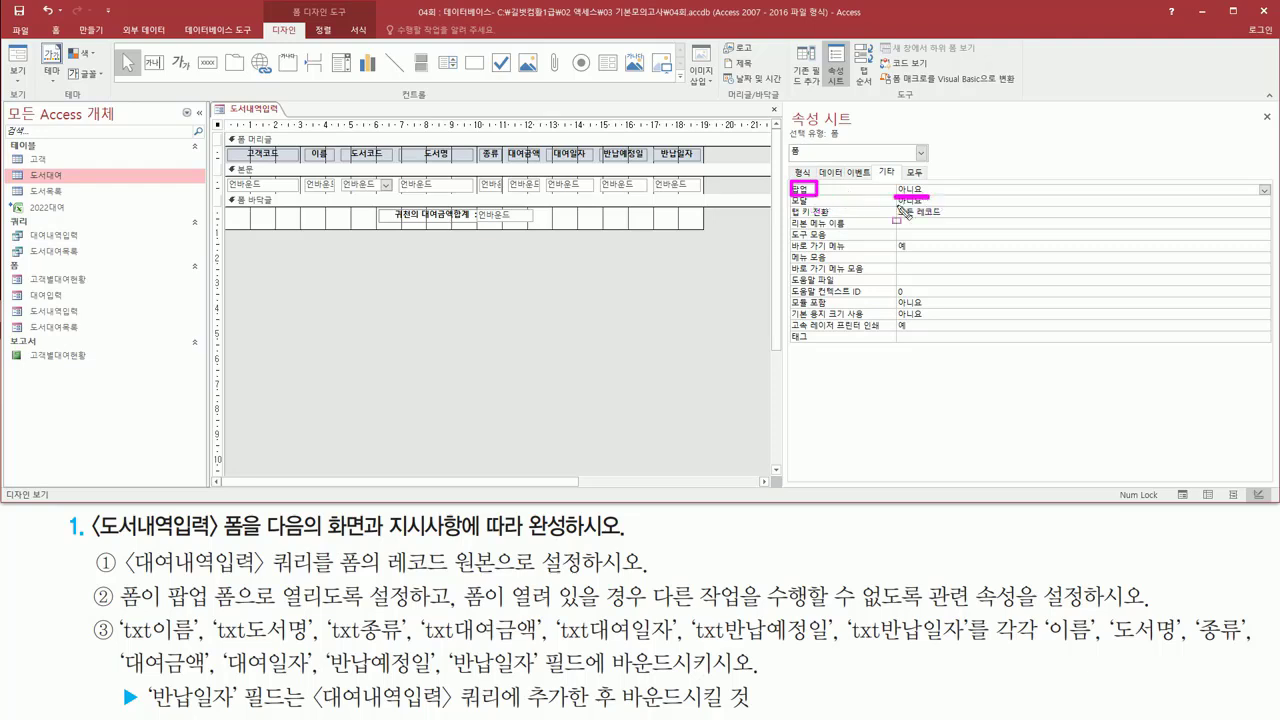
mouse_move(162, 578)
mouse_down()
mouse_move(258, 613)
mouse_move(398, 613)
mouse_up()
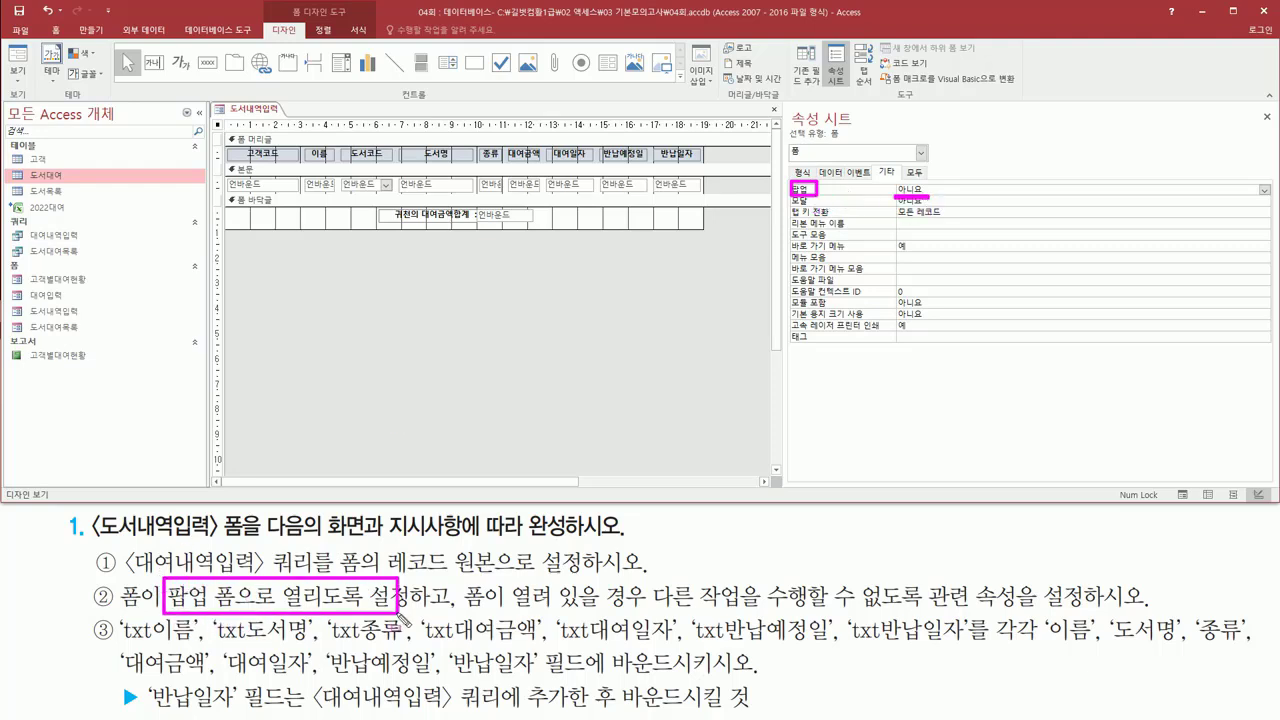
key(Escape)
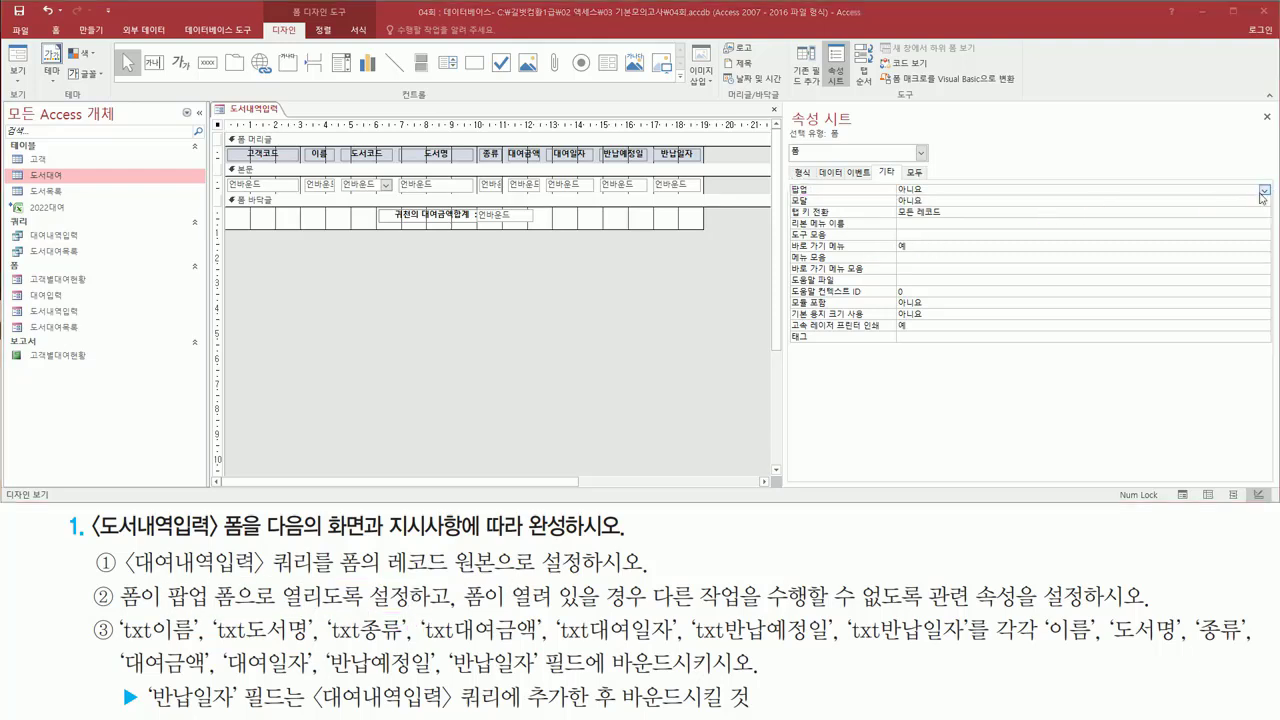
click(984, 189)
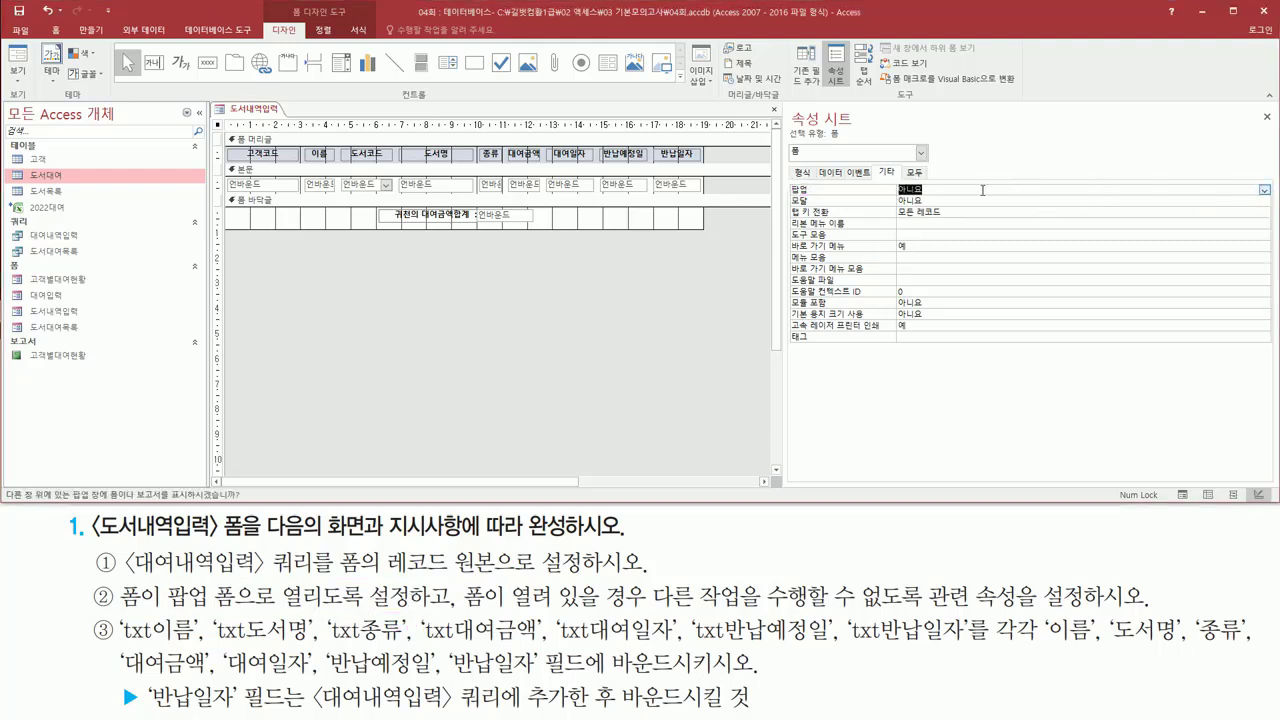
key(ctrl+2)
drag(786, 178, 916, 198)
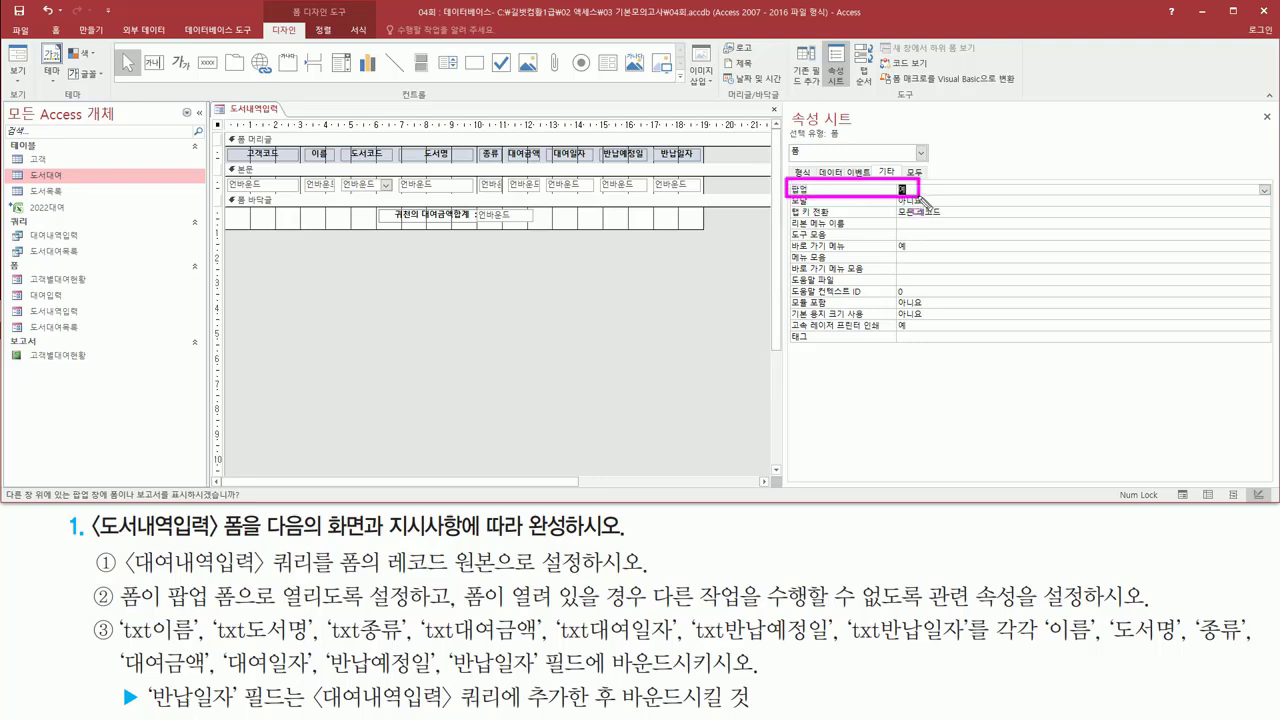
Set the form's 모달 (Modal) property to 예
drag(463, 606, 1084, 607)
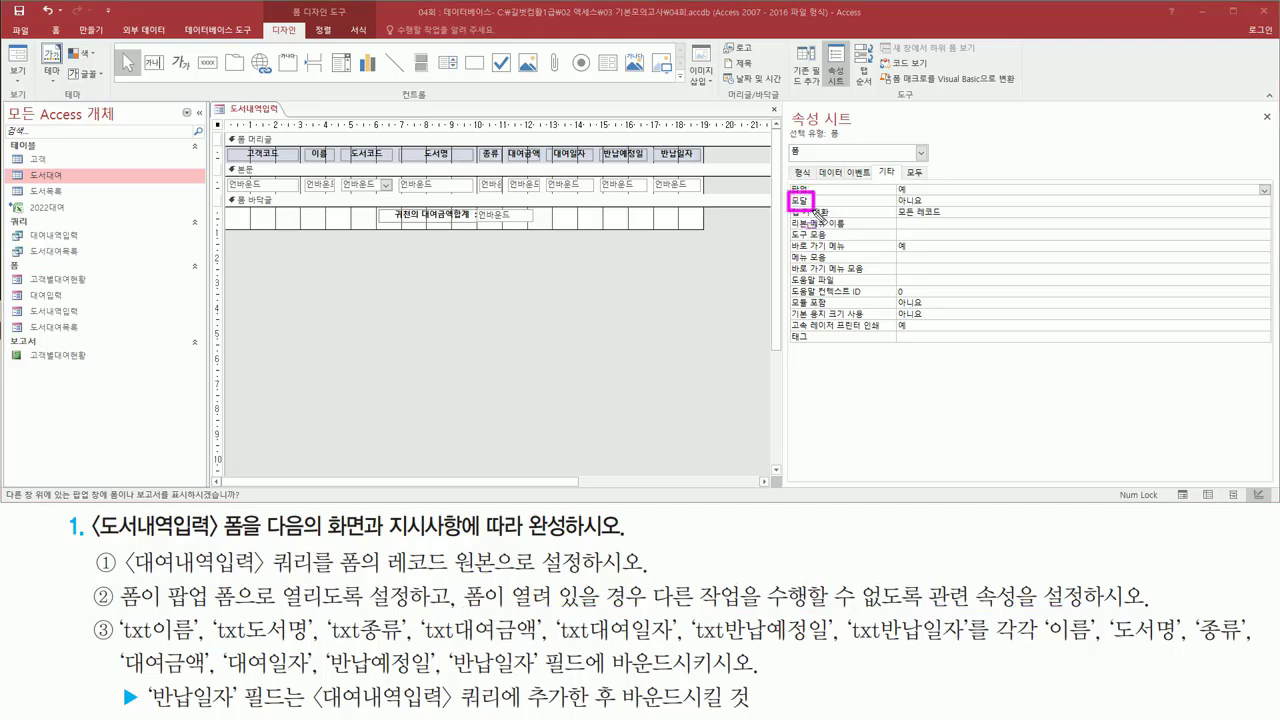
click(946, 201)
click(1264, 203)
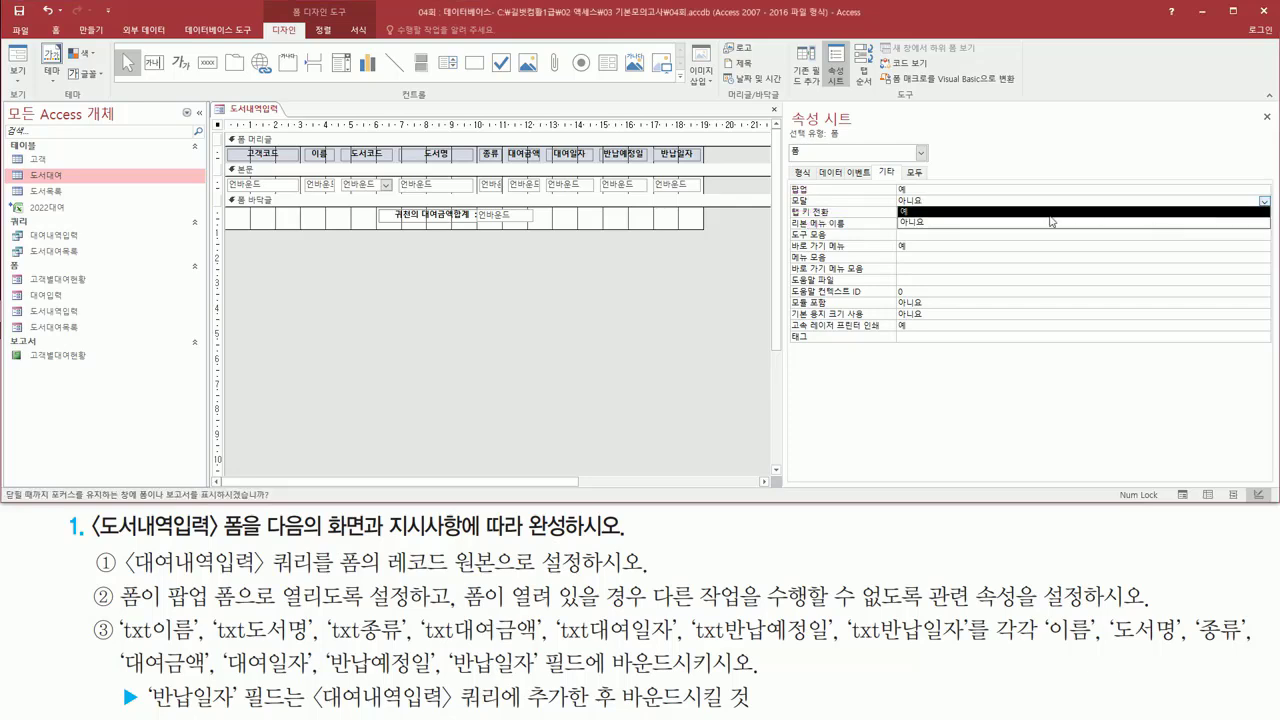
click(1032, 211)
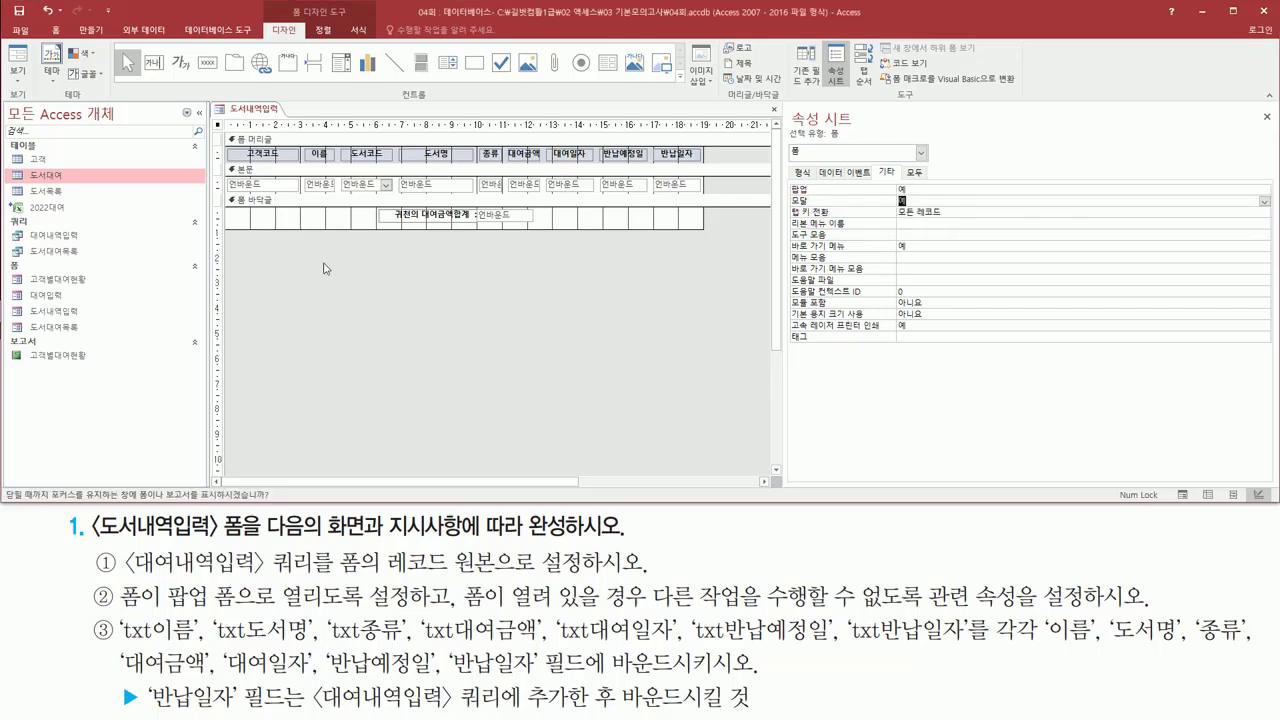
Test the form in Form view by trying to open the 고객 table and other database objects, and return to Design view
right_click(250, 113)
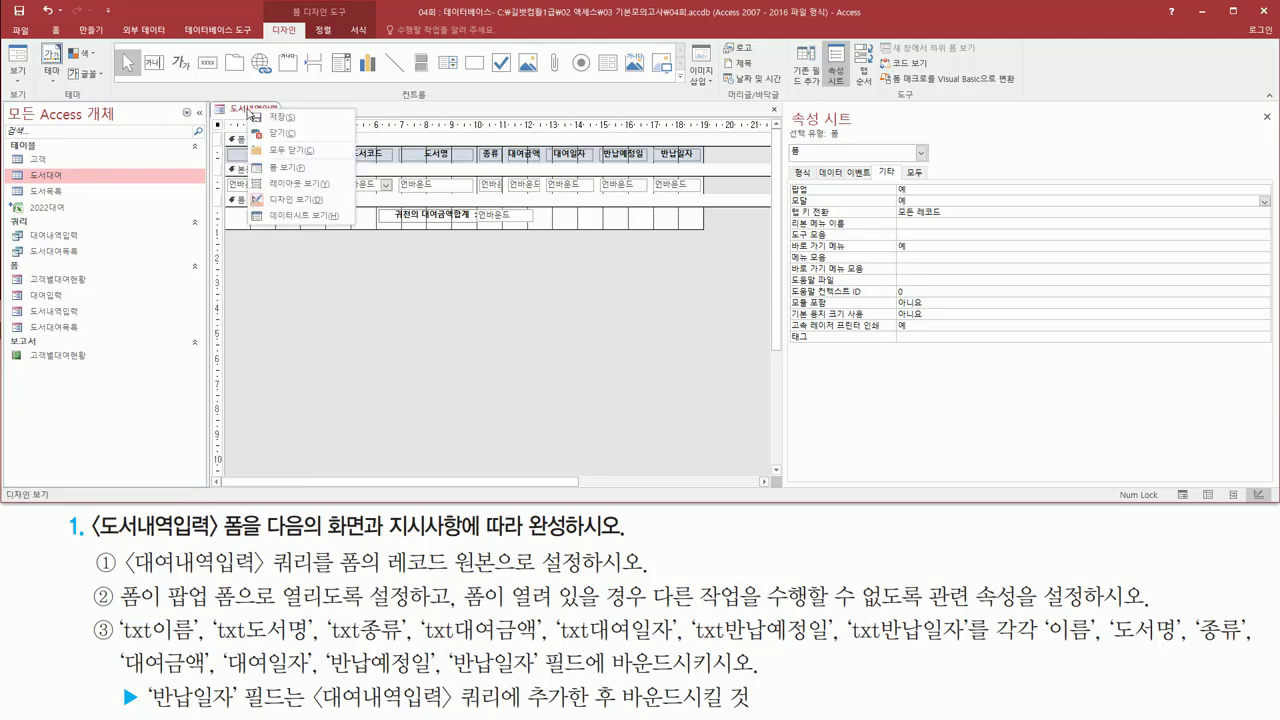
click(283, 168)
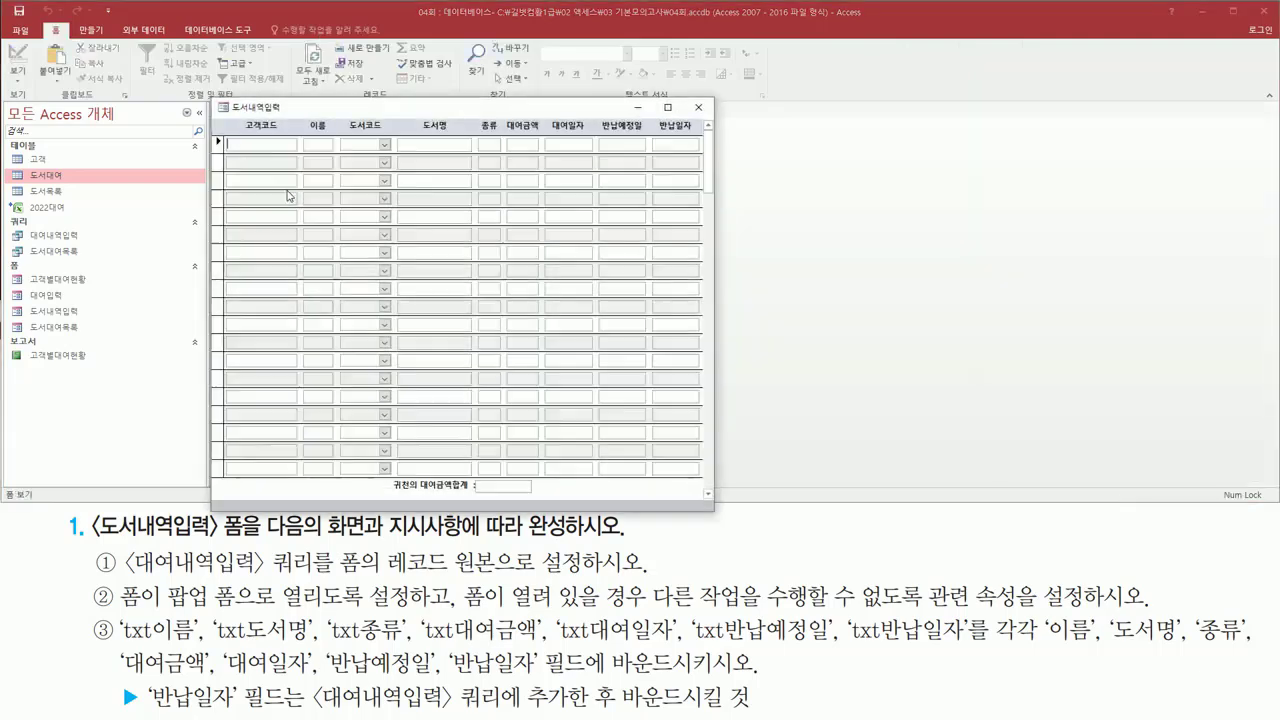
drag(297, 119, 376, 88)
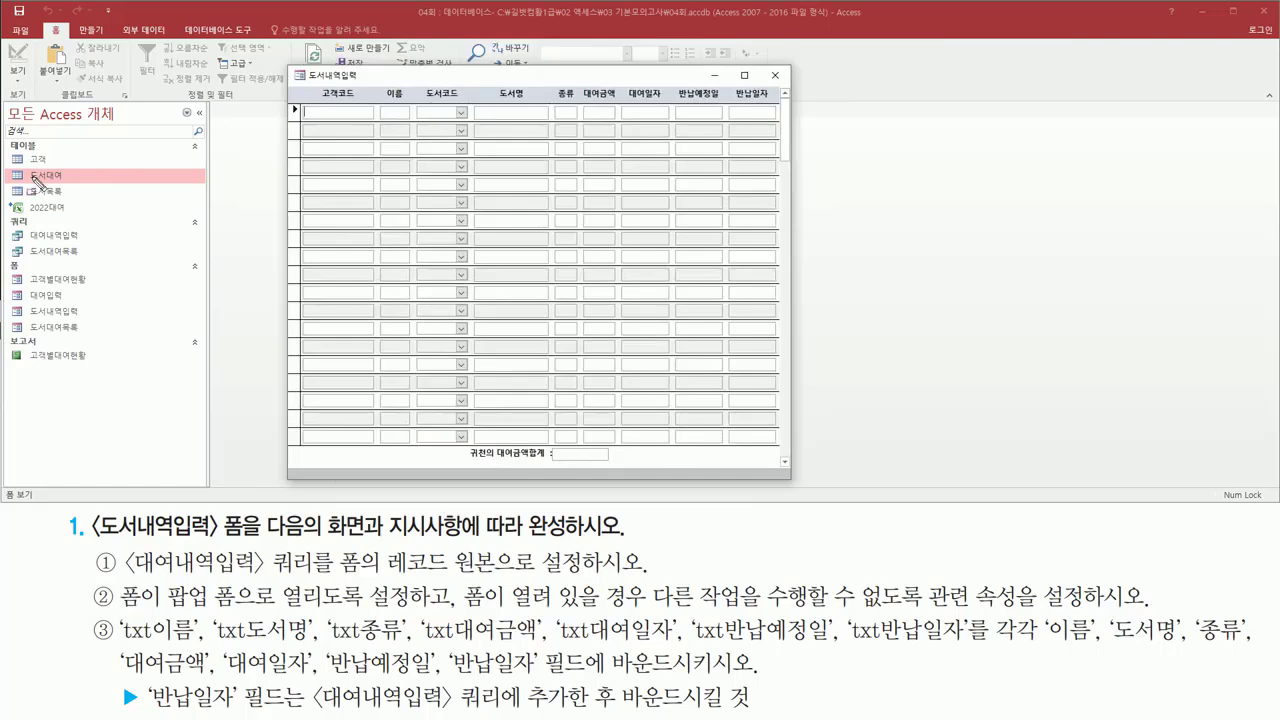
drag(28, 149, 62, 168)
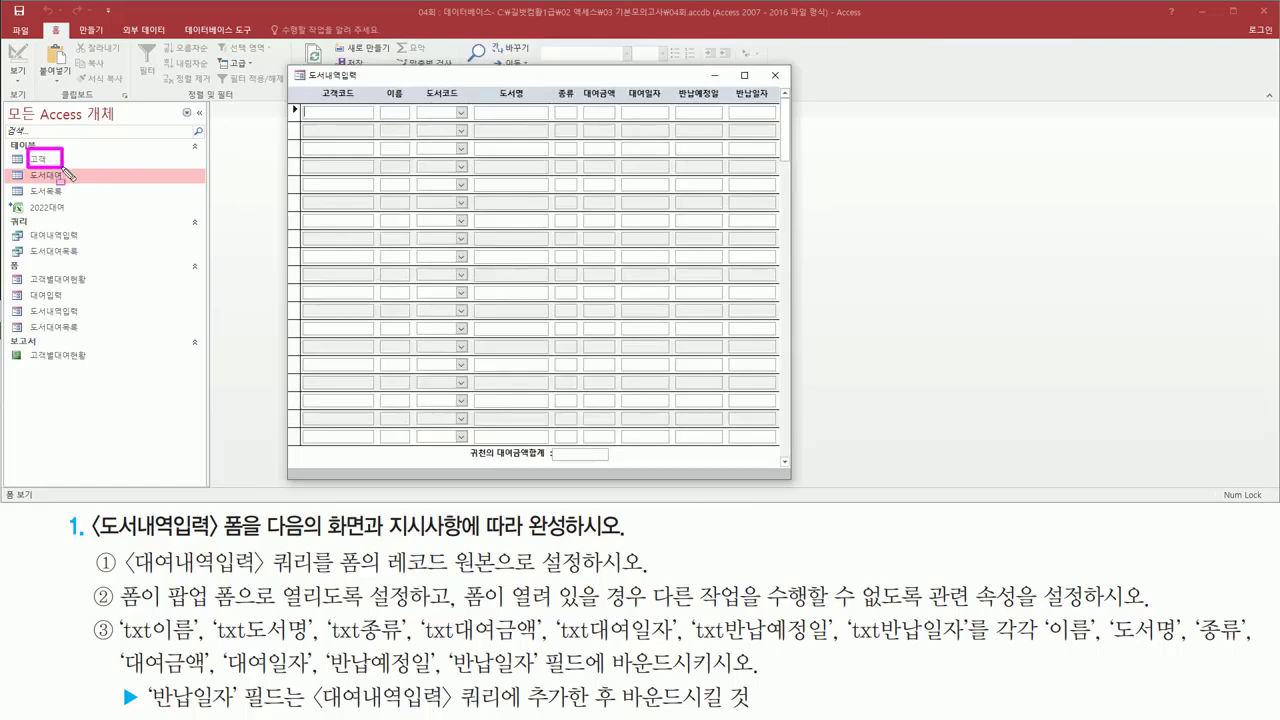
key(Escape)
click(42, 165)
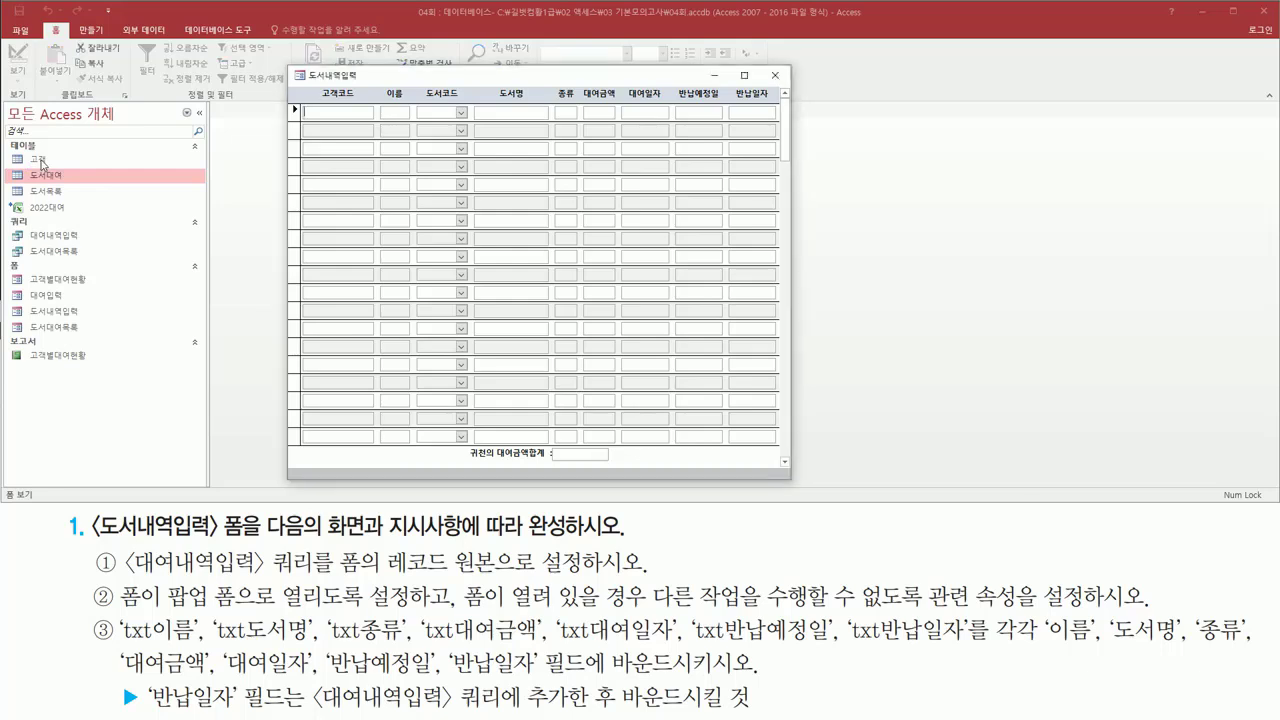
click(42, 162)
click(58, 165)
click(58, 189)
mouse_move(287, 67)
mouse_down()
mouse_move(846, 500)
mouse_move(790, 480)
mouse_up()
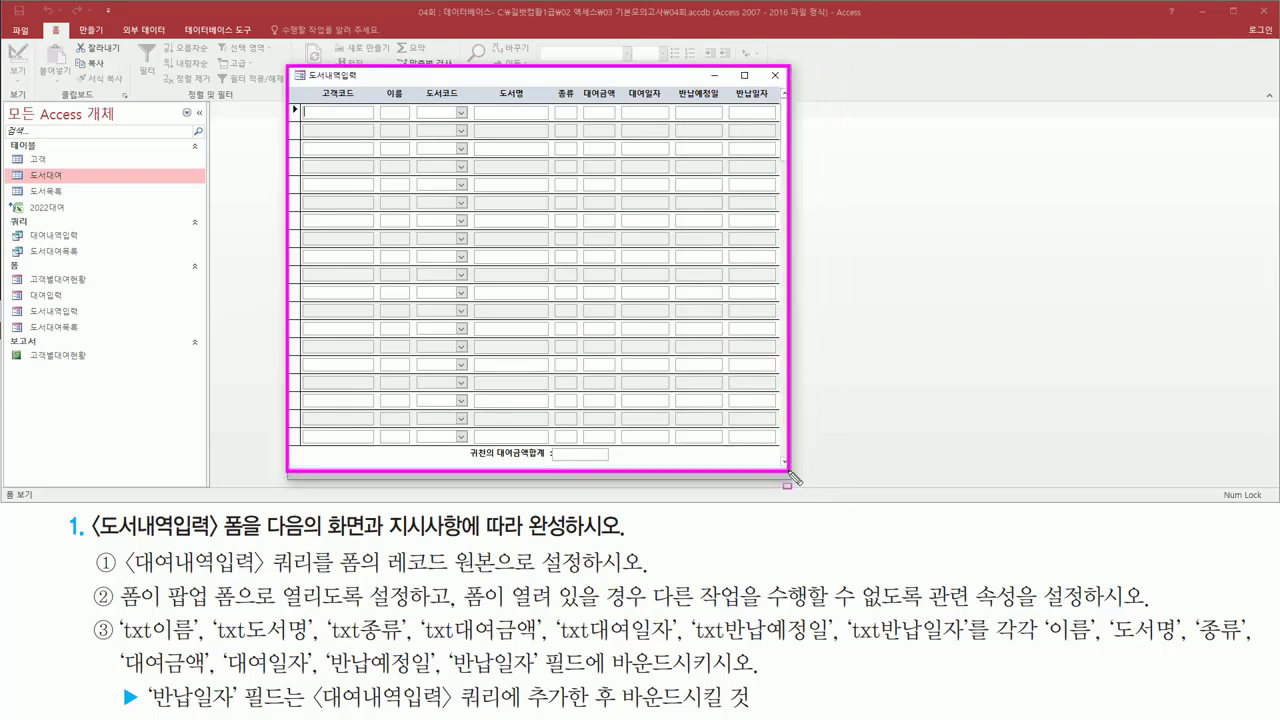
drag(648, 607, 926, 608)
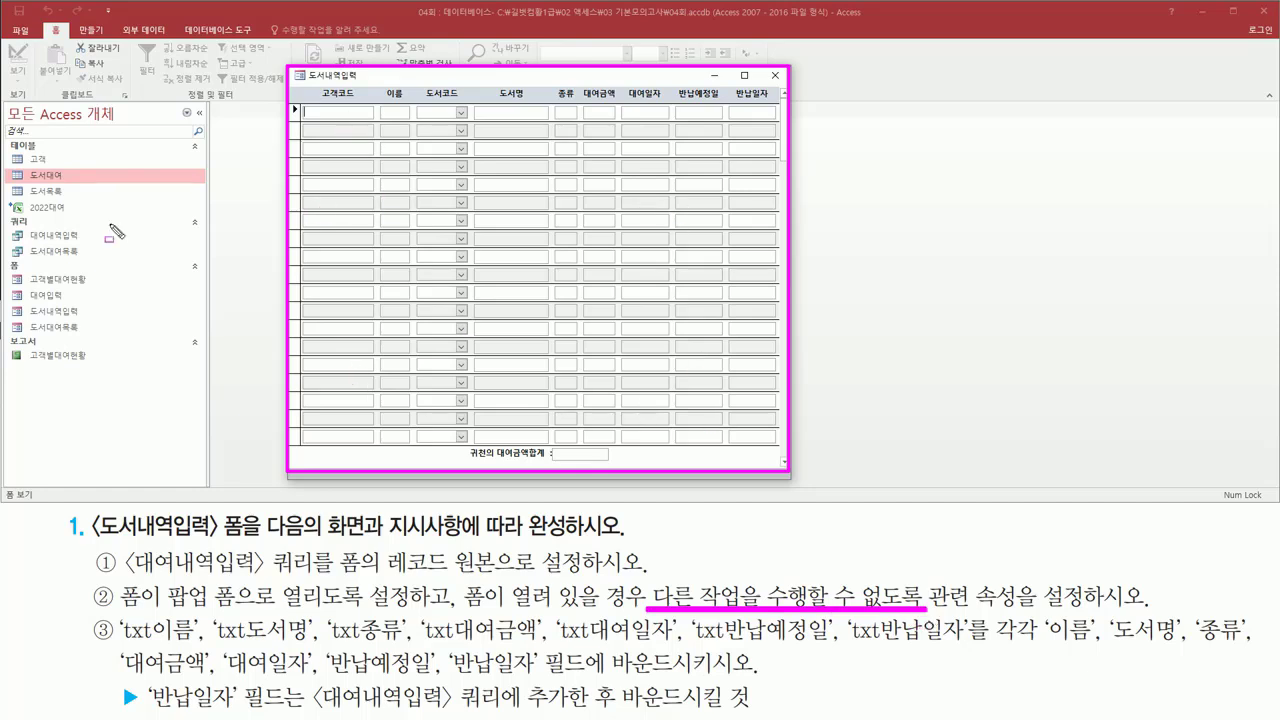
drag(11, 228, 71, 261)
key(Escape)
click(61, 326)
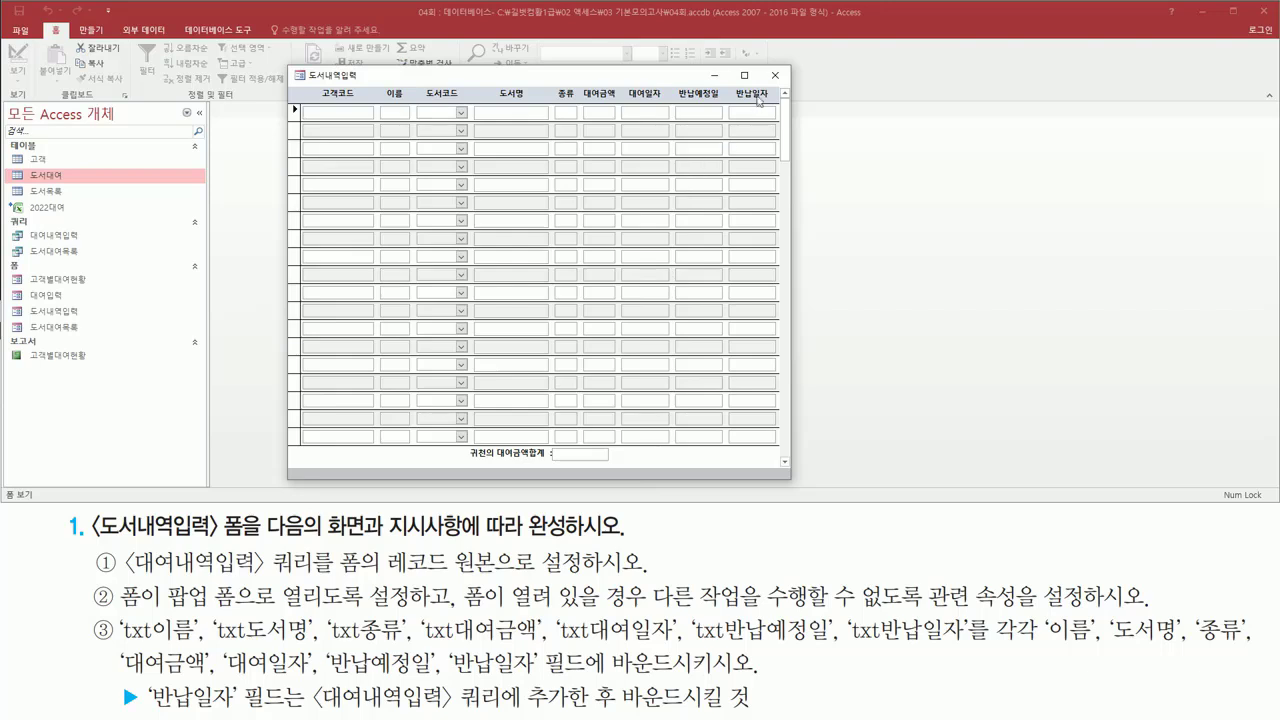
right_click(324, 80)
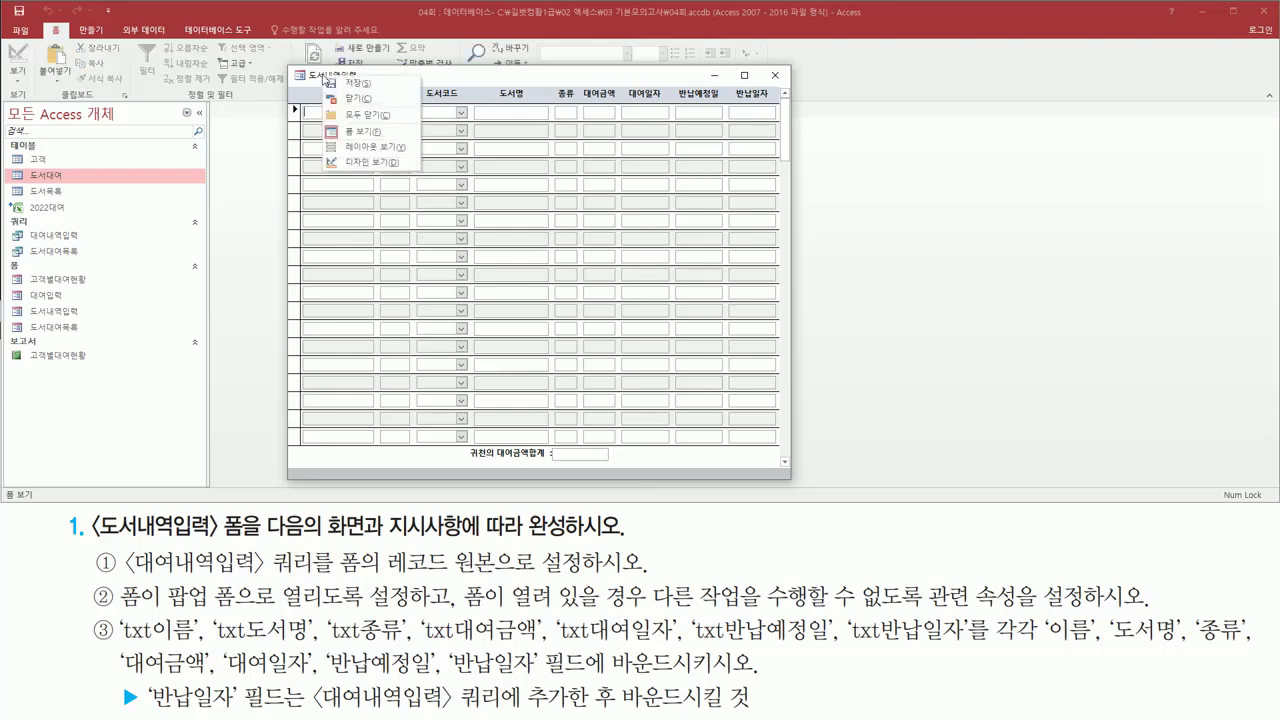
click(361, 163)
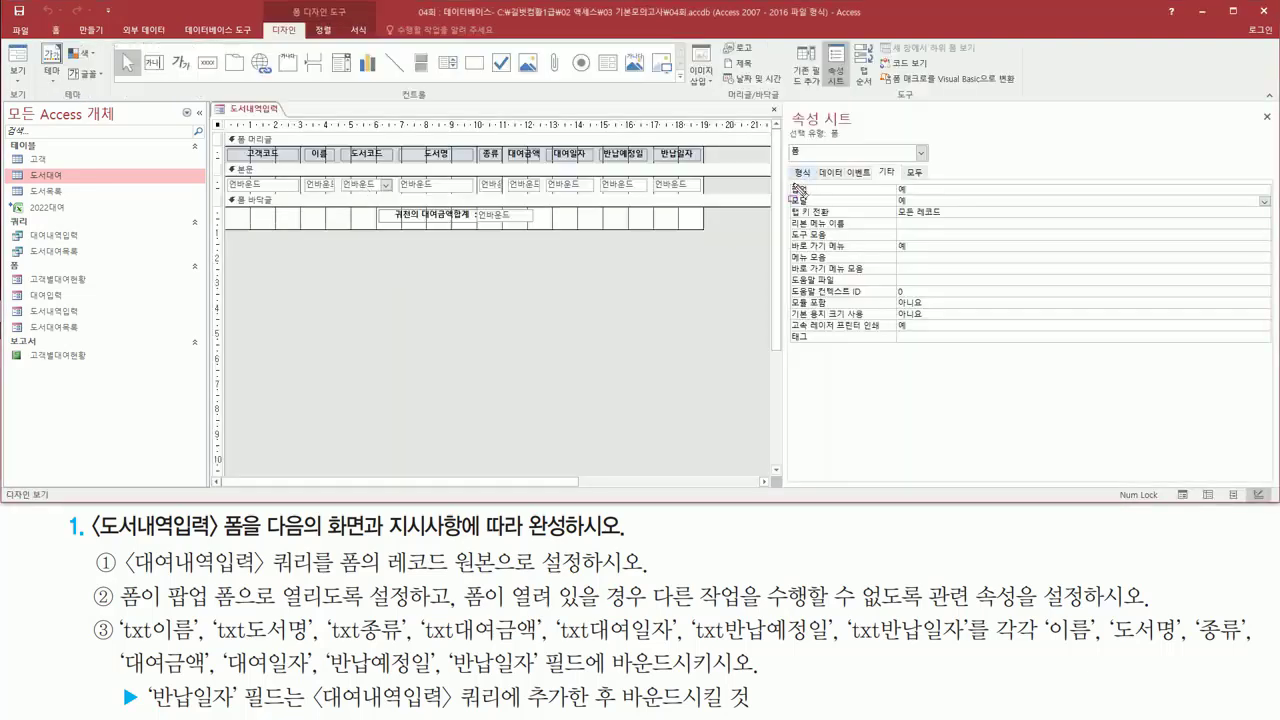
mouse_move(790, 183)
mouse_down()
mouse_move(858, 212)
mouse_move(937, 209)
mouse_up()
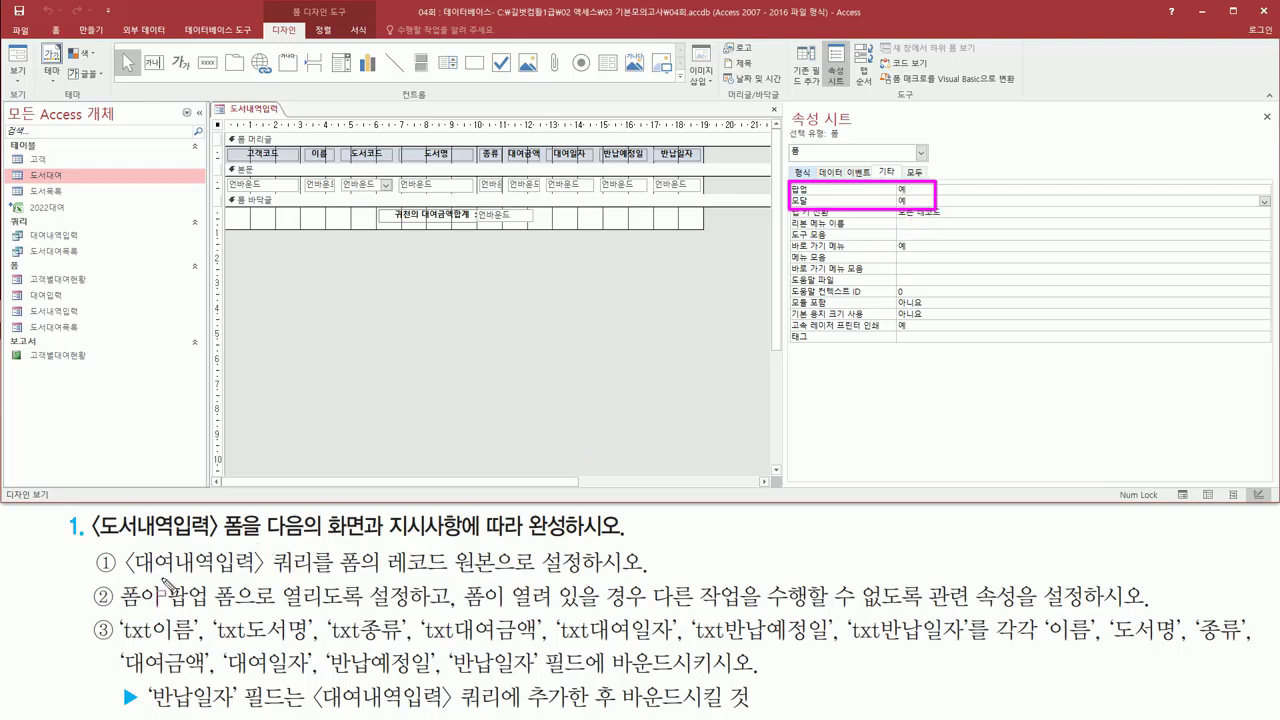
mouse_move(160, 578)
mouse_down()
mouse_move(248, 643)
mouse_move(240, 618)
mouse_up()
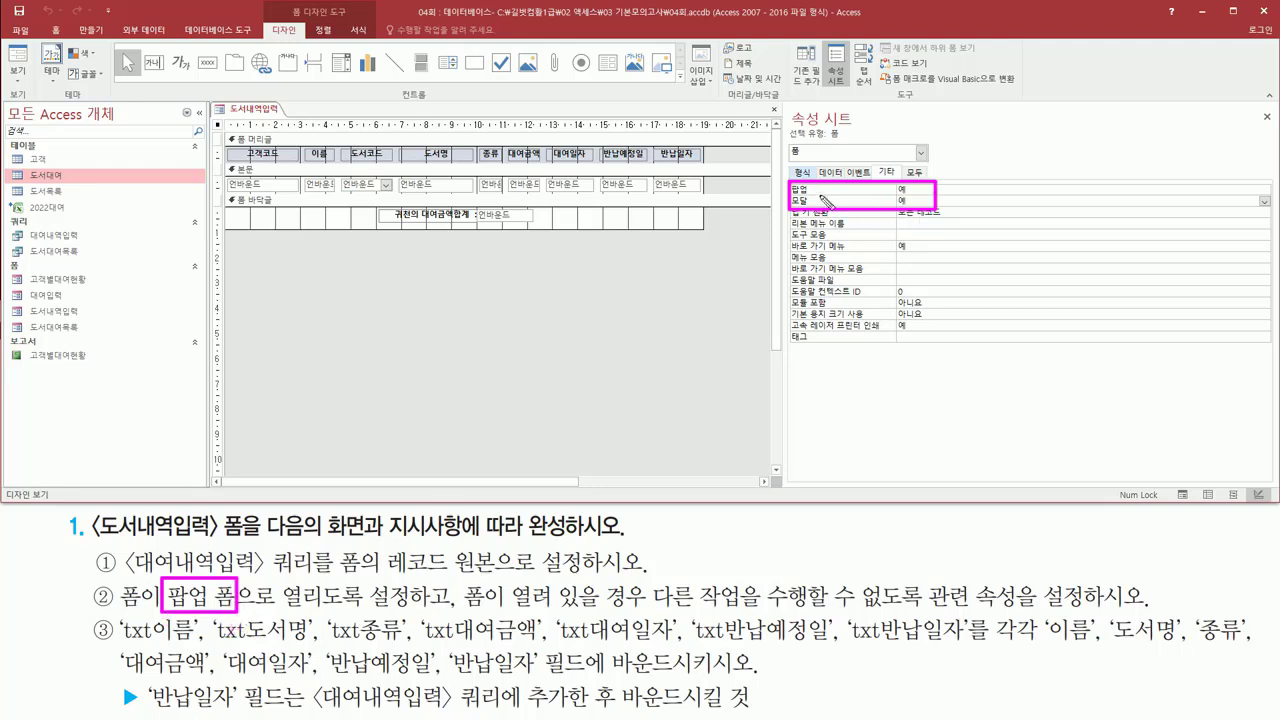
drag(791, 195, 814, 185)
mouse_move(648, 613)
mouse_down()
mouse_move(936, 613)
mouse_move(928, 584)
mouse_up()
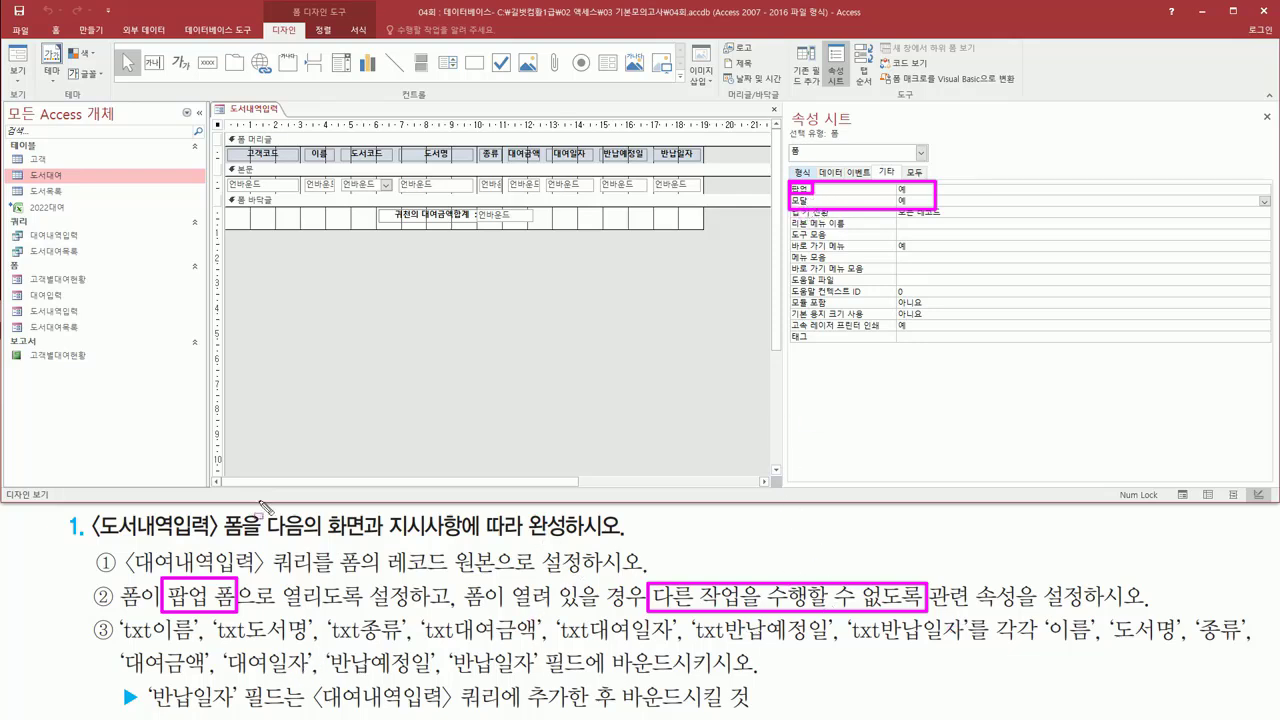
key(Escape)
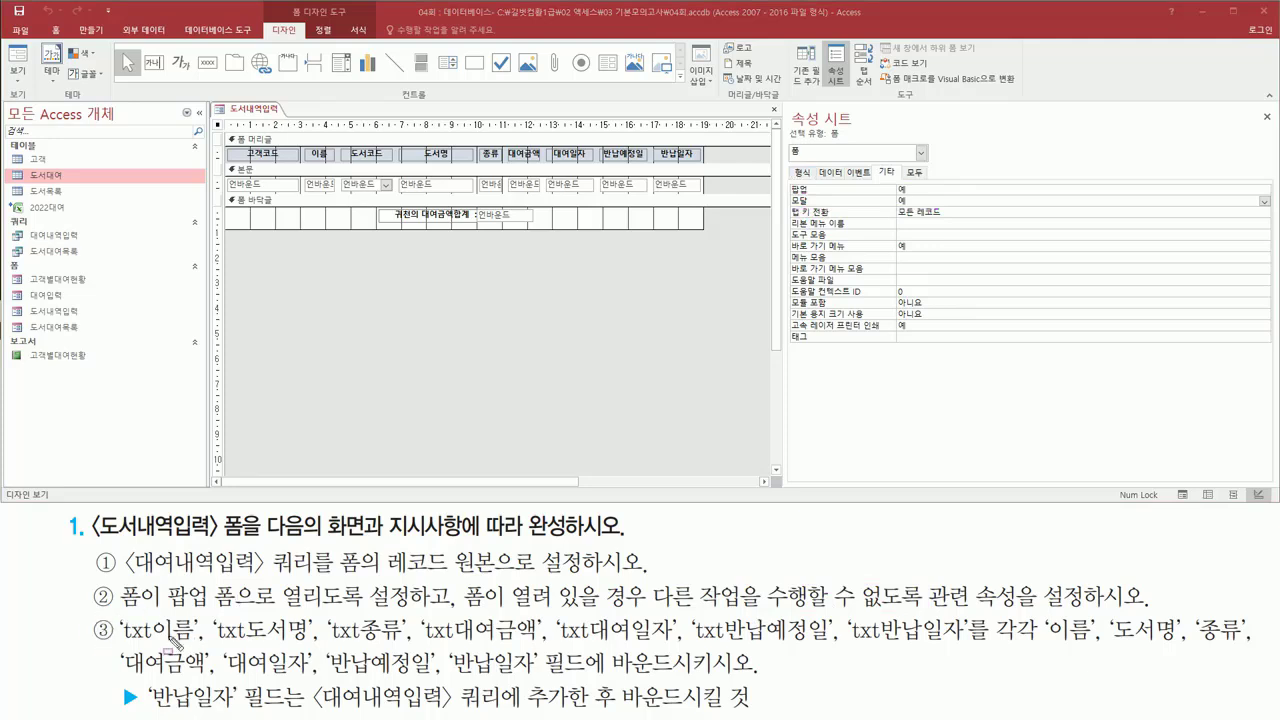
mouse_move(119, 658)
mouse_down()
mouse_move(985, 650)
mouse_move(970, 618)
mouse_up()
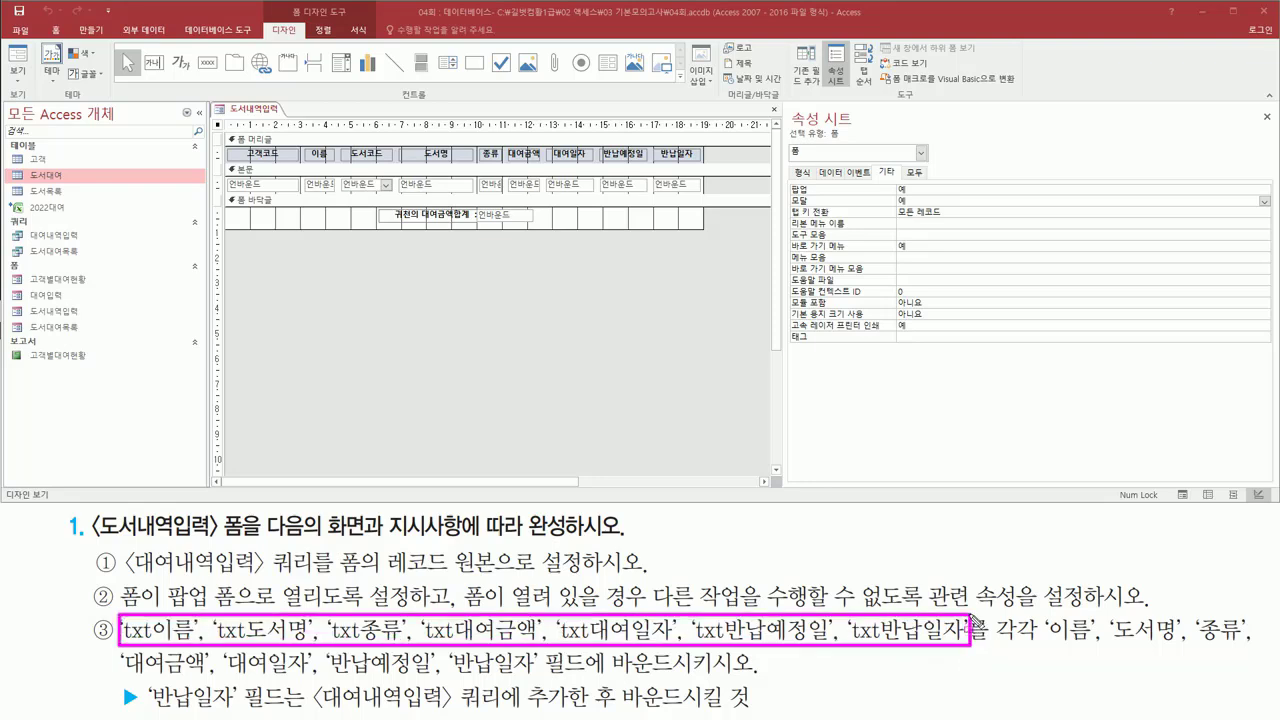
drag(1047, 646, 1252, 646)
drag(115, 687, 444, 684)
key(ctrl+z)
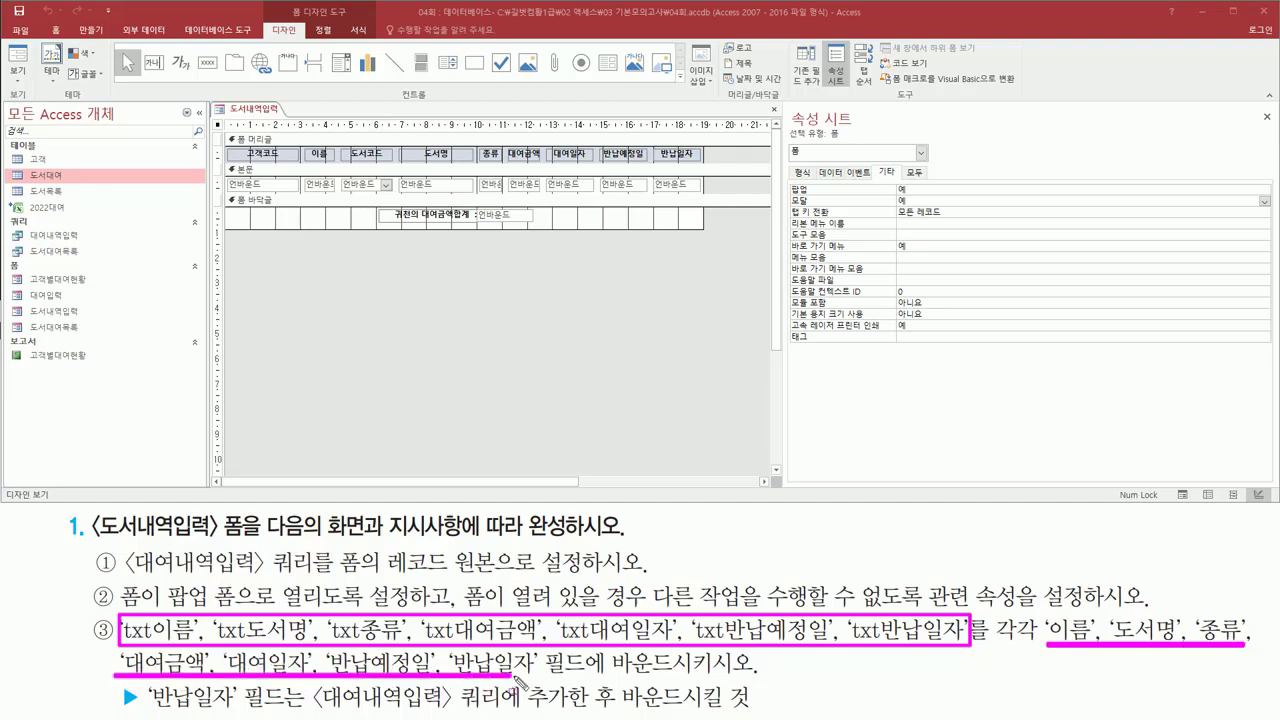
drag(115, 675, 545, 683)
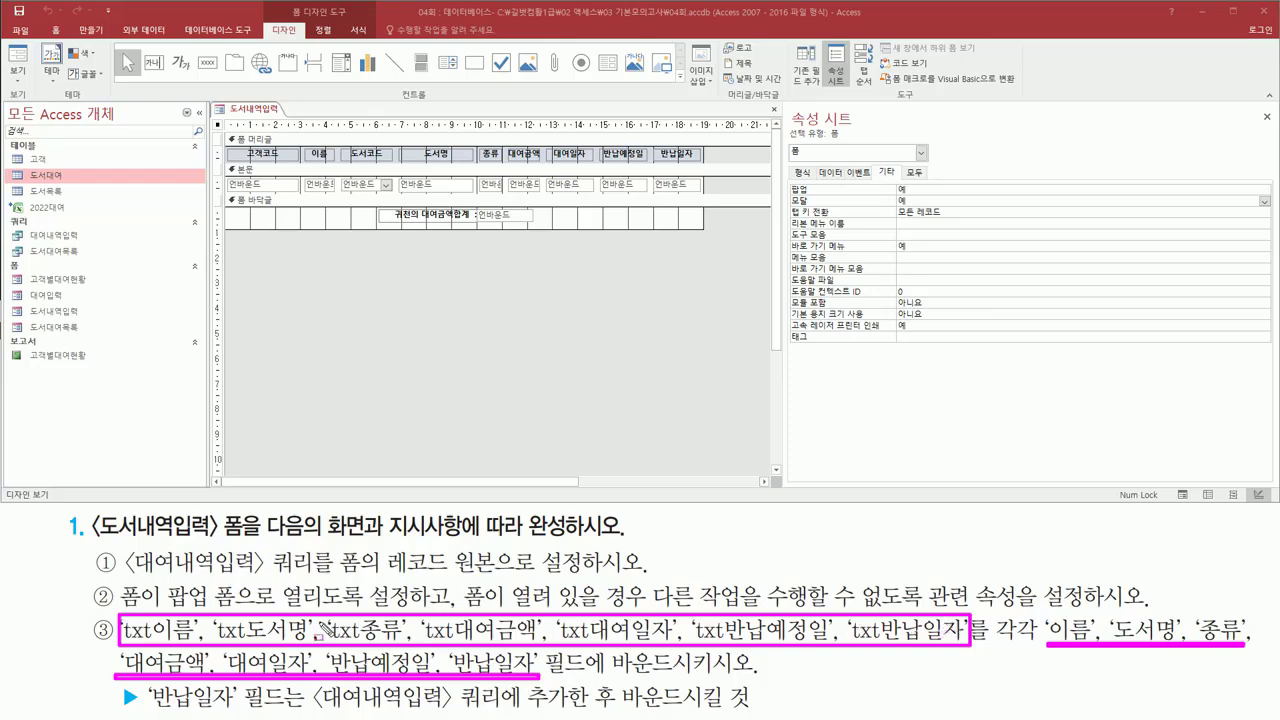
key(Escape)
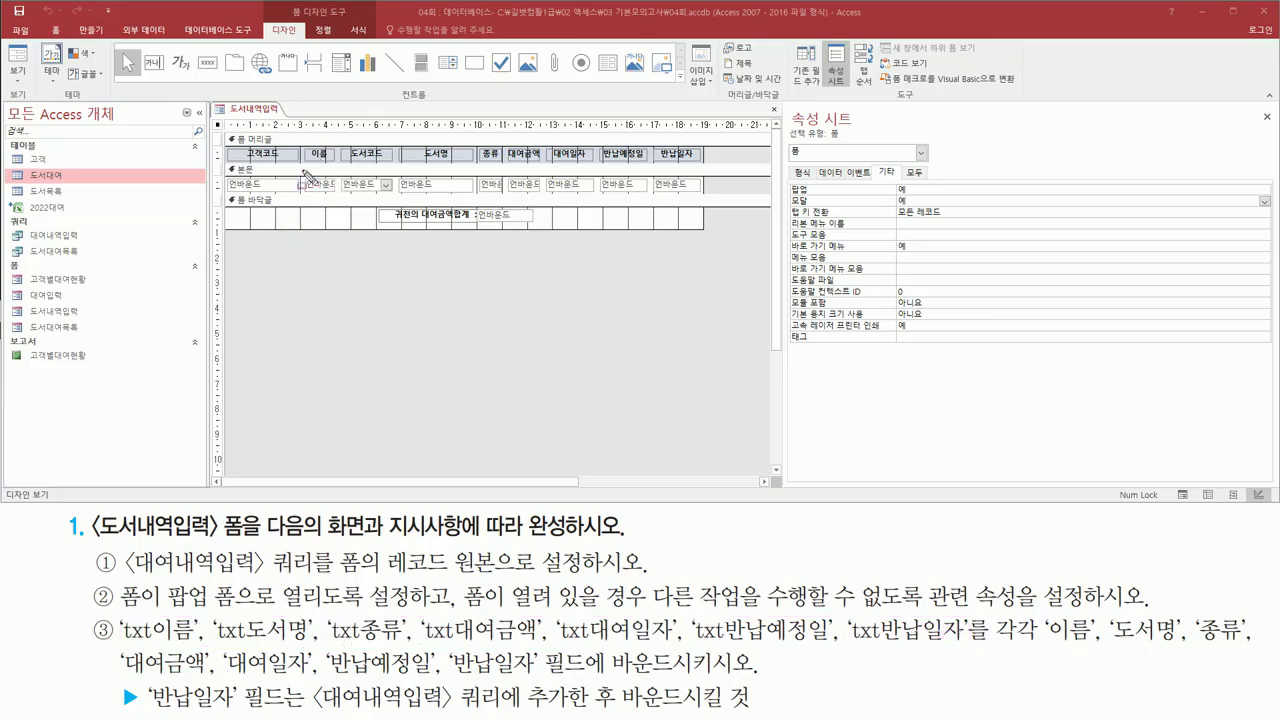
mouse_move(305, 146)
mouse_down()
mouse_move(333, 162)
mouse_move(318, 185)
mouse_move(333, 193)
mouse_up()
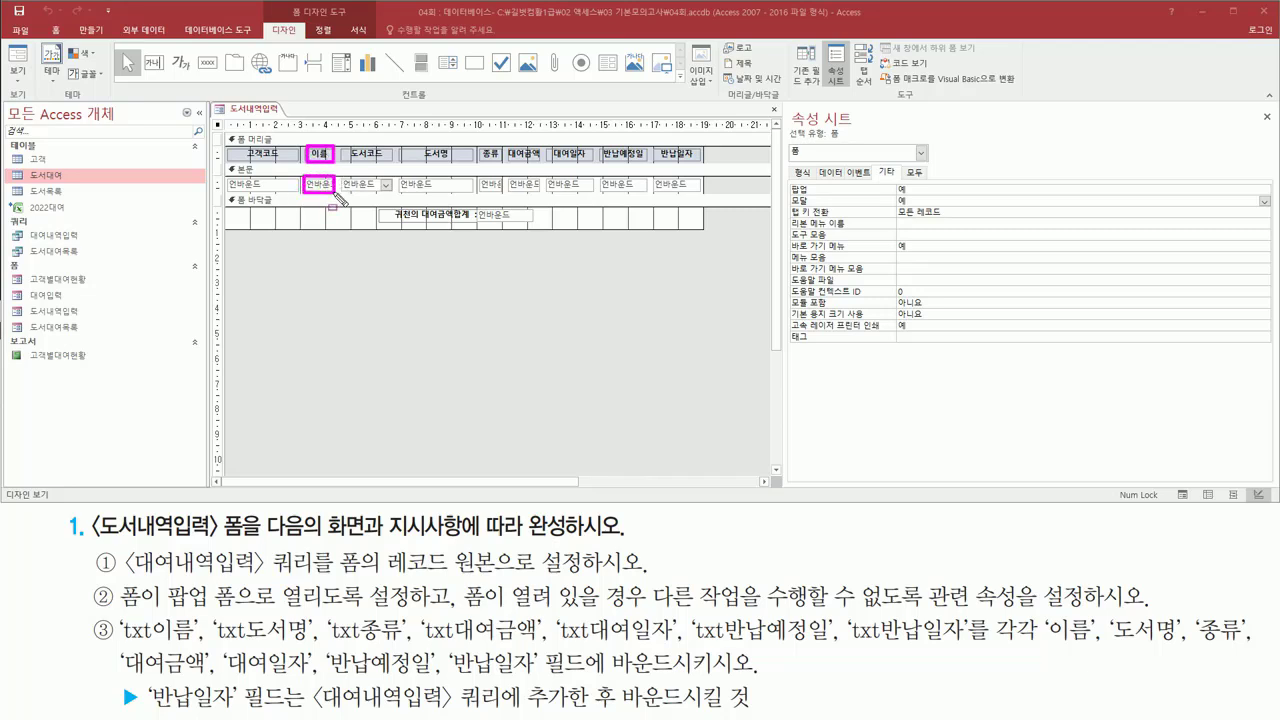
mouse_move(401, 145)
mouse_down()
mouse_move(466, 164)
mouse_move(458, 190)
mouse_move(472, 192)
mouse_up()
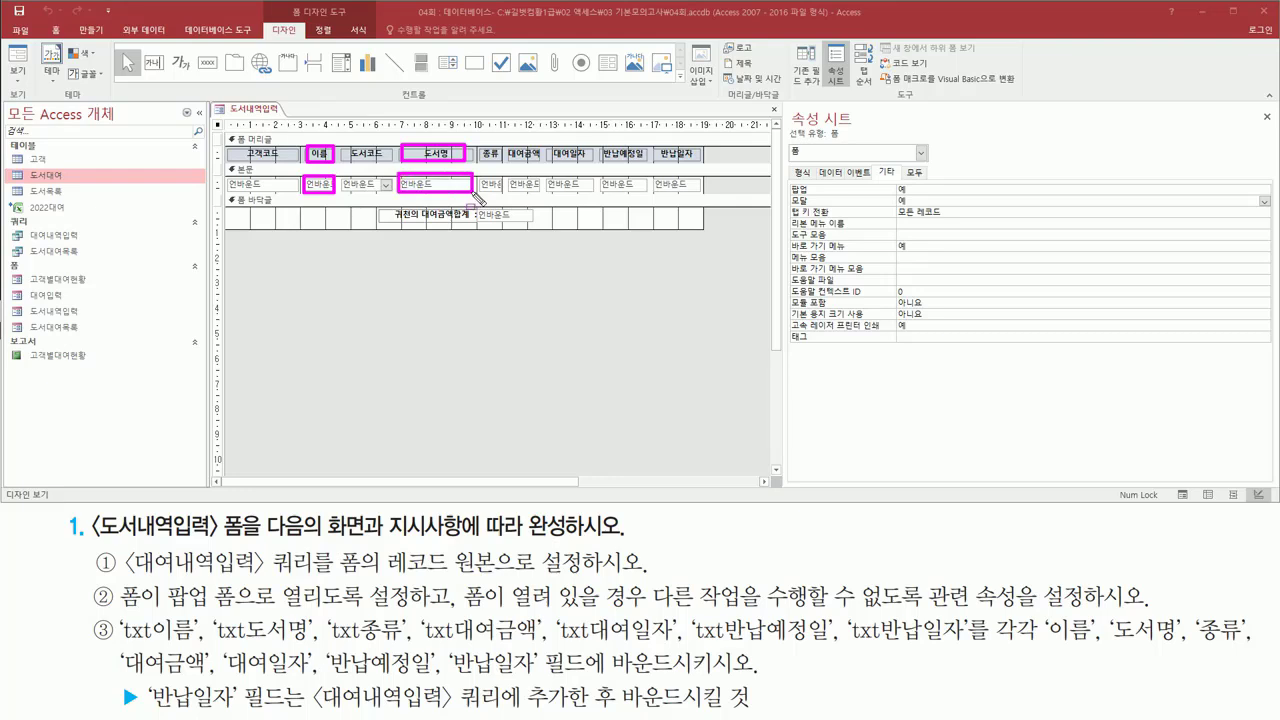
mouse_move(480, 143)
mouse_down()
mouse_move(501, 165)
mouse_move(700, 162)
mouse_up()
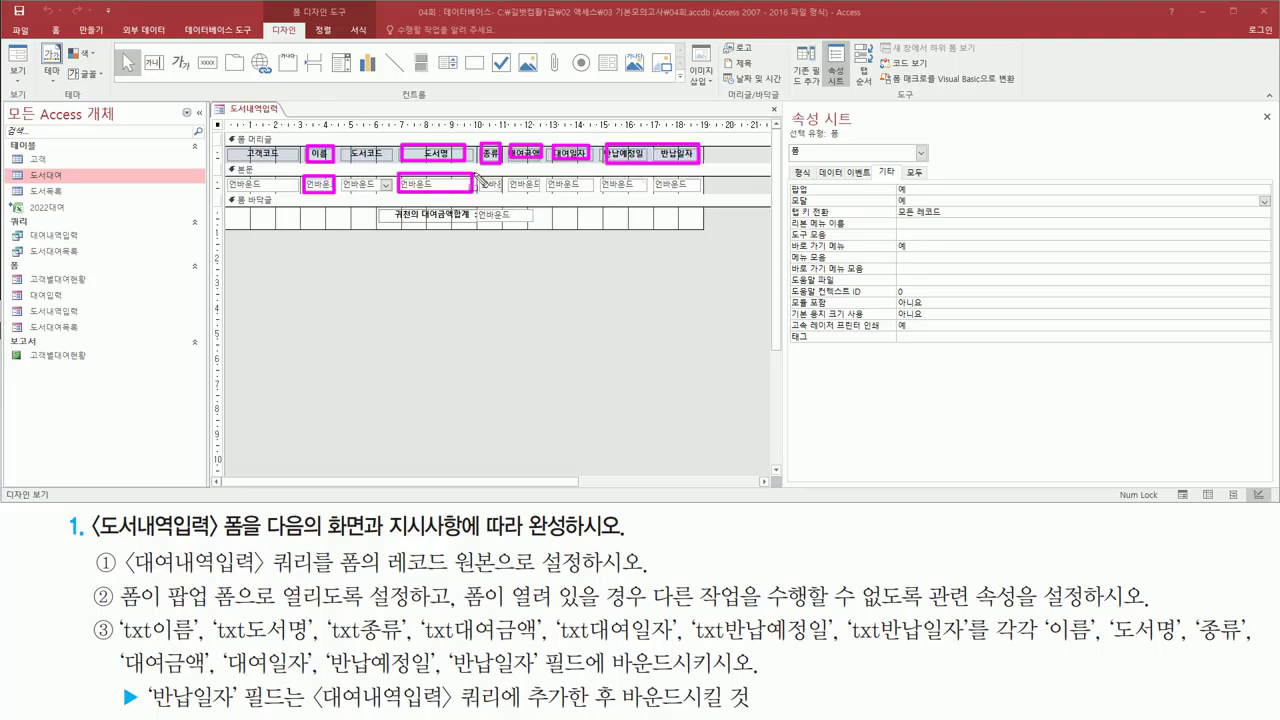
drag(474, 173, 705, 193)
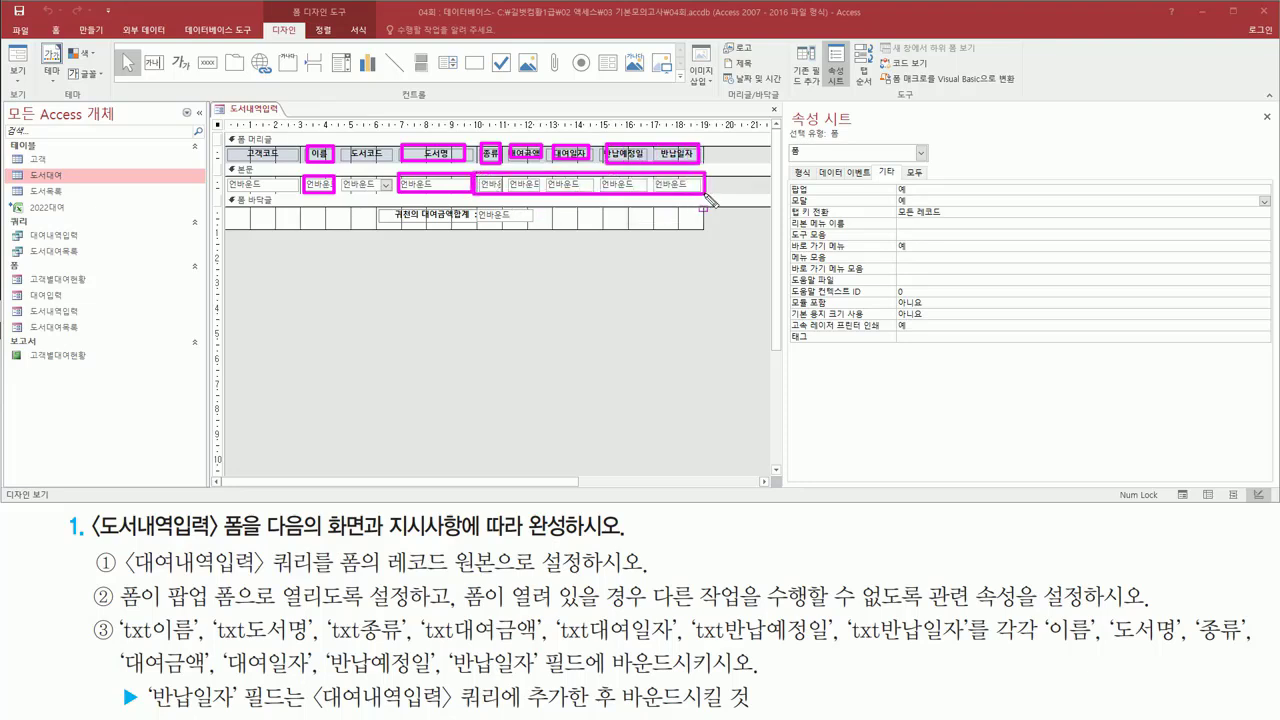
key(Escape)
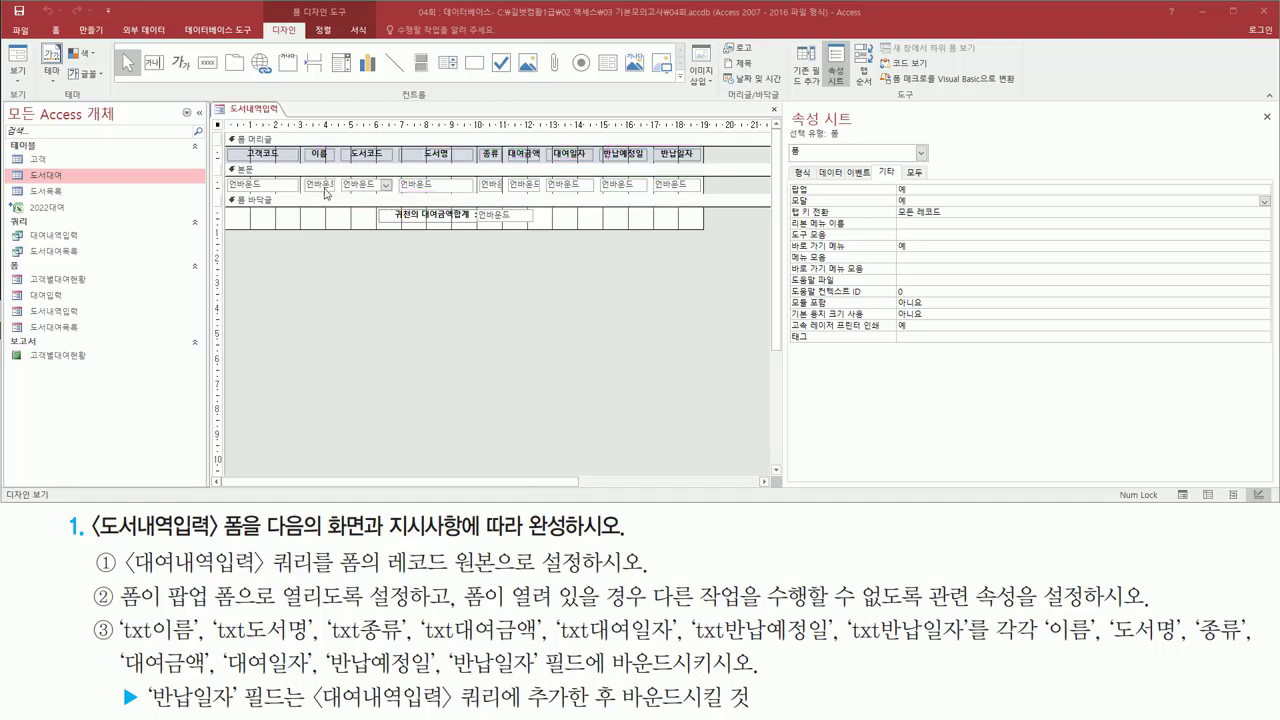
Examine the names of the detail section's text boxes, from 이름 through 반납일자, against the fields listed in the exercise
click(320, 185)
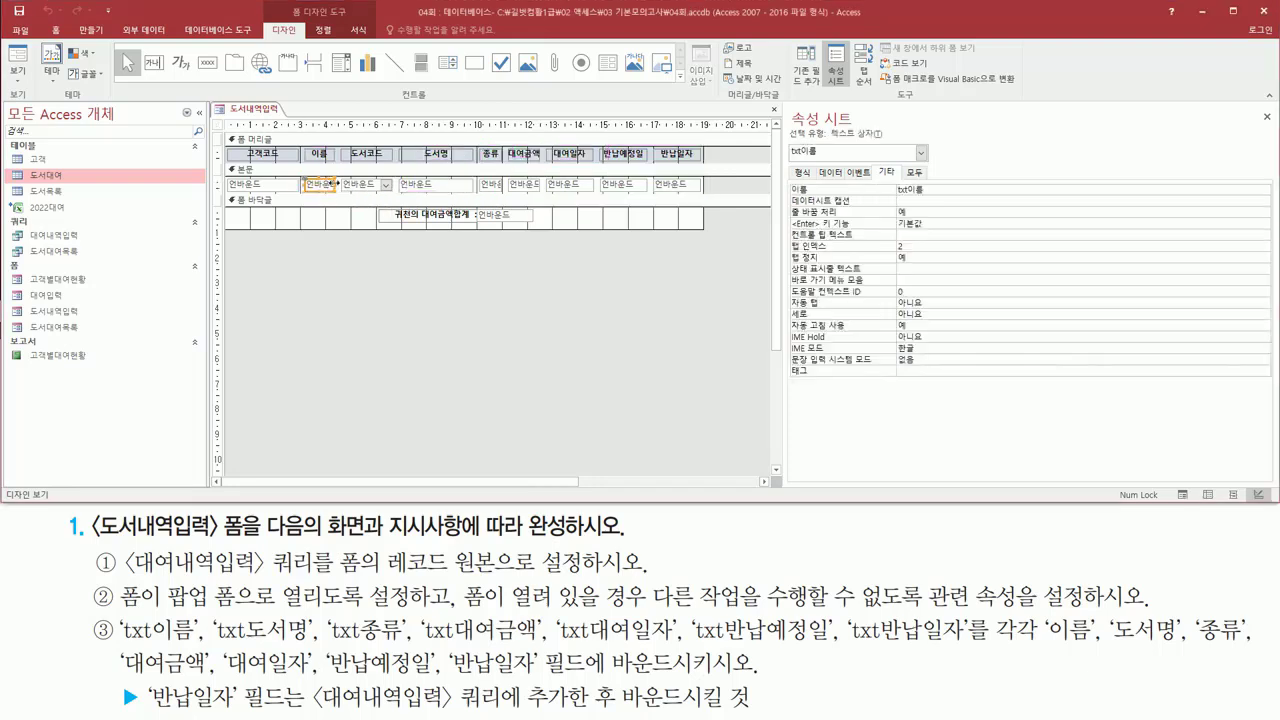
drag(790, 156, 820, 157)
key(Escape)
click(440, 186)
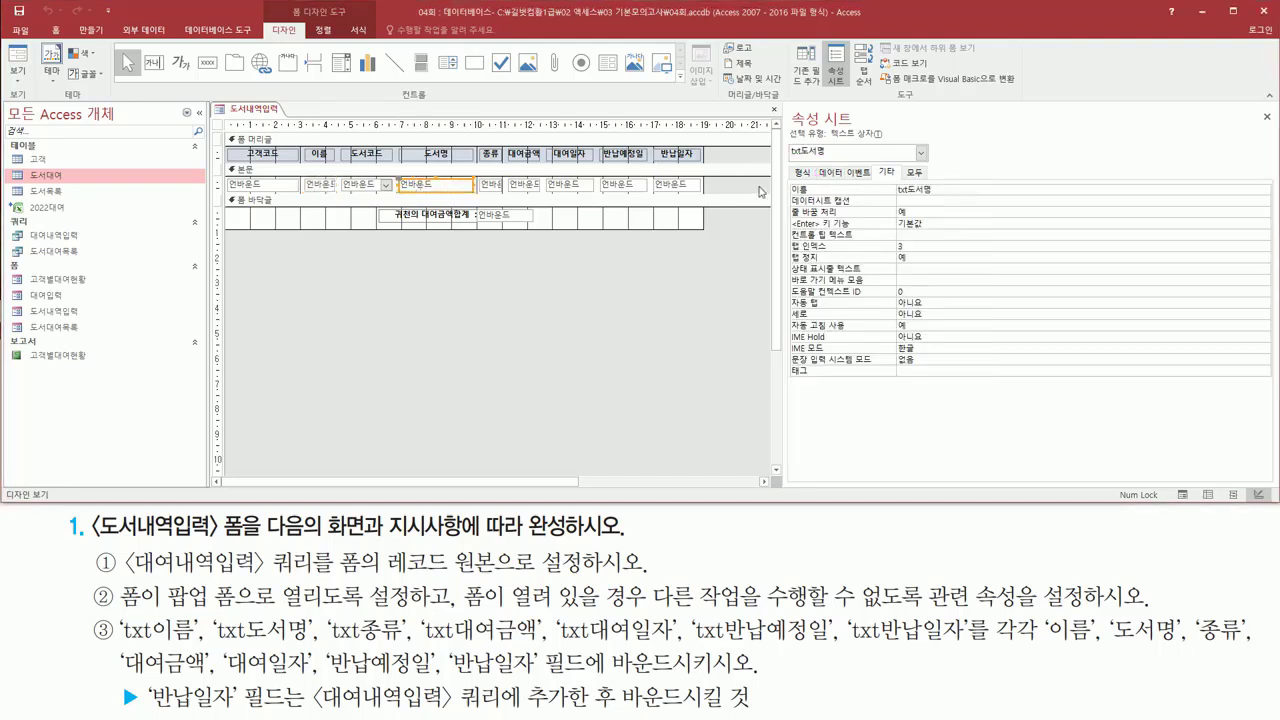
drag(783, 162, 833, 160)
key(Escape)
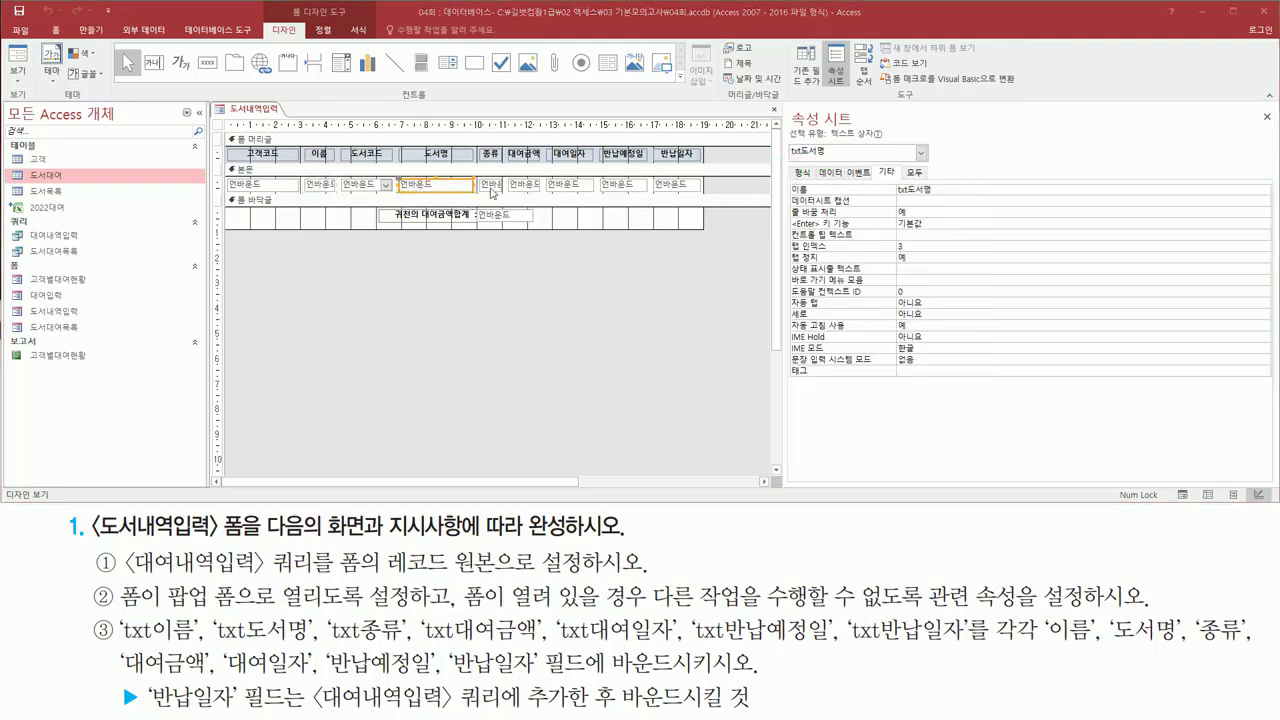
click(490, 188)
drag(786, 157, 850, 160)
key(Escape)
click(528, 186)
key(Escape)
click(581, 186)
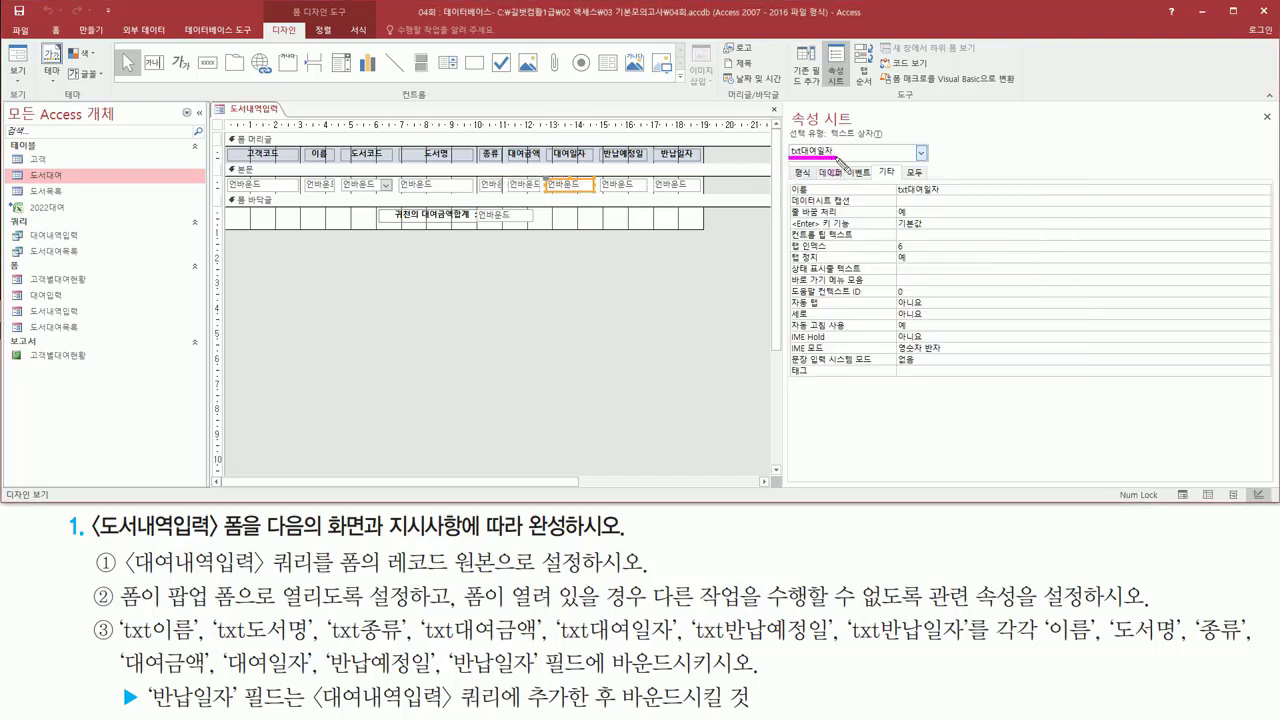
key(Escape)
click(632, 187)
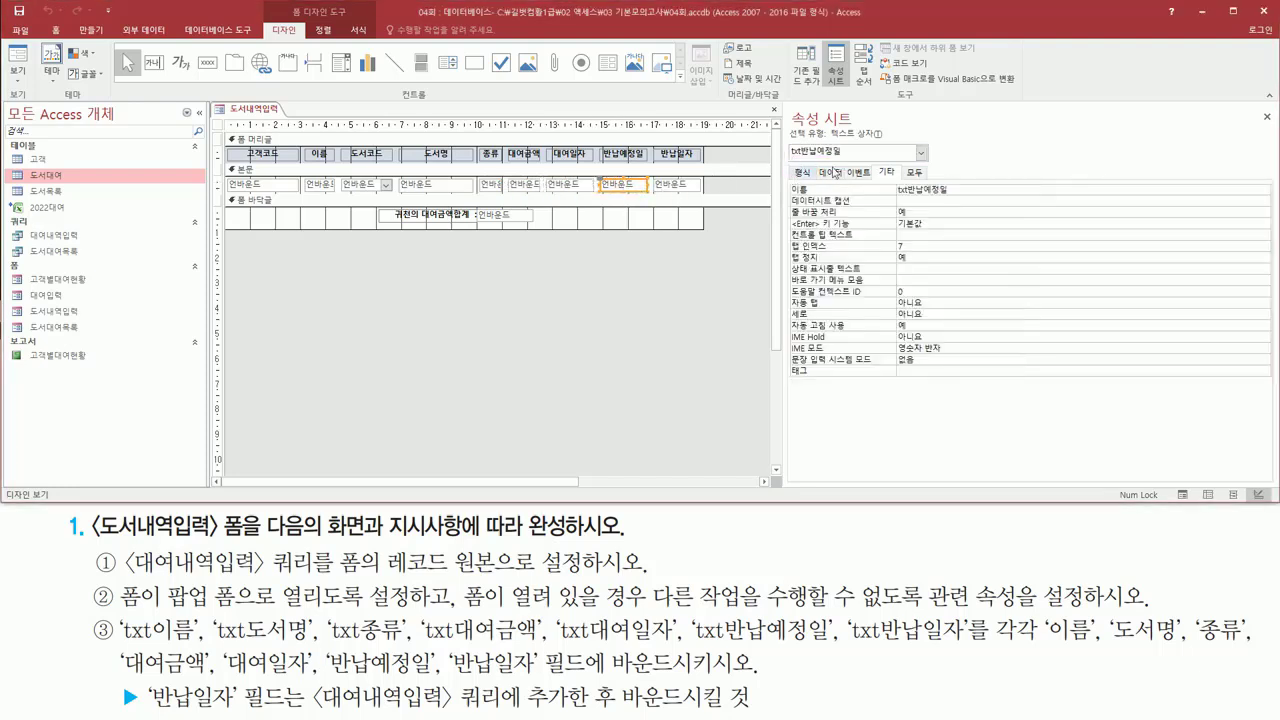
mouse_move(788, 172)
mouse_down()
mouse_move(846, 172)
mouse_move(808, 157)
mouse_move(846, 158)
mouse_up()
key(Escape)
click(688, 186)
key(Escape)
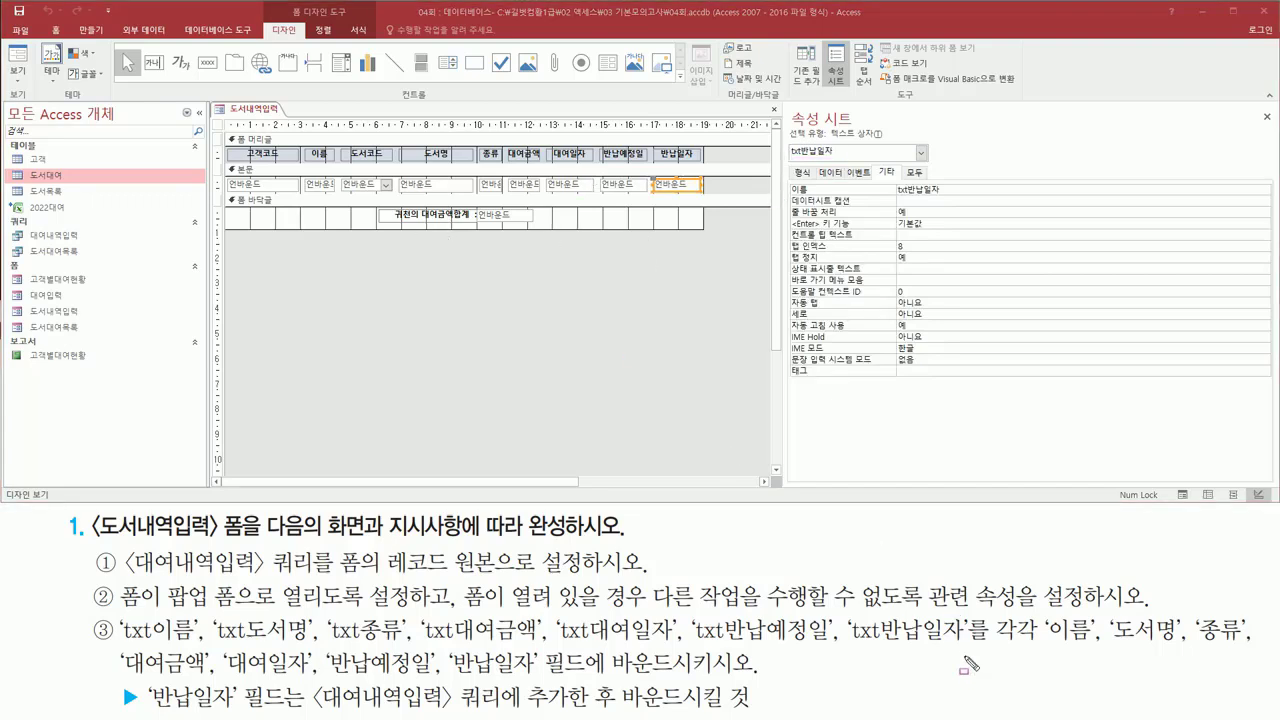
drag(991, 647, 1255, 648)
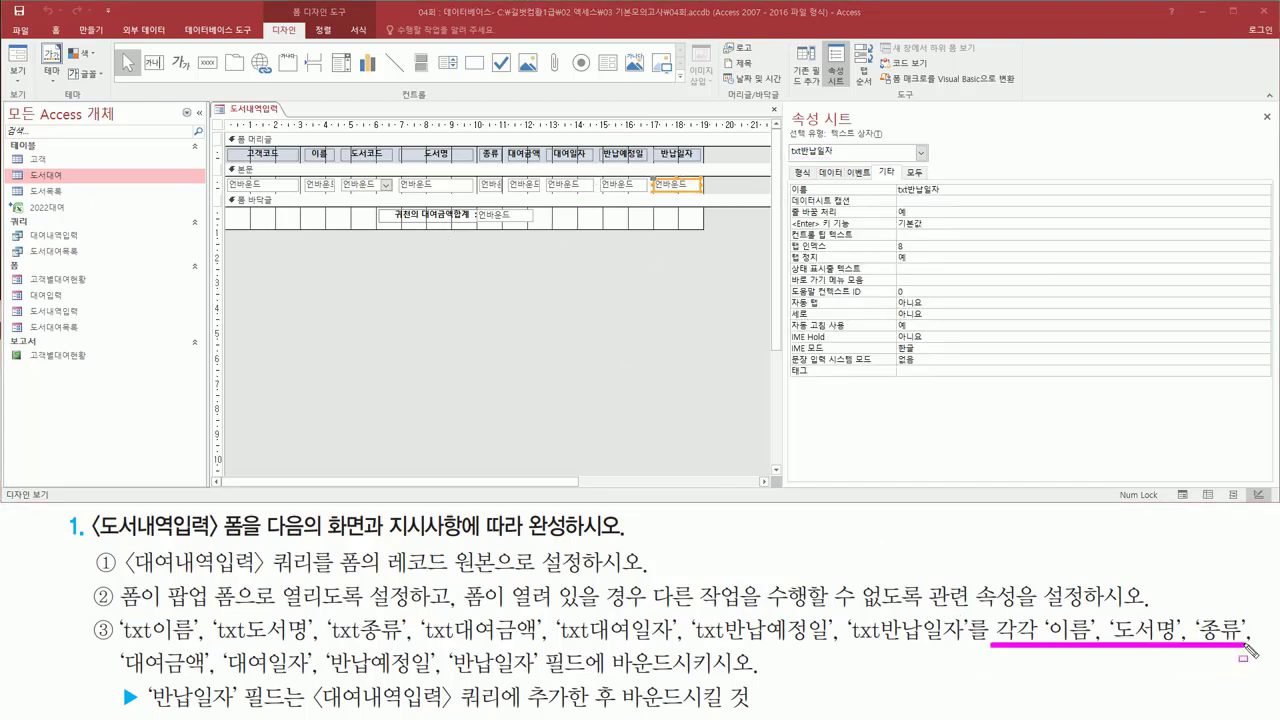
drag(116, 677, 538, 680)
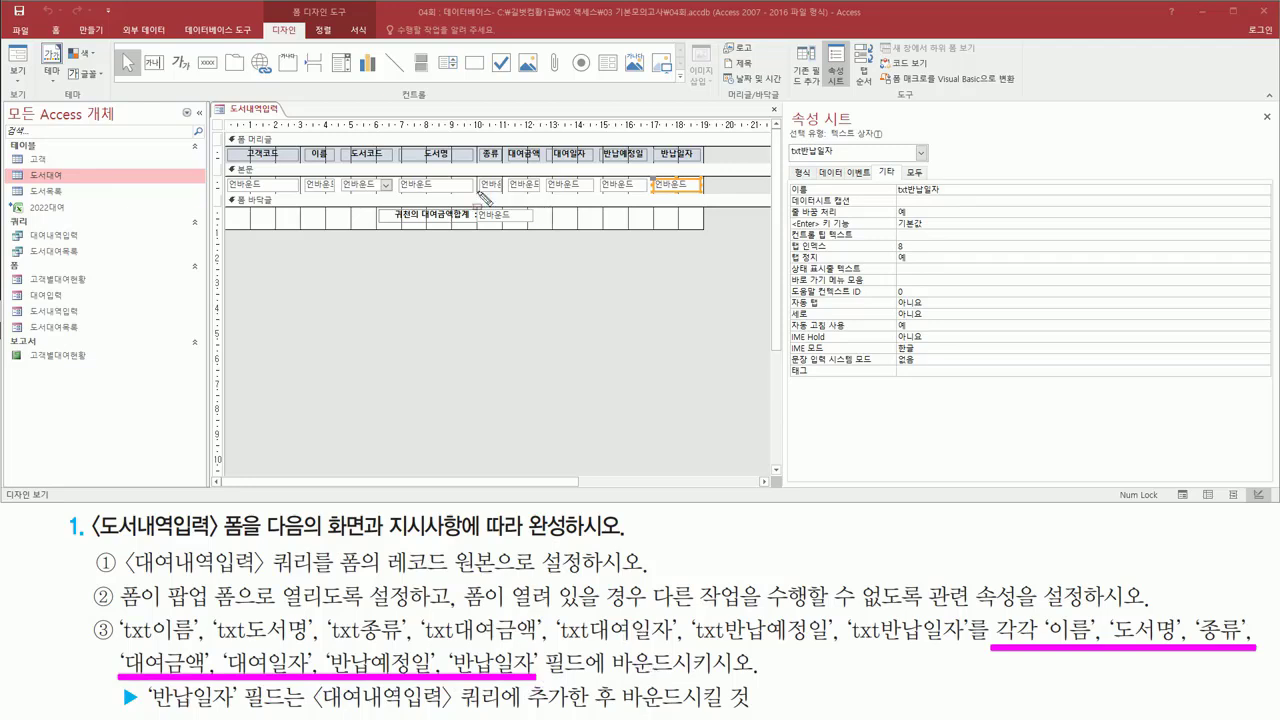
key(Escape)
Bind the txt이름 text box to the 이름 field through its 컨트롤 원본 (Control Source) property
click(322, 186)
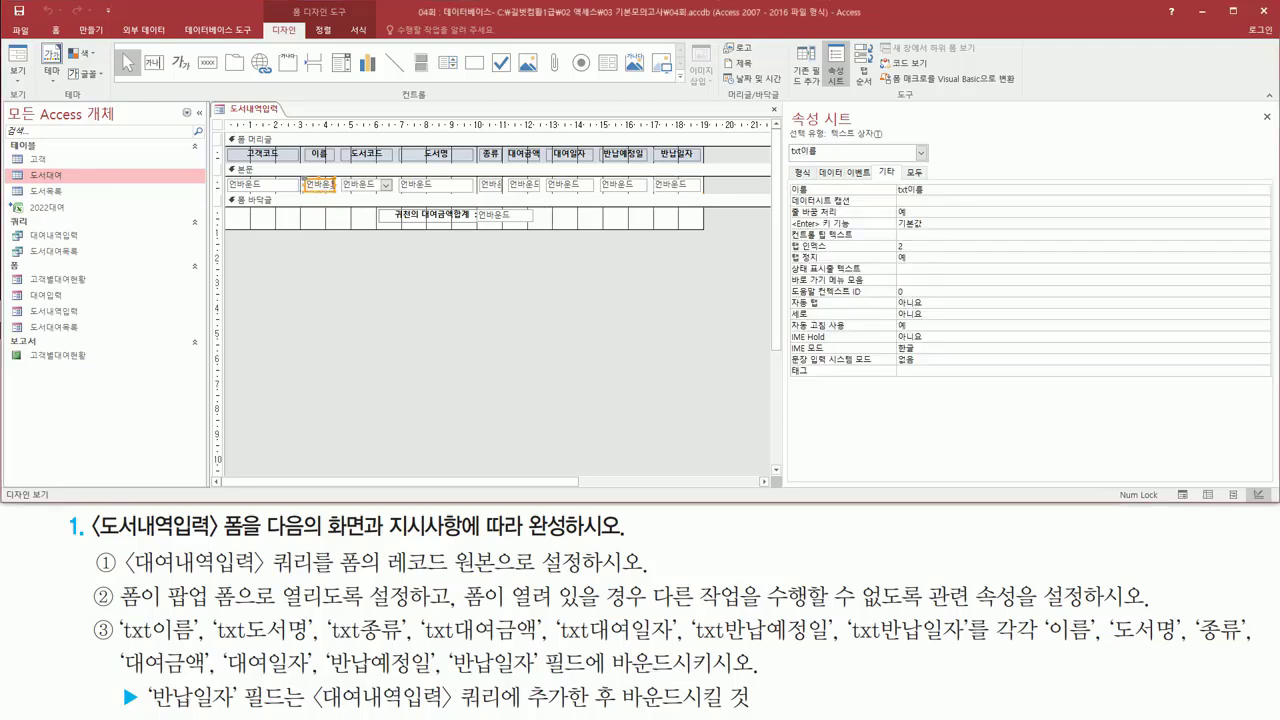
click(828, 173)
mouse_move(816, 163)
mouse_down()
mouse_move(852, 179)
mouse_move(843, 196)
mouse_move(950, 193)
mouse_up()
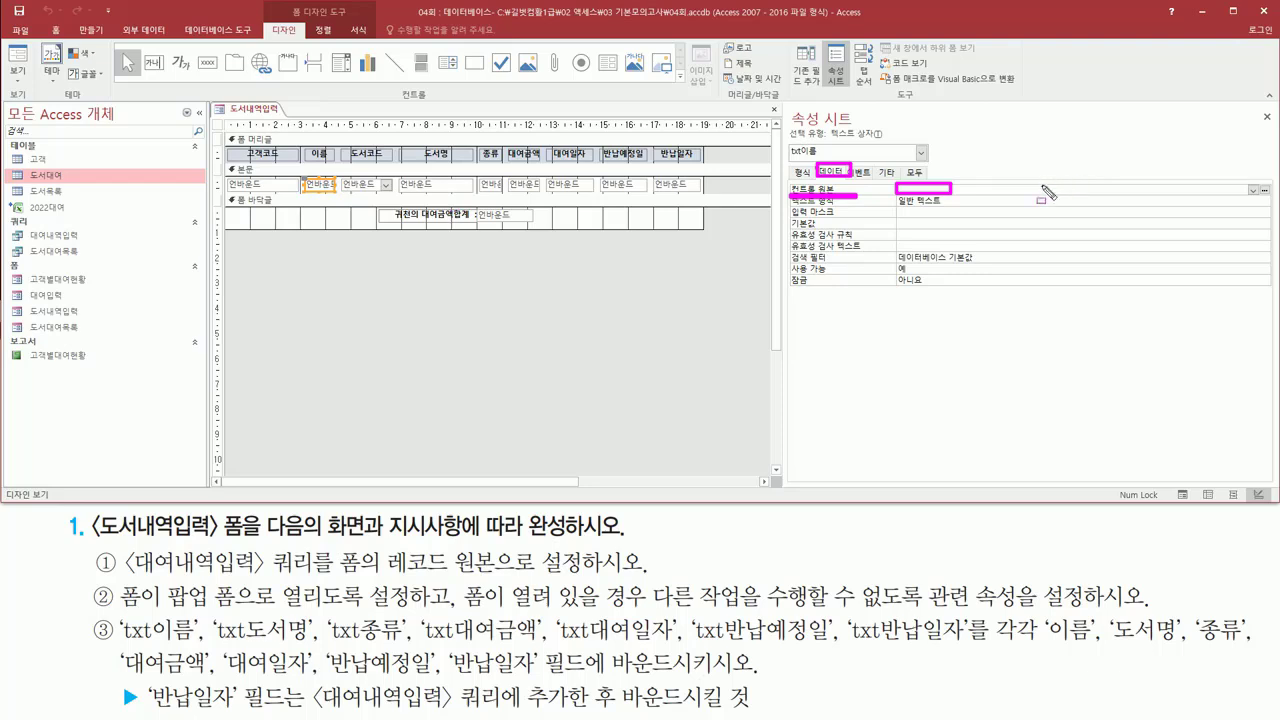
drag(1248, 178, 1259, 198)
key(Escape)
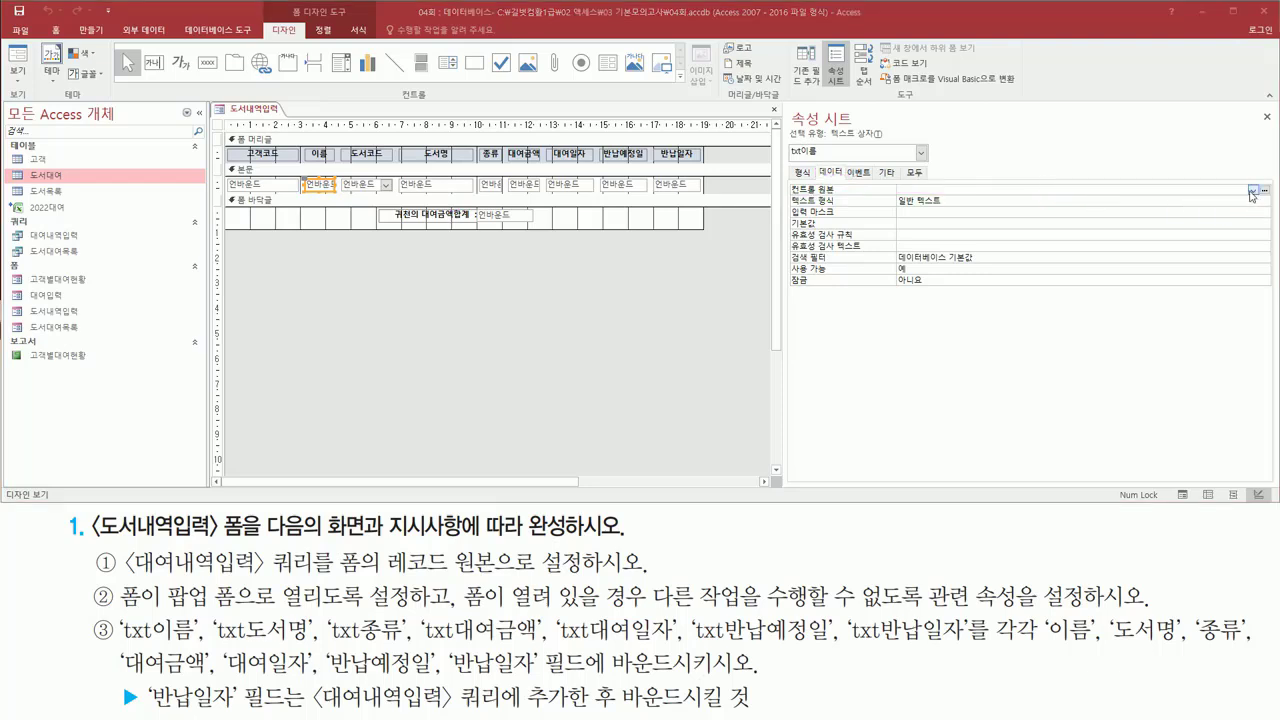
click(1253, 189)
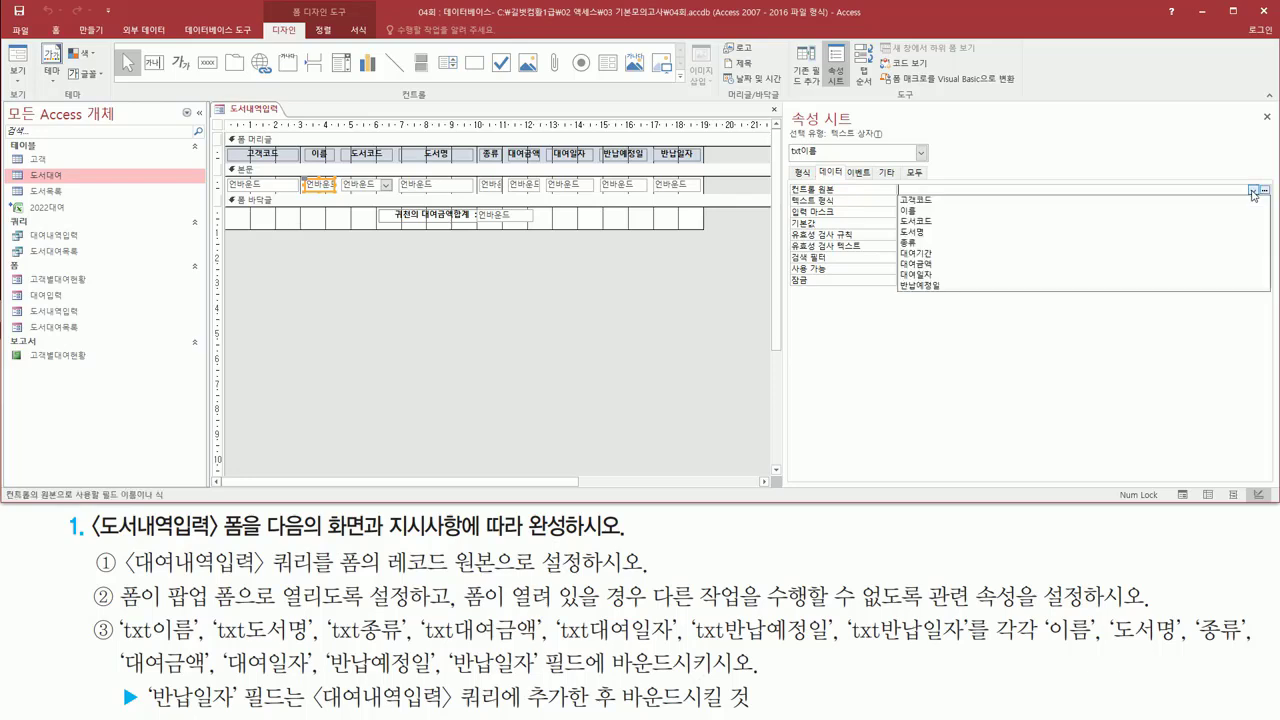
click(1019, 212)
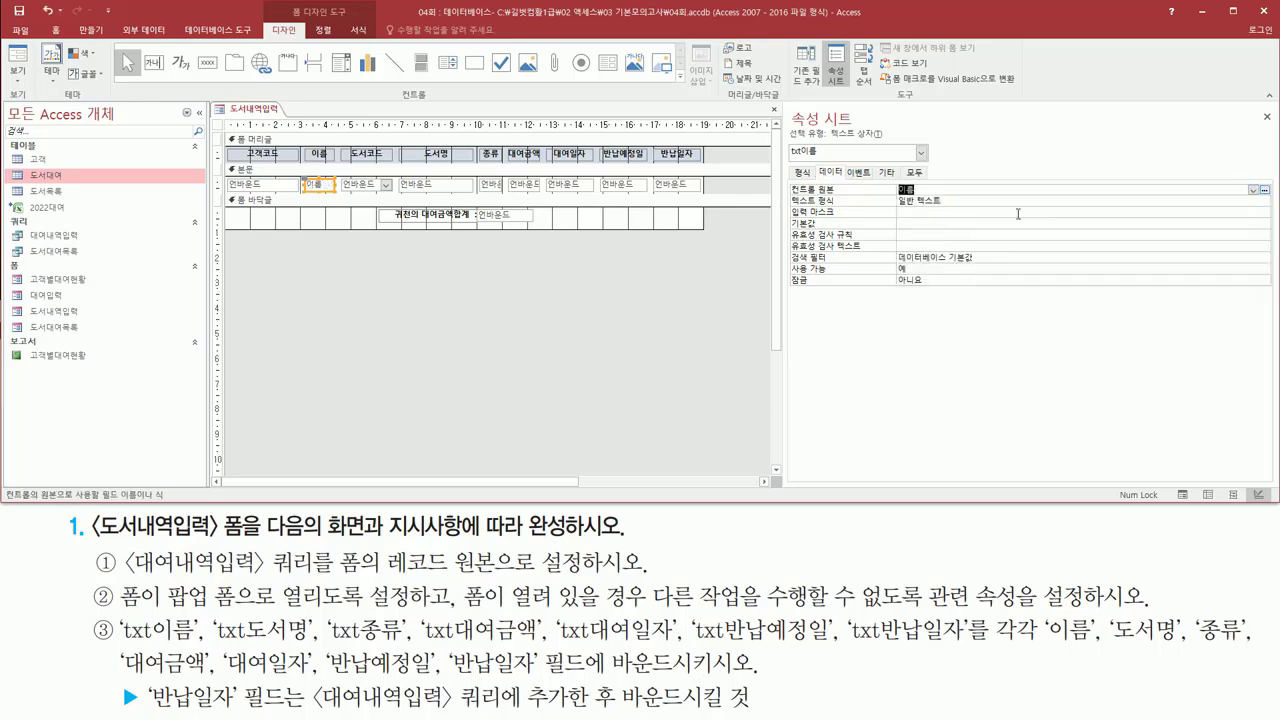
Set the 컨트롤 원본 of the txt도서명 text box to the 도서명 field
click(414, 186)
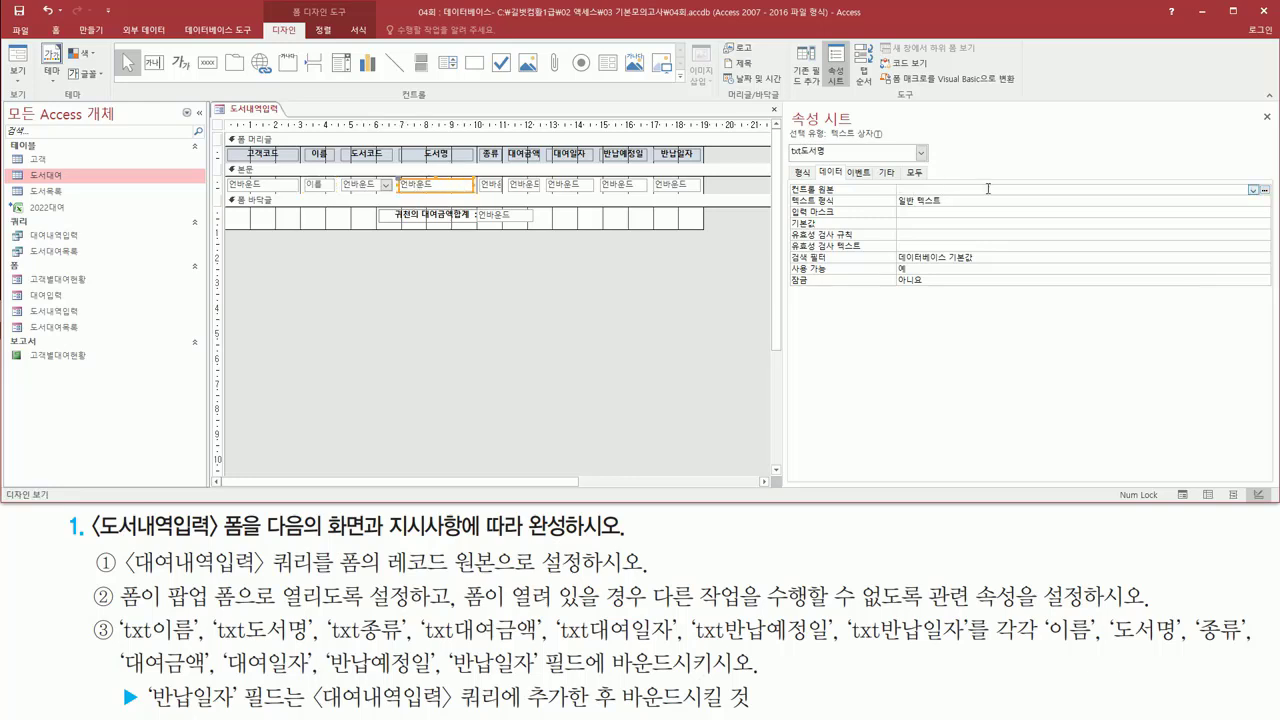
click(1104, 187)
click(1253, 190)
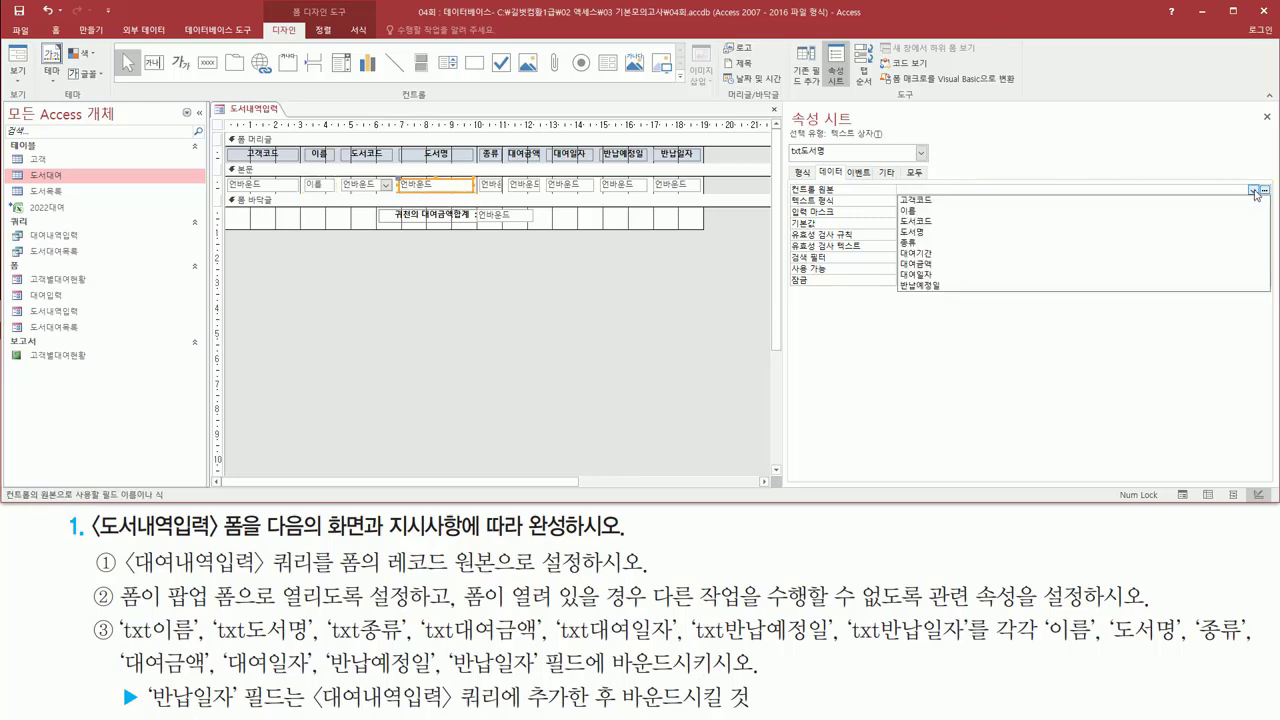
click(1044, 233)
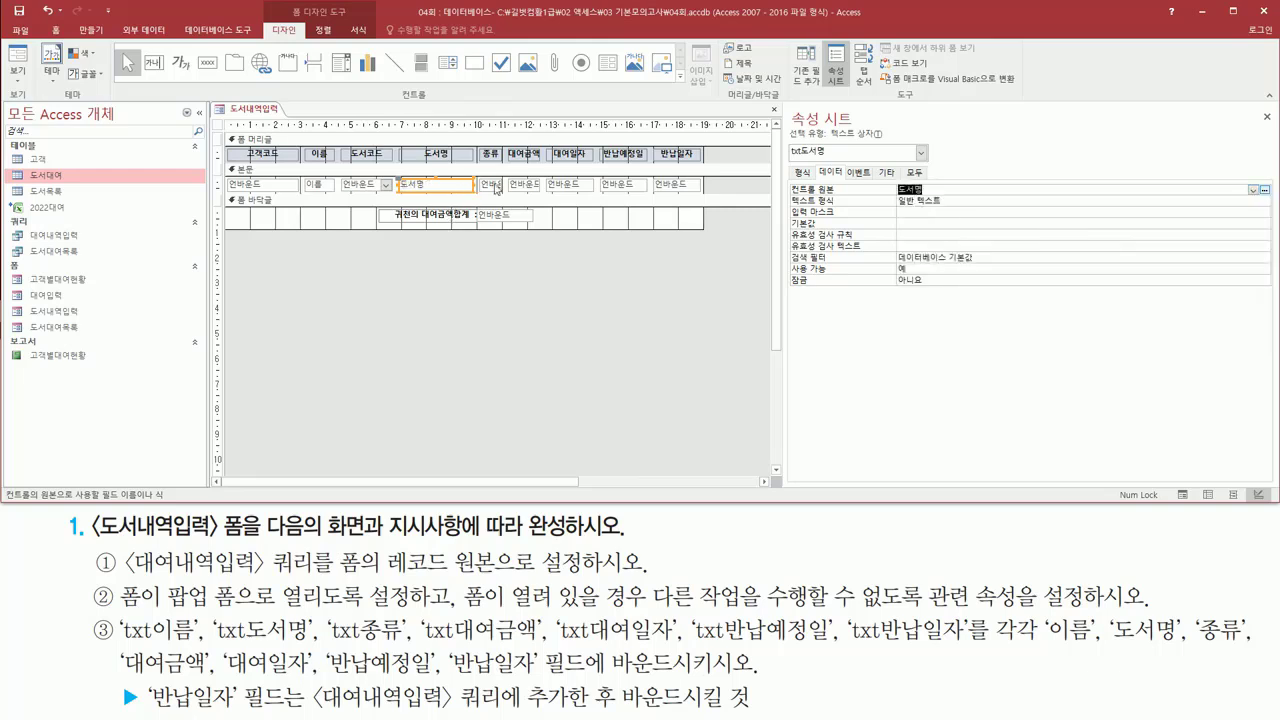
Set the 컨트롤 원본 of the txt종류 text box to the 종류 field
click(479, 188)
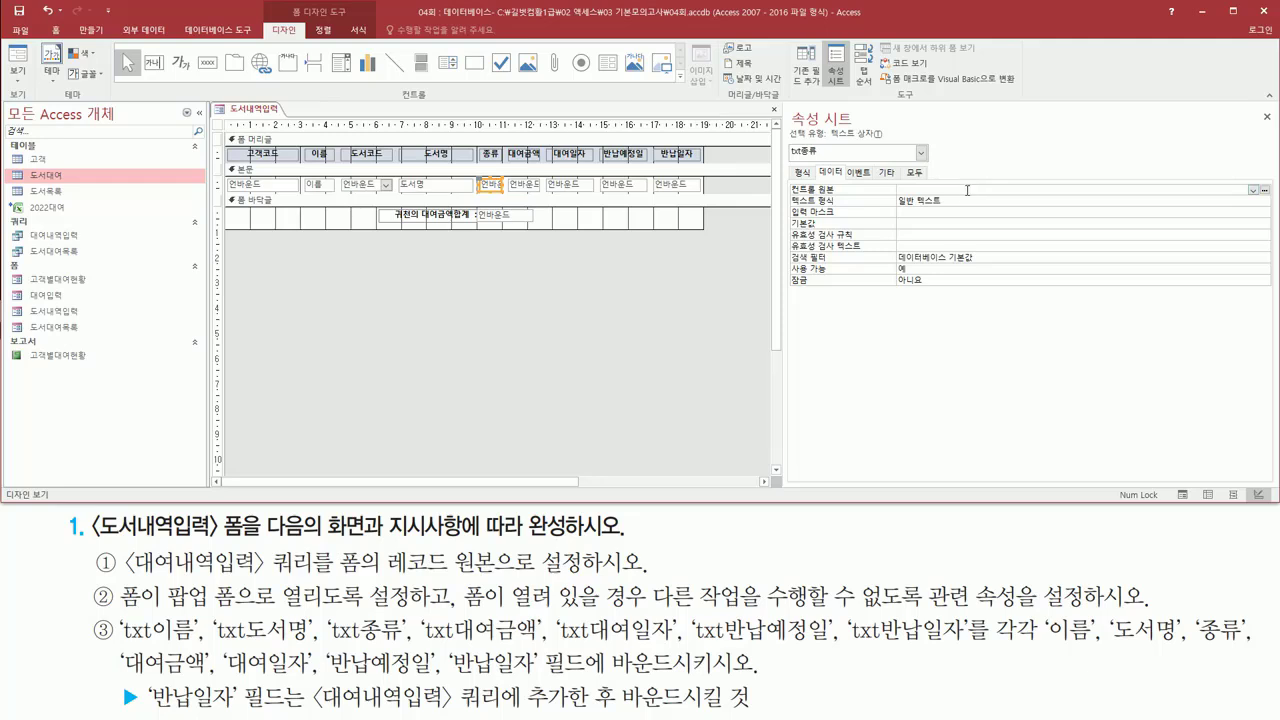
click(967, 190)
click(1252, 190)
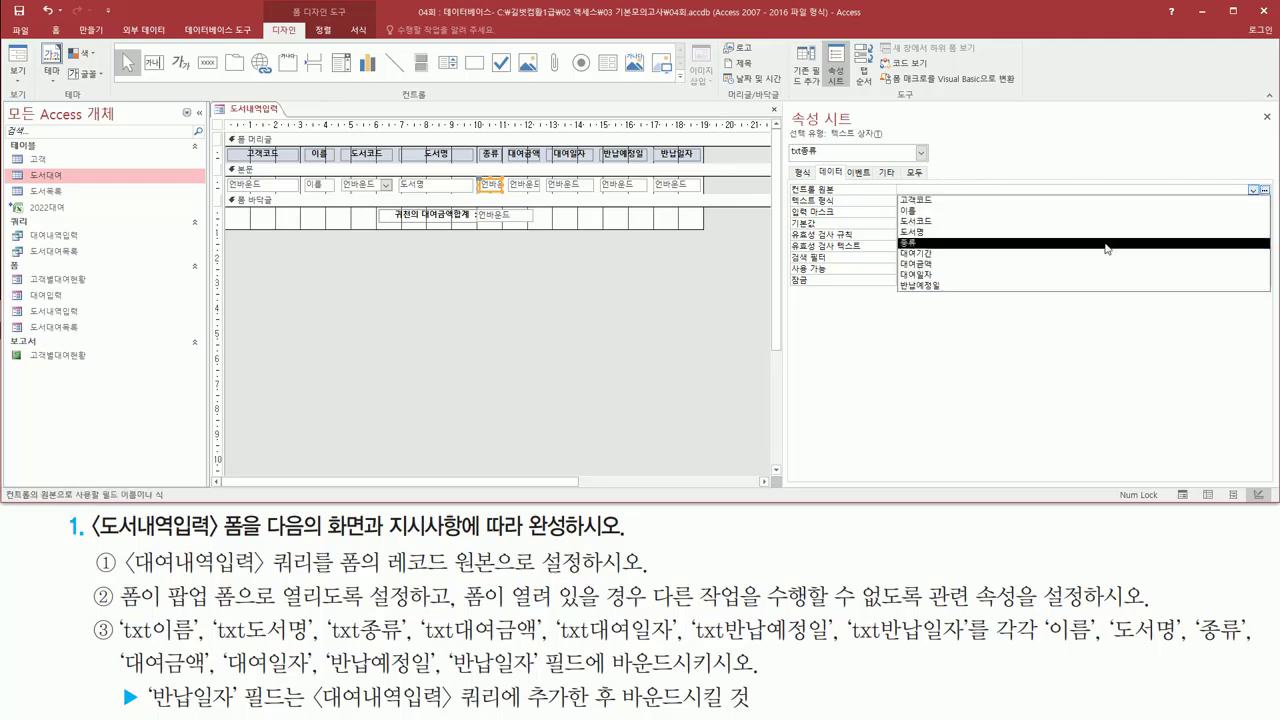
click(1104, 243)
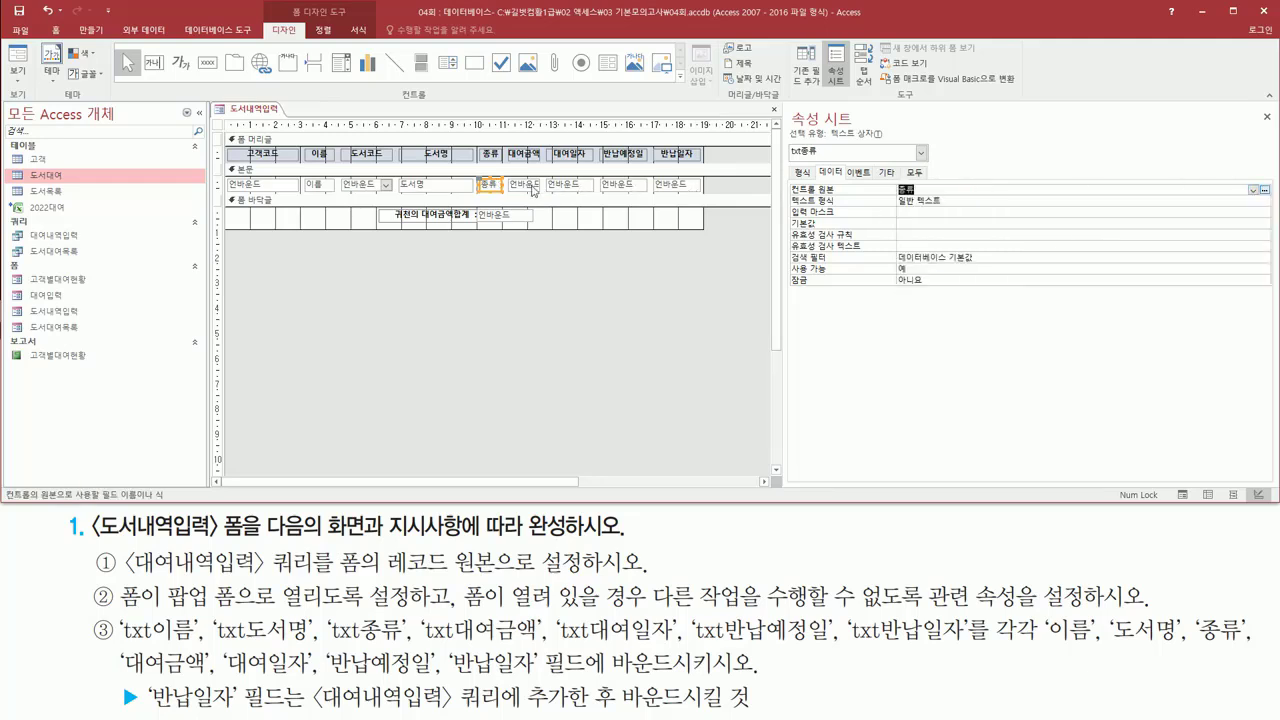
Set the 컨트롤 원본 of the txt대여금액 text box to the 대여금액 field
click(536, 186)
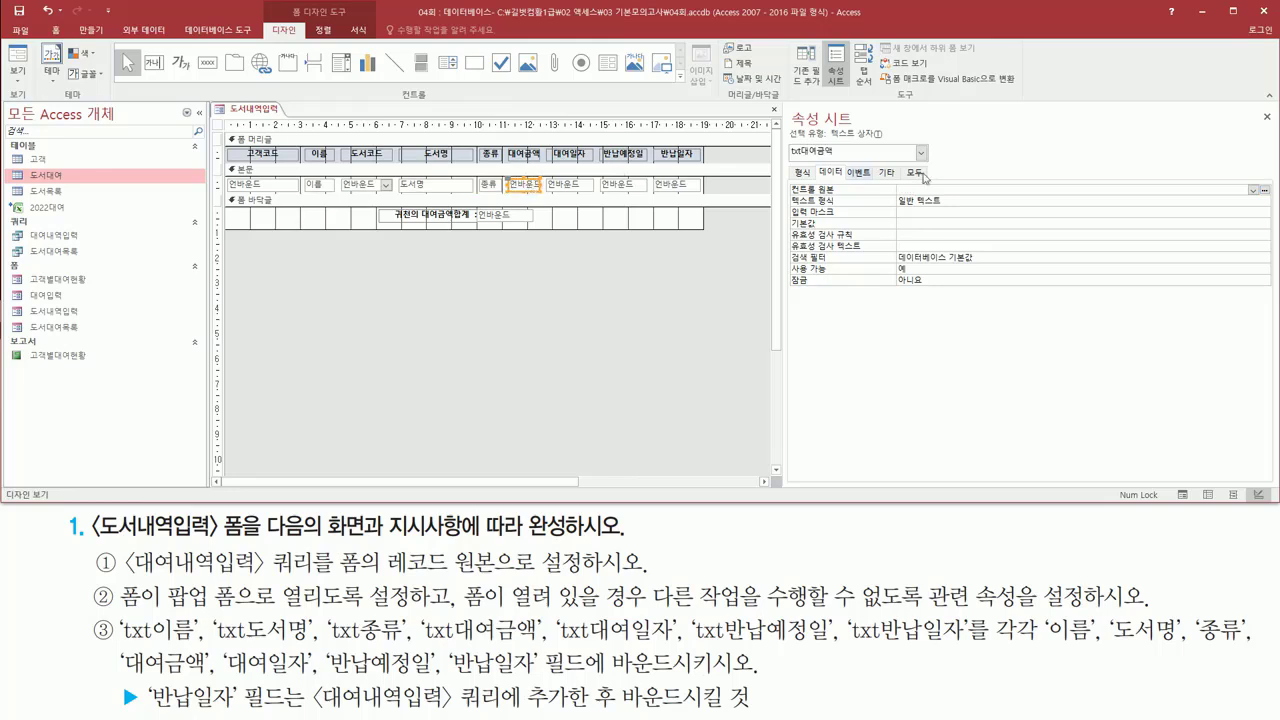
click(936, 189)
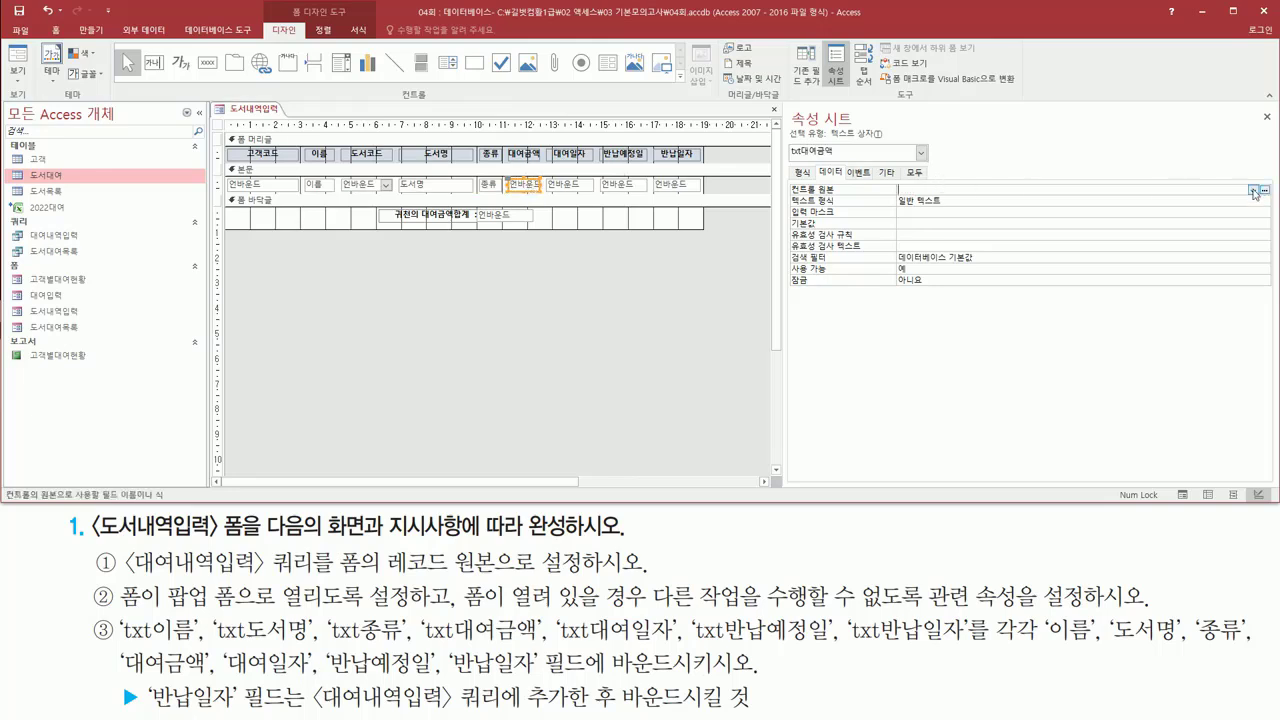
click(1253, 190)
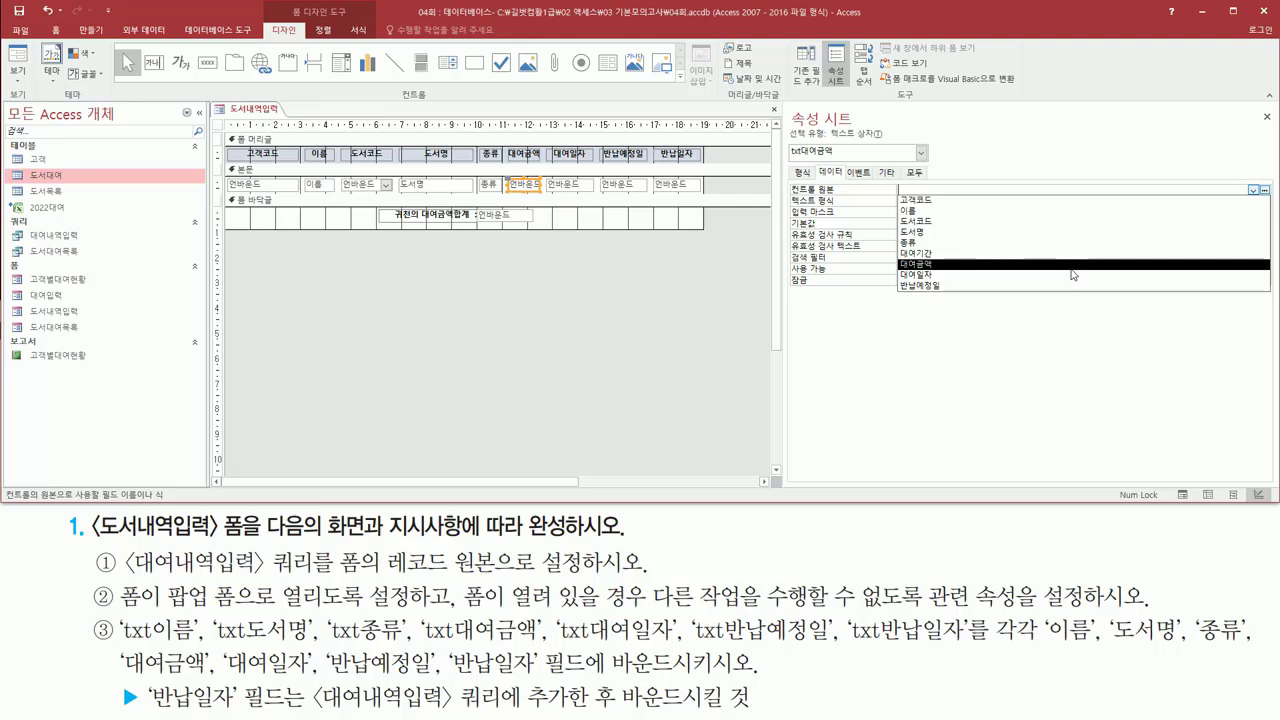
click(1071, 266)
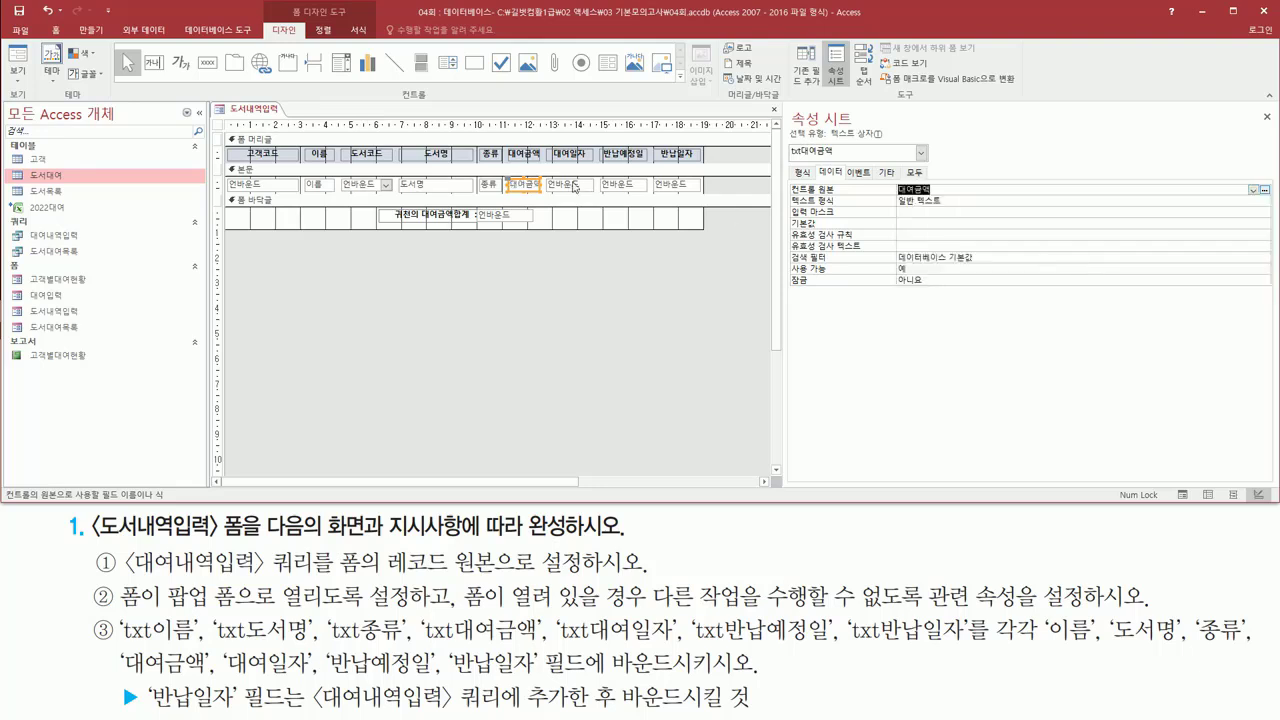
Set the 컨트롤 원본 of the txt대여일자 text box to the 대여일자 field
click(575, 187)
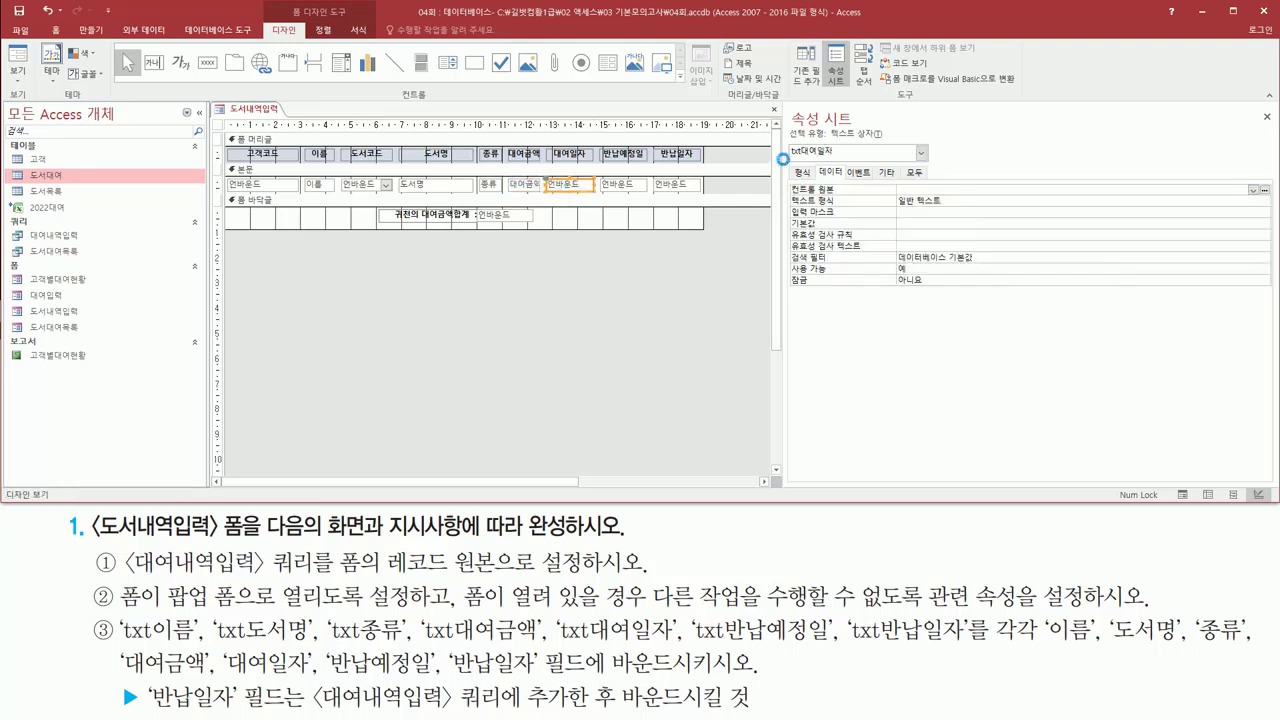
click(949, 192)
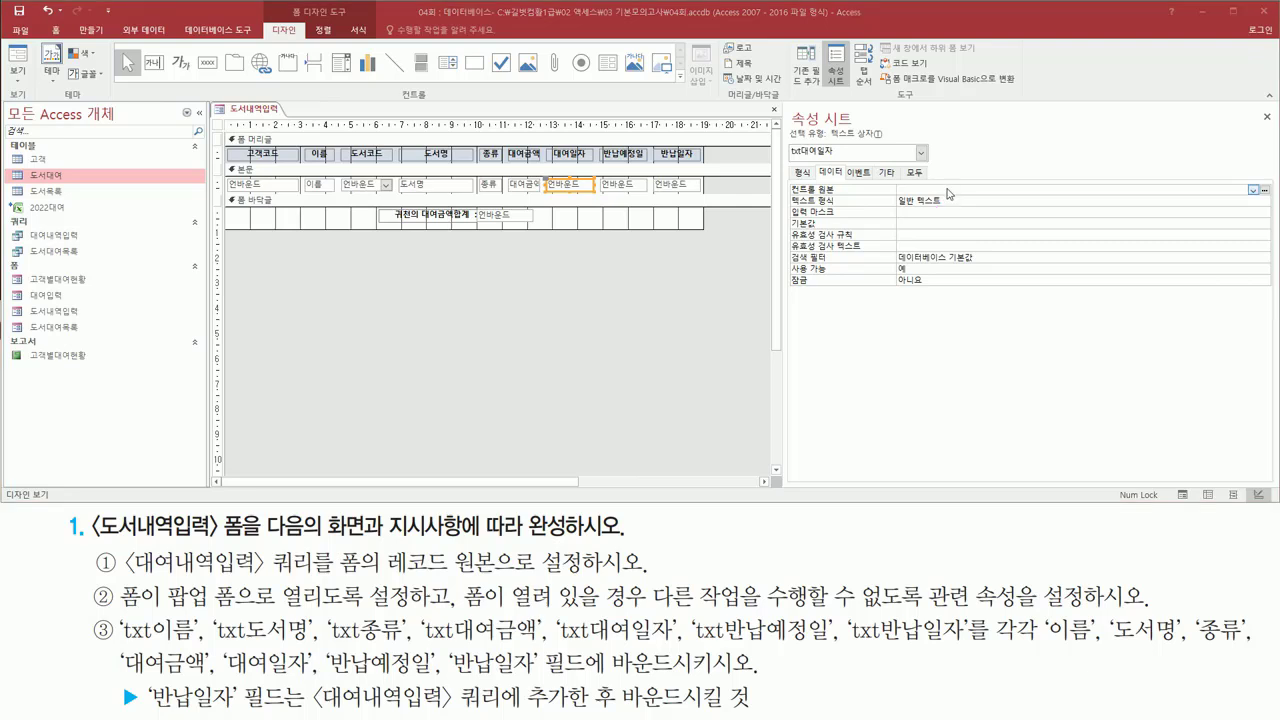
click(1253, 190)
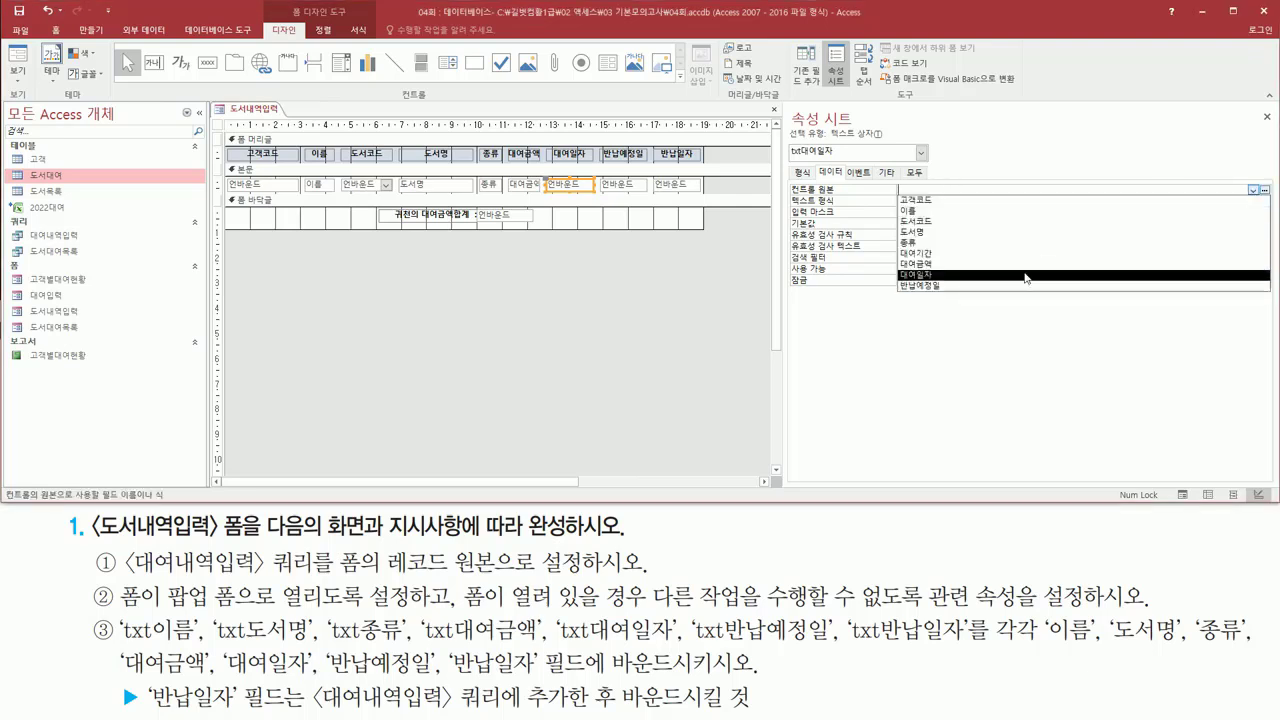
click(1025, 276)
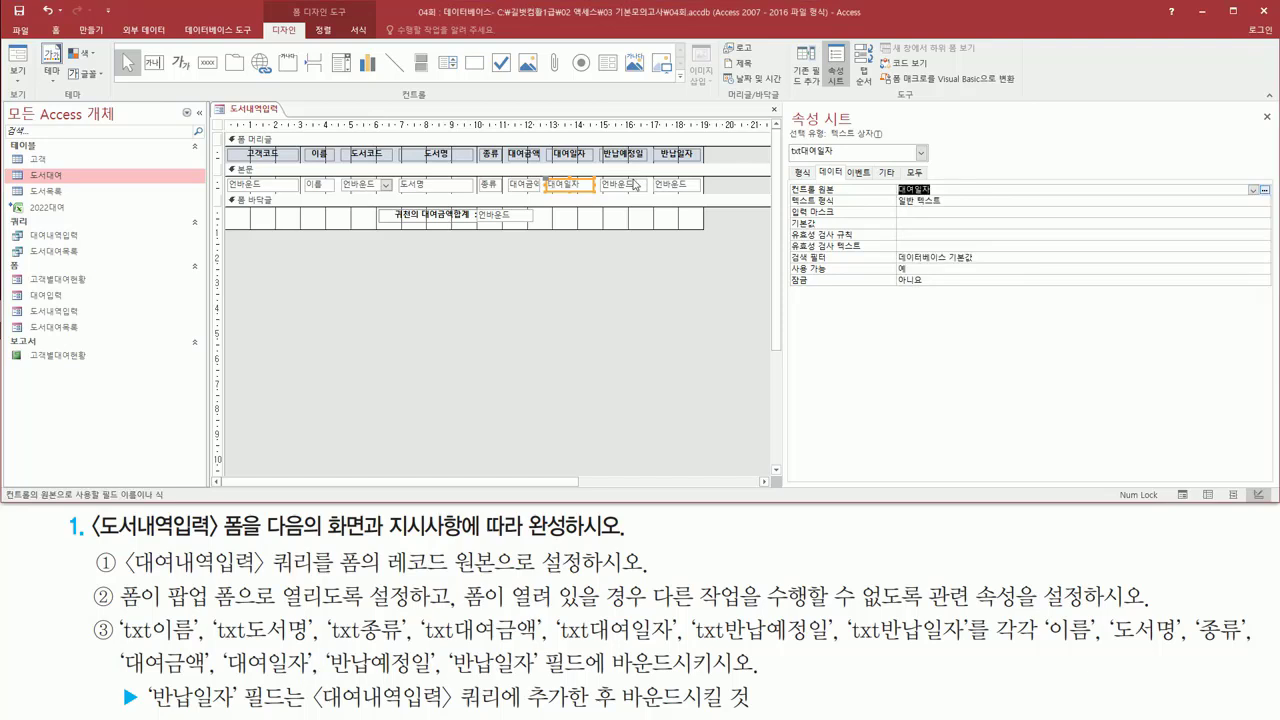
Set the 컨트롤 원본 of the txt반납예정일 text box to the 반납예정일 field
click(634, 184)
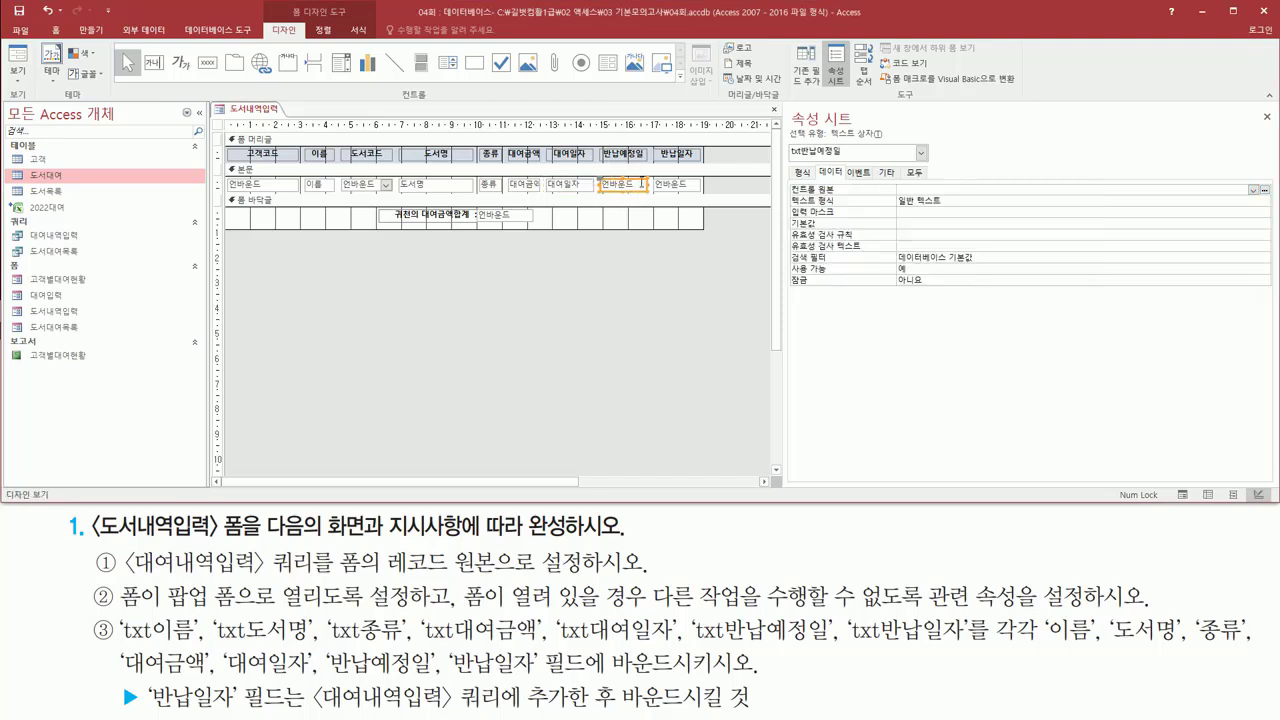
click(942, 189)
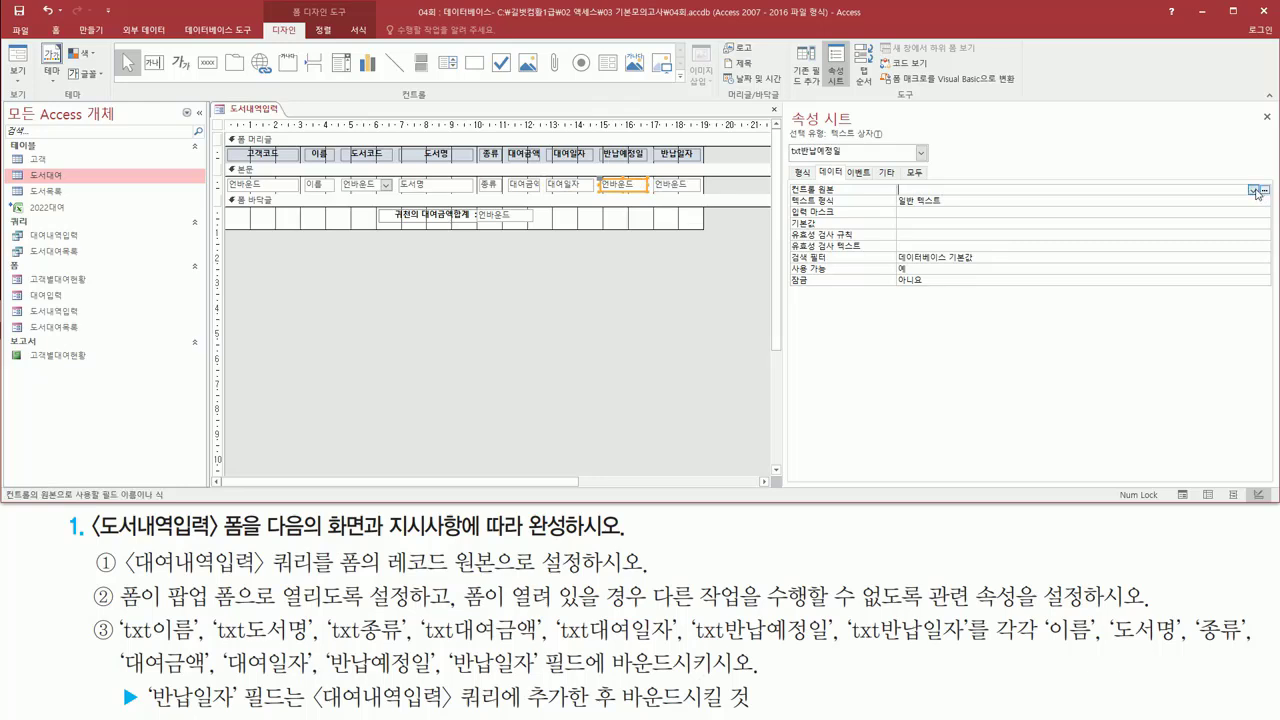
click(1254, 190)
click(931, 286)
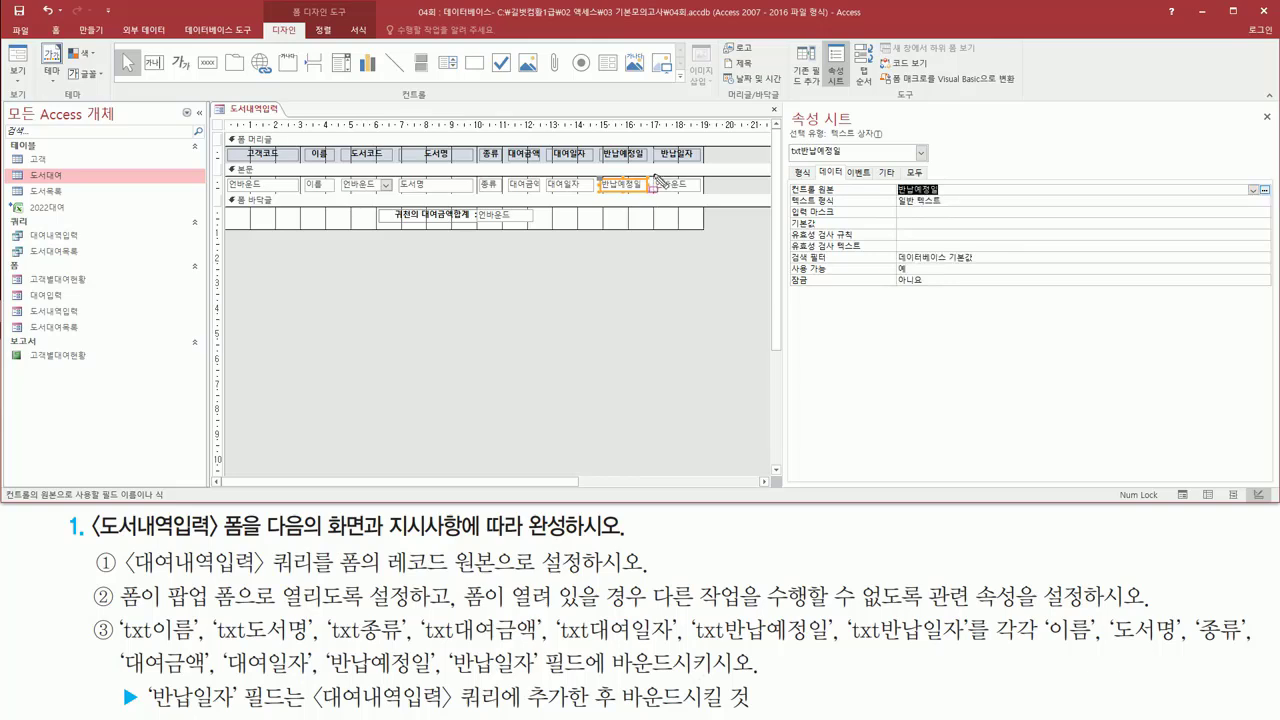
Check the fields available as 컨트롤 원본 for the txt반납일자 text box, looking for 반납일자
drag(653, 175, 703, 203)
key(Escape)
click(686, 186)
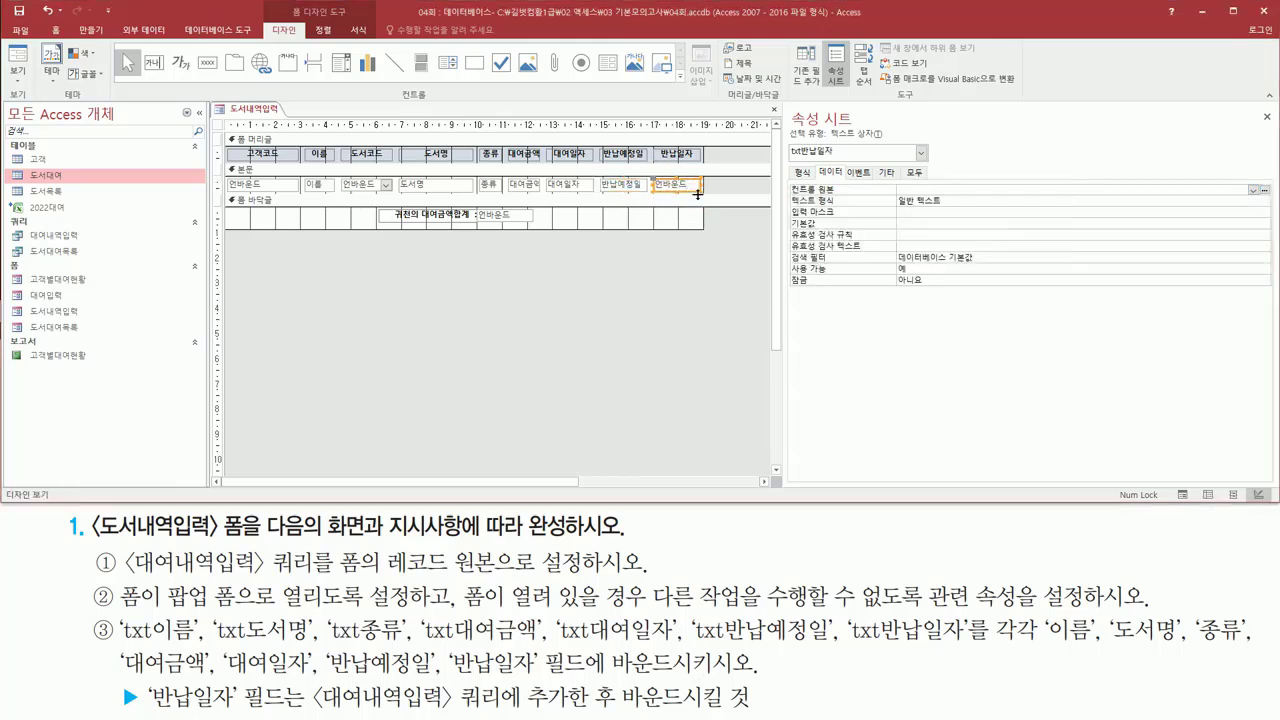
click(974, 189)
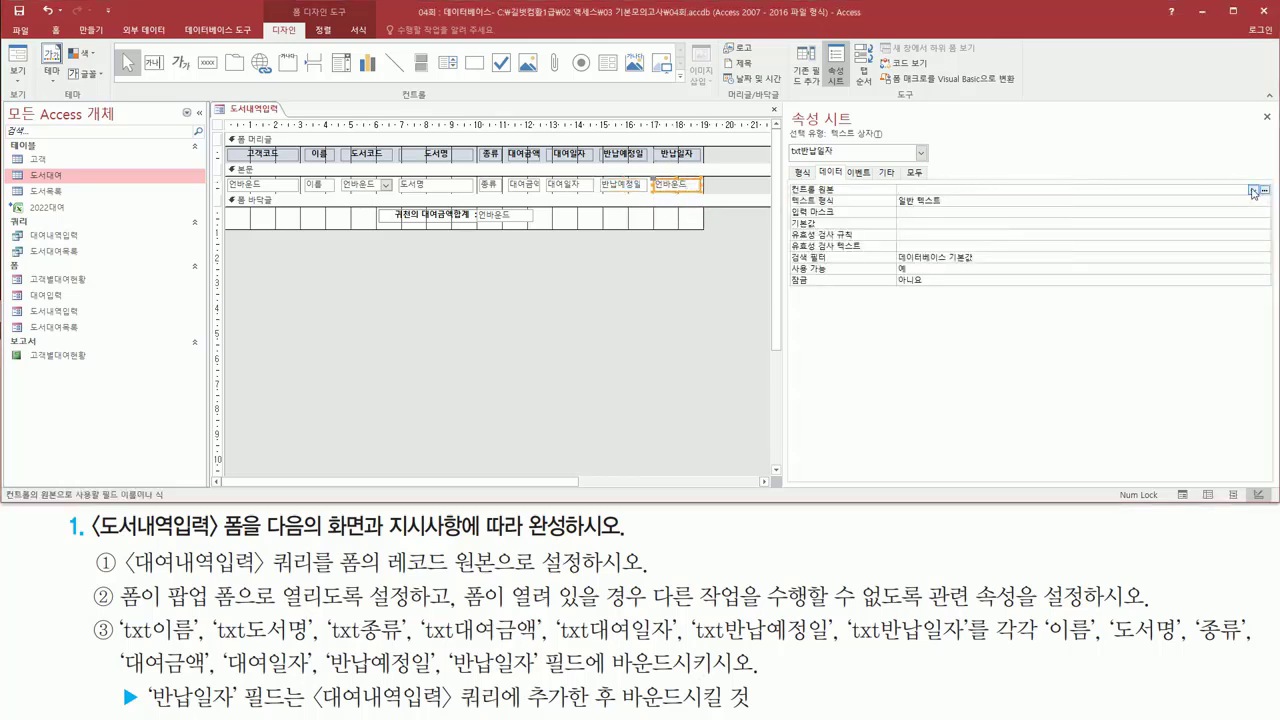
click(1253, 190)
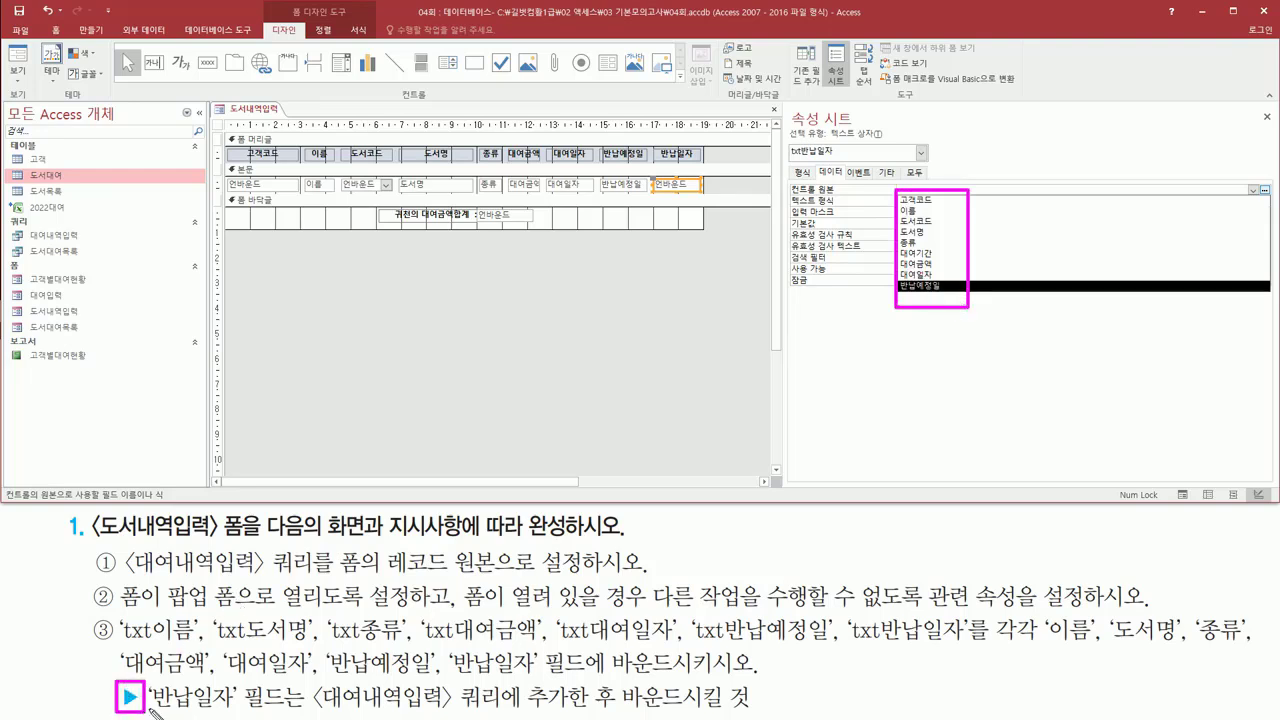
drag(150, 709, 756, 713)
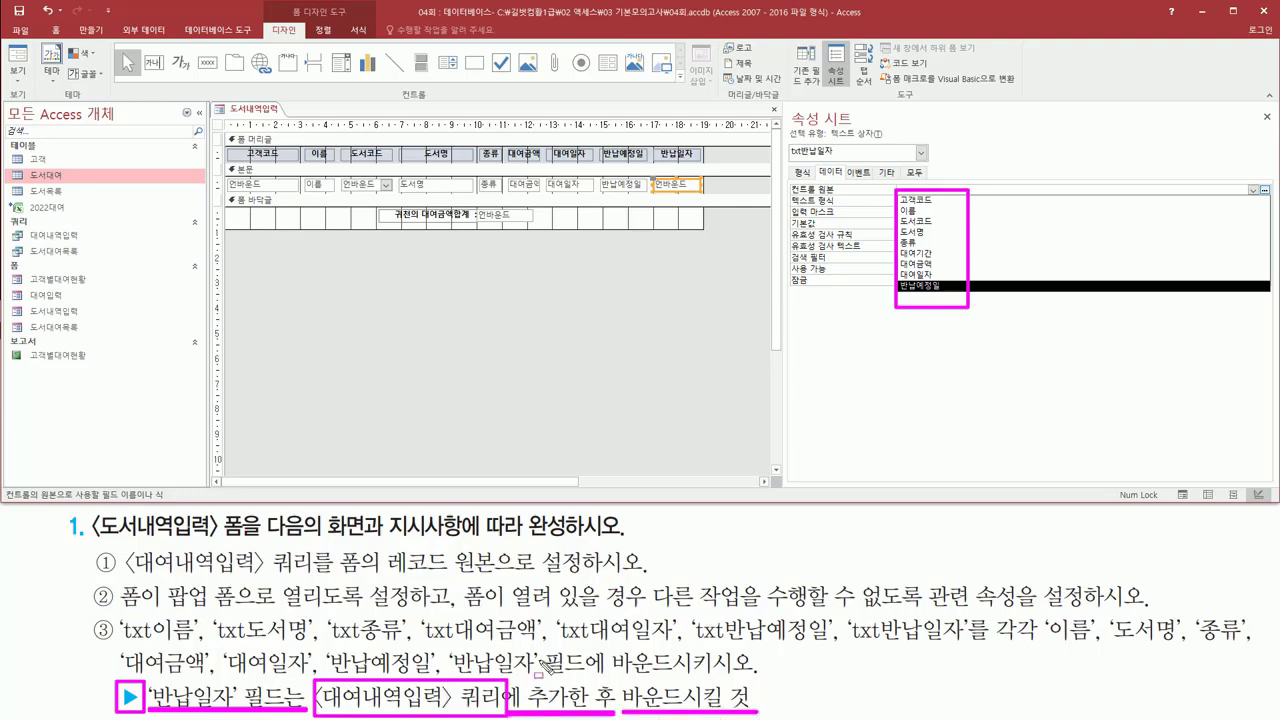
mouse_move(24, 227)
mouse_down()
mouse_move(32, 243)
mouse_move(86, 243)
mouse_up()
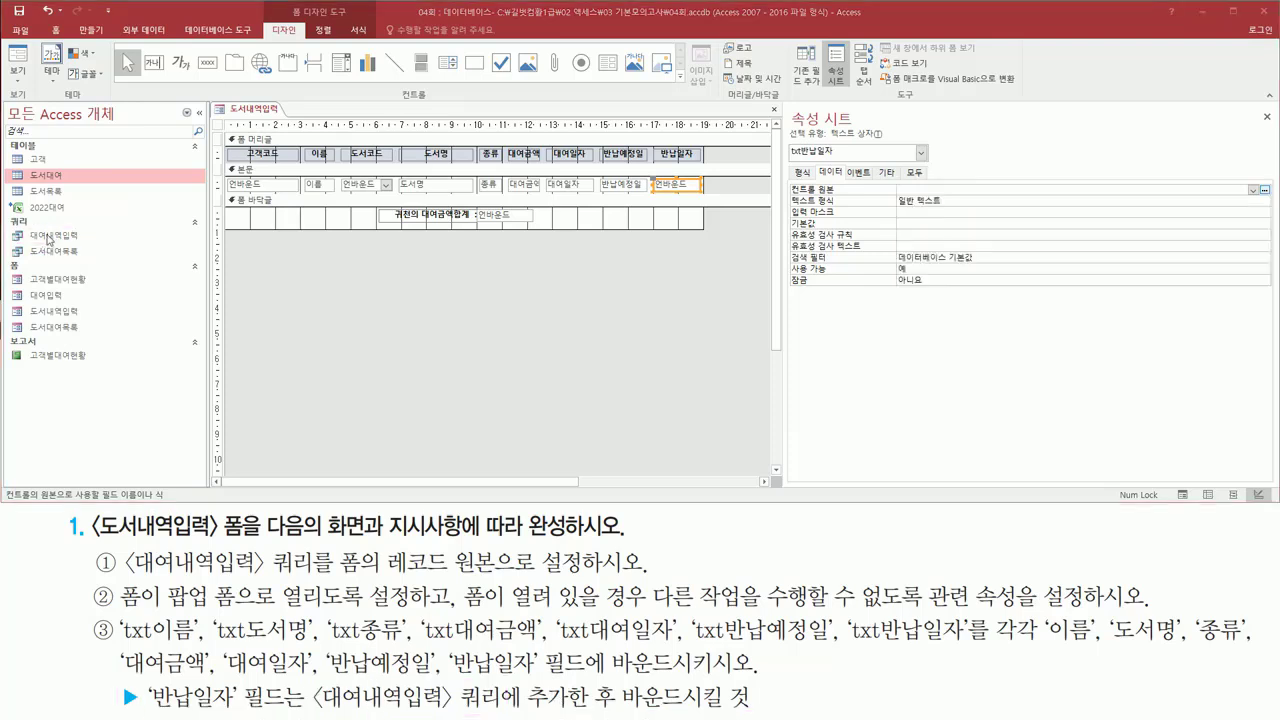
Open the 대여내역입력 query in Design View, enlarge its table area and close the property sheet
click(55, 237)
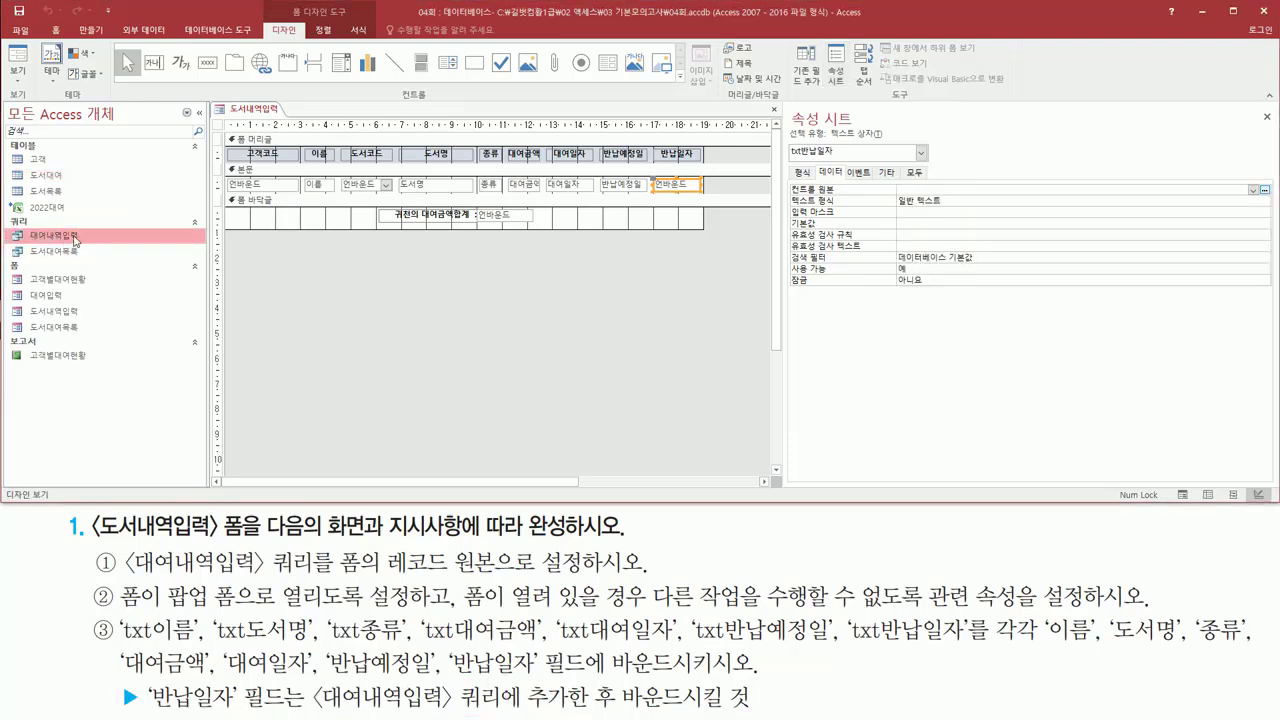
right_click(75, 240)
click(112, 266)
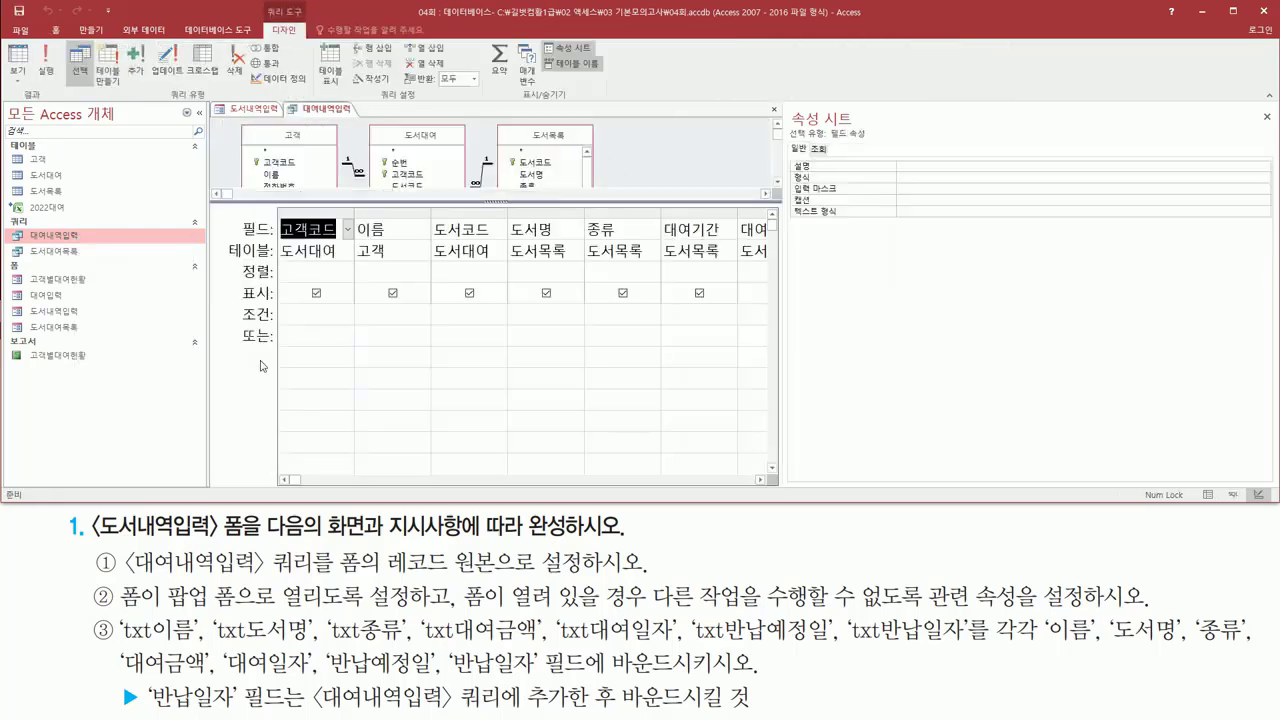
drag(712, 201, 724, 300)
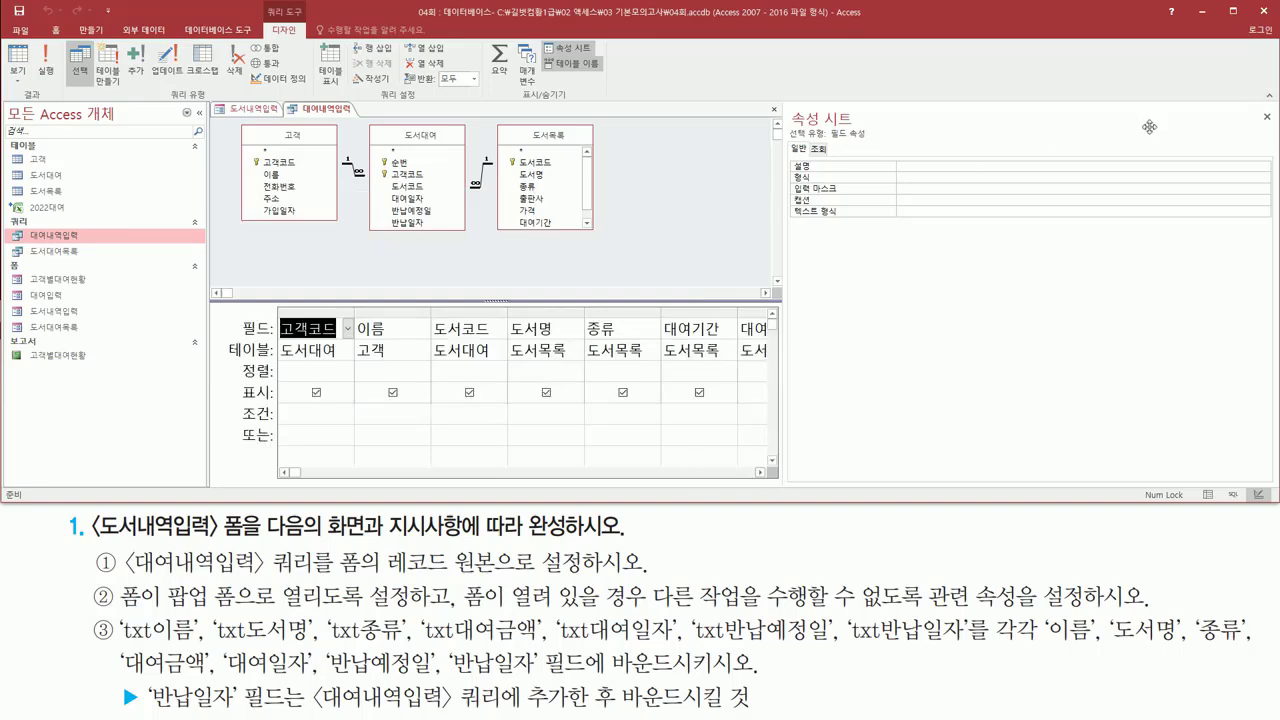
drag(782, 103, 877, 137)
key(Escape)
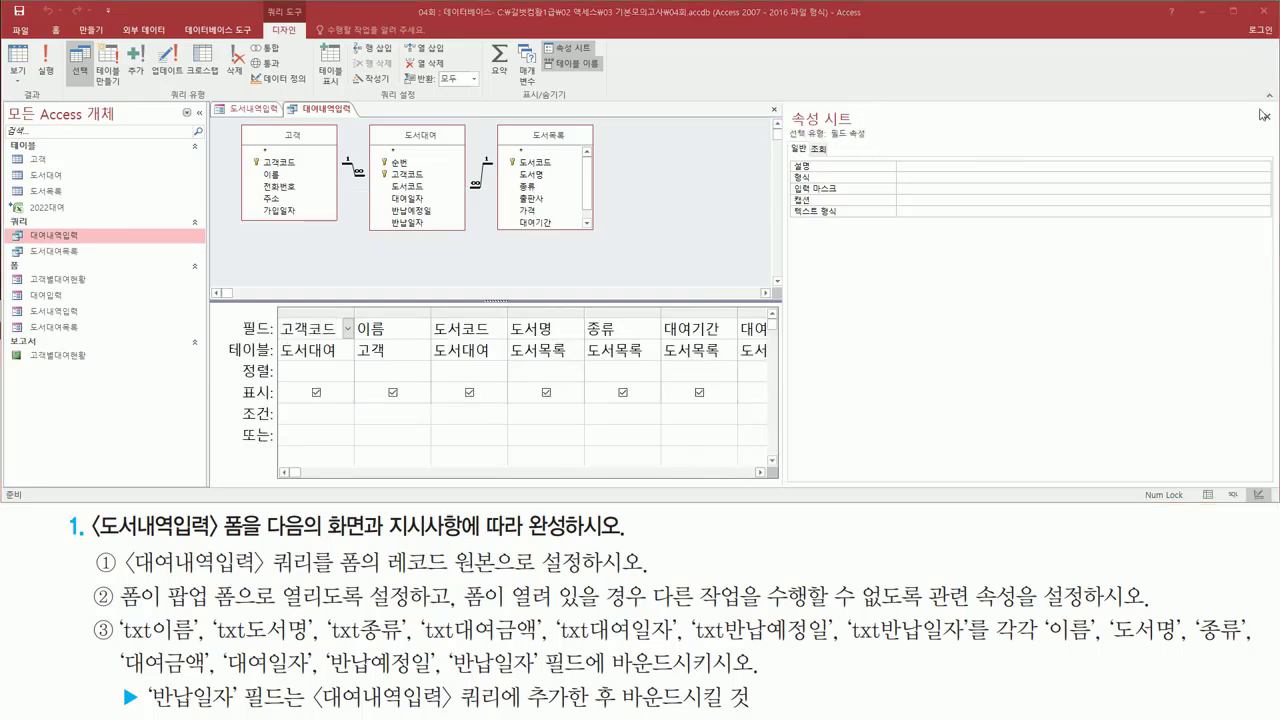
click(1267, 118)
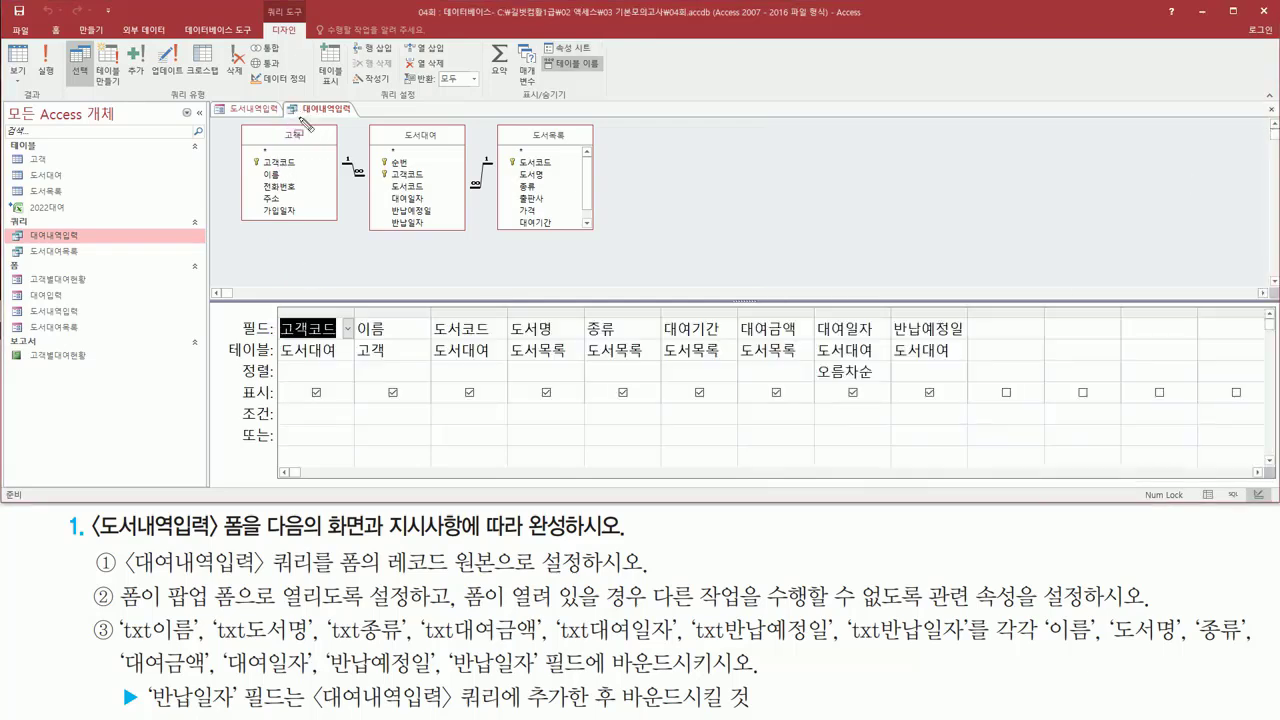
drag(297, 101, 356, 117)
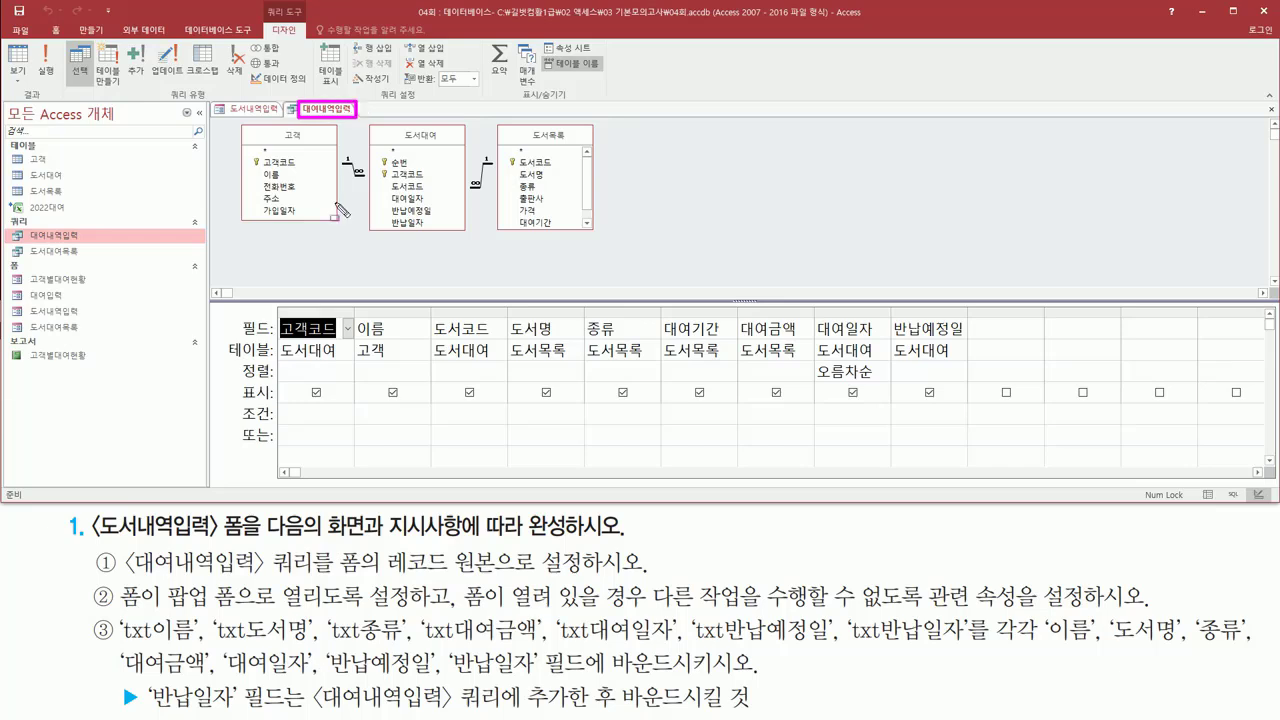
mouse_move(278, 313)
mouse_down()
mouse_move(945, 362)
mouse_move(977, 398)
mouse_move(972, 418)
mouse_up()
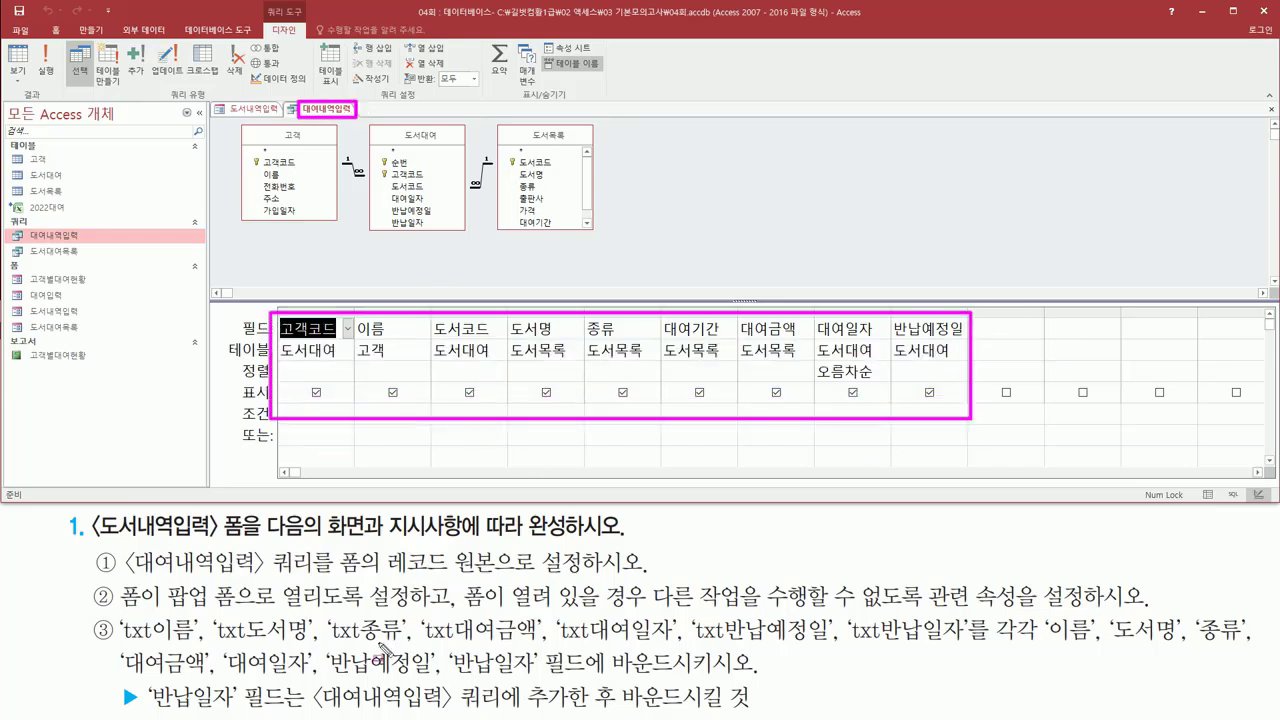
drag(142, 683, 289, 711)
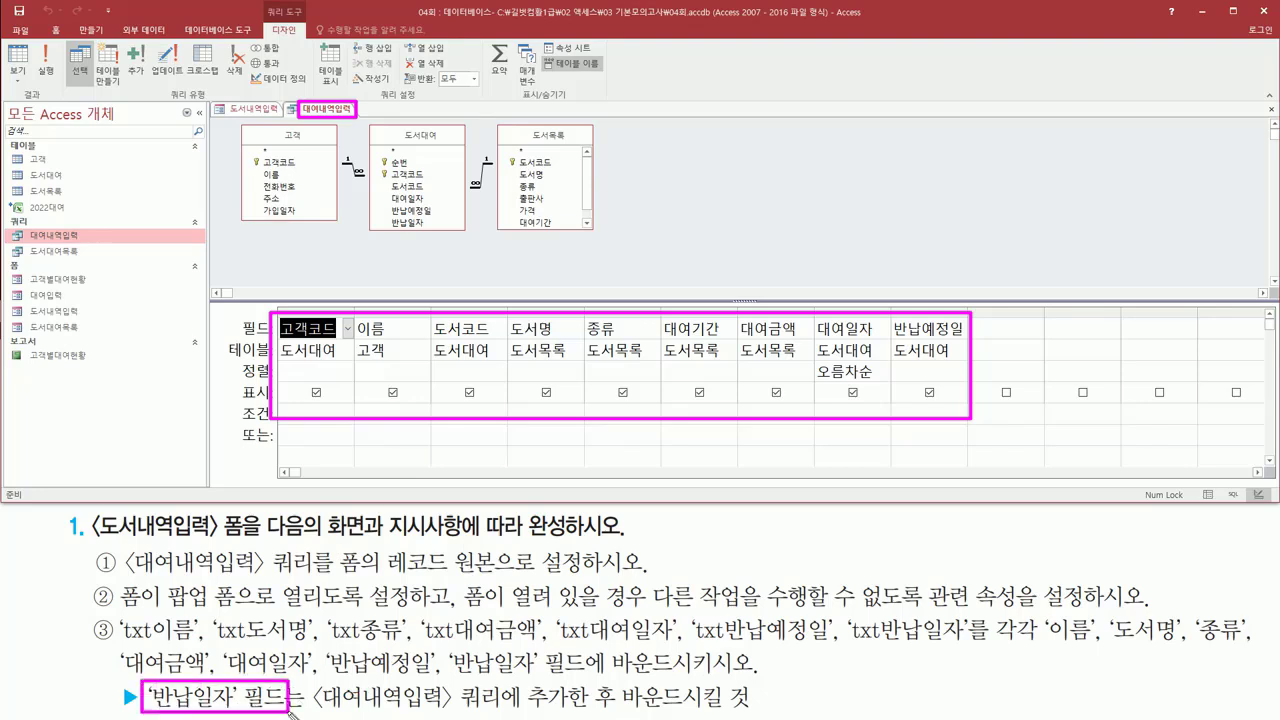
drag(528, 710, 612, 710)
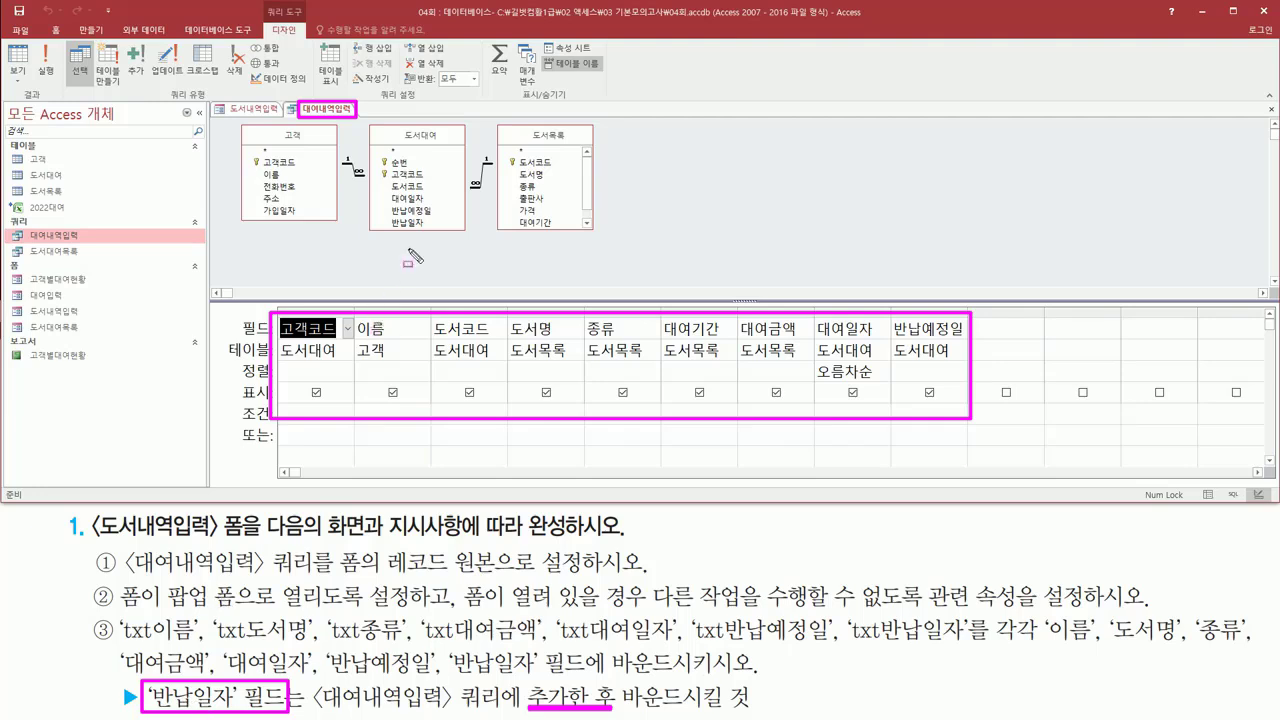
drag(384, 214, 436, 232)
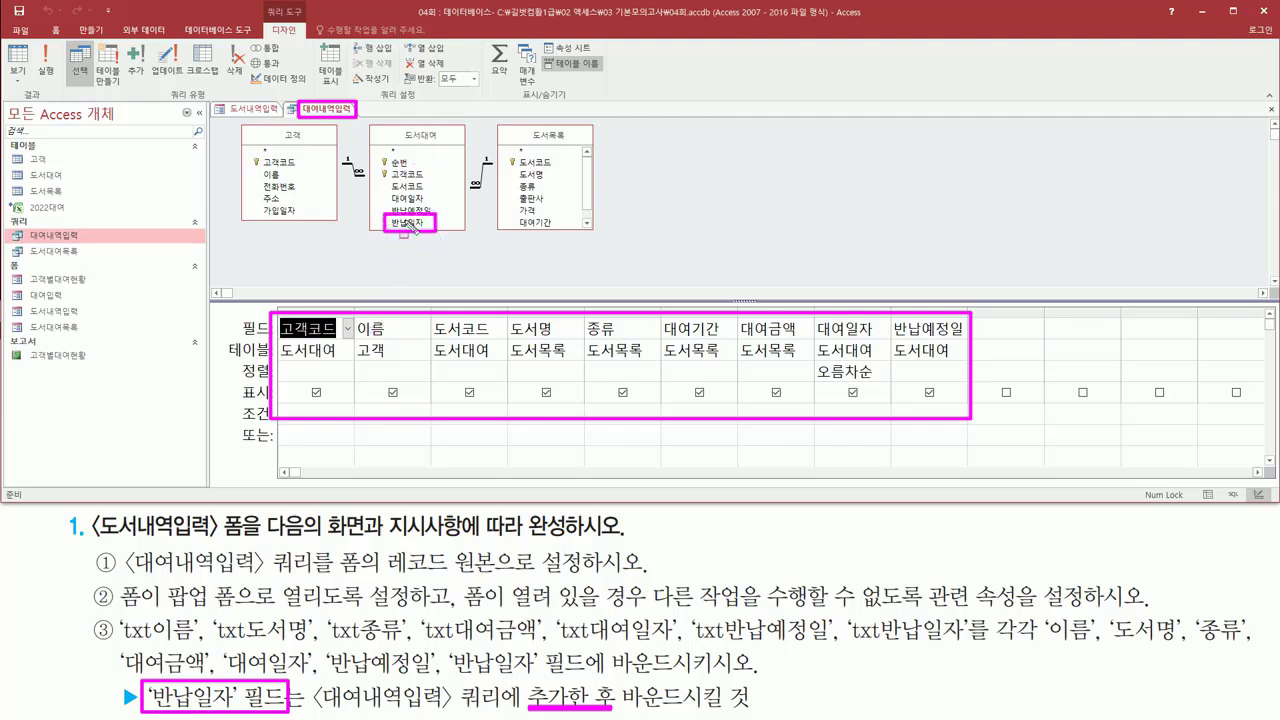
Add the 반납일자 field from the 도서대여 table to the 대여내역입력 query
click(410, 224)
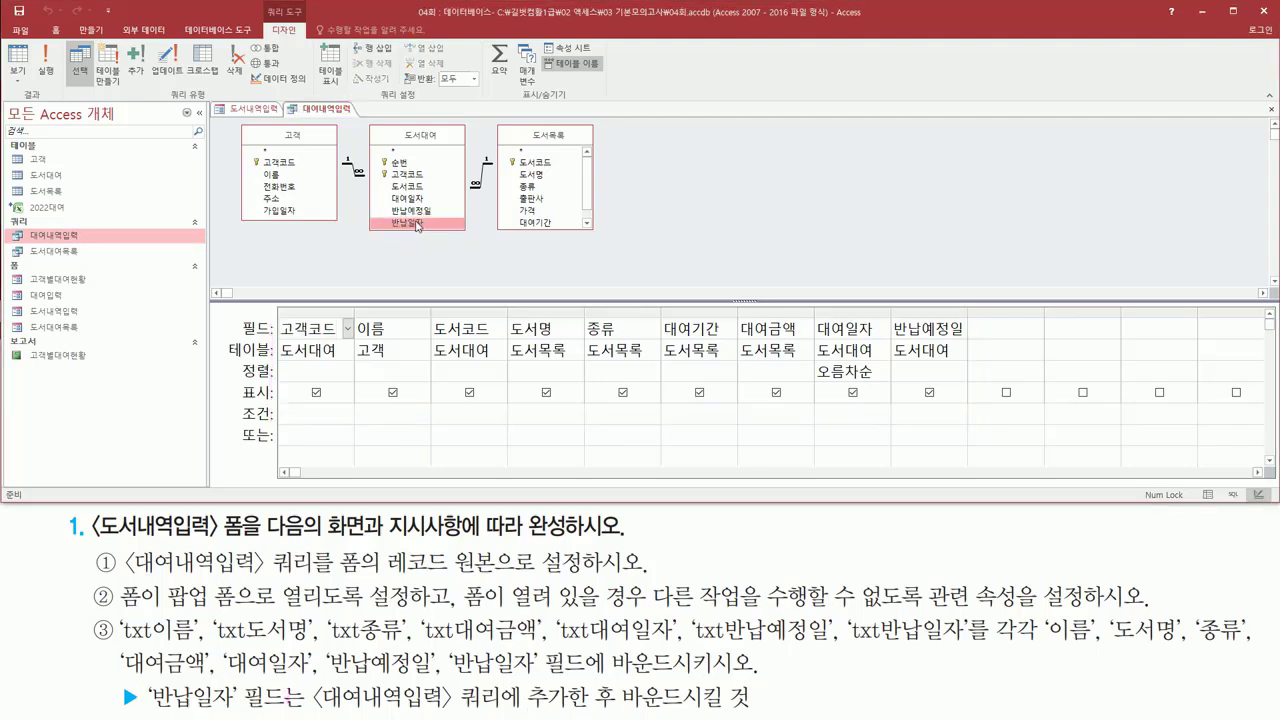
double_click(418, 226)
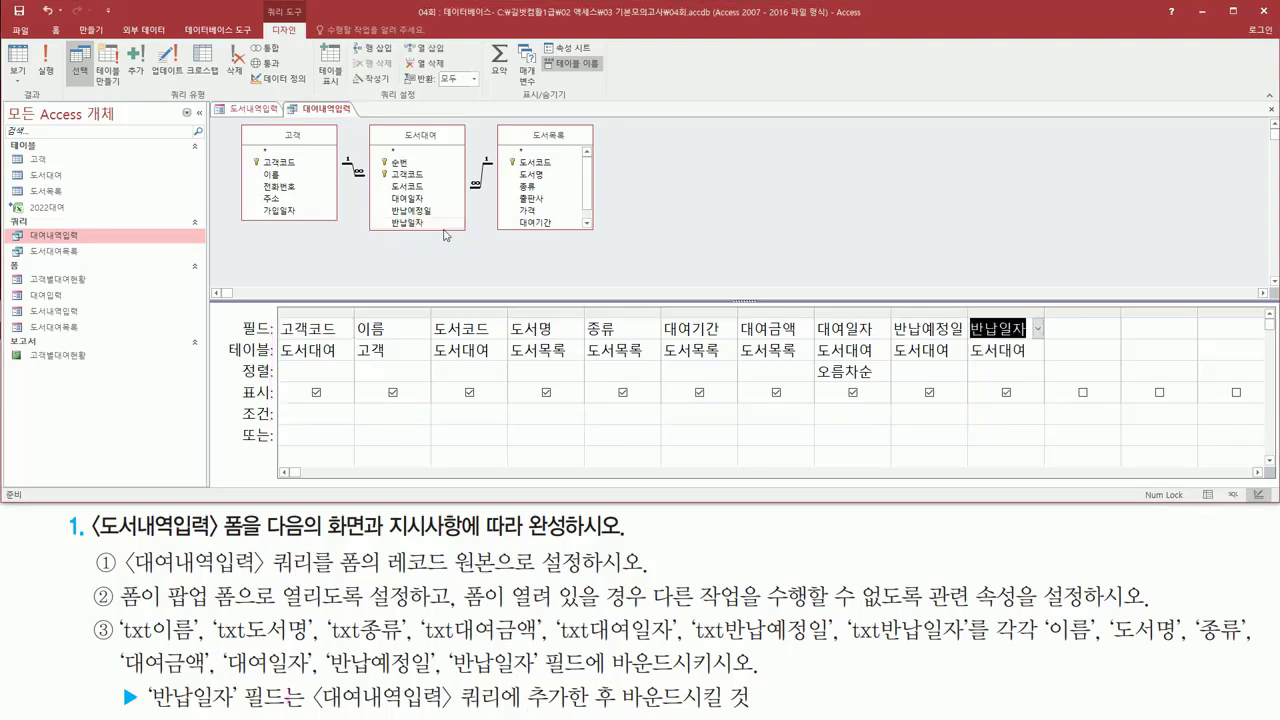
drag(964, 307, 1046, 379)
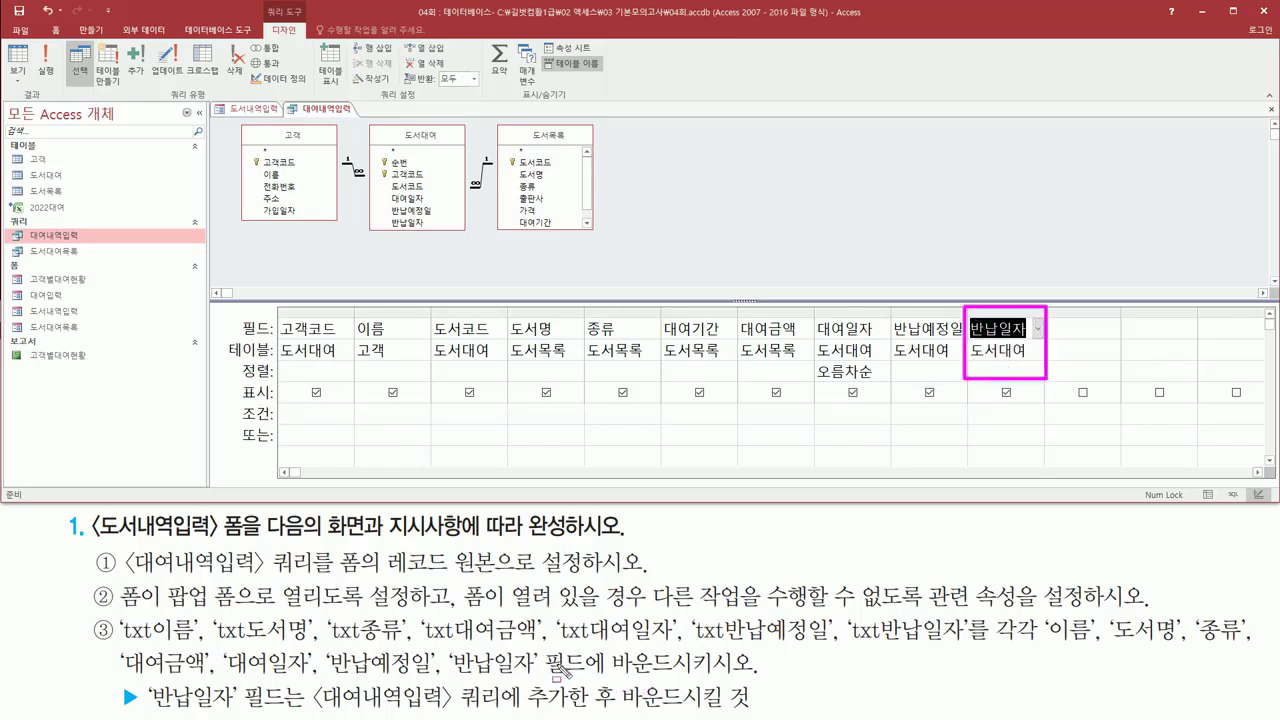
key(Escape)
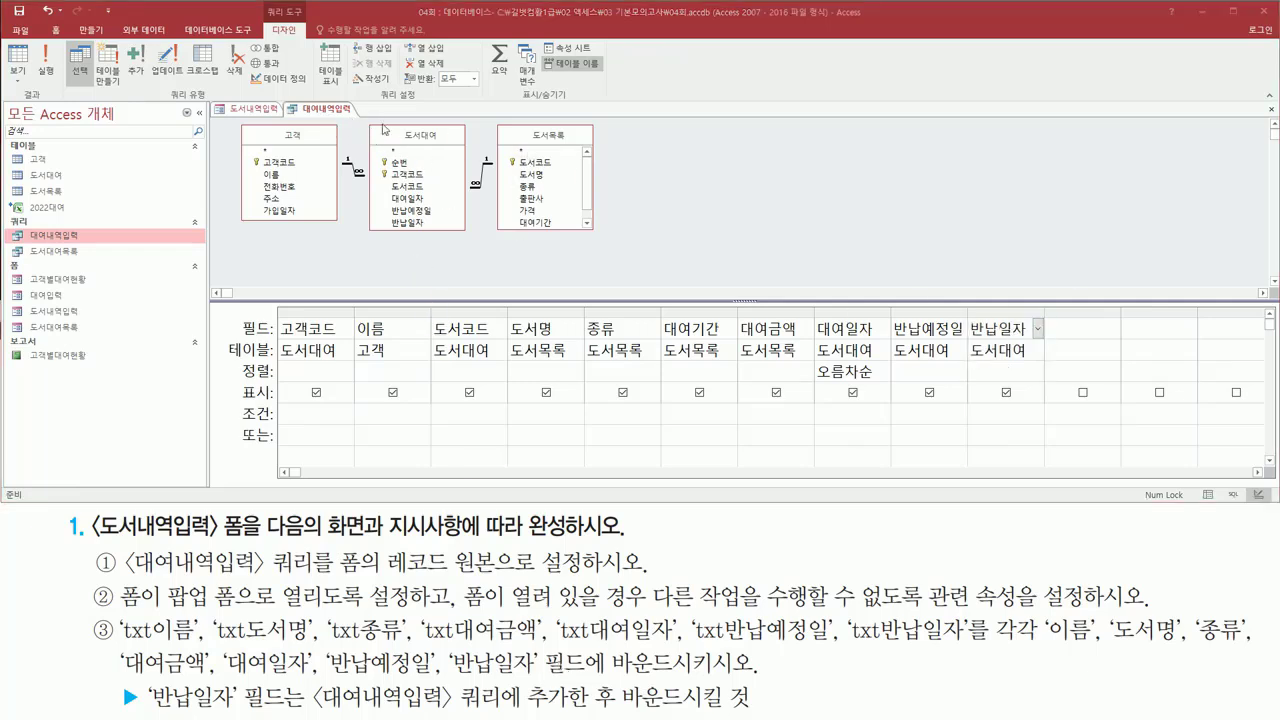
Close the 대여내역입력 query, saving its design changes
right_click(333, 118)
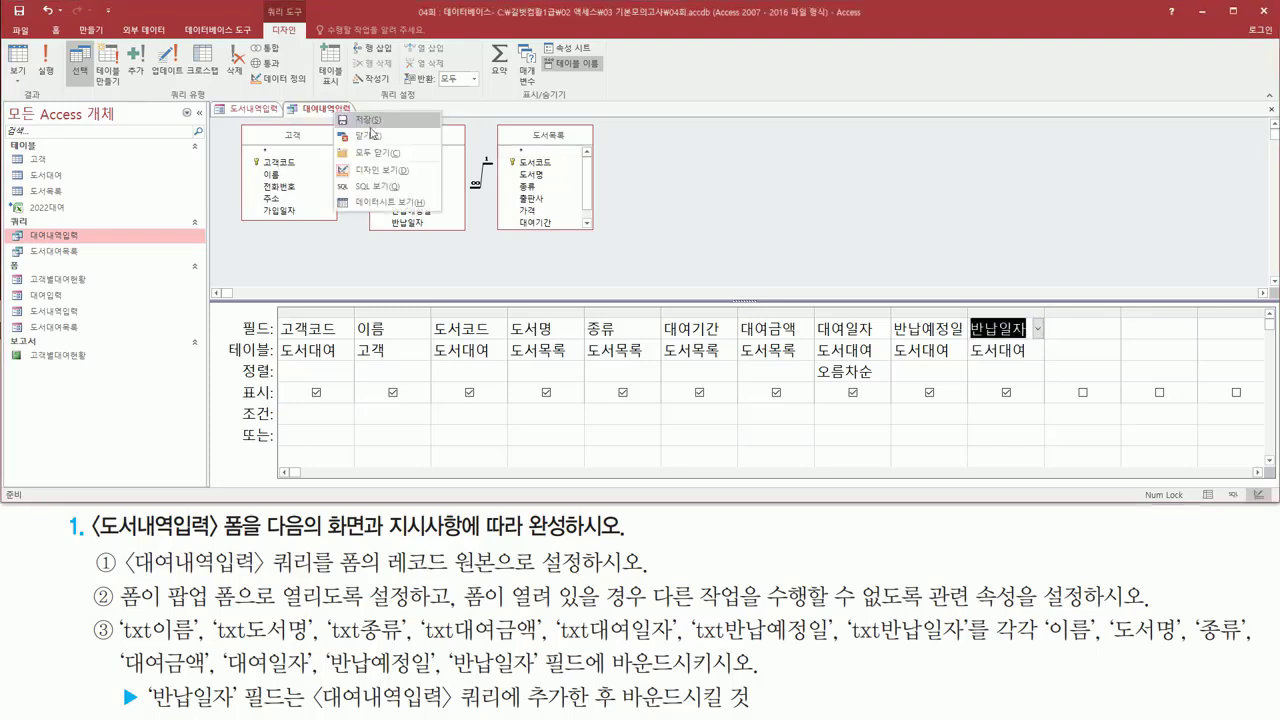
click(373, 135)
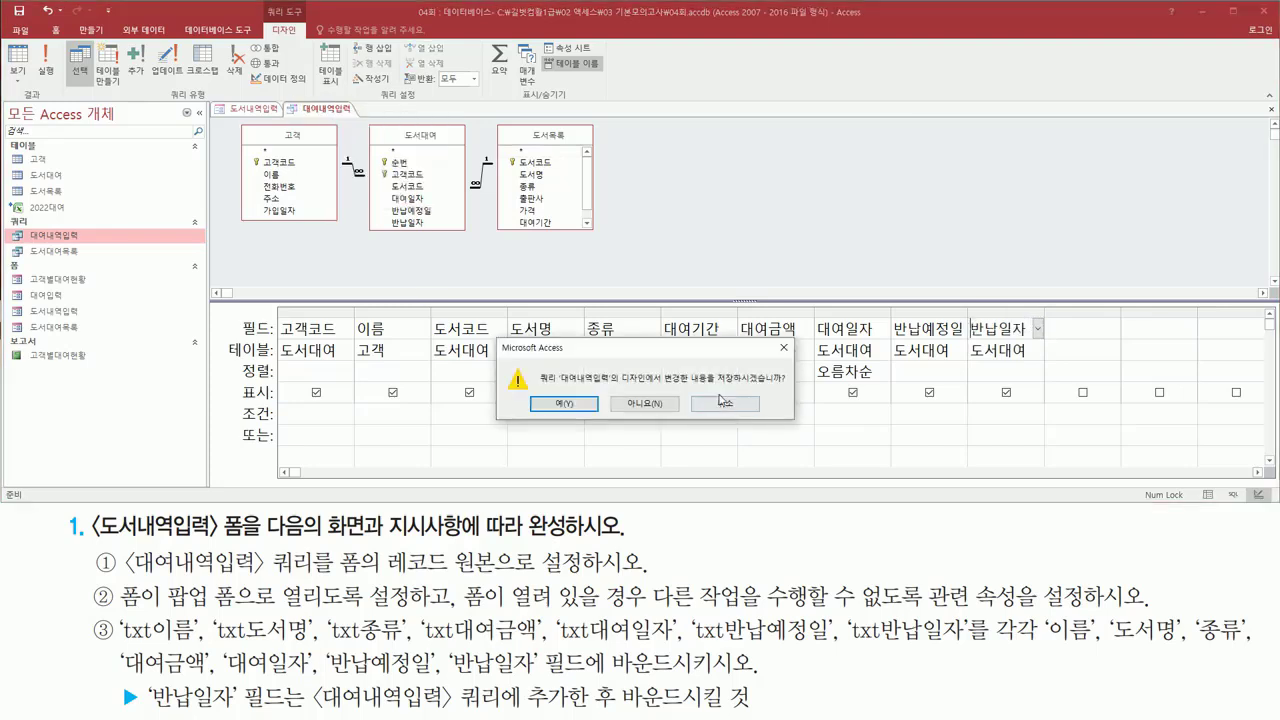
click(562, 405)
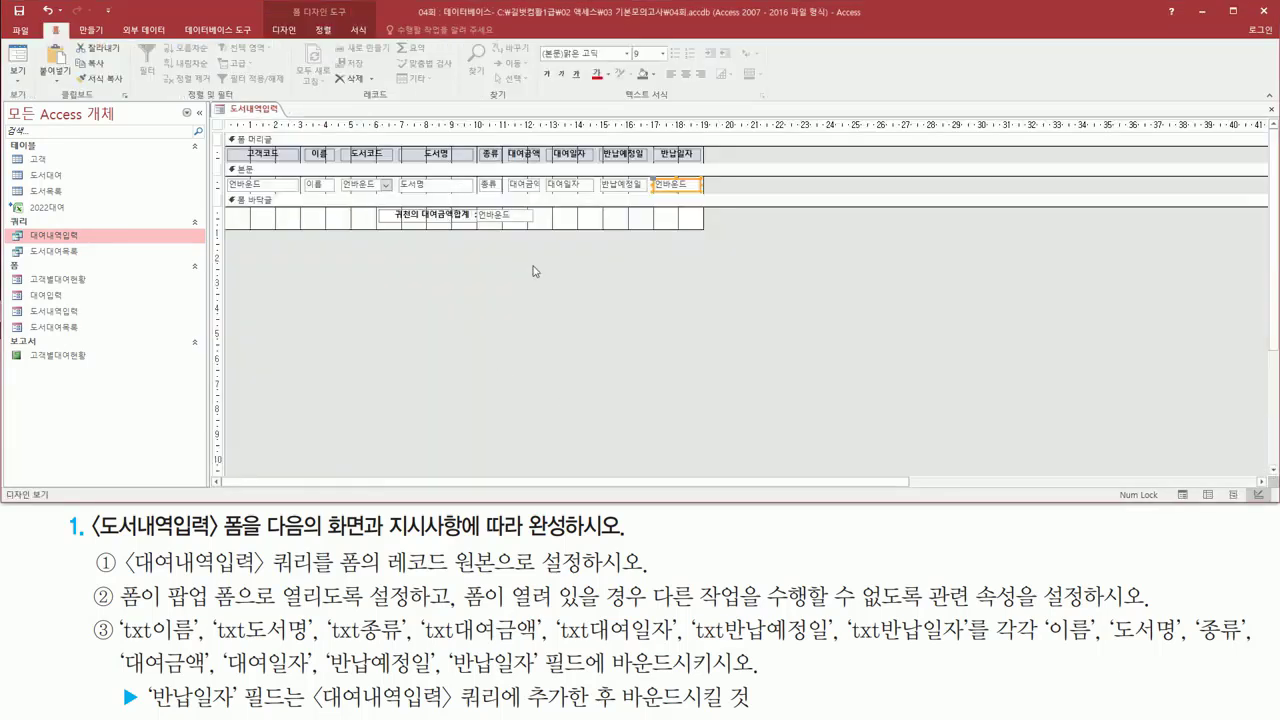
Set the 컨트롤 원본 of the txt반납일자 text box to the 반납일자 field
drag(652, 170, 705, 197)
key(Escape)
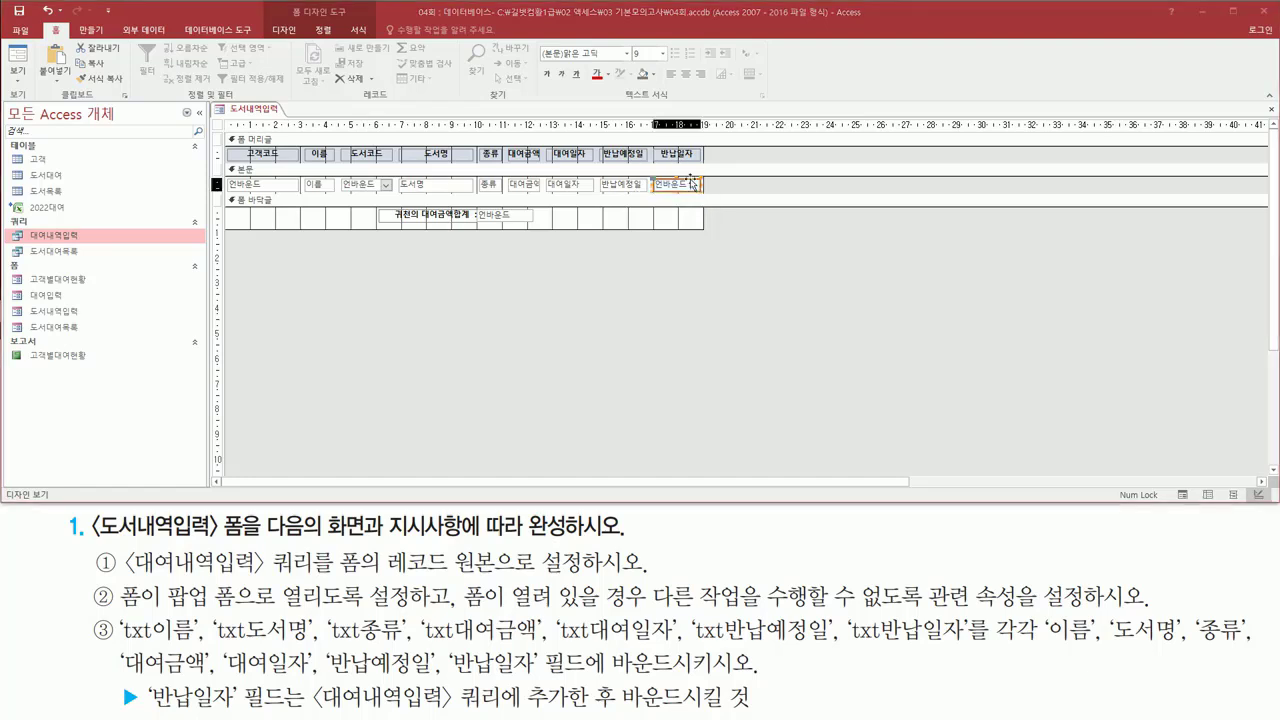
double_click(692, 184)
mouse_move(787, 109)
mouse_down()
mouse_move(812, 134)
mouse_move(869, 128)
mouse_up()
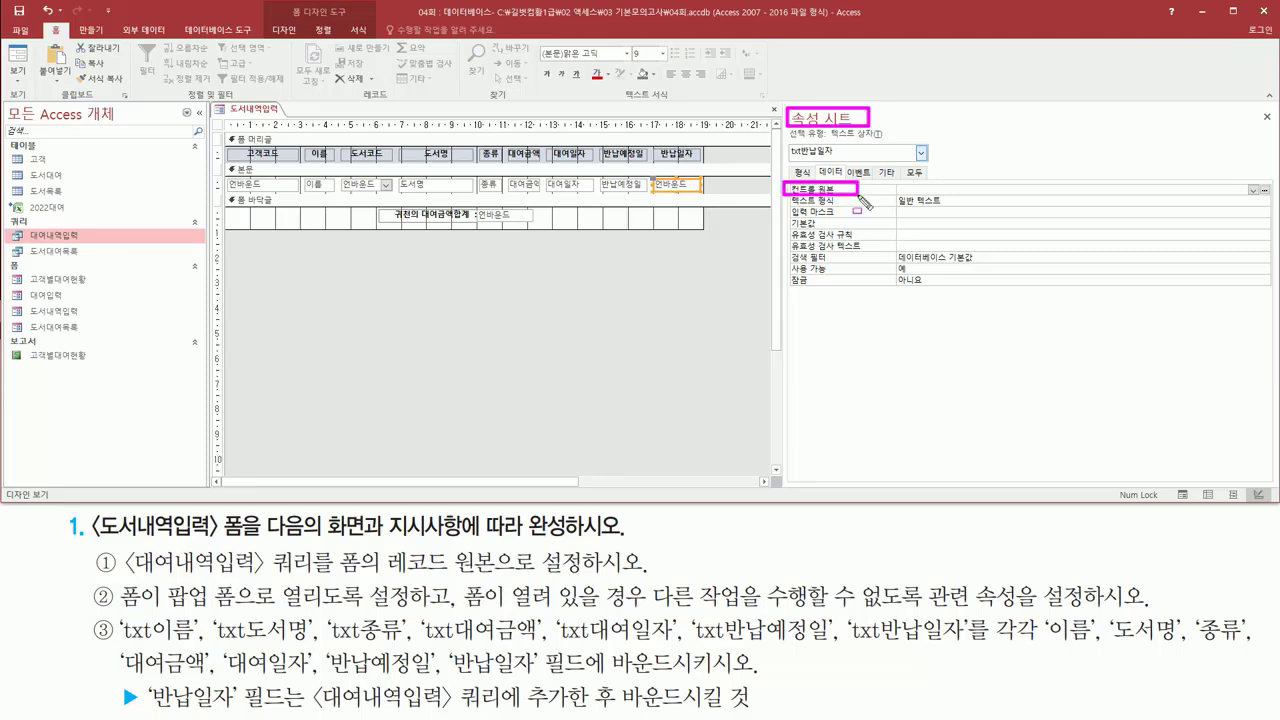
key(Escape)
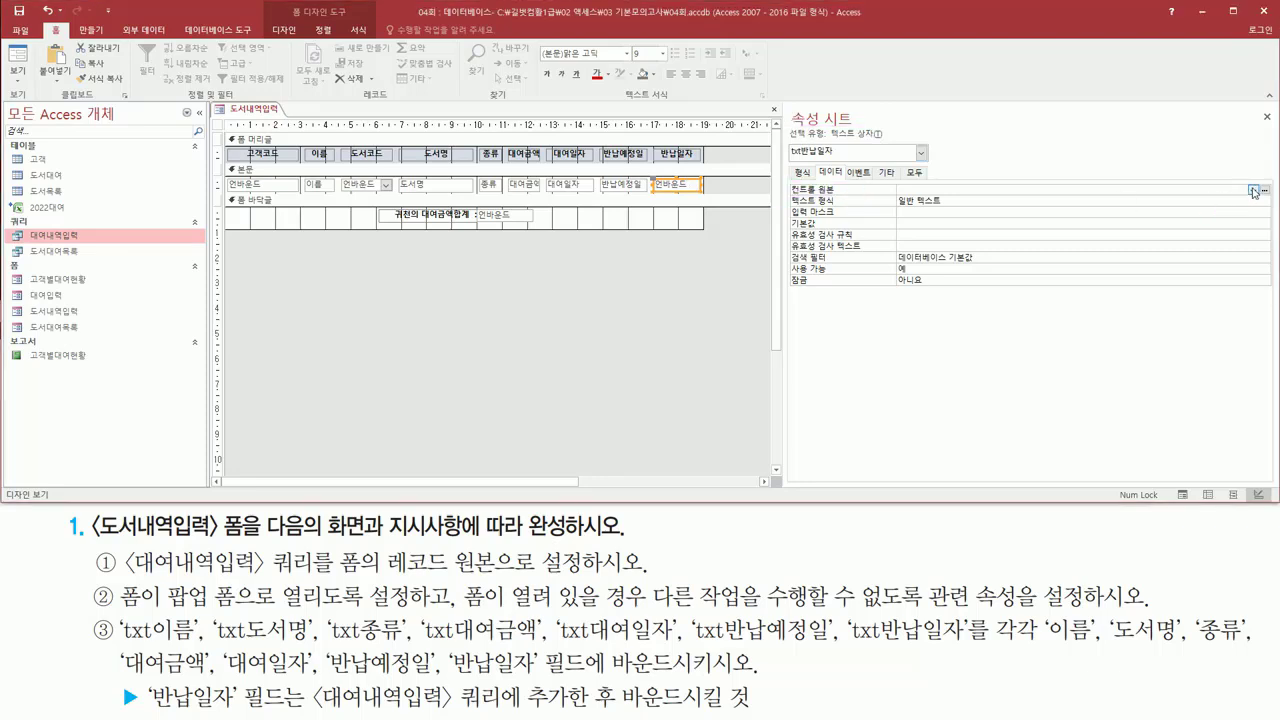
click(1253, 190)
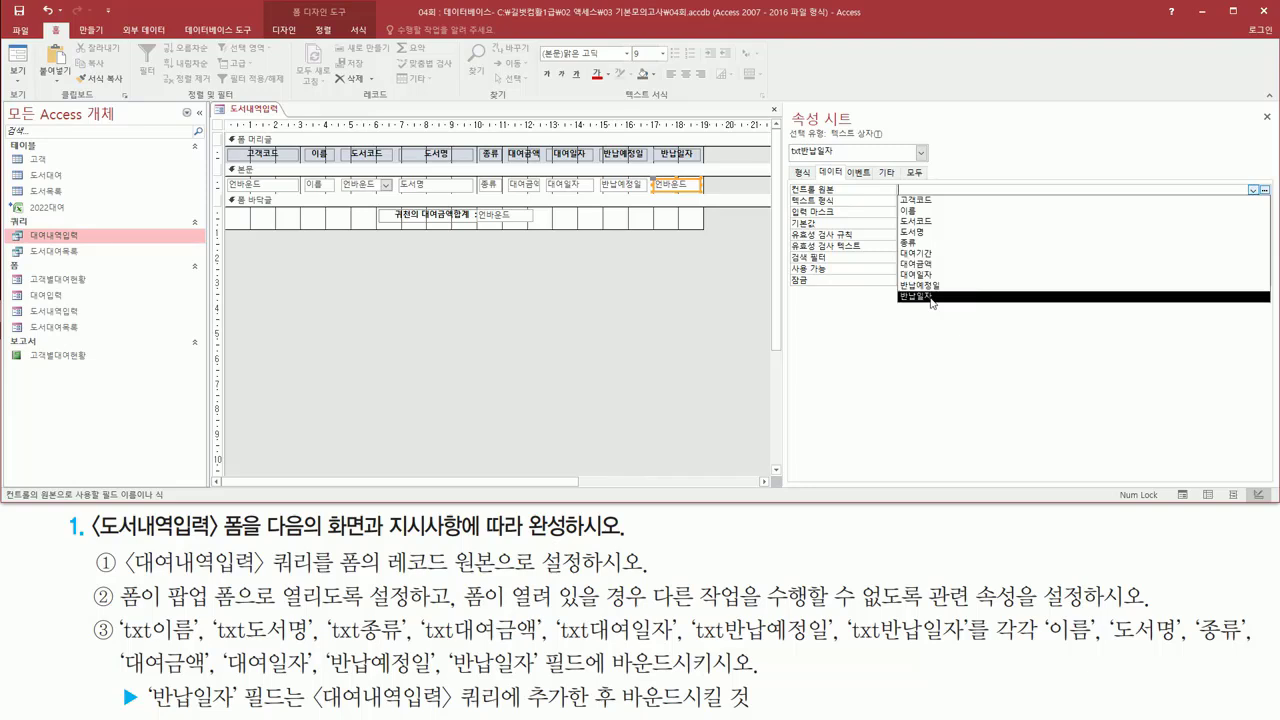
click(931, 296)
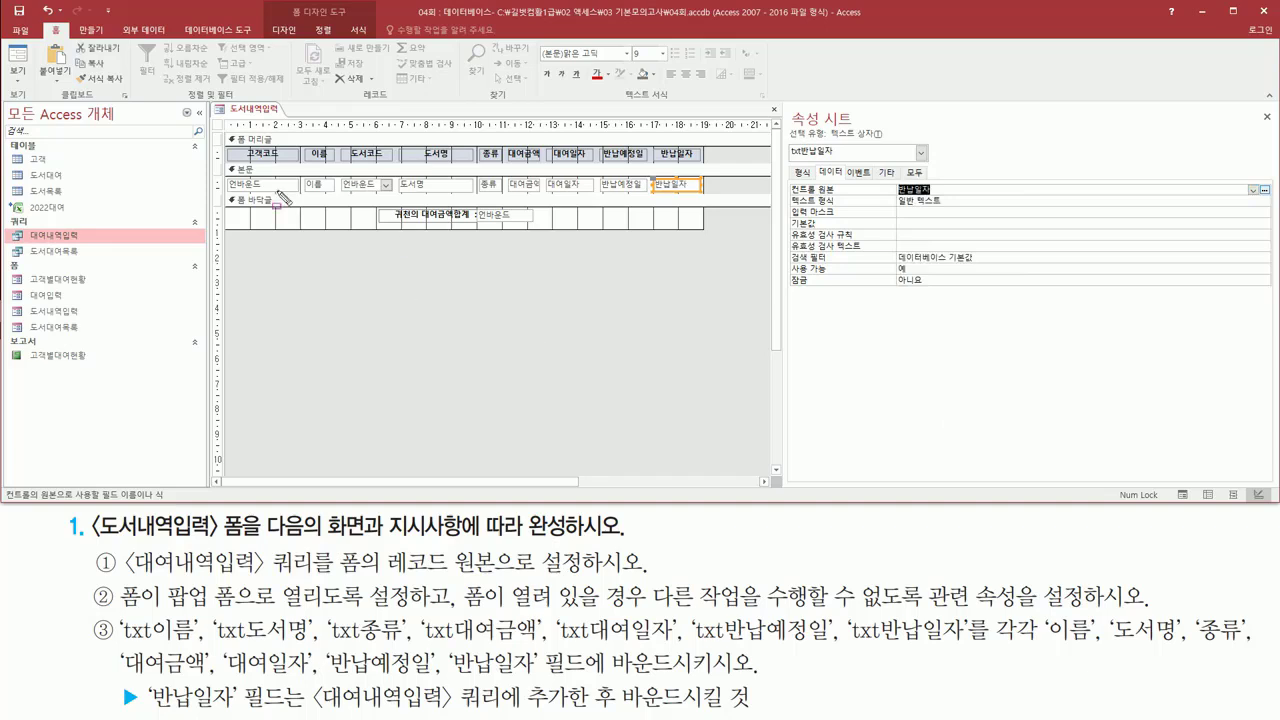
drag(302, 193, 703, 196)
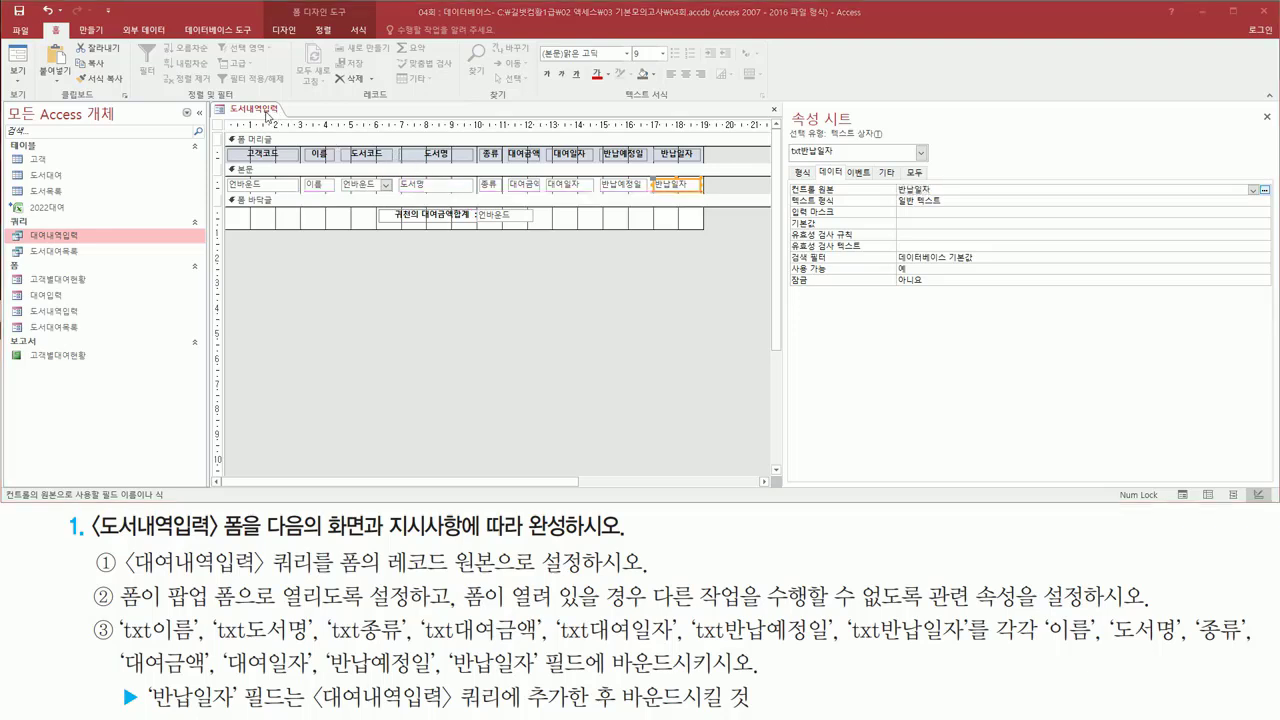
Display the 도서내역입력 form in Form View and check the columns of the bound text boxes
right_click(266, 112)
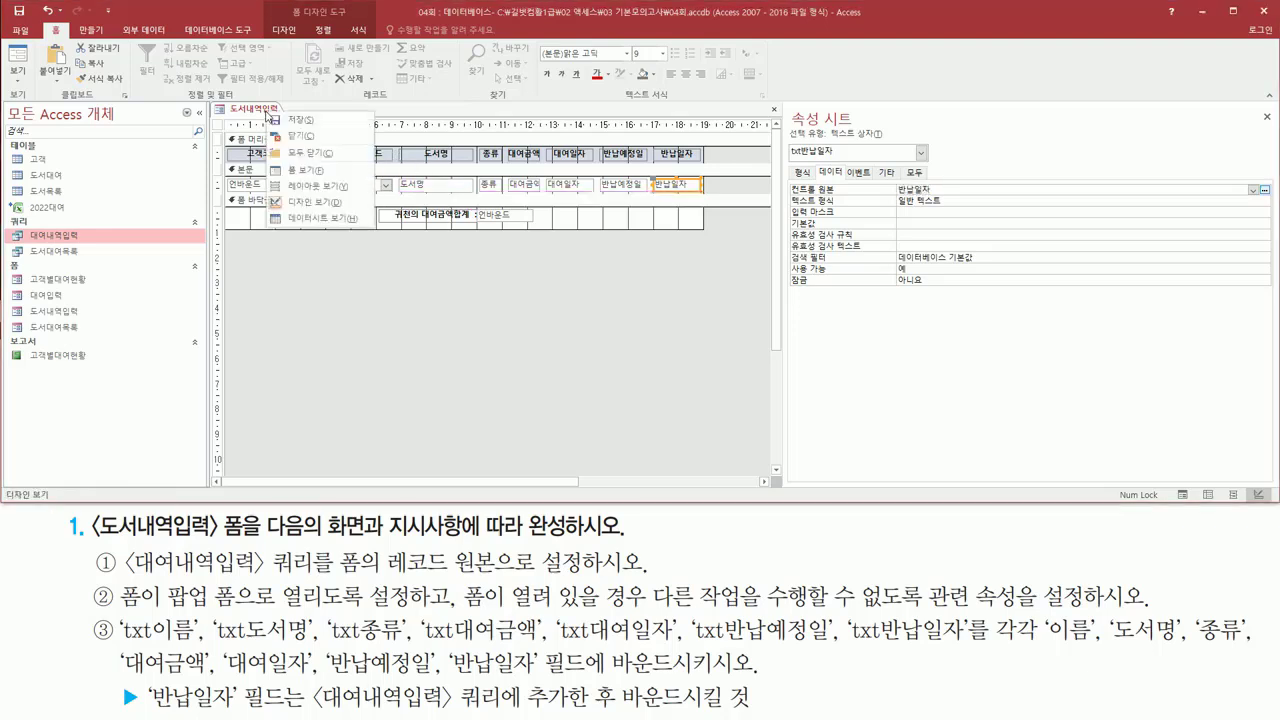
click(292, 170)
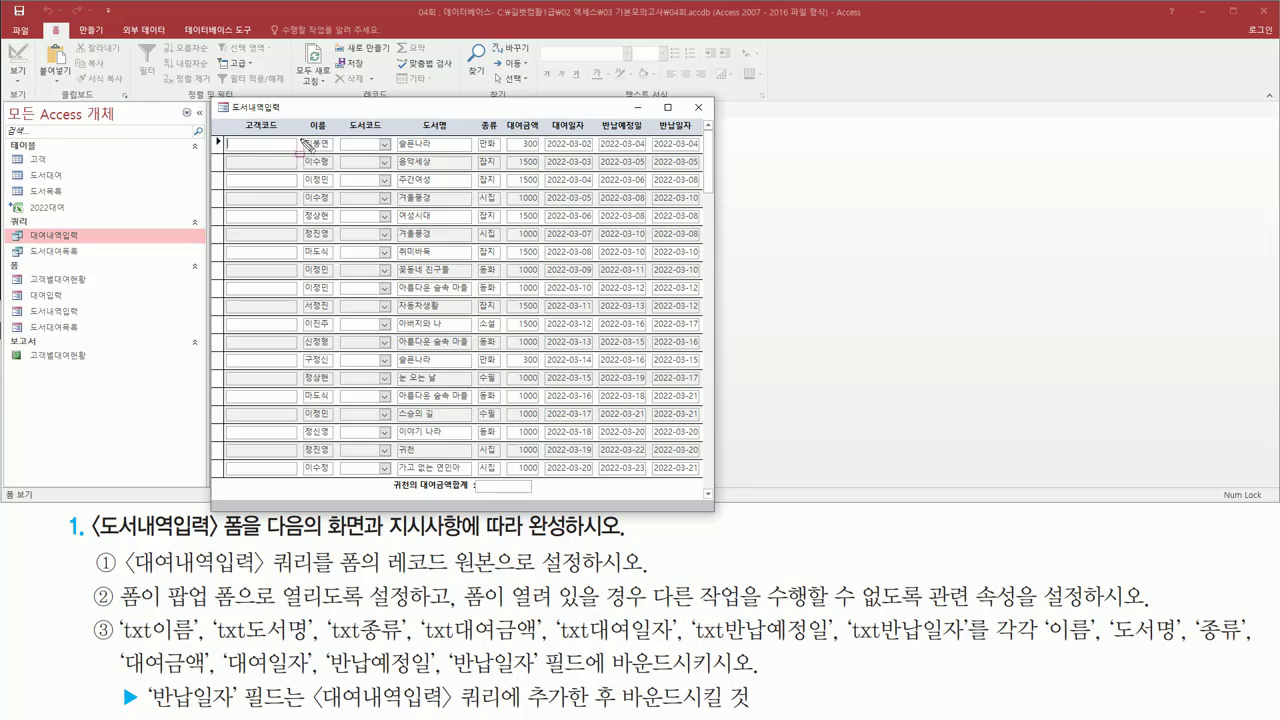
drag(300, 134, 337, 486)
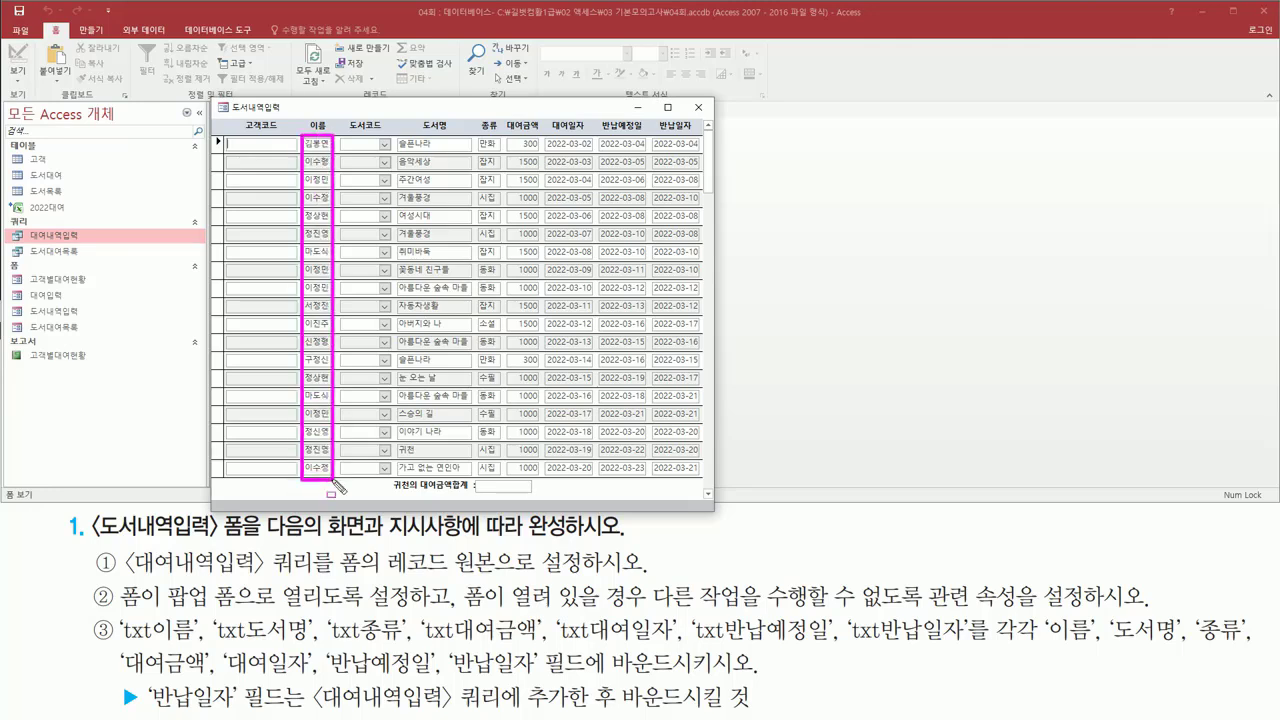
mouse_move(396, 137)
mouse_down()
mouse_move(466, 498)
mouse_move(653, 487)
mouse_up()
drag(668, 490, 709, 490)
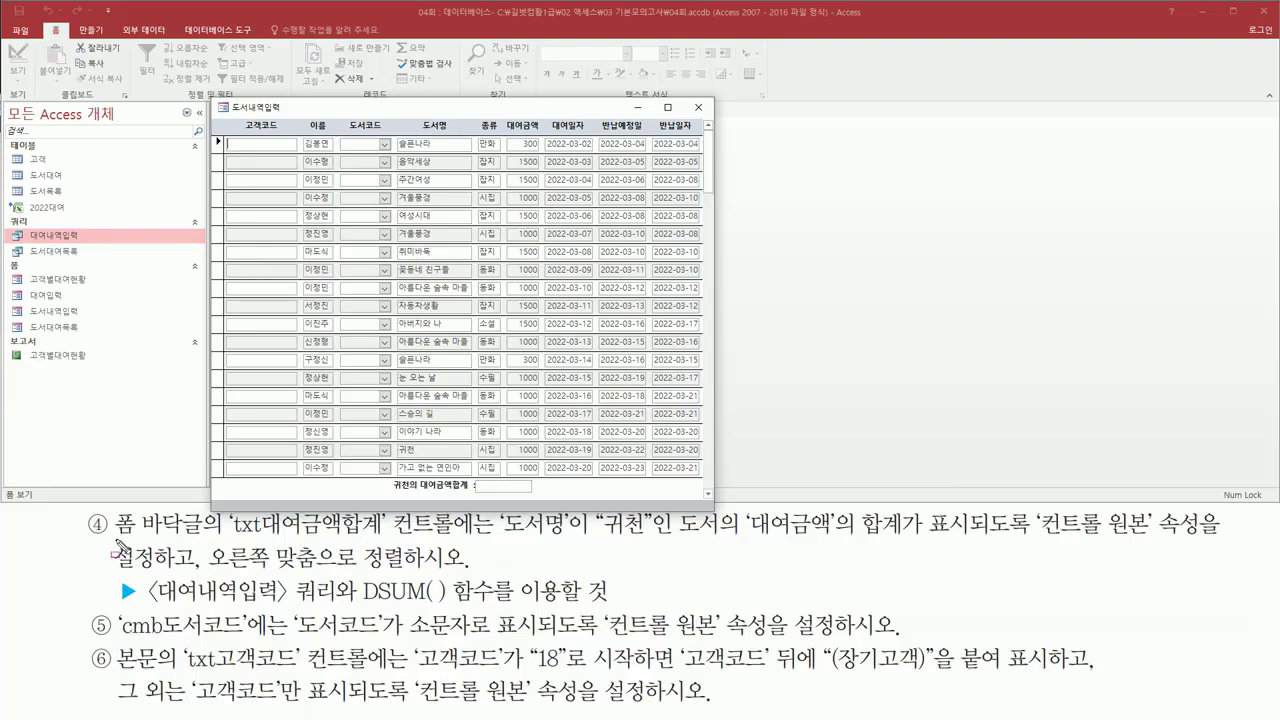
drag(117, 541, 205, 541)
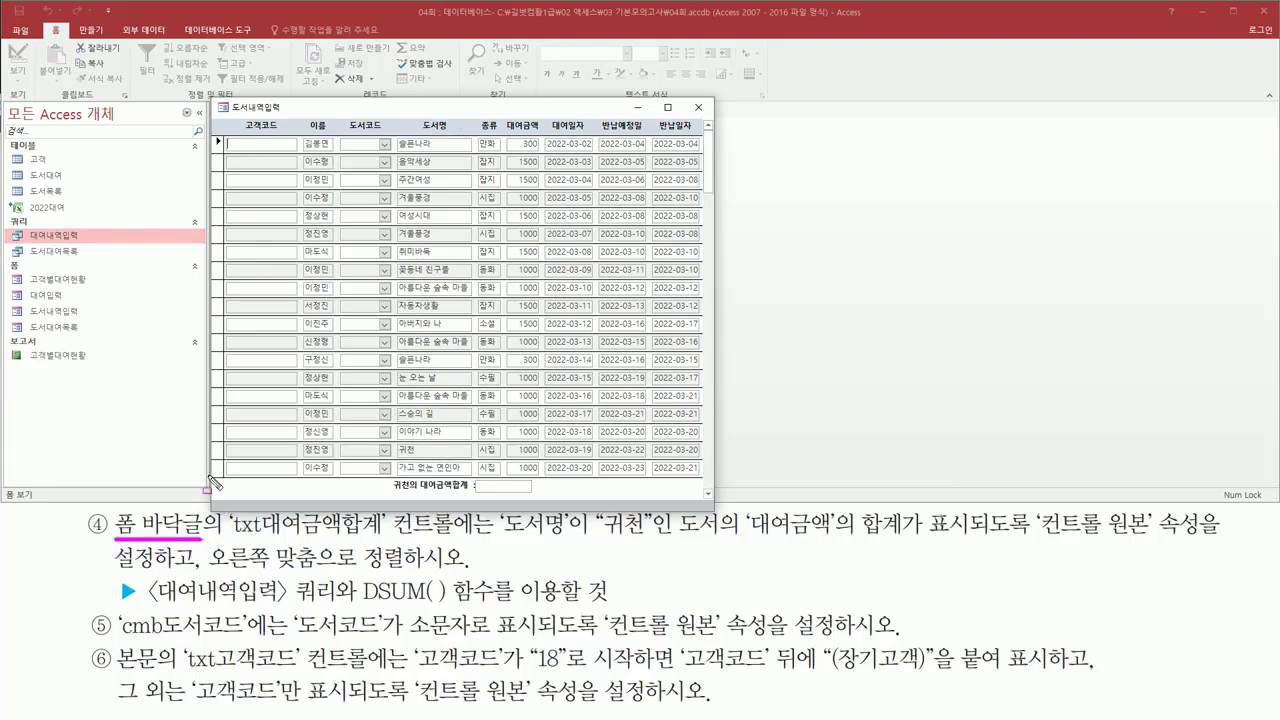
drag(210, 477, 710, 499)
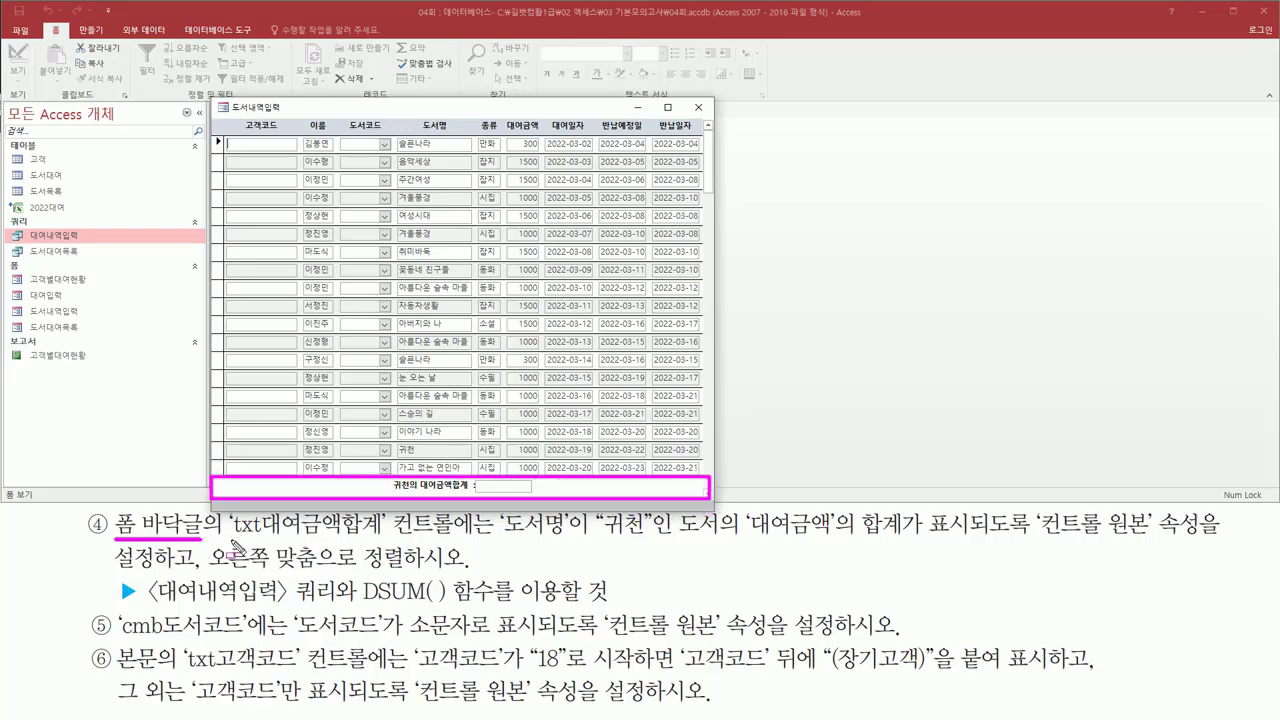
drag(228, 548, 383, 546)
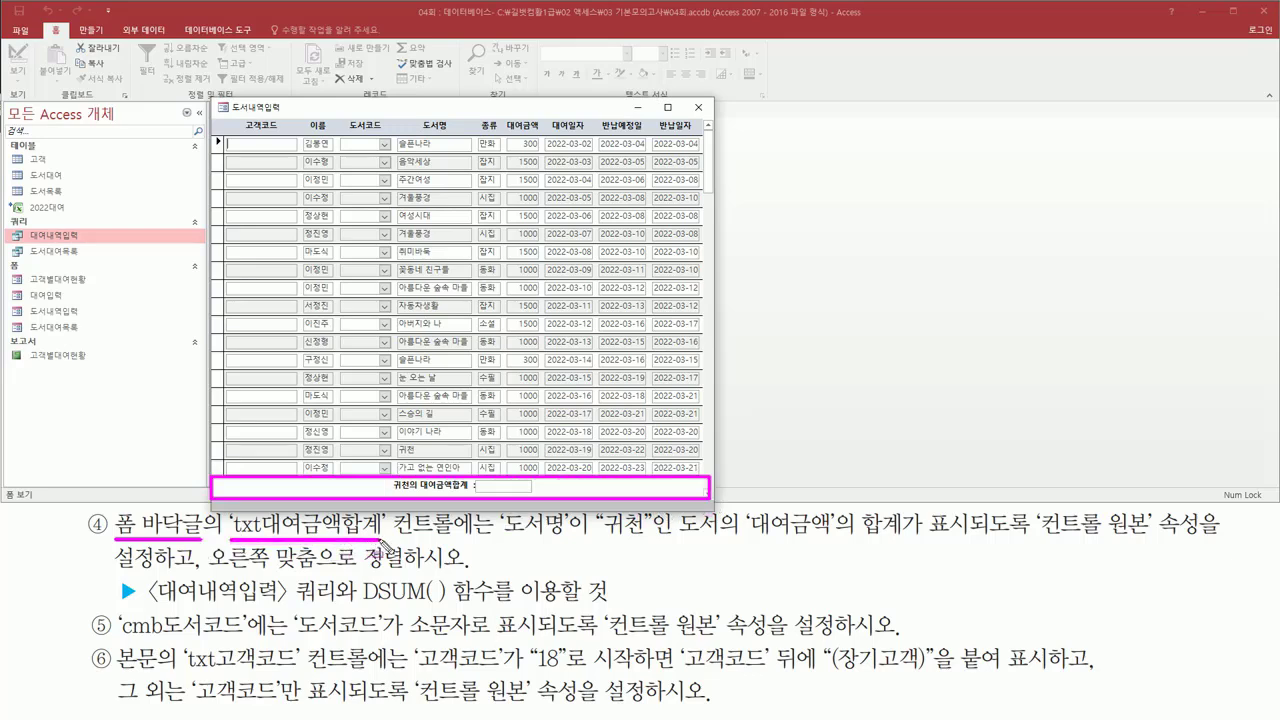
mouse_move(480, 479)
mouse_down()
mouse_move(481, 490)
mouse_move(531, 480)
mouse_up()
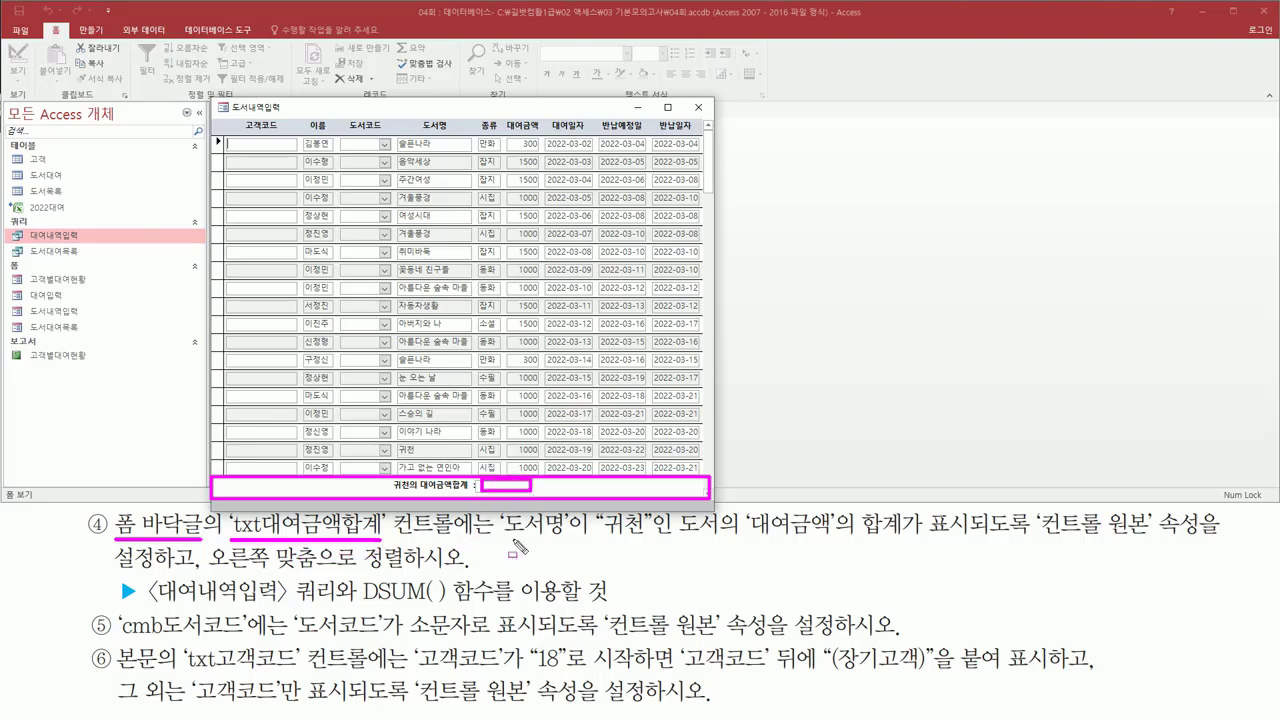
drag(498, 540, 655, 545)
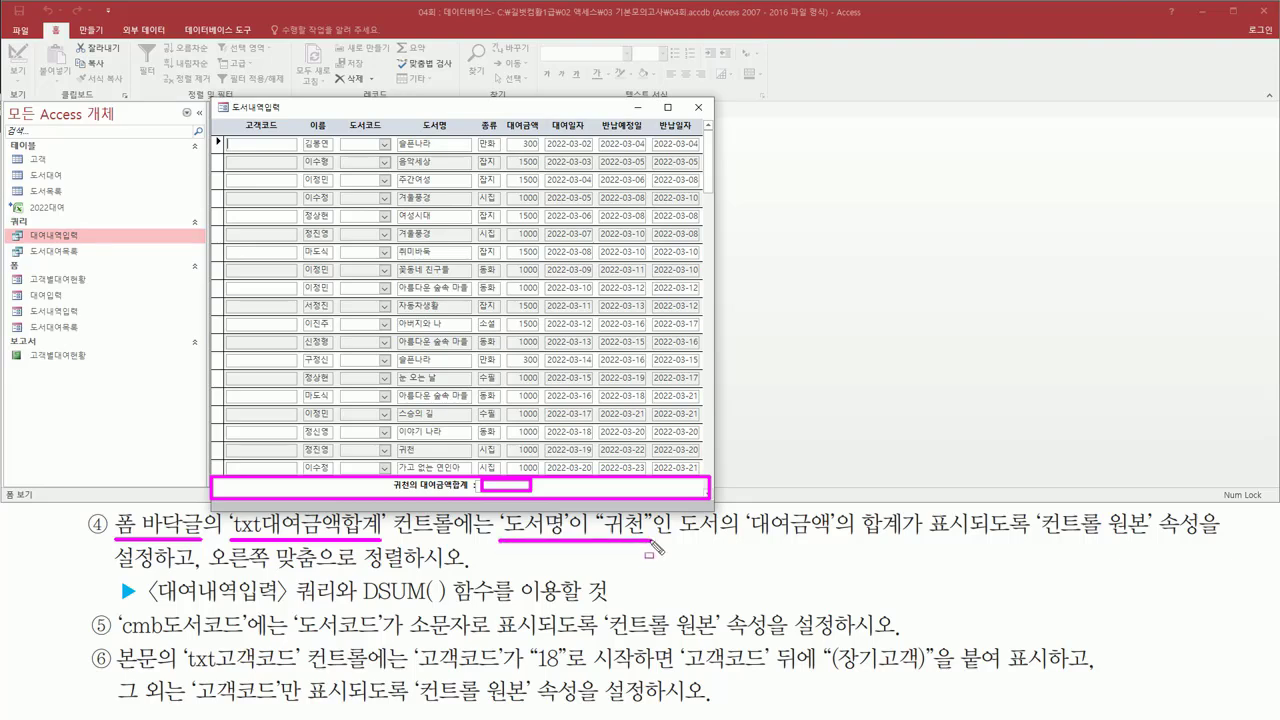
drag(746, 542, 912, 512)
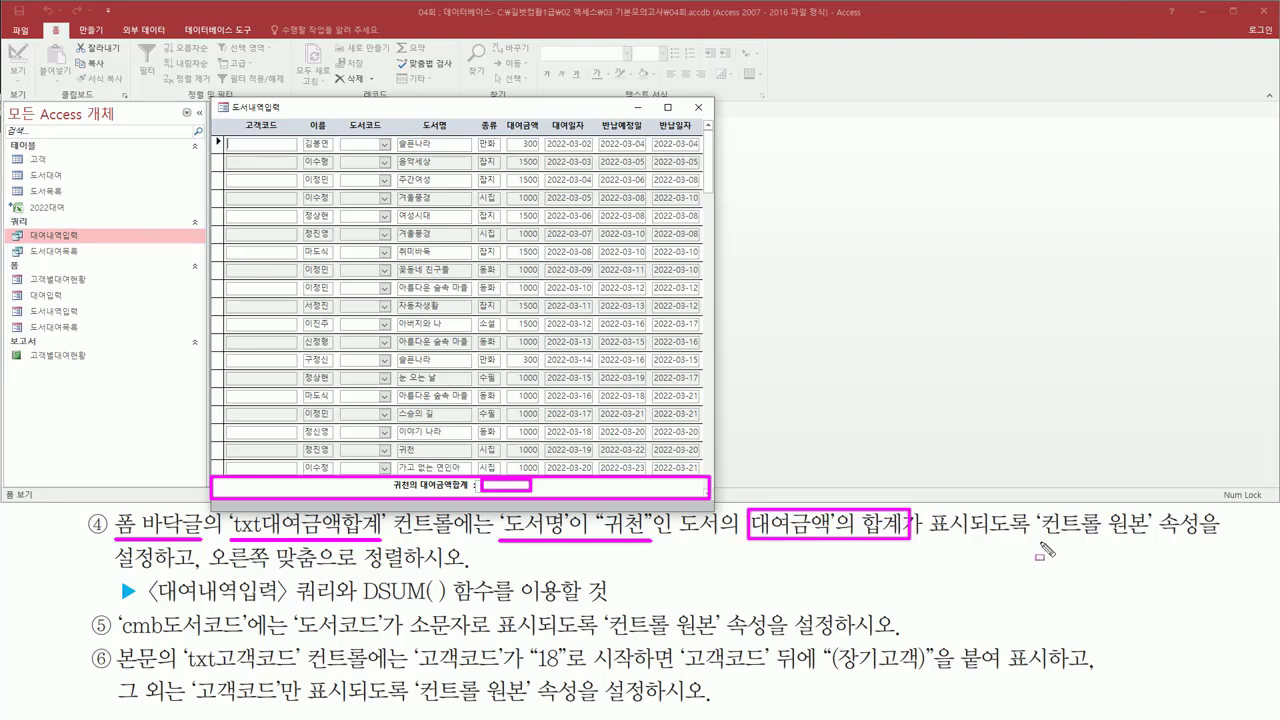
drag(1038, 545, 1151, 546)
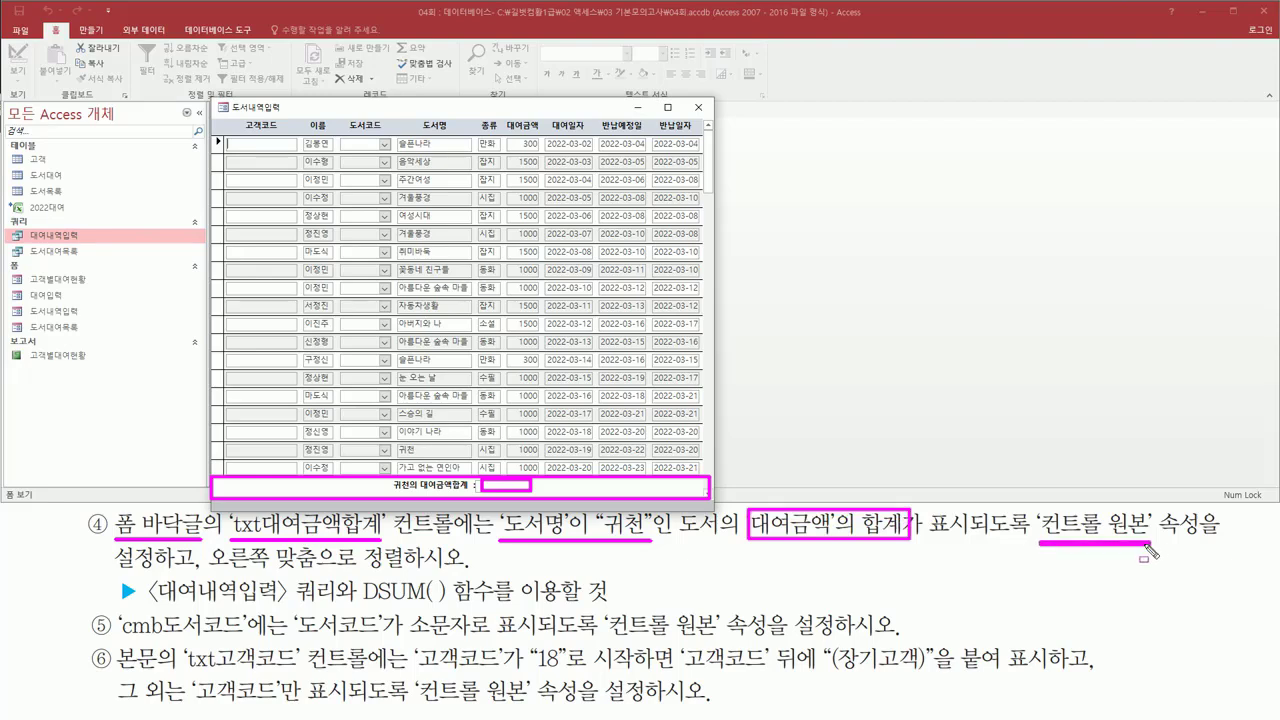
drag(200, 575, 420, 575)
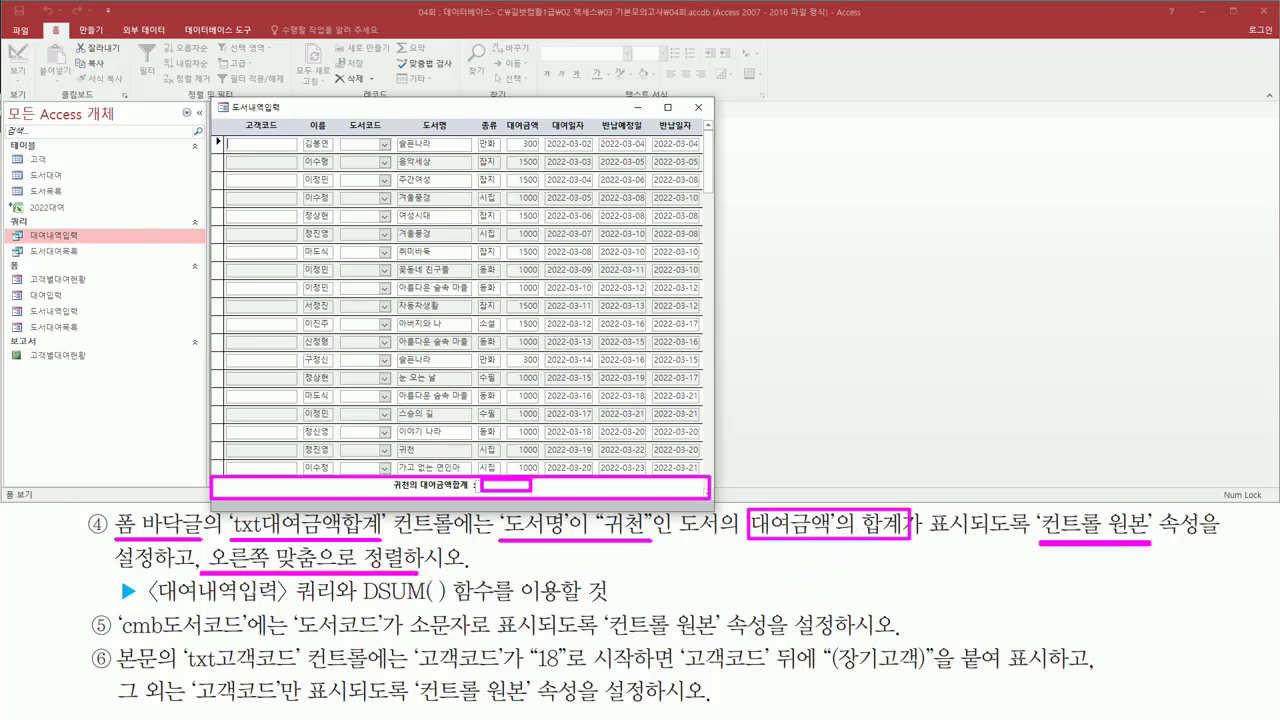
mouse_move(834, 495)
mouse_down()
mouse_move(846, 507)
mouse_move(869, 475)
mouse_up()
drag(508, 538, 650, 543)
drag(363, 604, 494, 605)
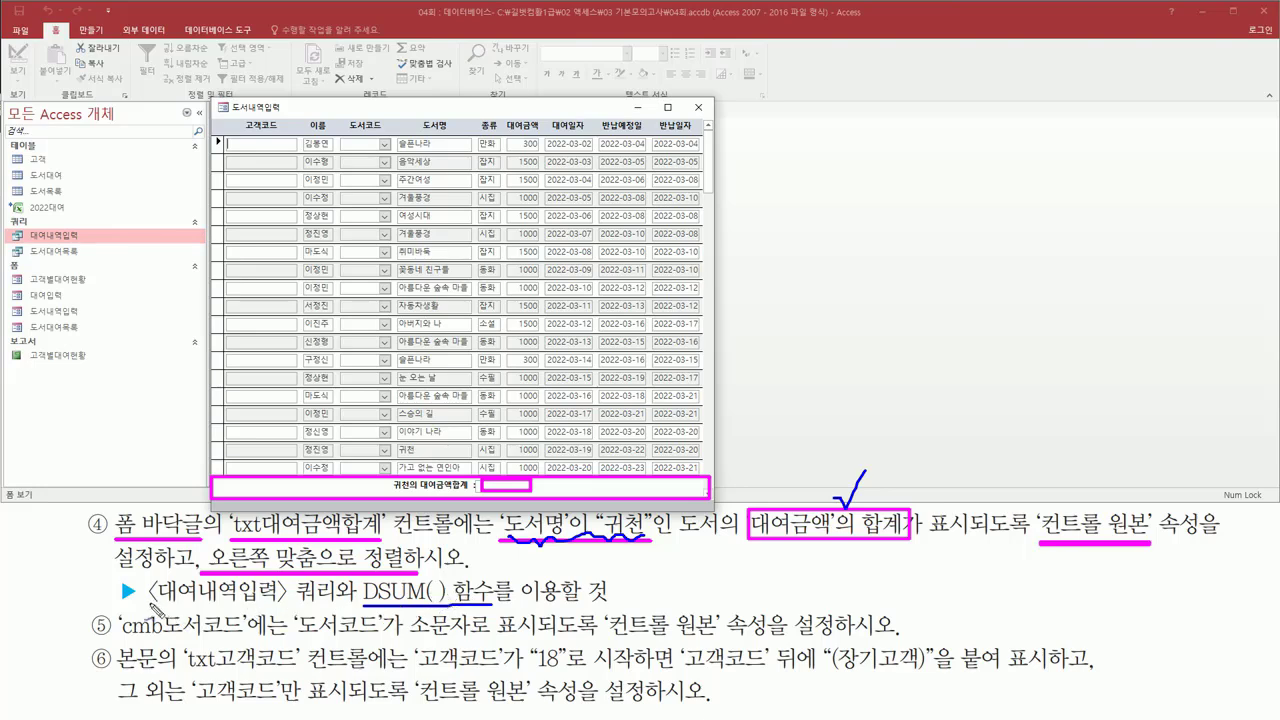
drag(150, 603, 346, 604)
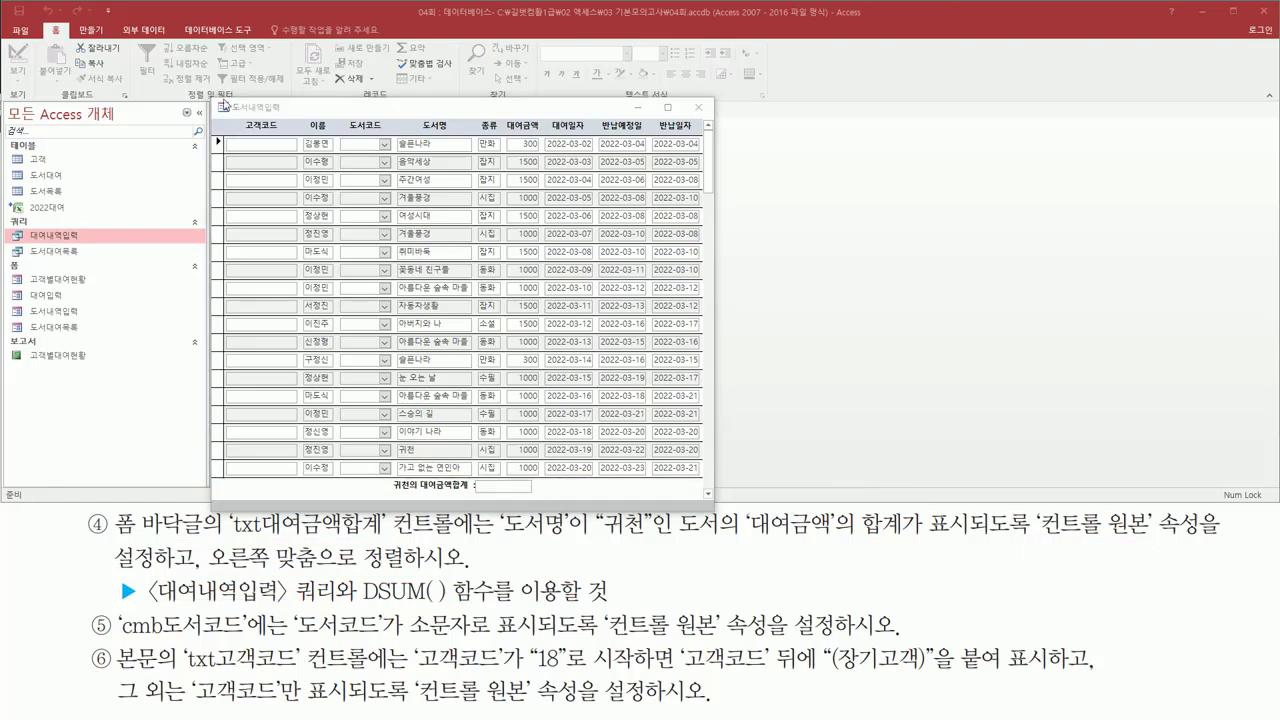
Switch the 도서내역입력 form to Design View and select the txt대여금액합계 text box in the form footer
click(222, 108)
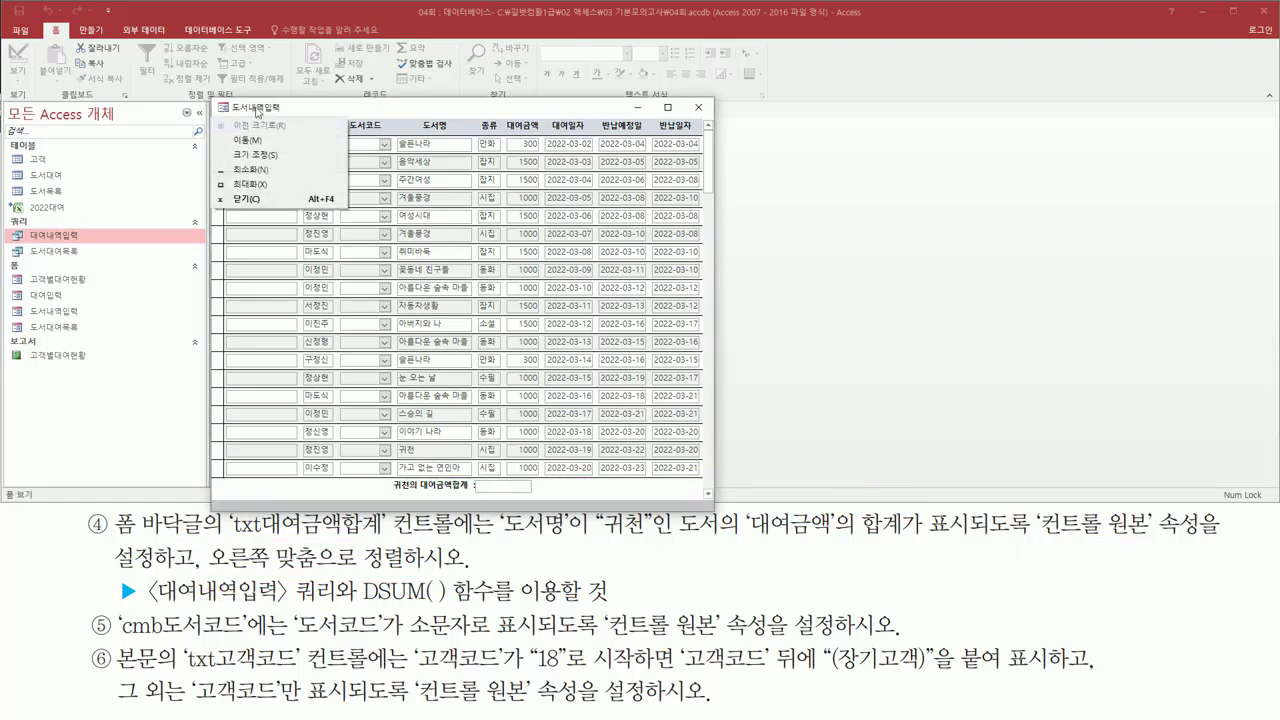
right_click(258, 109)
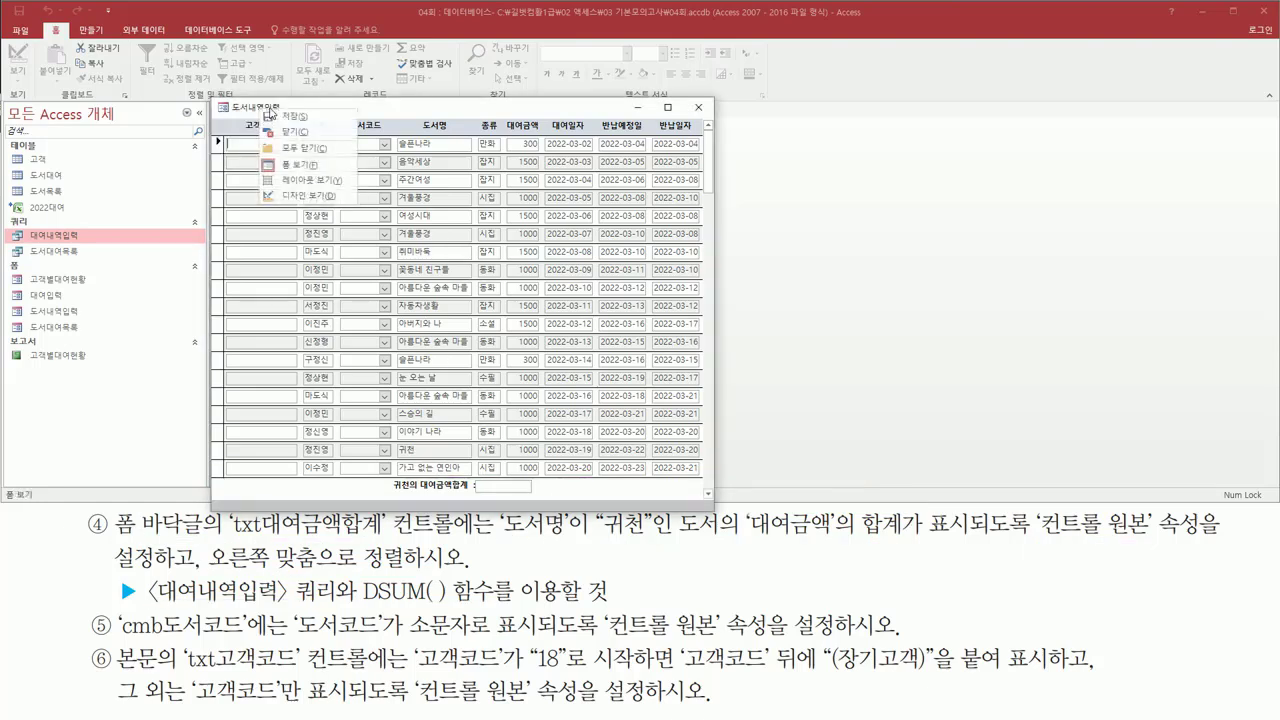
click(296, 197)
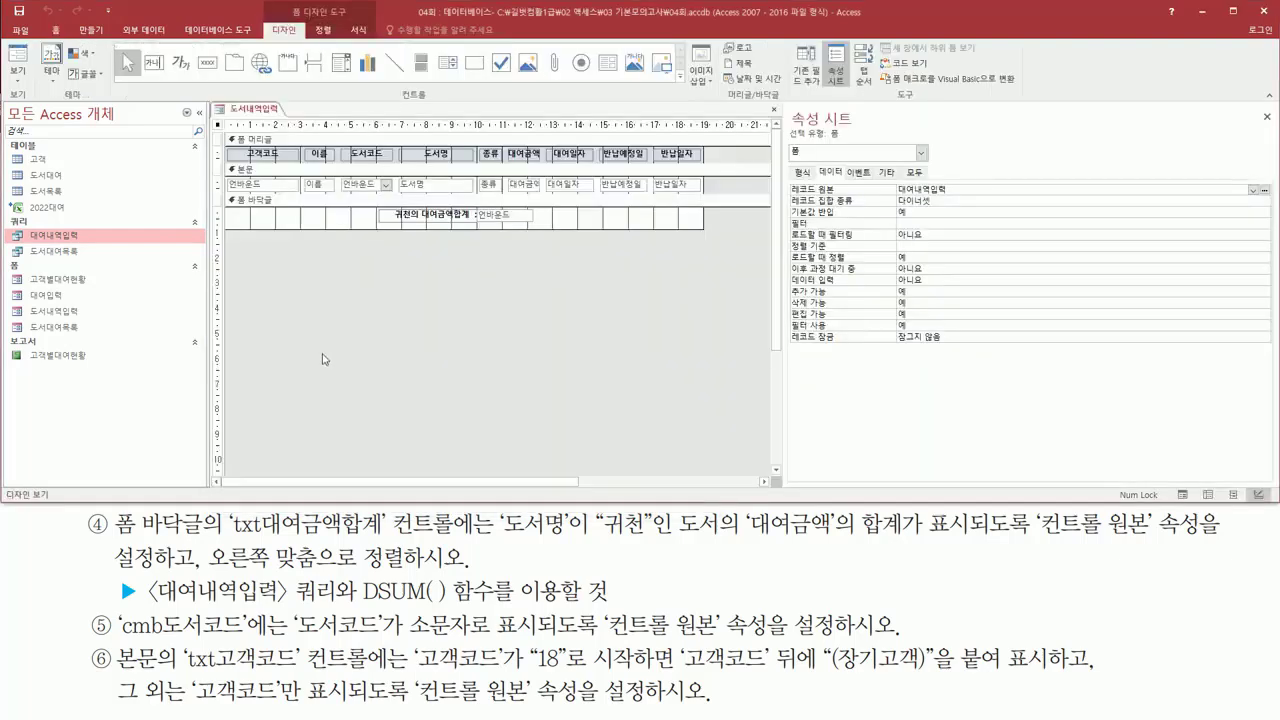
click(521, 222)
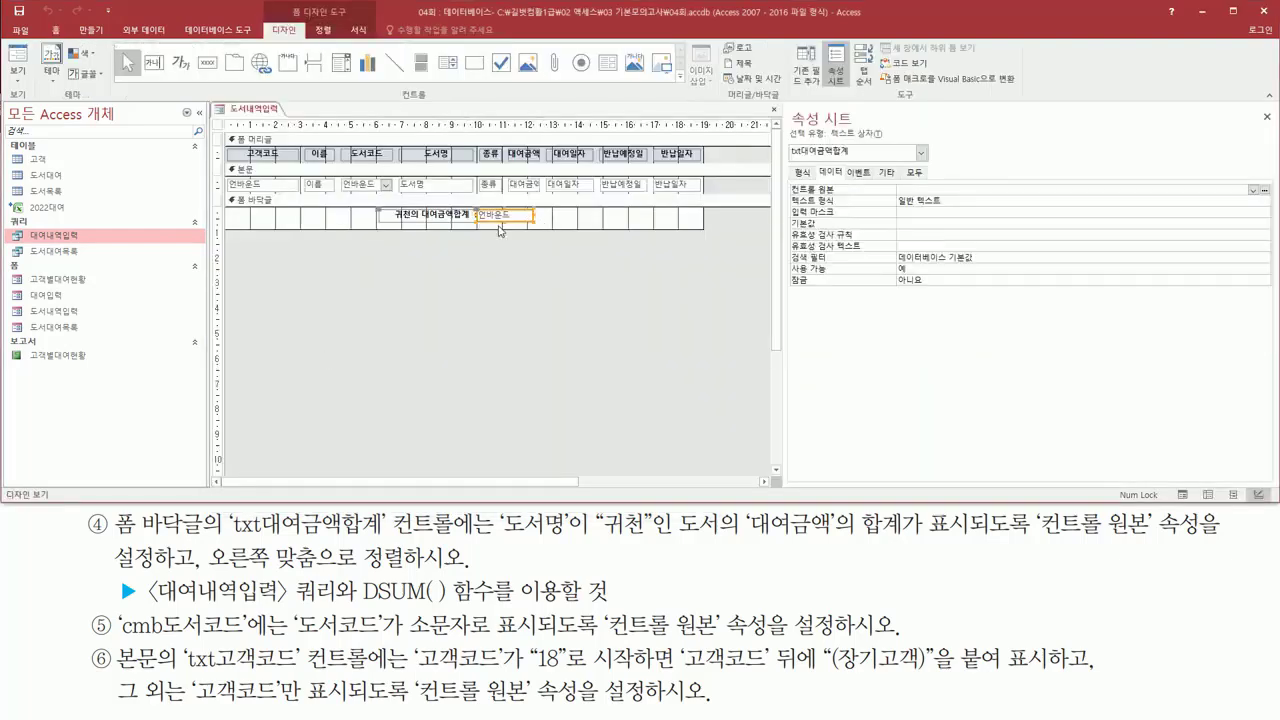
drag(789, 141, 858, 166)
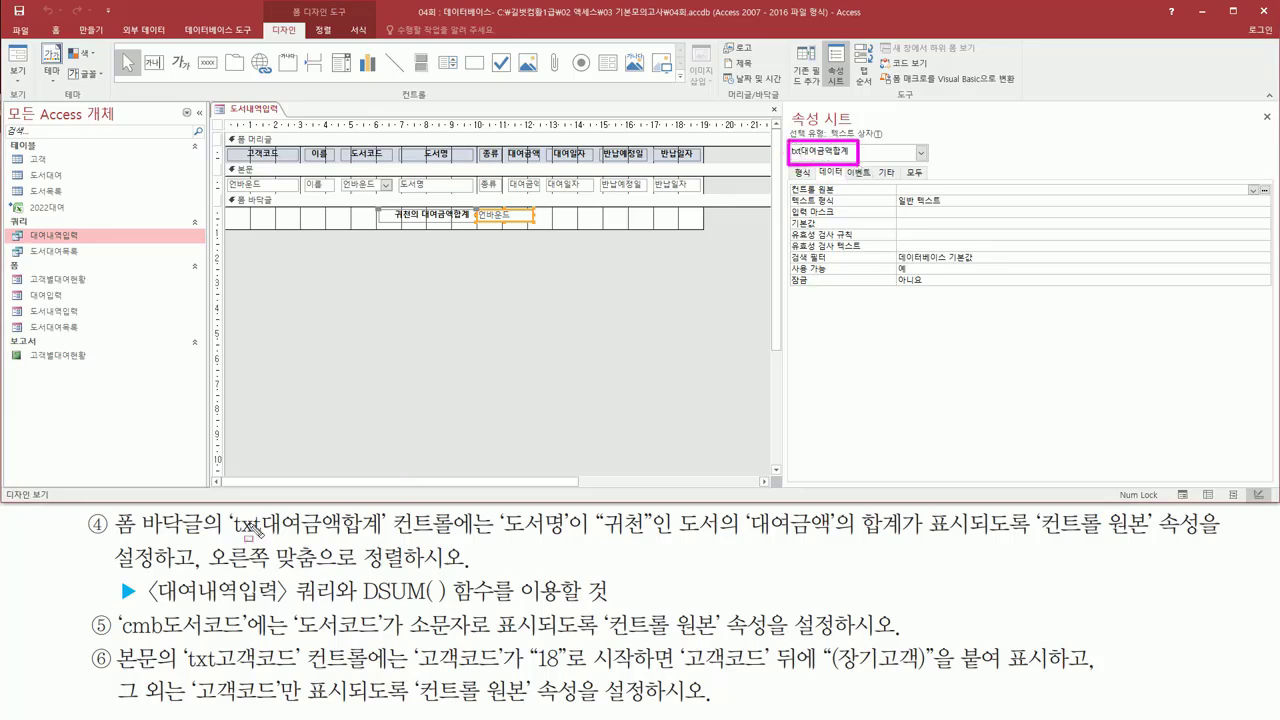
drag(226, 548, 378, 547)
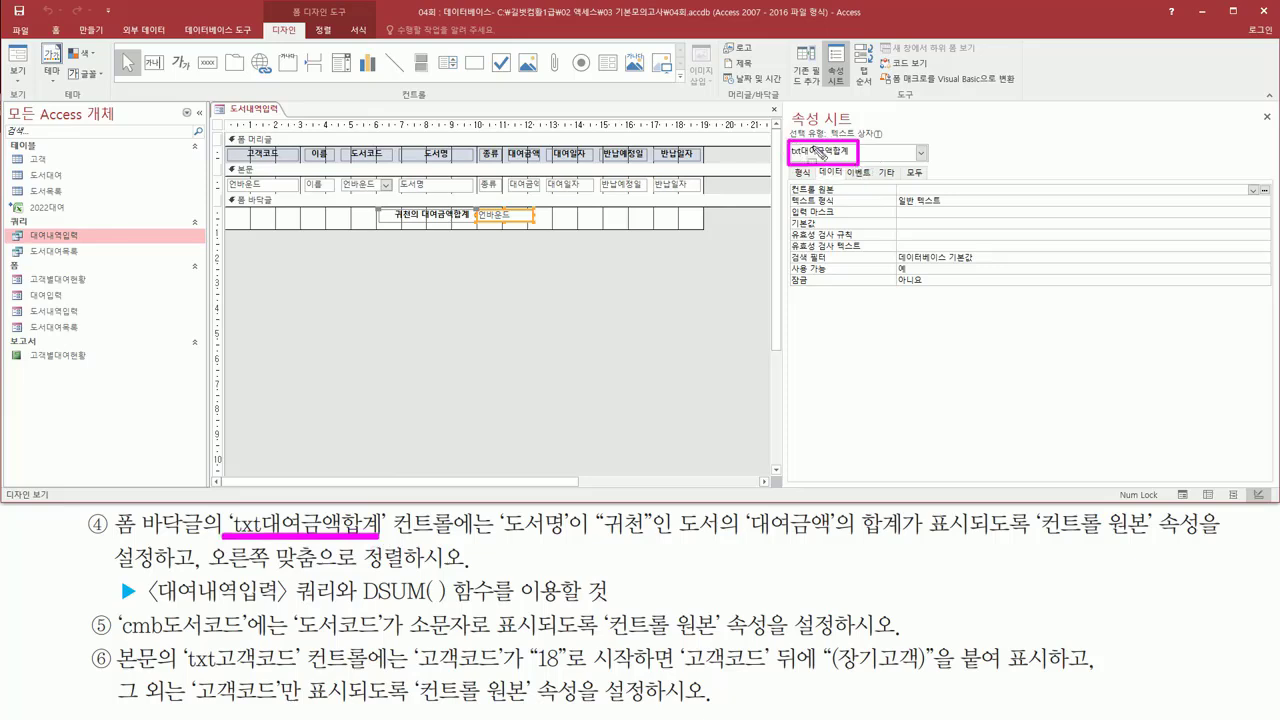
mouse_move(817, 166)
mouse_down()
mouse_move(846, 170)
mouse_move(818, 178)
mouse_move(850, 193)
mouse_move(1027, 193)
mouse_up()
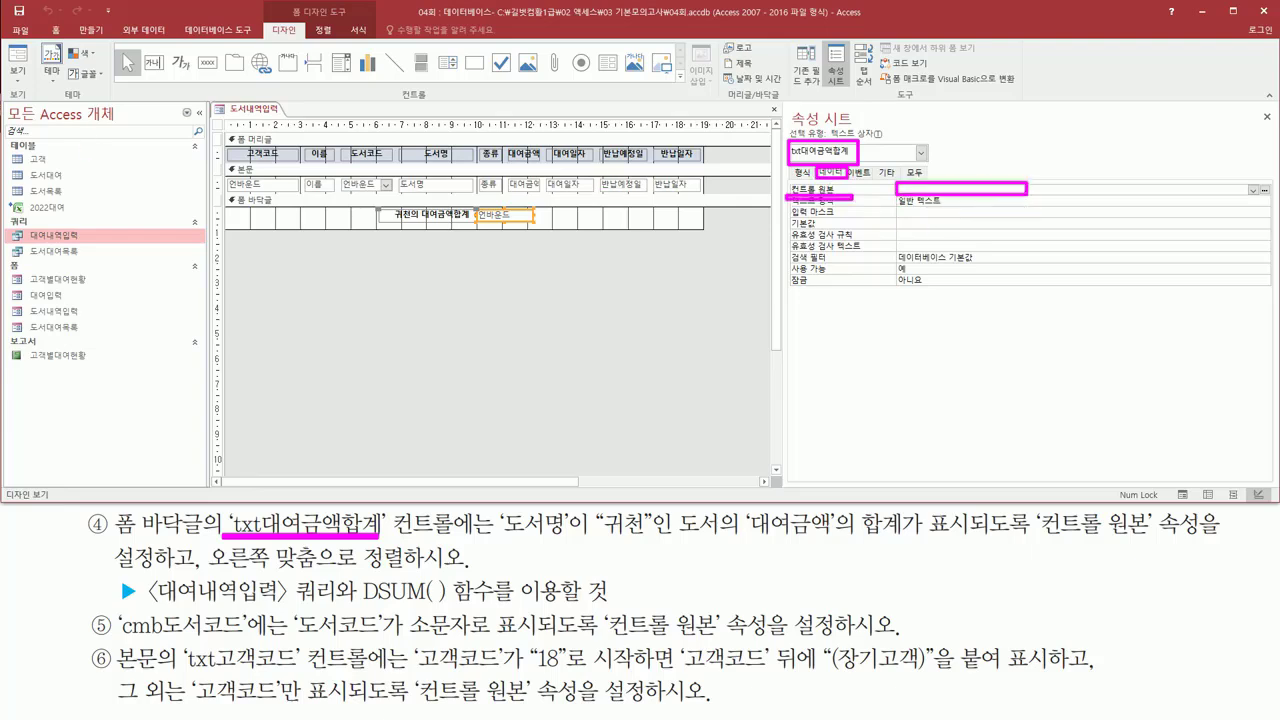
Write the function syntax dsum(인수,도메인,조건) in a memo note
click(370, 370)
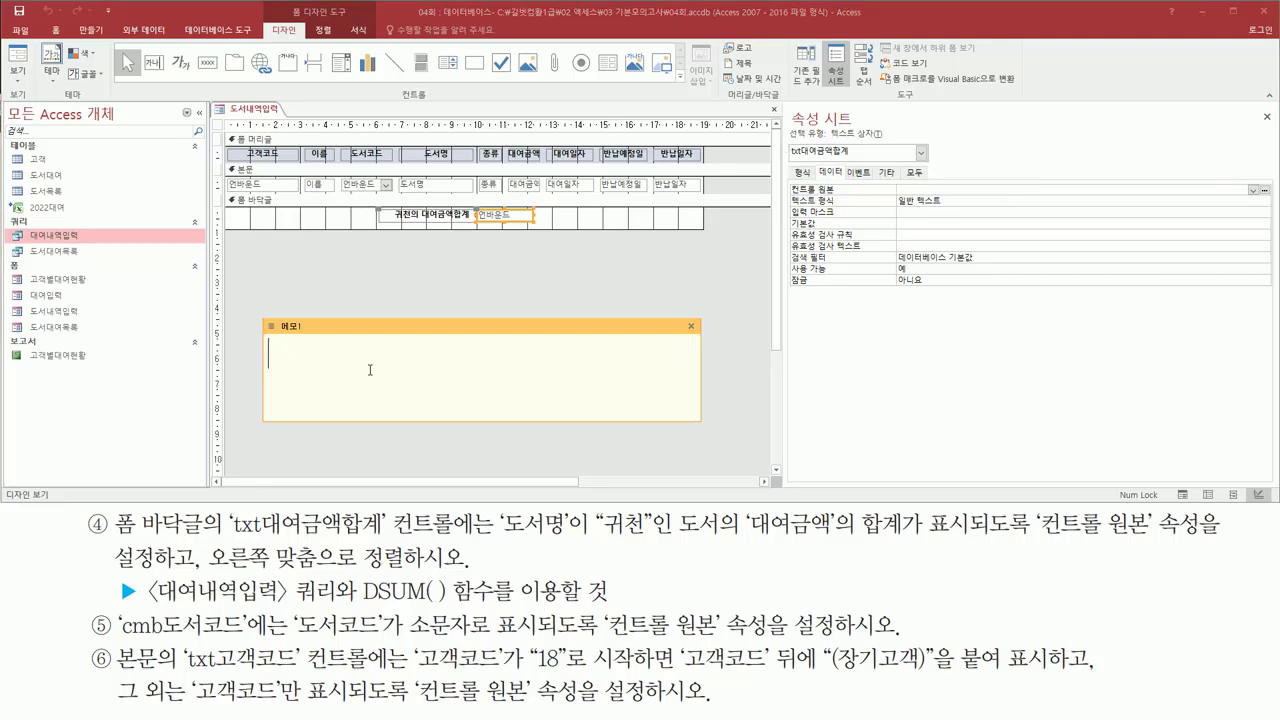
text(dsum(인수)
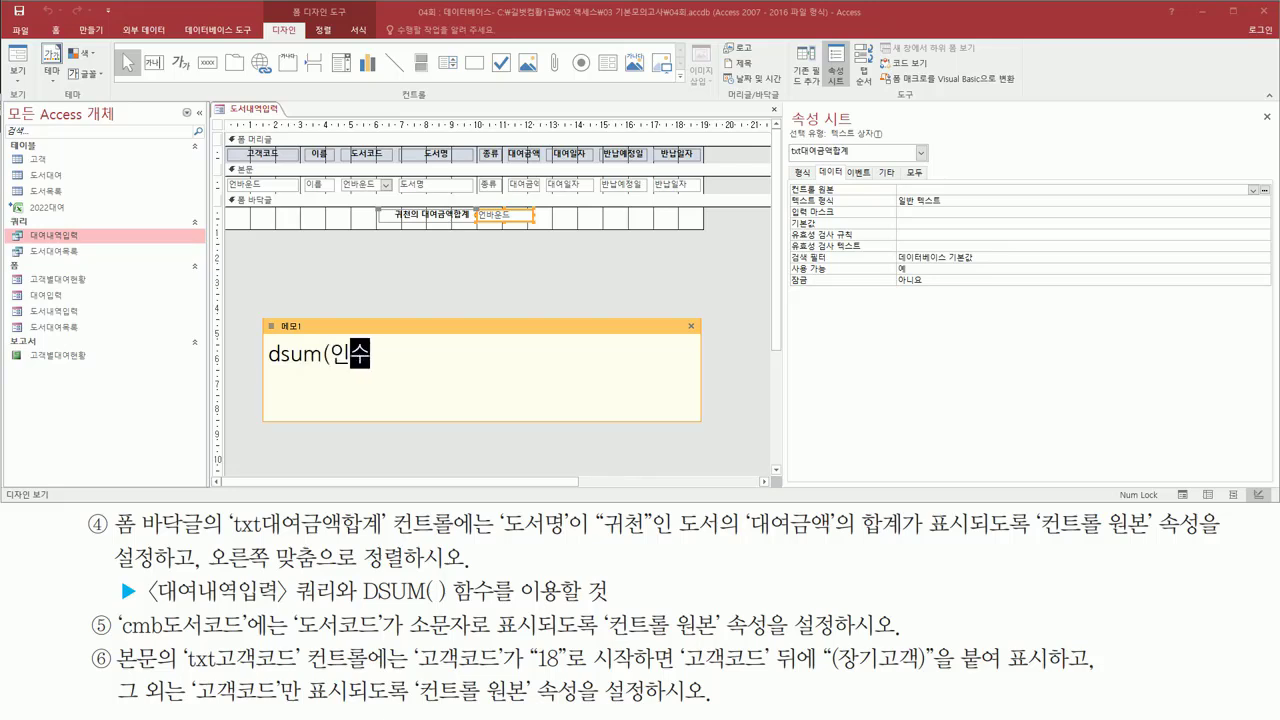
text(,도메인,)
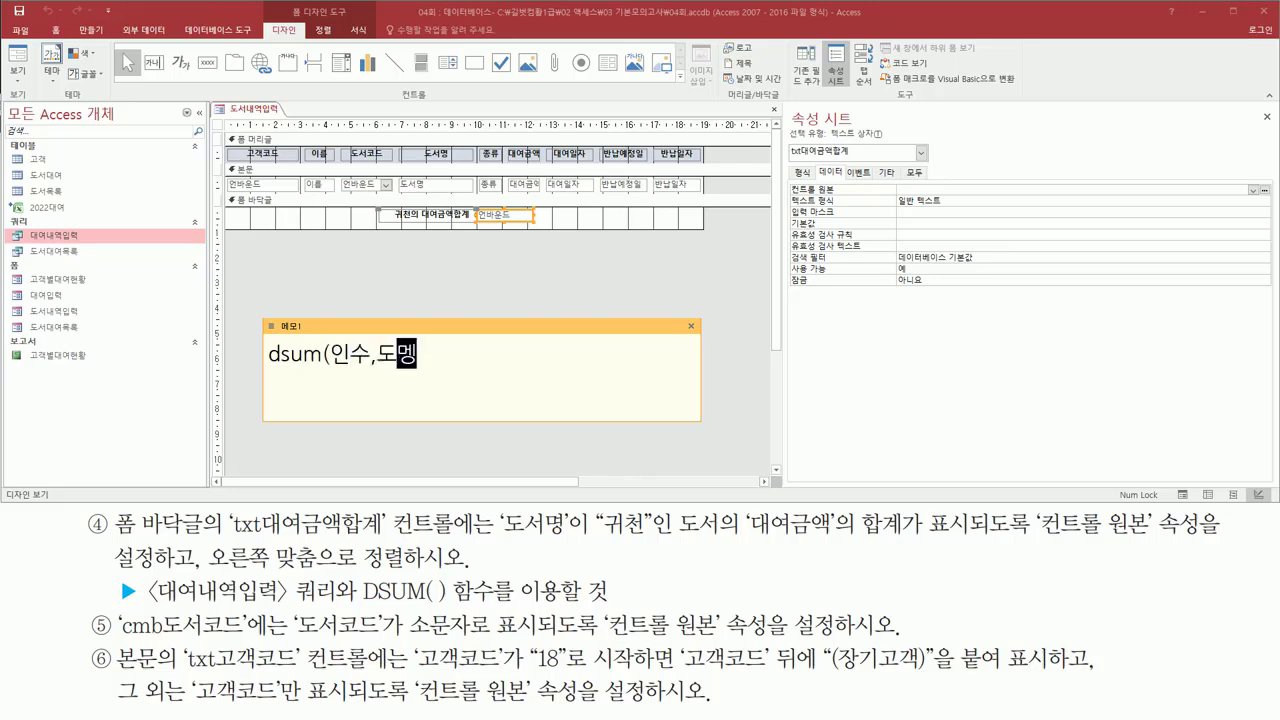
text(조건))
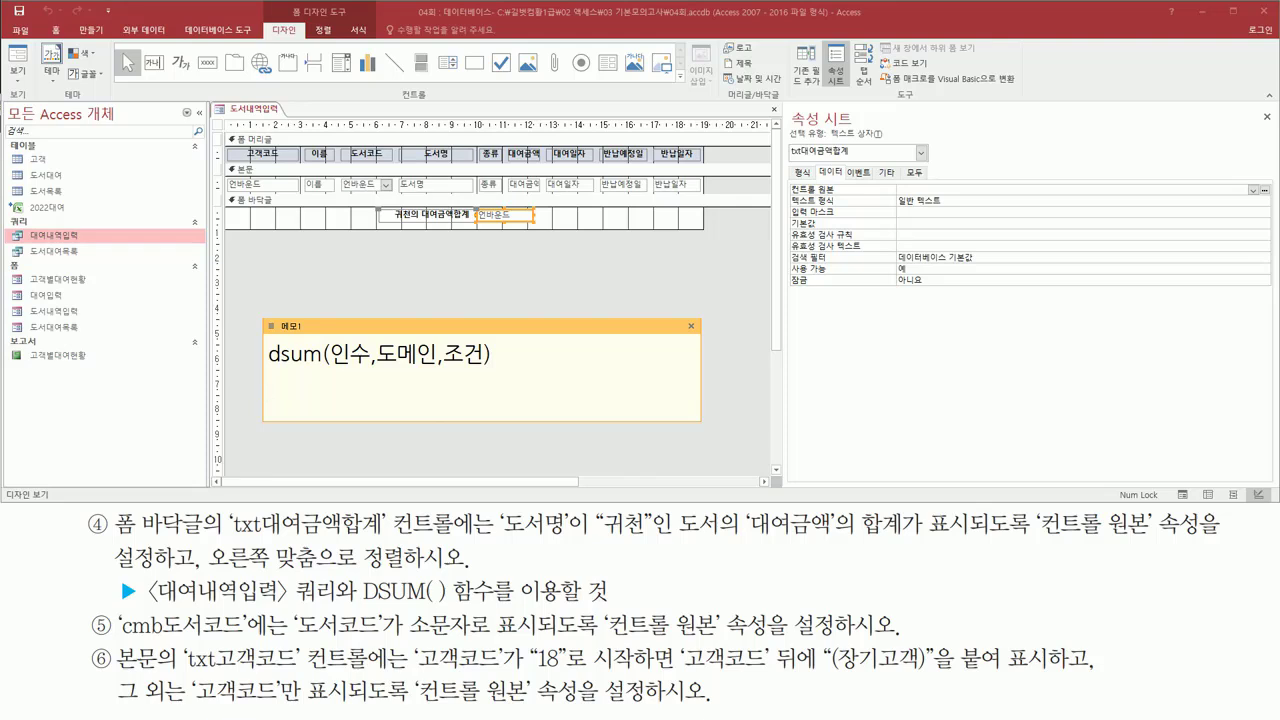
Begin the formula on a new memo line with =dsum( and "대여금액" as the first argument
text(=dsum()
drag(748, 547, 902, 541)
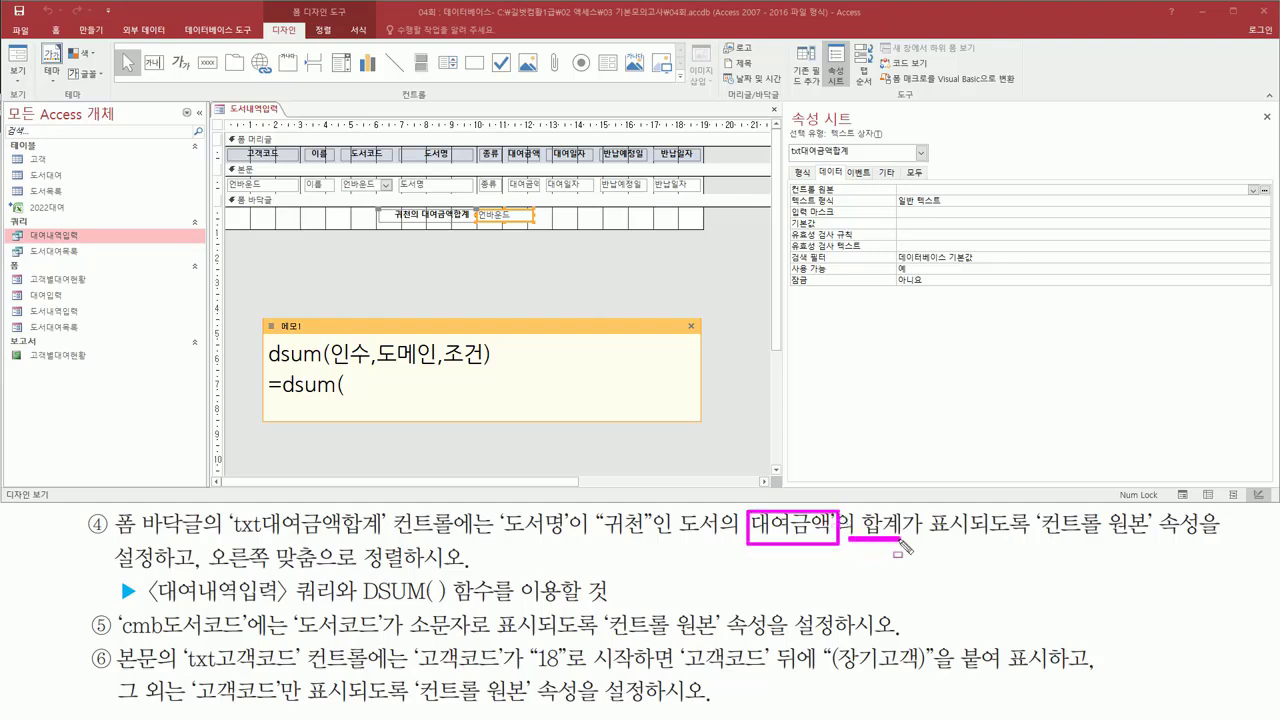
key(Escape)
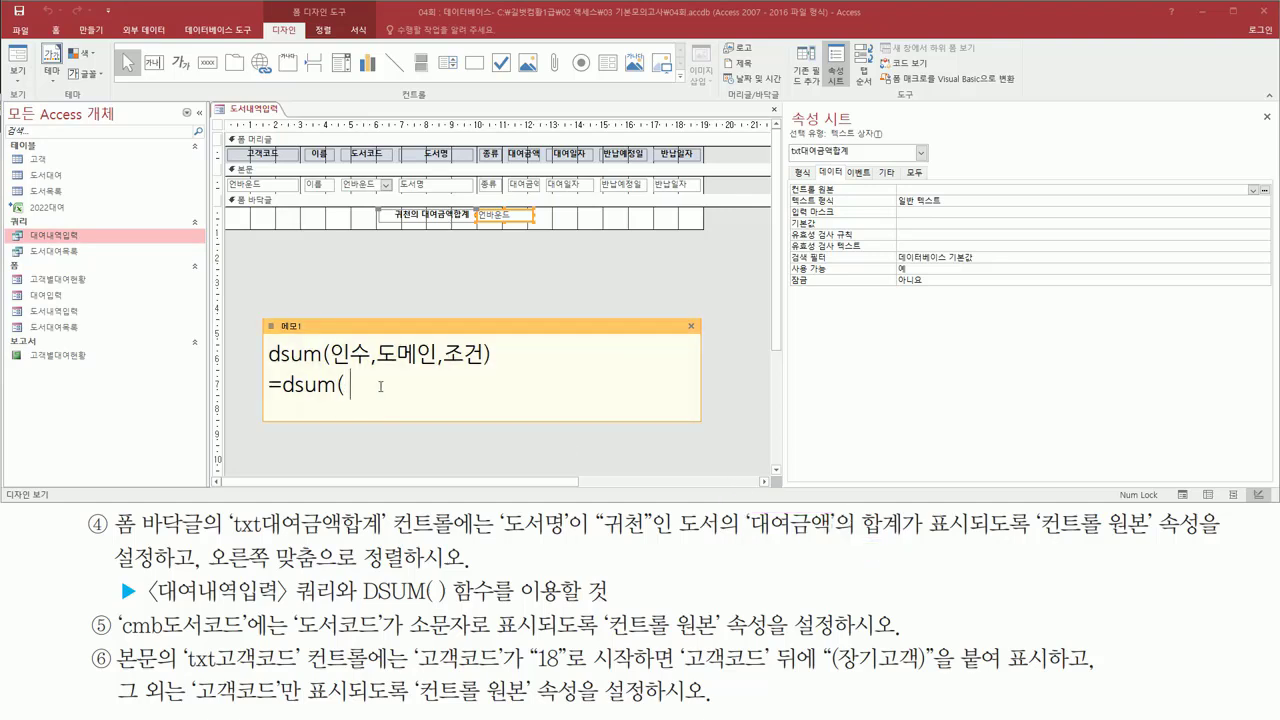
text("대여금)
key(BackSpace)
key(BackSpace)
key(BackSpace)
key(BackSpace)
text(여금액" ,)
Add "대여내역입력" as the domain argument of the memo's DSUM formula and open the criterion's quotation mark
drag(147, 575, 345, 609)
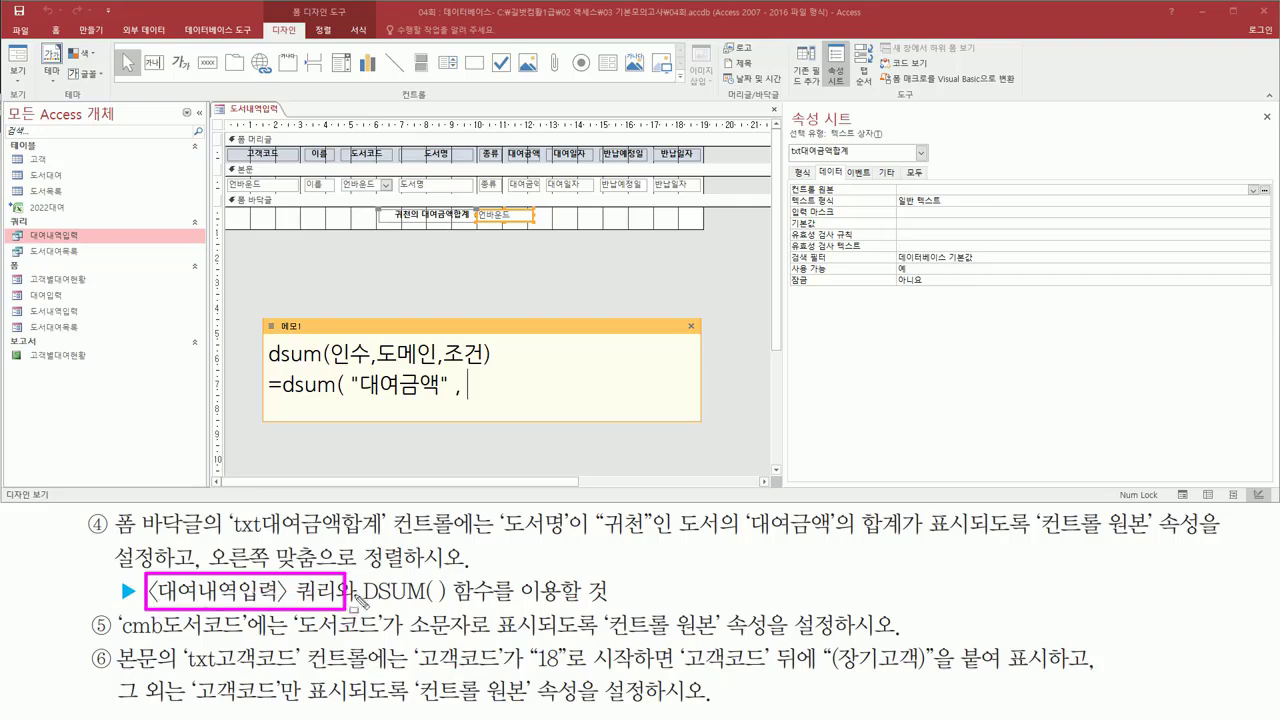
key(Escape)
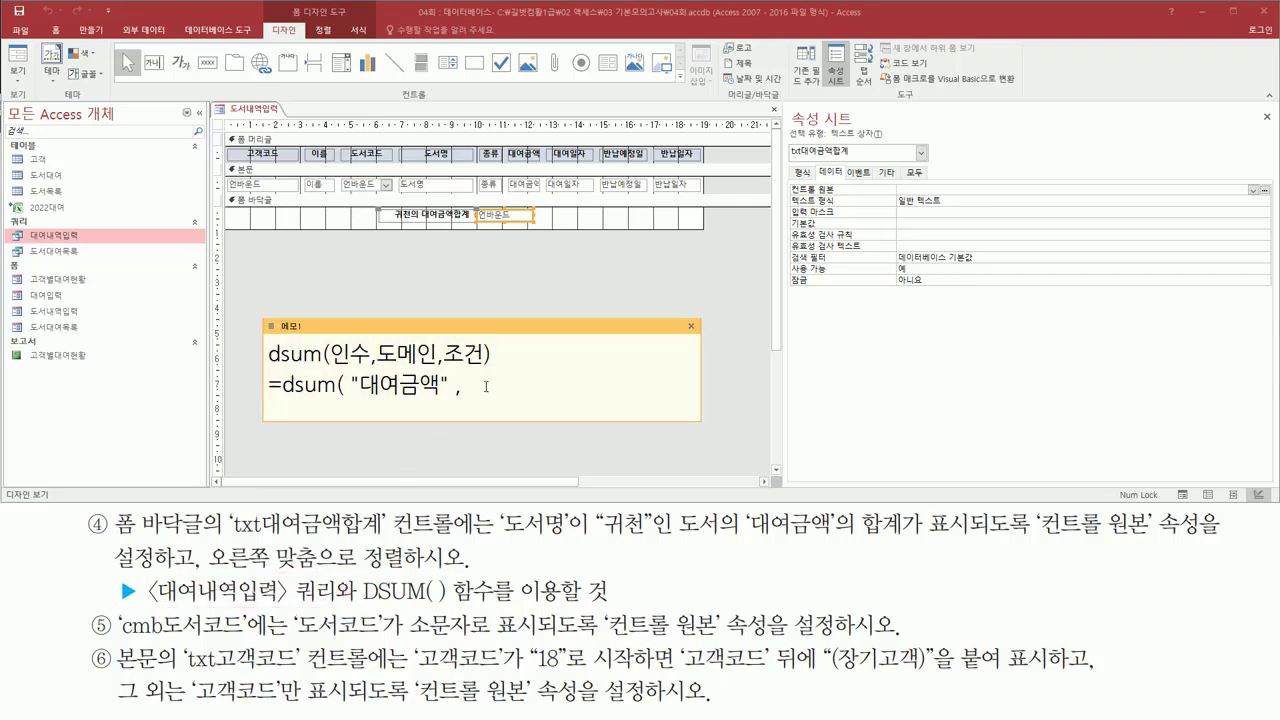
text("대여내역입력")
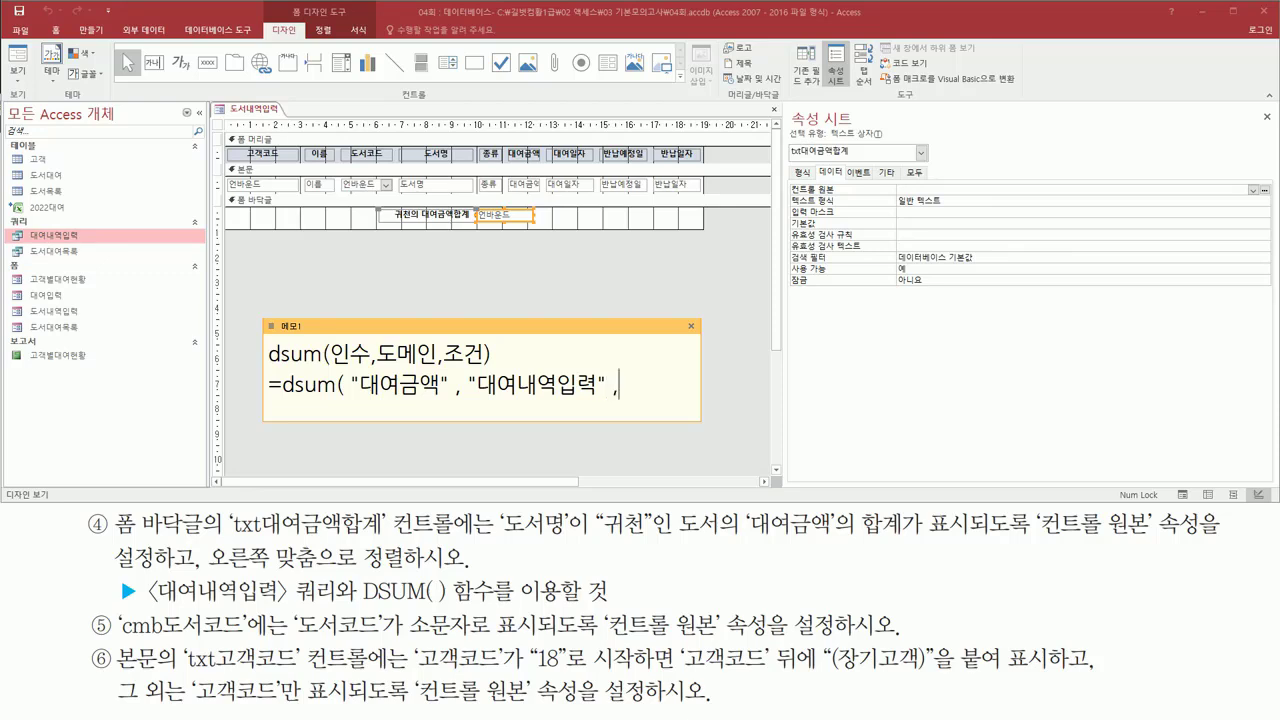
text(, ")
Widen the memo, complete the DSUM formula with the criterion "도서명=귀천" and a closing parenthesis, and make the memo taller
mouse_move(500, 537)
mouse_down()
mouse_move(566, 538)
mouse_move(568, 508)
mouse_move(645, 538)
mouse_up()
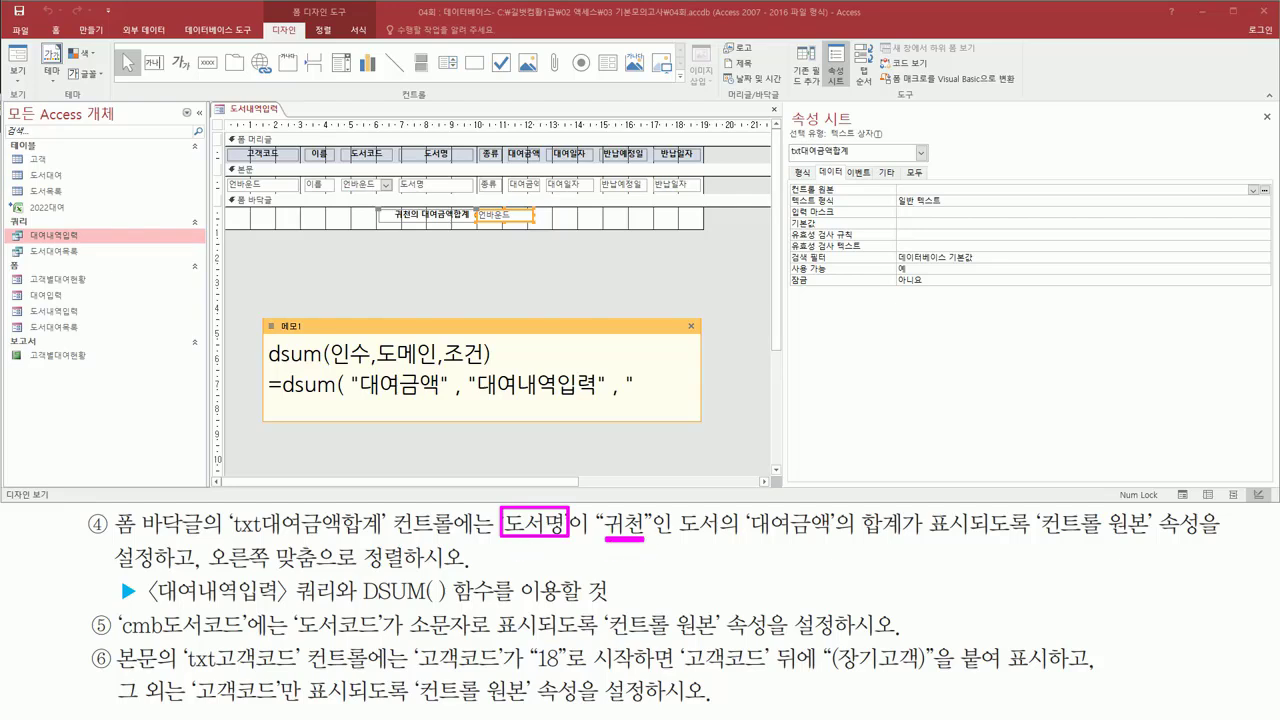
key(Escape)
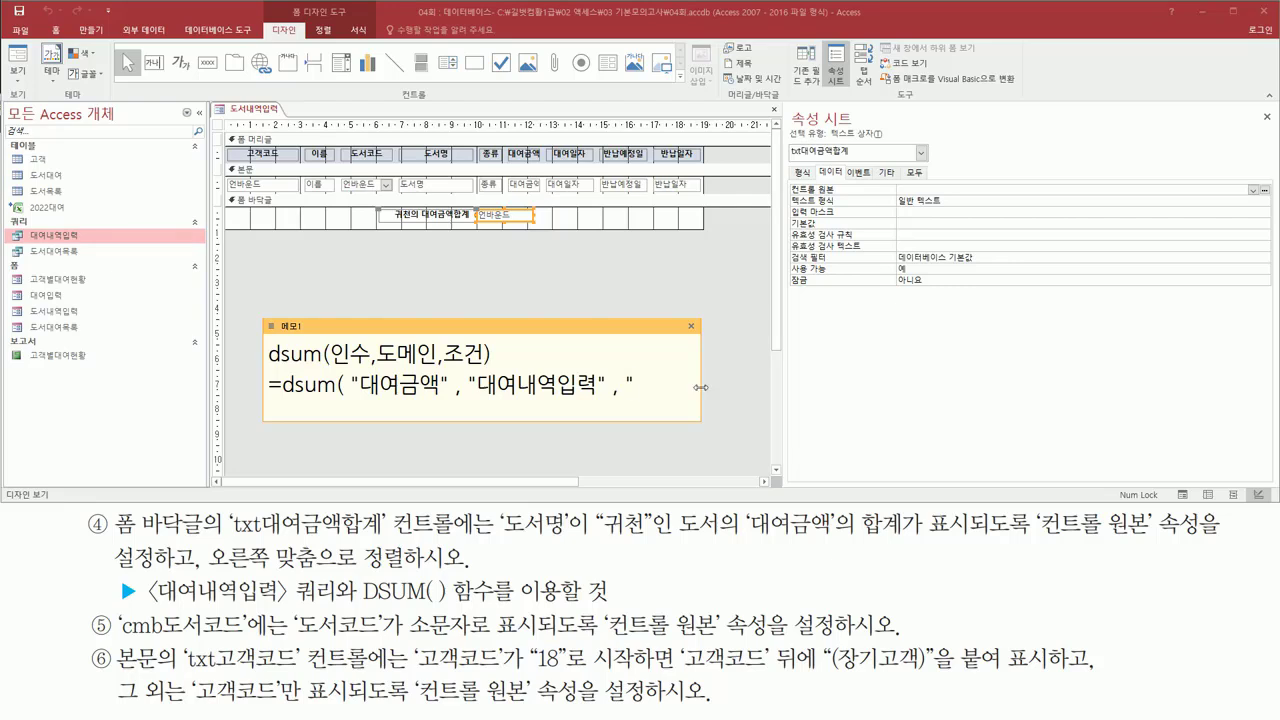
drag(700, 387, 898, 387)
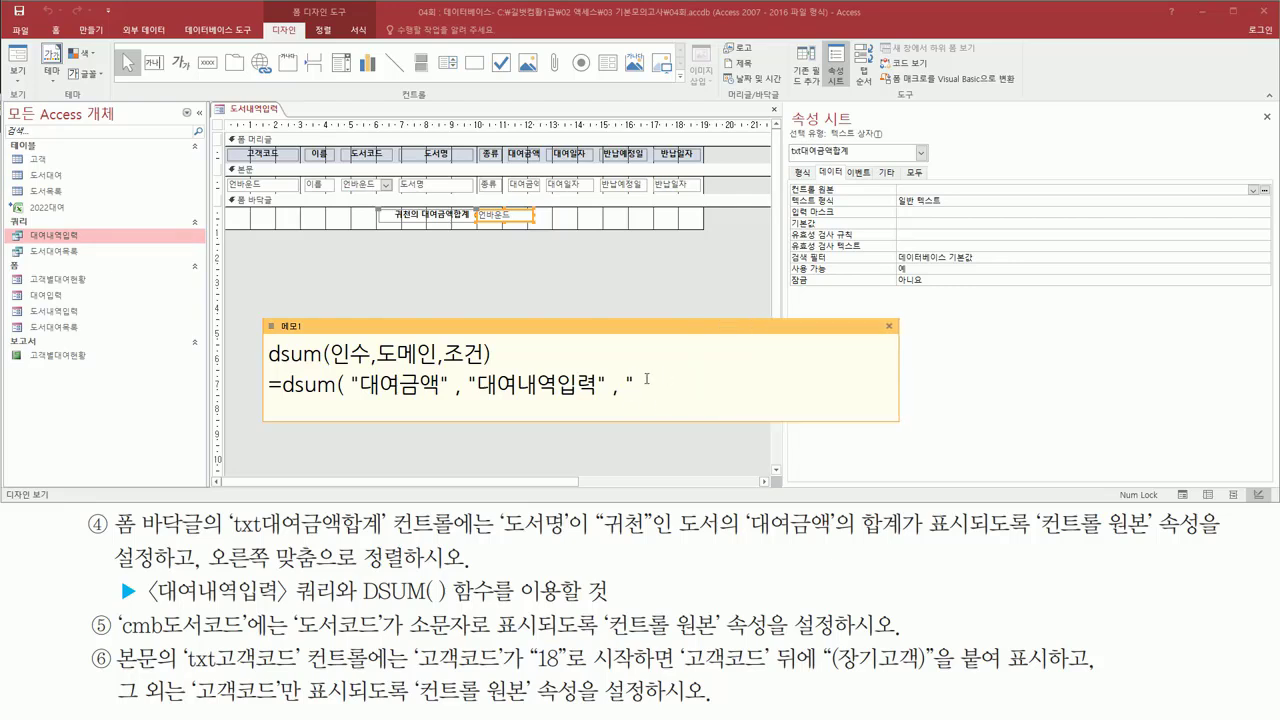
text(도서명=귀천)
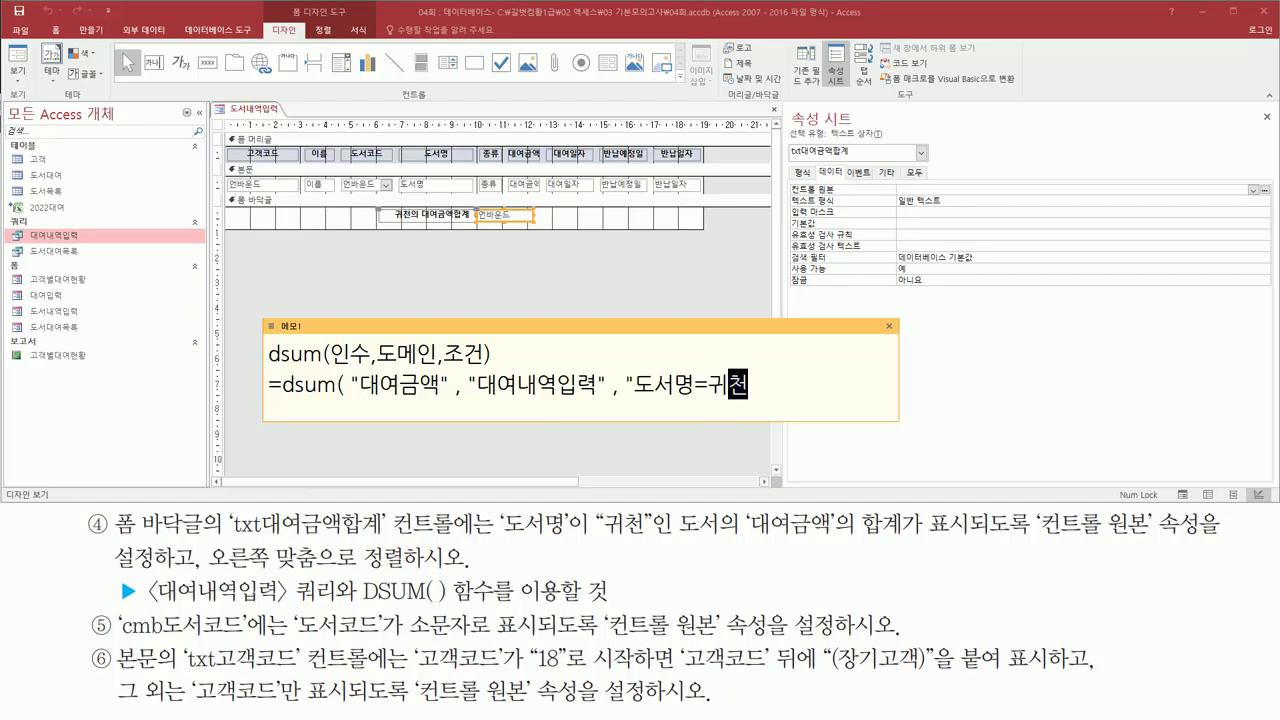
text(" ))
drag(662, 420, 662, 462)
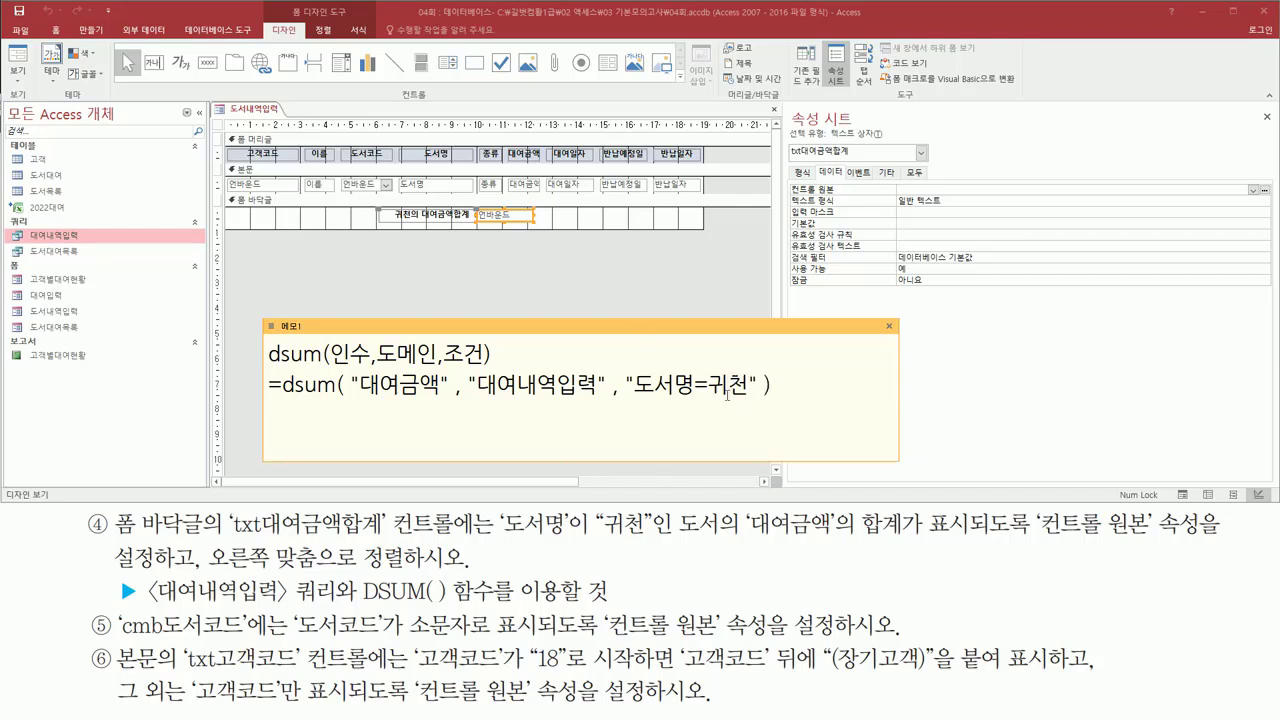
Write the comparison criterion "도서명 = txt도서명" on a separate line below the DSUM formula in the memo
drag(628, 406, 766, 406)
click(807, 397)
key(Return)
text("도섬)
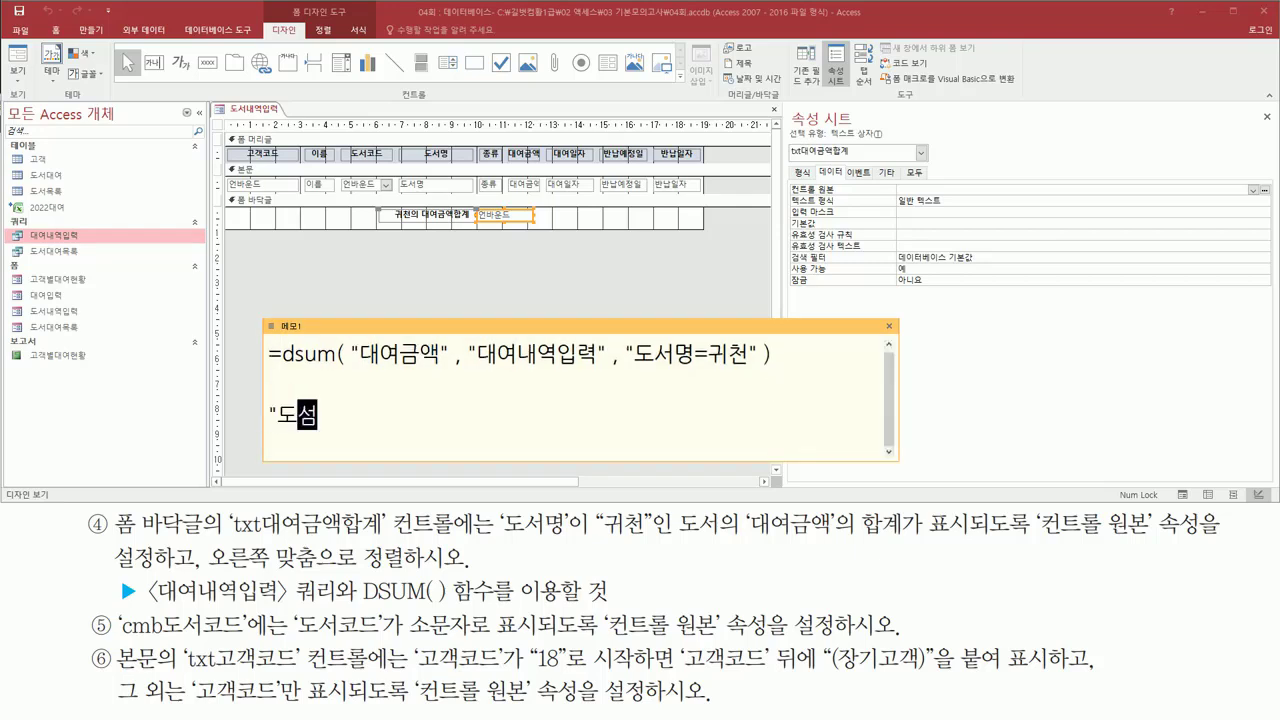
text(명 =)
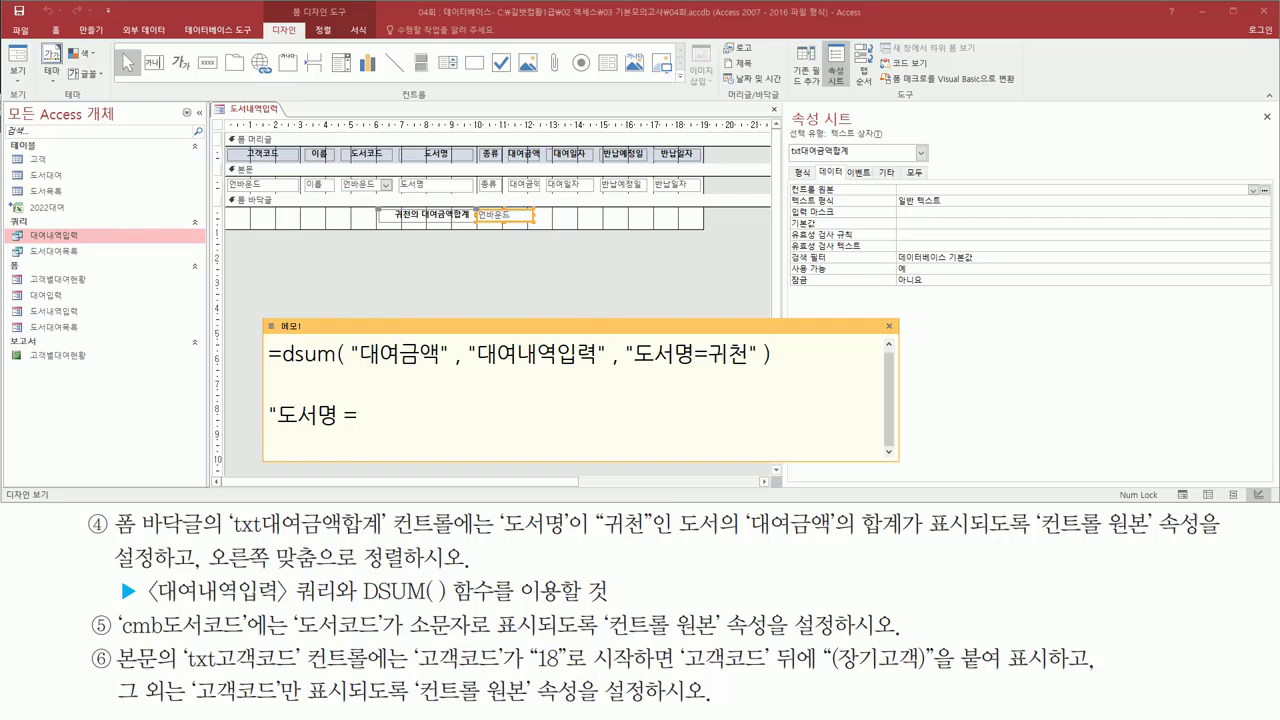
text(txt도서며)
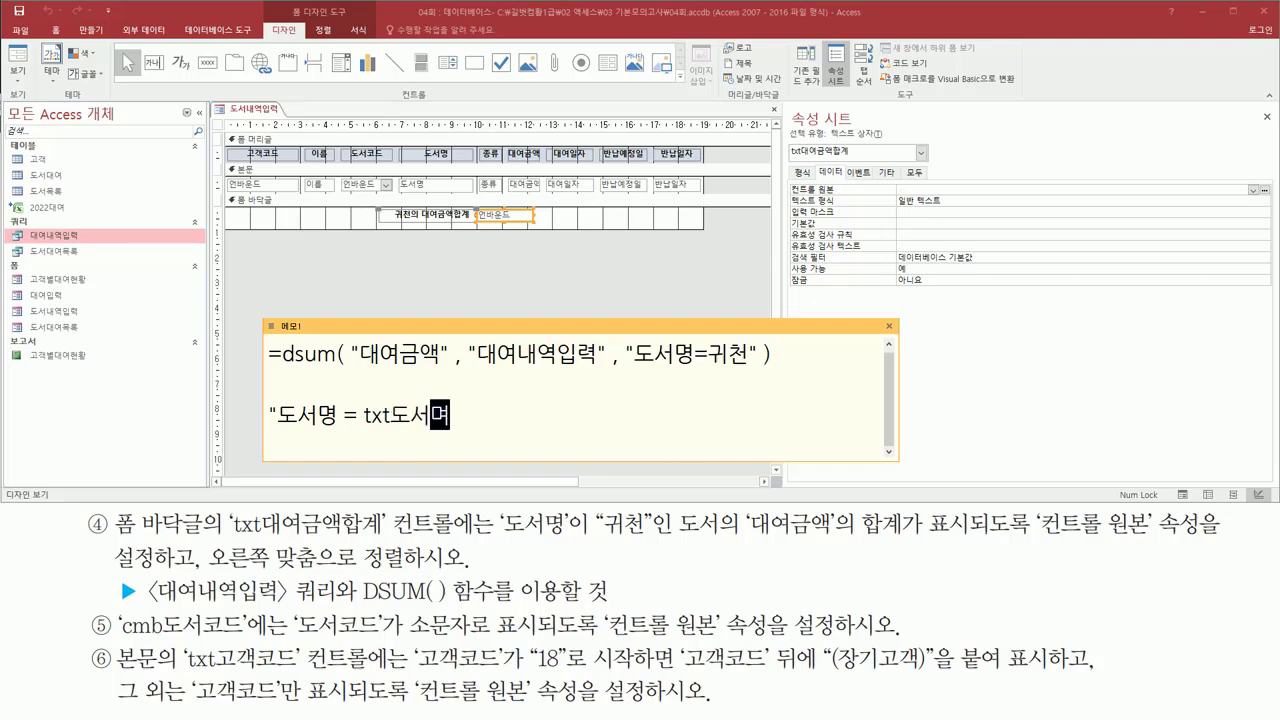
text(ㅇ")
key(shift+Home)
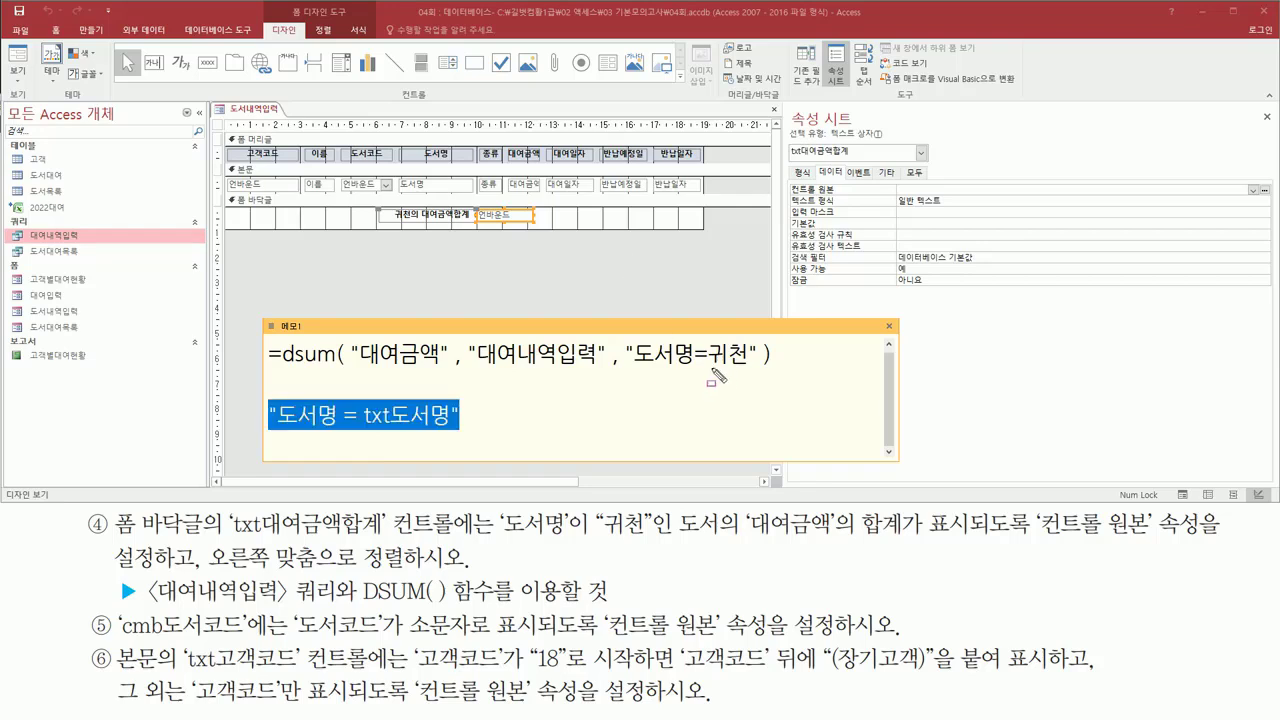
drag(708, 368, 741, 369)
drag(279, 426, 448, 425)
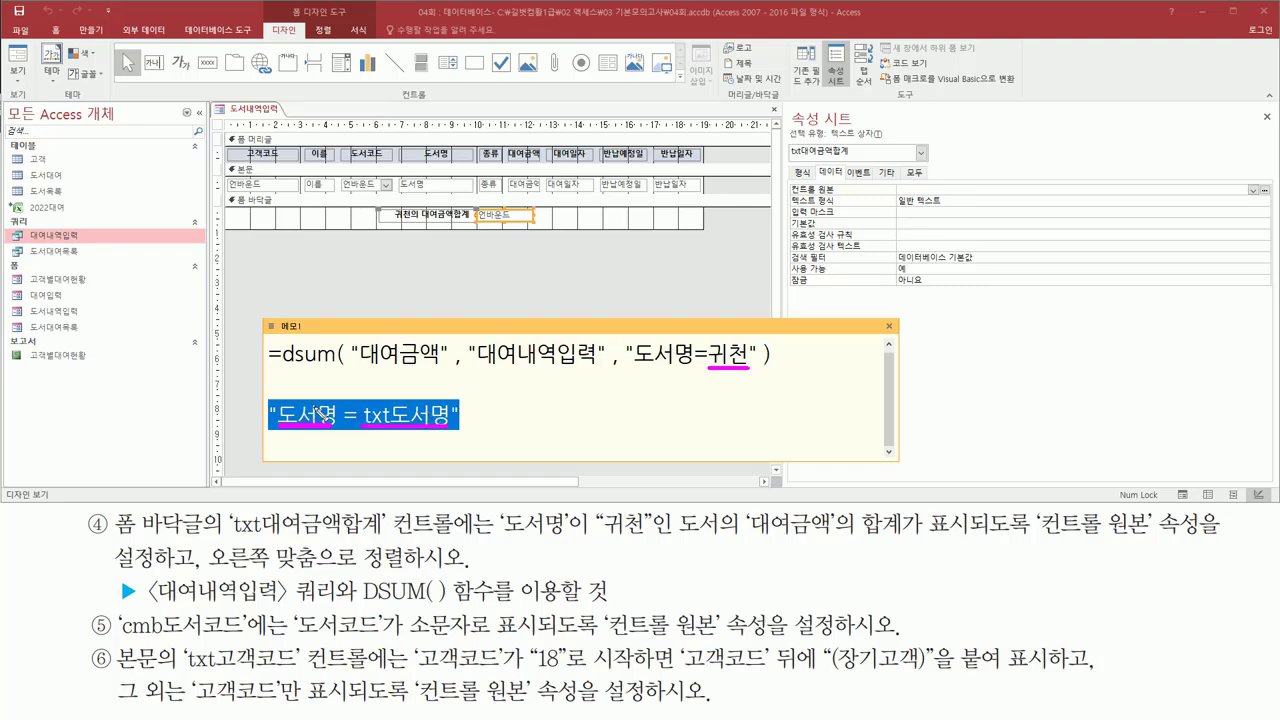
mouse_move(281, 397)
mouse_down()
mouse_move(267, 399)
mouse_move(268, 420)
mouse_move(281, 400)
mouse_up()
drag(459, 402, 452, 421)
key(Escape)
key(ctrl+2)
mouse_move(636, 368)
mouse_down()
mouse_move(690, 369)
mouse_move(746, 345)
mouse_move(747, 371)
mouse_move(717, 360)
mouse_move(747, 371)
mouse_up()
key(Escape)
key(Escape)
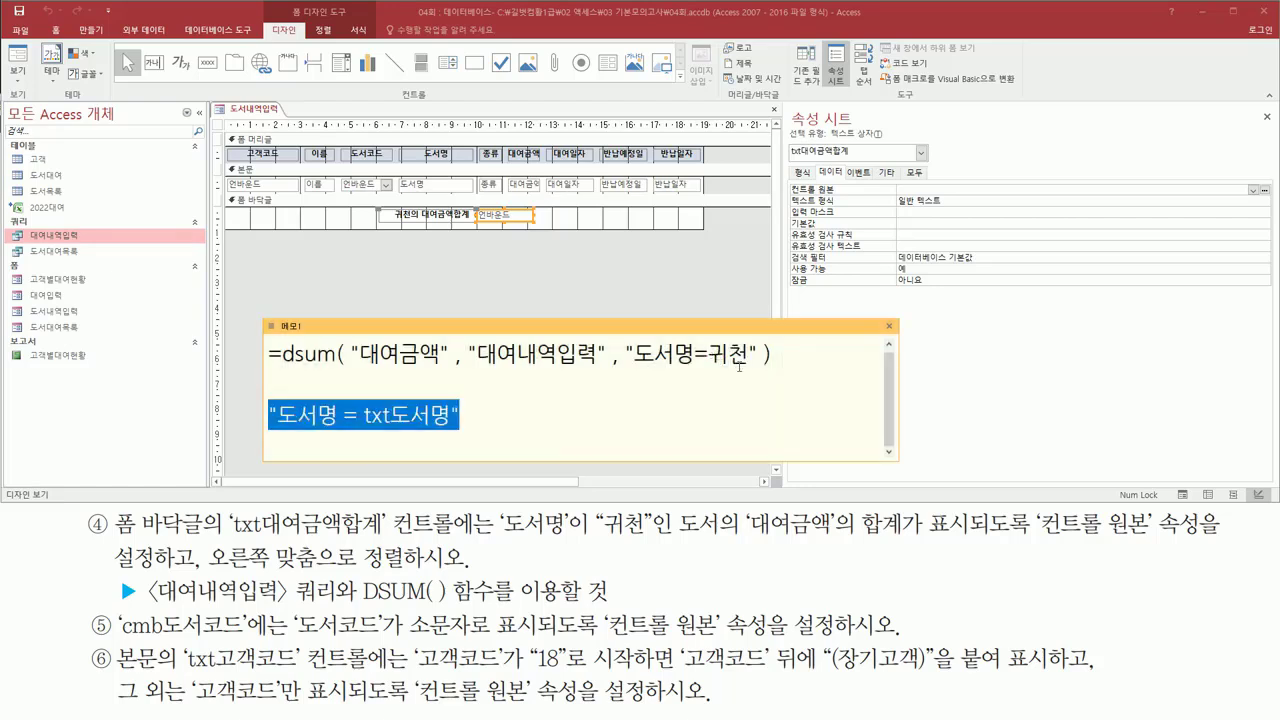
Enclose 귀천 in double quotes inside the criterion of the memo's DSUM formula
click(708, 354)
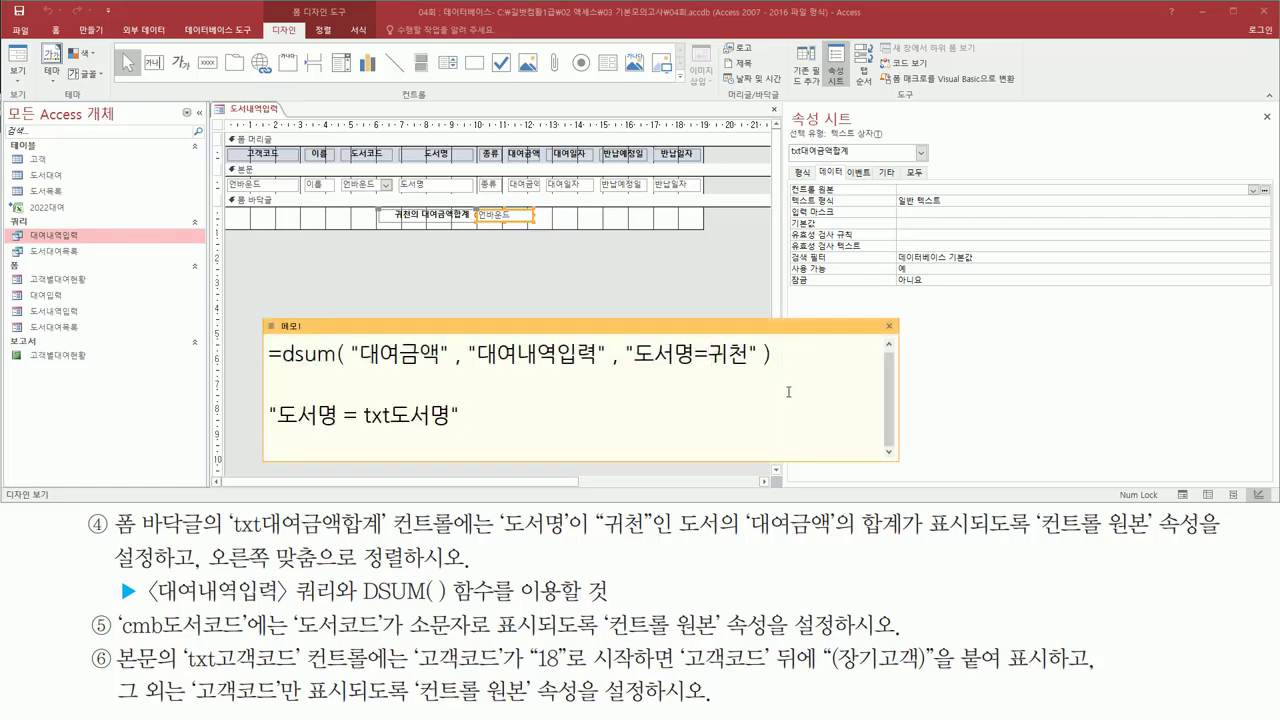
text(")
drag(620, 342, 641, 360)
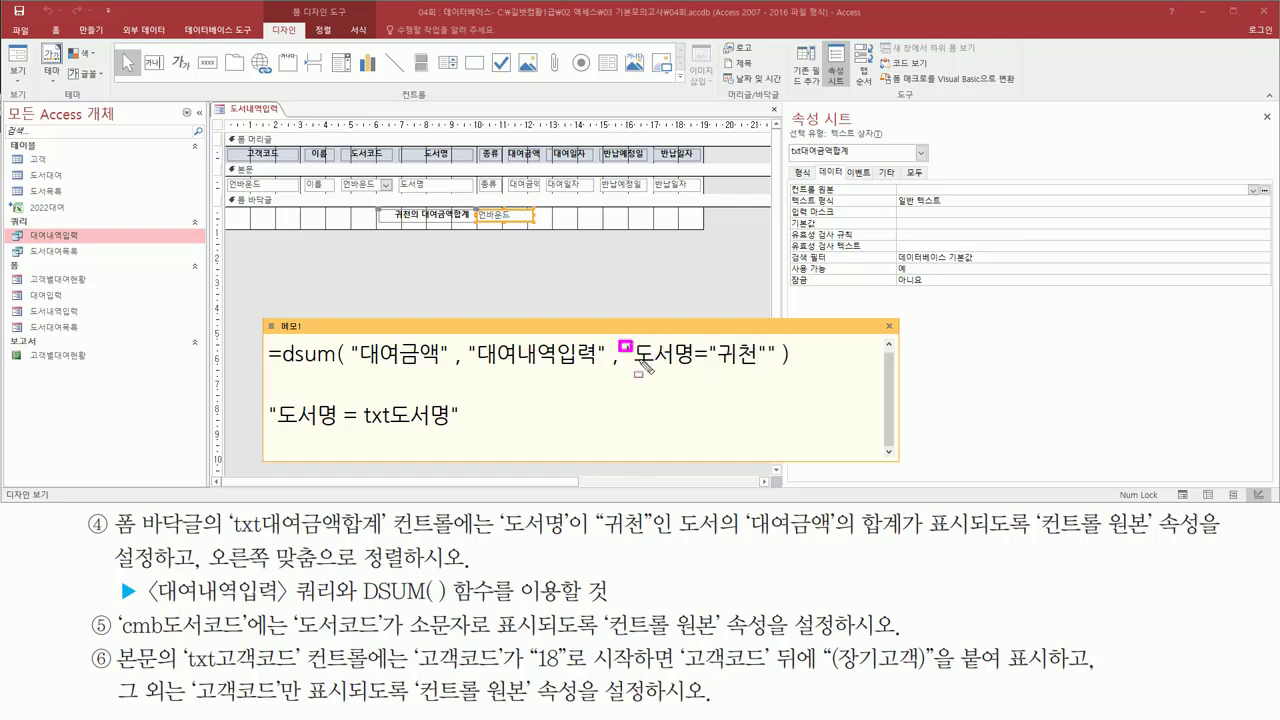
drag(767, 340, 780, 362)
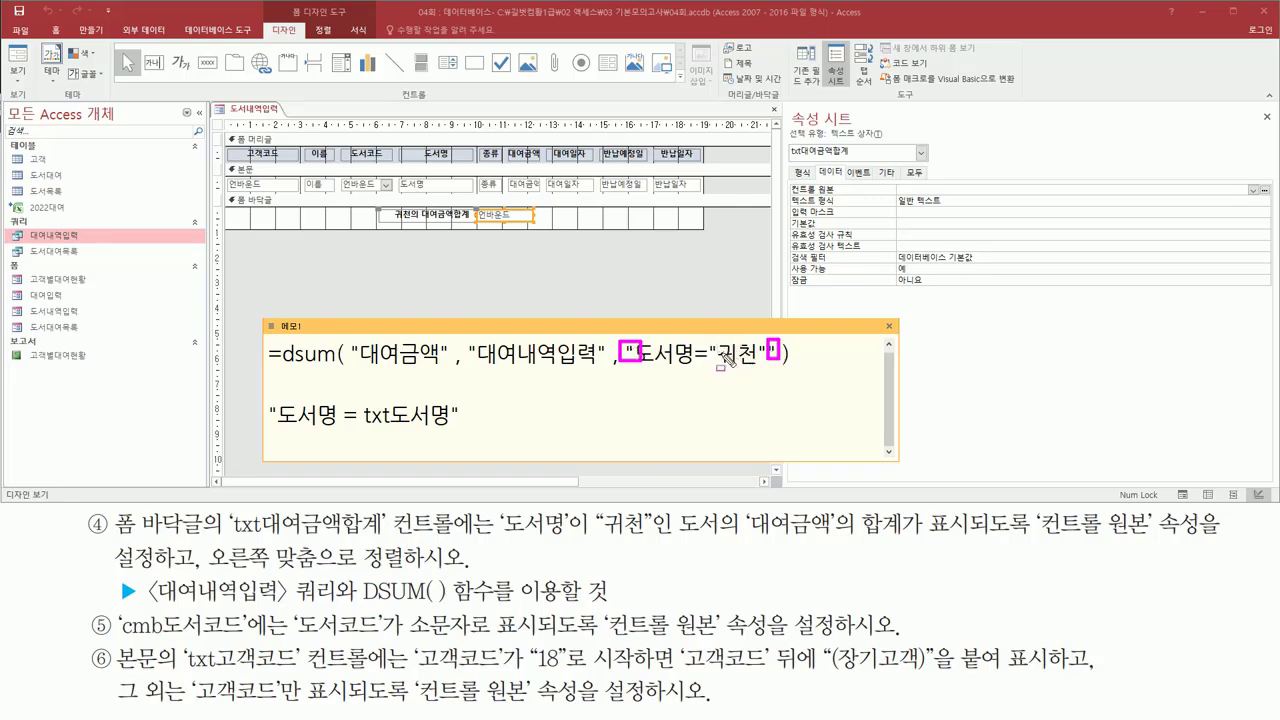
key(Escape)
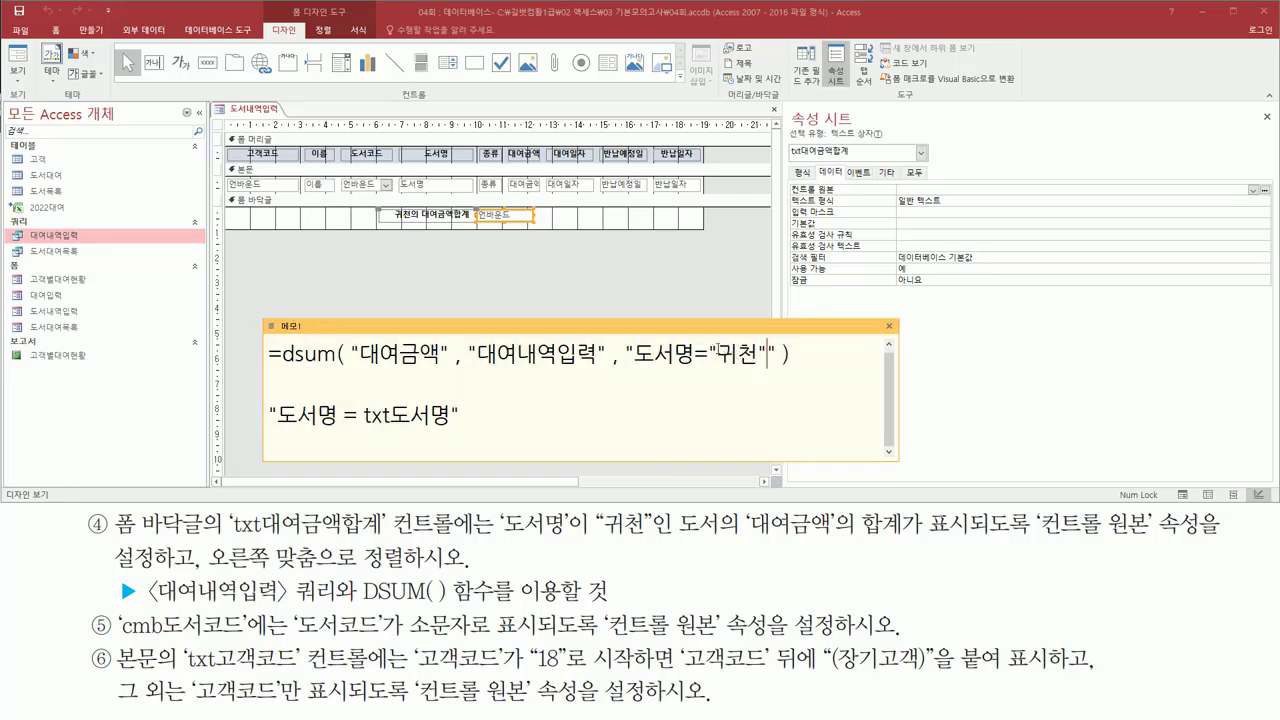
Change the quotes around 귀천 to single quotes so the memo's DSUM criterion reads "도서명='귀천'"
key(BackSpace)
text(')
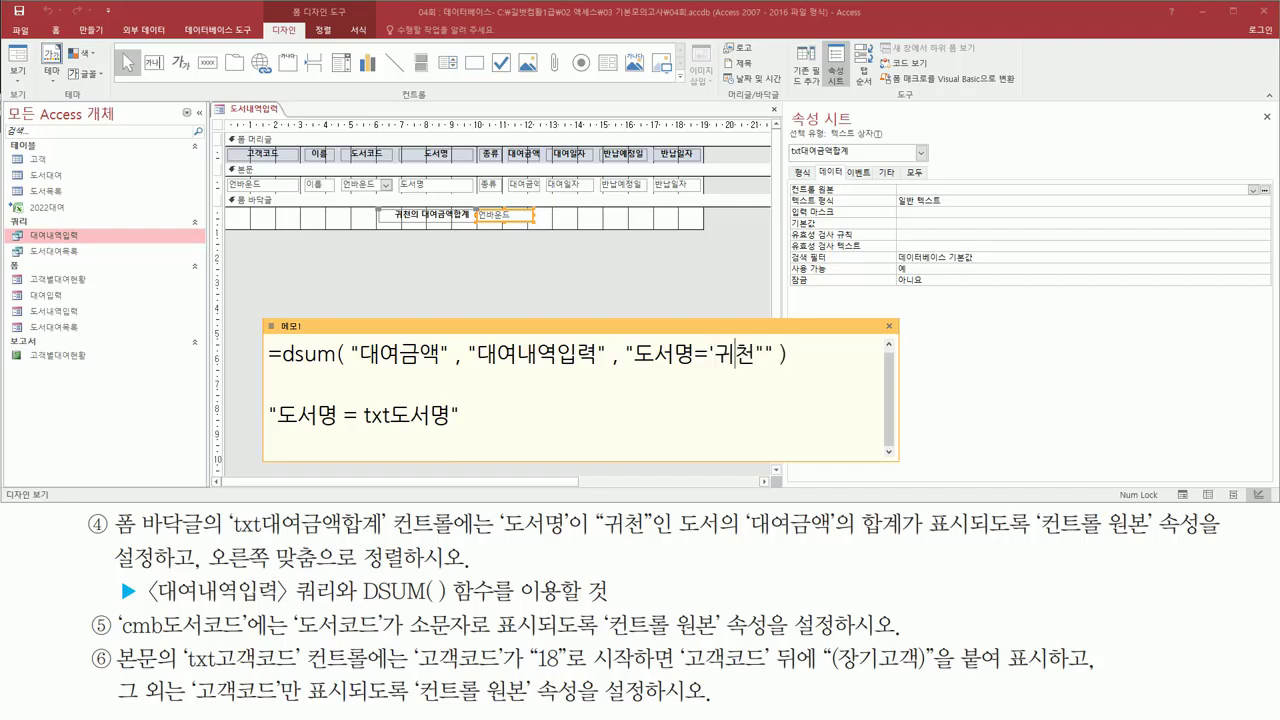
key(BackSpace)
text(')
drag(622, 370, 778, 370)
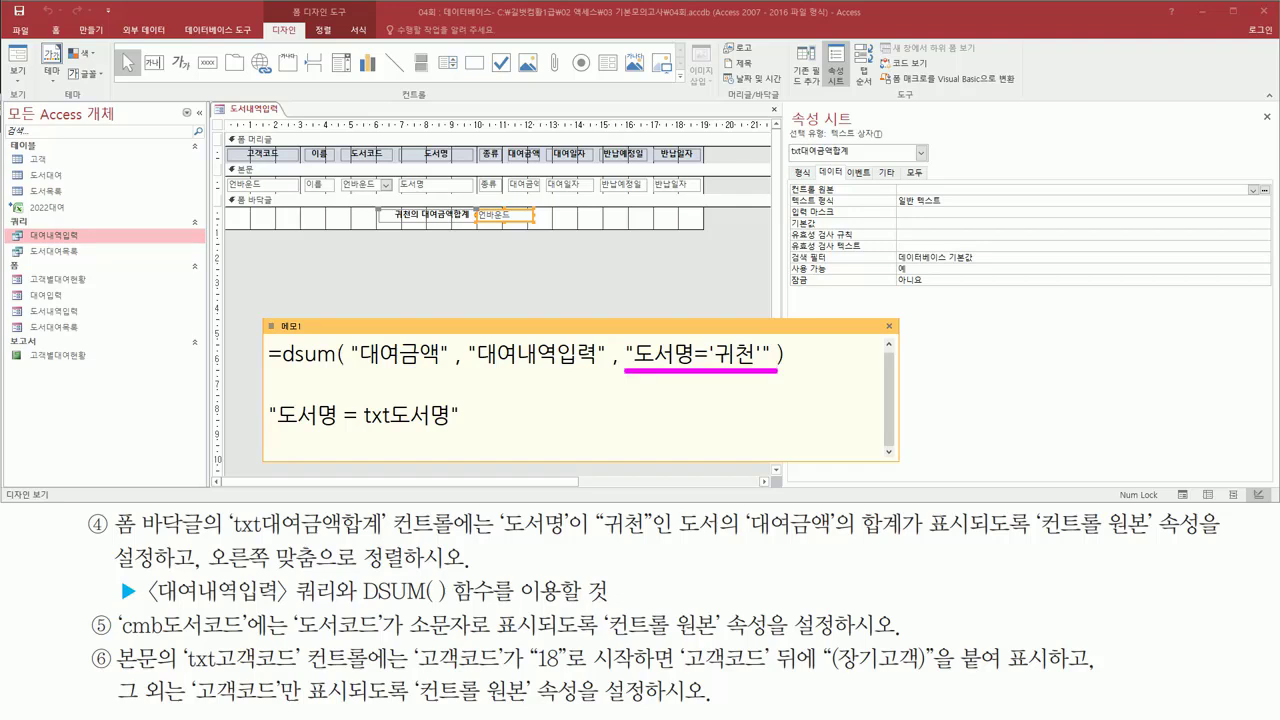
click(710, 340)
click(757, 341)
mouse_move(273, 428)
mouse_down()
mouse_move(446, 430)
mouse_move(462, 420)
mouse_move(456, 400)
mouse_up()
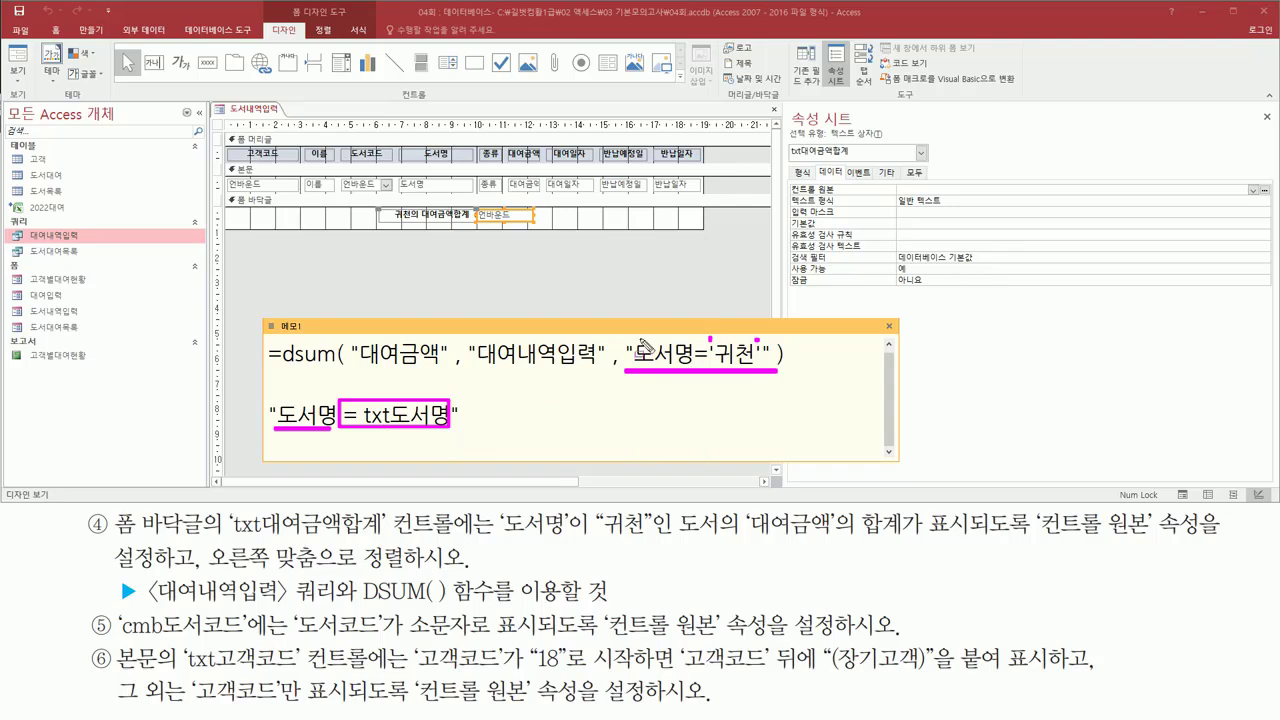
key(Escape)
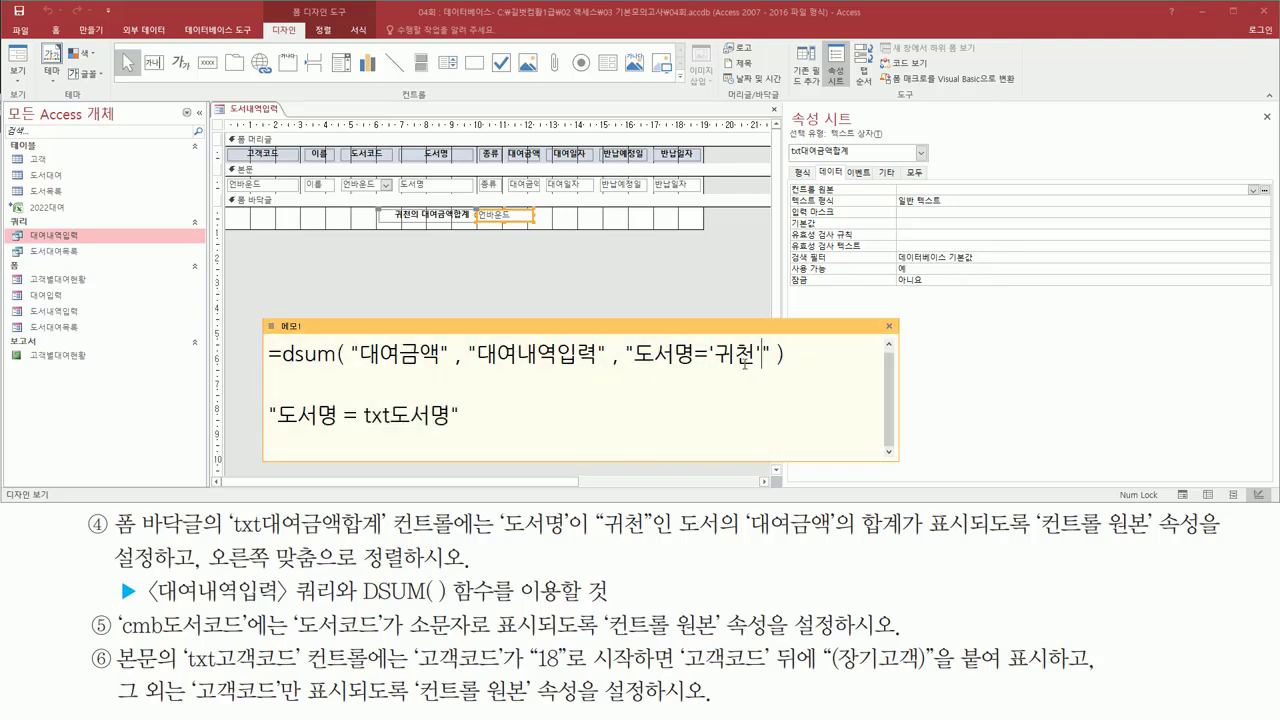
Copy the DSUM formula from the memo into txt대여금액합계's 컨트롤 원본 property as =dsum("대여금액","대여내역입력","도서명='귀천'")
mouse_move(809, 359)
mouse_down()
mouse_move(123, 374)
mouse_move(259, 339)
mouse_move(257, 391)
mouse_up()
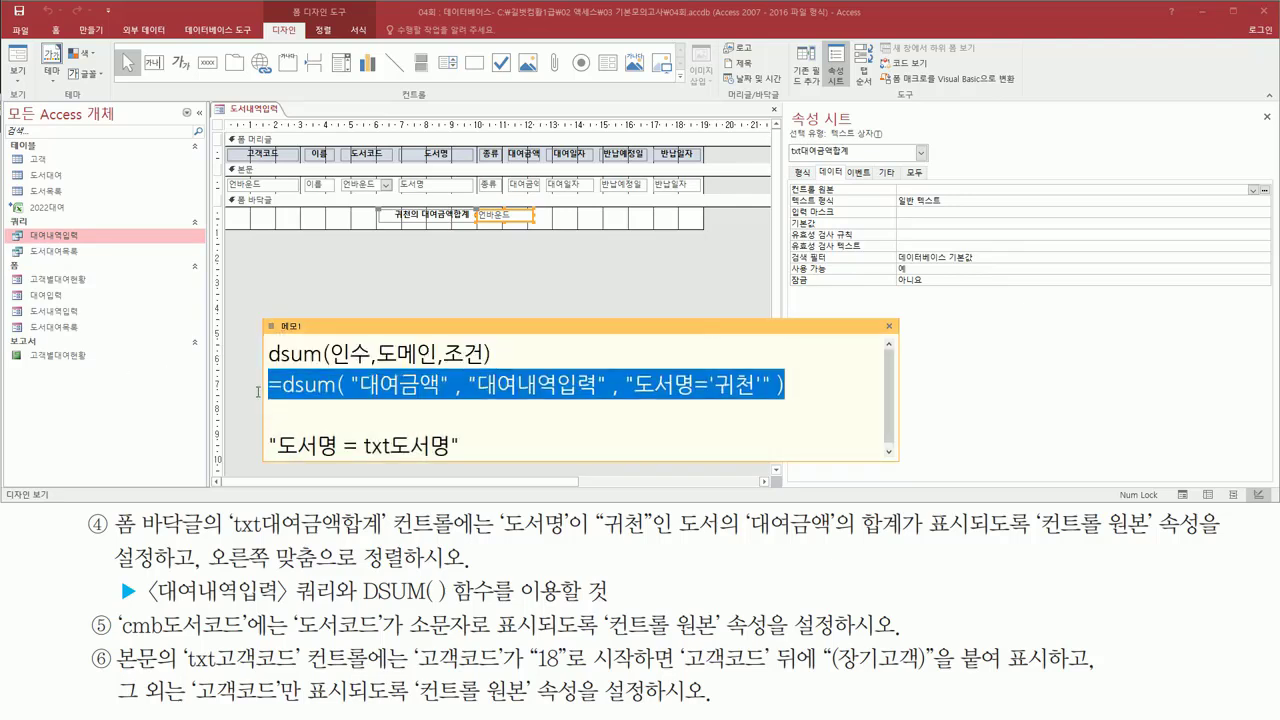
click(466, 415)
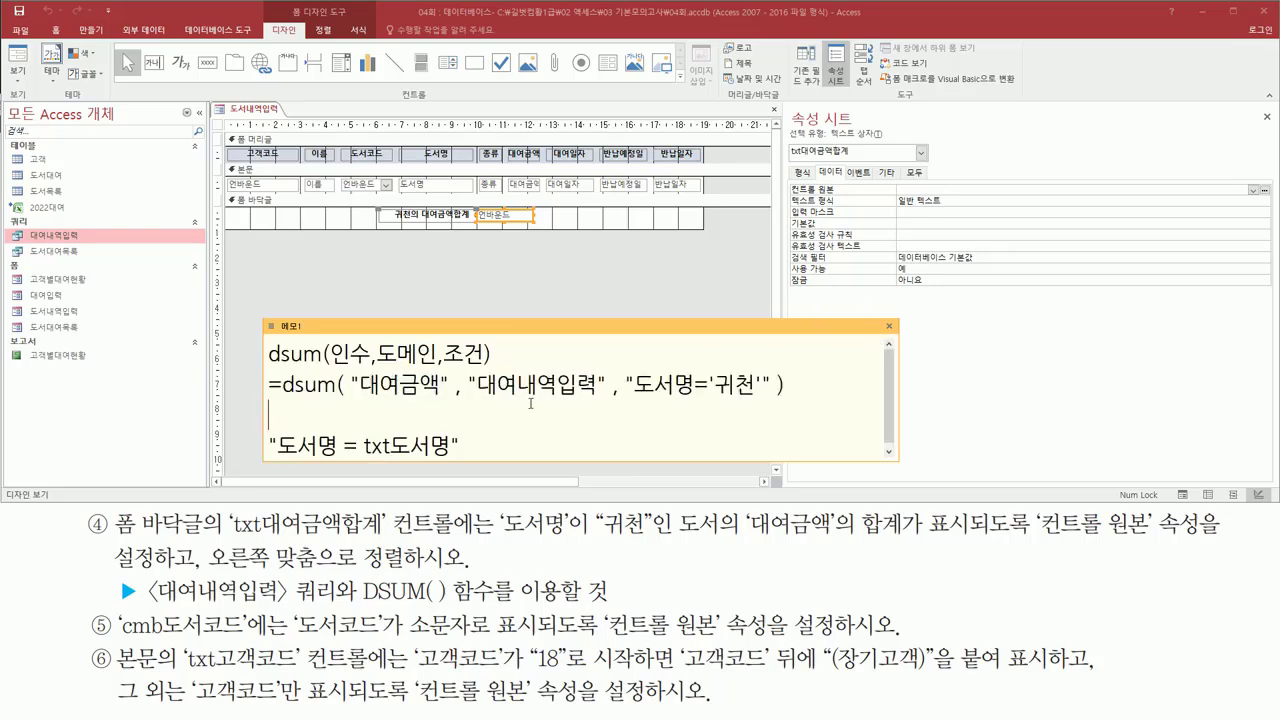
click(940, 190)
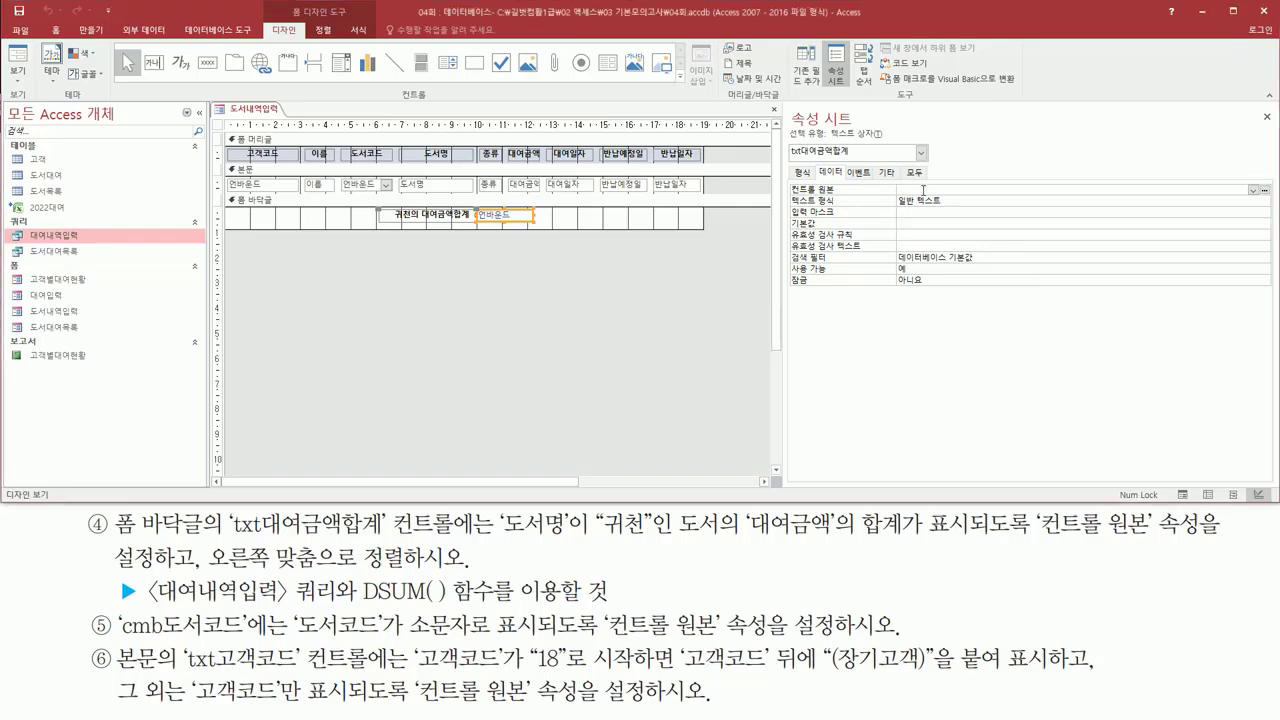
text(=dsum("대여금액","대여내역입력","도서명='귀천'"))
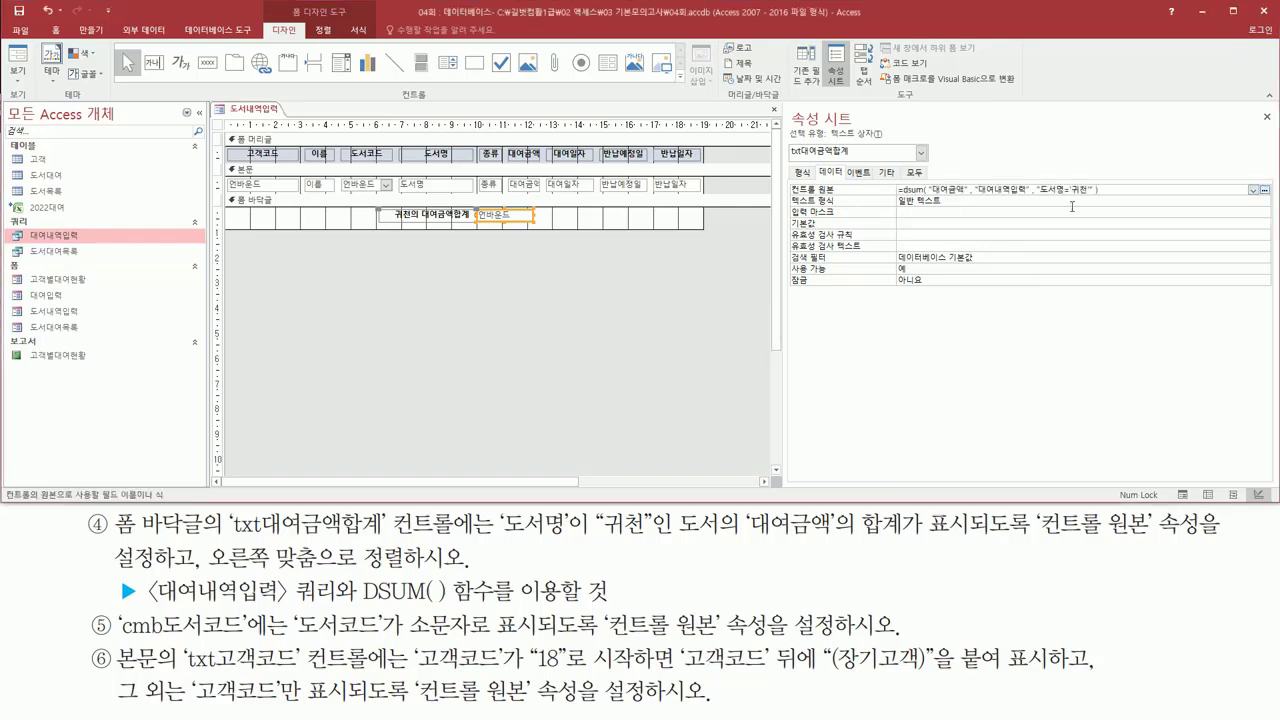
click(1077, 203)
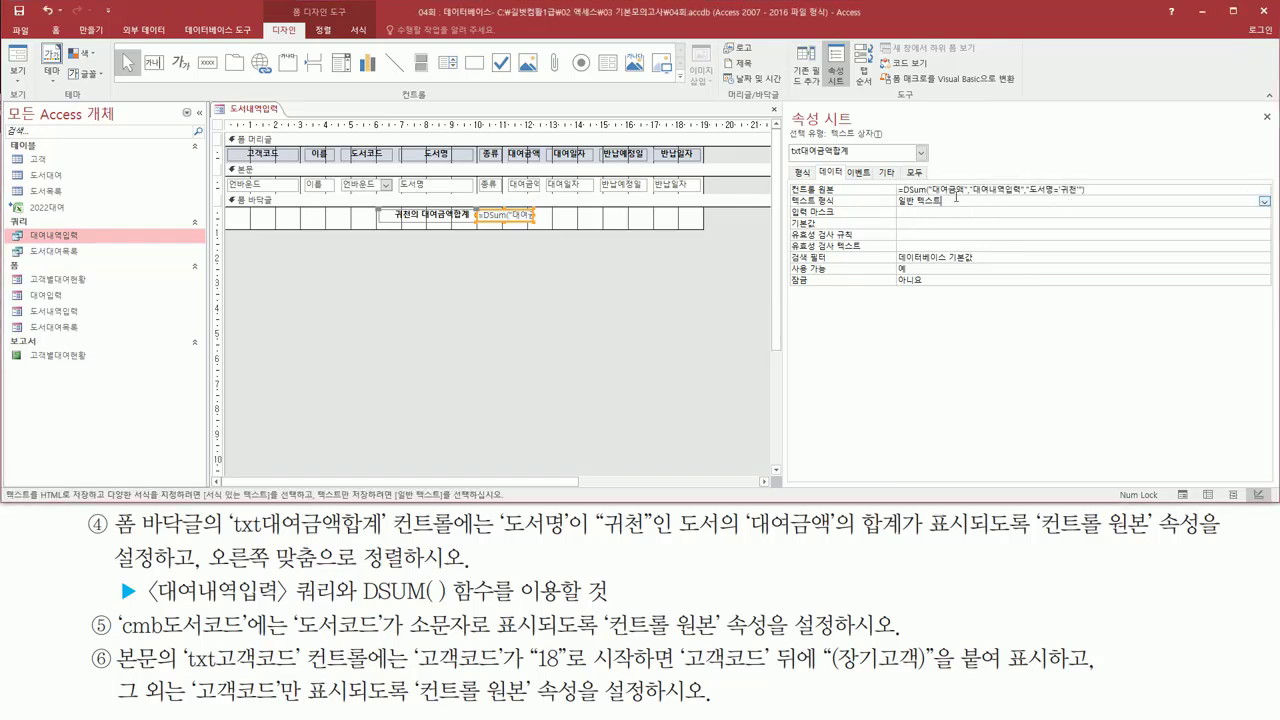
drag(1036, 541, 1153, 540)
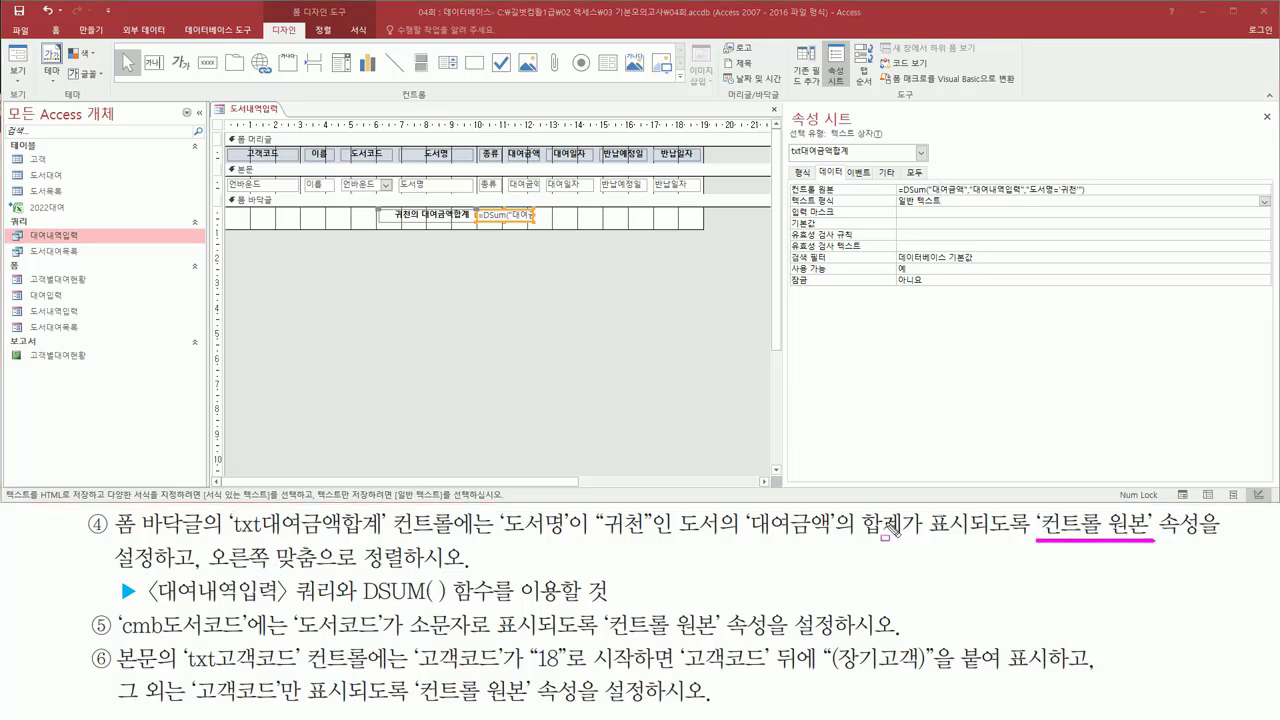
mouse_move(200, 534)
mouse_down()
mouse_move(200, 566)
mouse_move(318, 571)
mouse_up()
click(212, 569)
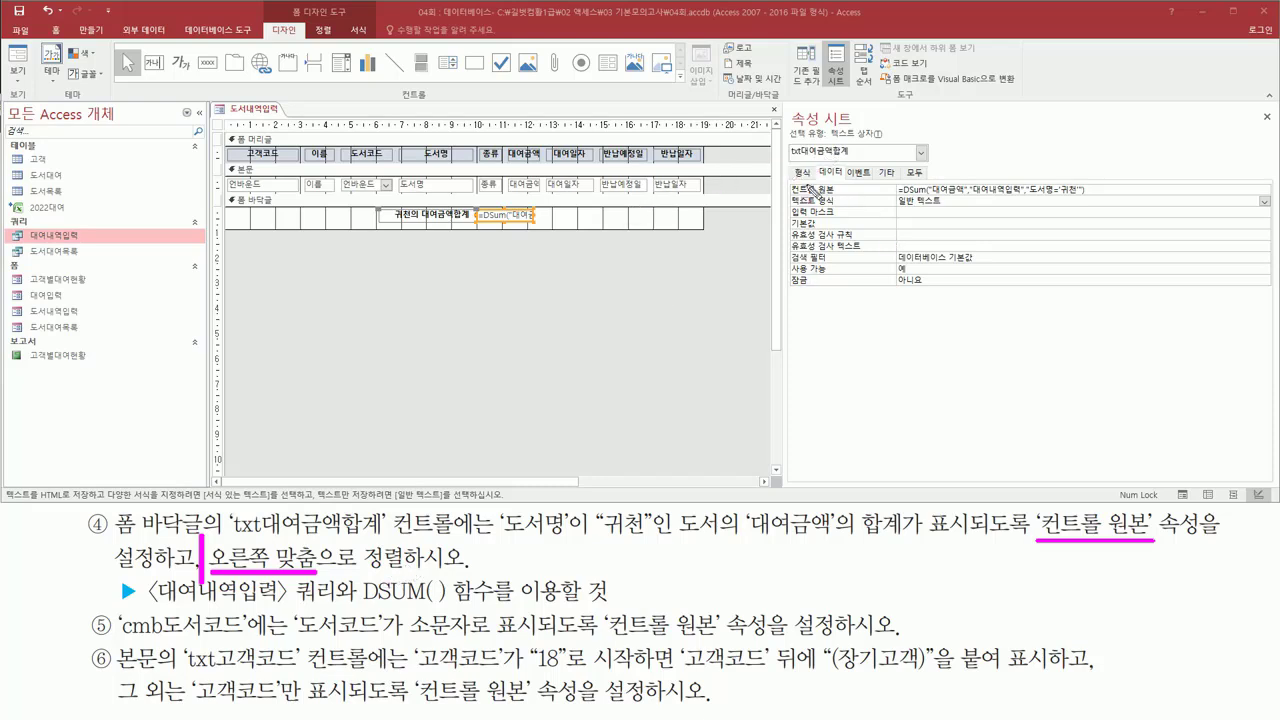
drag(789, 163, 820, 181)
key(Escape)
Set the 텍스트 맞춤 property of txt대여금액합계 to 오른쪽
click(804, 173)
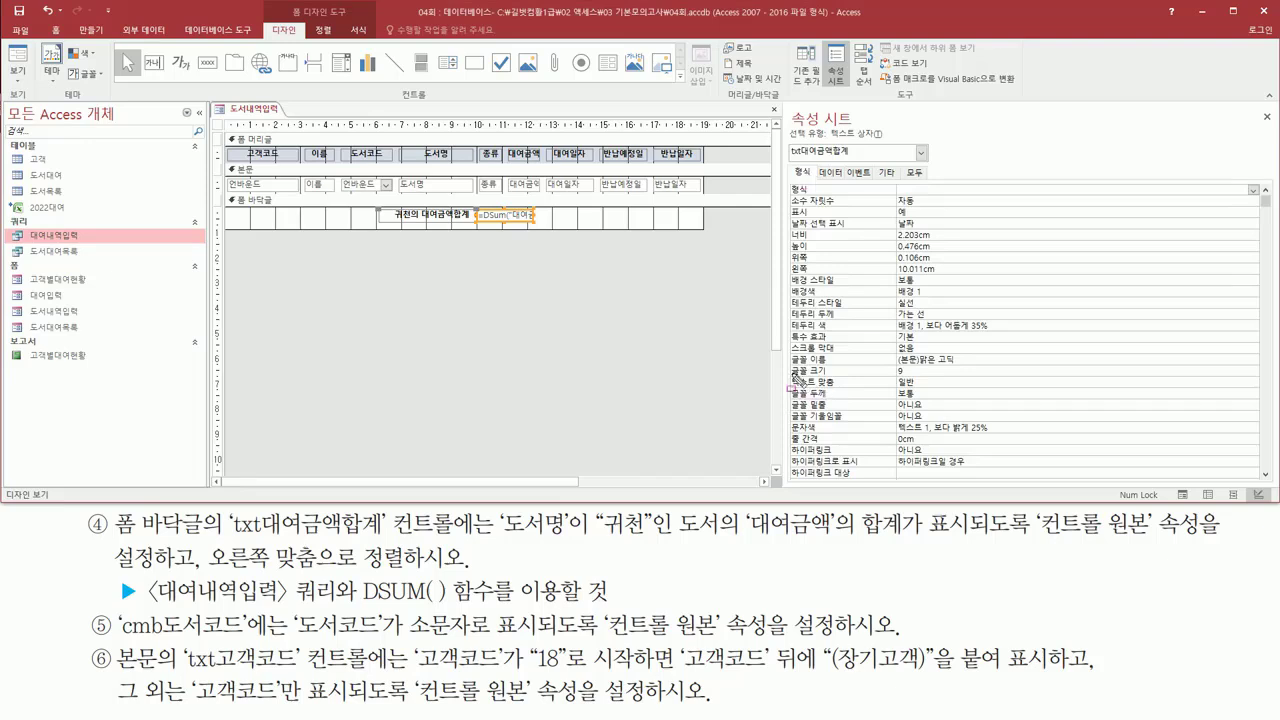
drag(790, 372, 921, 390)
key(Escape)
click(935, 382)
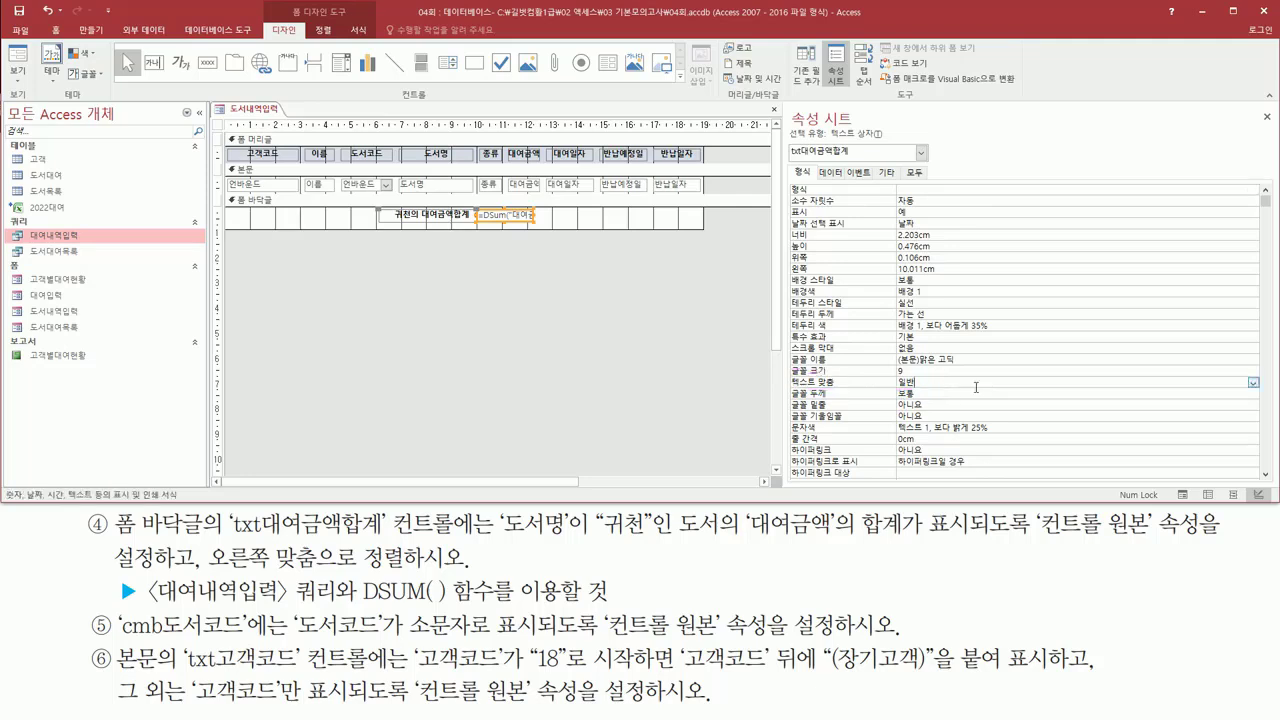
click(1253, 383)
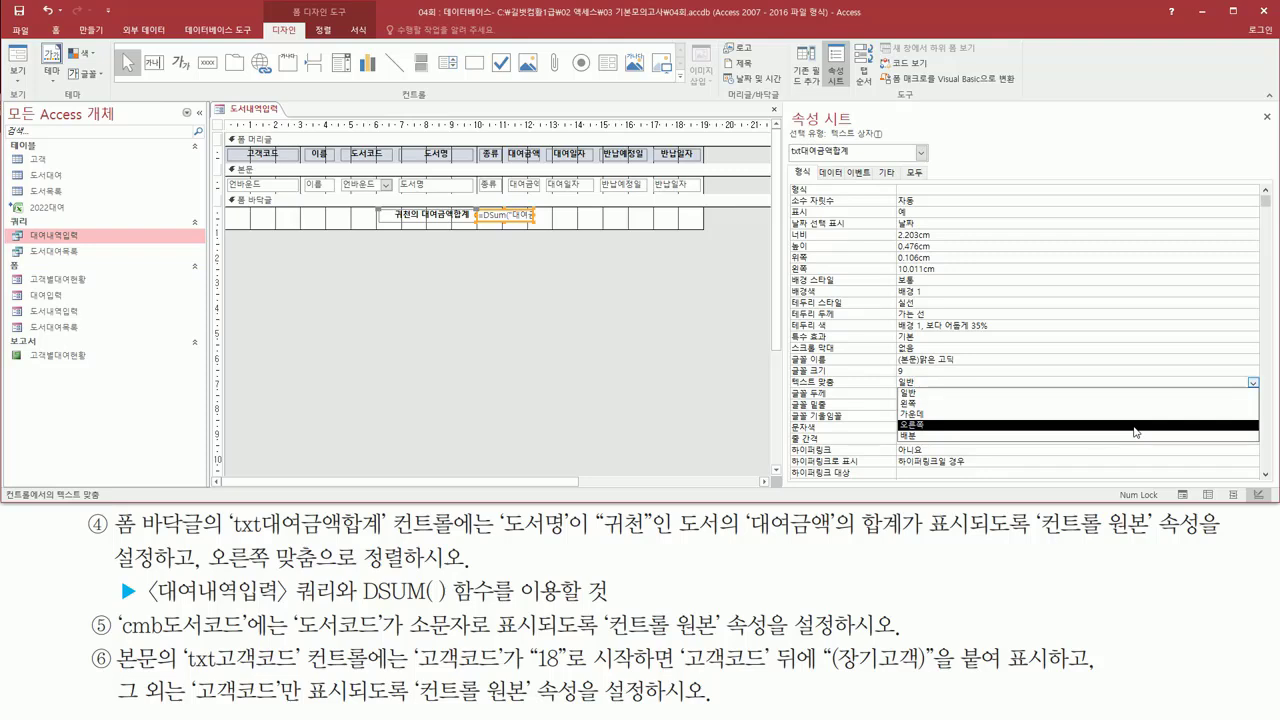
click(1136, 426)
drag(793, 372, 938, 394)
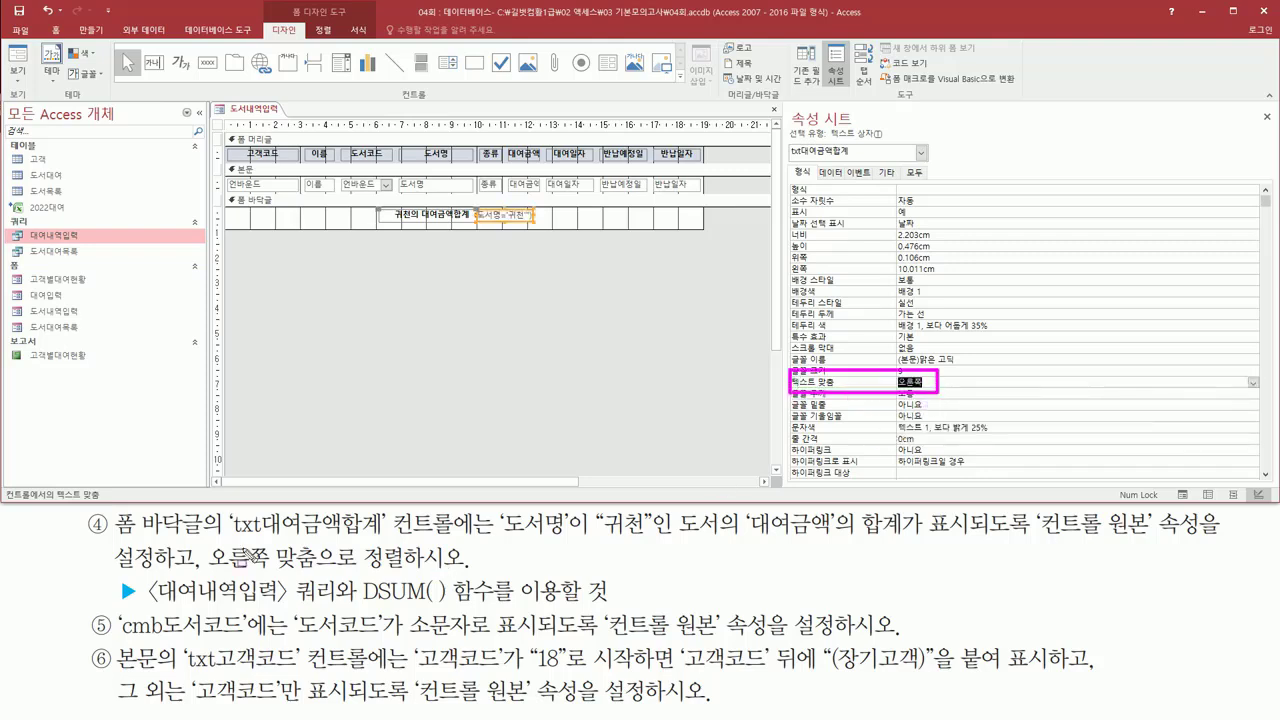
mouse_move(204, 538)
mouse_down()
mouse_move(232, 576)
mouse_move(410, 572)
mouse_up()
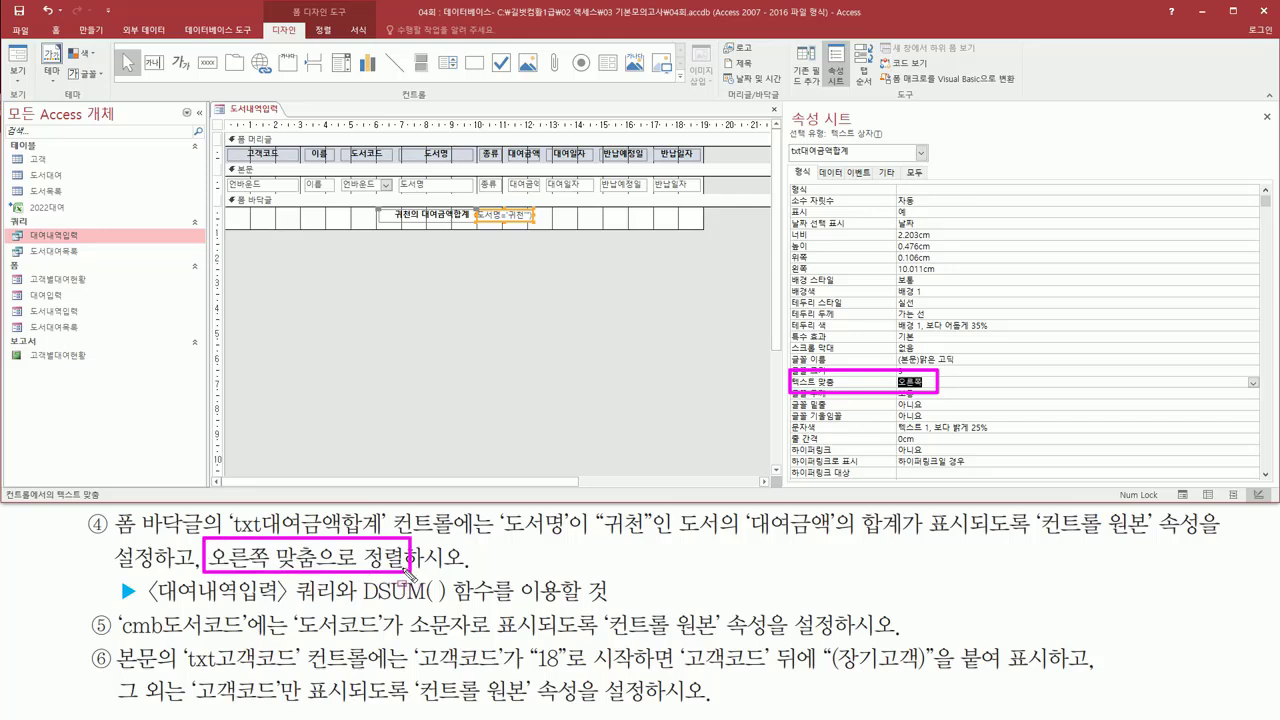
key(Escape)
Switch the 도서내역입력 form to Form View and check the 귀천 rental total in the footer
click(380, 312)
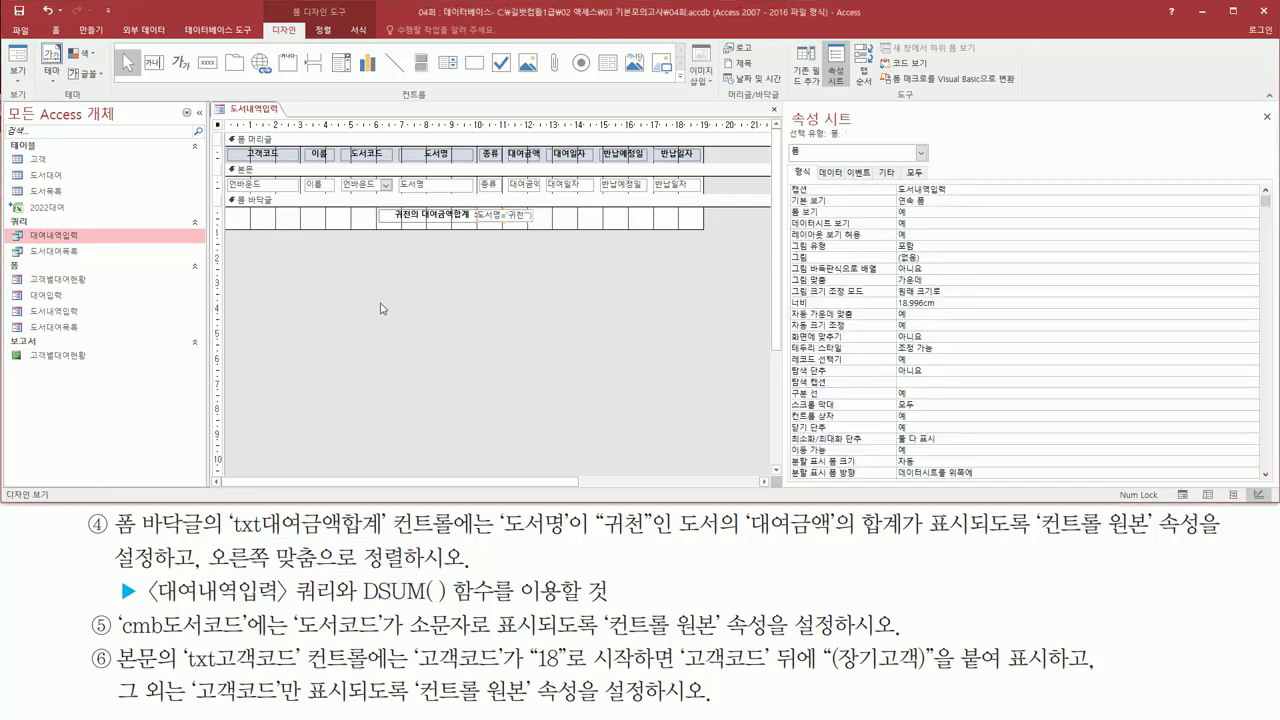
right_click(256, 113)
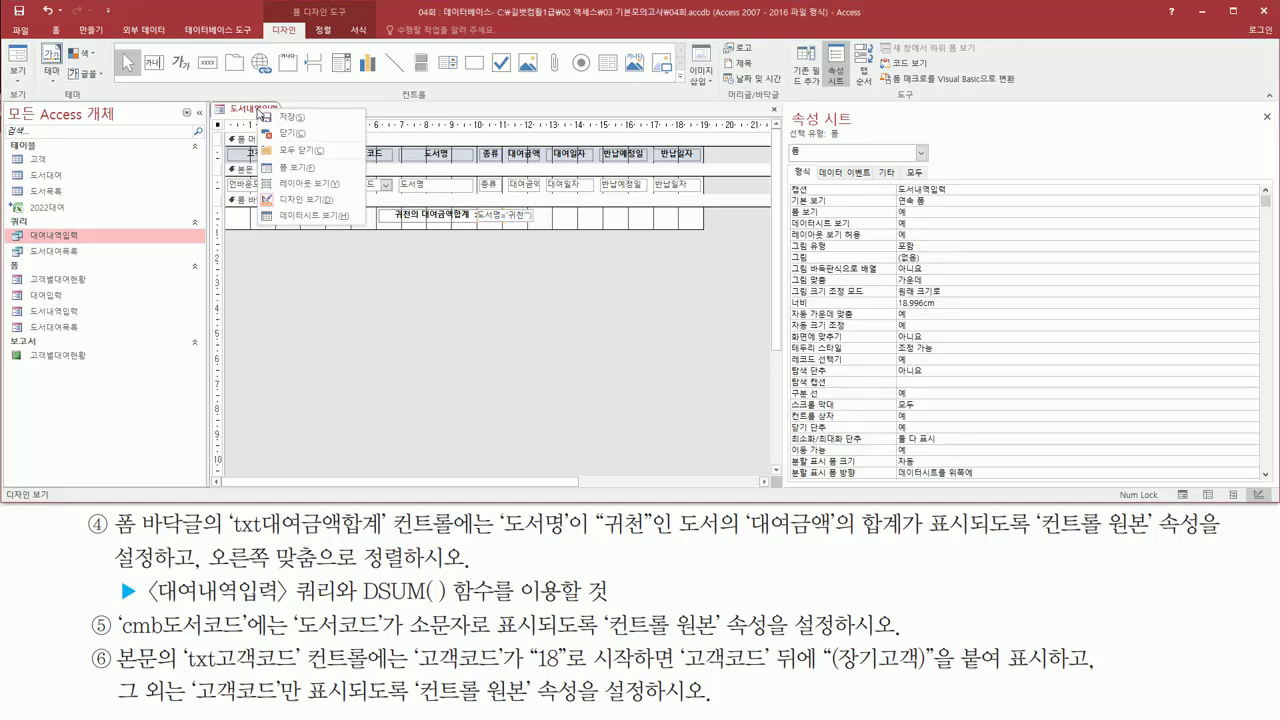
click(307, 170)
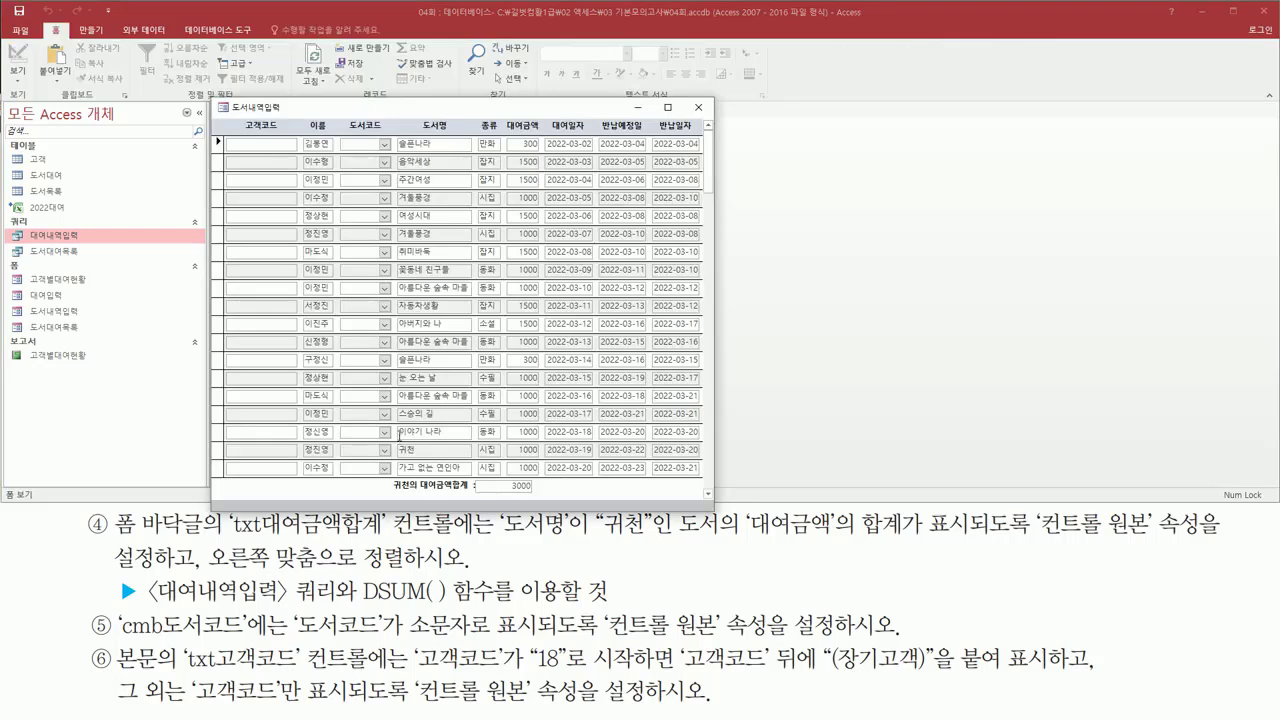
mouse_move(505, 492)
mouse_down()
mouse_move(536, 492)
mouse_move(539, 478)
mouse_up()
key(Escape)
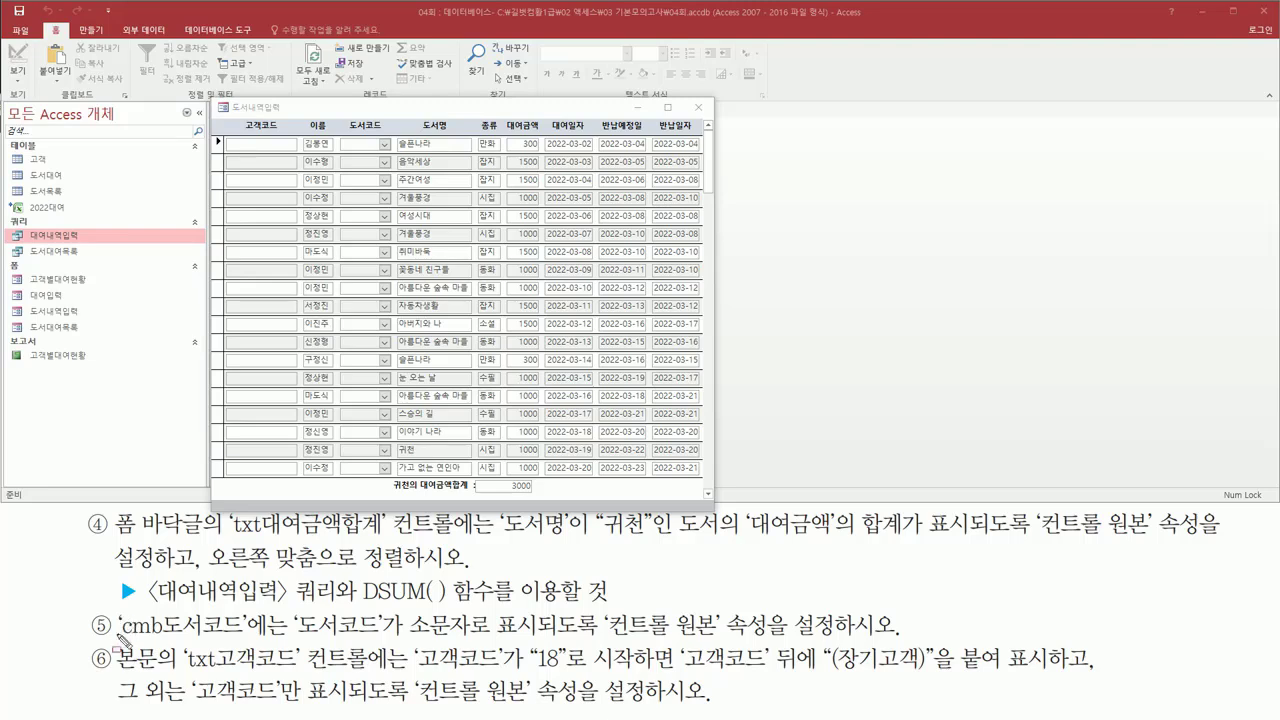
drag(117, 630, 228, 634)
key(ctrl+z)
drag(116, 609, 248, 636)
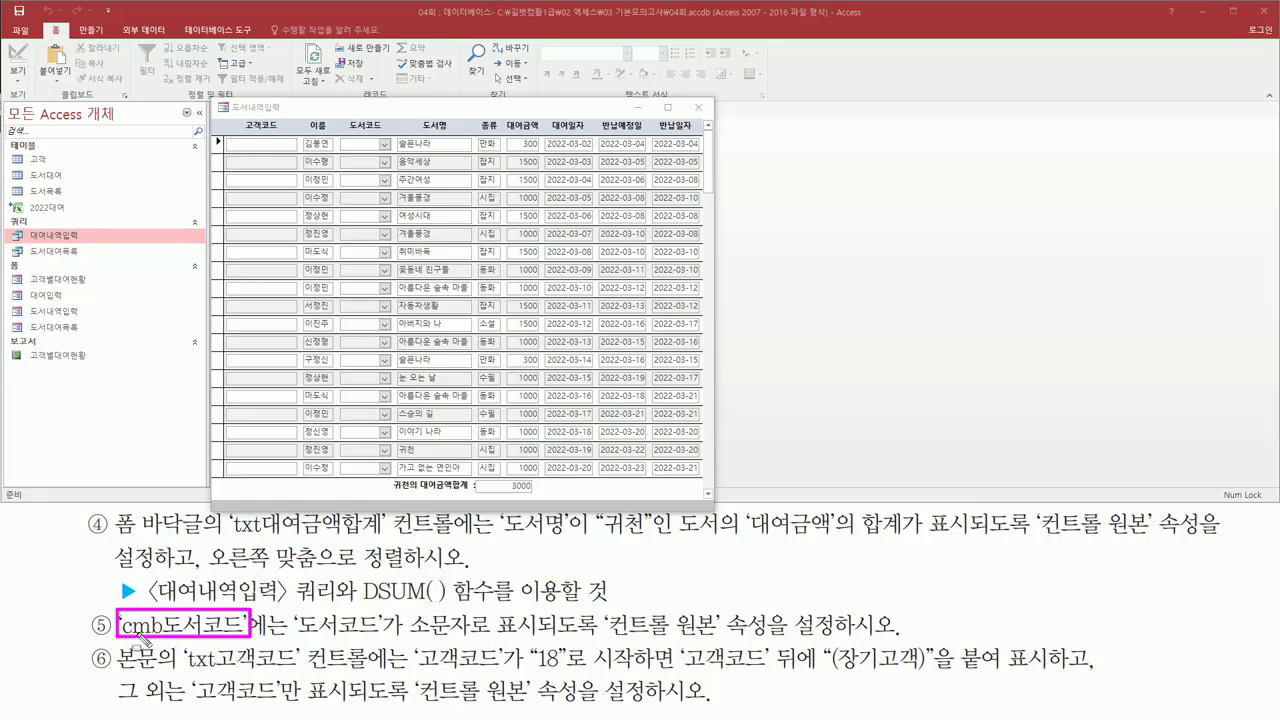
drag(119, 612, 164, 640)
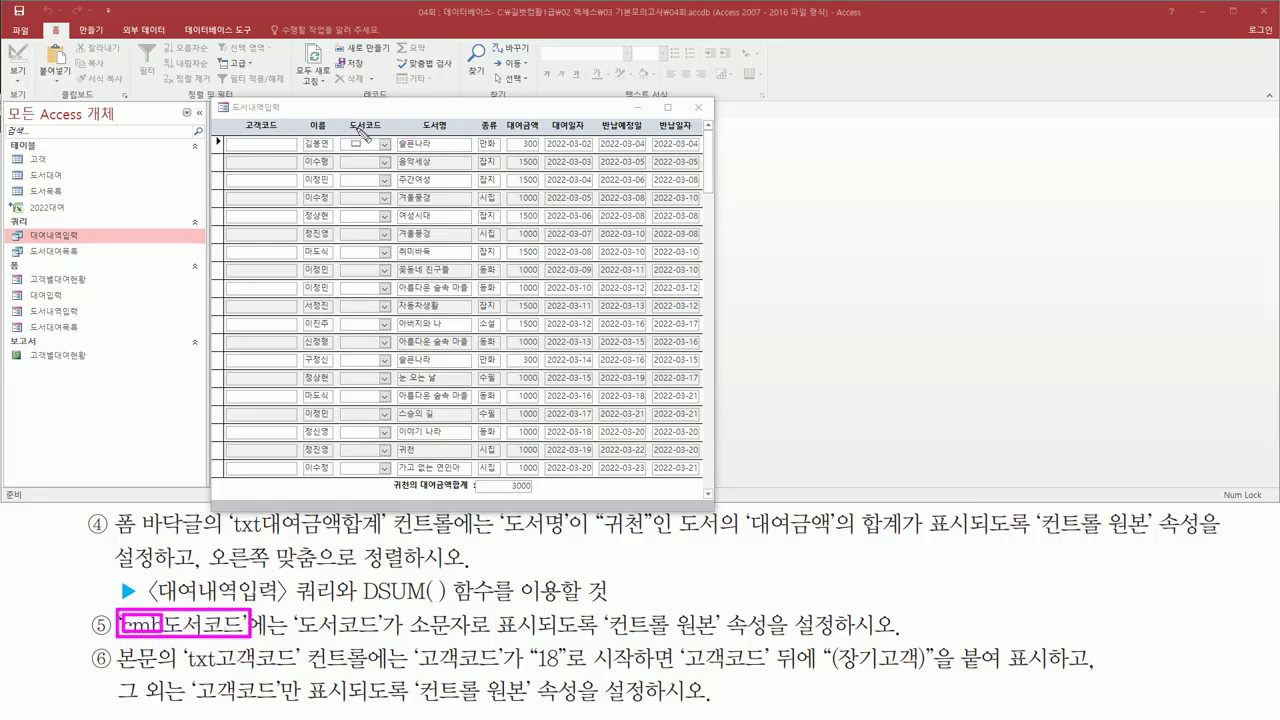
drag(343, 134, 400, 486)
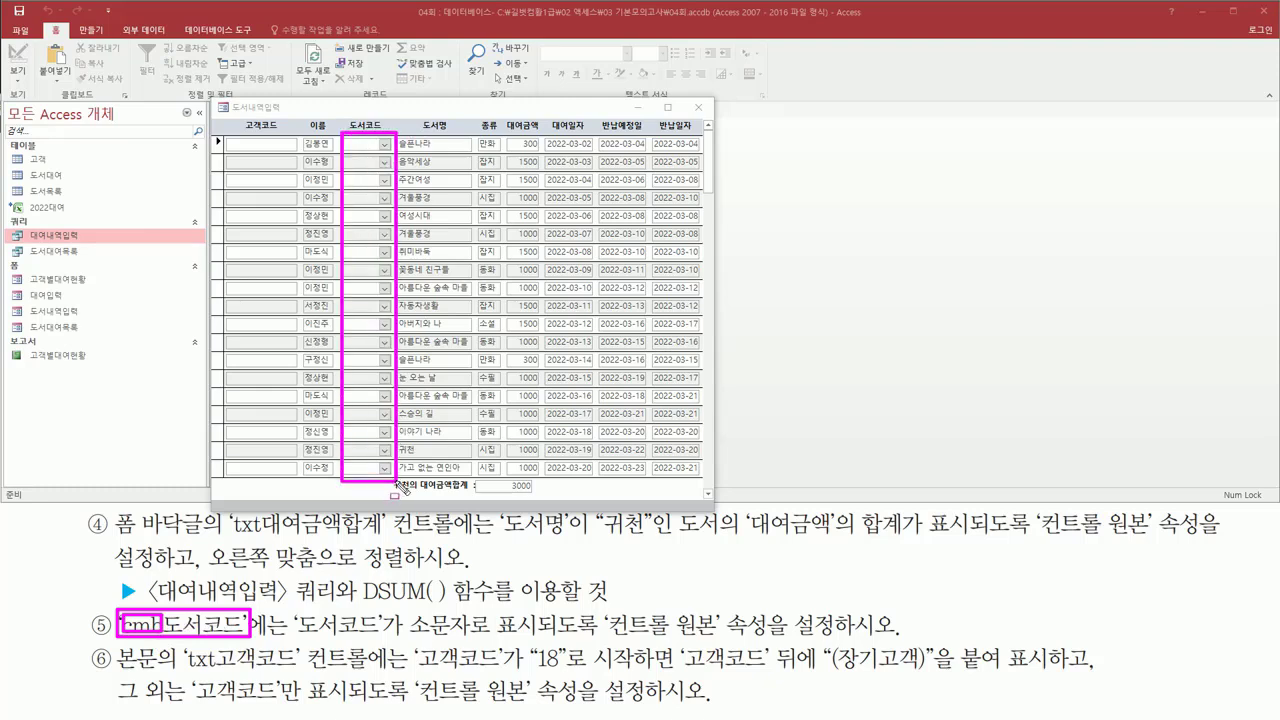
mouse_move(347, 115)
mouse_down()
mouse_move(386, 132)
mouse_move(373, 147)
mouse_move(389, 155)
mouse_up()
key(e)
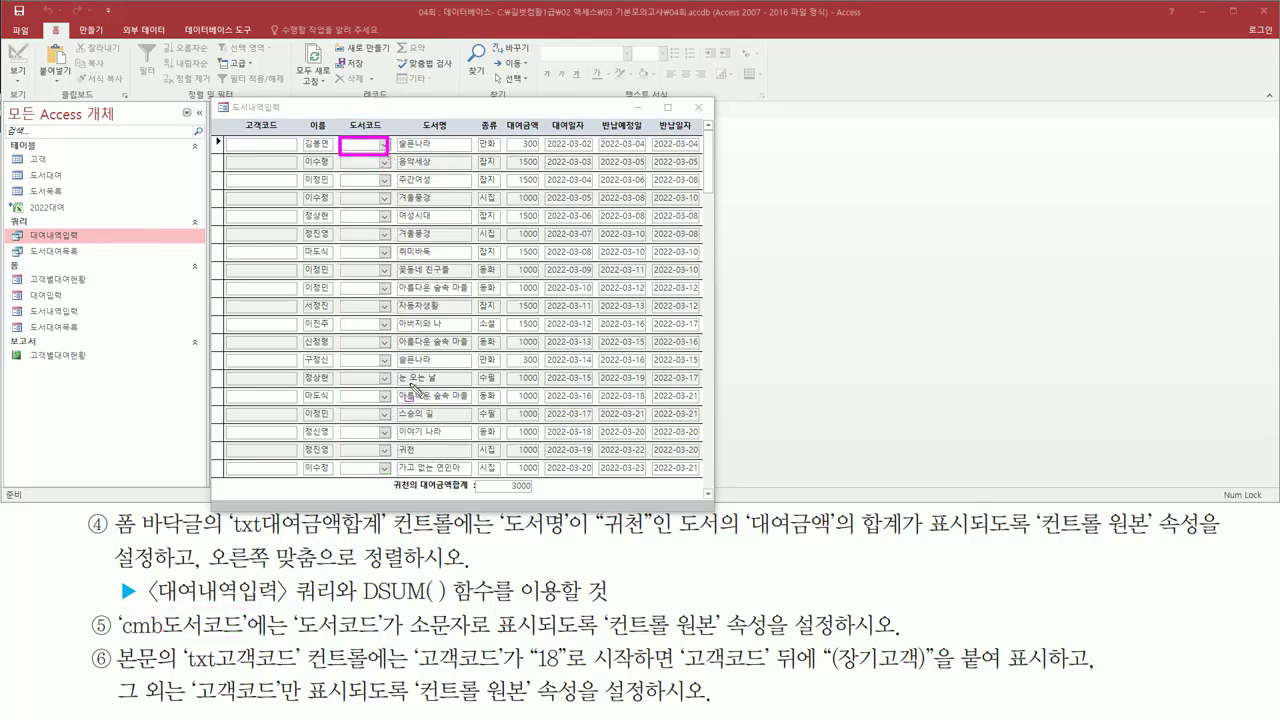
mouse_move(300, 636)
mouse_down()
mouse_move(372, 637)
mouse_move(422, 612)
mouse_move(540, 655)
mouse_move(549, 645)
mouse_up()
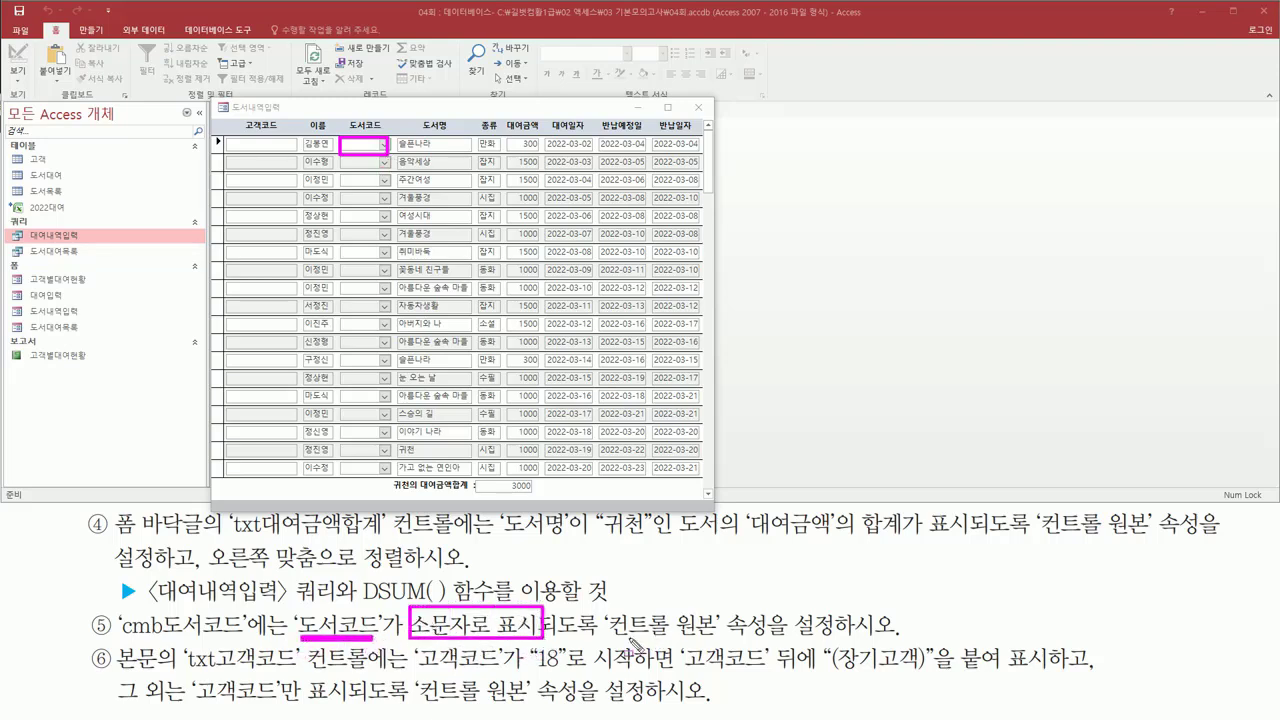
drag(628, 637, 730, 636)
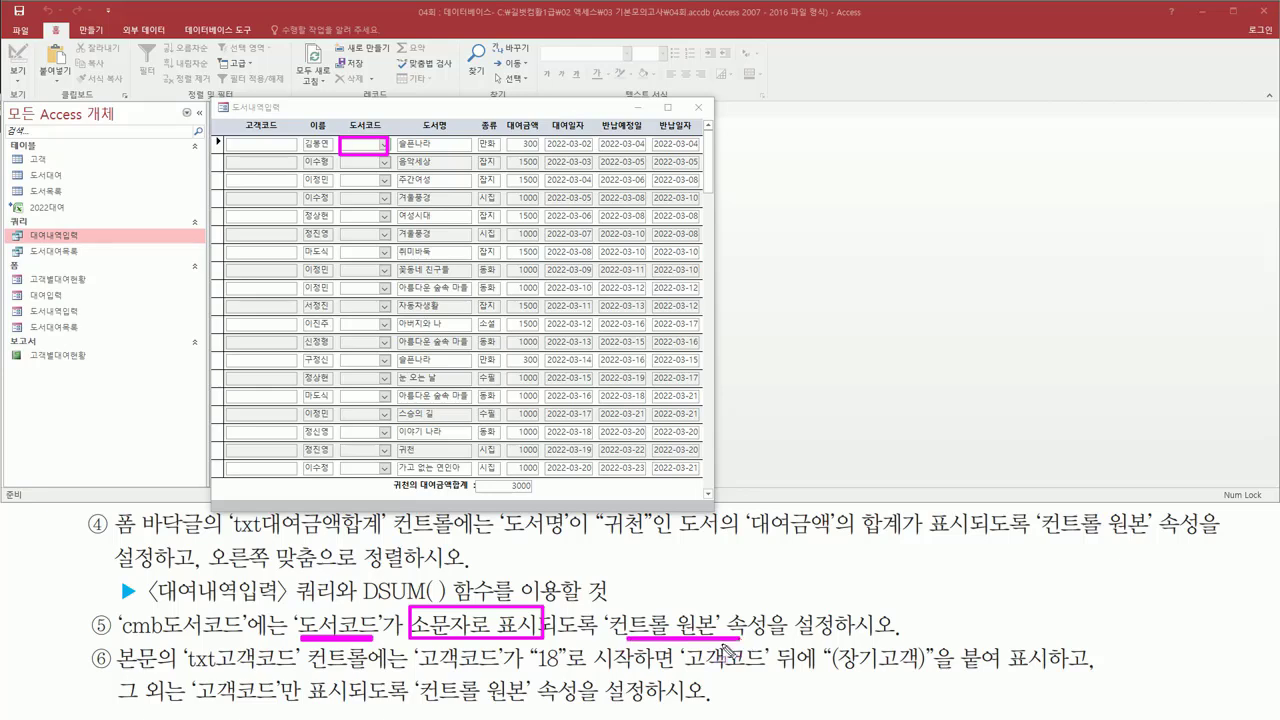
key(Escape)
Return the 도서내역입력 form to Design View and select the cmb도서코드 combo box in the detail section
right_click(252, 111)
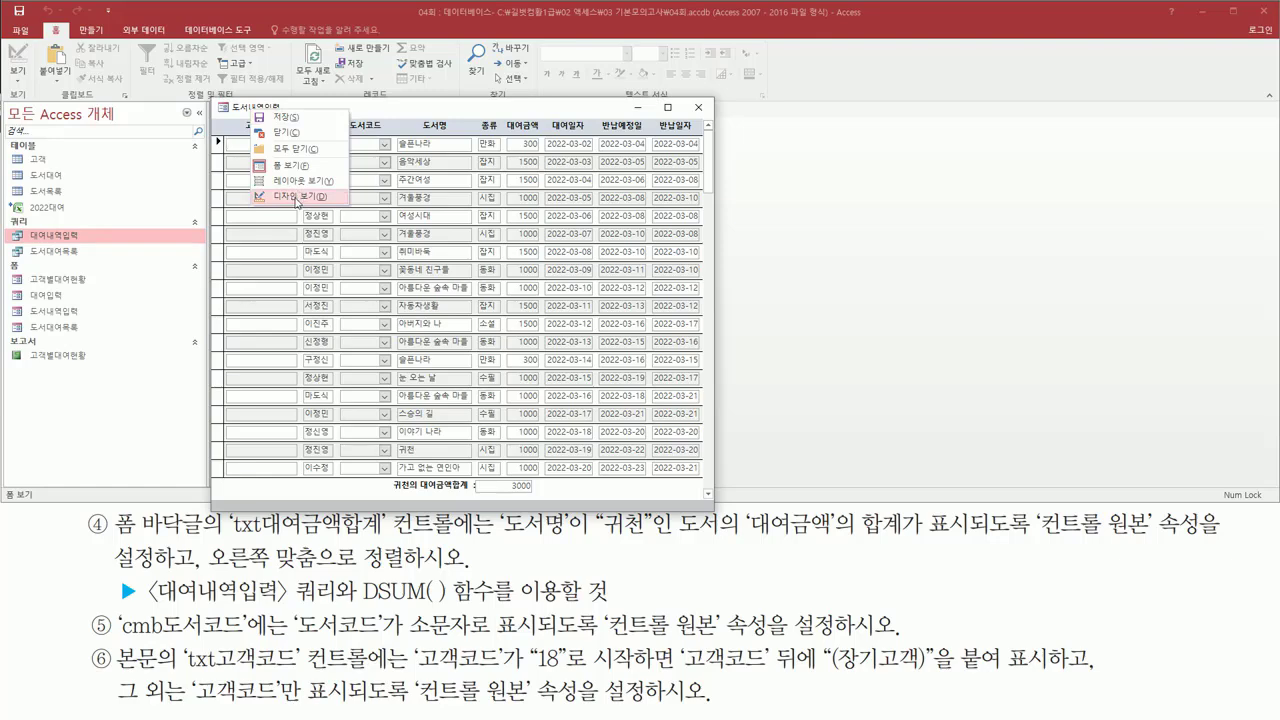
click(297, 198)
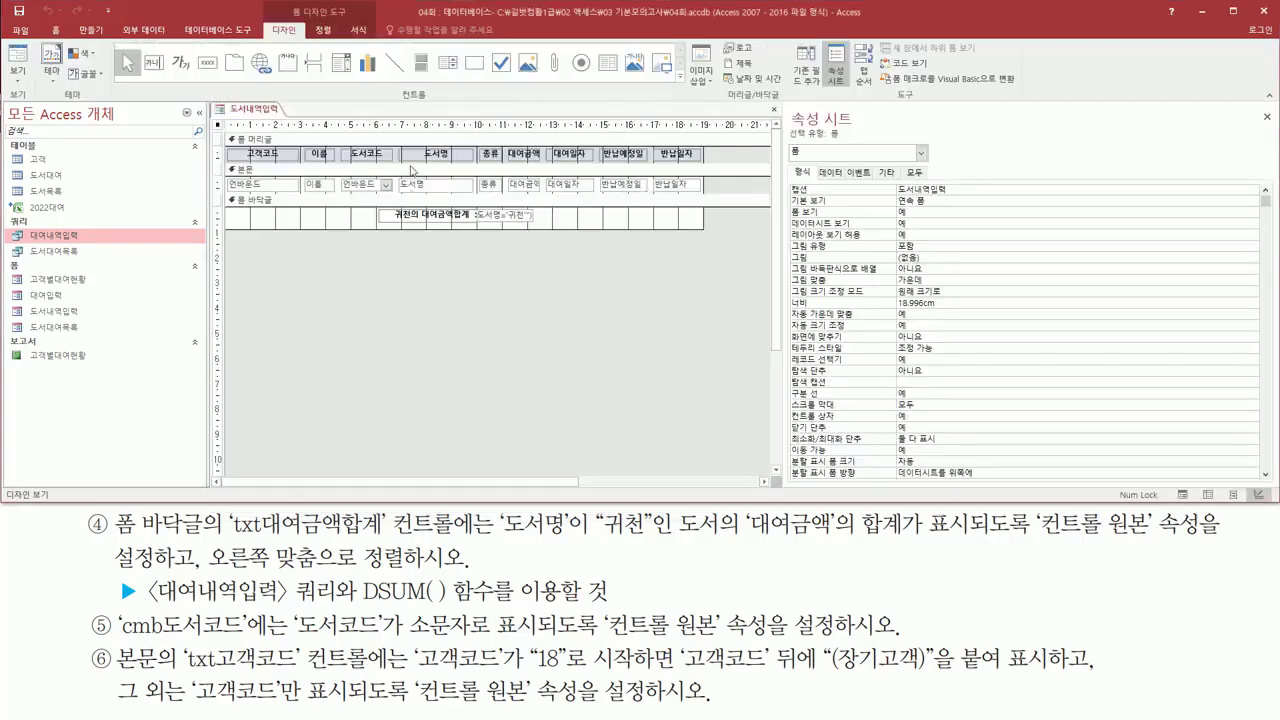
click(352, 187)
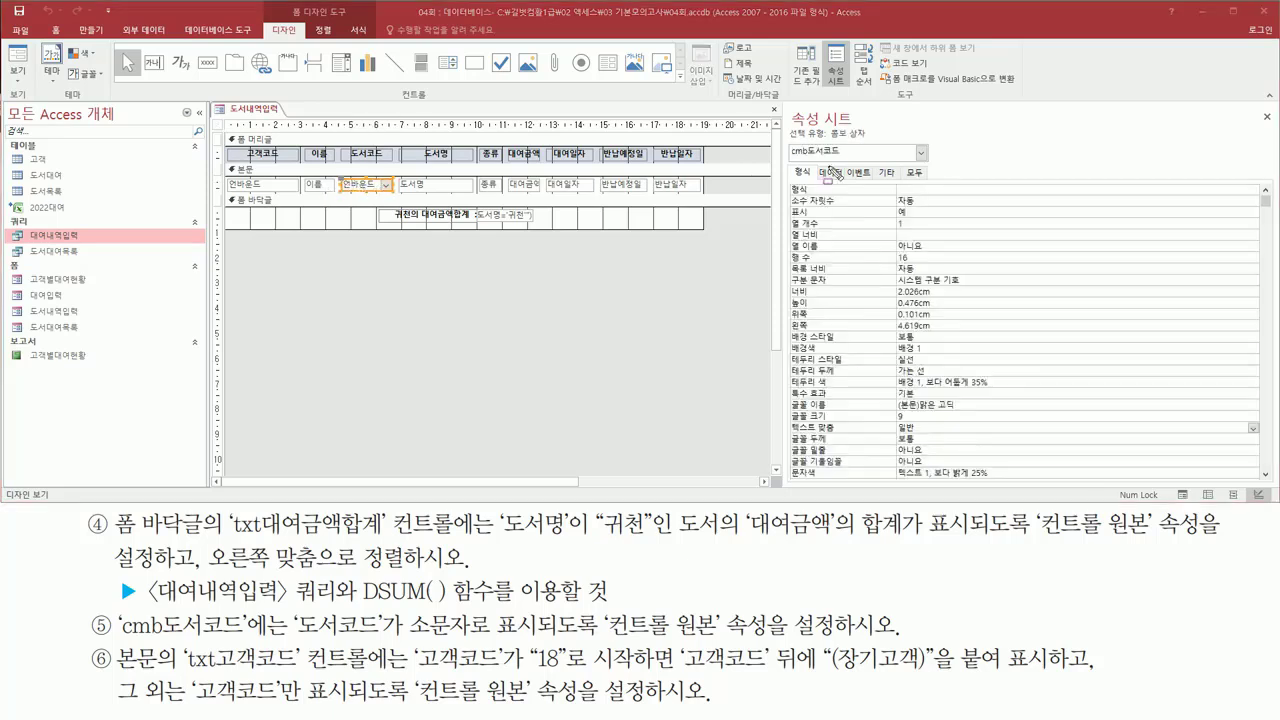
drag(790, 157, 838, 156)
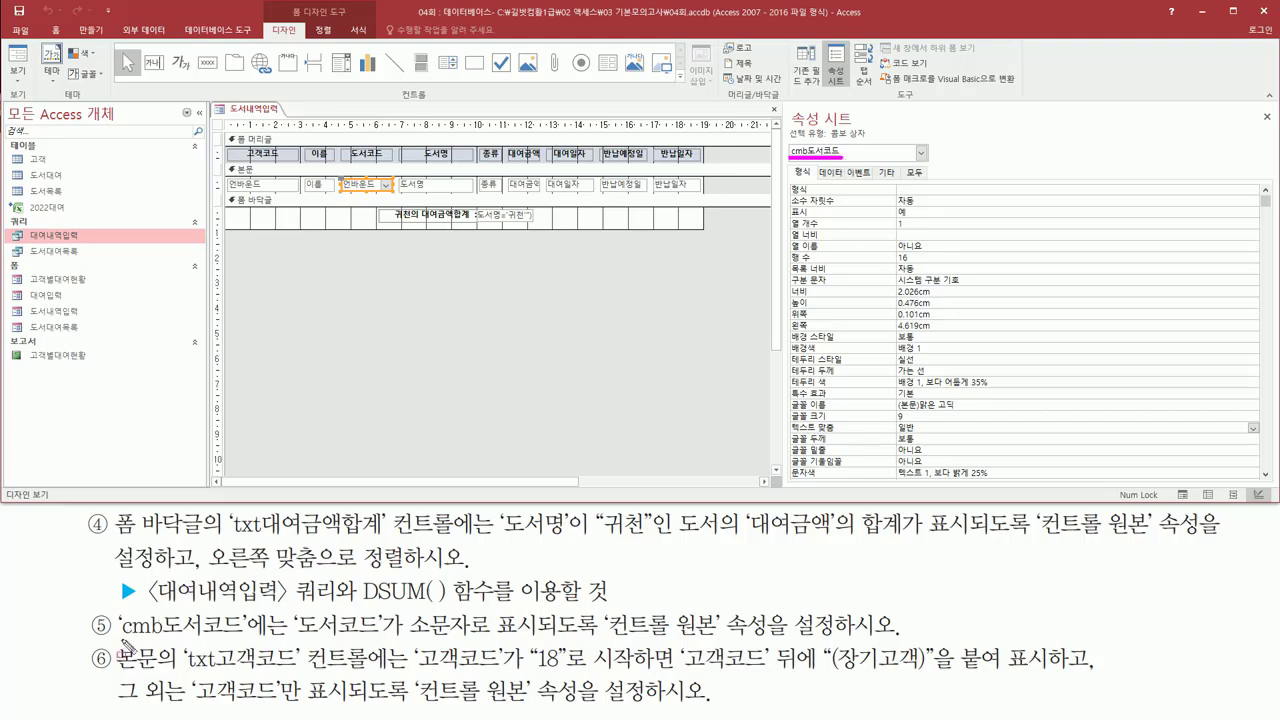
drag(120, 636, 243, 638)
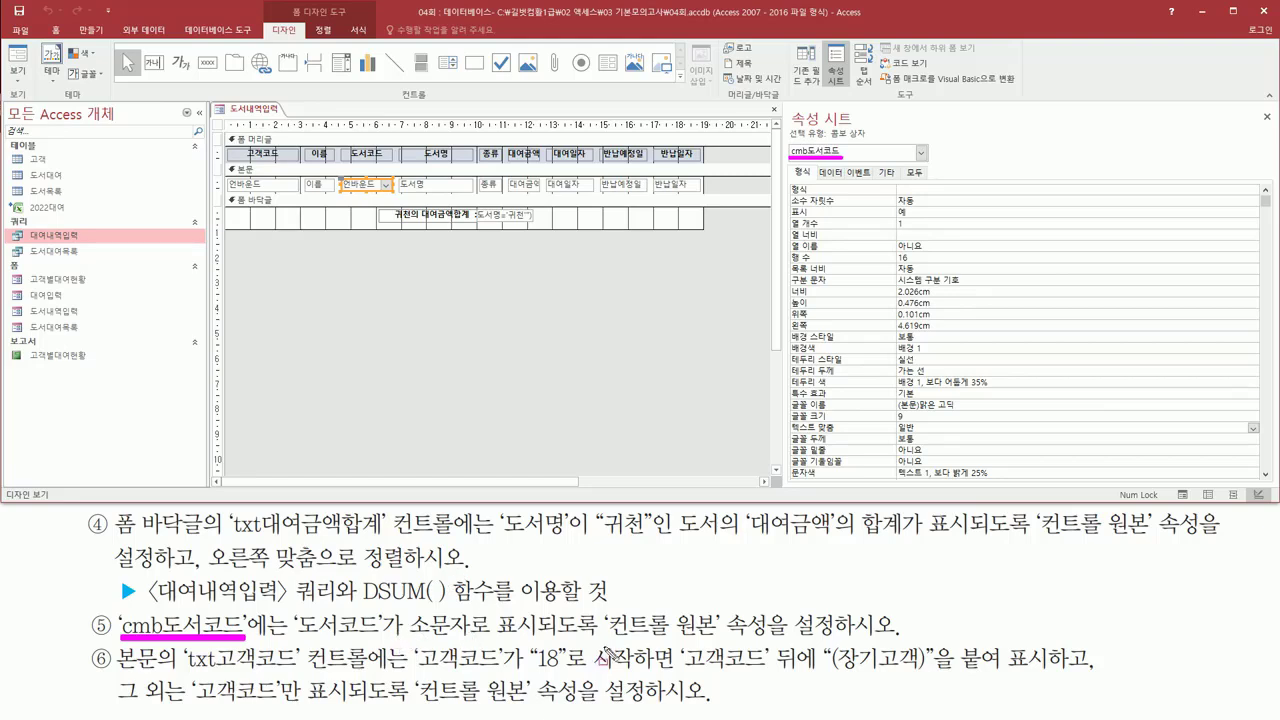
mouse_move(601, 642)
mouse_down()
mouse_move(752, 618)
mouse_move(717, 609)
mouse_up()
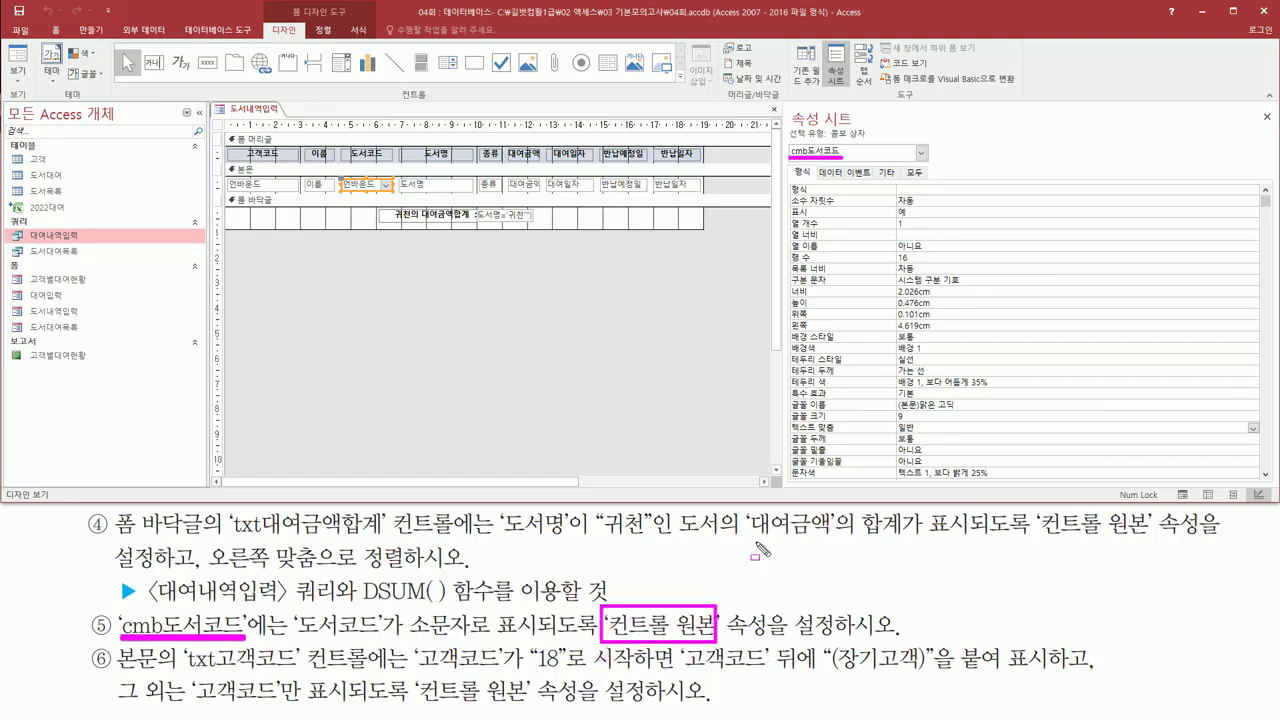
mouse_move(816, 184)
mouse_down()
mouse_move(844, 163)
mouse_move(847, 185)
mouse_up()
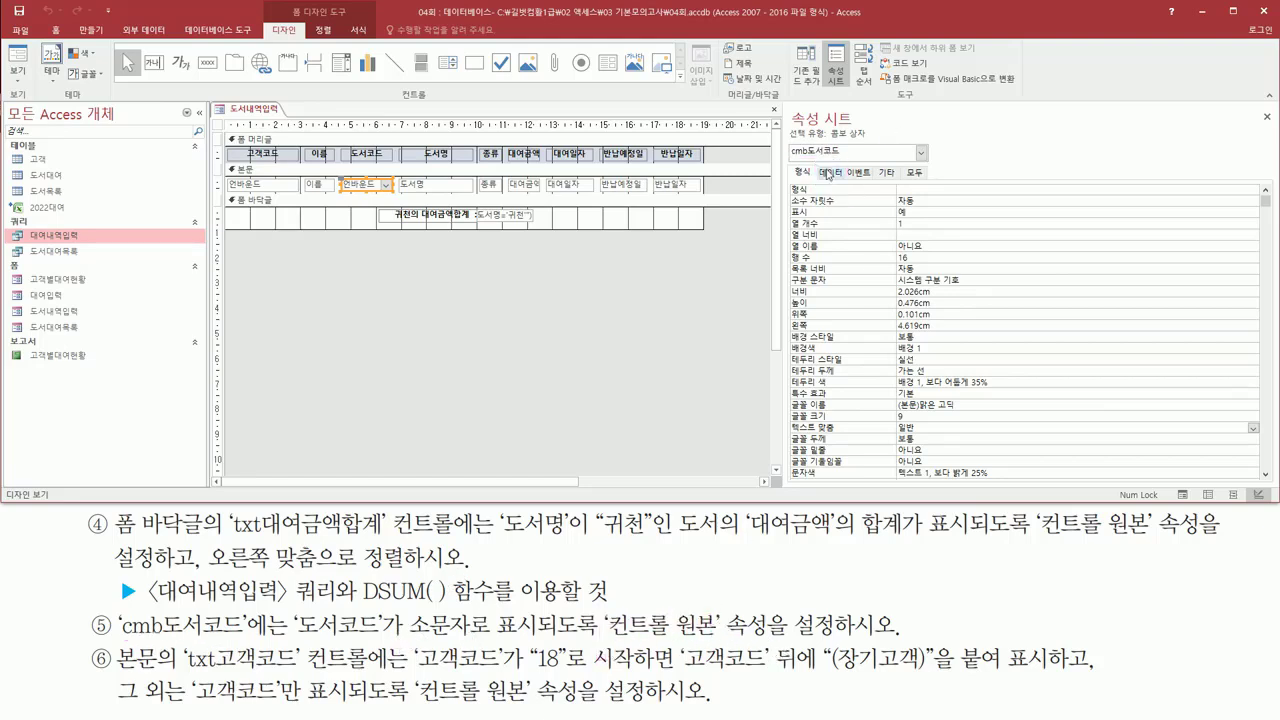
Set the 컨트롤 원본 property of cmb도서코드 to the 도서코드 field
click(831, 172)
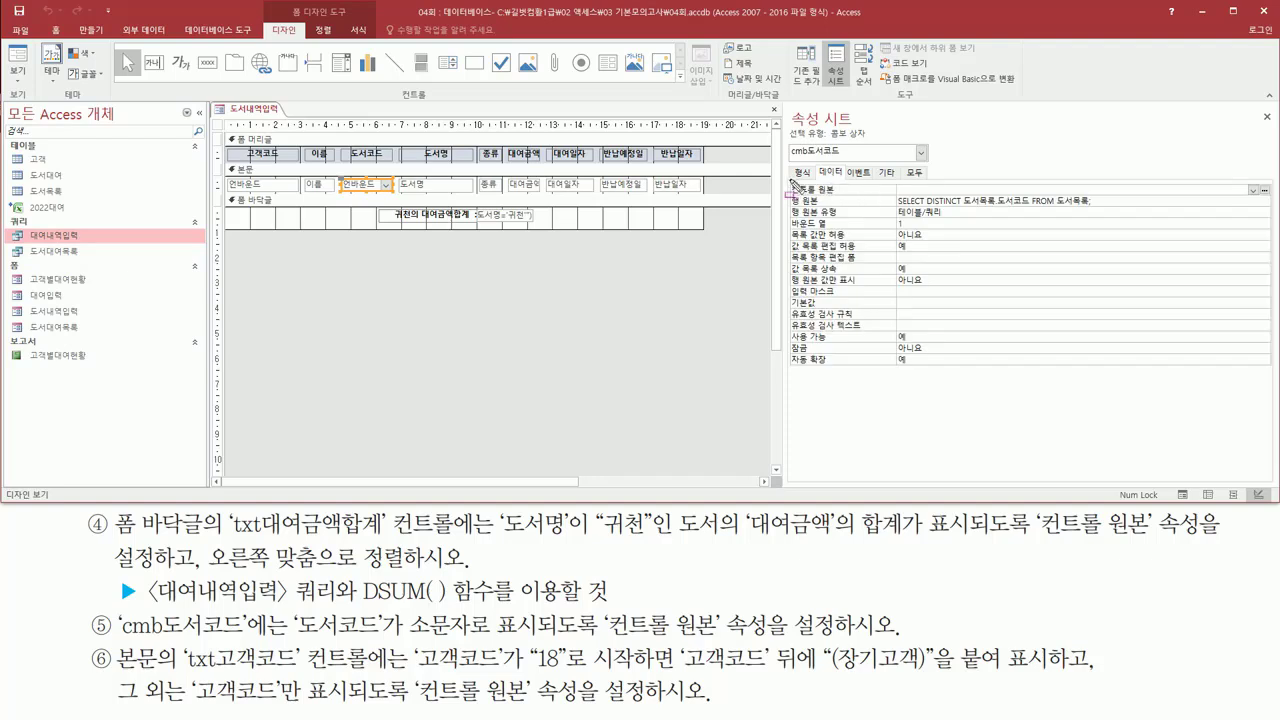
mouse_move(790, 180)
mouse_down()
mouse_move(868, 199)
mouse_move(998, 200)
mouse_up()
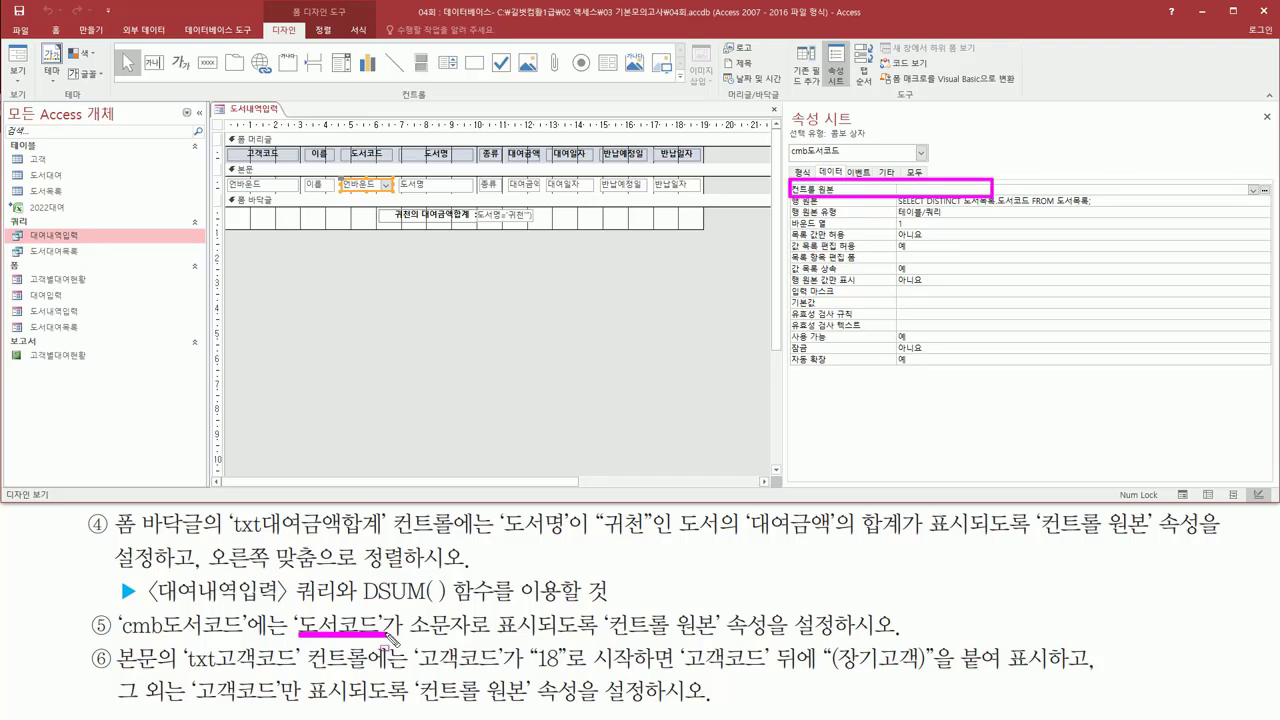
key(Escape)
click(984, 190)
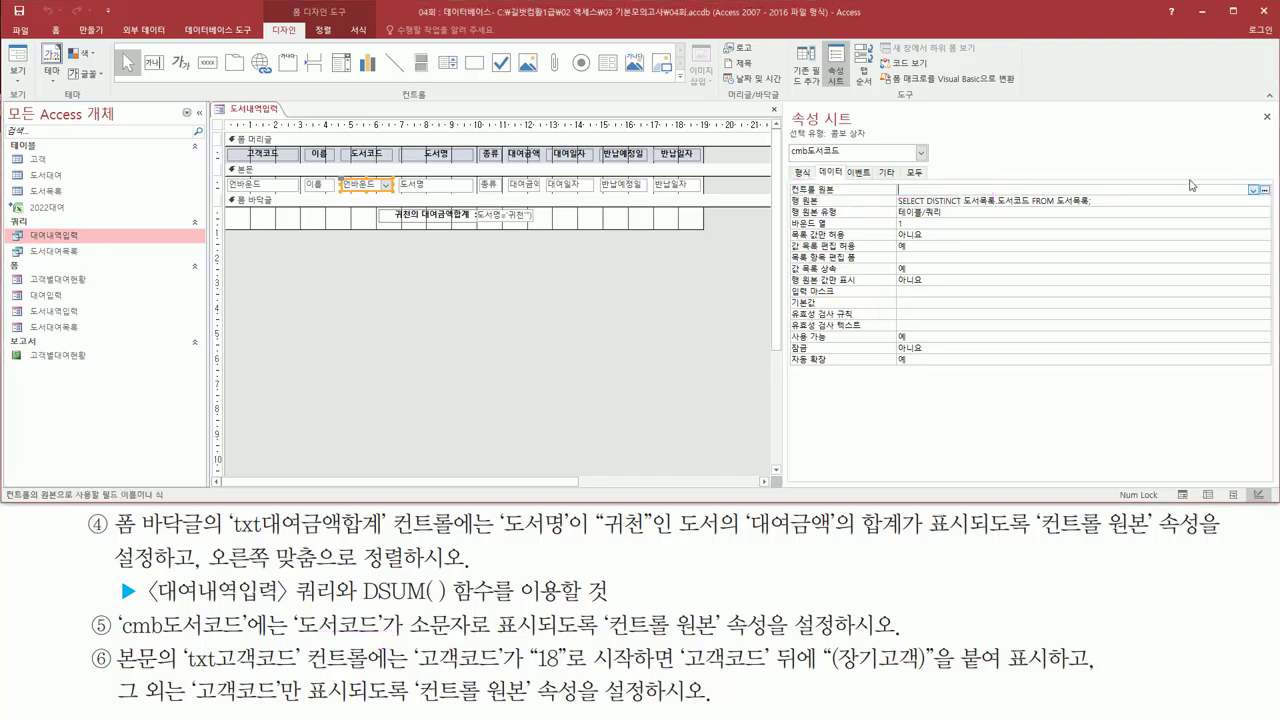
click(1253, 190)
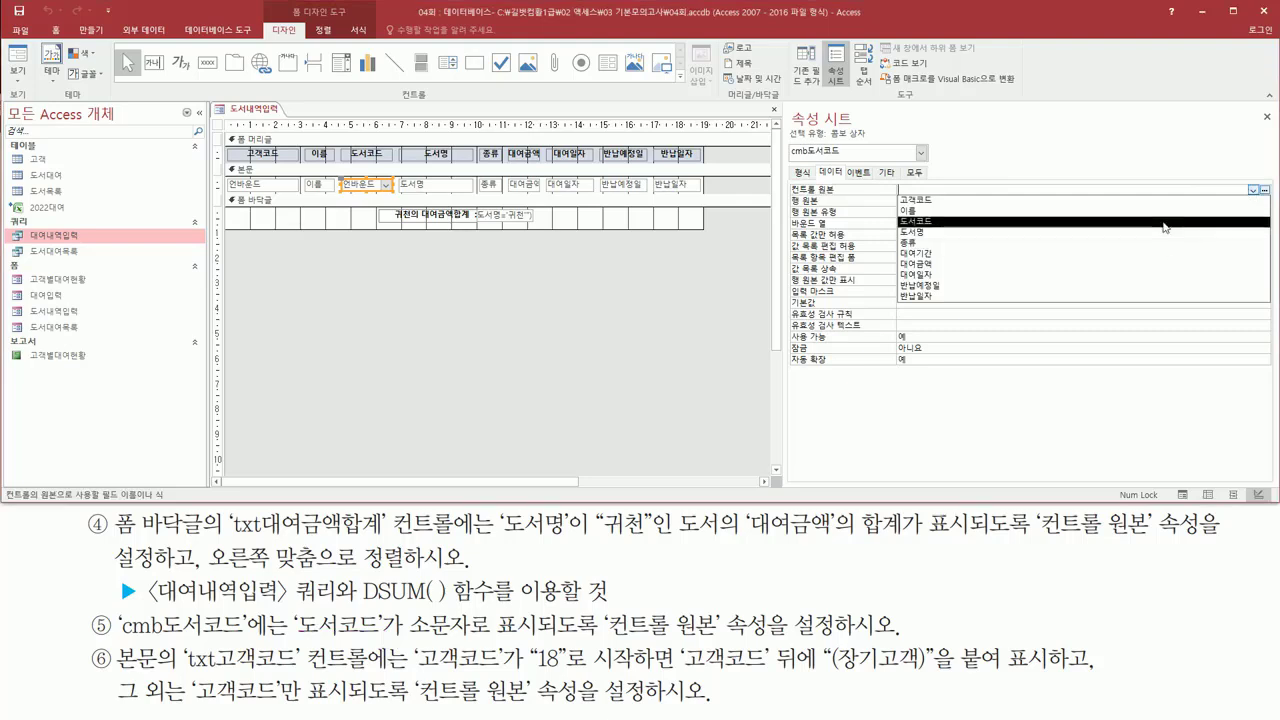
click(1165, 222)
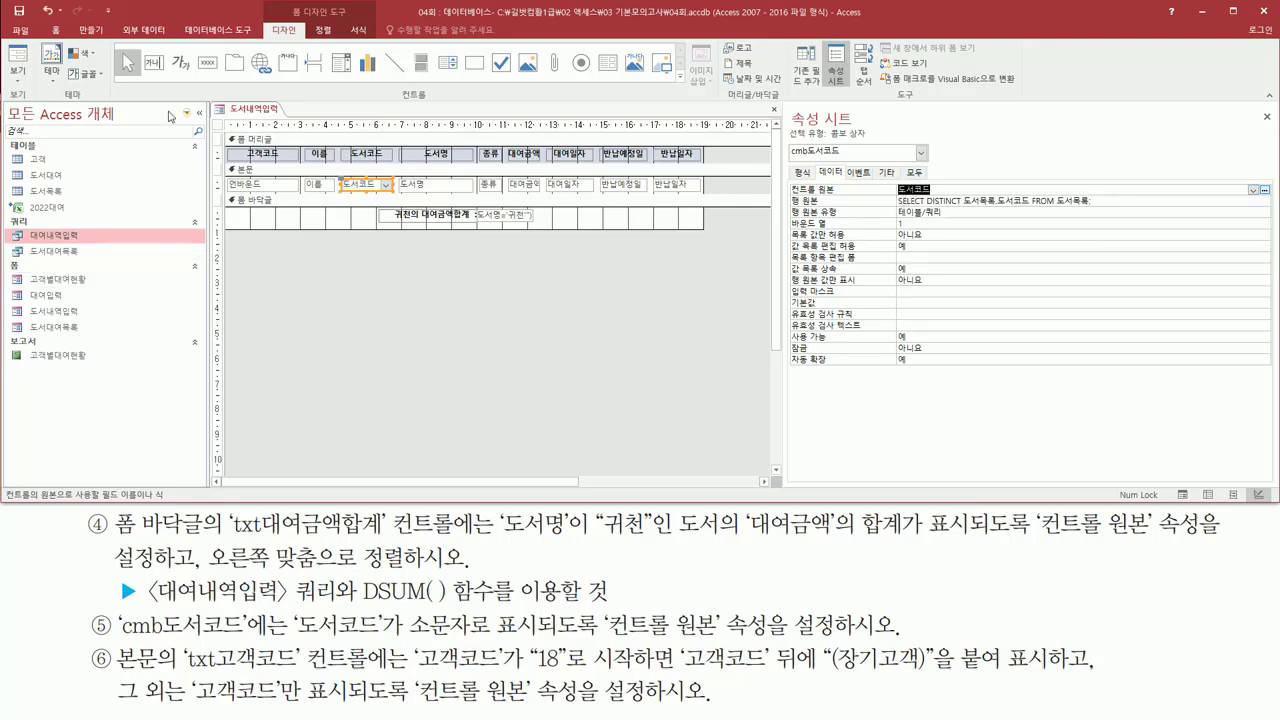
Switch the 도서내역입력 form to Form View and check the letter case of the codes in the 도서코드 column
right_click(262, 111)
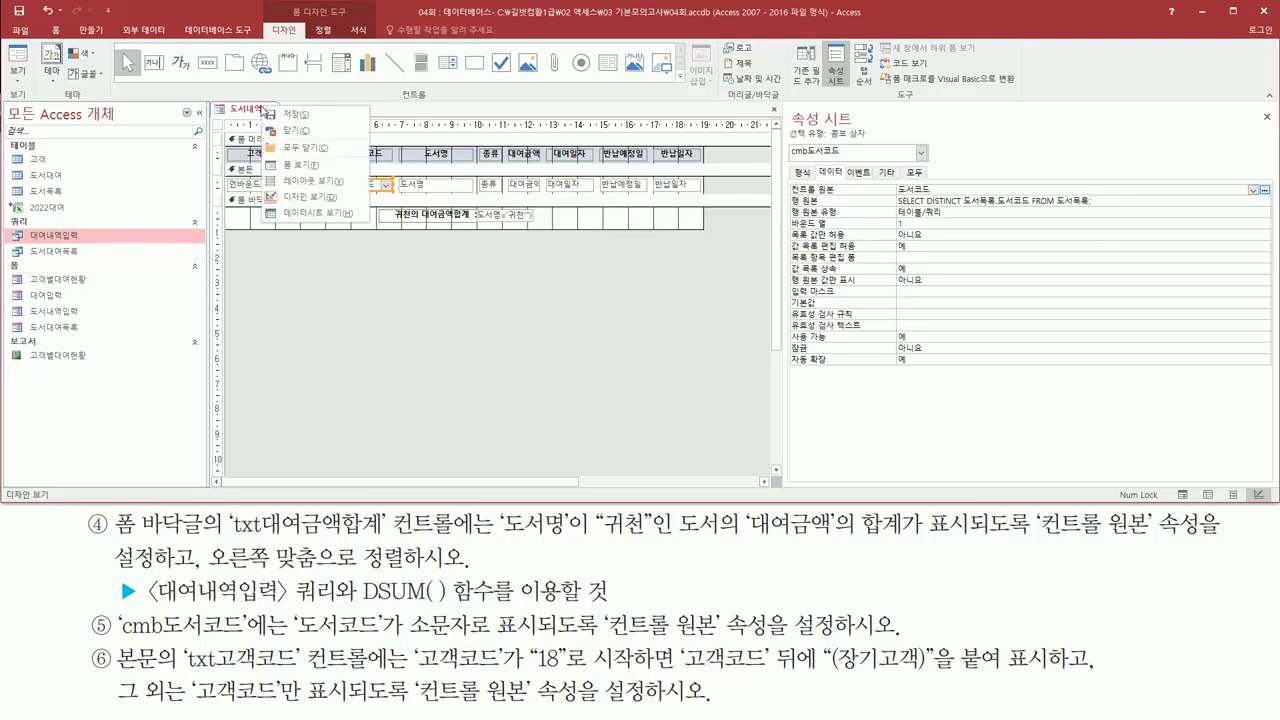
click(300, 164)
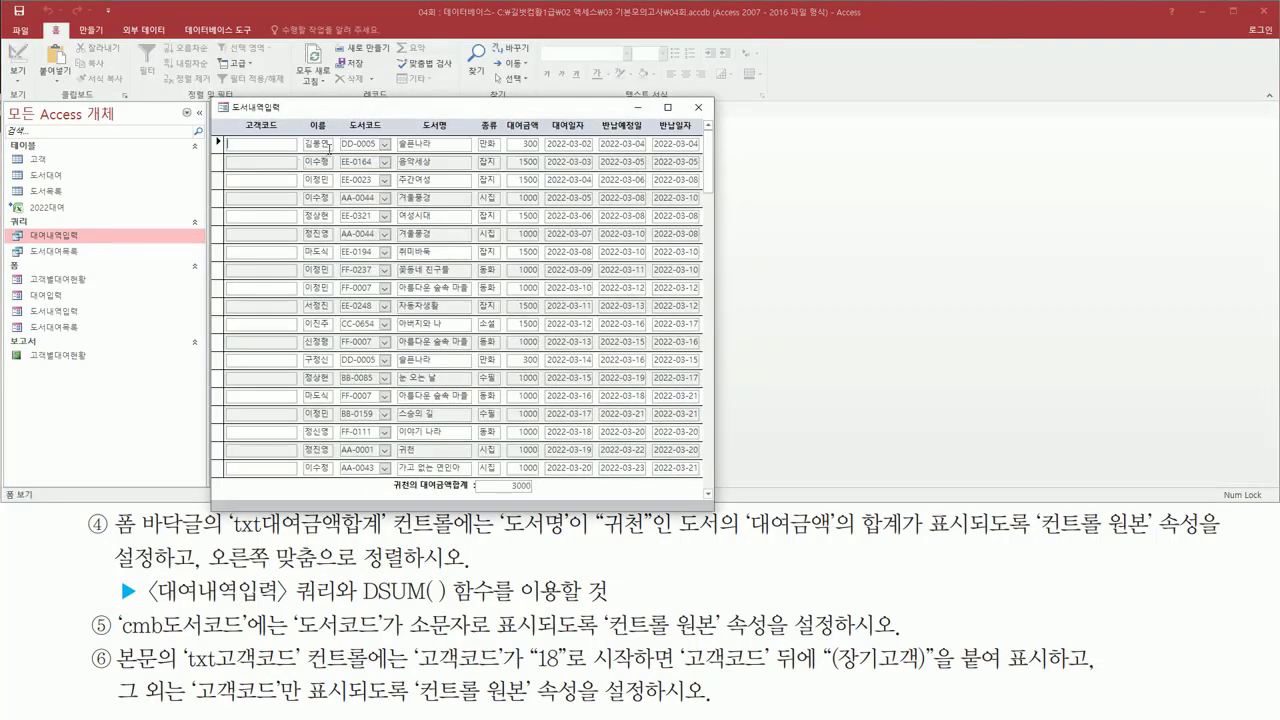
mouse_move(333, 130)
mouse_down()
mouse_move(350, 160)
mouse_move(398, 487)
mouse_up()
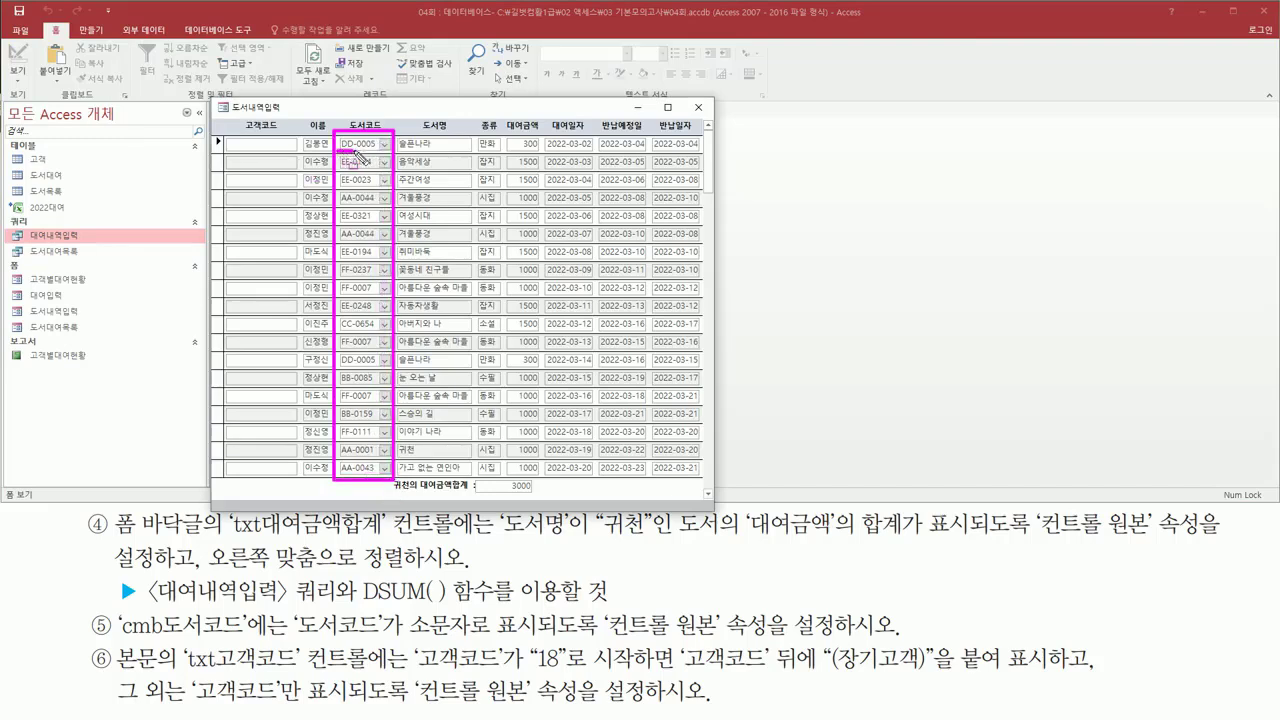
mouse_move(338, 152)
mouse_down()
mouse_move(375, 152)
mouse_move(367, 168)
mouse_up()
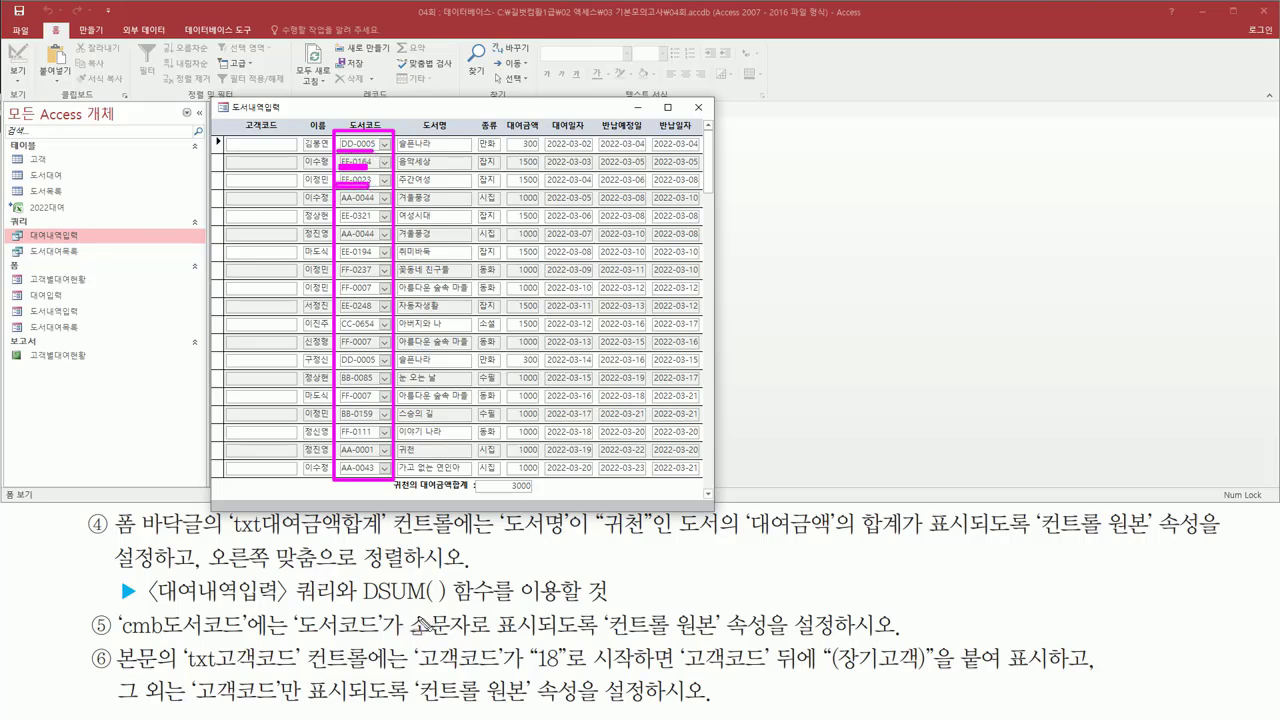
mouse_move(406, 604)
mouse_down()
mouse_move(554, 642)
mouse_move(541, 646)
mouse_move(898, 641)
mouse_up()
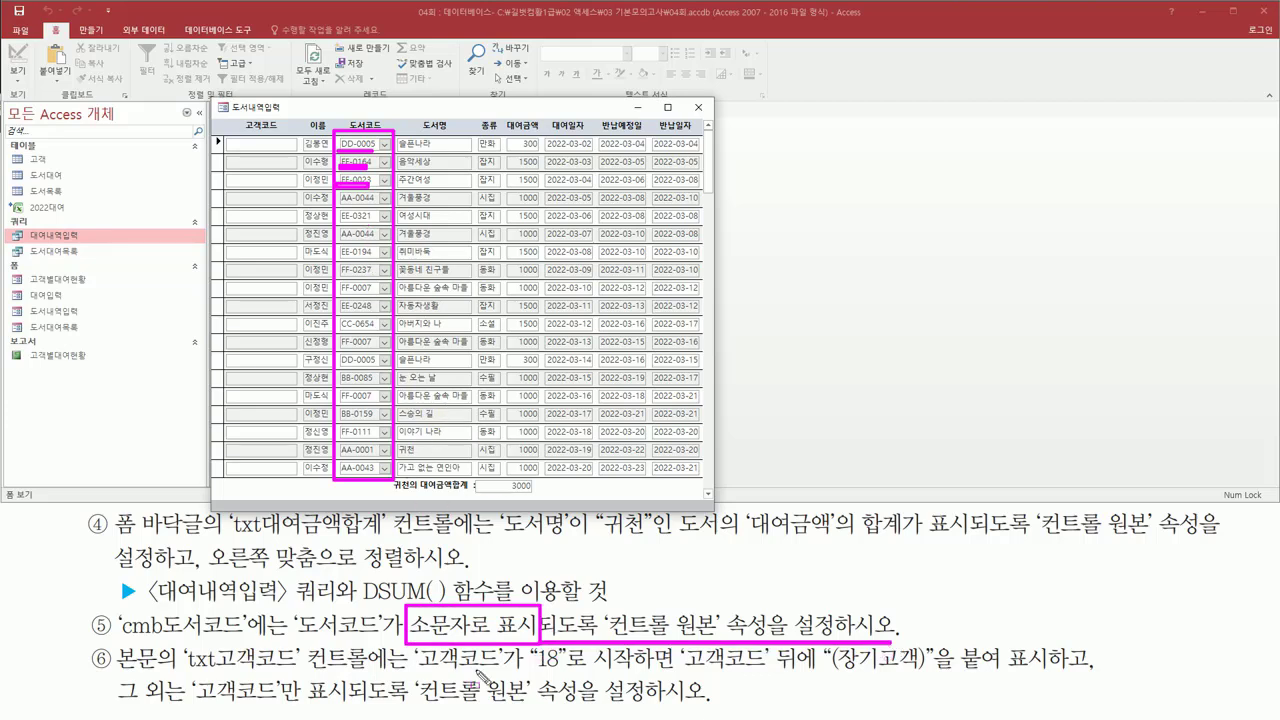
drag(298, 637, 380, 637)
Return the 도서내역입력 form to Design View and open the 컨트롤 원본 property of cmb도서코드 for editing
right_click(262, 110)
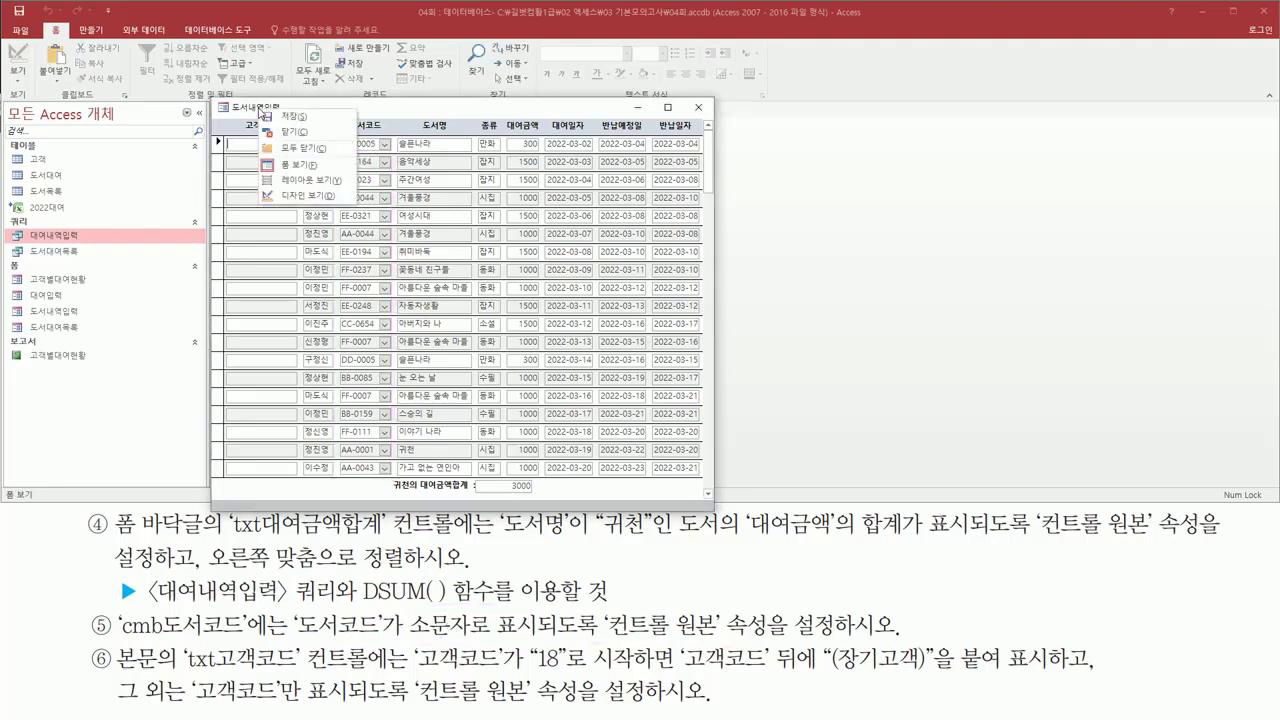
click(296, 196)
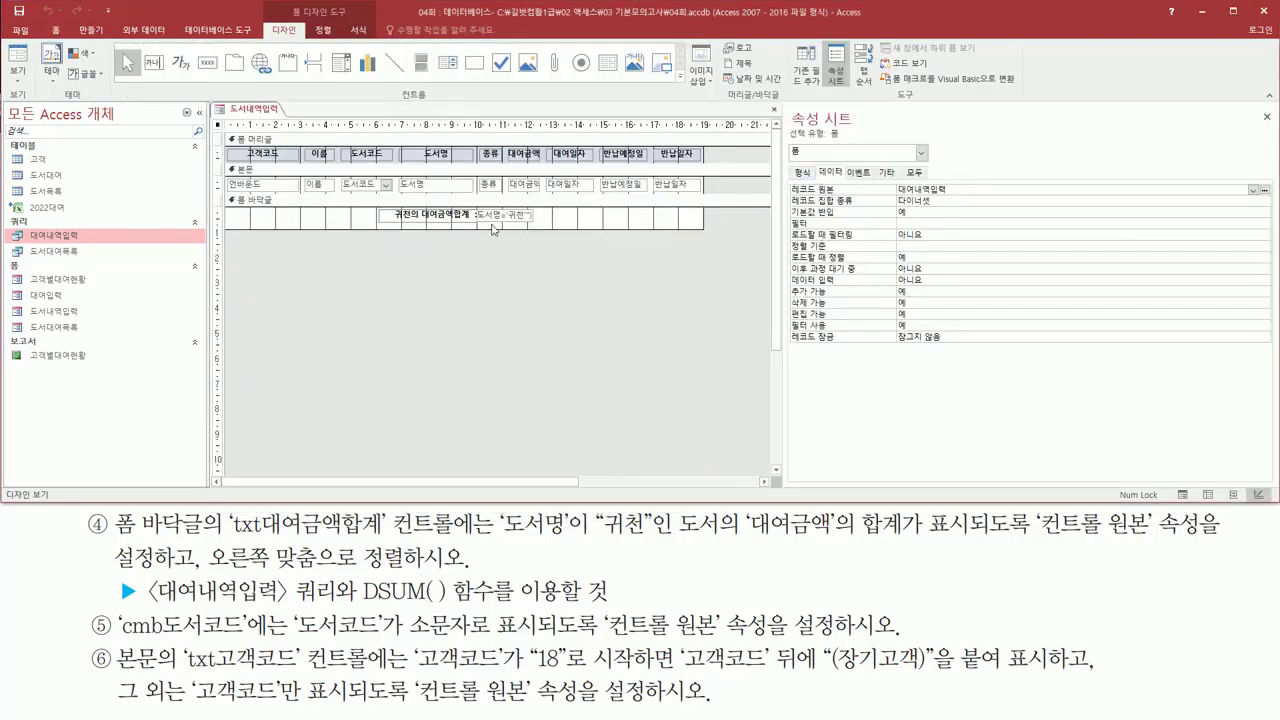
click(364, 186)
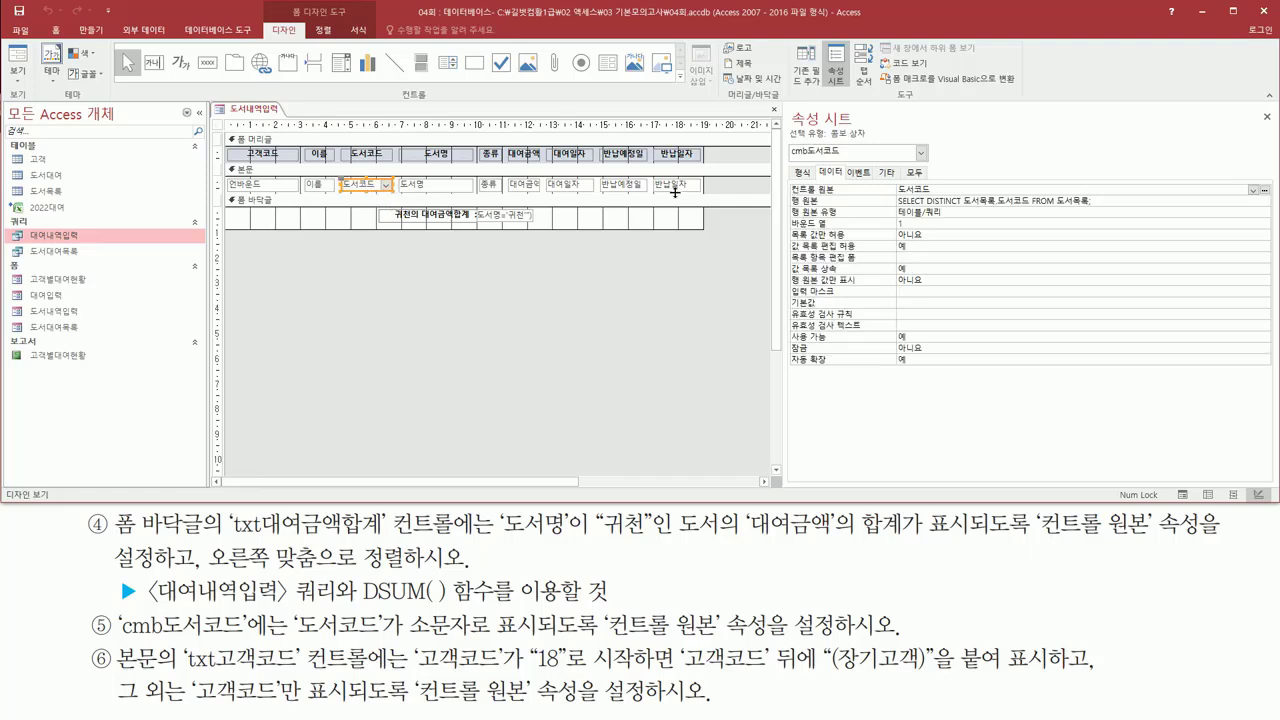
click(942, 188)
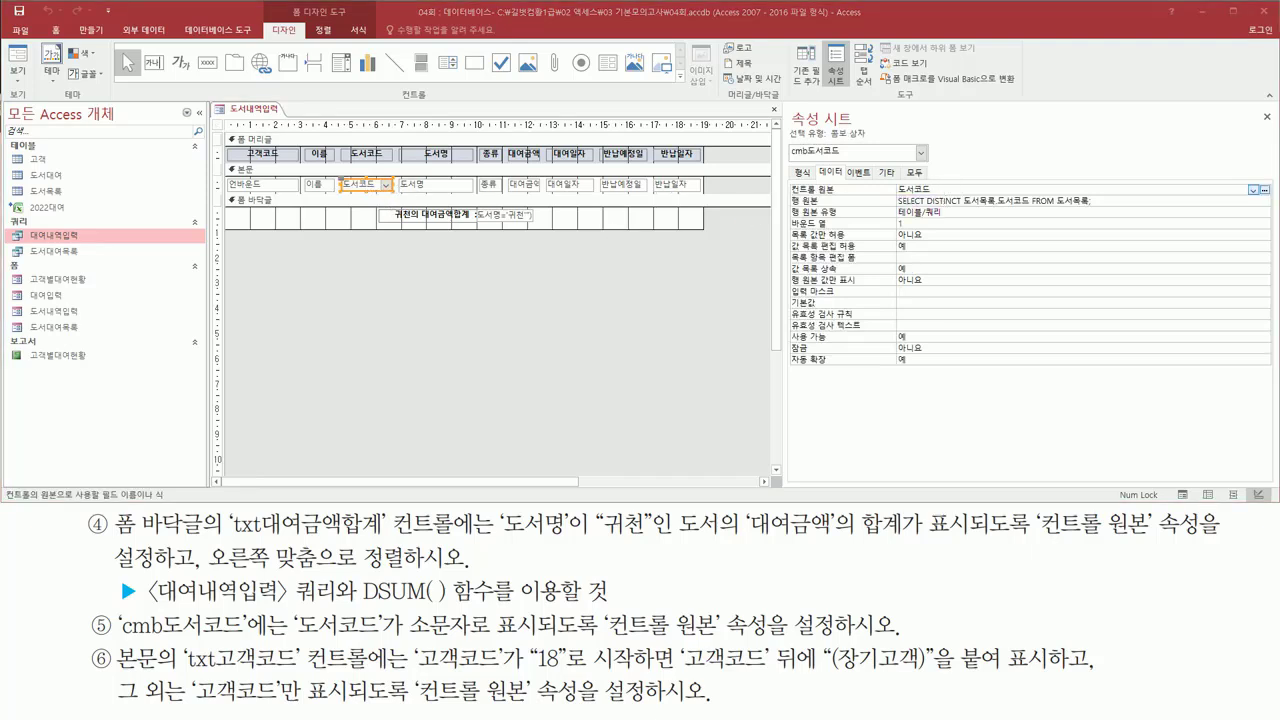
Switch to the memo and note the case functions as lcase( ) - 소문자 and ucase( ) - 대문자
key(alt+Tab)
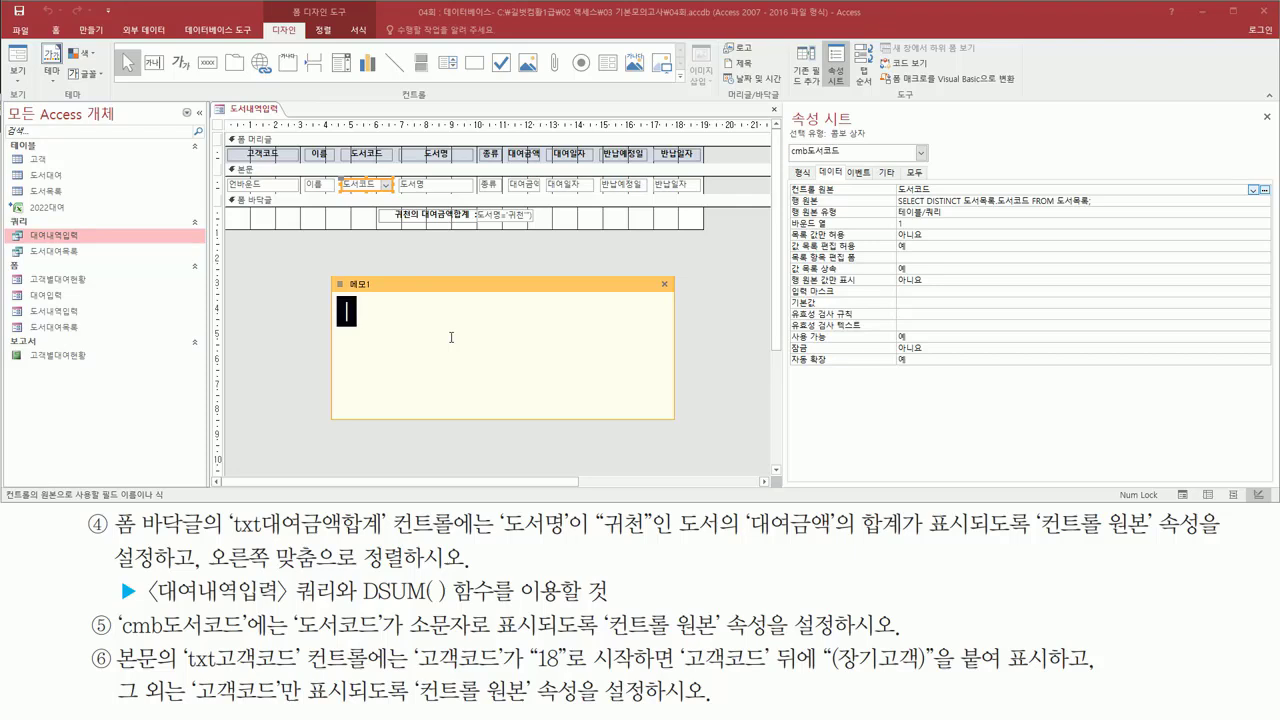
text(lcase( )
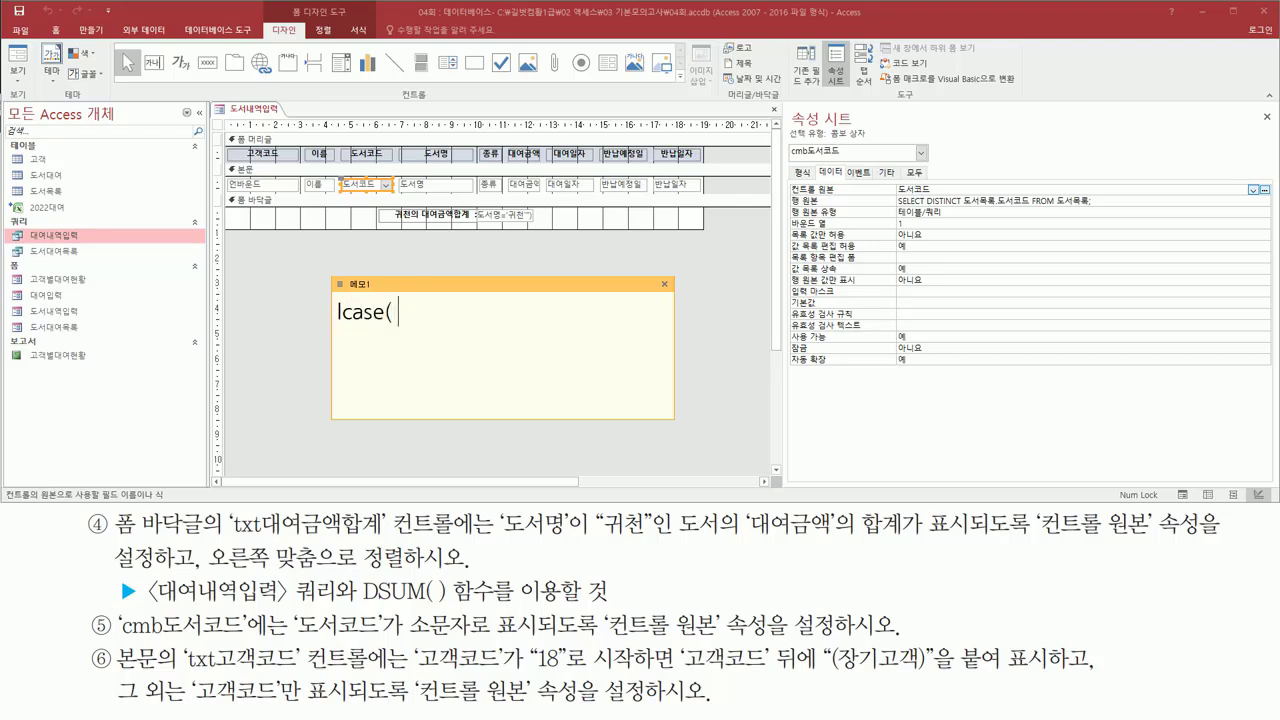
text())
key(Return)
text(u)
text(case()
text( ))
text(- )
text(소문)
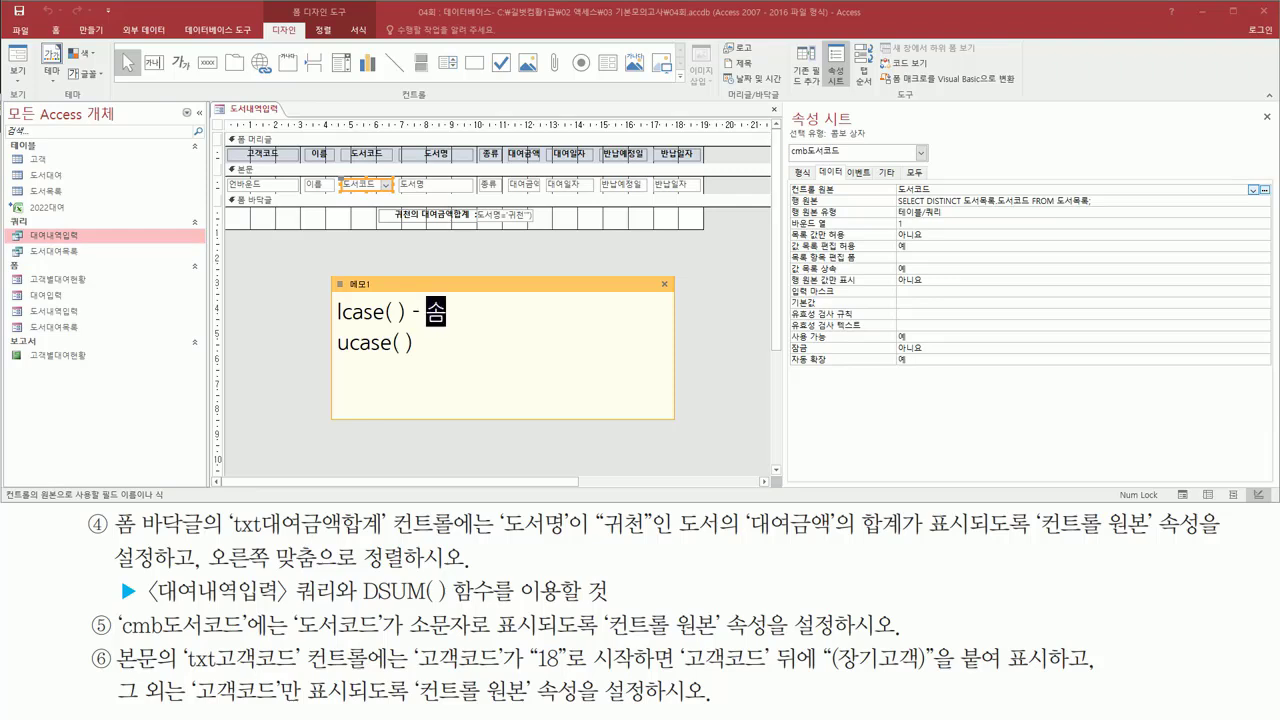
text(자)
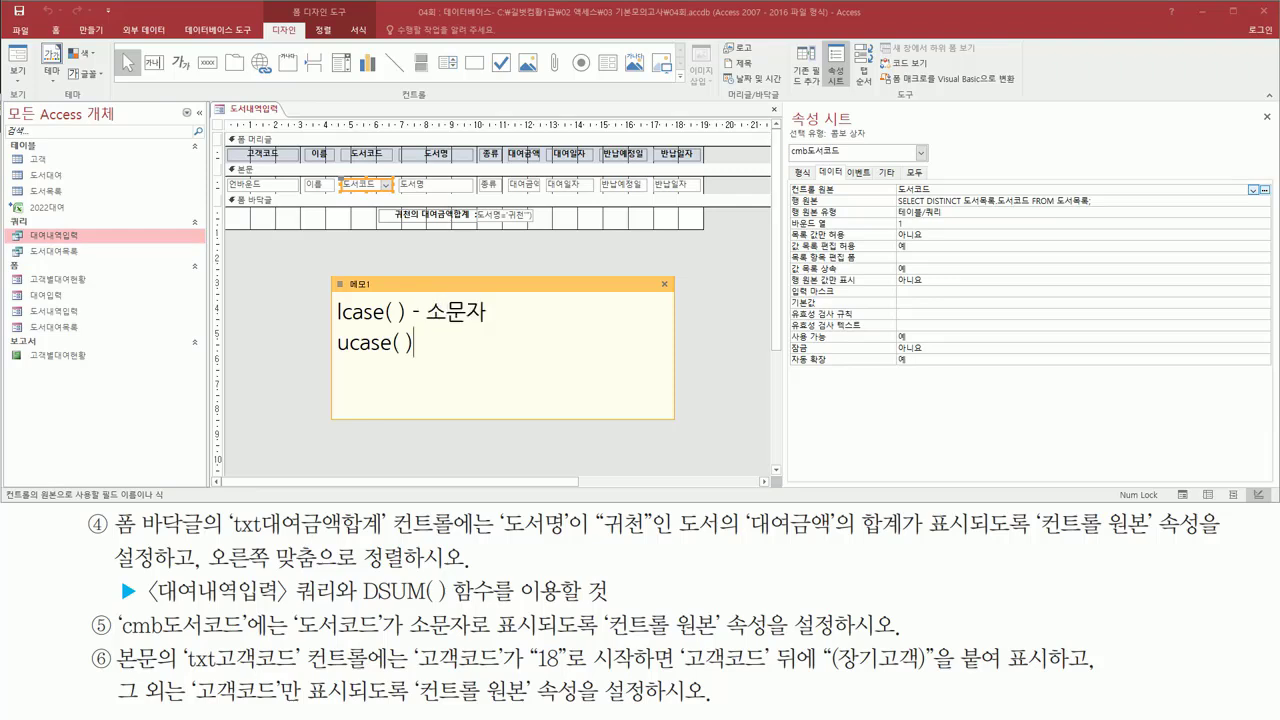
text( - 댐)
text(문자)
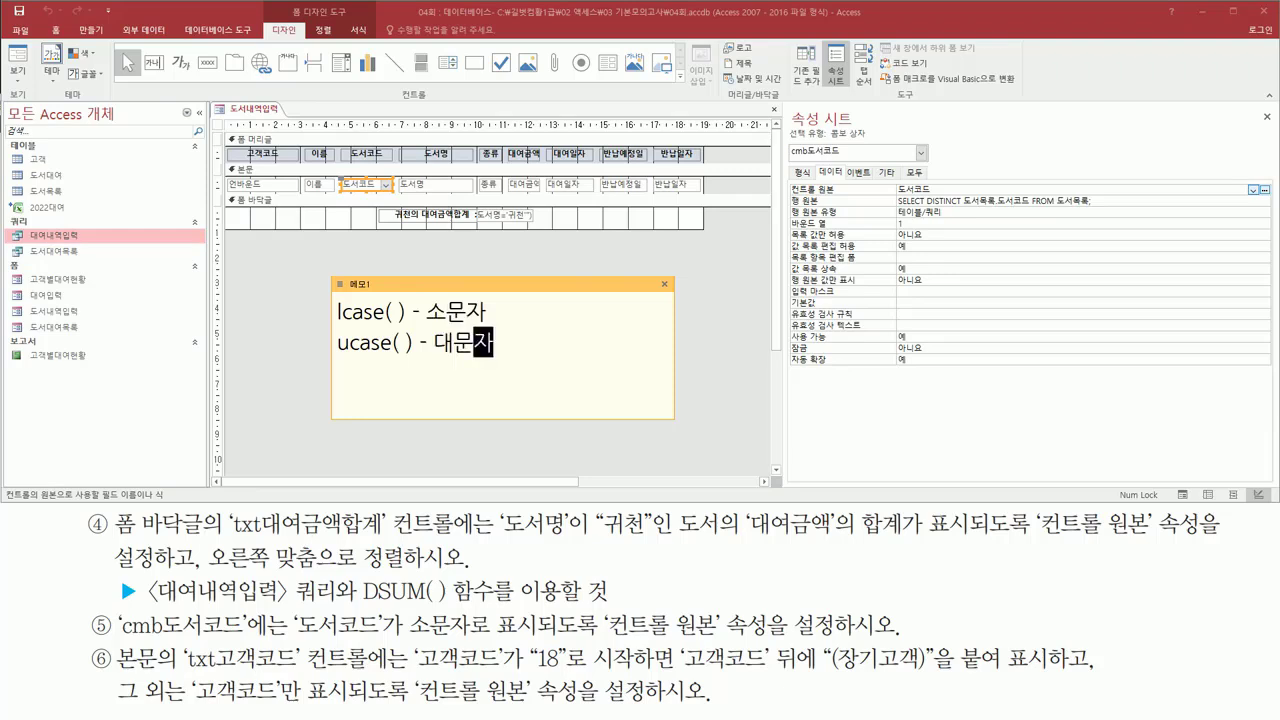
key(Return)
key(Return)
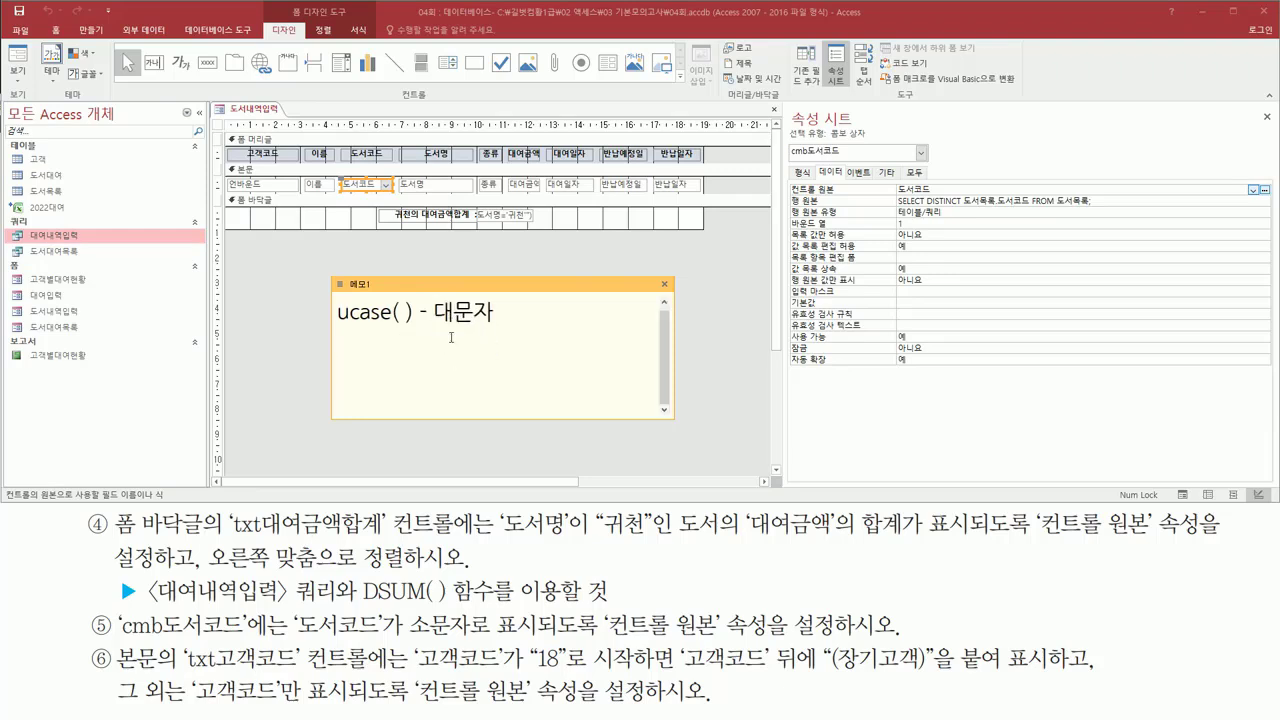
scroll(492, 346, up, 1)
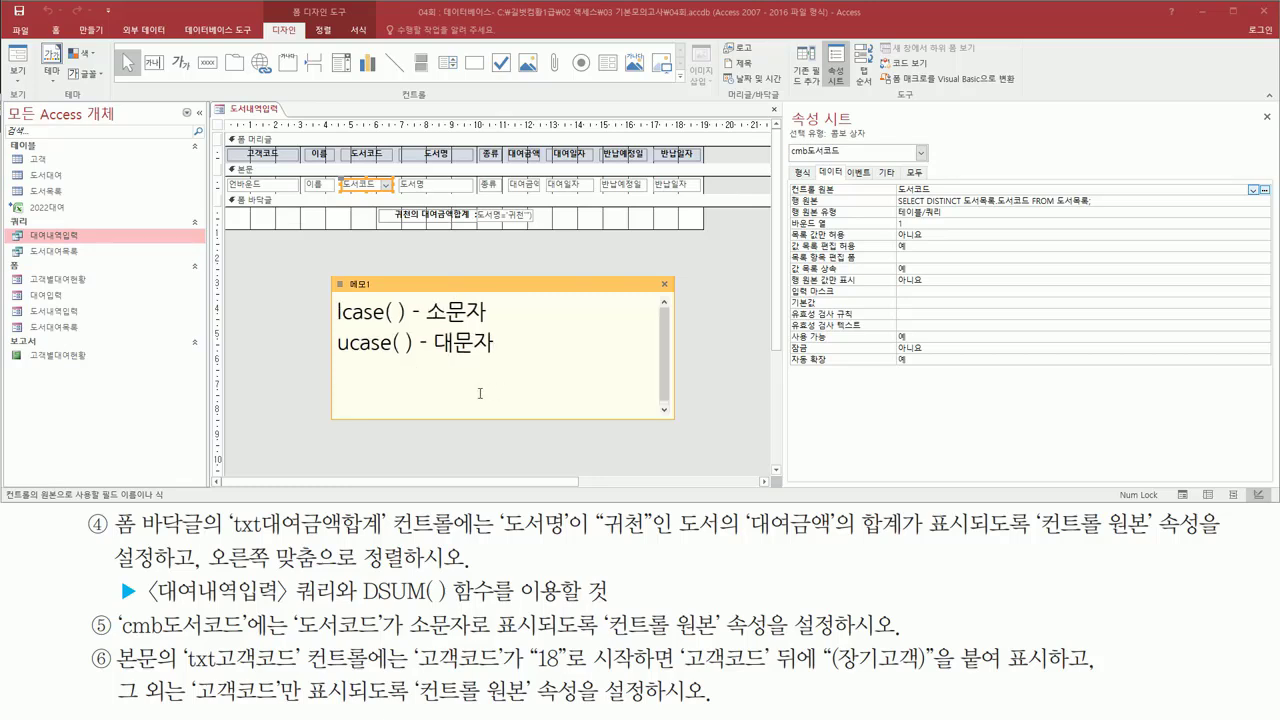
Write the formula =lcase([도서코드]) in the memo below the function notes
mouse_move(893, 177)
mouse_down()
mouse_move(910, 196)
mouse_move(940, 197)
mouse_up()
click(414, 385)
text(=)
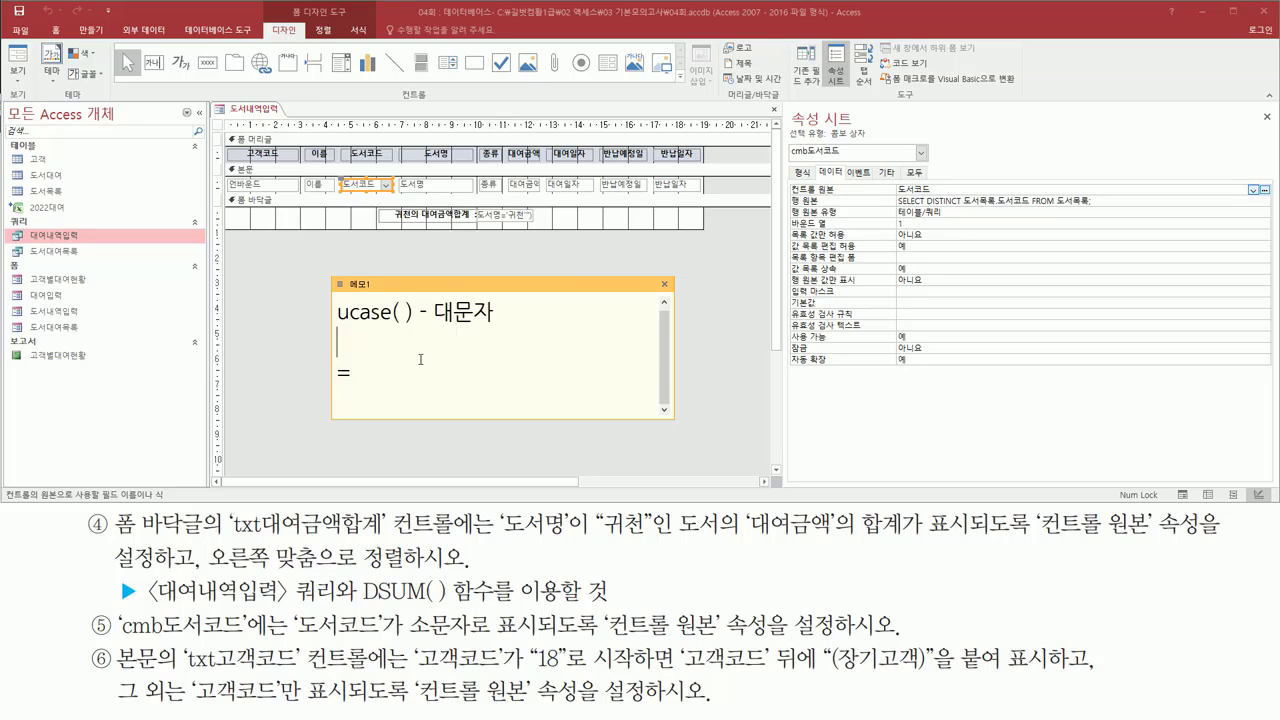
scroll(420, 359, up, 1)
scroll(420, 359, down, 1)
text(lcase()
text([)
text(도서코드)
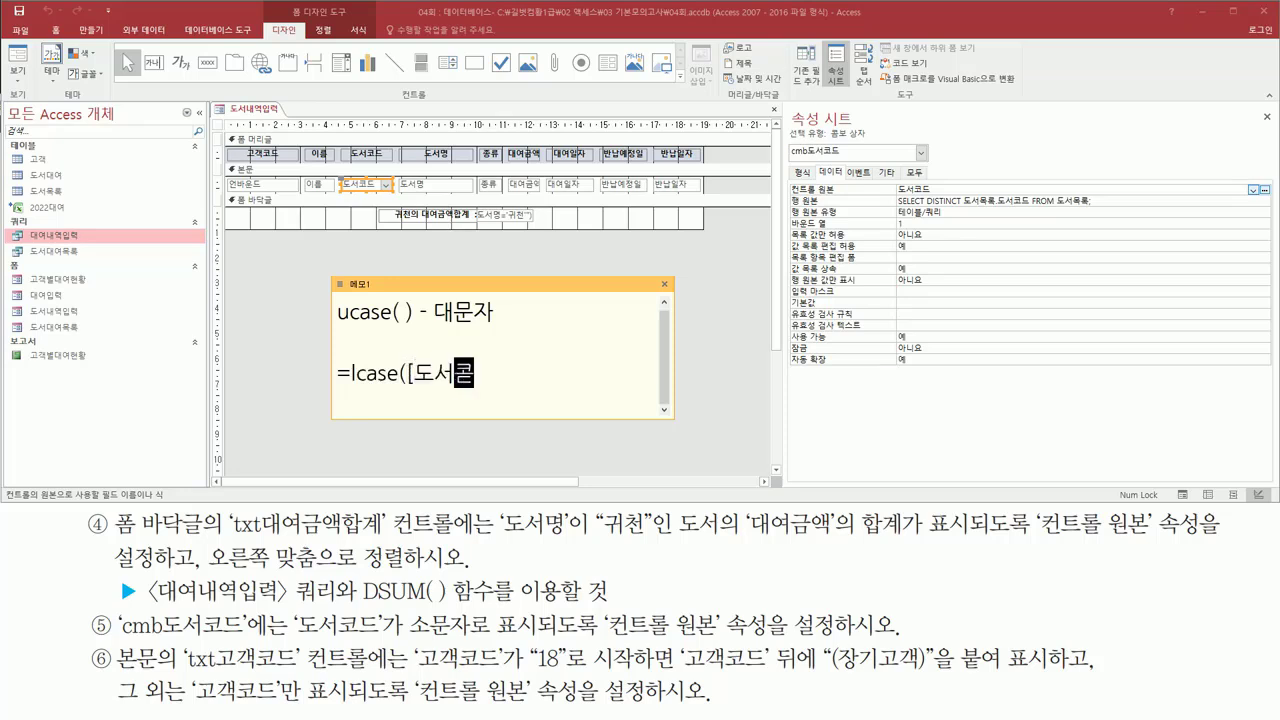
text(]))
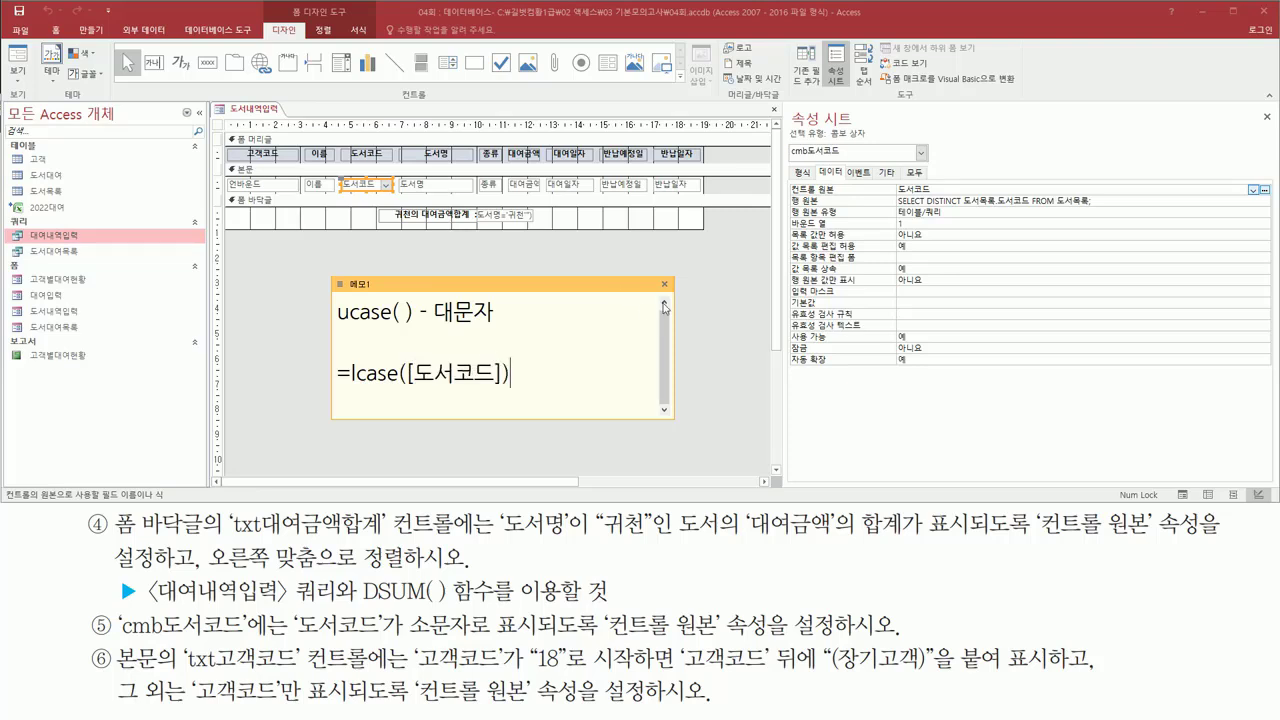
scroll(590, 381, up, 1)
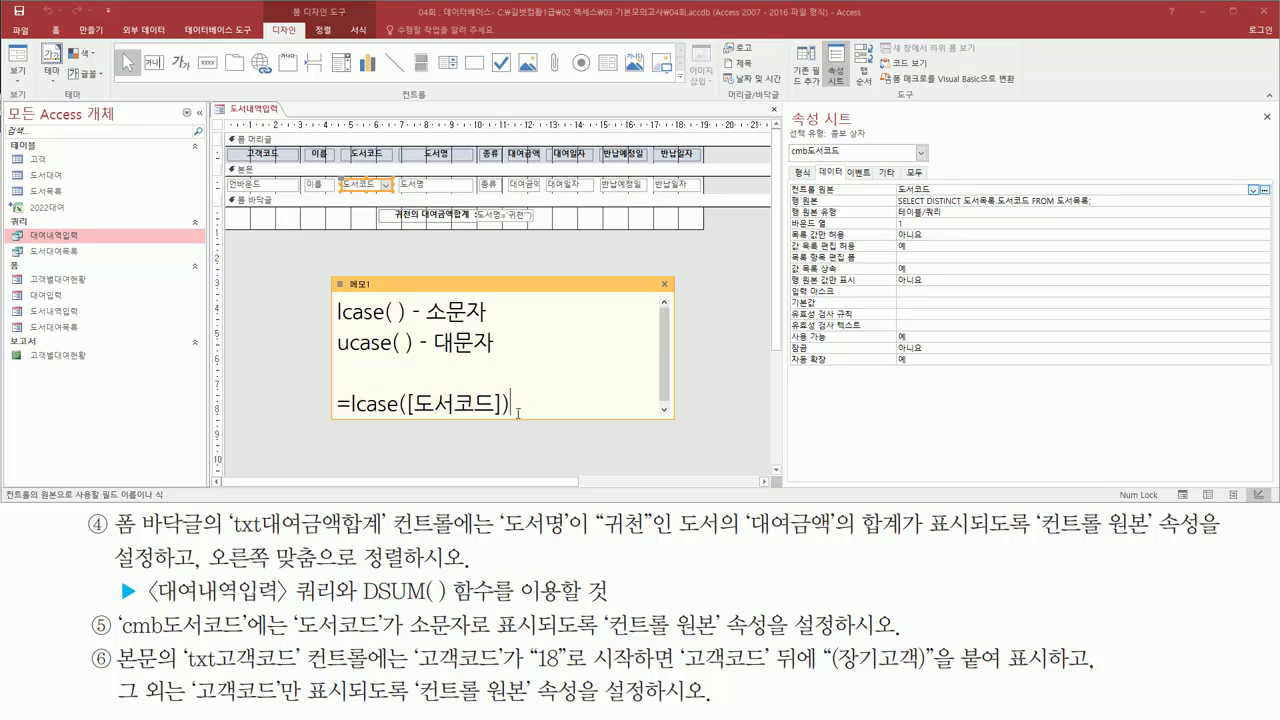
Set the 컨트롤 원본 property of cmb도서코드 to =lcase([도서코드])
click(910, 189)
text(=lcase([도서코드]))
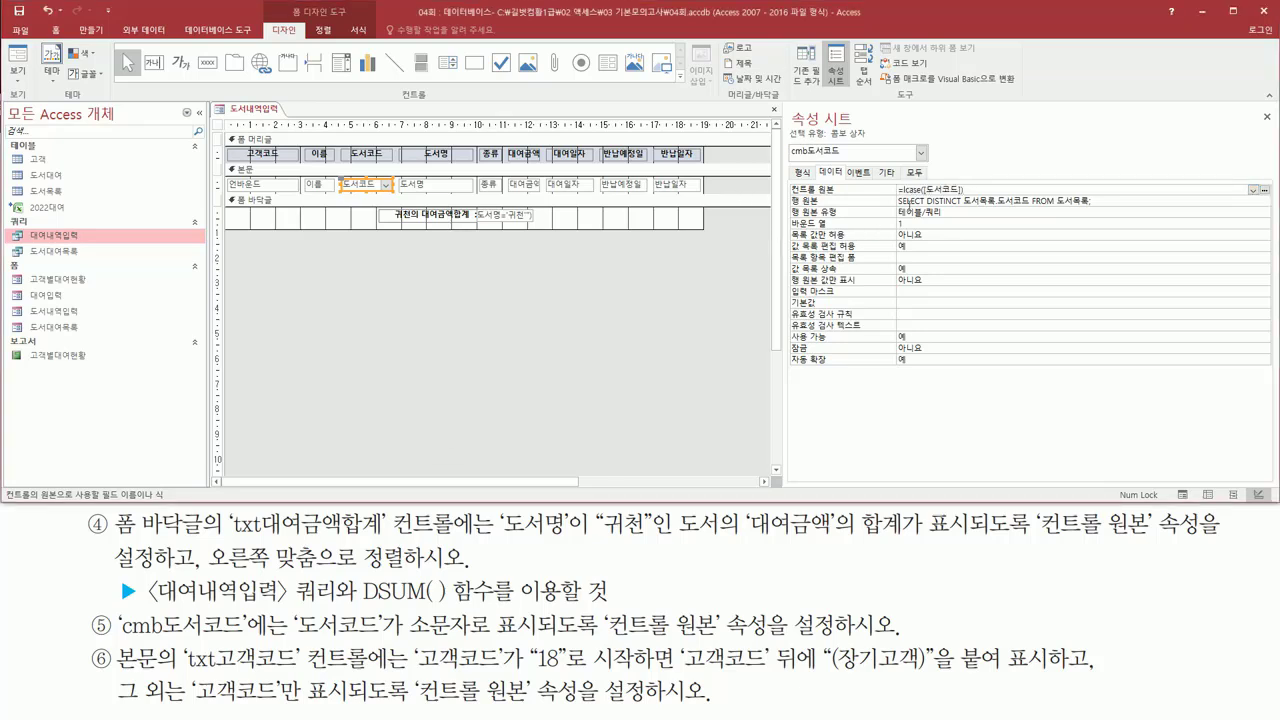
drag(896, 181, 972, 196)
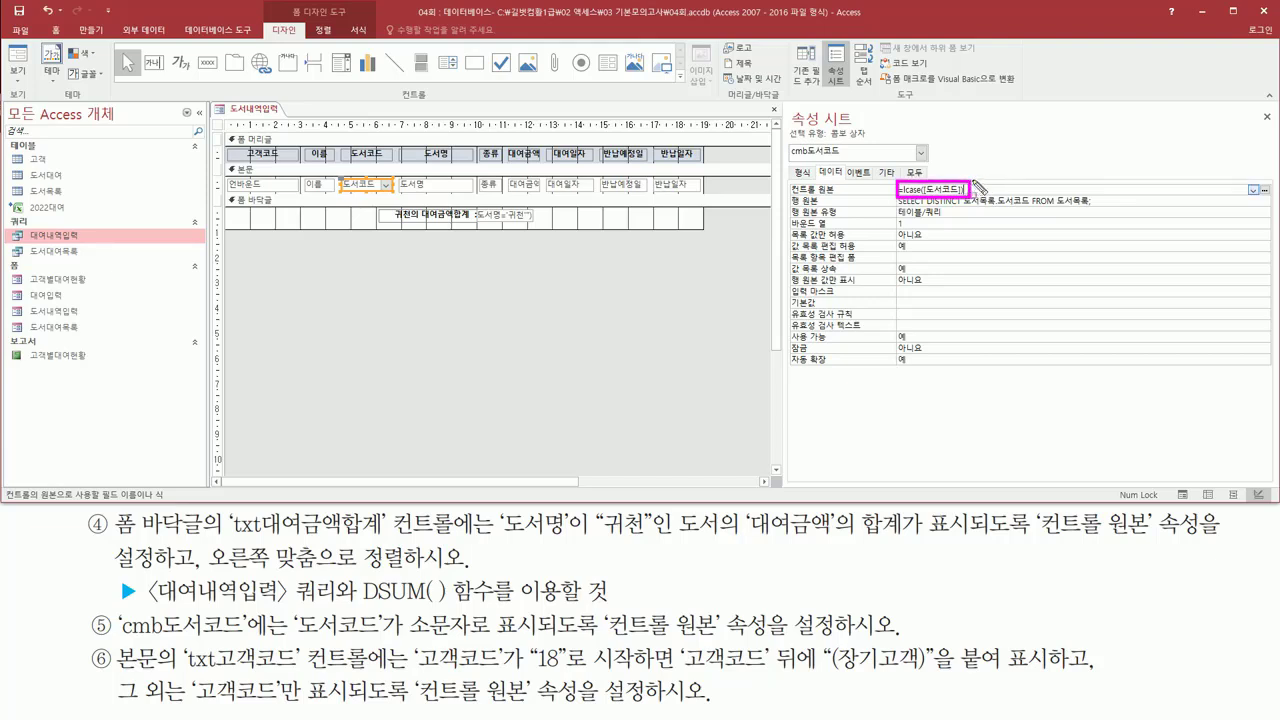
key(Escape)
key(Return)
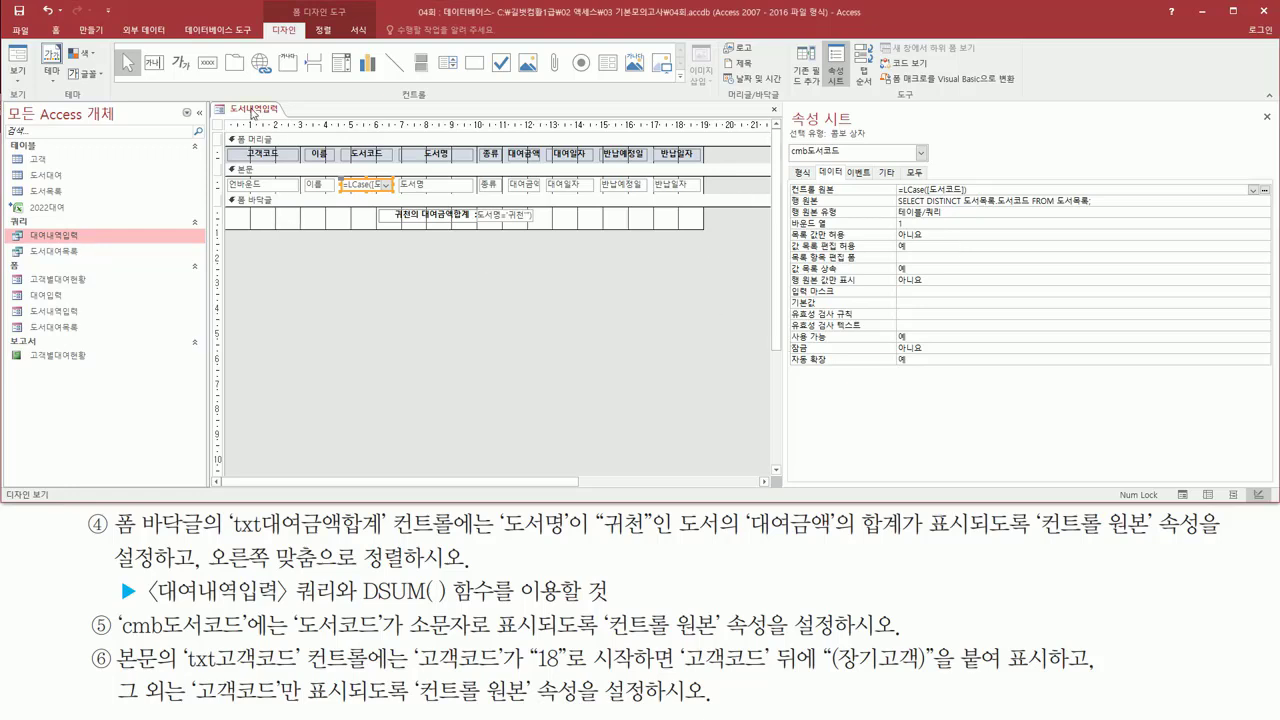
Switch the 도서내역입력 form to Form View and check how the 도서코드 values are displayed
right_click(252, 113)
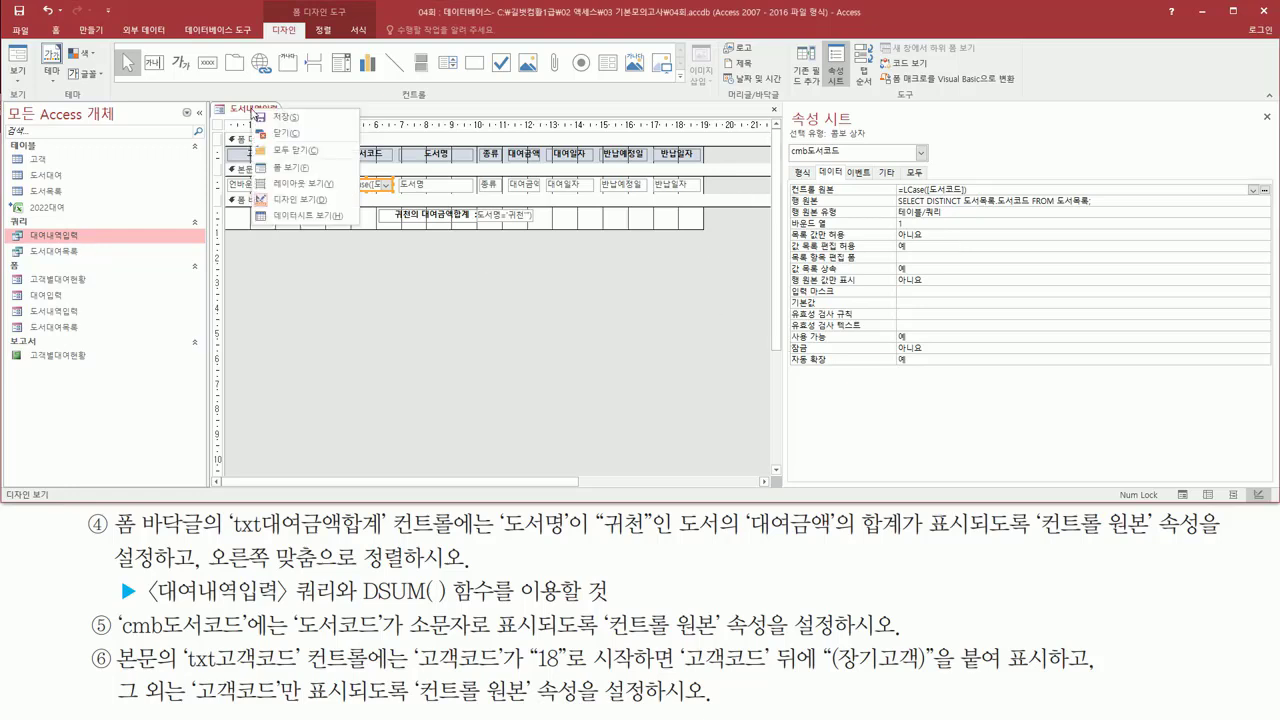
click(287, 170)
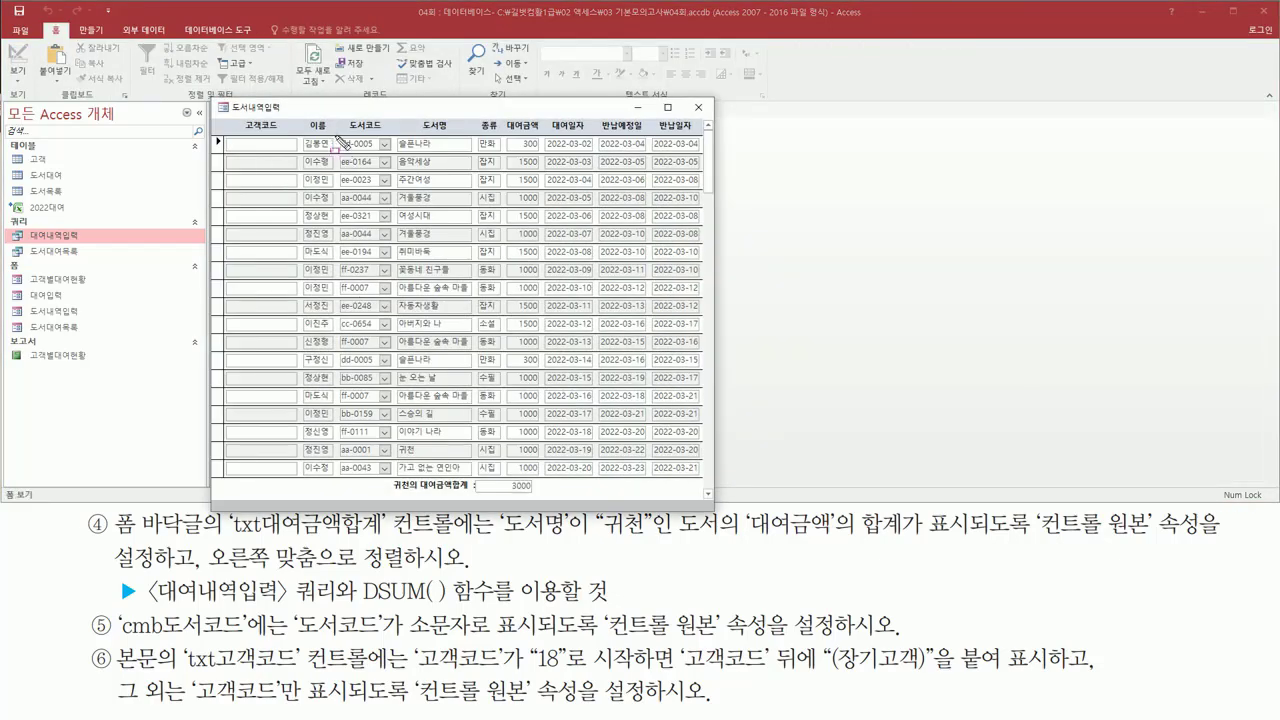
mouse_move(334, 134)
mouse_down()
mouse_move(392, 520)
mouse_move(391, 487)
mouse_up()
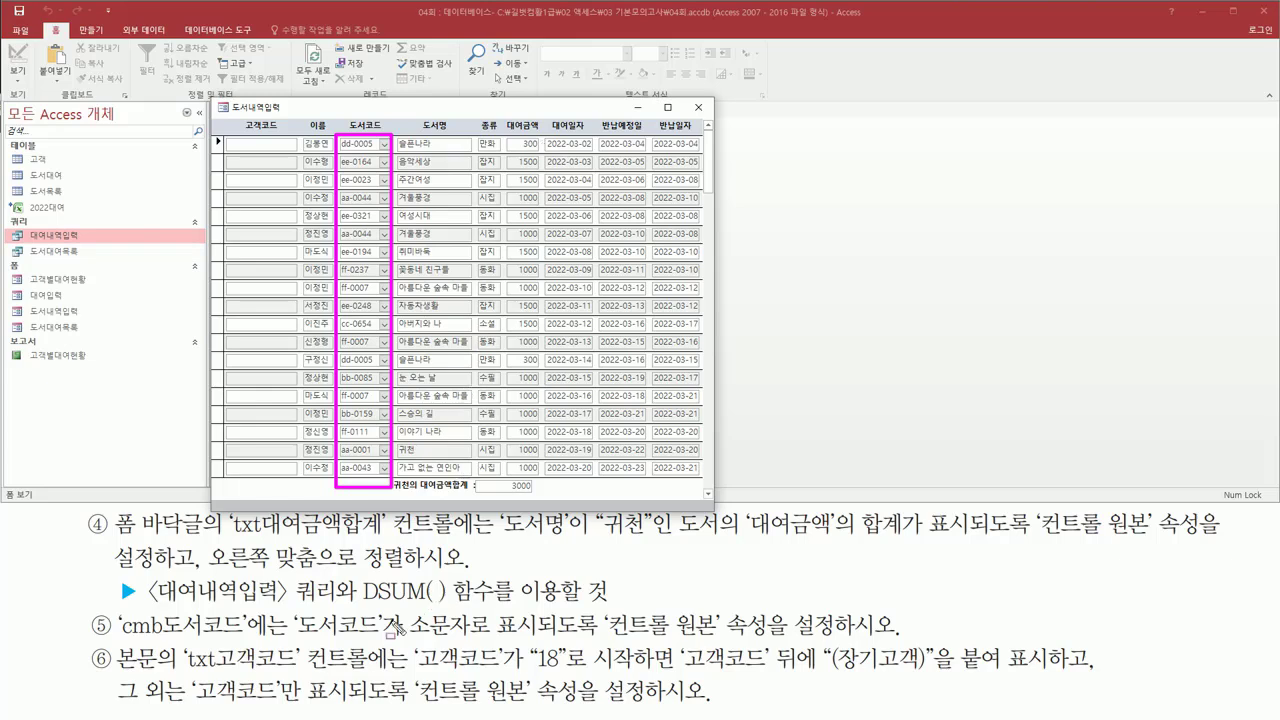
click(115, 676)
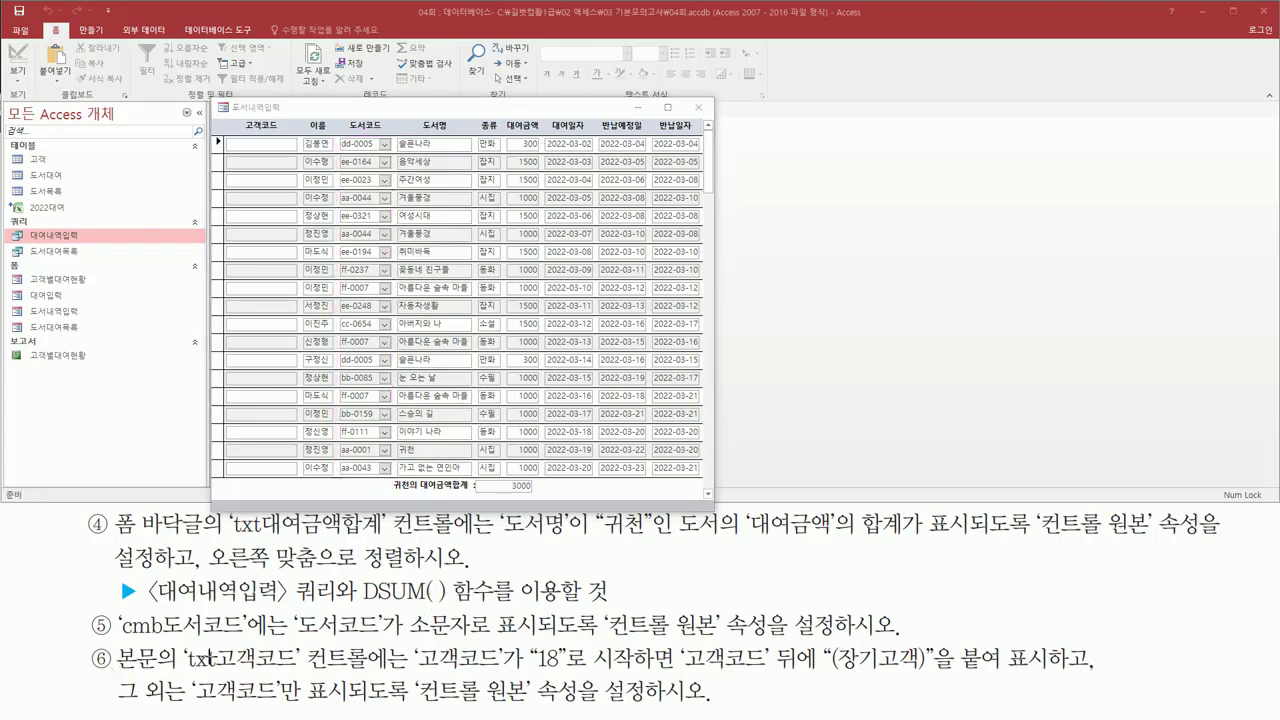
mouse_move(119, 659)
mouse_down()
mouse_move(160, 676)
mouse_move(374, 678)
mouse_move(378, 648)
mouse_up()
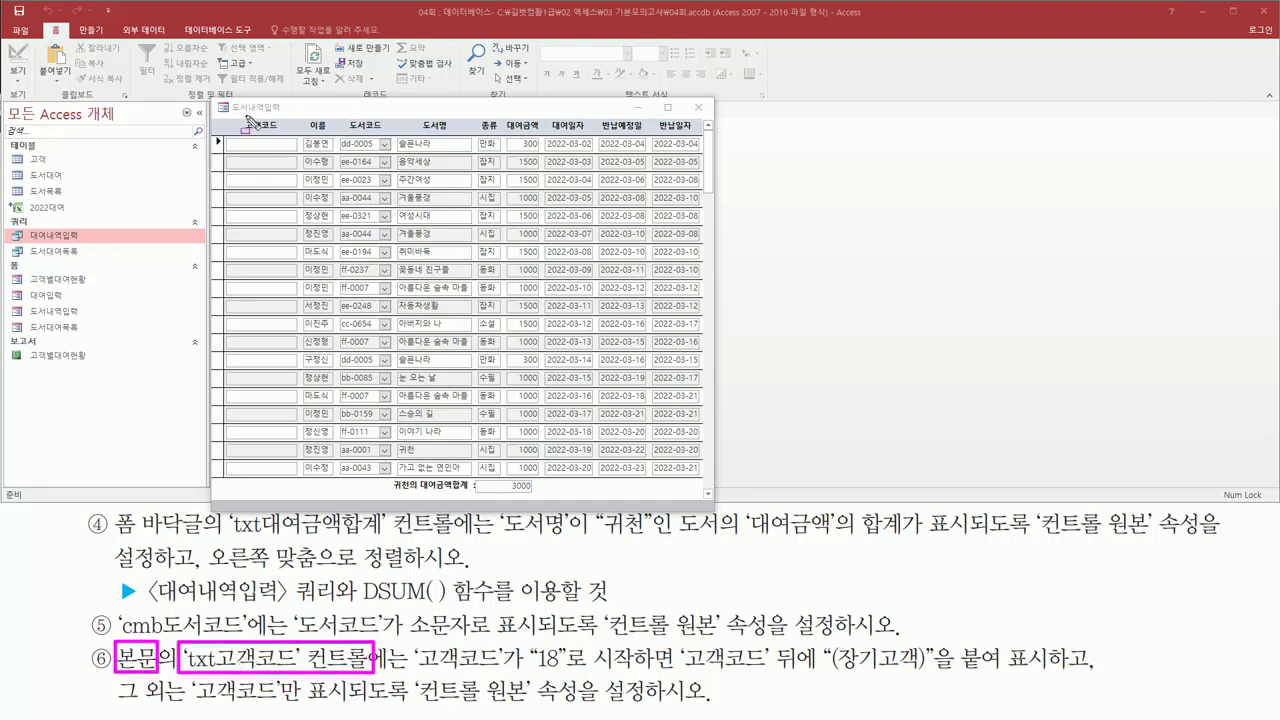
mouse_move(246, 118)
mouse_down()
mouse_move(287, 129)
mouse_move(241, 117)
mouse_move(229, 141)
mouse_move(315, 386)
mouse_move(297, 479)
mouse_up()
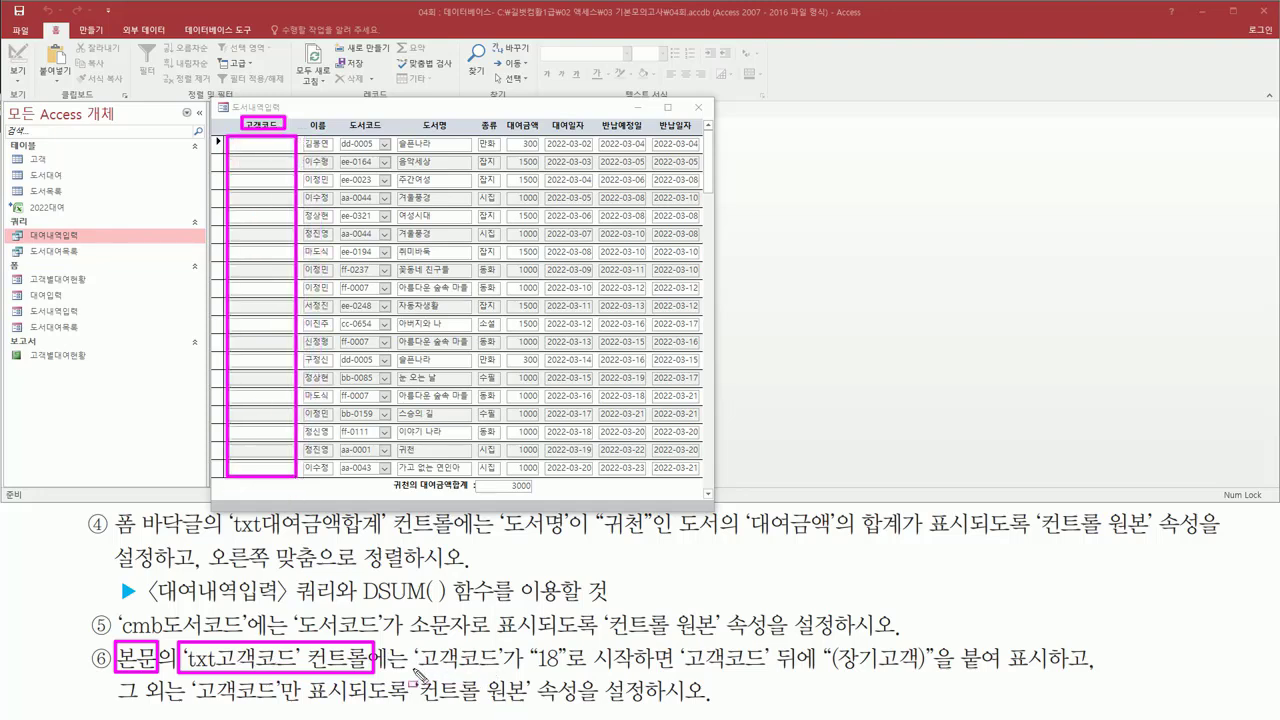
drag(412, 670, 630, 673)
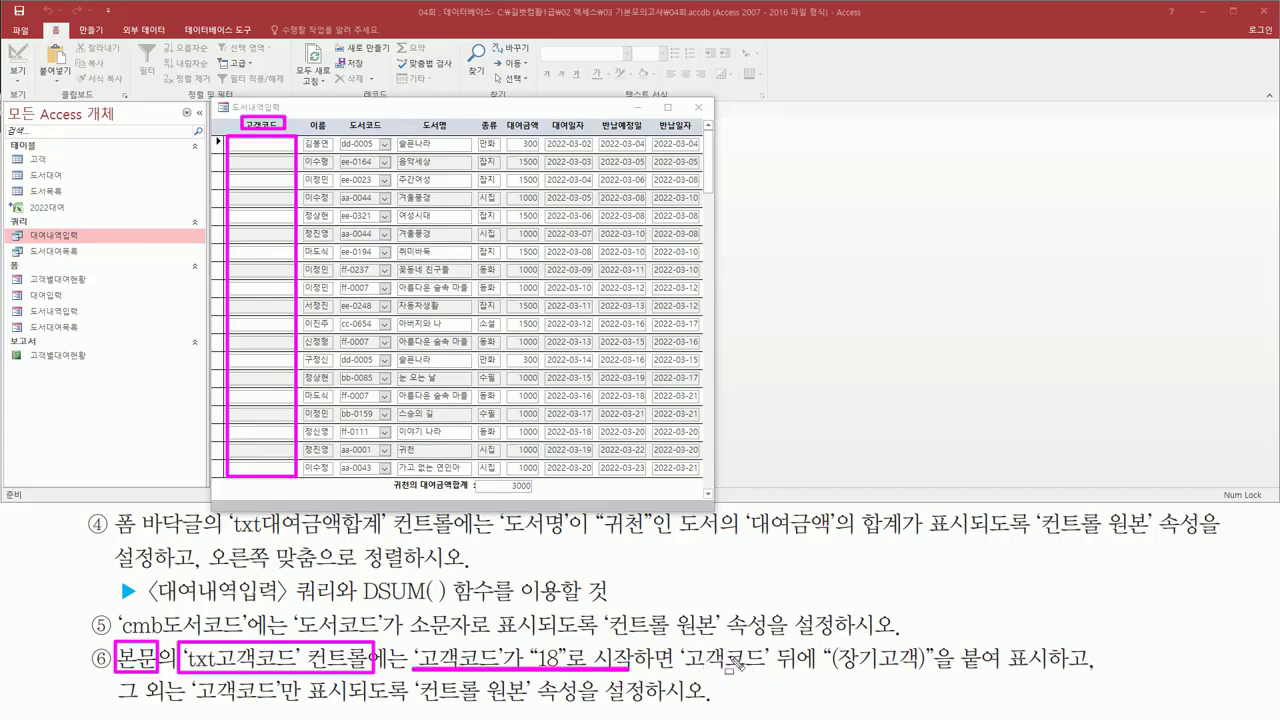
mouse_move(680, 645)
mouse_down()
mouse_move(776, 670)
mouse_move(935, 678)
mouse_up()
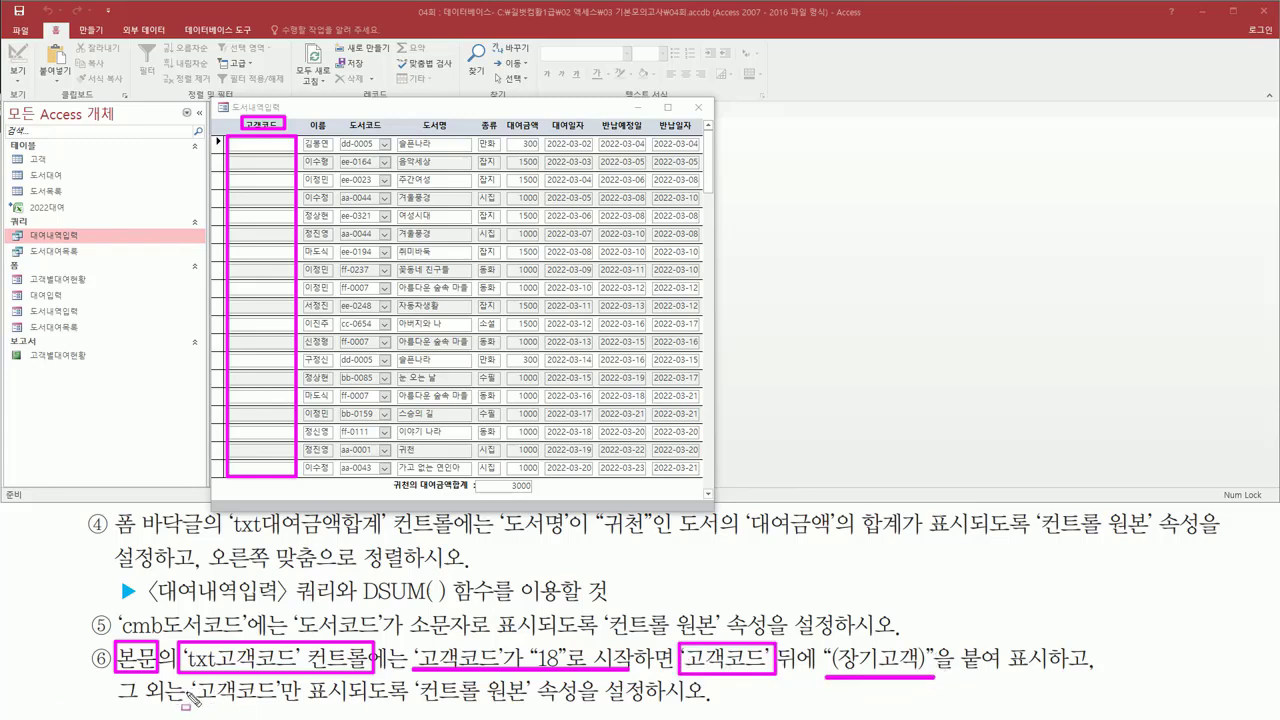
mouse_move(194, 702)
mouse_down()
mouse_move(292, 701)
mouse_move(196, 676)
mouse_move(285, 686)
mouse_up()
drag(420, 706, 522, 708)
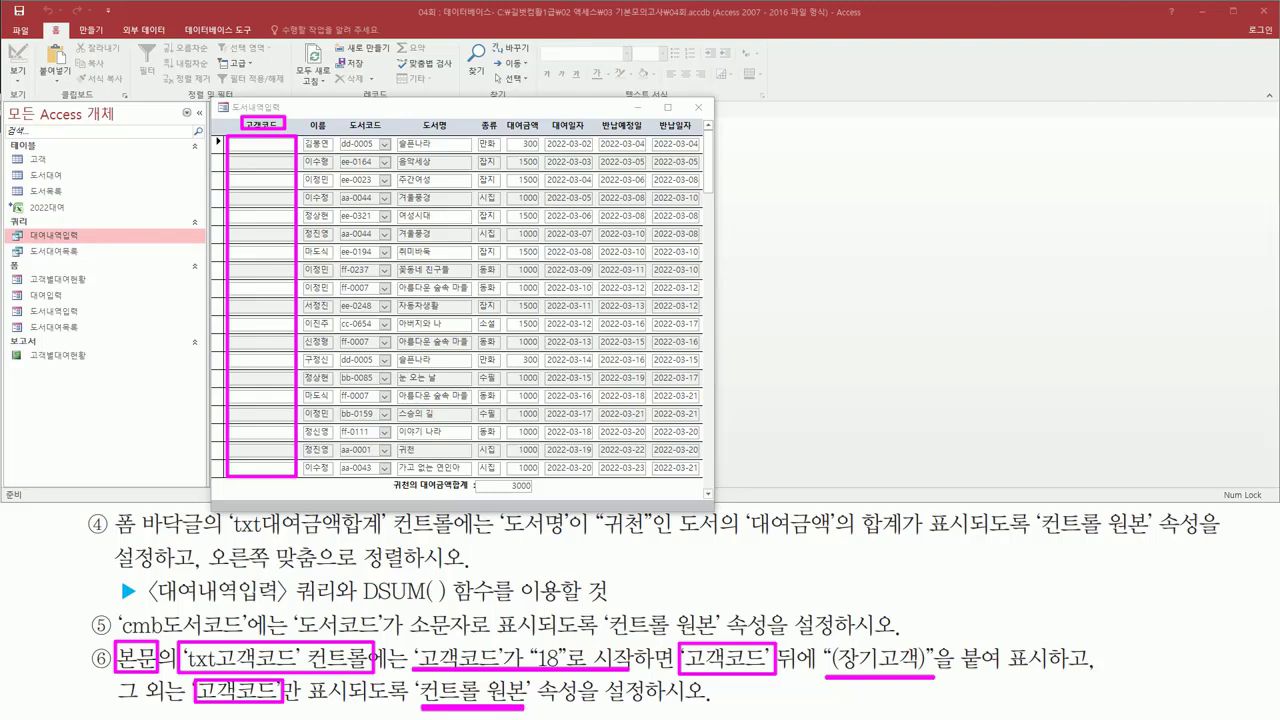
key(Escape)
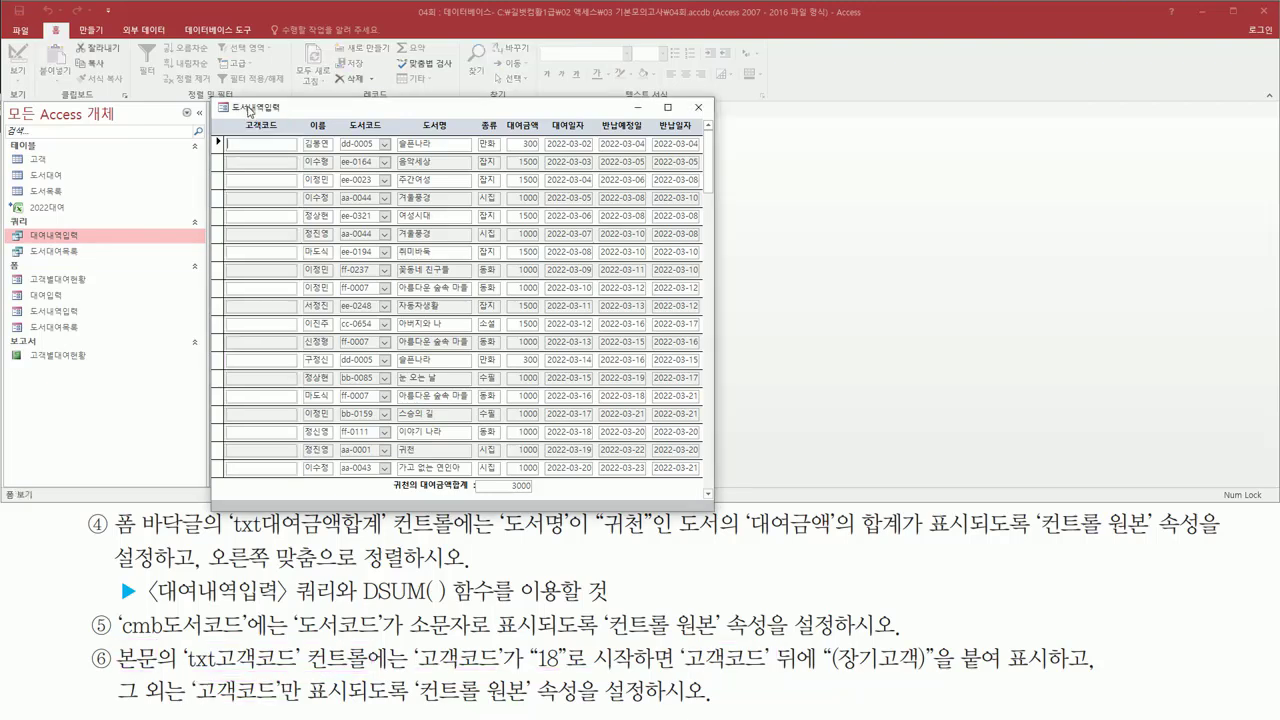
Switch the 도서내역입력 form to Design View and select the unbound txt고객코드 control in the 본문 section
right_click(249, 111)
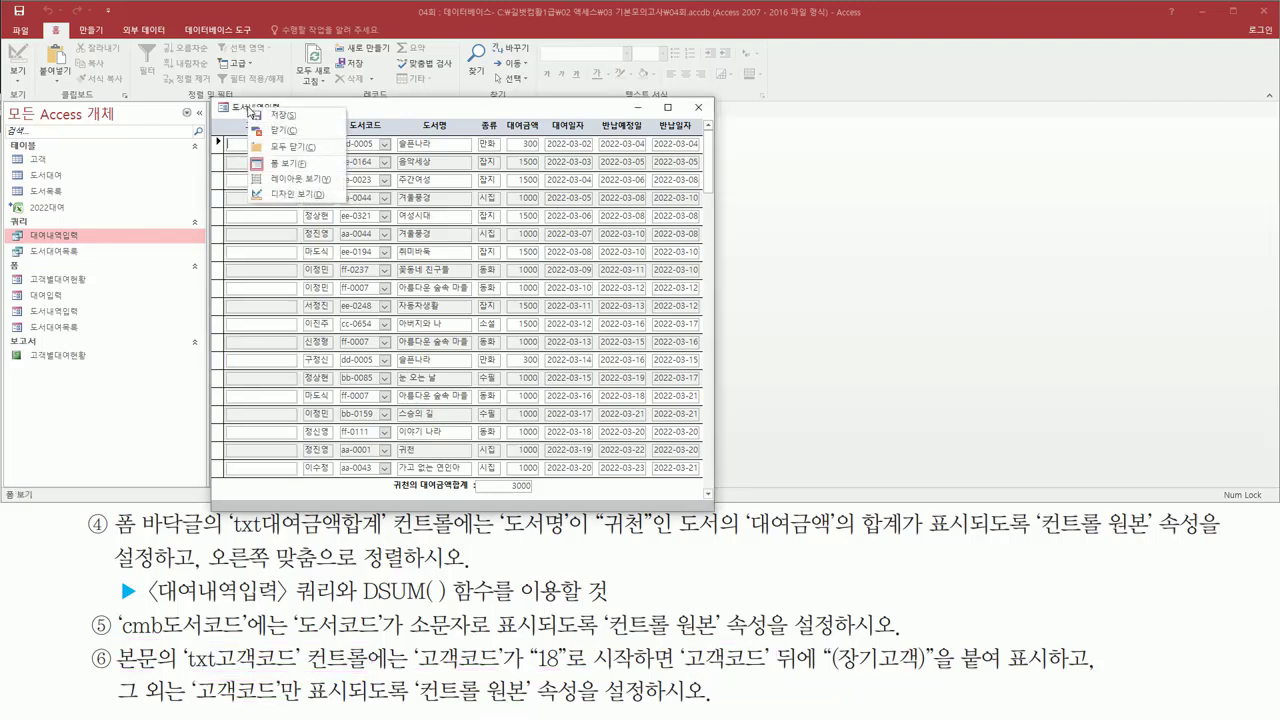
click(286, 195)
click(272, 186)
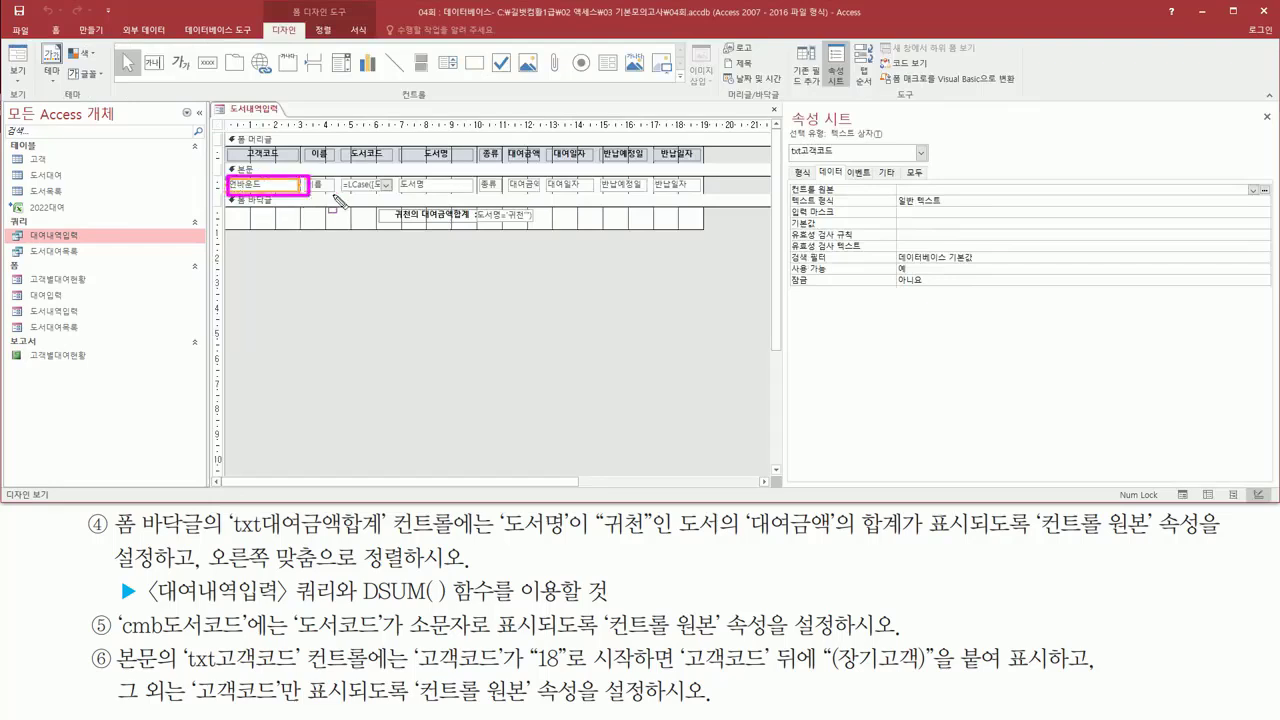
drag(793, 158, 841, 160)
drag(790, 178, 850, 197)
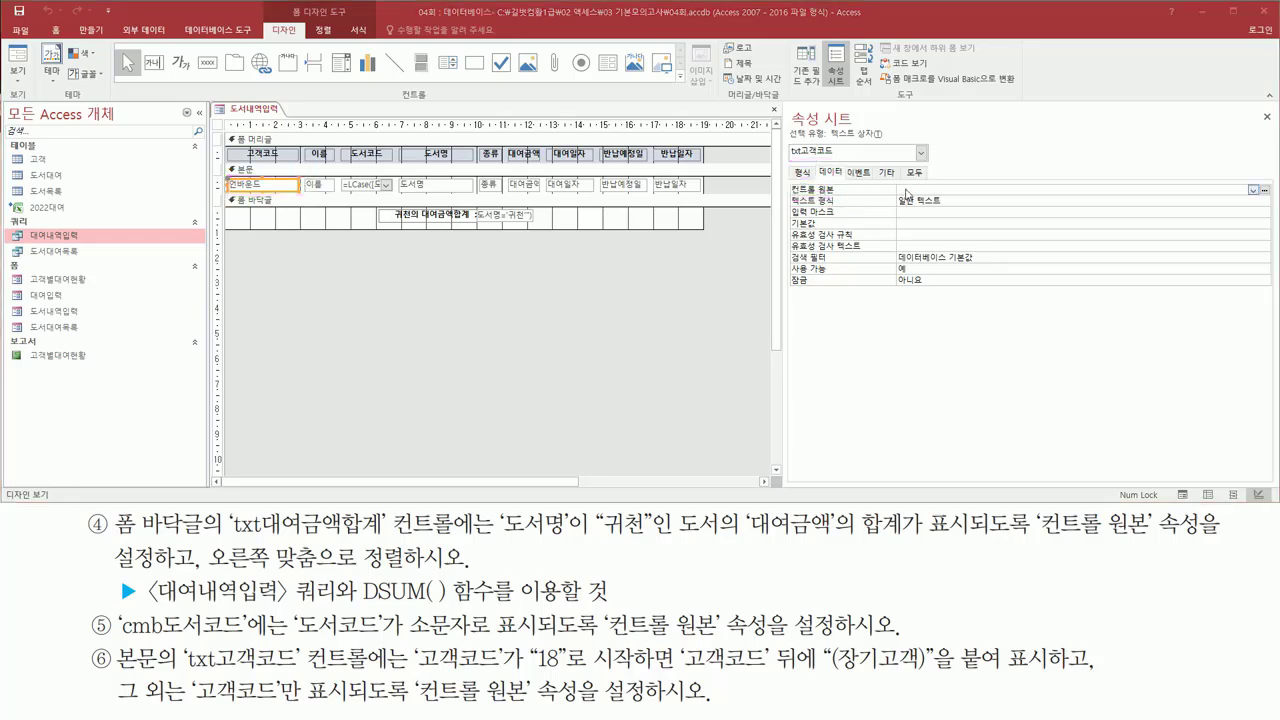
key(Escape)
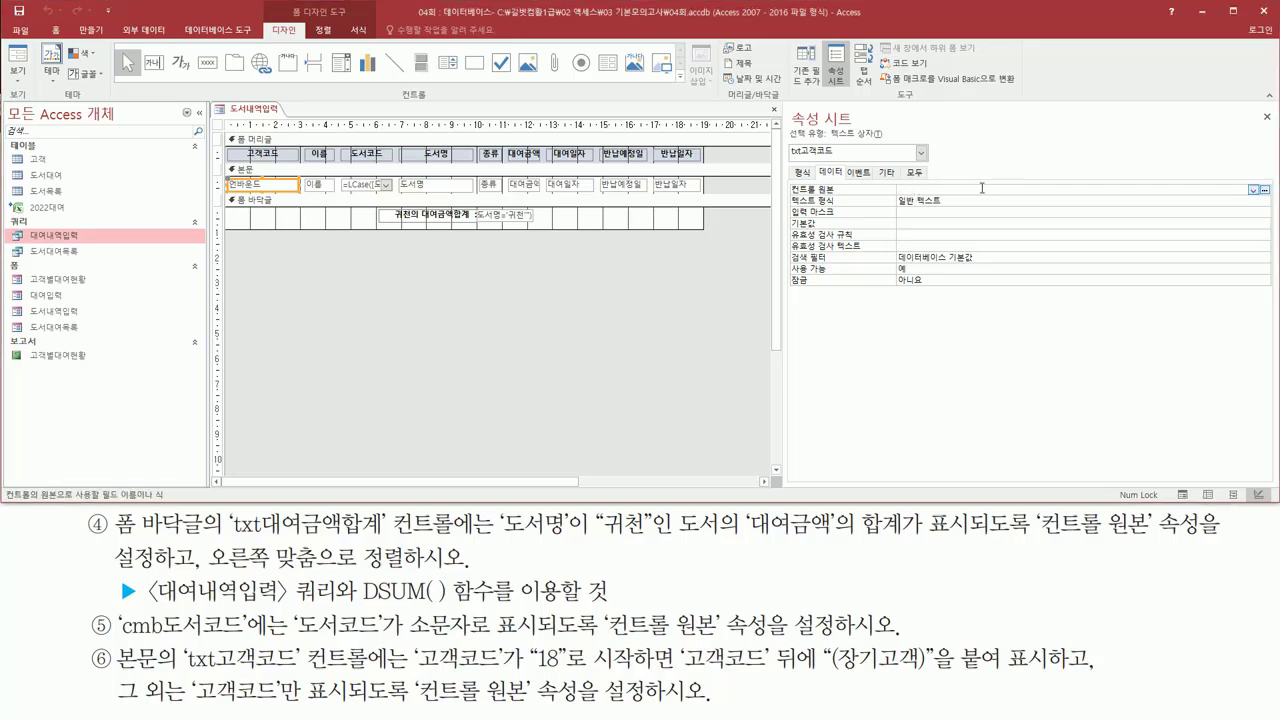
Set the 컨트롤 원본 property of txt고객코드 to the 고객코드 field
key(ctrl+2)
drag(787, 181, 835, 201)
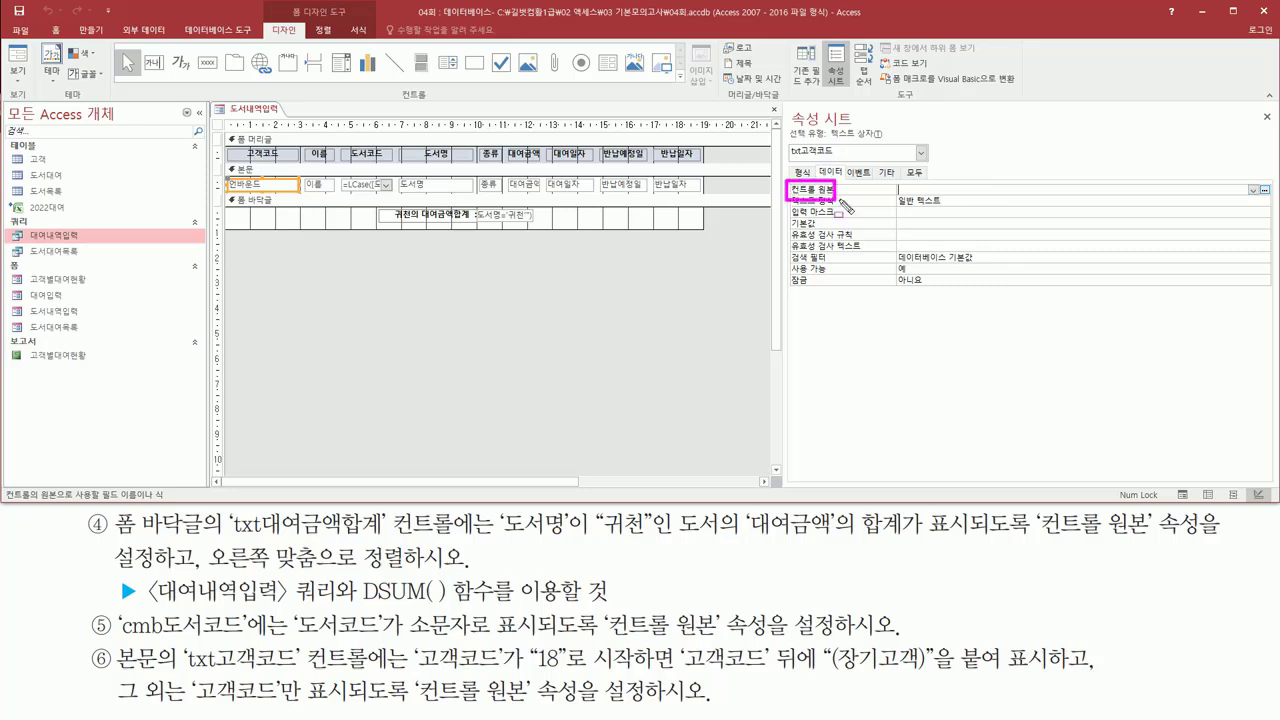
key(Escape)
click(1253, 190)
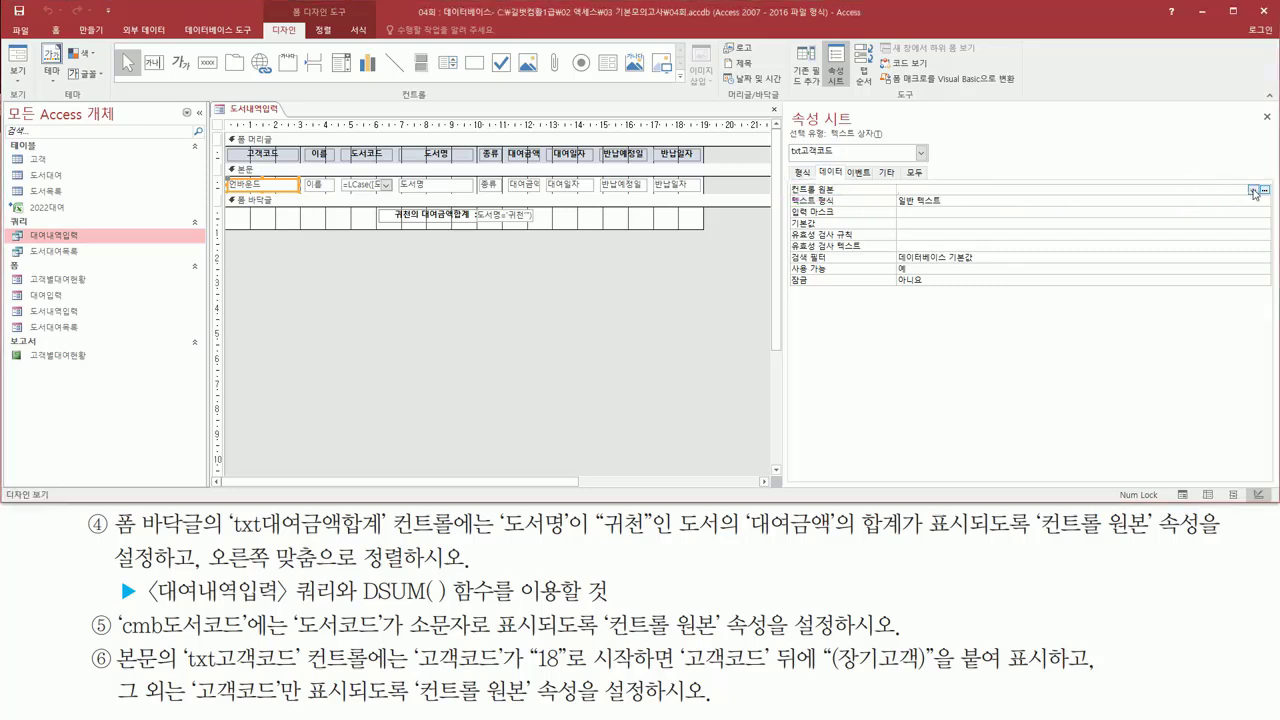
click(1254, 190)
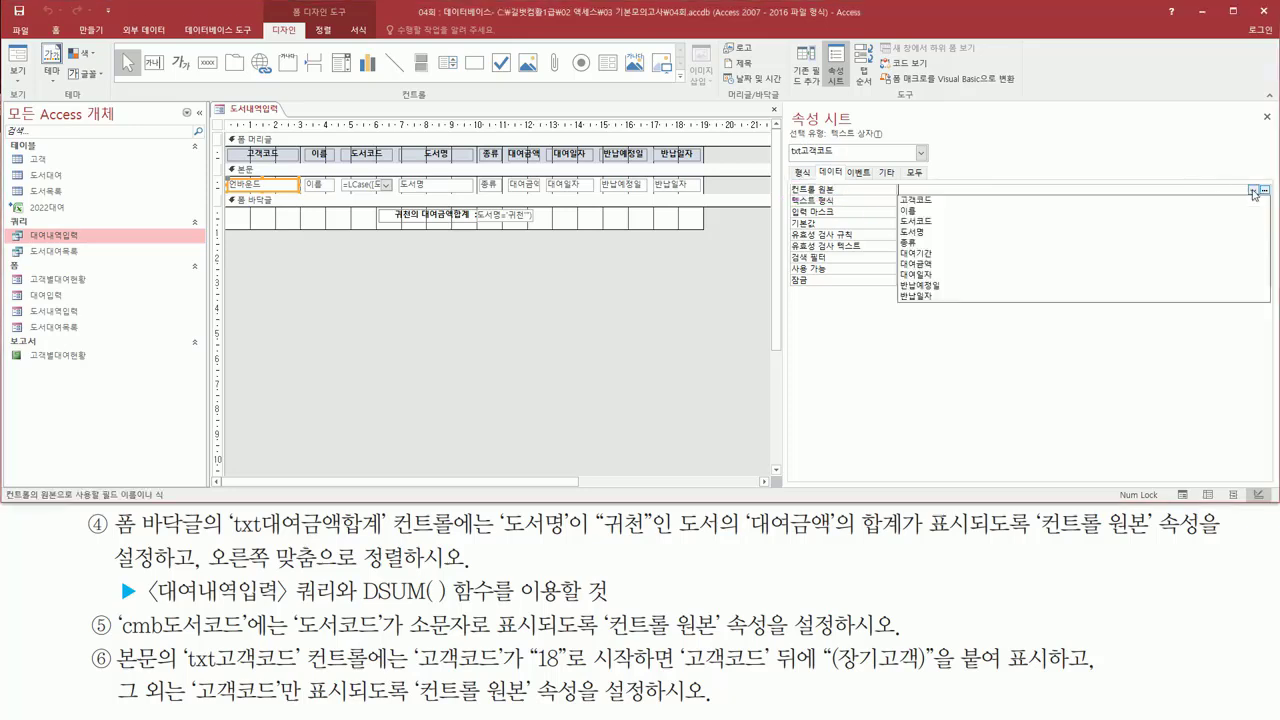
click(1040, 207)
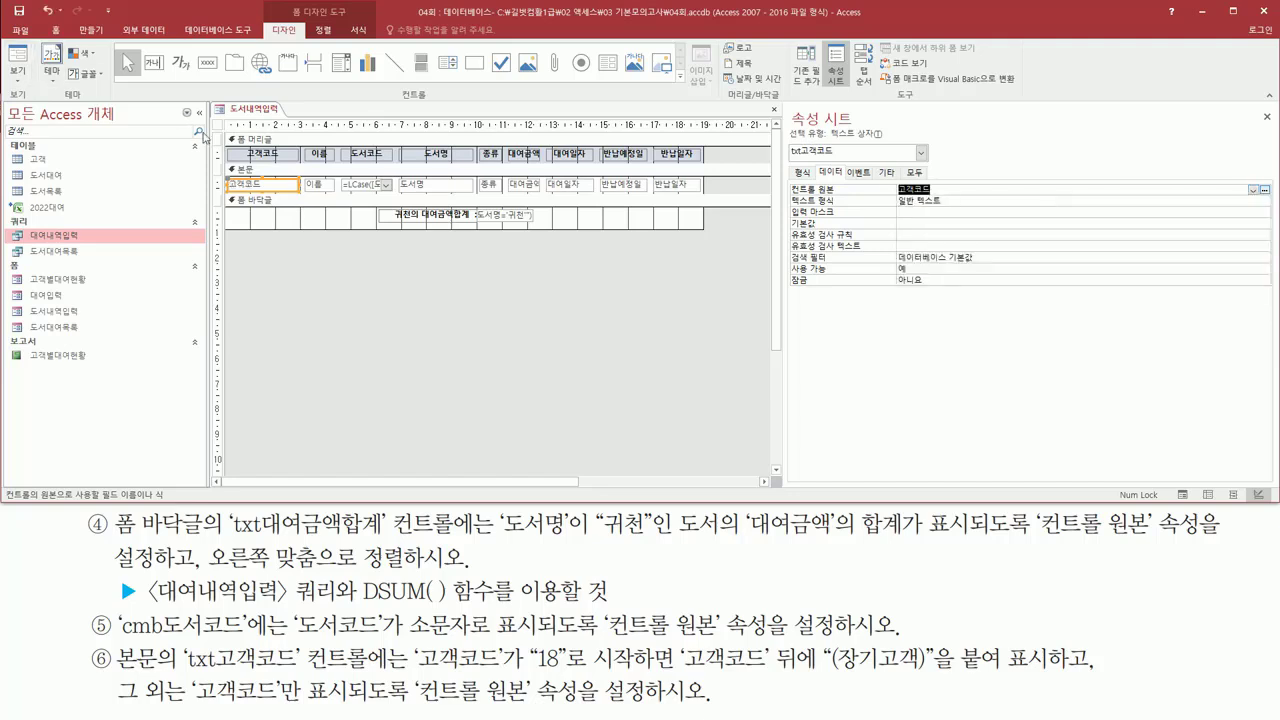
Switch the 도서내역입력 form to Form View and examine which 고객코드 values start with 18
right_click(255, 110)
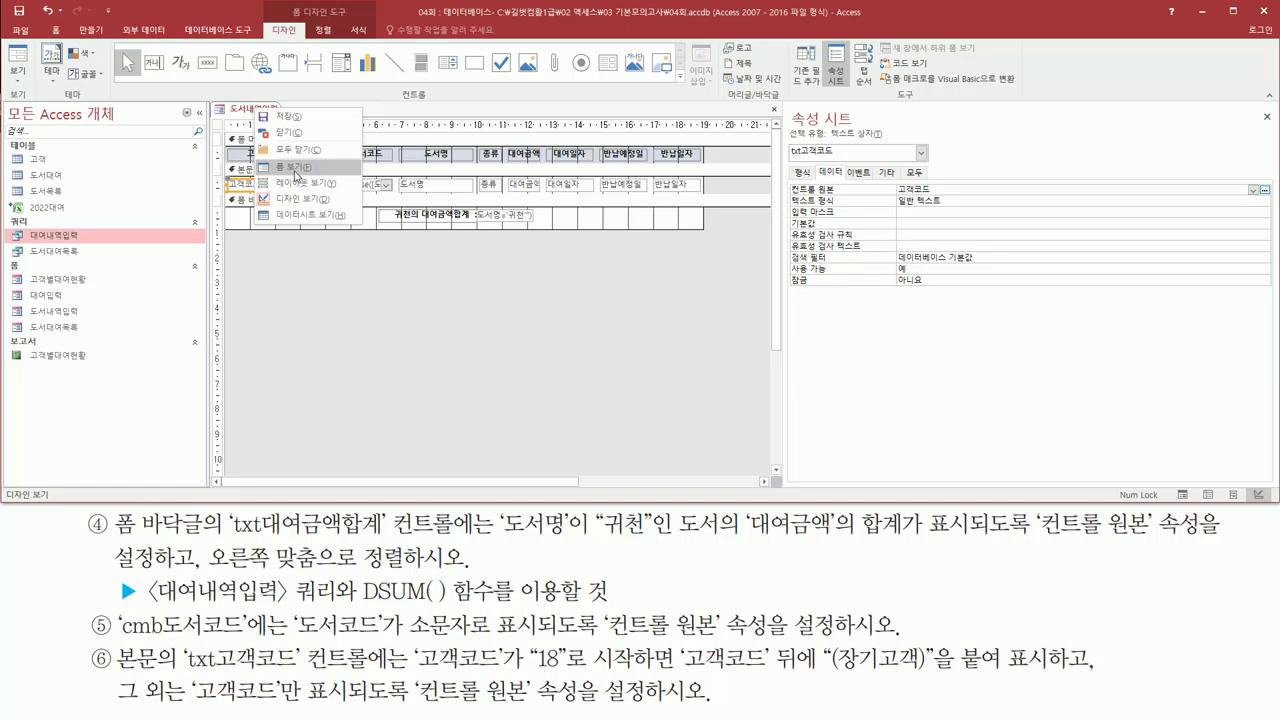
click(294, 170)
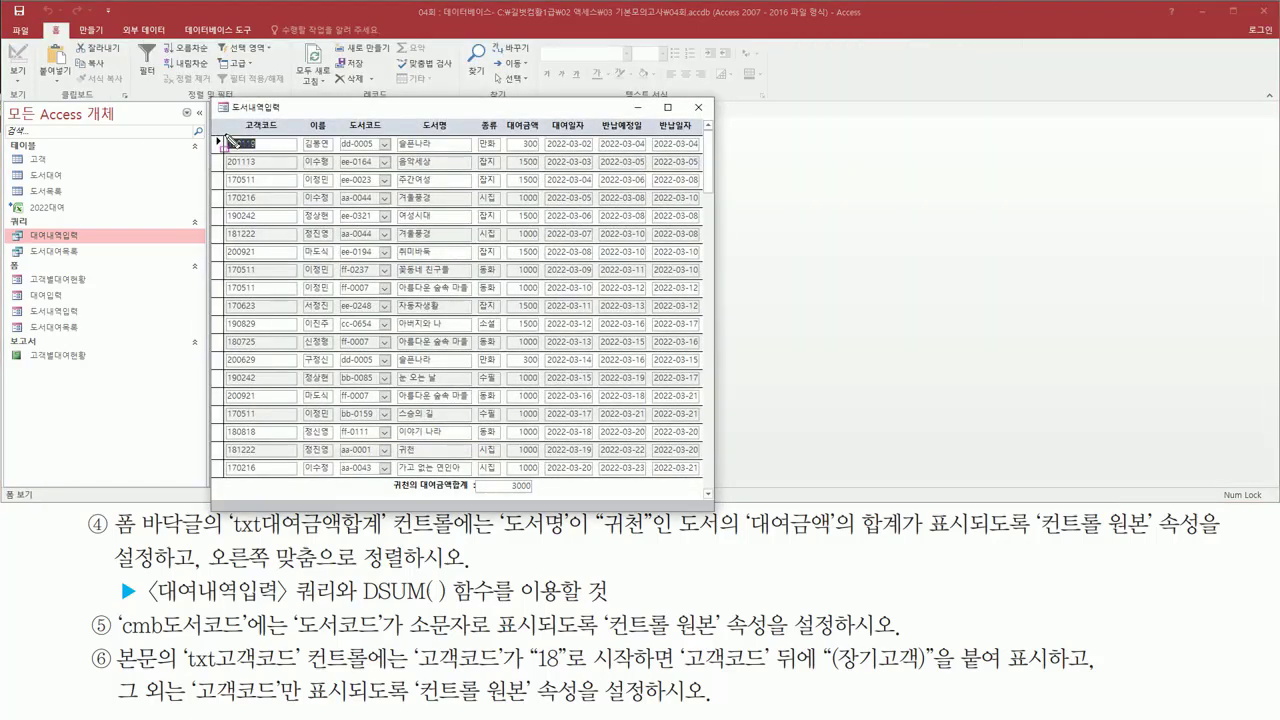
mouse_move(224, 136)
mouse_down()
mouse_move(292, 522)
mouse_move(285, 490)
mouse_up()
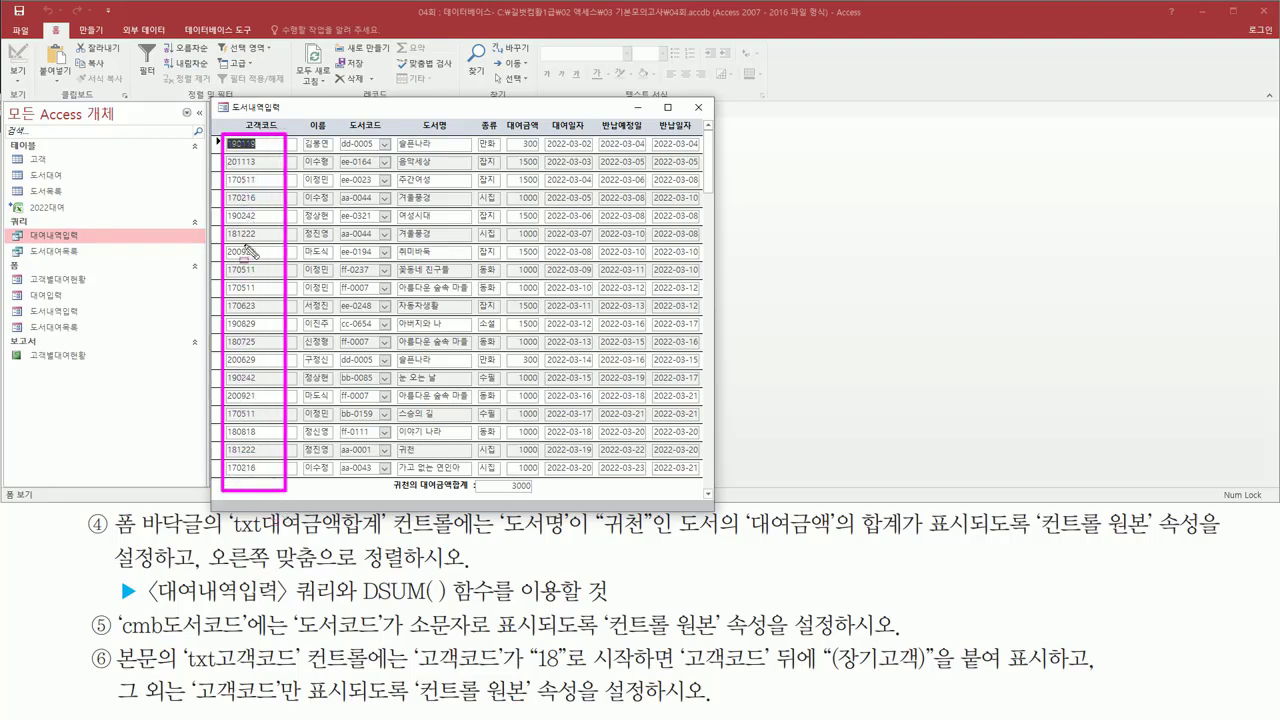
key(Escape)
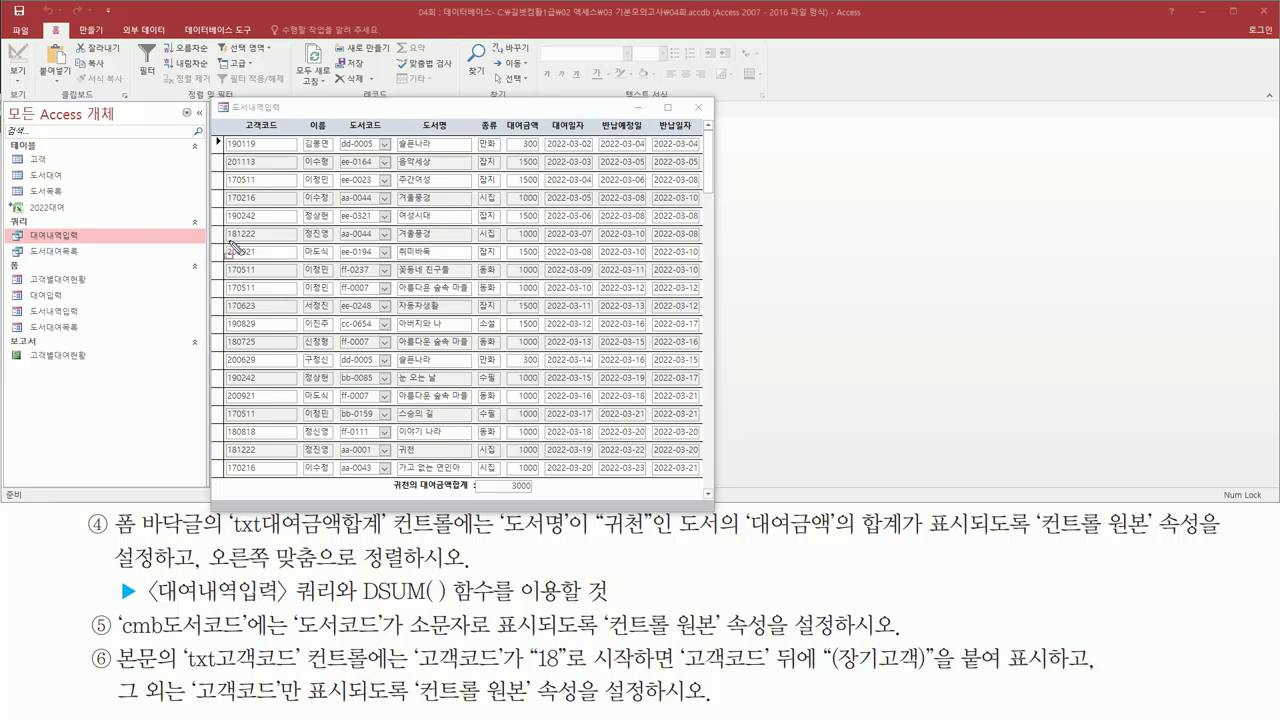
drag(225, 239, 238, 240)
drag(226, 347, 240, 347)
drag(226, 437, 240, 455)
drag(530, 669, 562, 669)
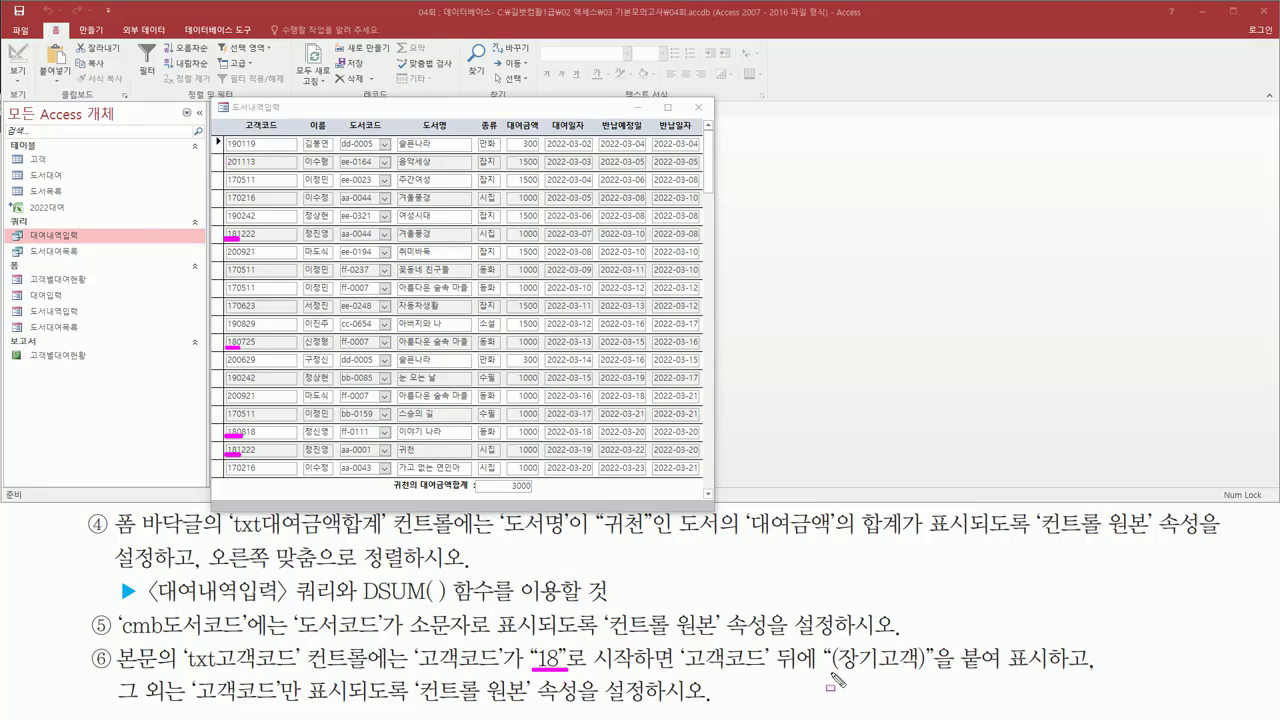
drag(832, 684, 926, 682)
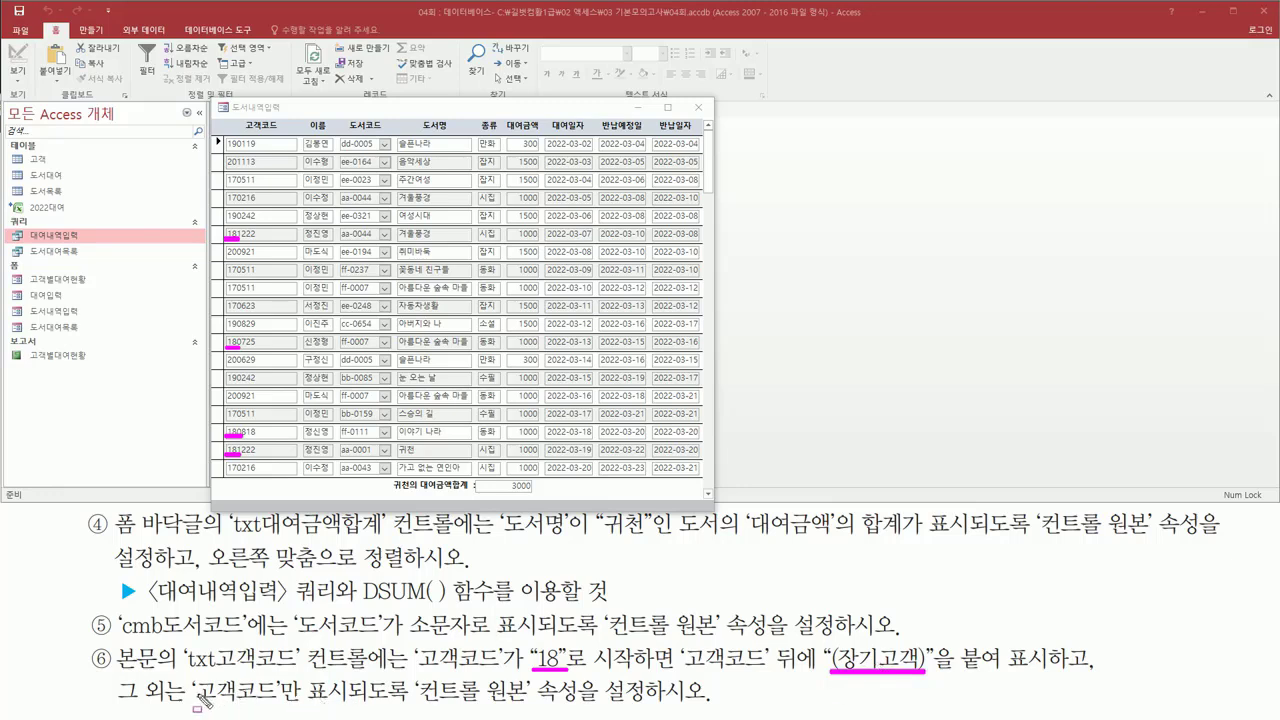
drag(111, 703, 276, 706)
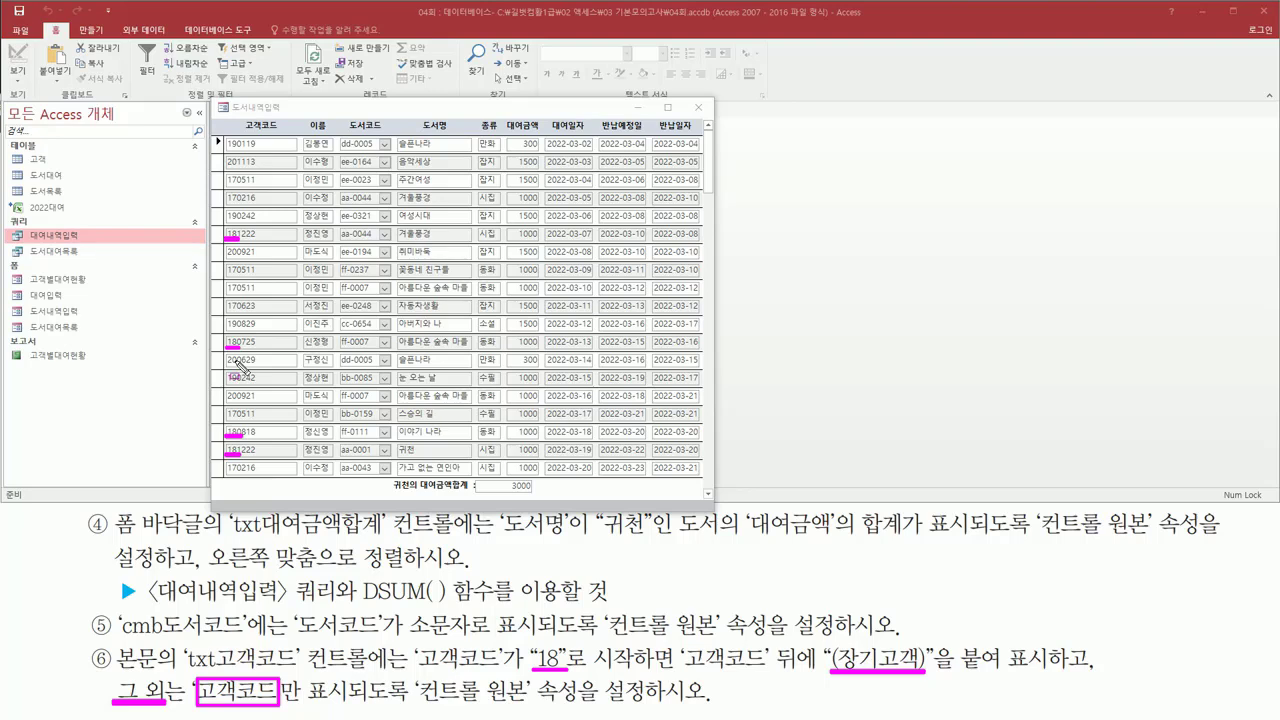
key(Escape)
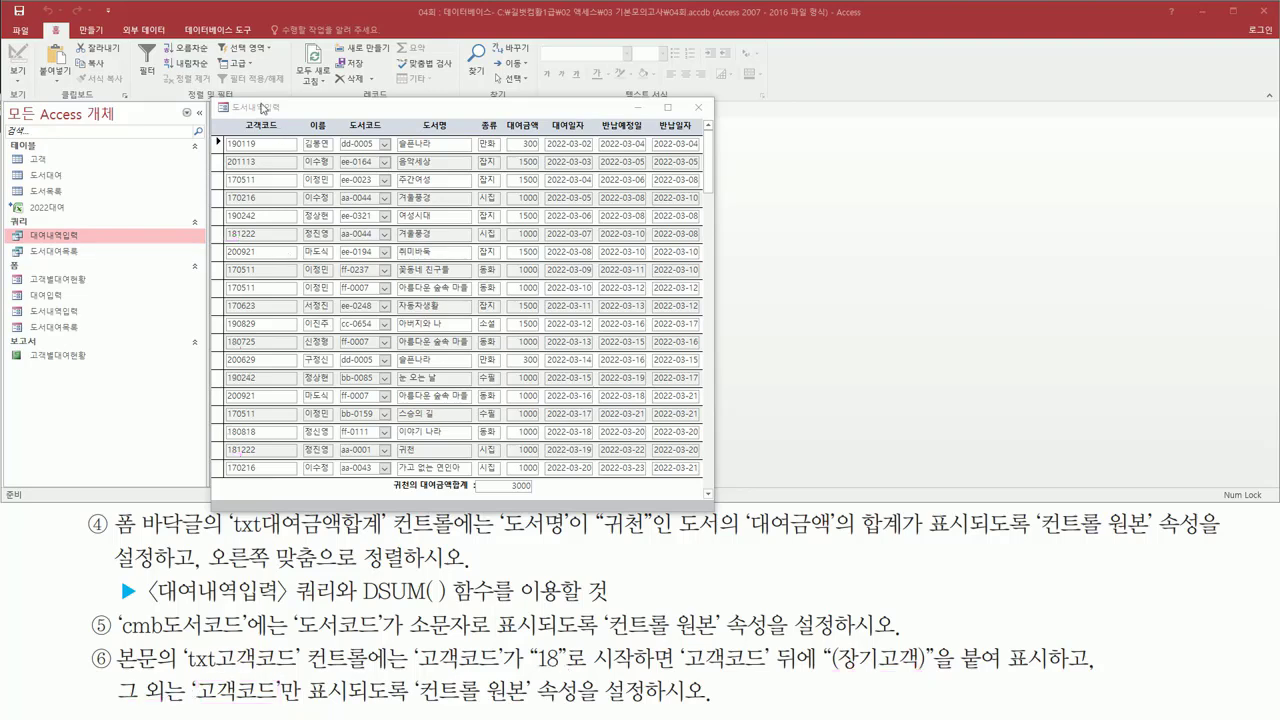
Return the 도서내역입력 form to Design View and select txt고객코드 to show its 컨트롤 원본 property
right_click(263, 111)
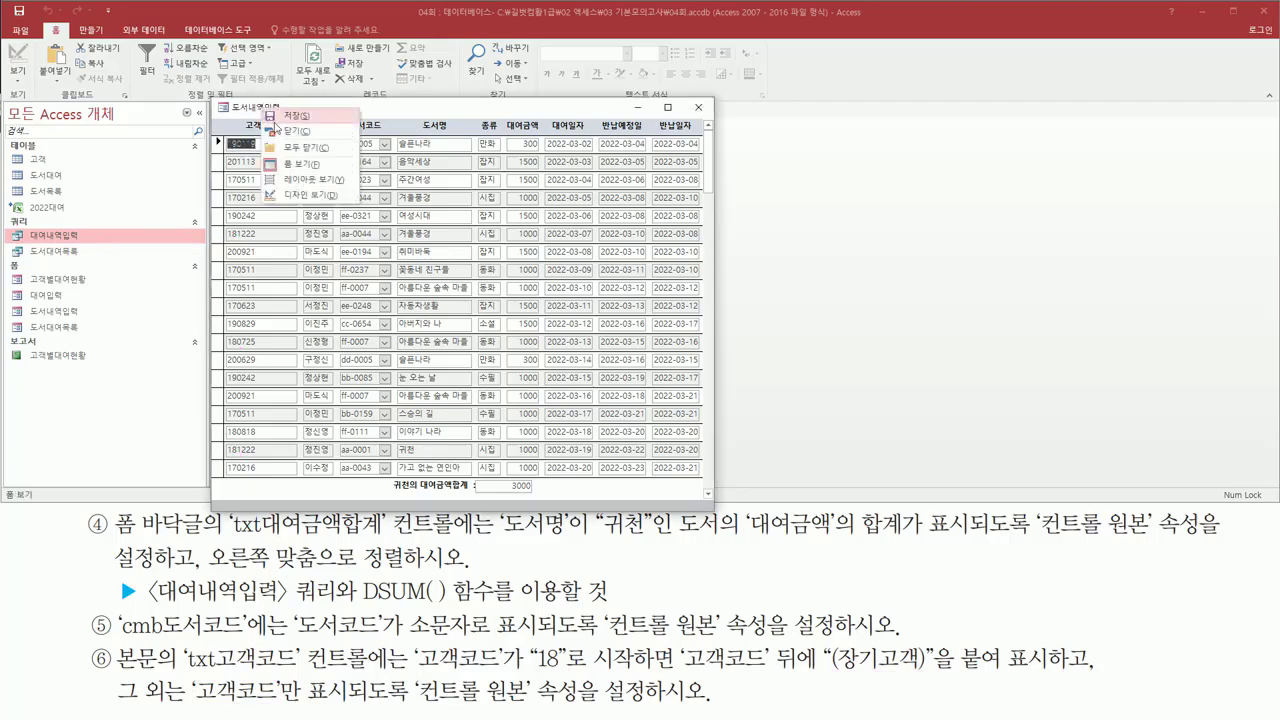
click(300, 195)
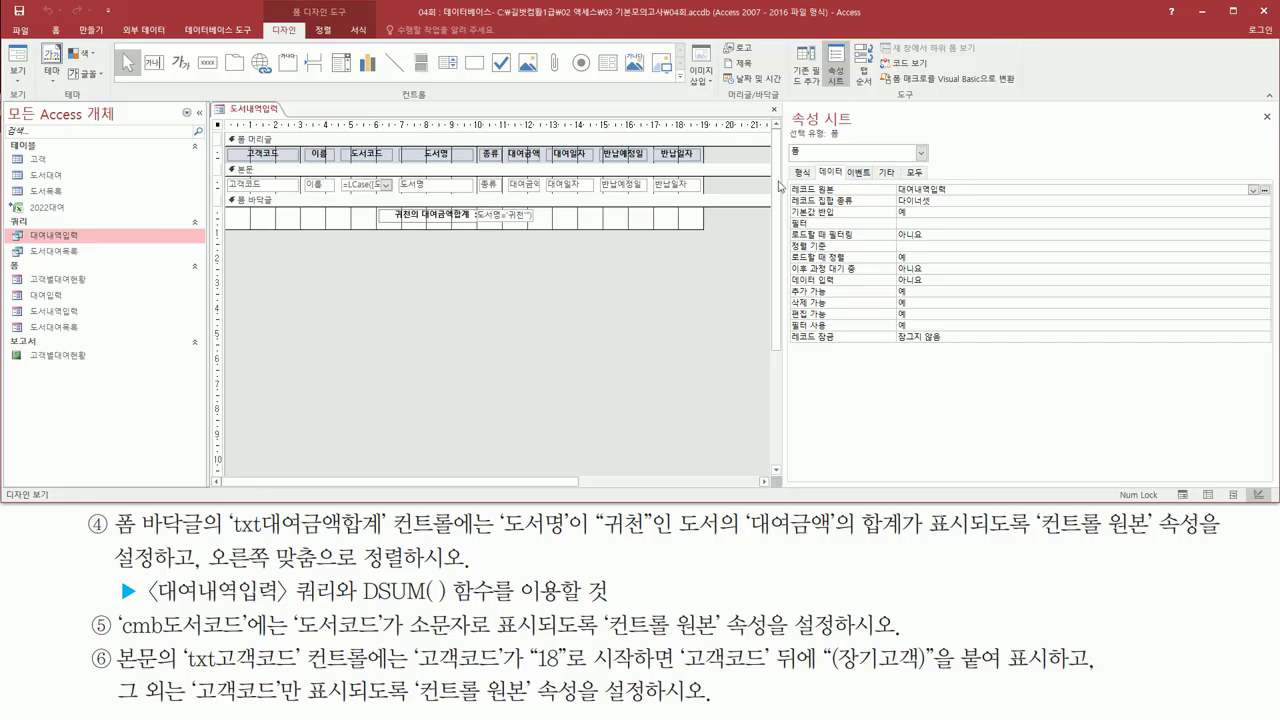
click(273, 183)
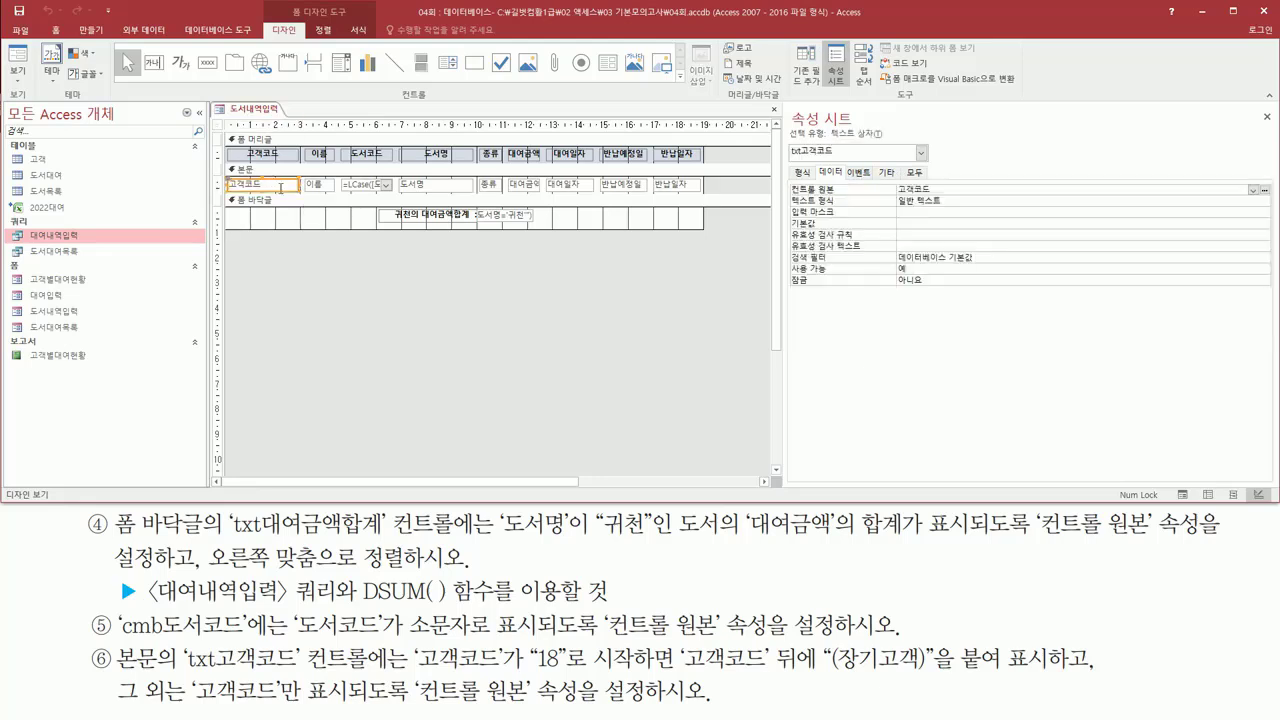
drag(776, 181, 1027, 193)
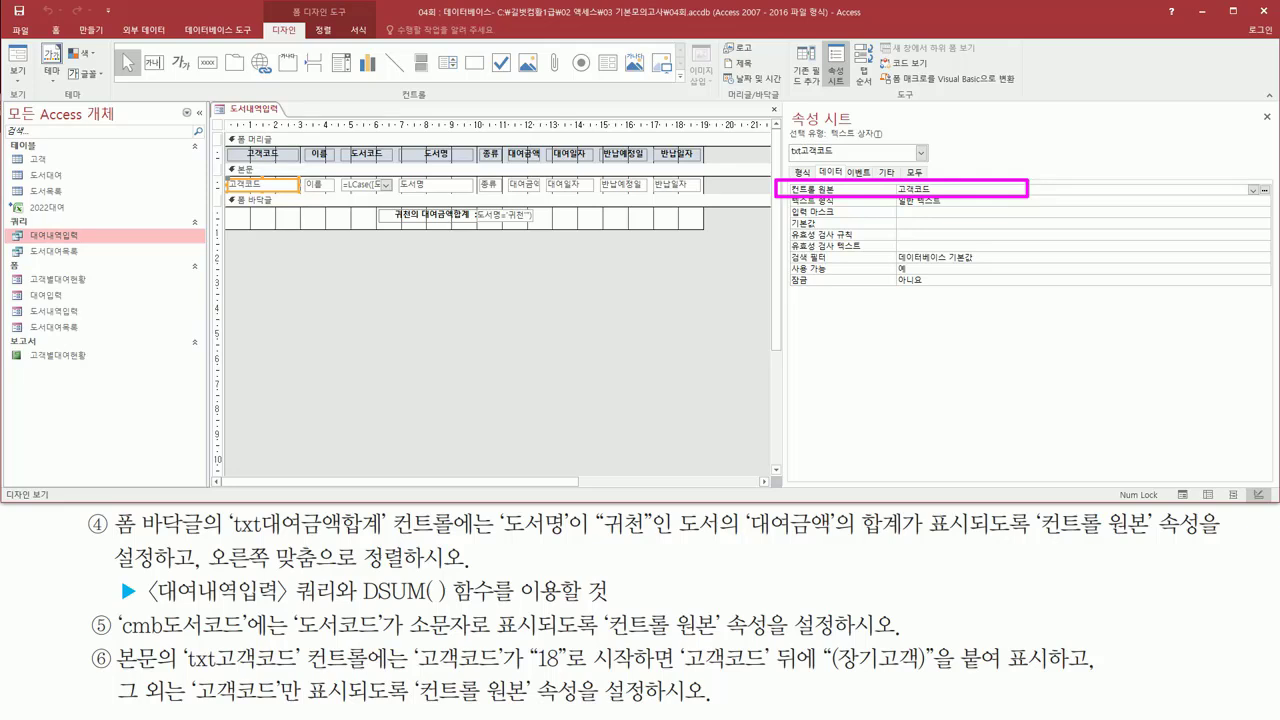
Open a blank memo and write the expression =left([고객코드],2) in it
key(ctrl+m)
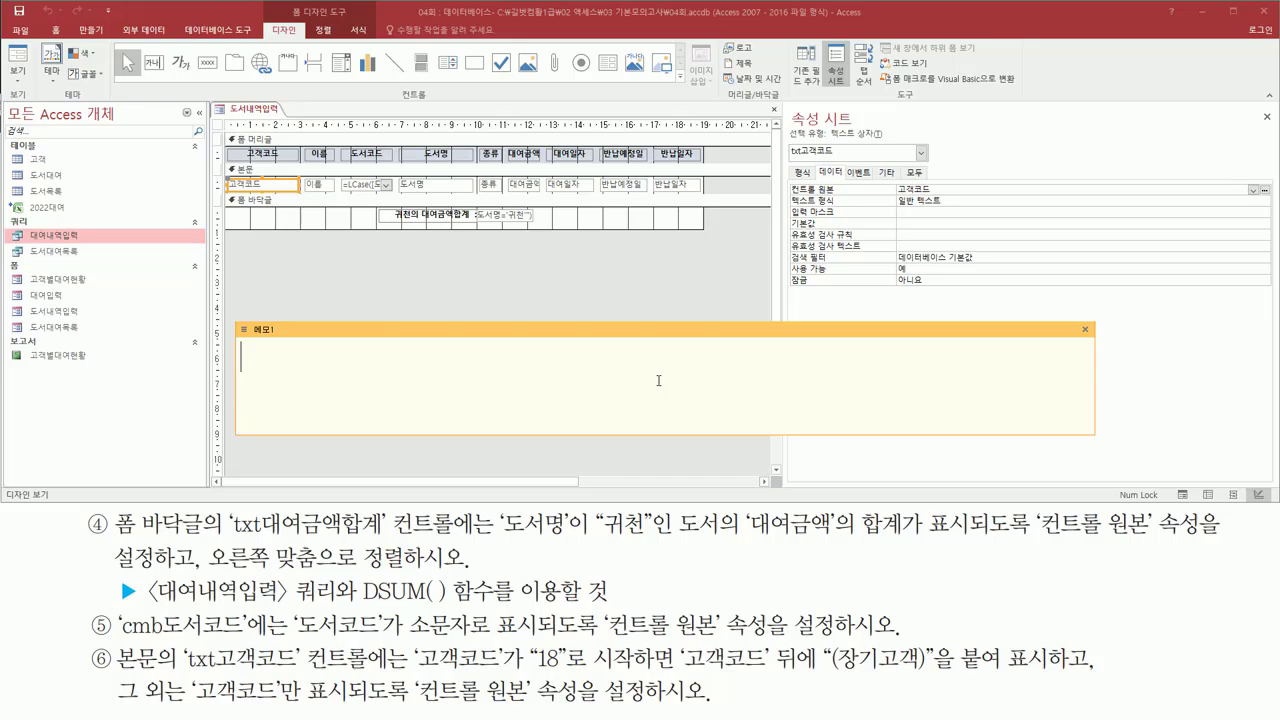
text(=)
text(left()
text([)
text(고객코)
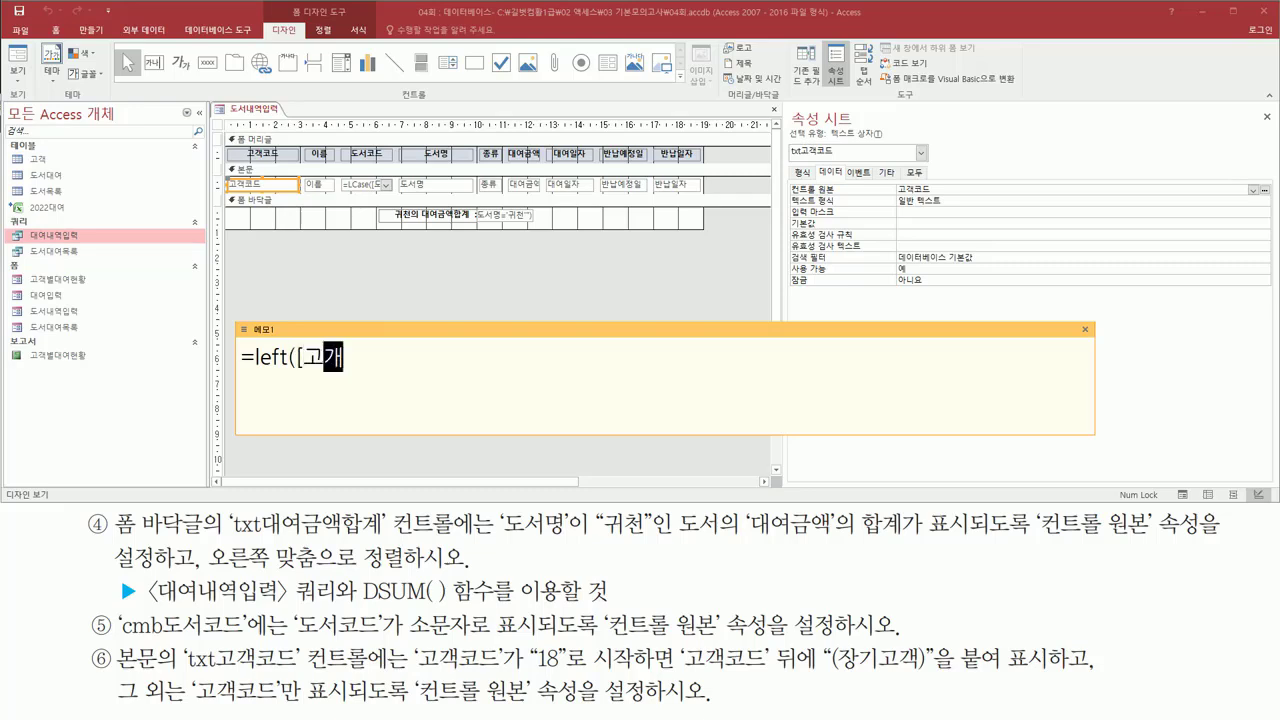
text(드)
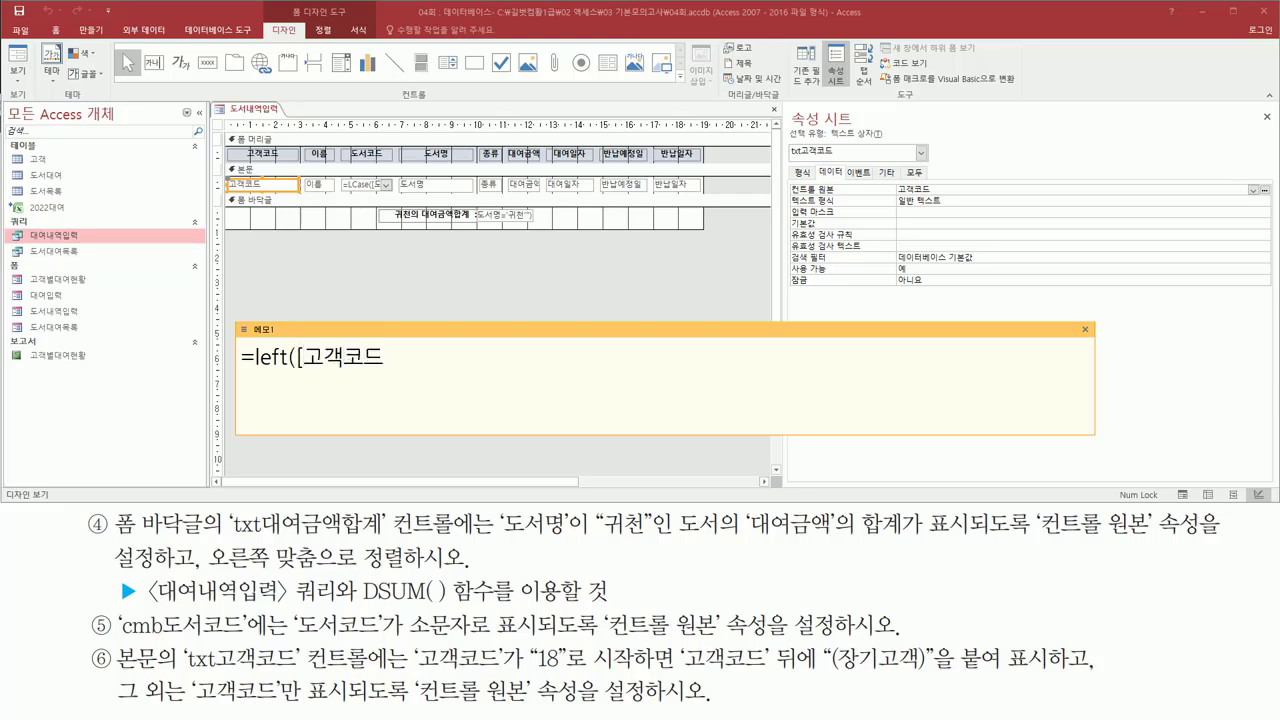
text(],2))
Cut left([고객코드],2) out of the memo line and complete the line as the syntax =iif( 조건 , 참 , 거짓 )
key(shift+Left)
key(shift+Left)
key(shift+Left)
key(shift+Left)
key(shift+Left)
key(shift+Left)
key(shift+Left)
key(shift+Left)
key(shift+Left)
key(shift+Left)
key(shift+Left)
key(shift+Left)
key(shift+Left)
key(shift+Left)
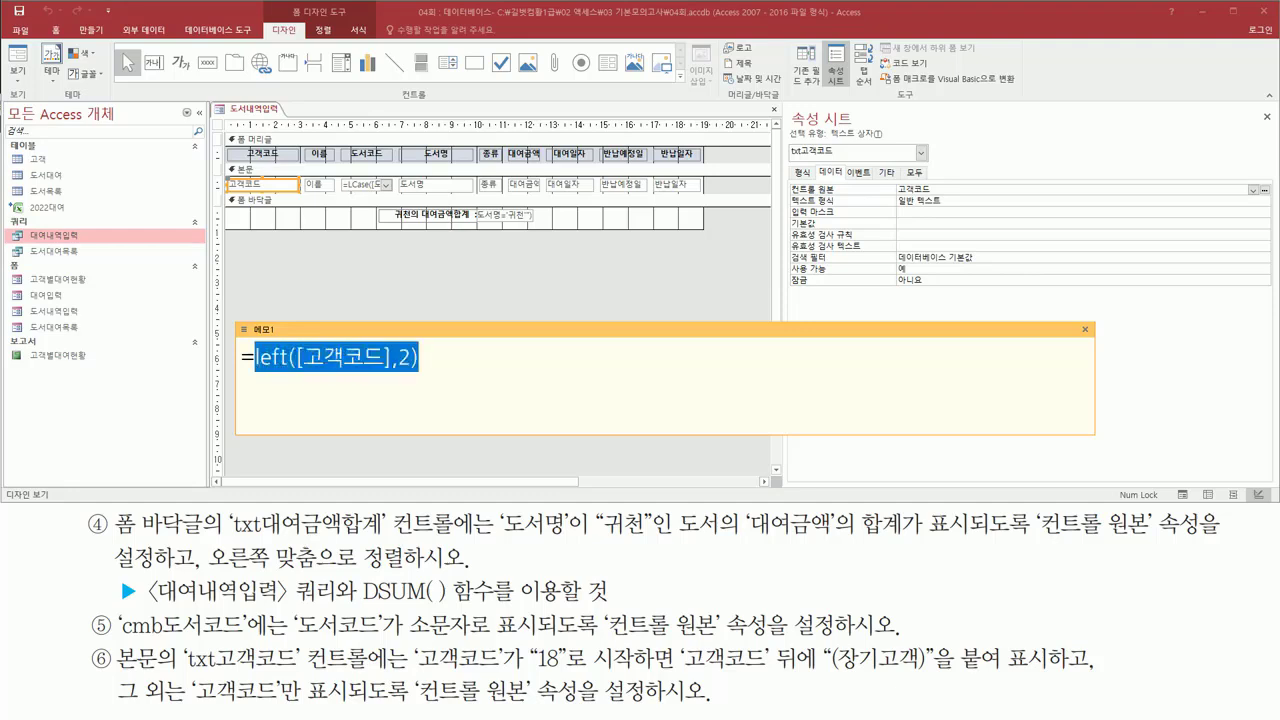
key(BackSpace)
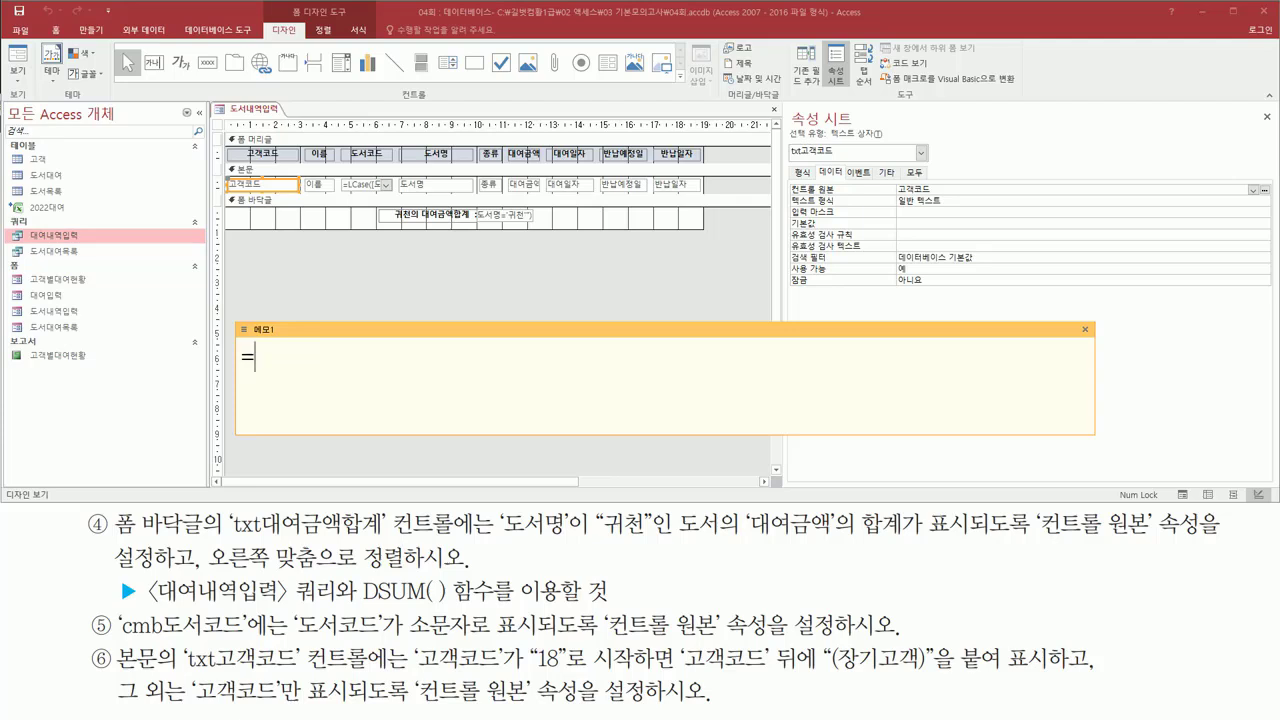
text(iif)
text(()
text( 조건 , 차)
text(ㅁ , )
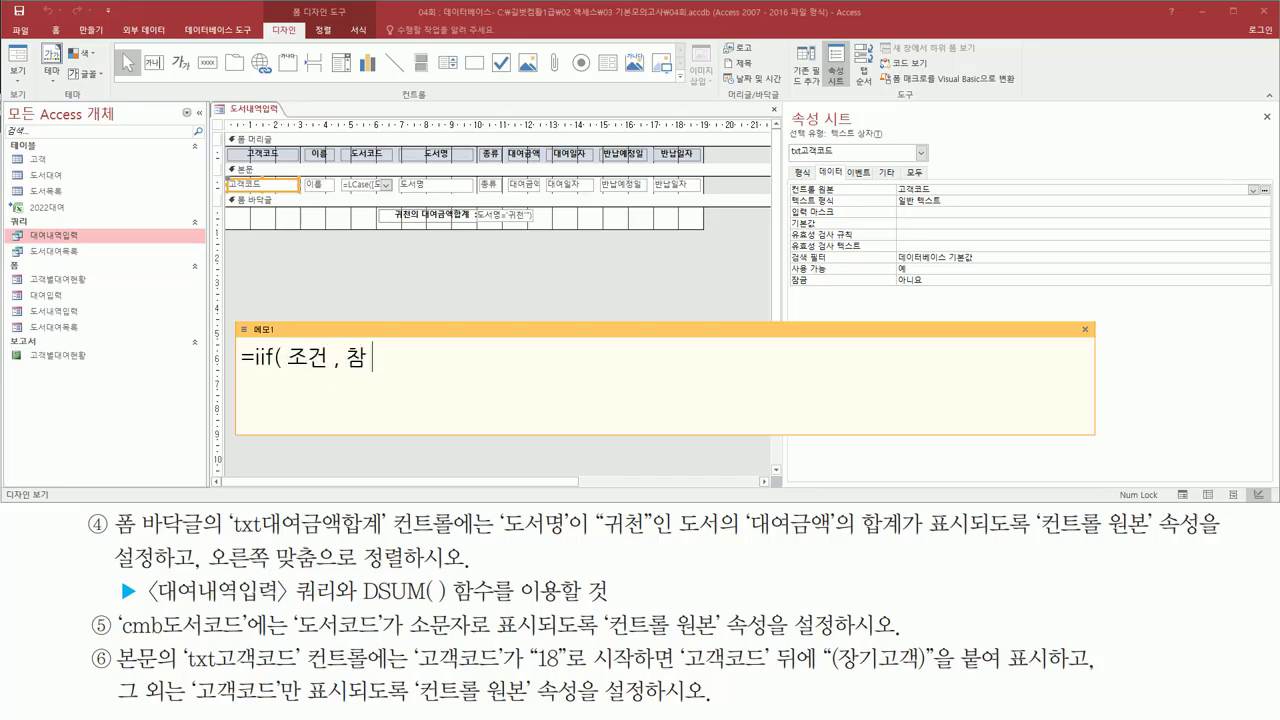
text(거짓 ))
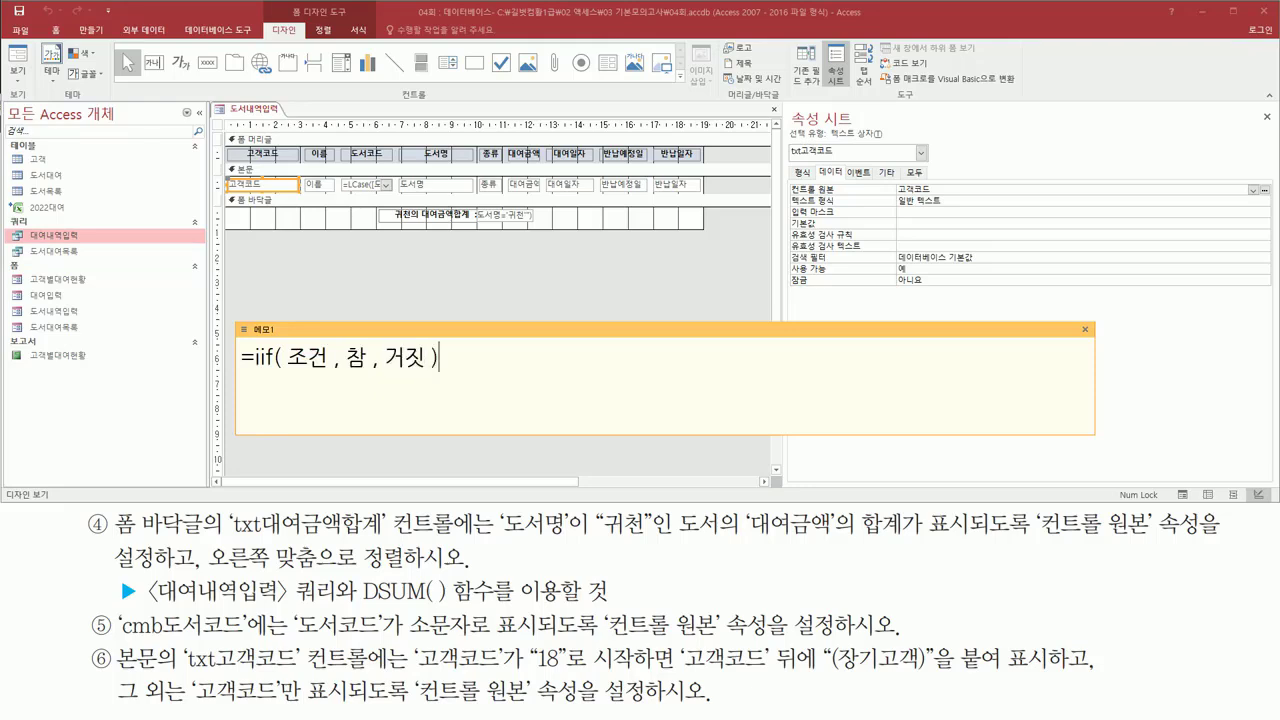
Begin a second memo line under the syntax with the condition =iif( left([고객코드],2)="18"
key(Return)
text(=iif()
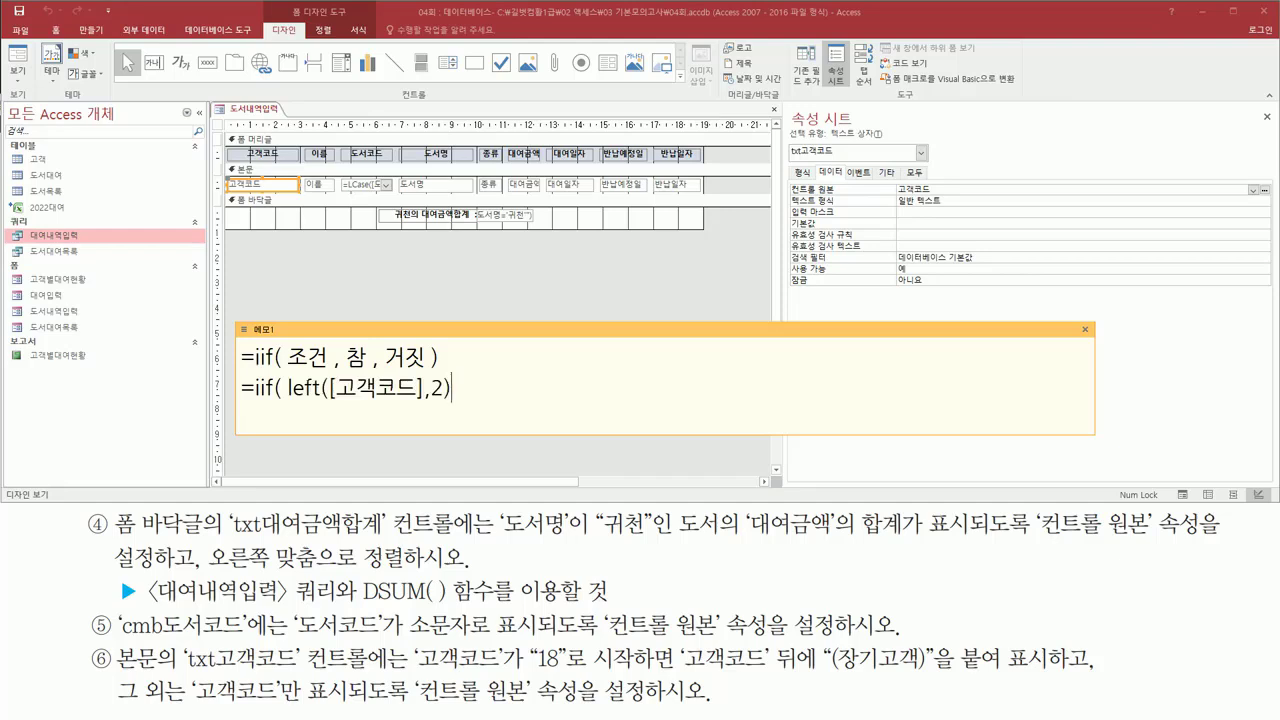
text(=)
text("1)
text(8")
Add a comma and the field [고객코드] after the condition to begin the formula's true argument
text( , )
text([)
text(rh)
key(BackSpace)
key(BackSpace)
text(고객코드)
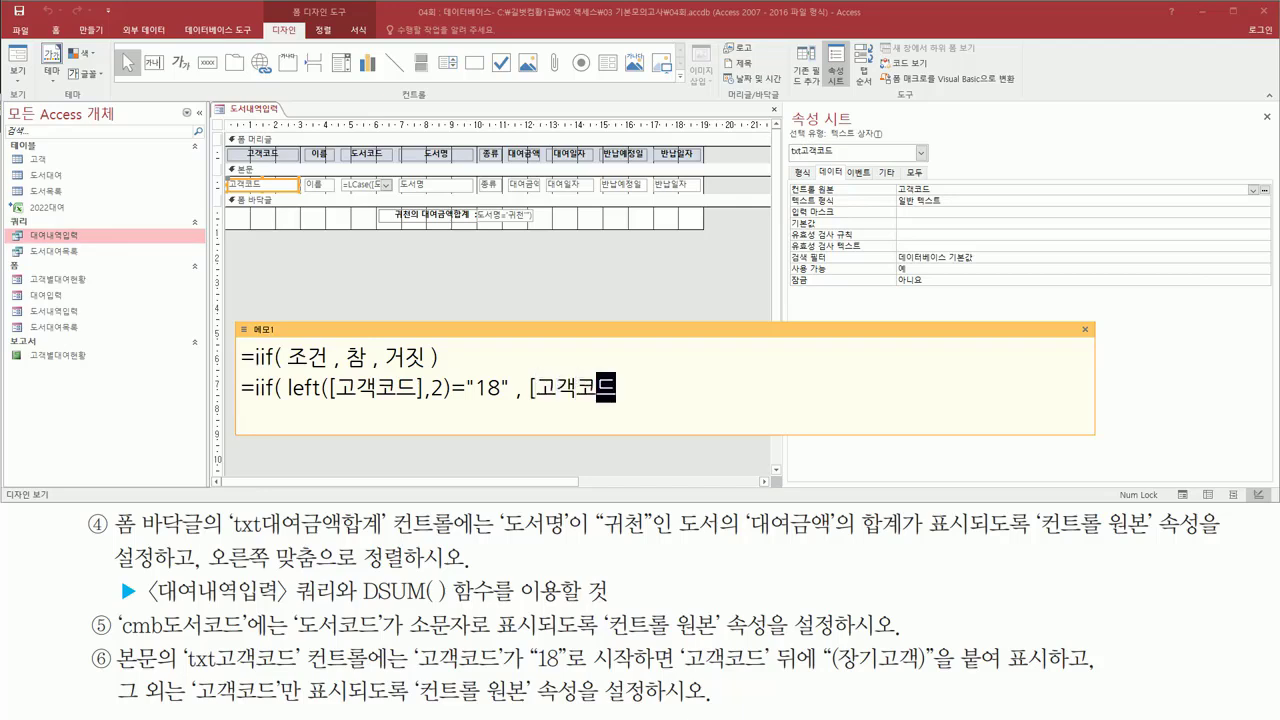
text(])
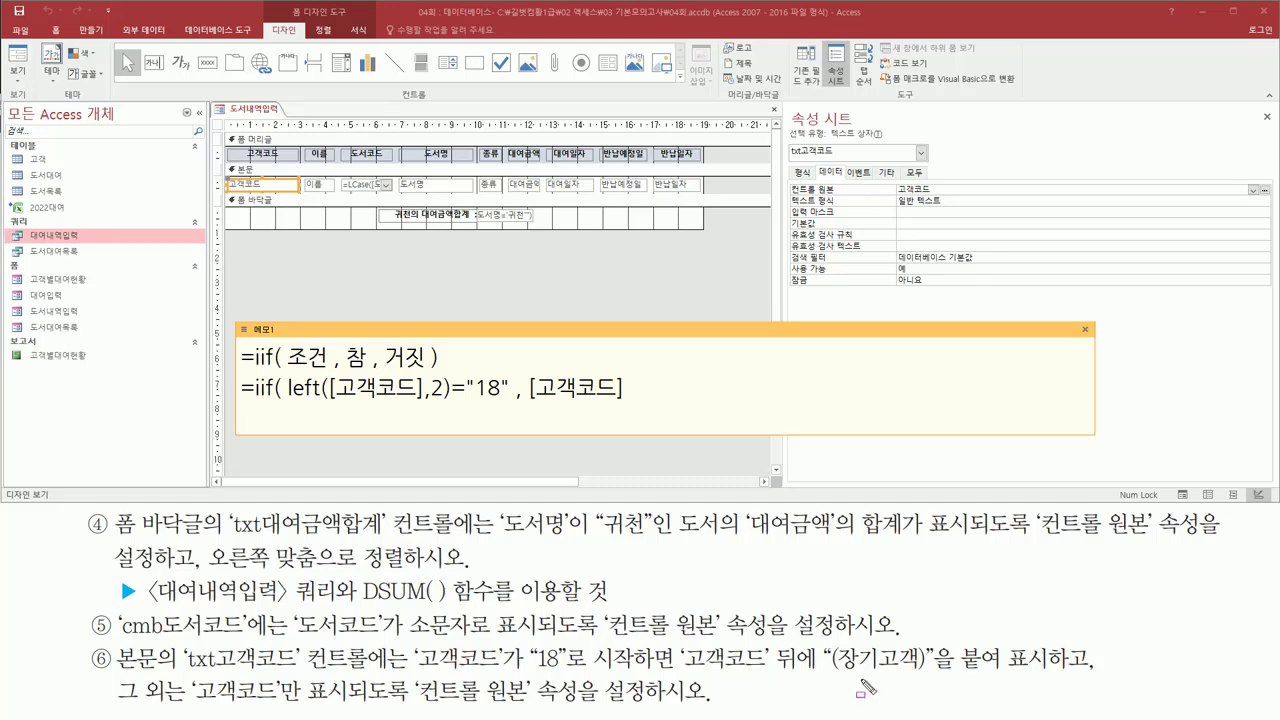
Extend the true argument in the memo formula by joining & "(장기고객)" to [고객코드]
drag(822, 674, 930, 675)
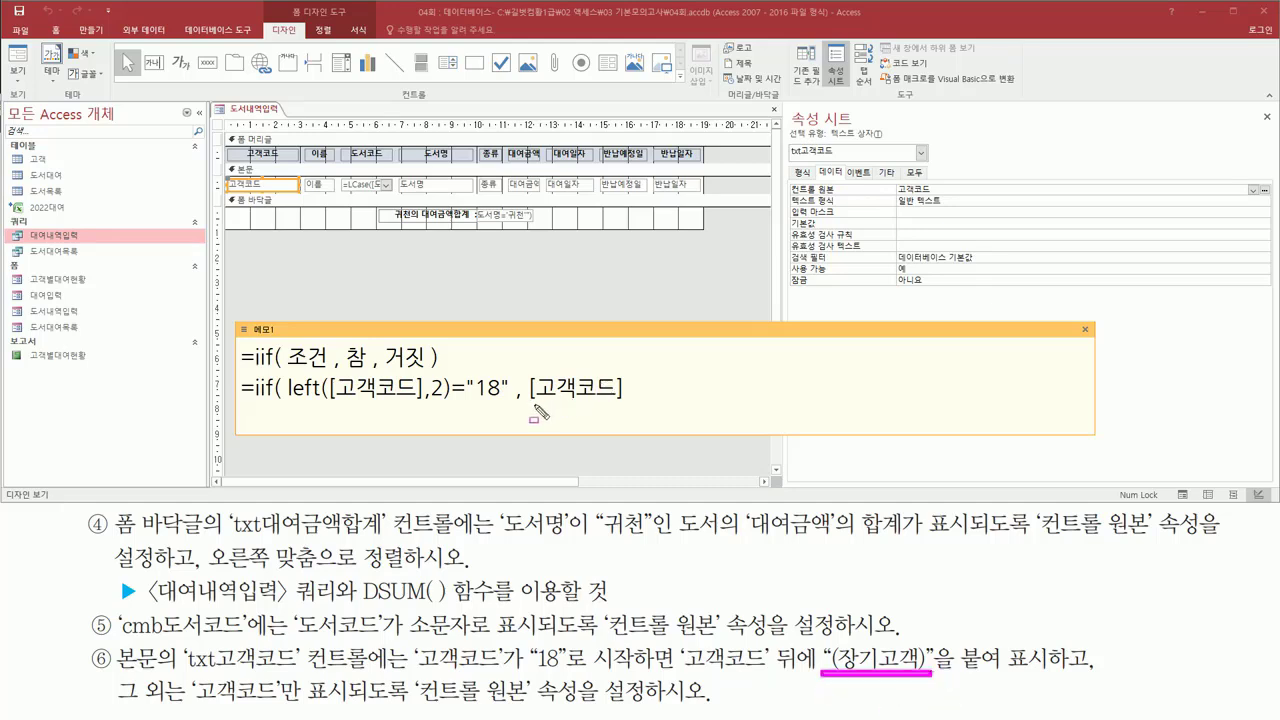
drag(532, 405, 604, 406)
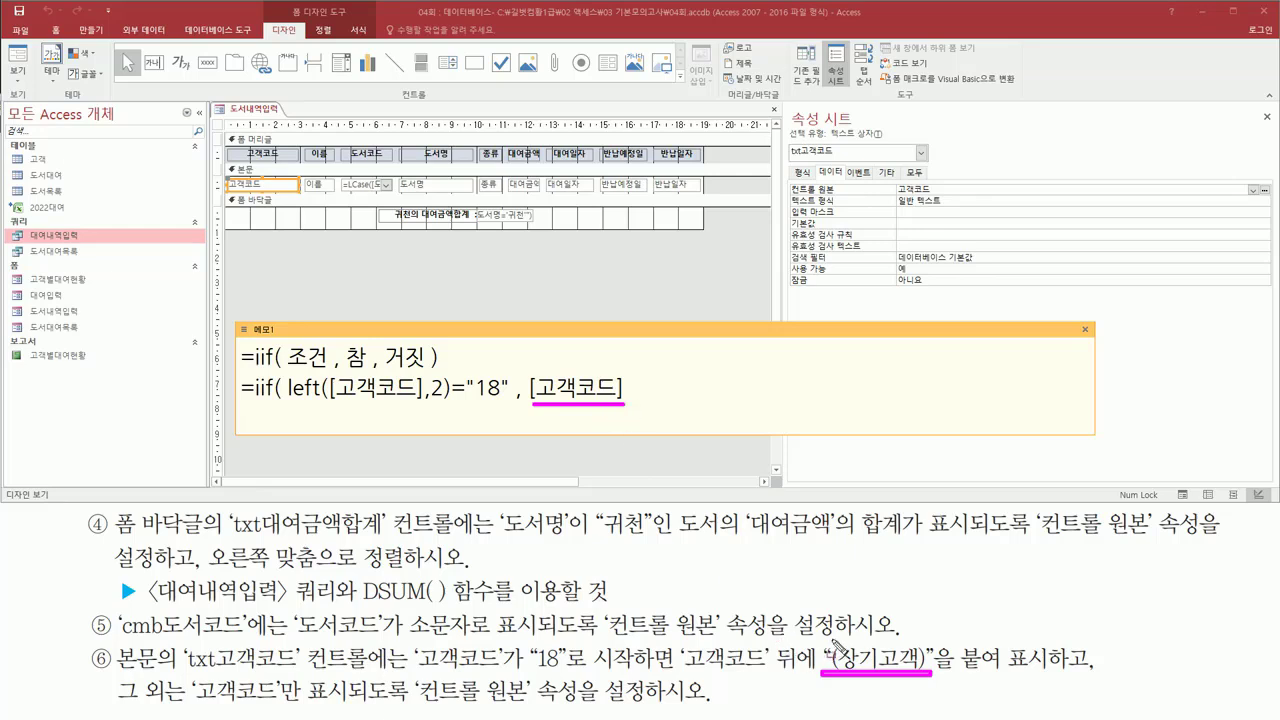
drag(832, 672, 944, 690)
key(Escape)
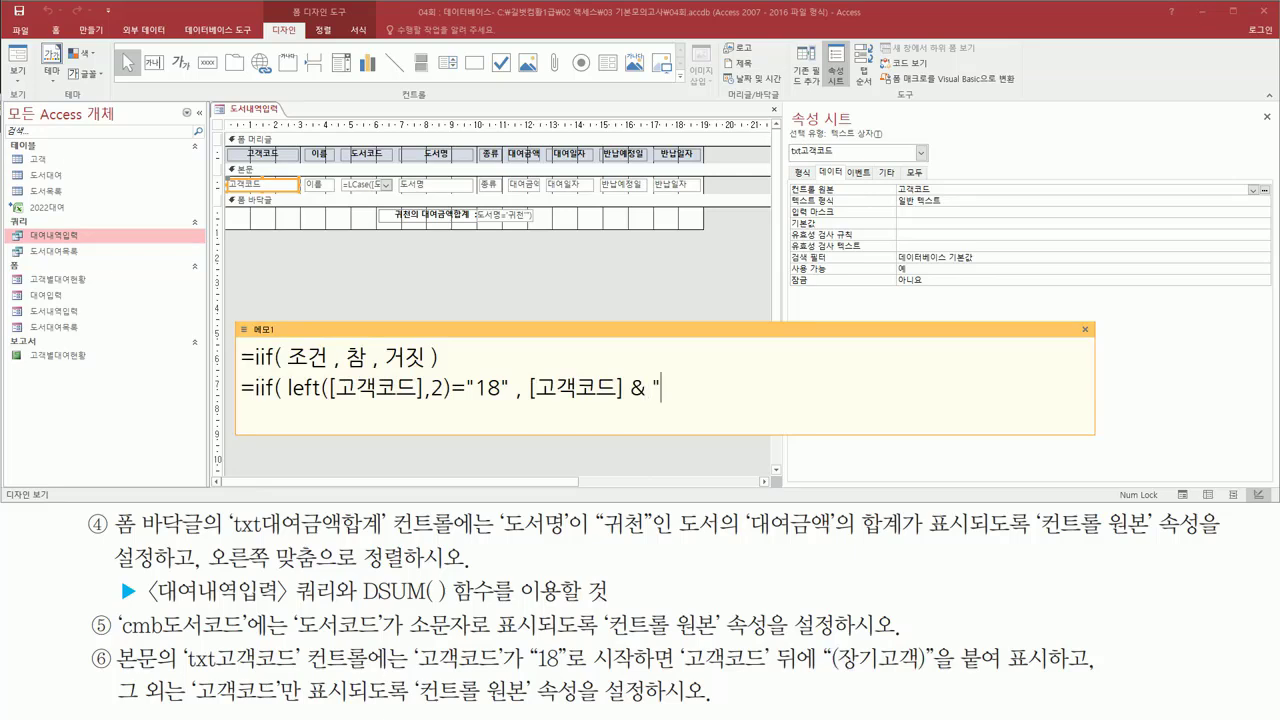
text("(장기고)
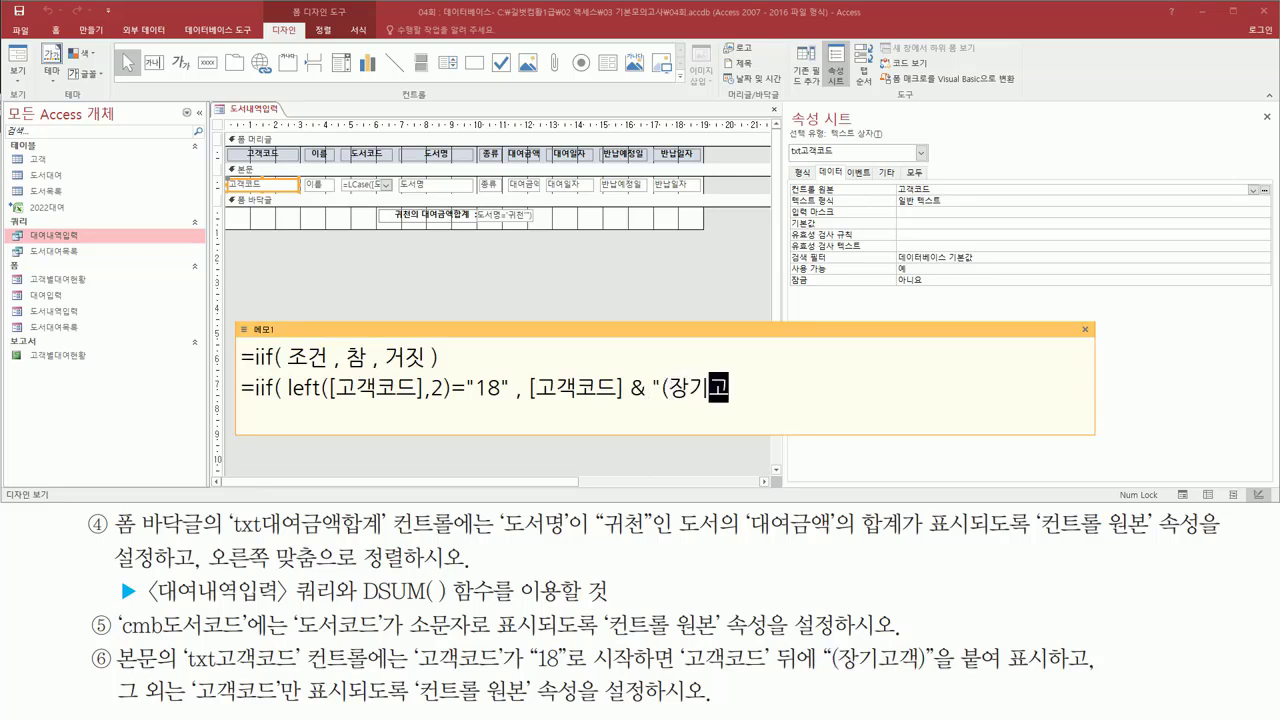
text(객))
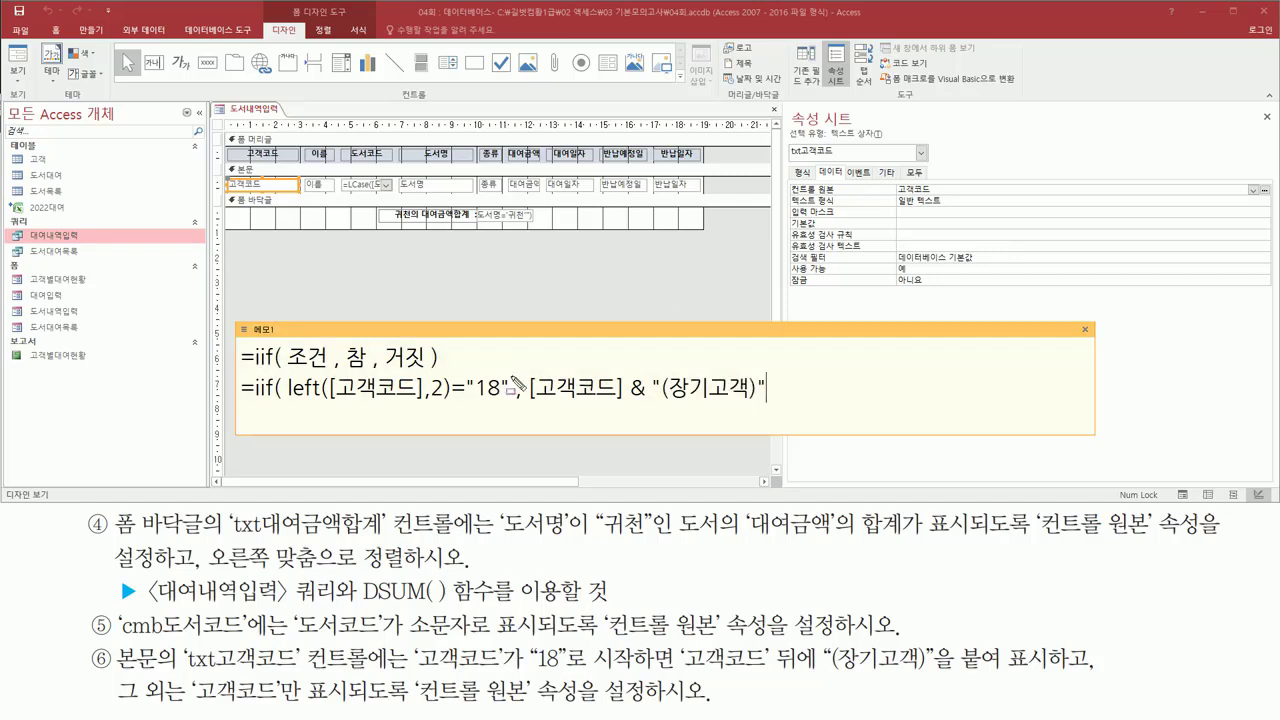
mouse_move(526, 402)
mouse_down()
mouse_move(622, 403)
mouse_move(627, 372)
mouse_move(646, 401)
mouse_move(769, 405)
mouse_up()
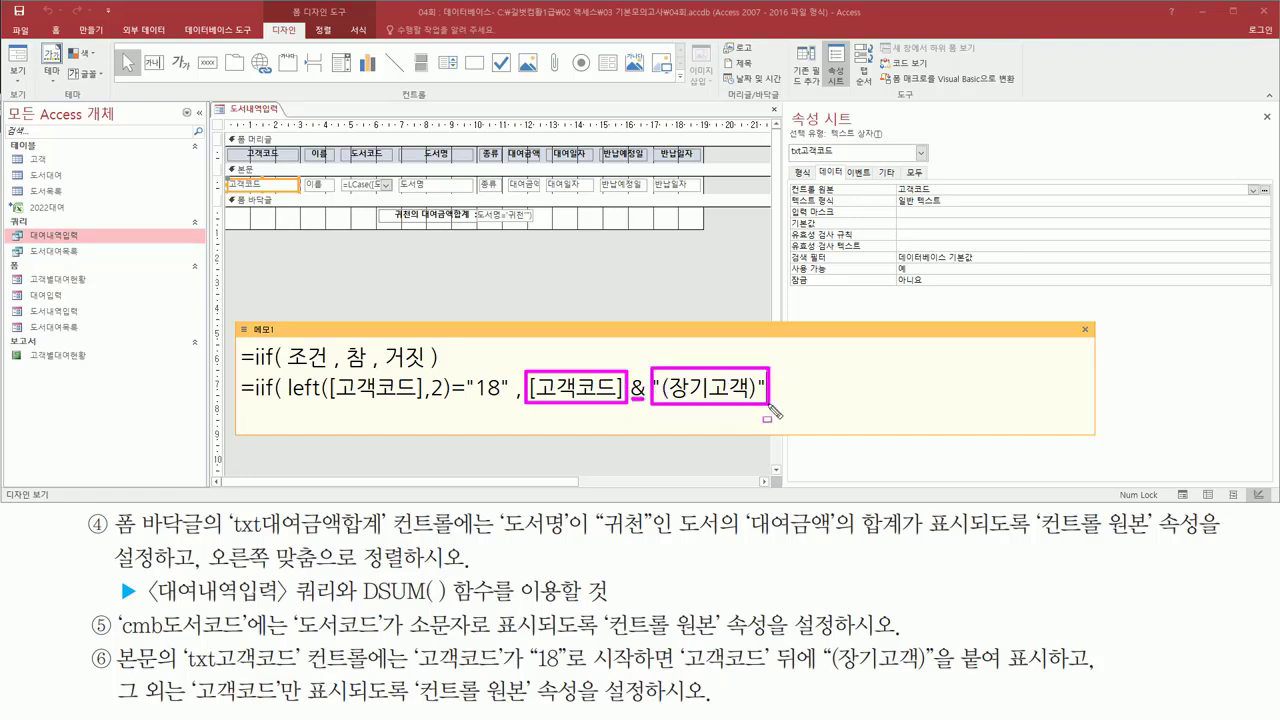
key(Escape)
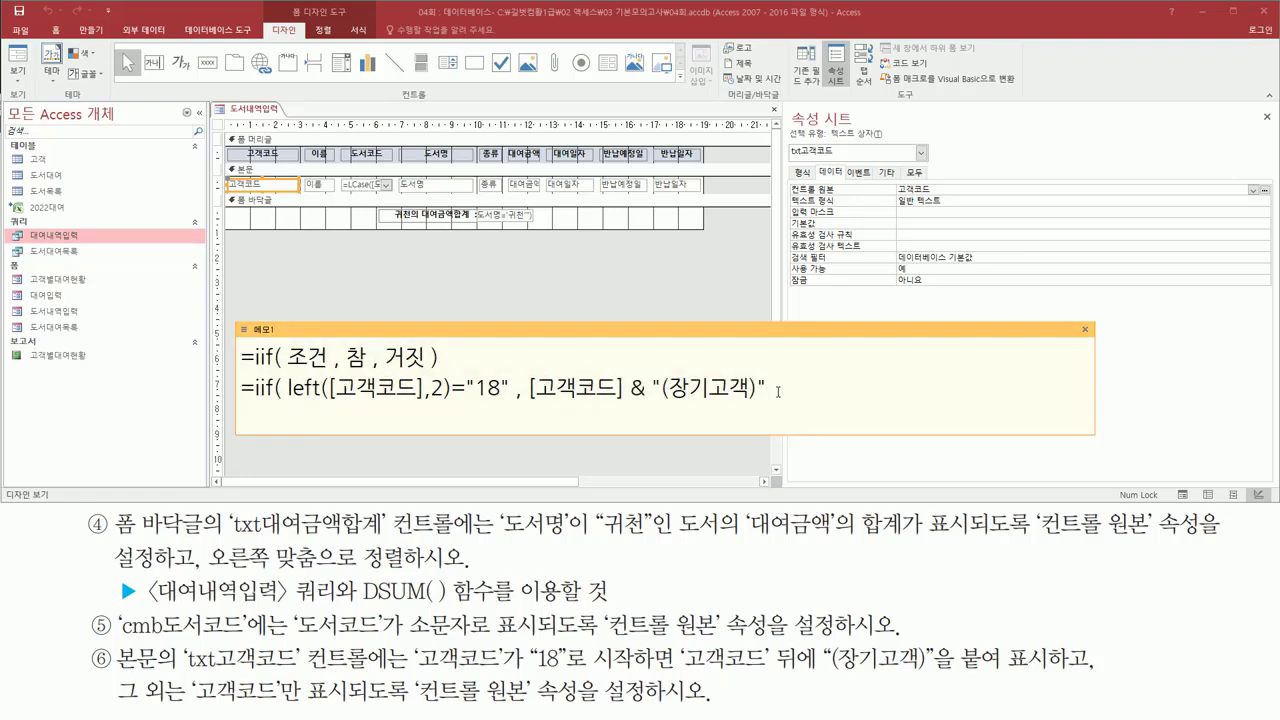
Add a comma and [고객코드] as the memo formula's false argument and close the iif parenthesis
key(ctrl+2)
drag(289, 401, 512, 409)
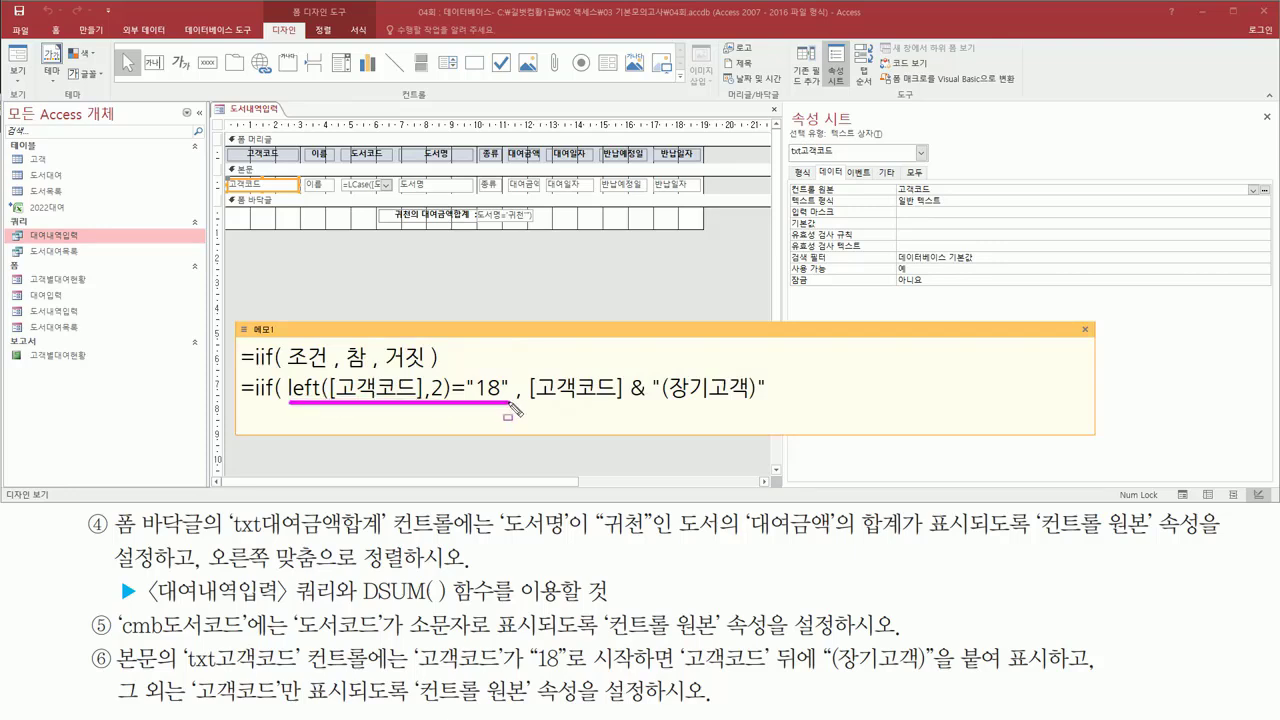
drag(526, 367, 775, 412)
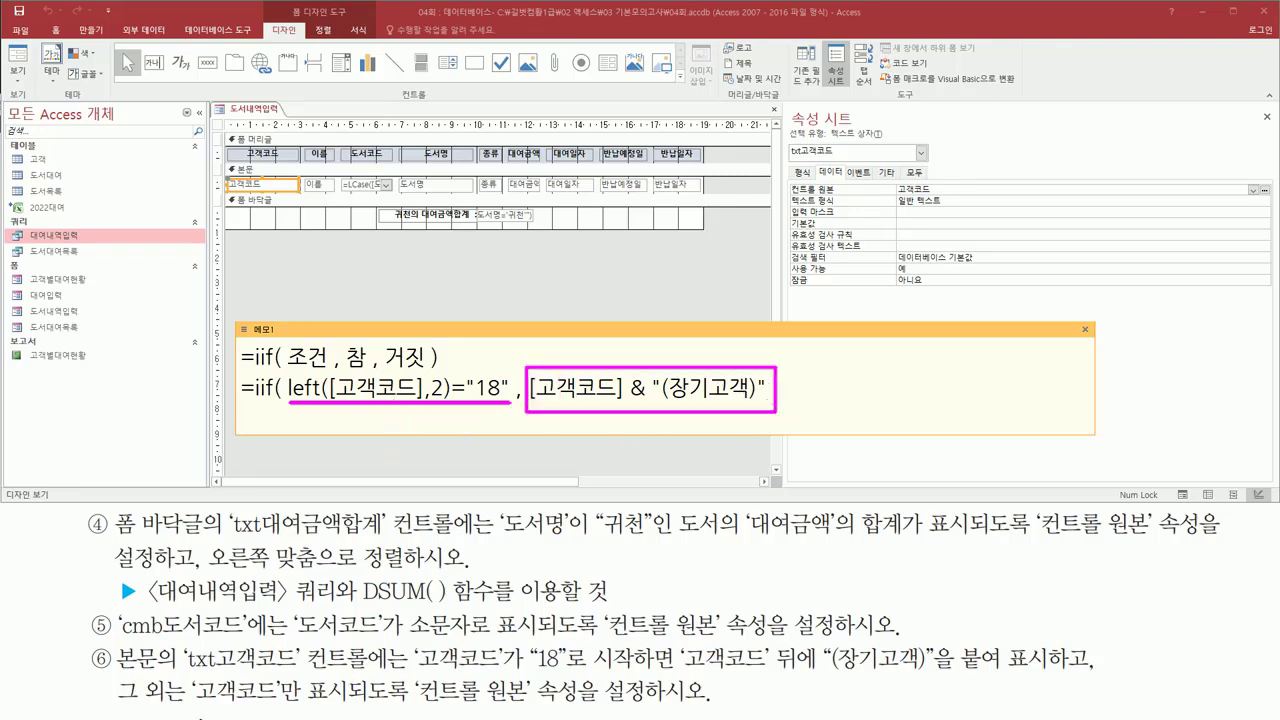
drag(193, 706, 350, 709)
key(Escape)
click(794, 396)
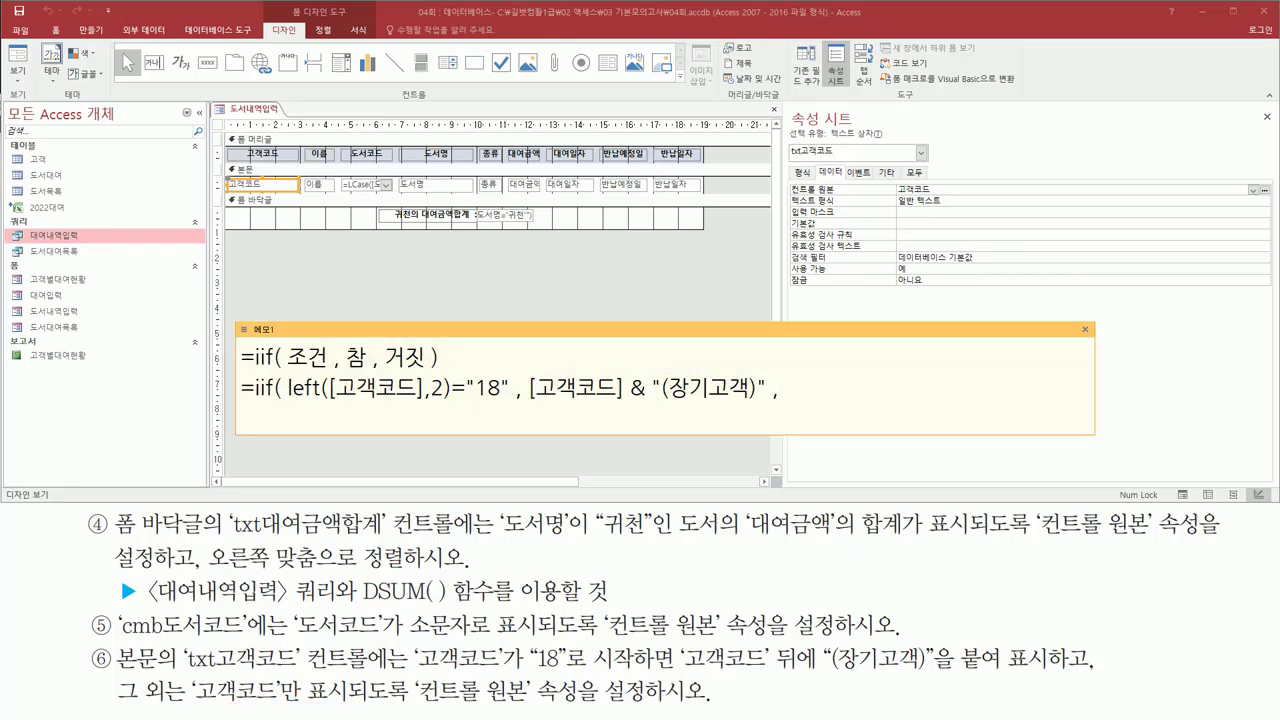
text(ㄱㅗㄱㅐㄱ코드])
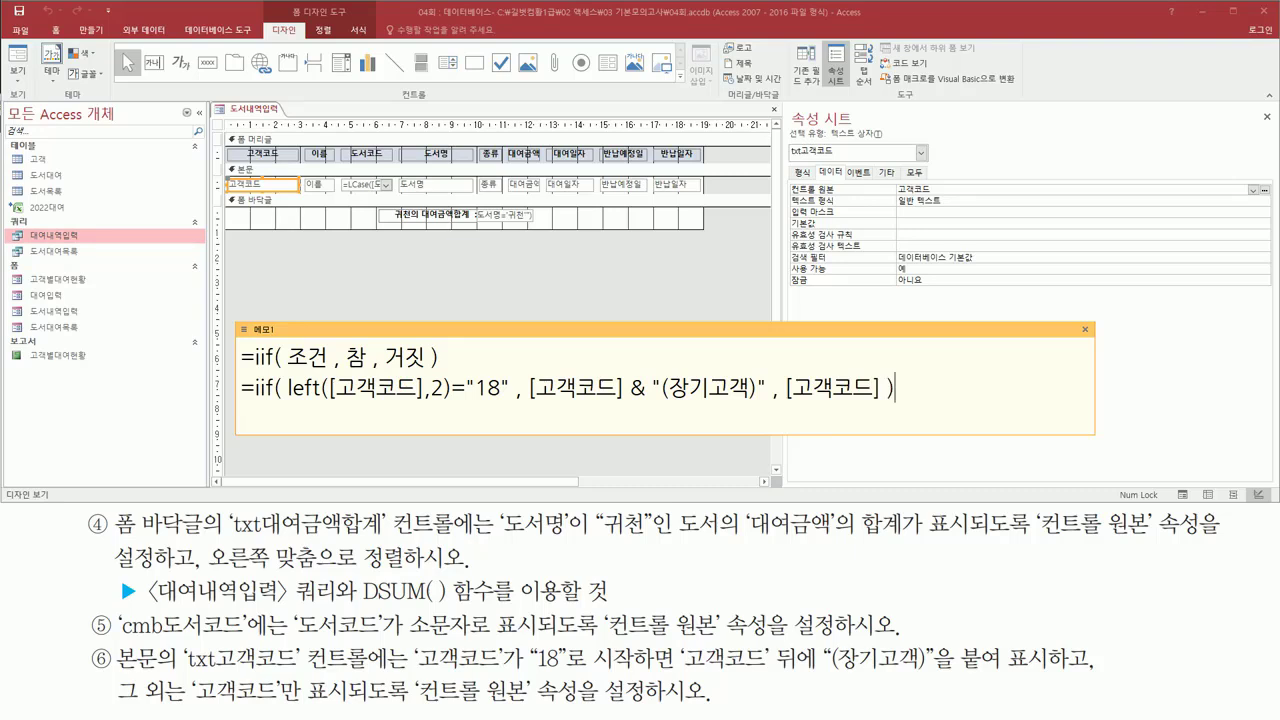
drag(784, 405, 884, 405)
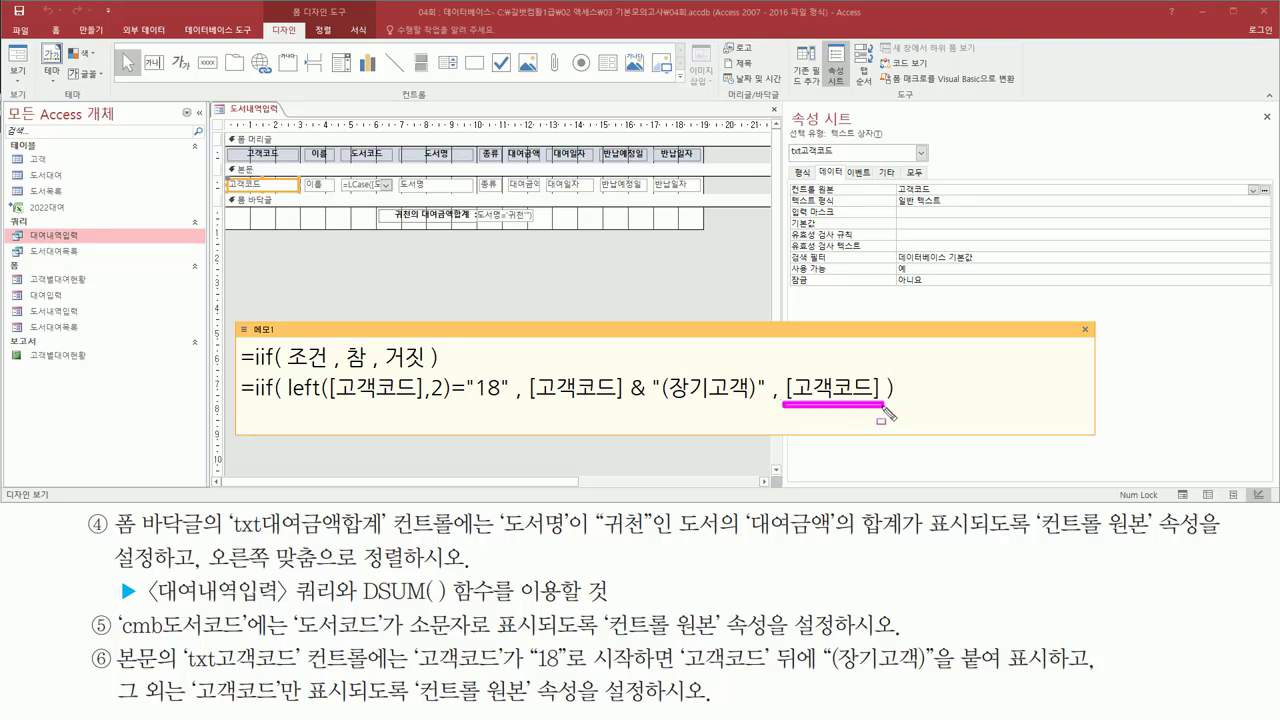
key(Escape)
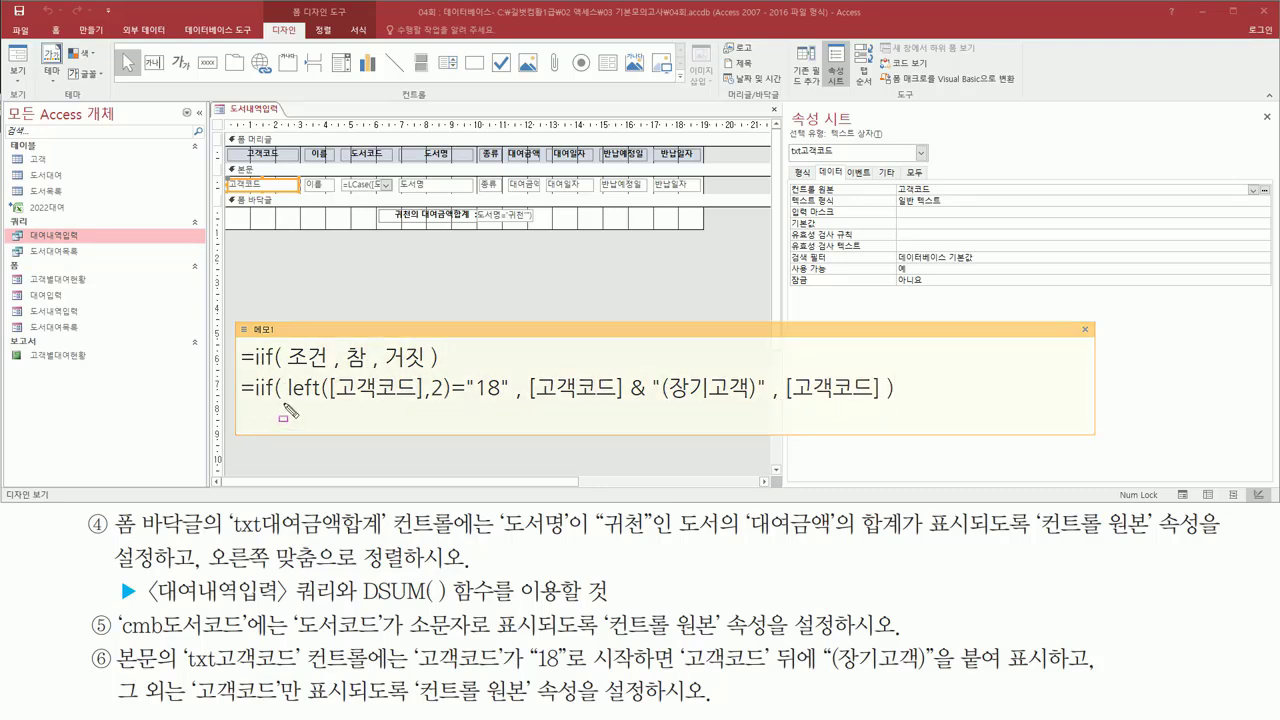
drag(283, 404, 506, 404)
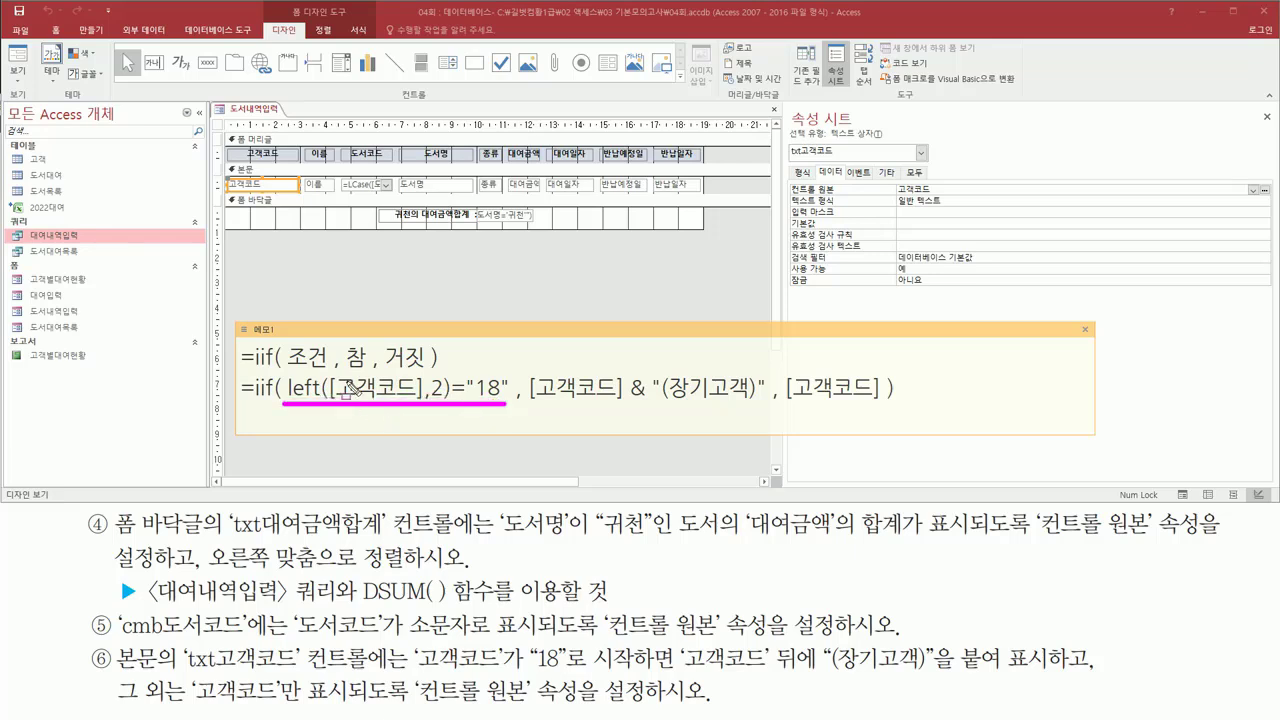
drag(343, 379, 405, 398)
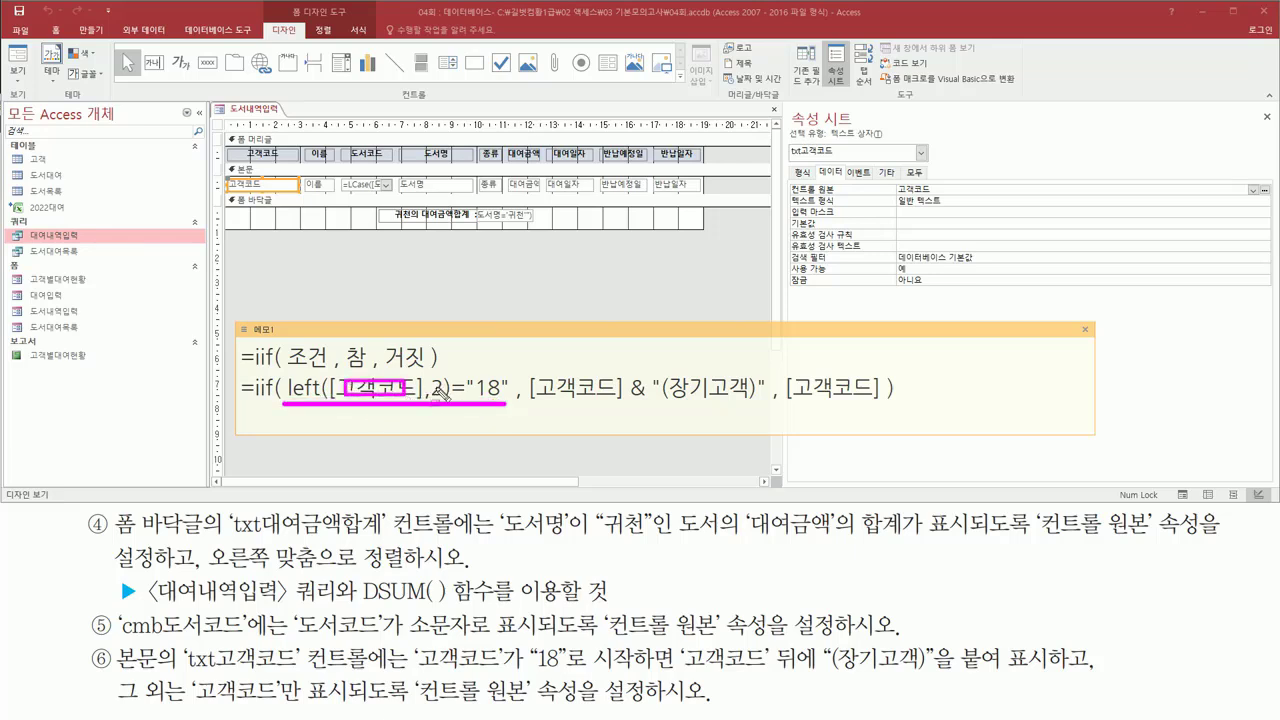
drag(468, 397, 505, 397)
mouse_move(522, 365)
mouse_down()
mouse_move(552, 408)
mouse_move(762, 400)
mouse_up()
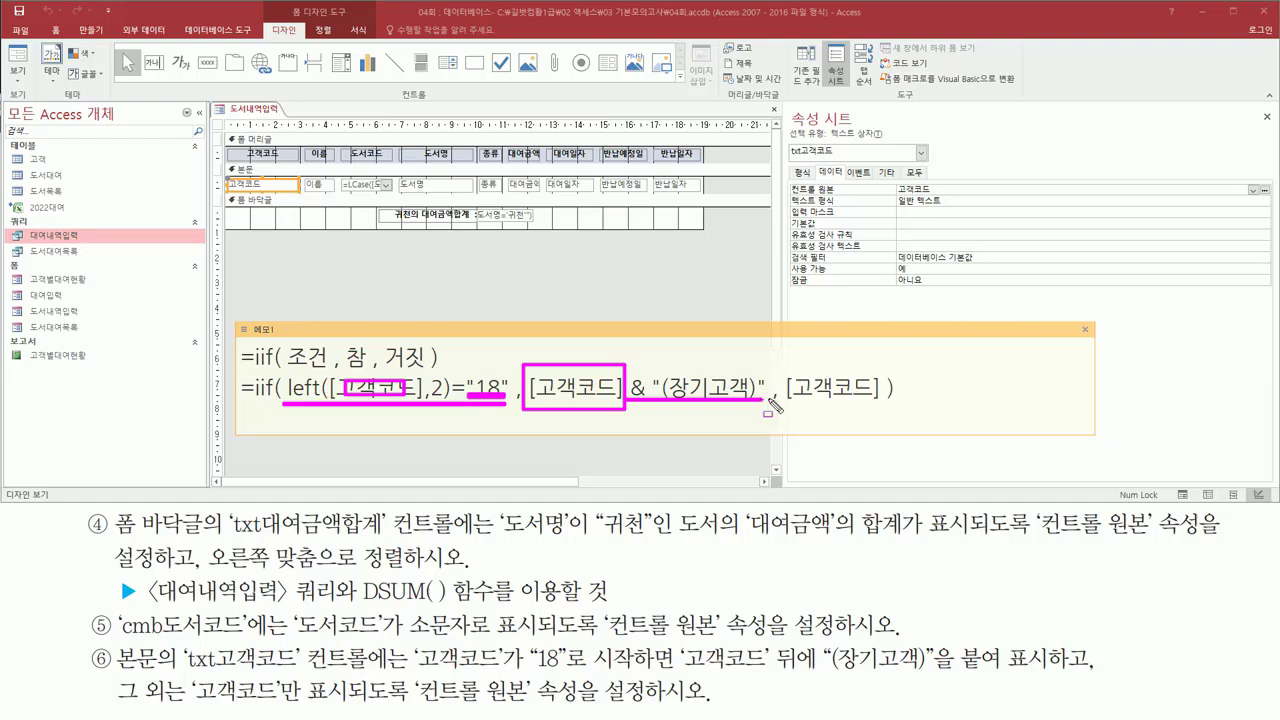
drag(784, 370, 882, 406)
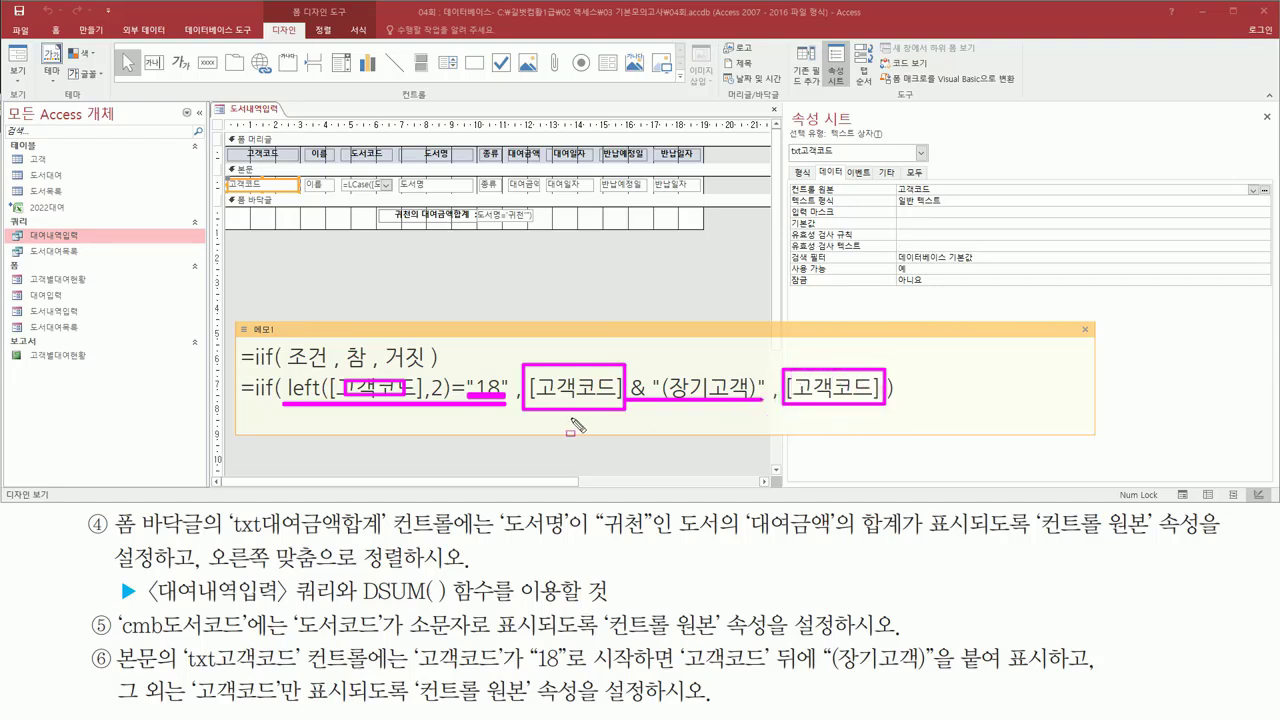
key(Escape)
click(988, 393)
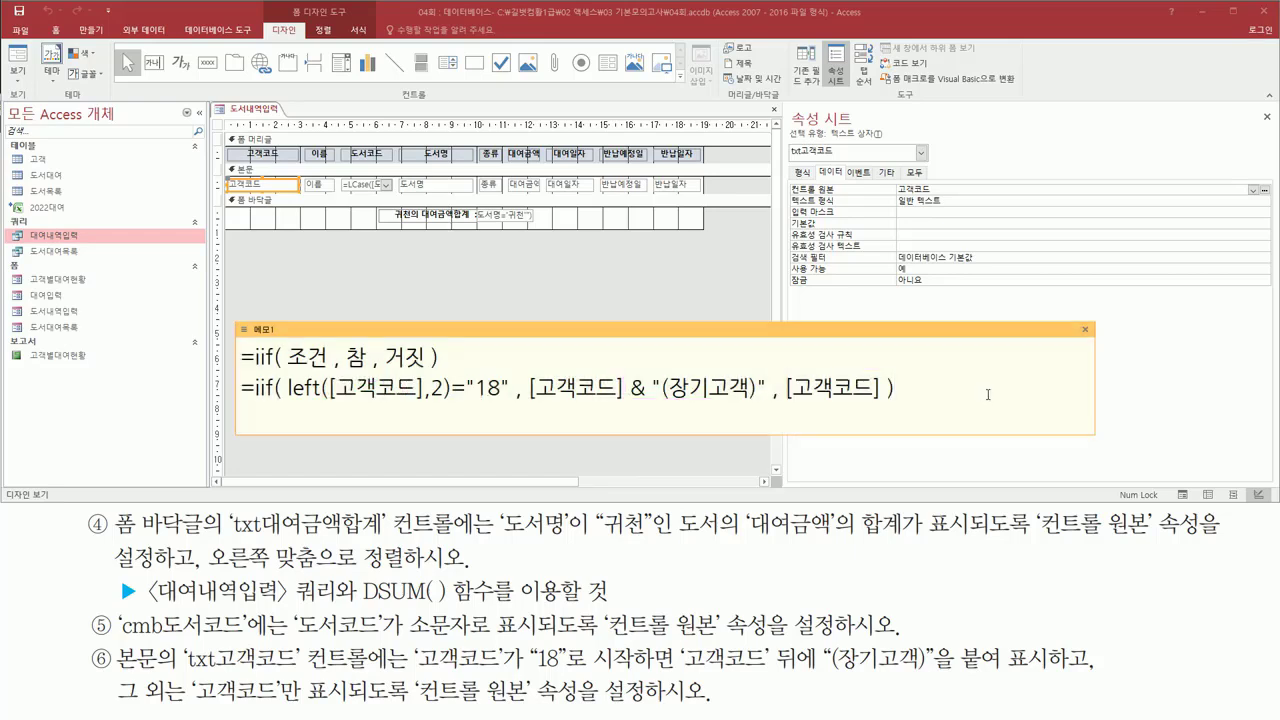
drag(238, 407, 900, 407)
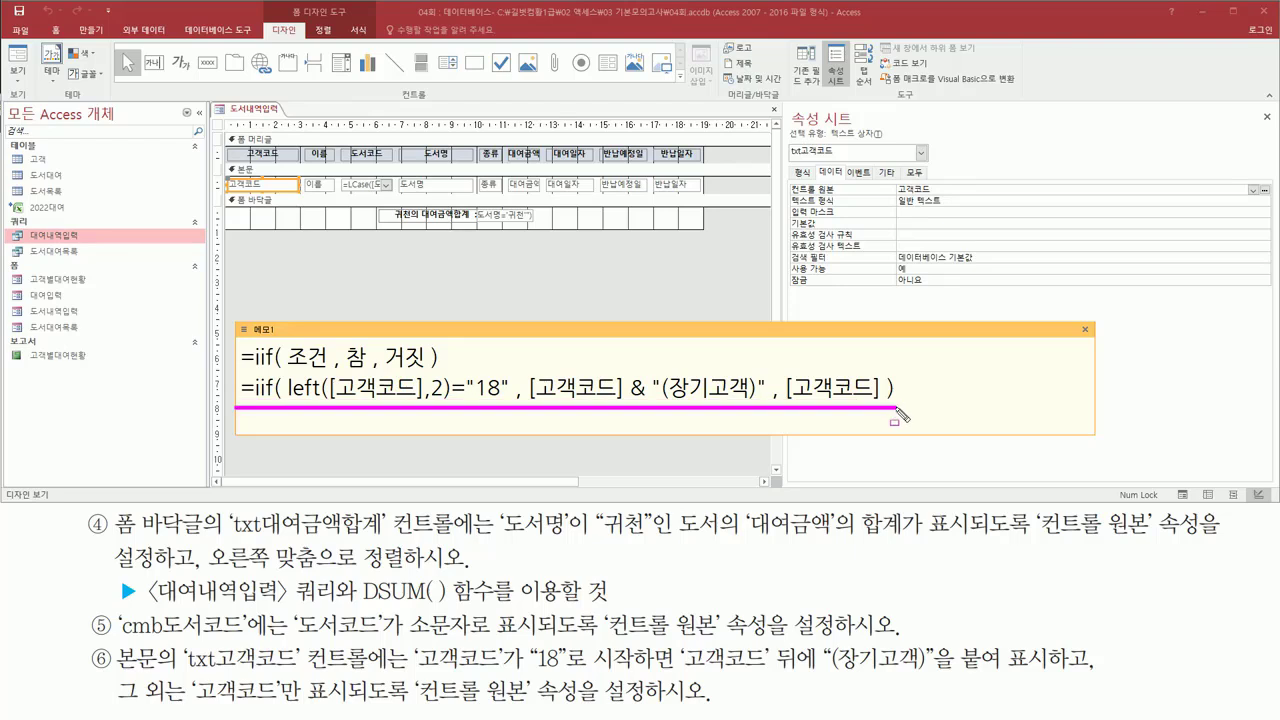
mouse_move(784, 178)
mouse_down()
mouse_move(1040, 214)
mouse_move(988, 196)
mouse_up()
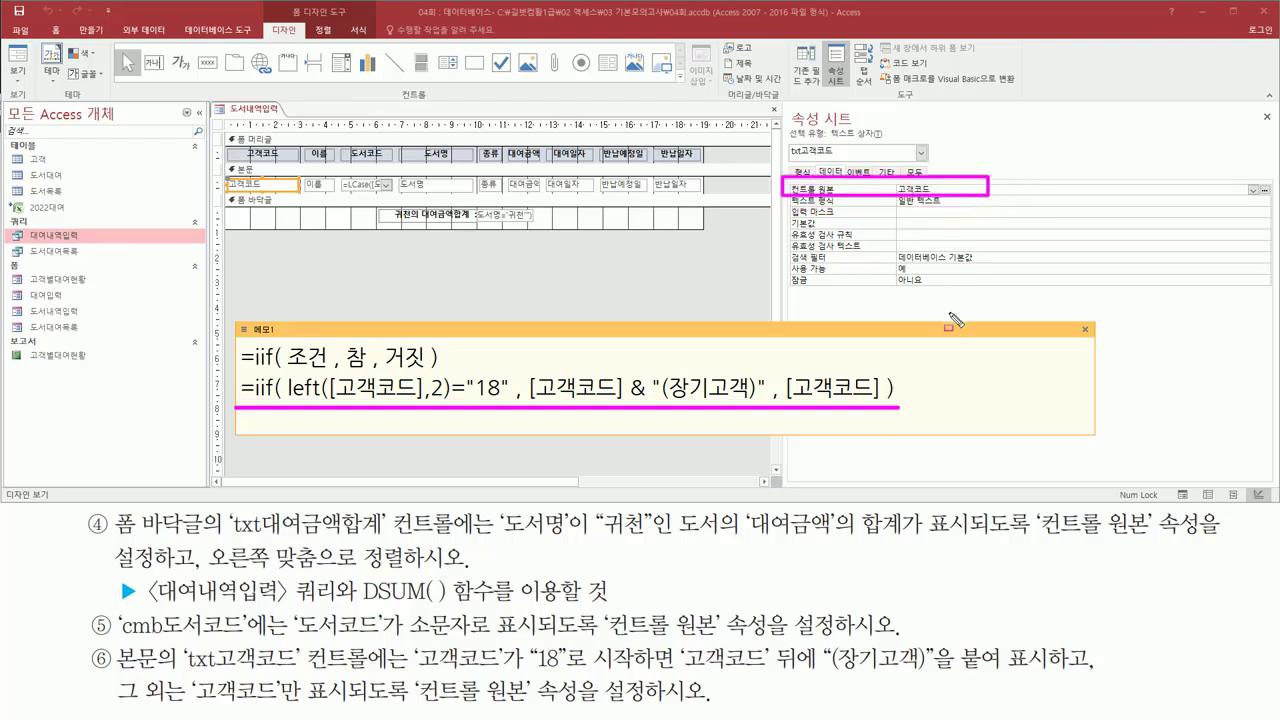
Set the control source of the txt고객코드 text box to =IIf(Left([고객코드],2)="18",[고객코드] & "(장기고객)",[고객코드])
key(Escape)
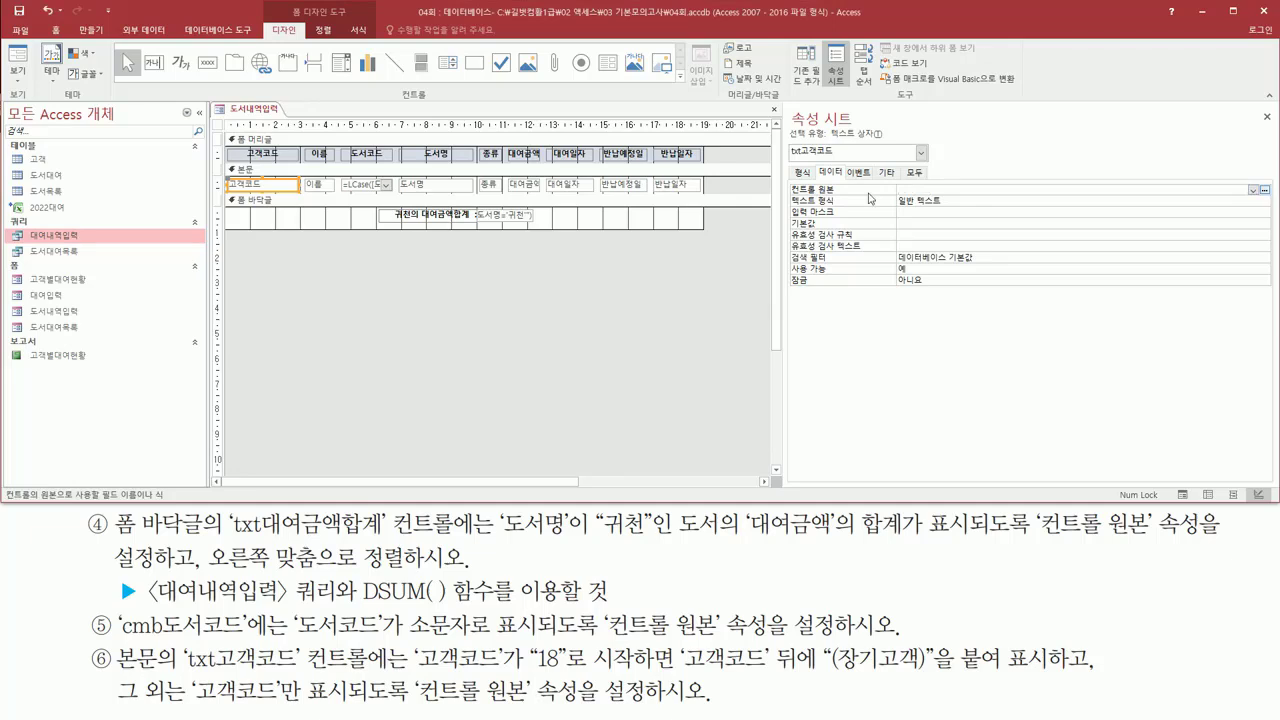
text(=iif( left([고객코드],2)="18" , [고객코드] & "(장기고객)" , [고객코드] ))
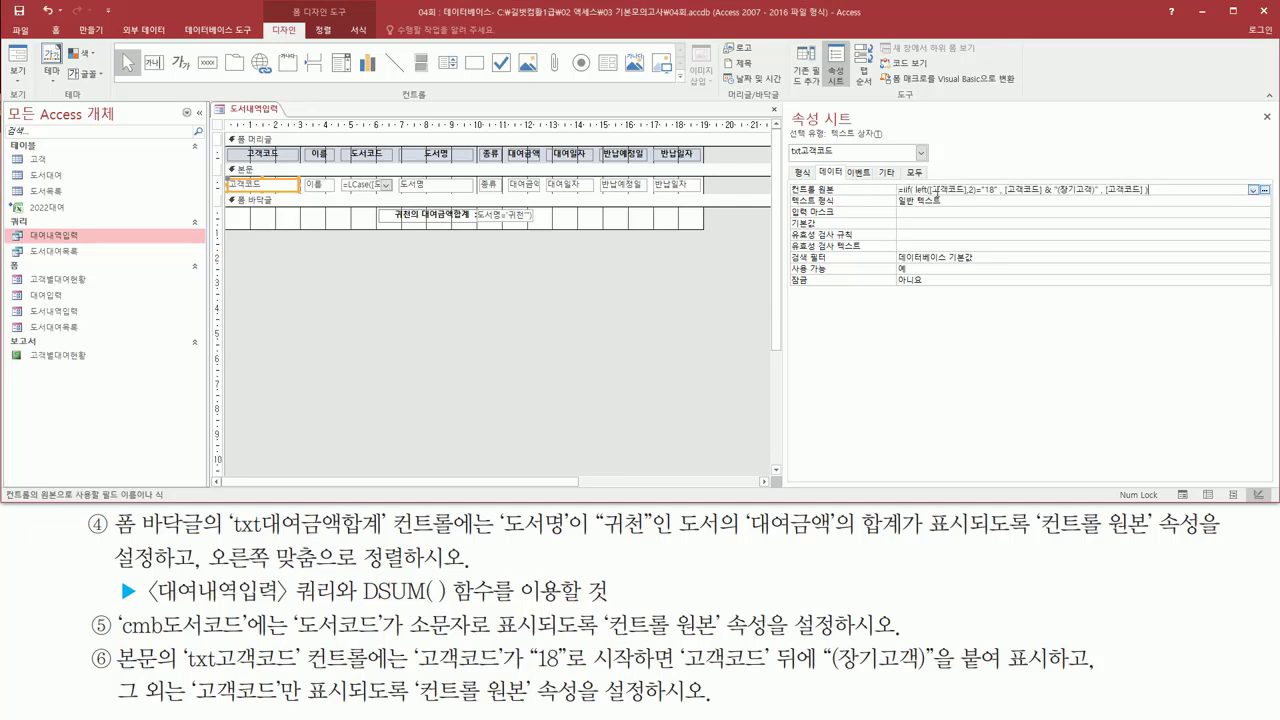
click(942, 203)
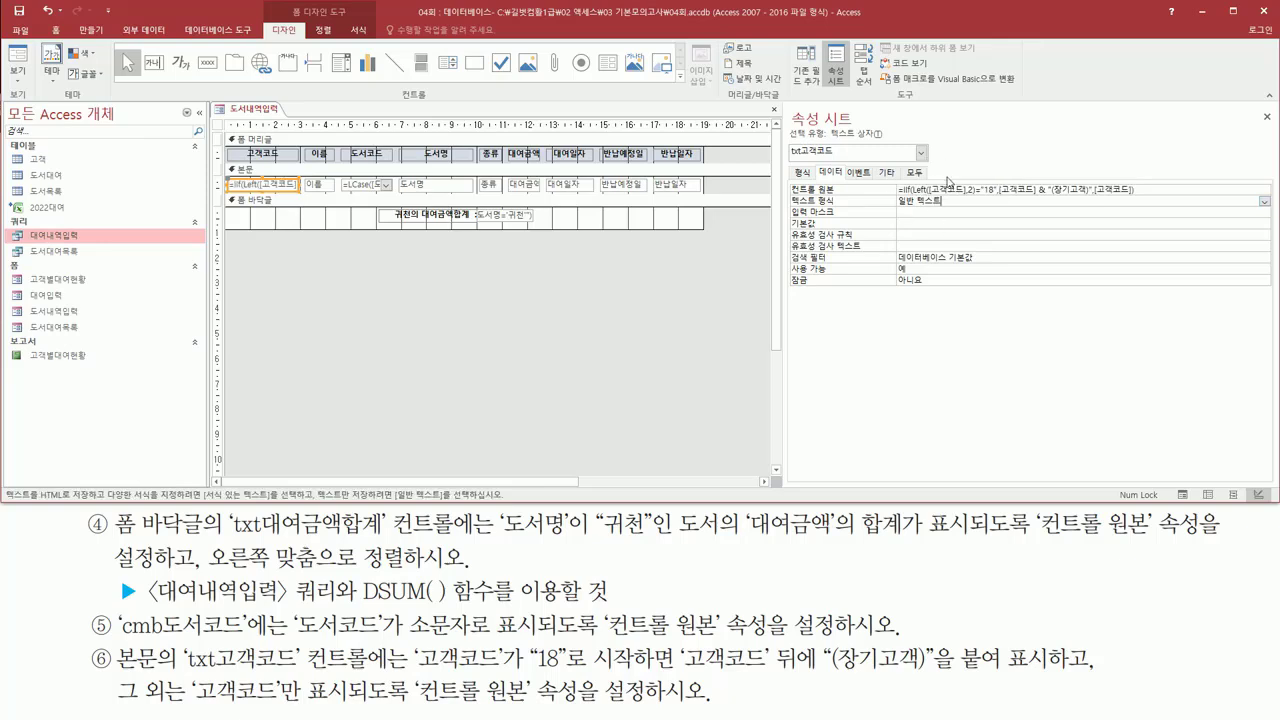
Preview the 도서내역입력 form in Form view, and close it with its design changes saved
right_click(268, 116)
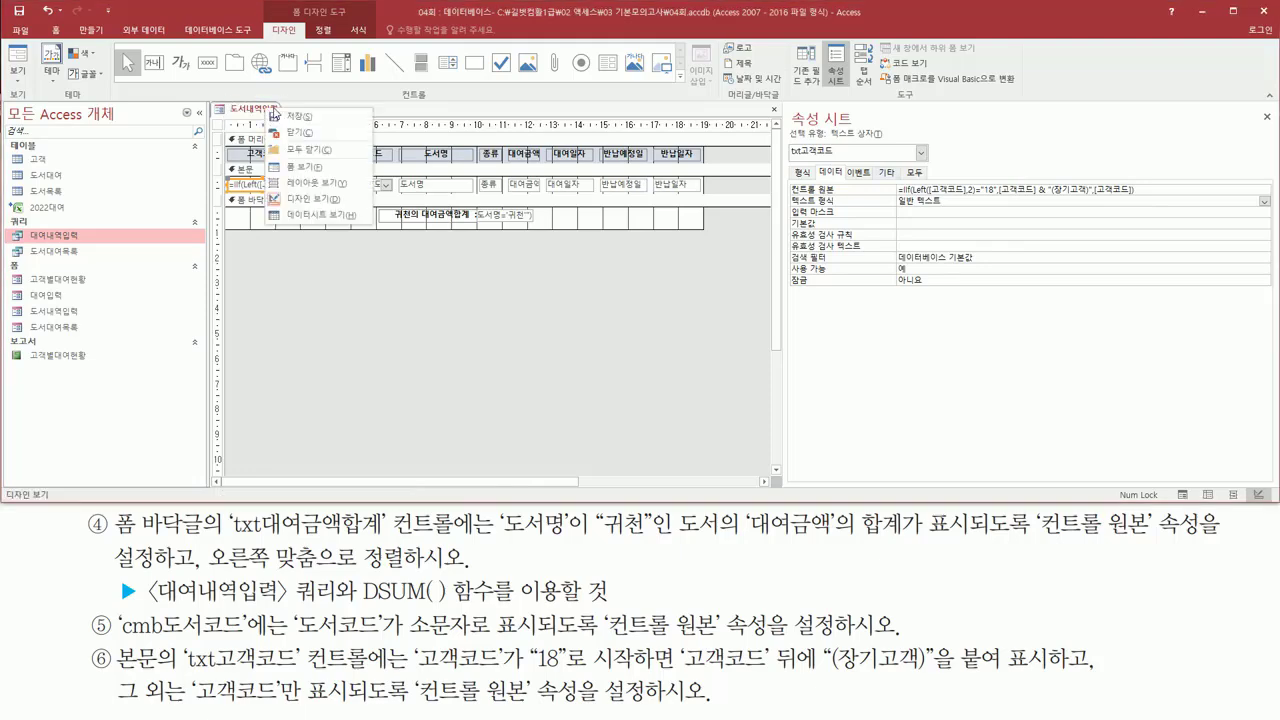
click(330, 176)
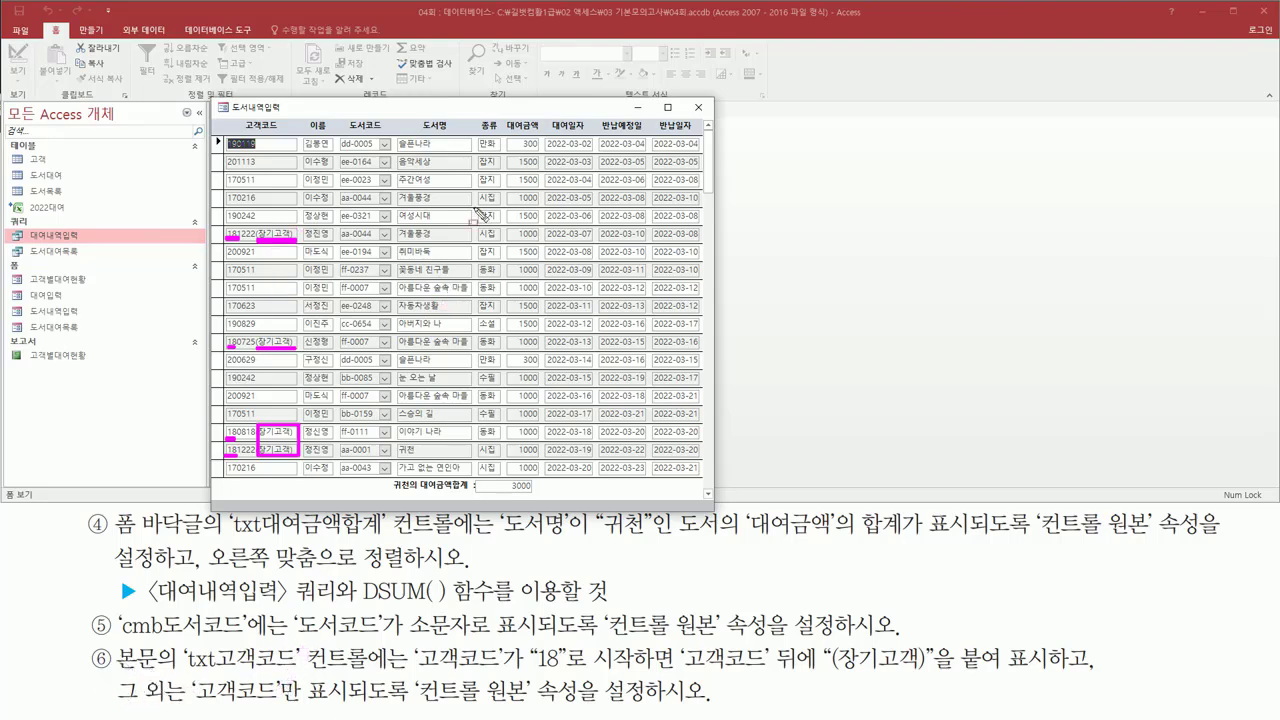
drag(686, 100, 713, 118)
key(Escape)
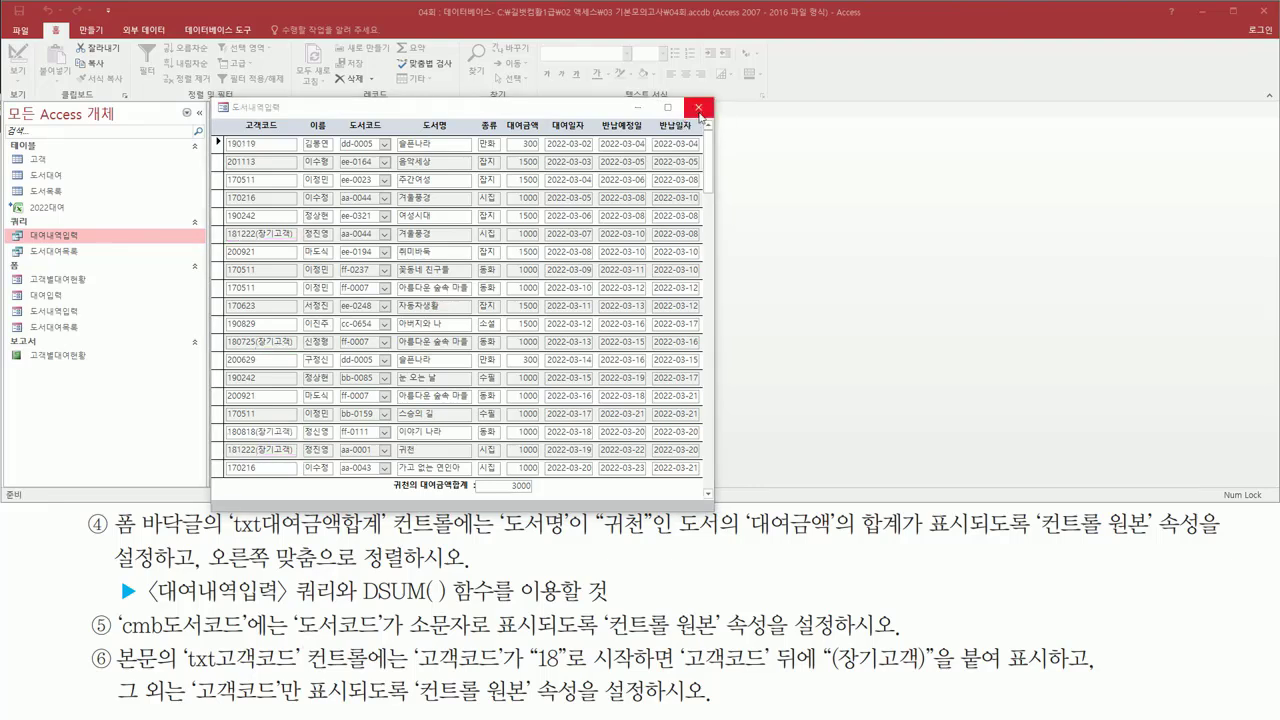
click(699, 110)
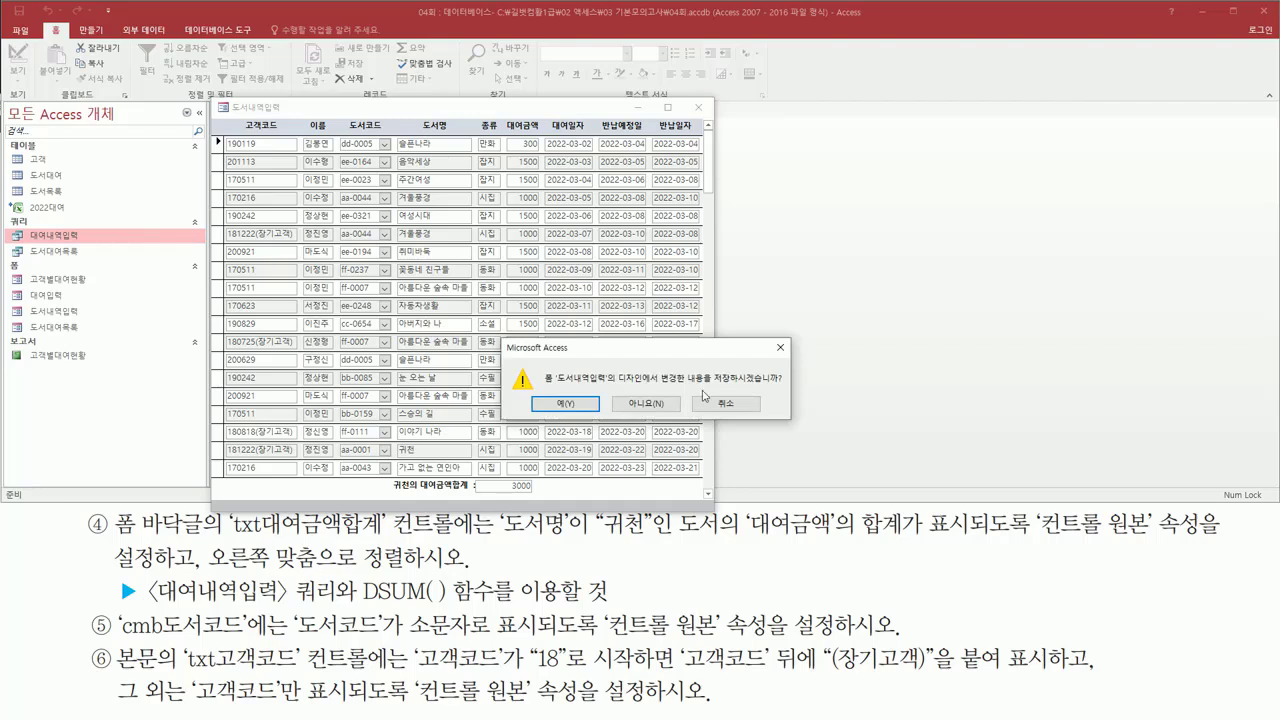
drag(704, 383, 793, 382)
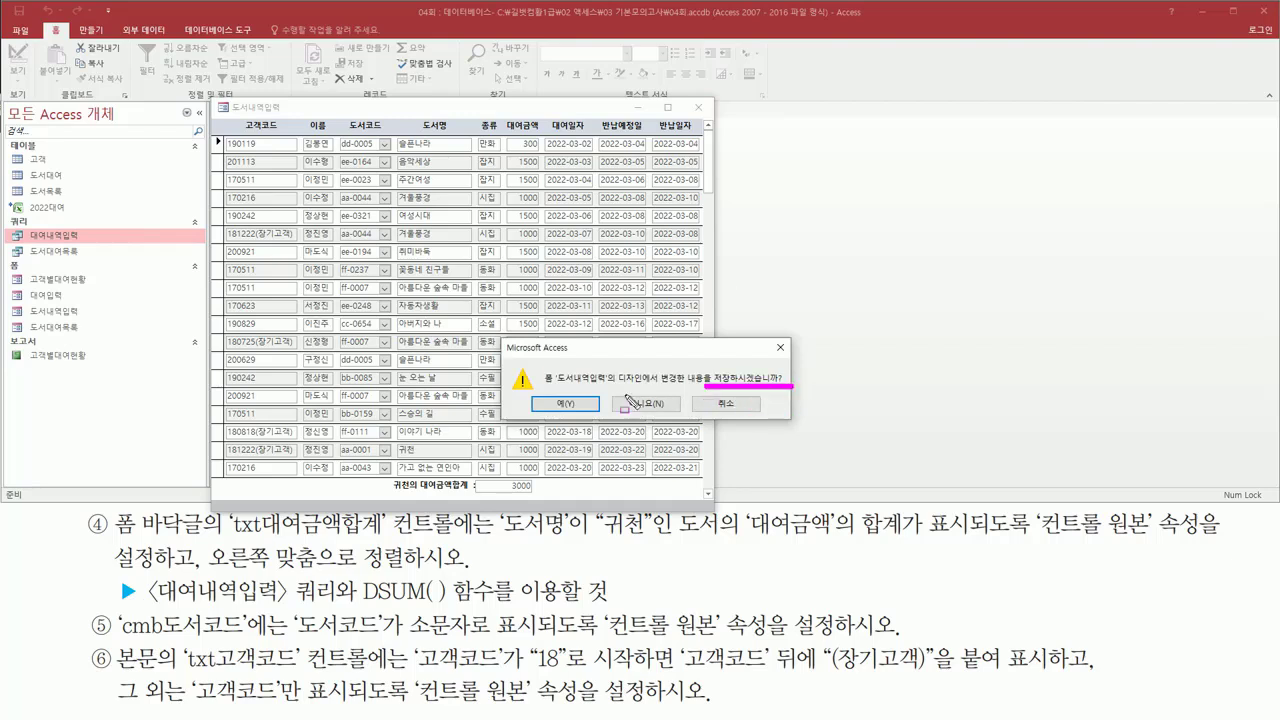
drag(532, 395, 597, 411)
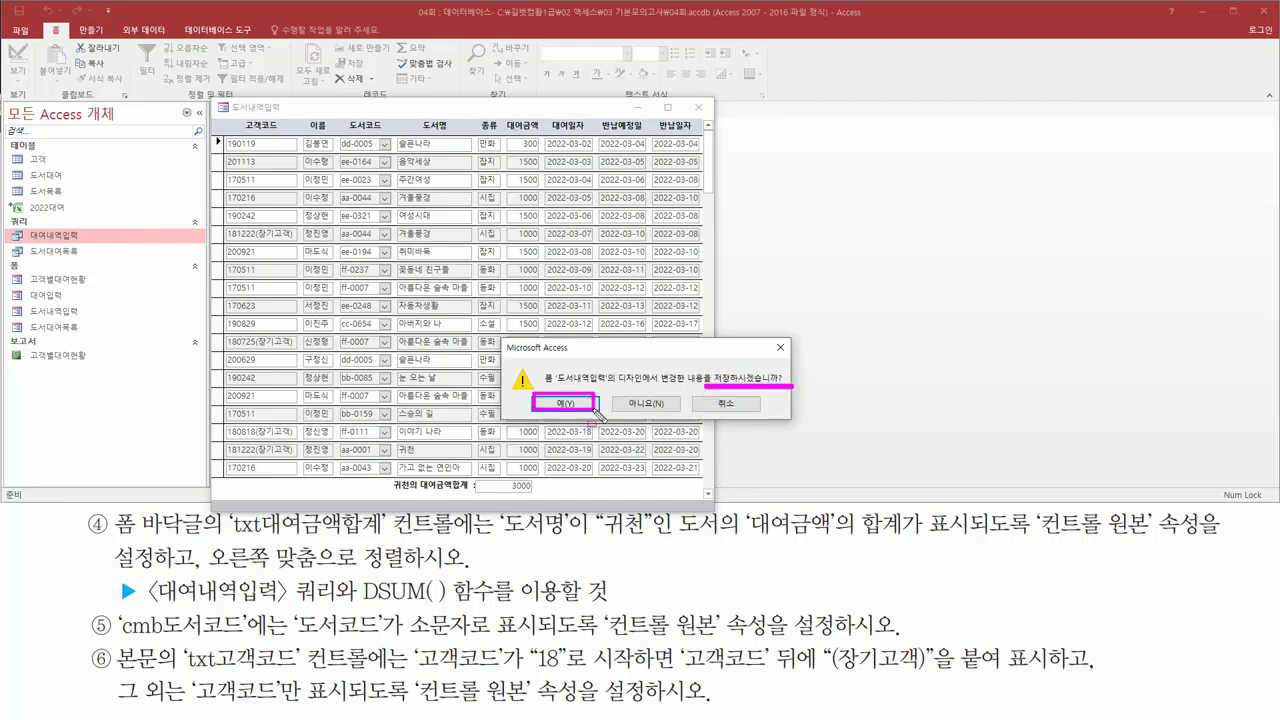
key(Escape)
click(571, 406)
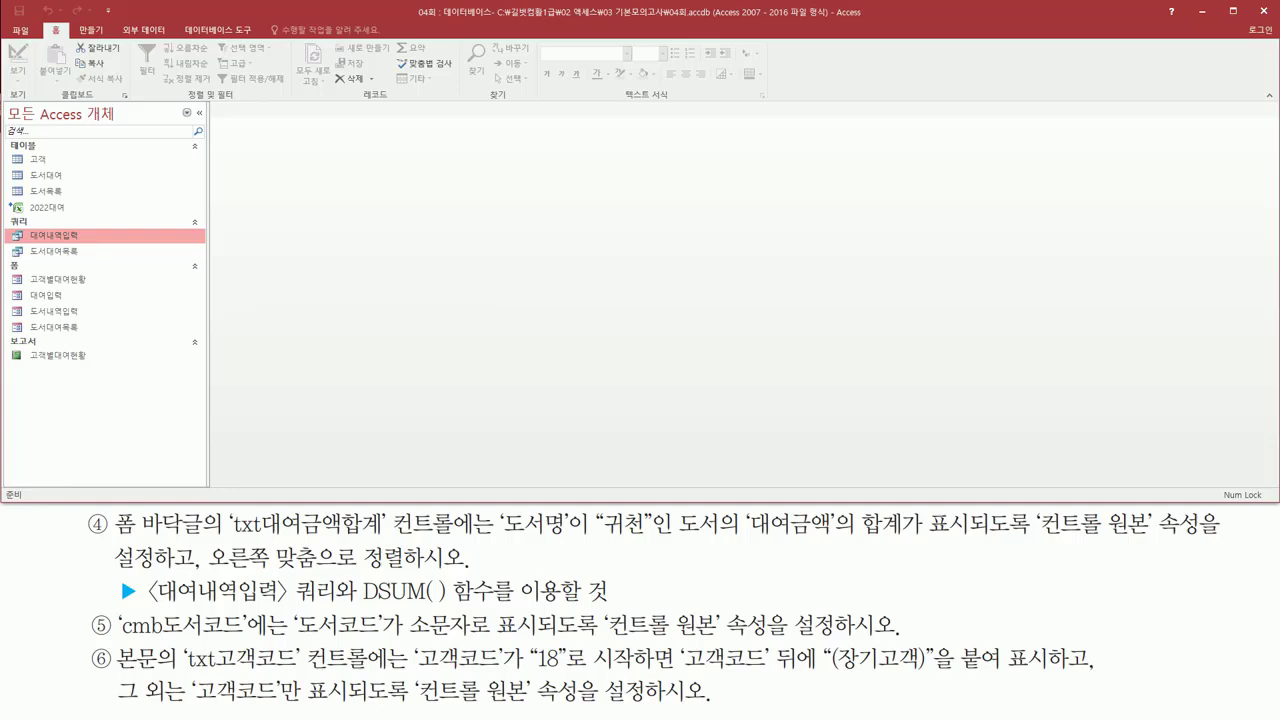
key(ctrl+2)
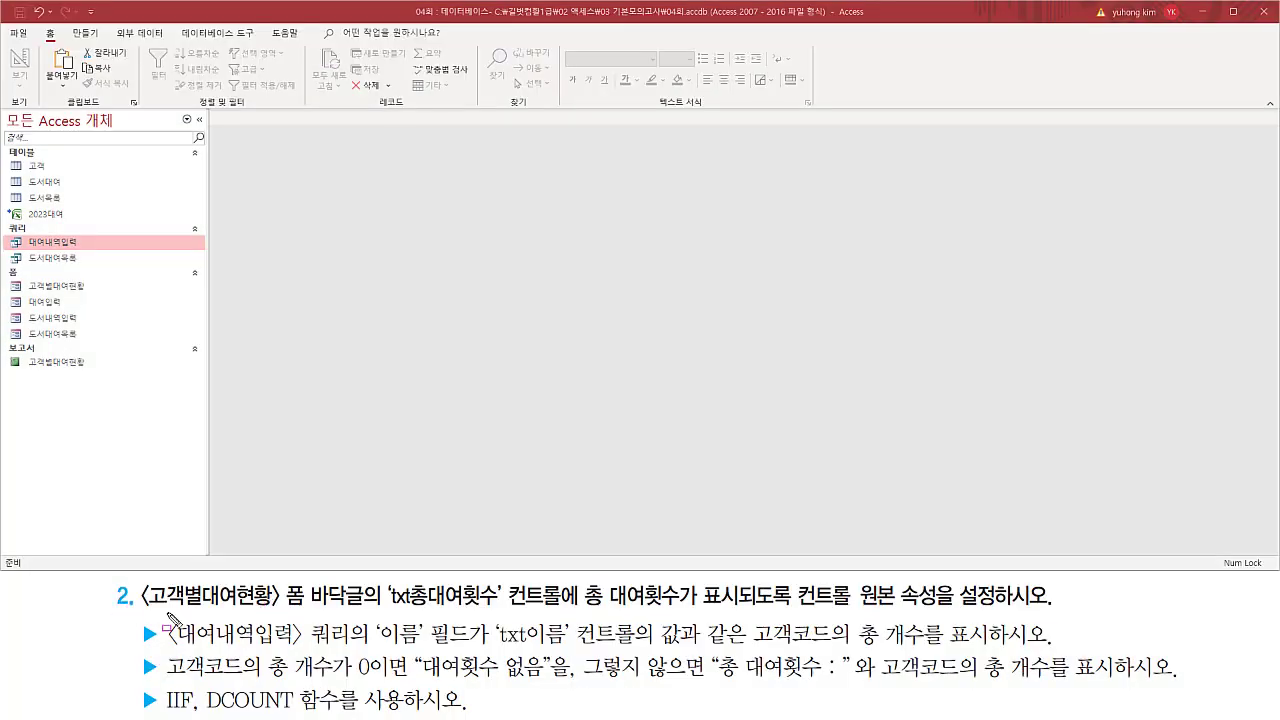
drag(138, 612, 285, 613)
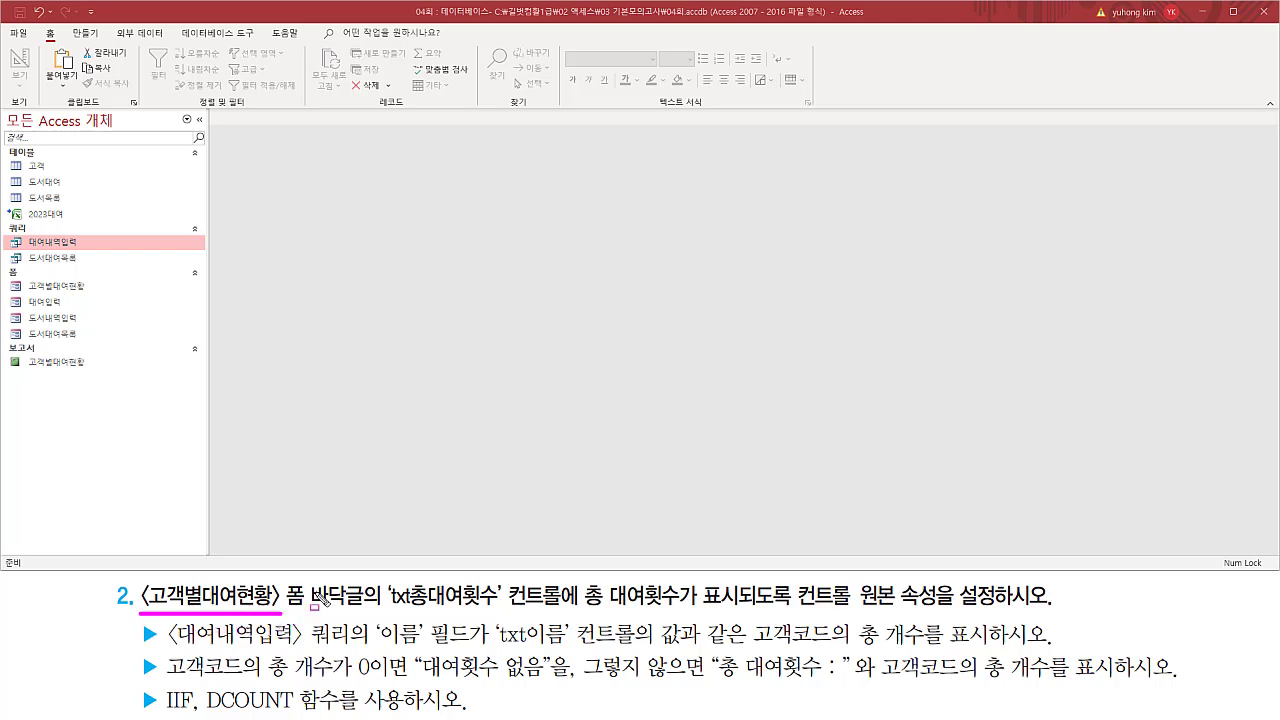
mouse_move(306, 581)
mouse_down()
mouse_move(368, 620)
mouse_move(497, 616)
mouse_up()
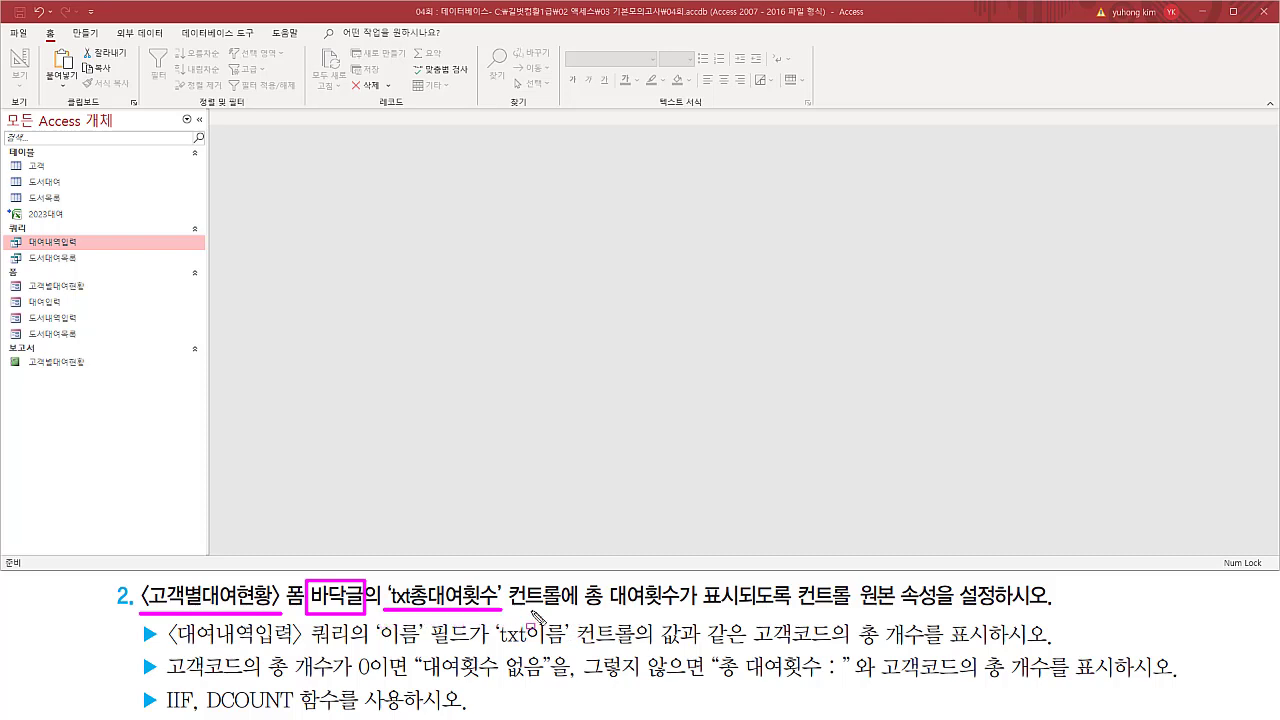
drag(586, 609, 938, 618)
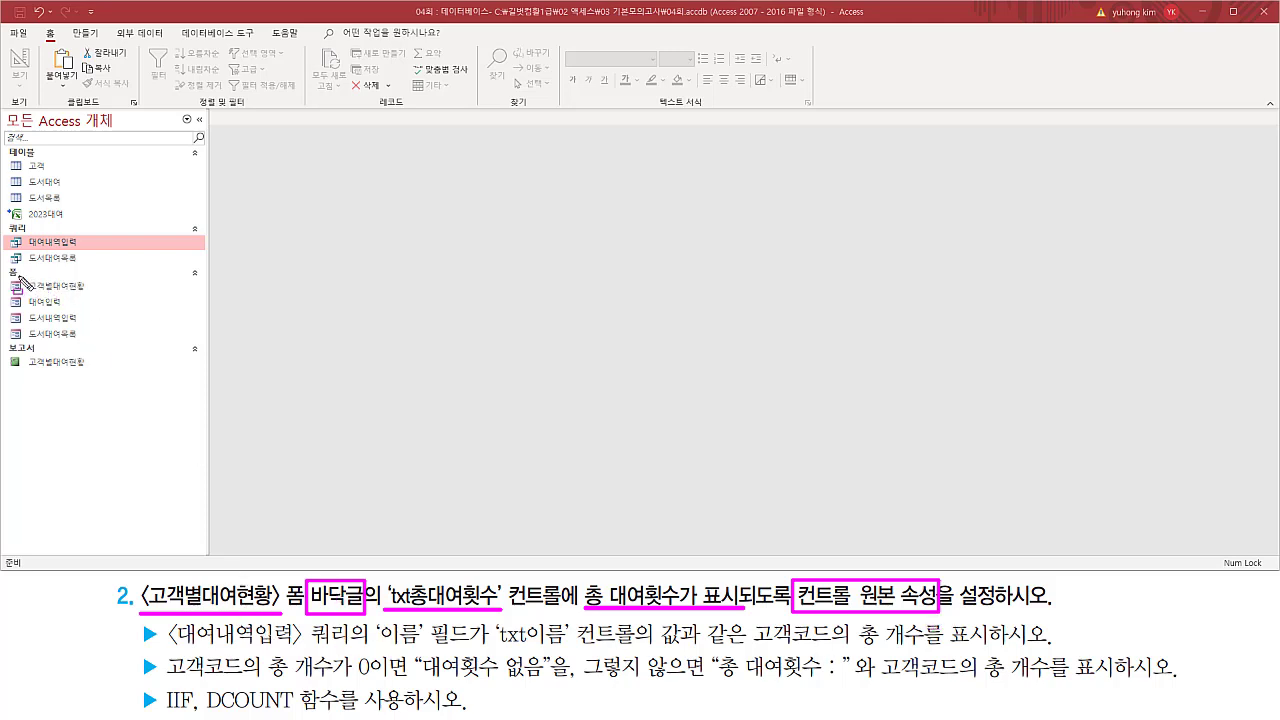
drag(18, 276, 97, 298)
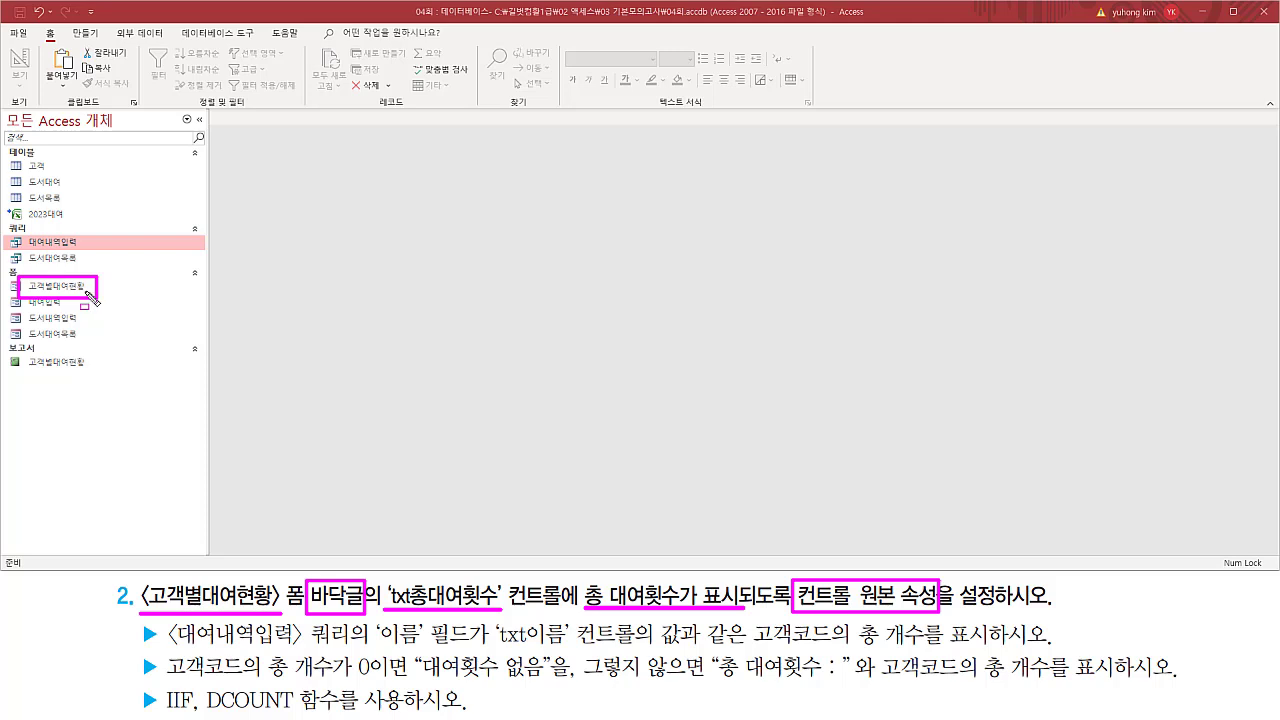
key(Escape)
Open the 고객별대여현황 form and switch it to Design view
click(72, 288)
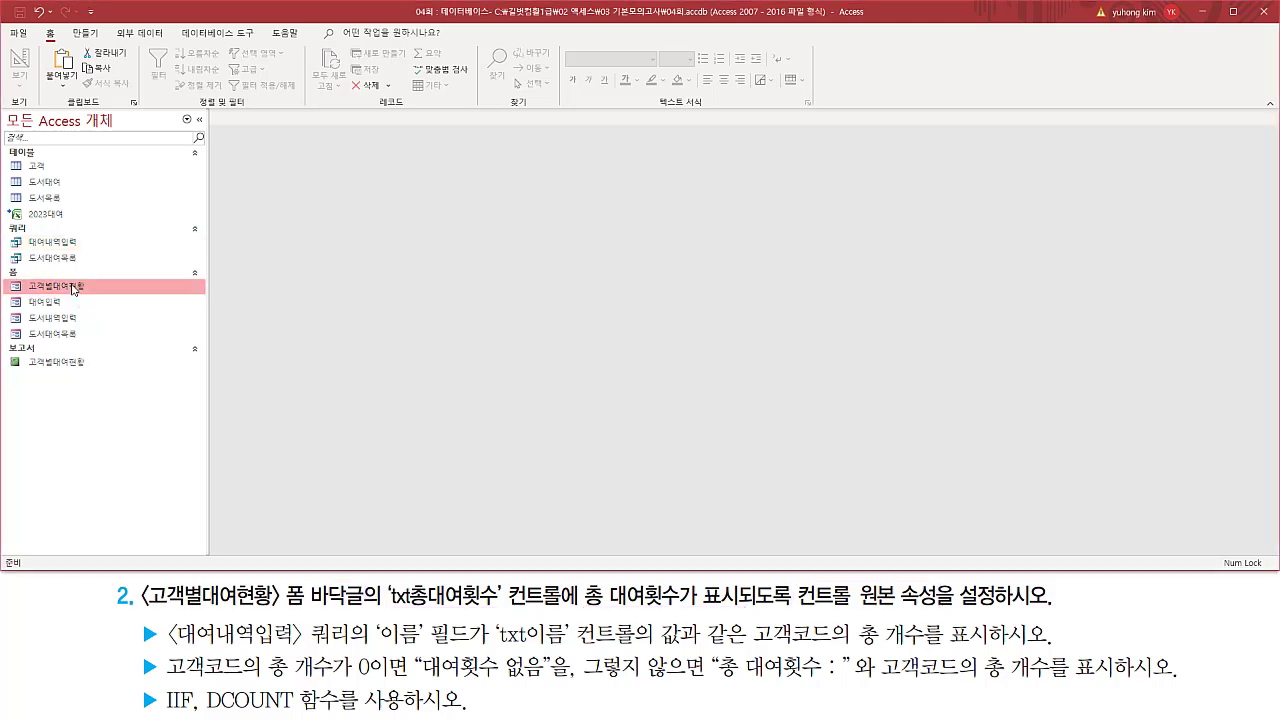
double_click(72, 288)
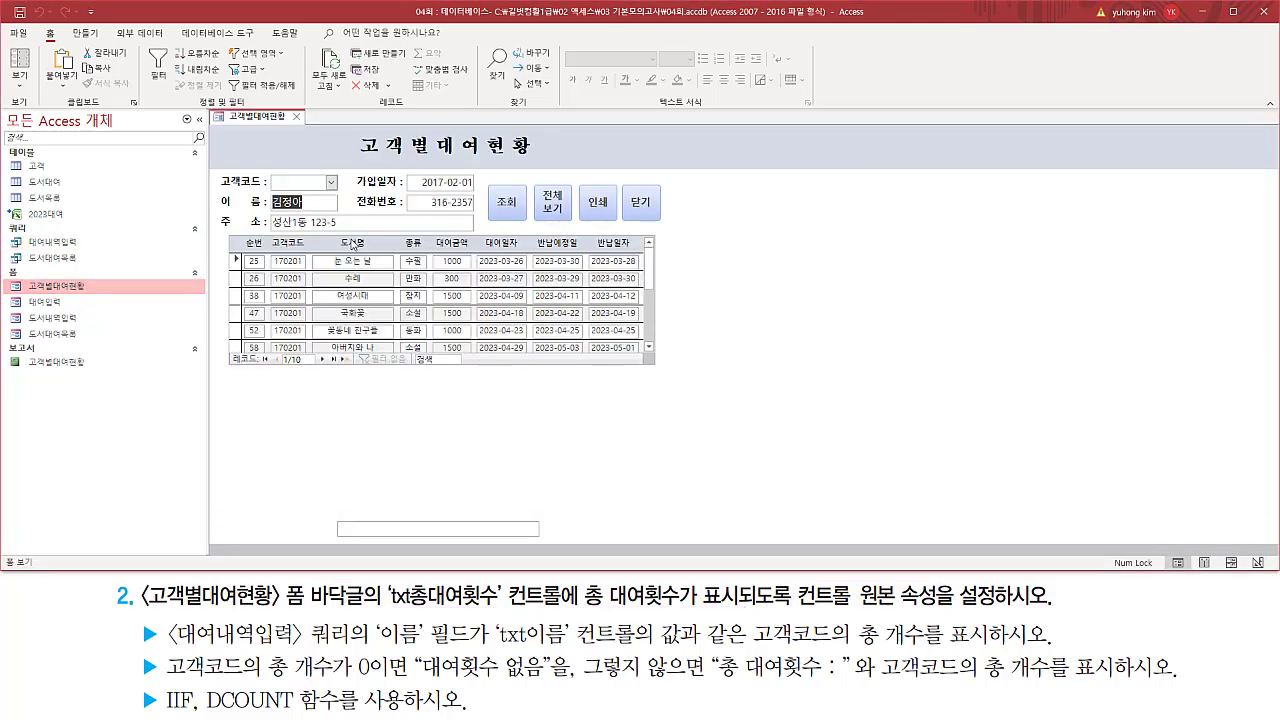
key(ctrl+2)
drag(324, 516, 554, 542)
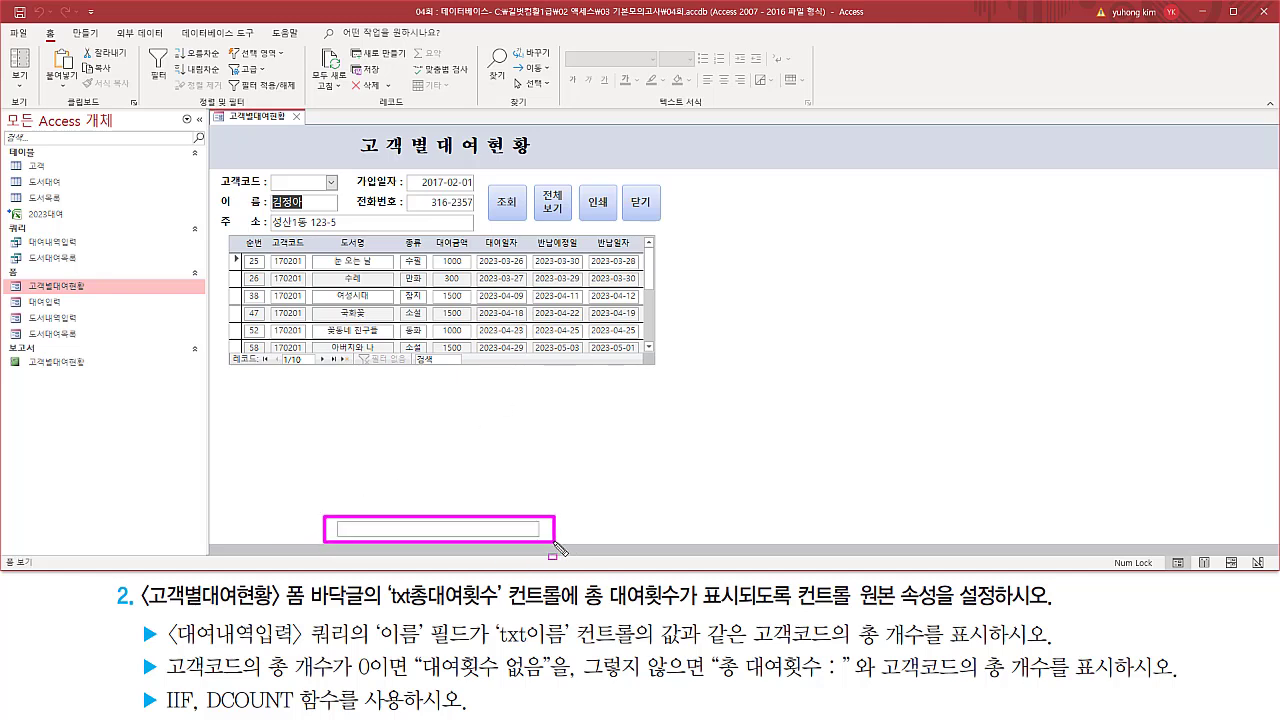
key(Escape)
right_click(261, 122)
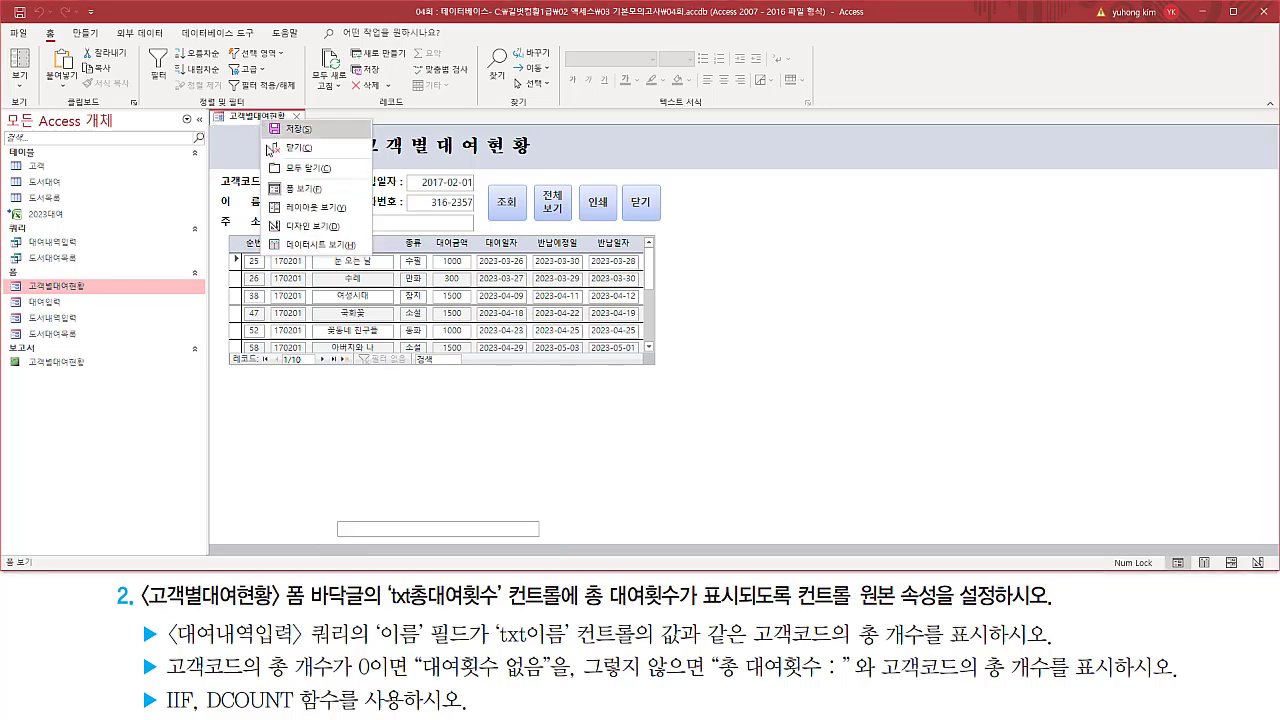
click(297, 226)
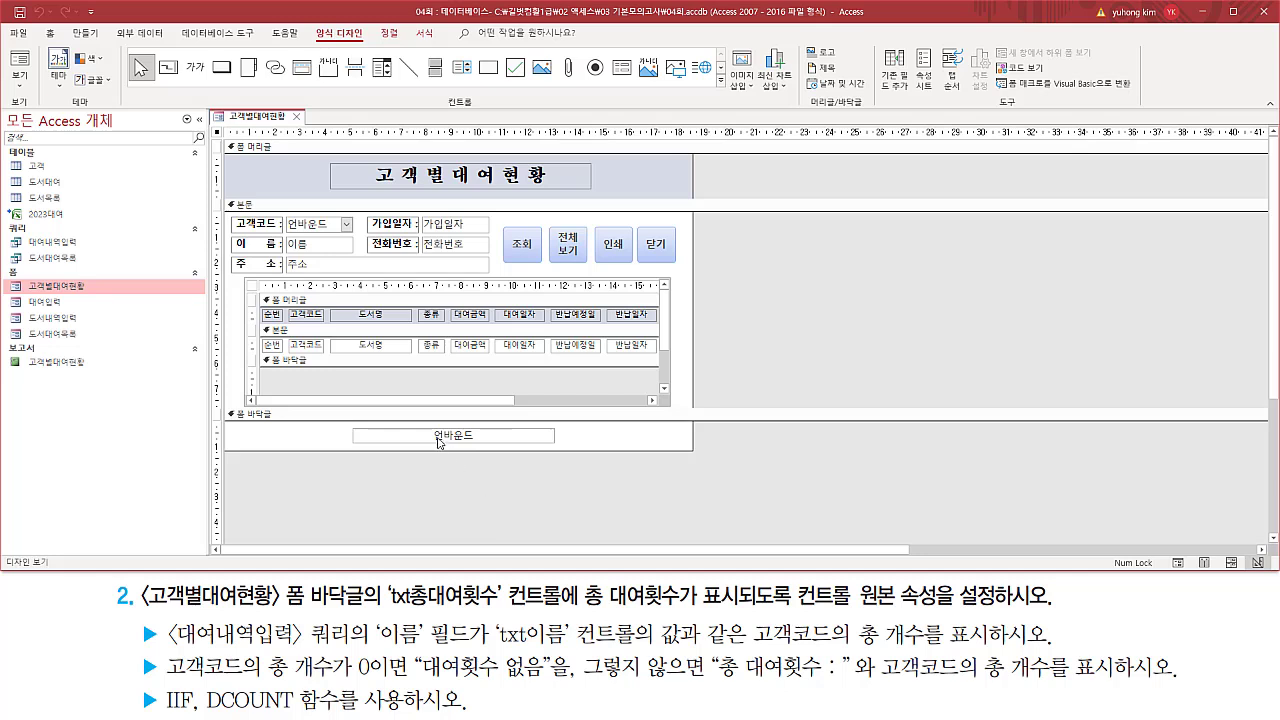
Open the properties of the unbound txt총대여횟수 text box in the form footer
key(ctrl+2)
drag(341, 424, 568, 455)
key(Escape)
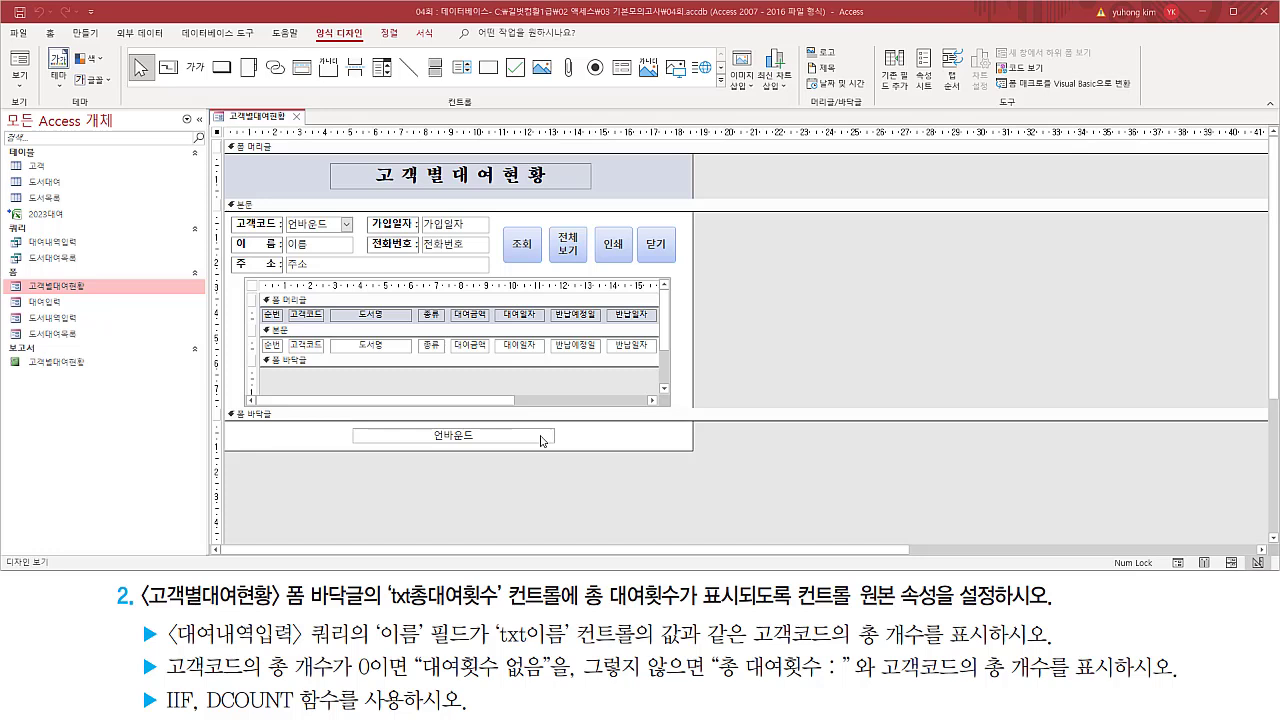
double_click(541, 441)
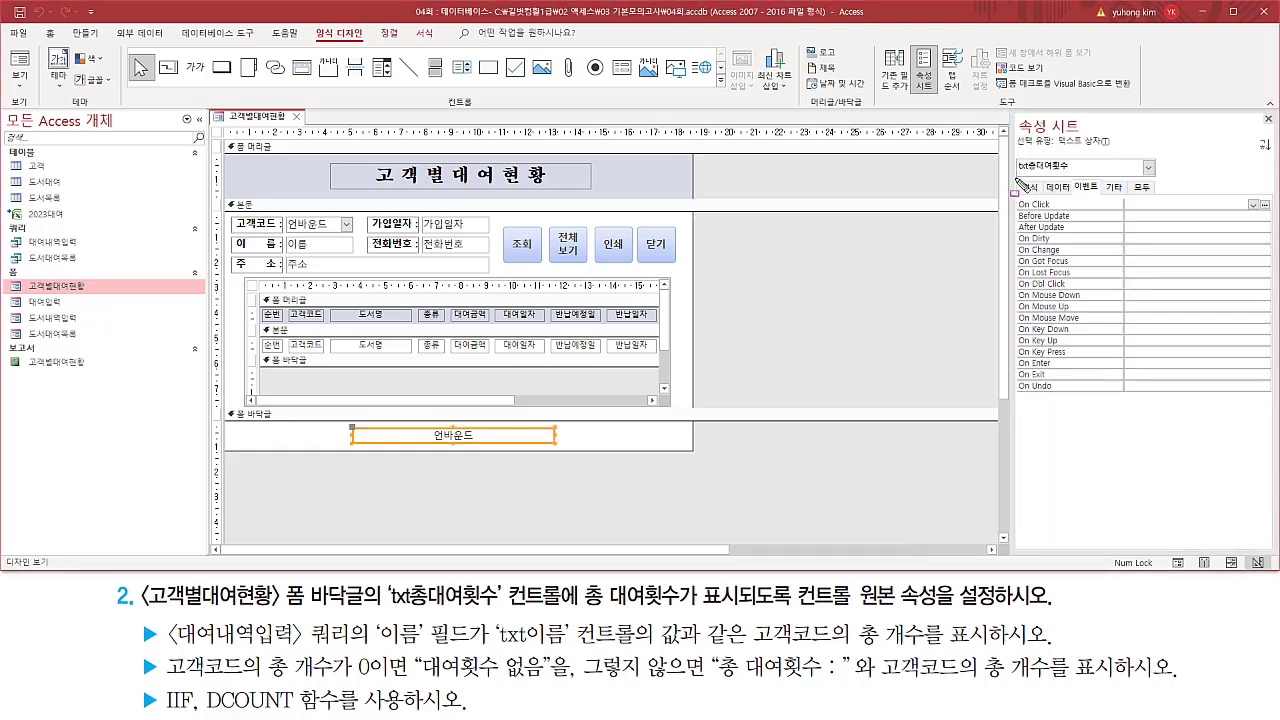
key(ctrl+2)
drag(1018, 174, 1071, 176)
drag(385, 608, 503, 609)
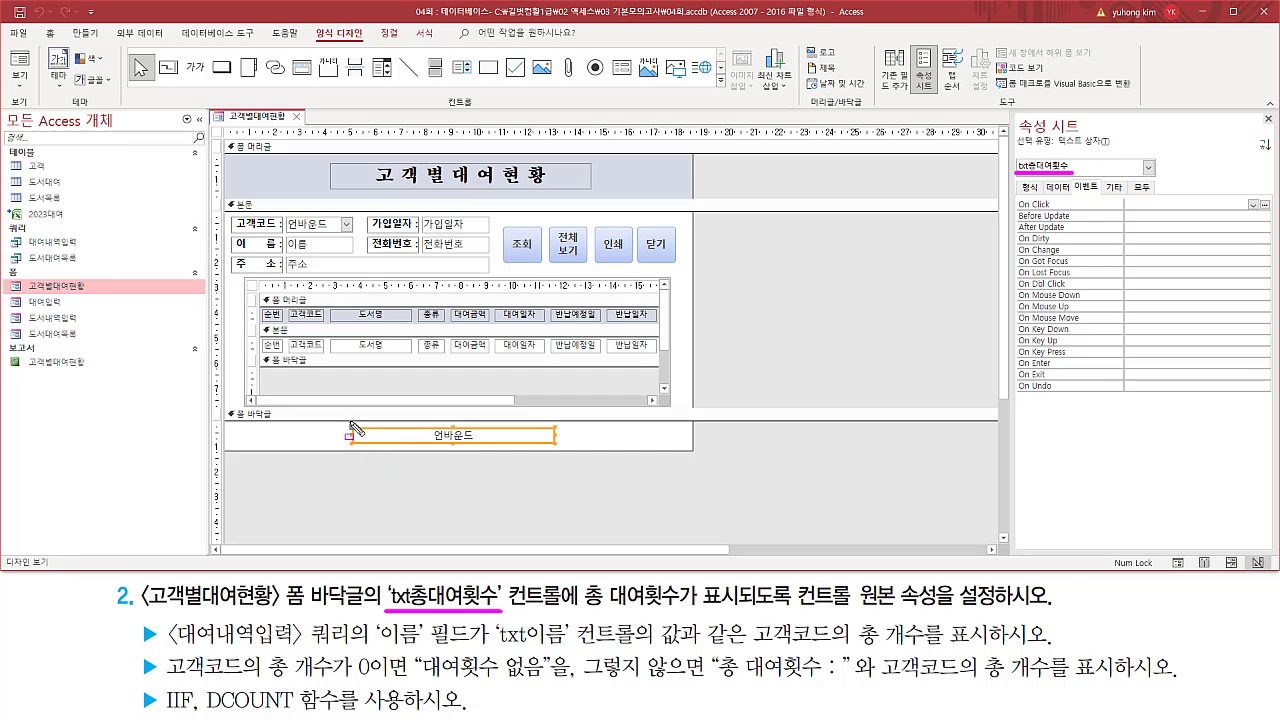
mouse_move(343, 421)
mouse_down()
mouse_move(398, 456)
mouse_move(563, 455)
mouse_up()
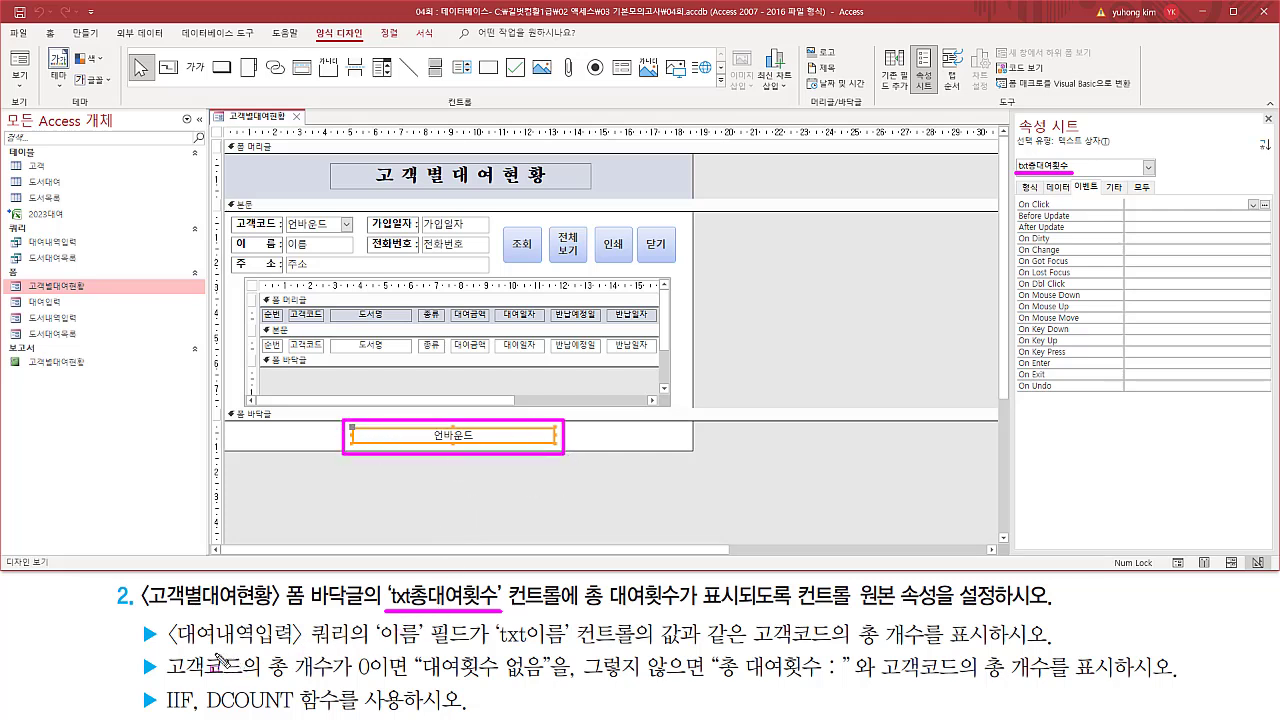
mouse_move(584, 611)
mouse_down()
mouse_move(688, 611)
mouse_move(684, 581)
mouse_up()
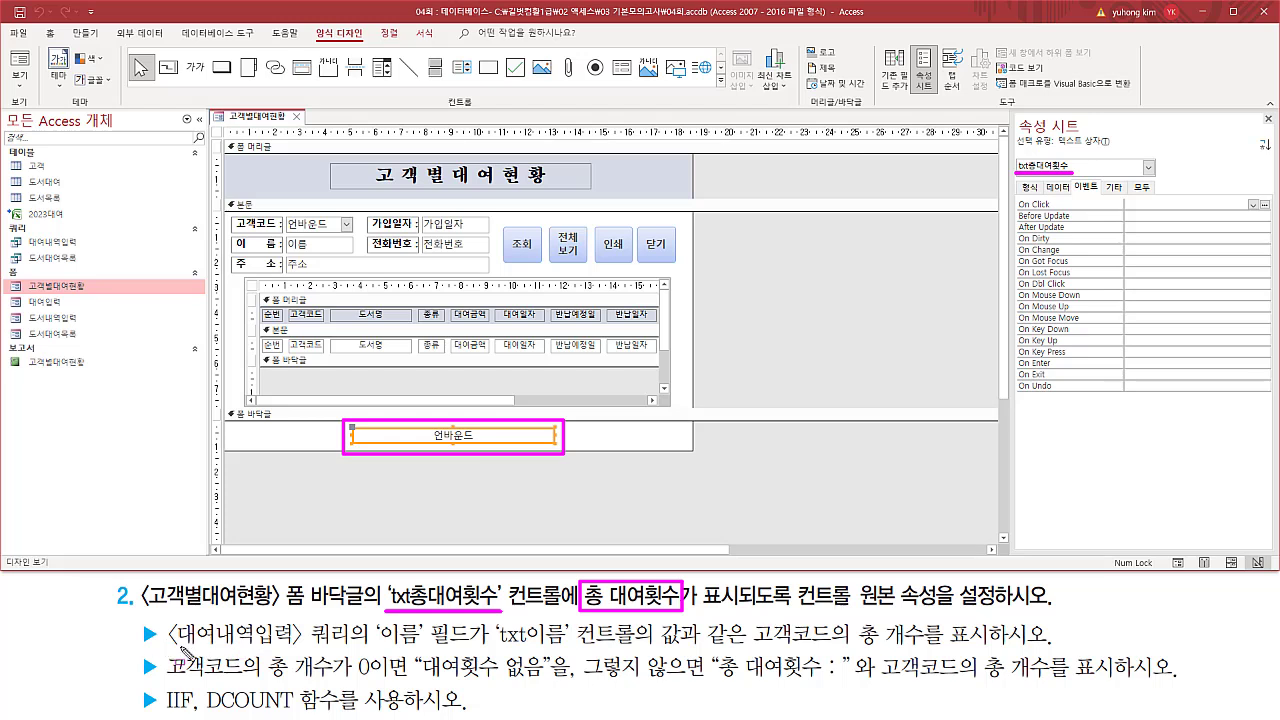
mouse_move(163, 663)
mouse_down()
mouse_move(360, 656)
mouse_move(355, 625)
mouse_move(472, 652)
mouse_up()
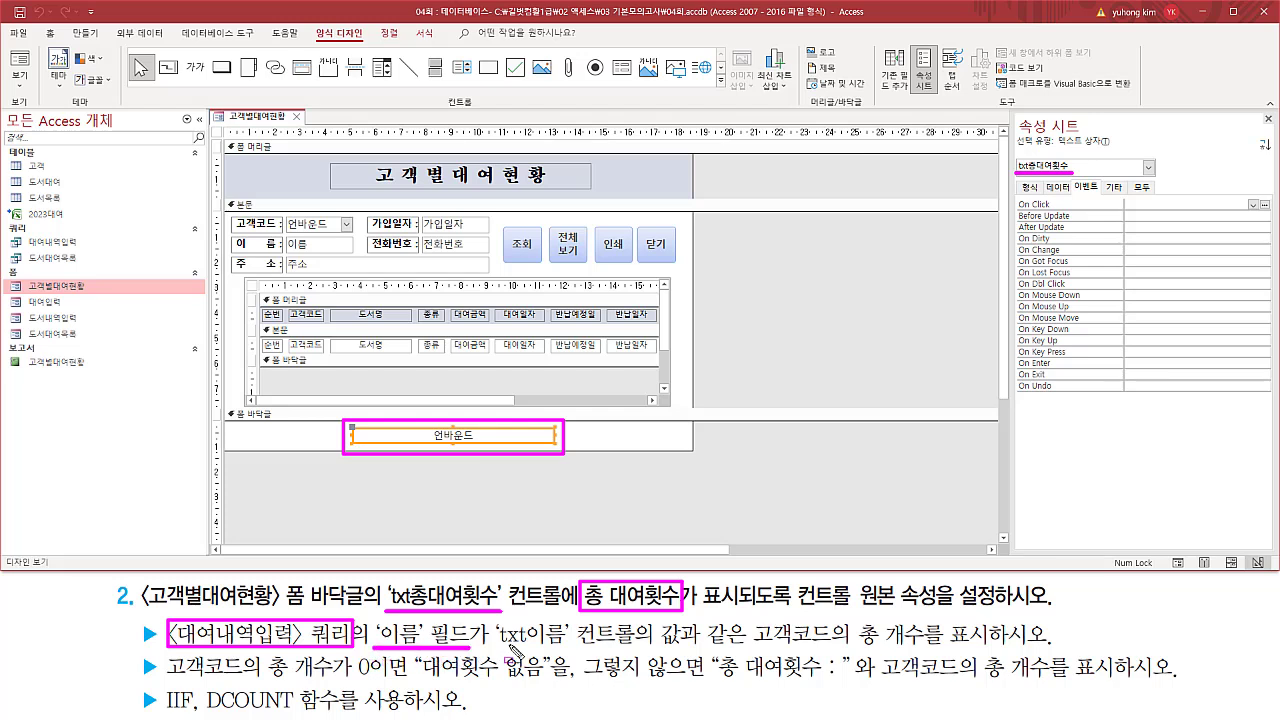
drag(495, 649, 572, 650)
drag(706, 644, 1010, 646)
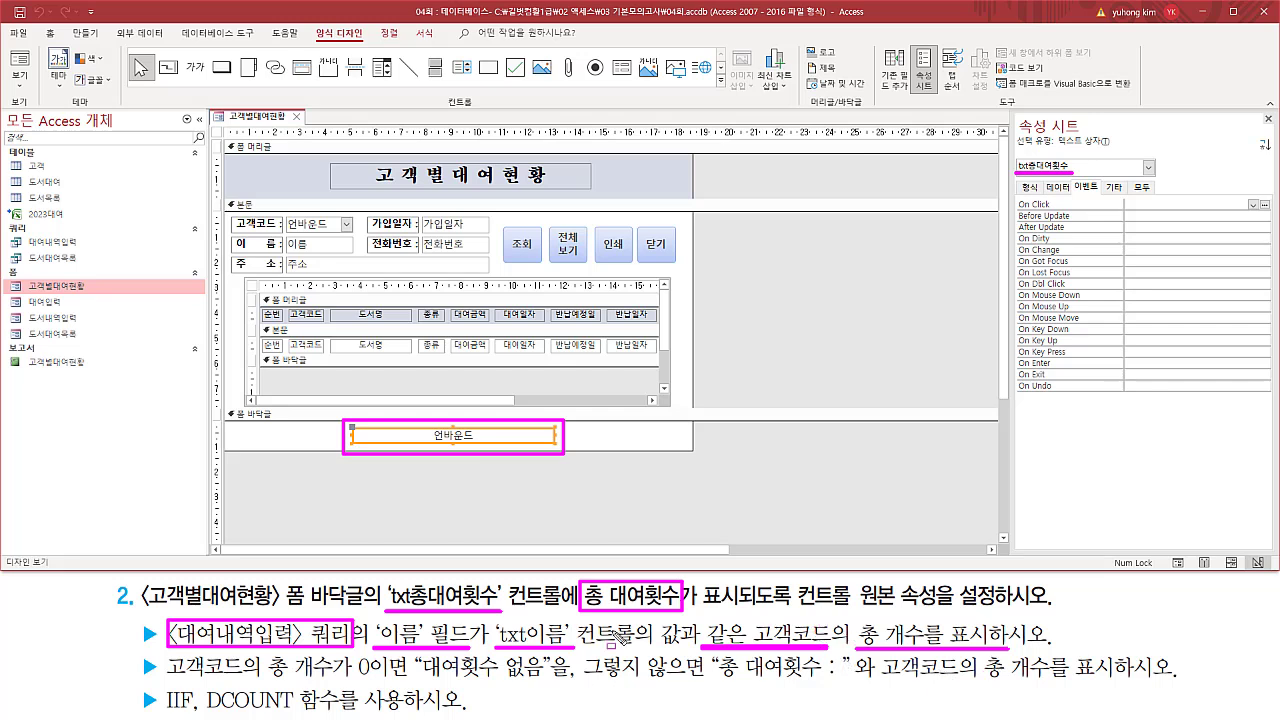
mouse_move(492, 620)
mouse_down()
mouse_move(545, 655)
mouse_move(580, 652)
mouse_up()
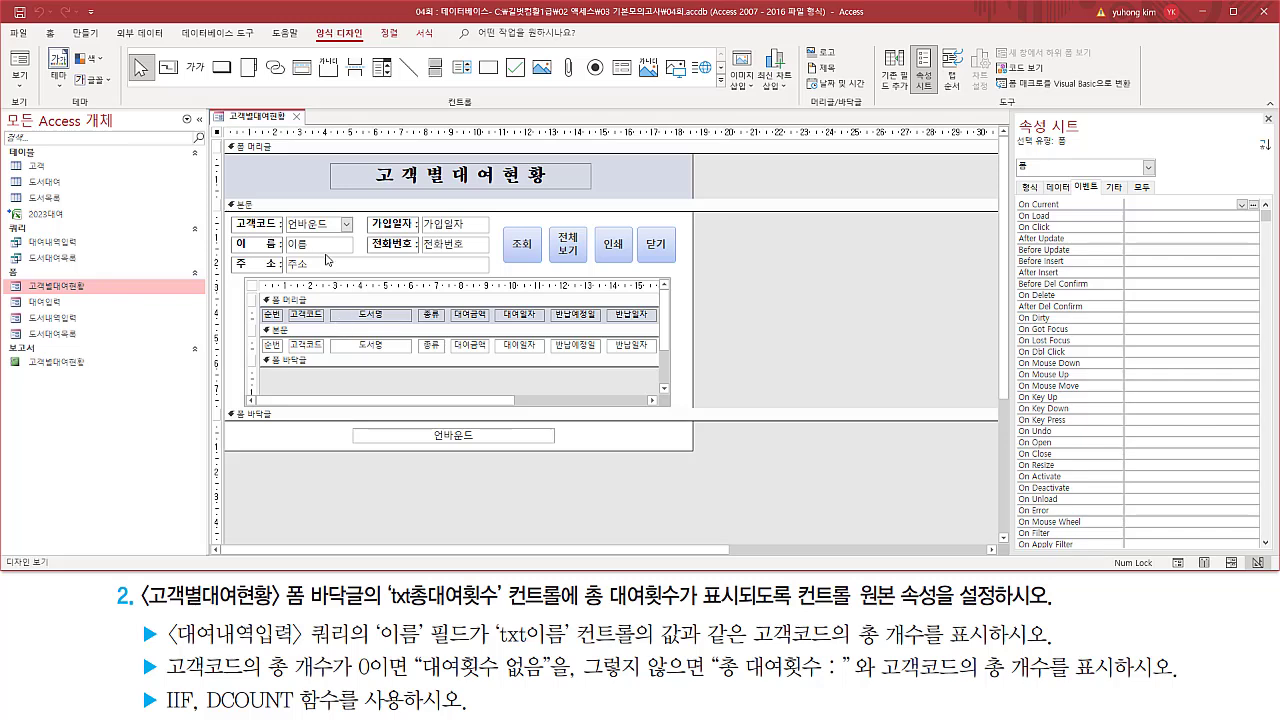
Select the text box bound to 이름 in the 고객별대여현황 form's detail section and check its control name
click(328, 246)
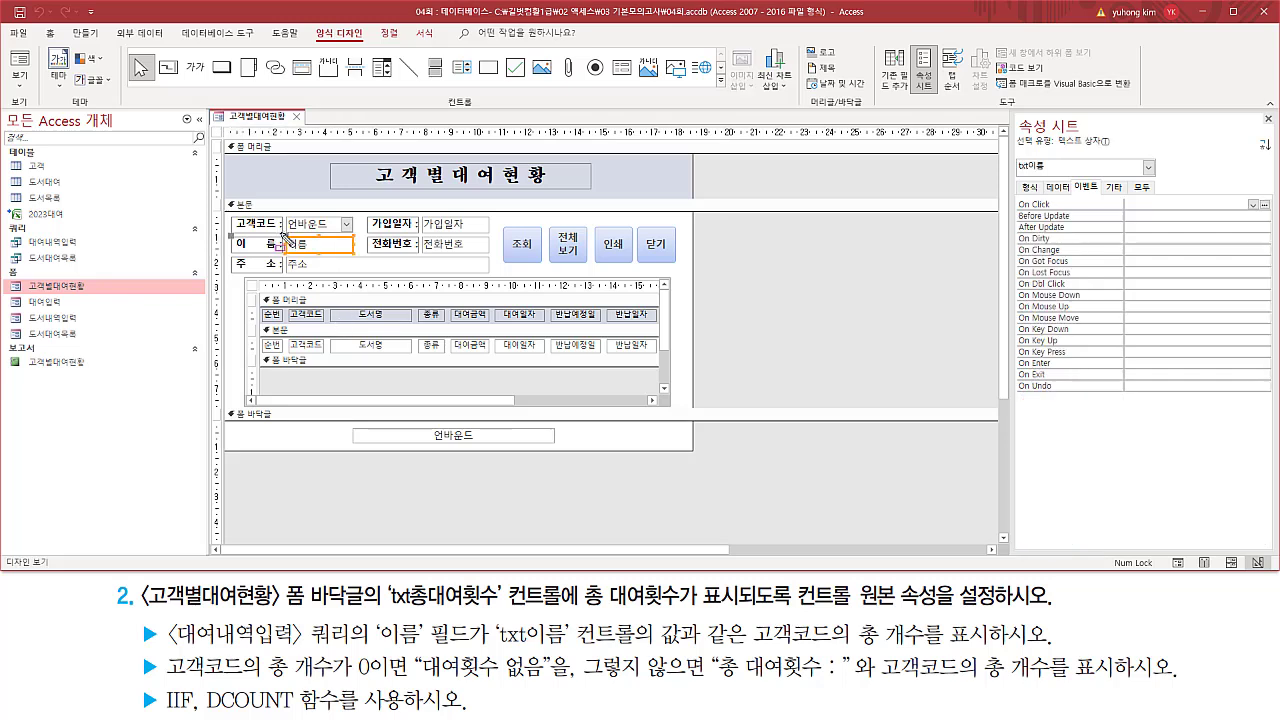
mouse_move(280, 226)
mouse_down()
mouse_move(310, 274)
mouse_move(357, 262)
mouse_up()
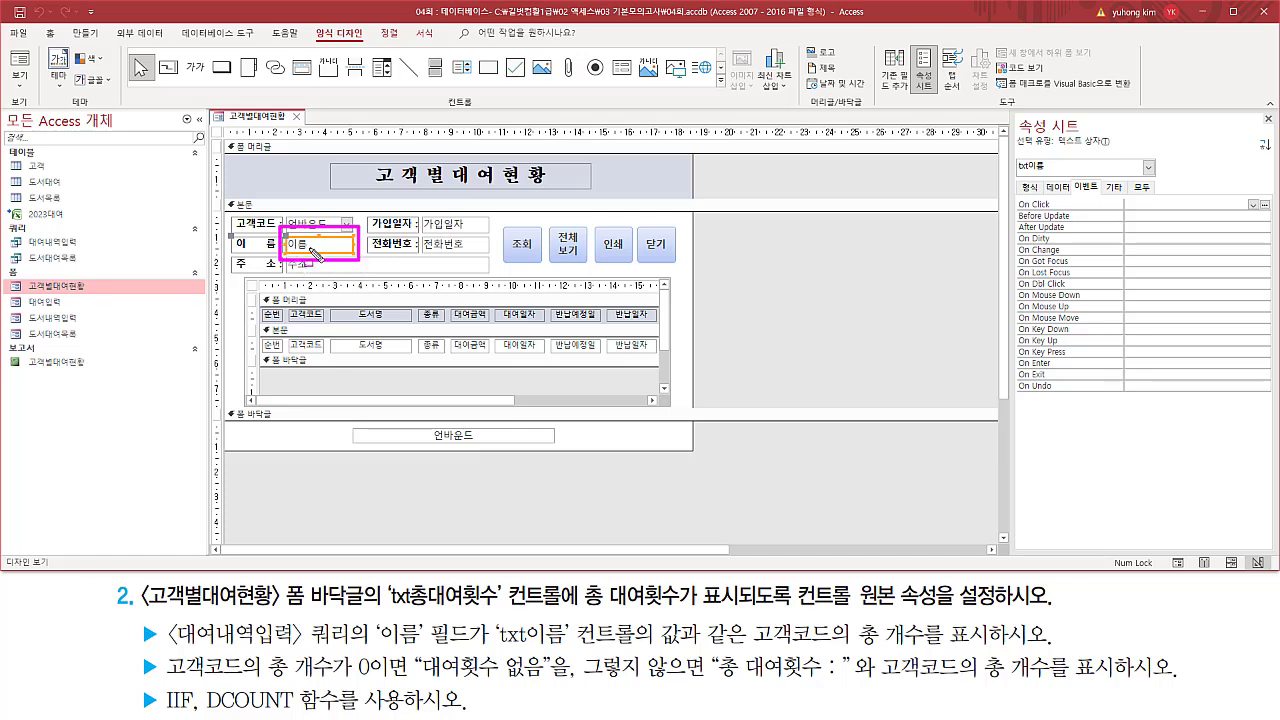
drag(1016, 172, 1046, 172)
mouse_move(163, 618)
mouse_down()
mouse_move(168, 650)
mouse_move(470, 657)
mouse_up()
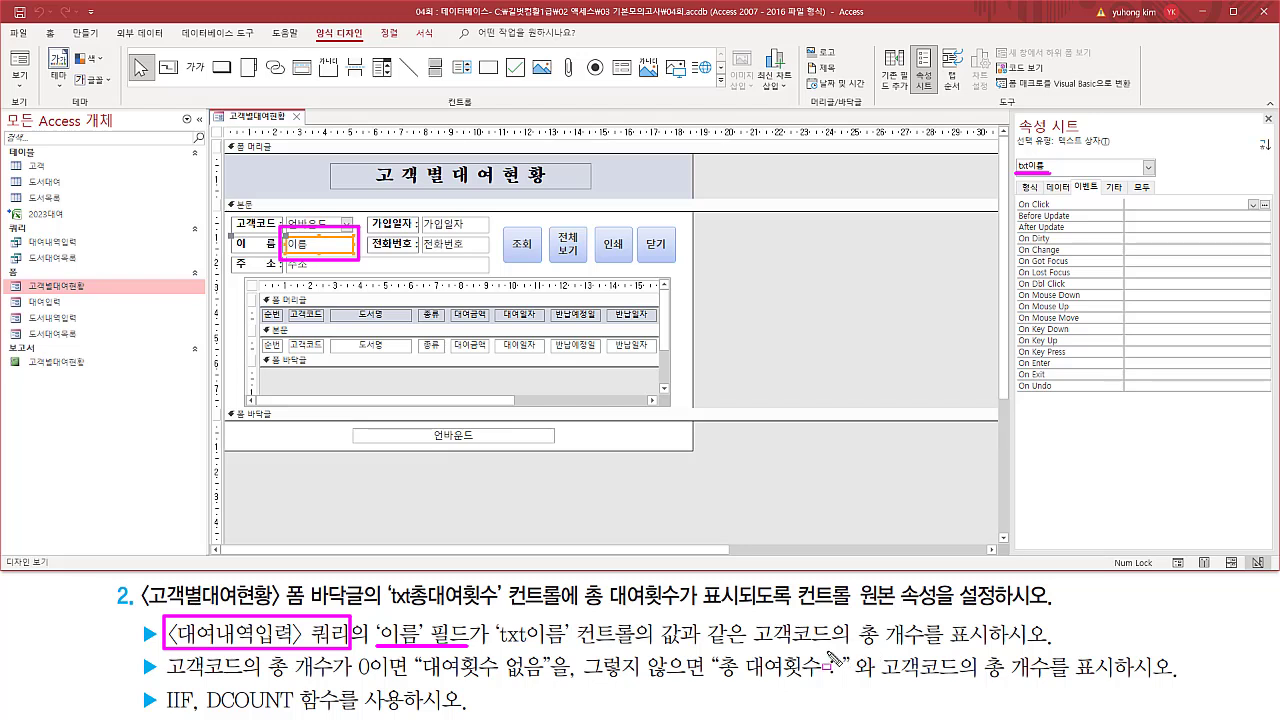
drag(855, 646, 926, 646)
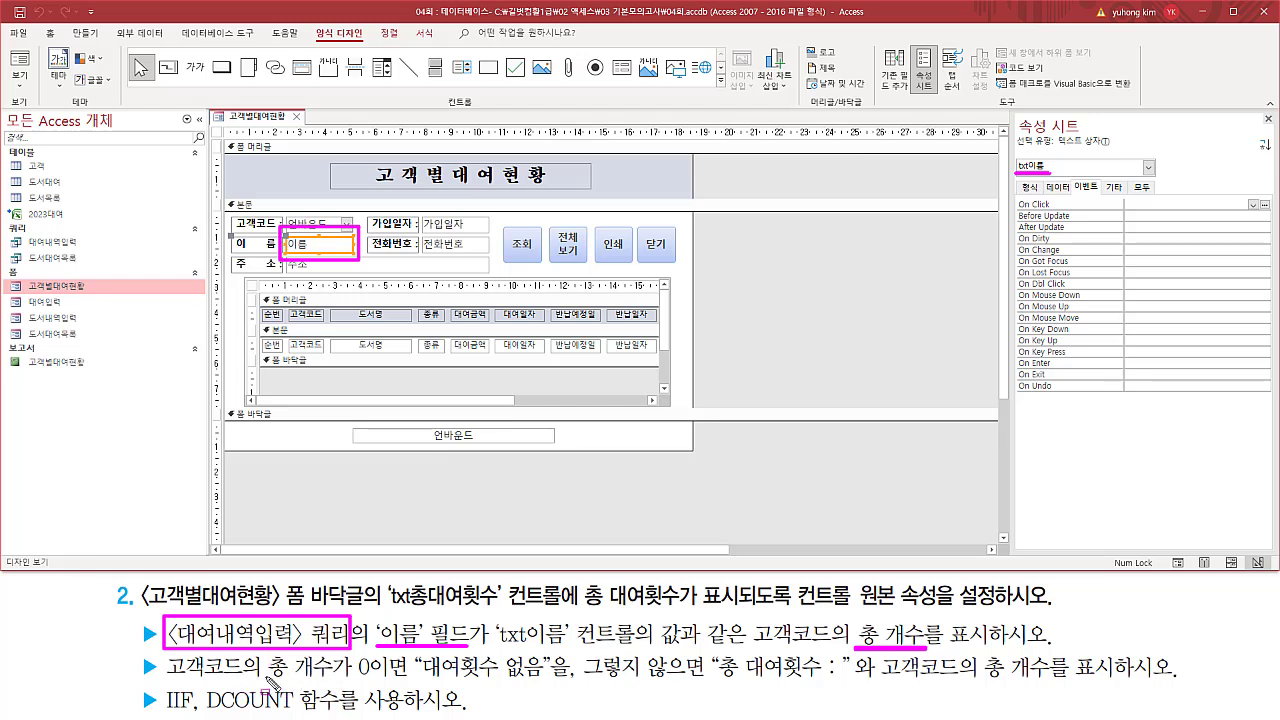
drag(264, 678, 849, 689)
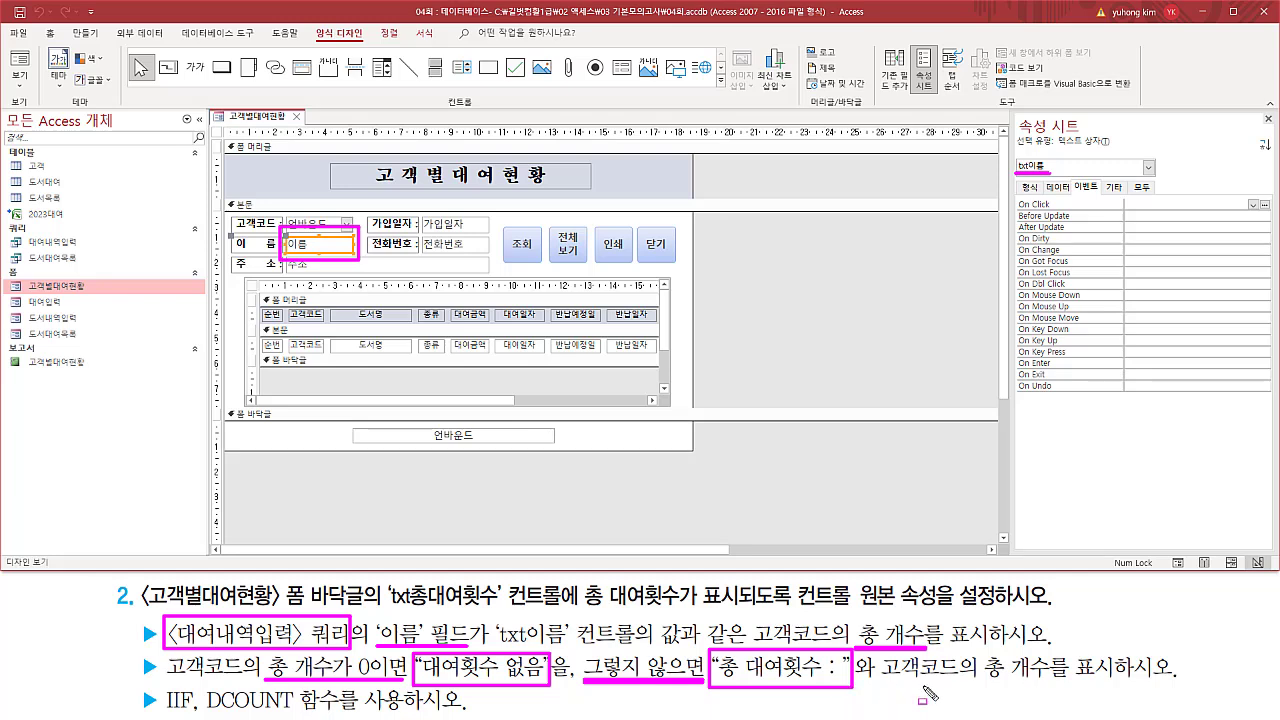
drag(977, 686, 1059, 686)
key(Escape)
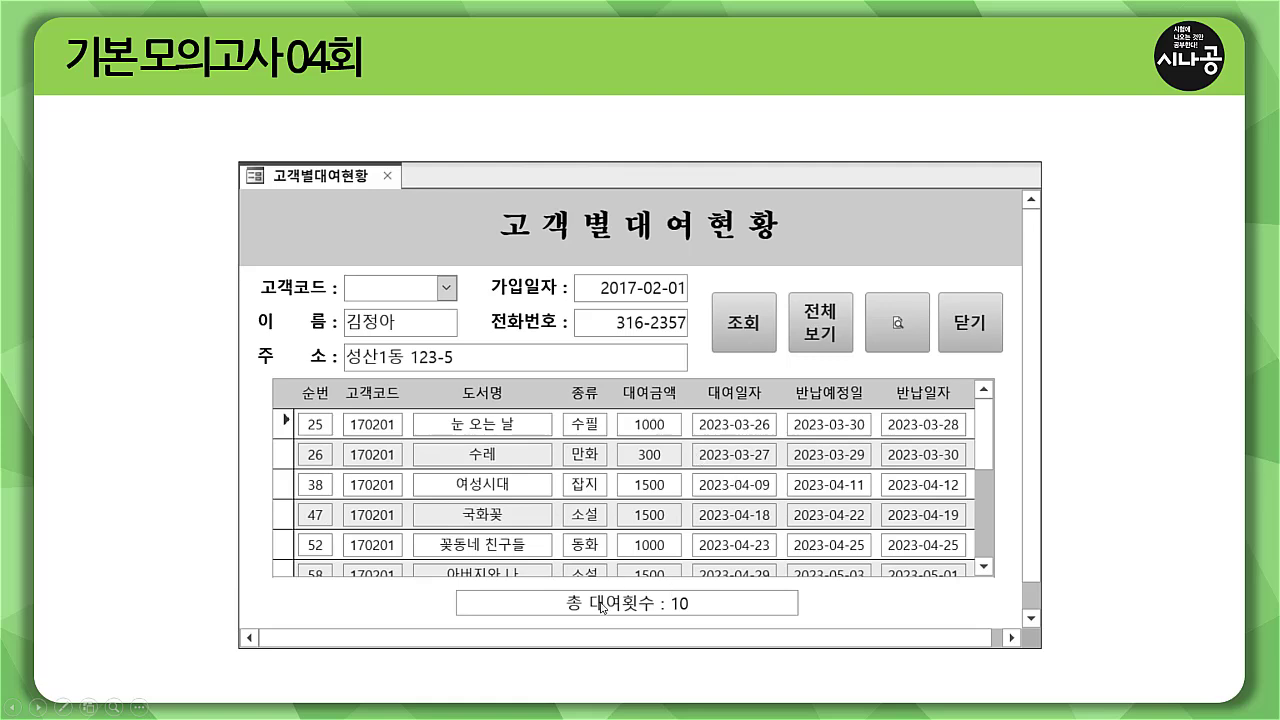
drag(556, 618, 702, 618)
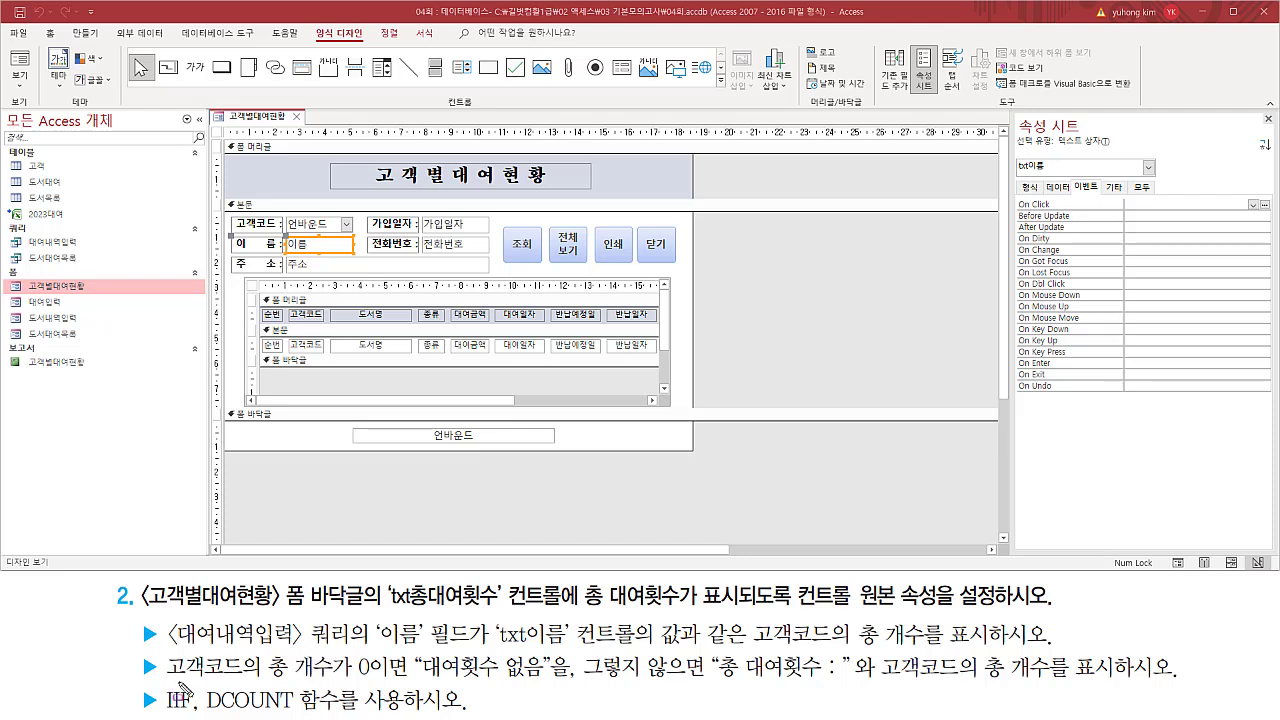
mouse_move(203, 684)
mouse_down()
mouse_move(226, 712)
mouse_move(343, 712)
mouse_up()
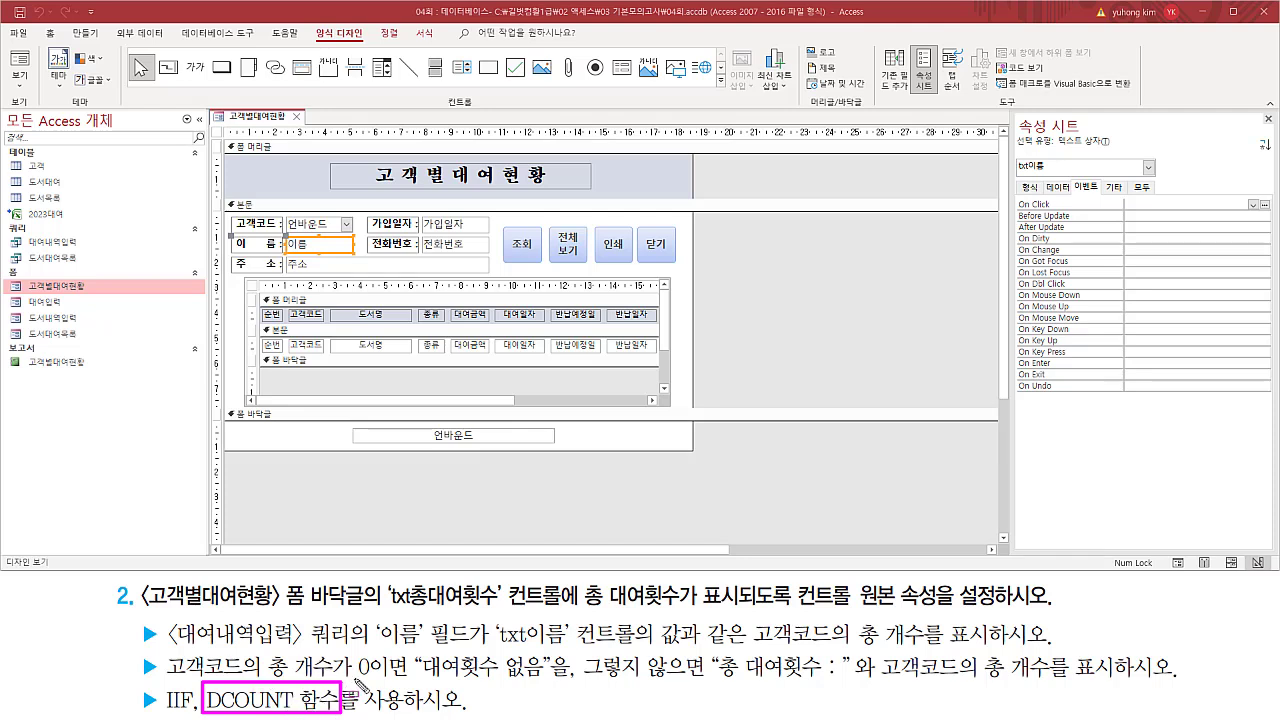
drag(356, 678, 548, 684)
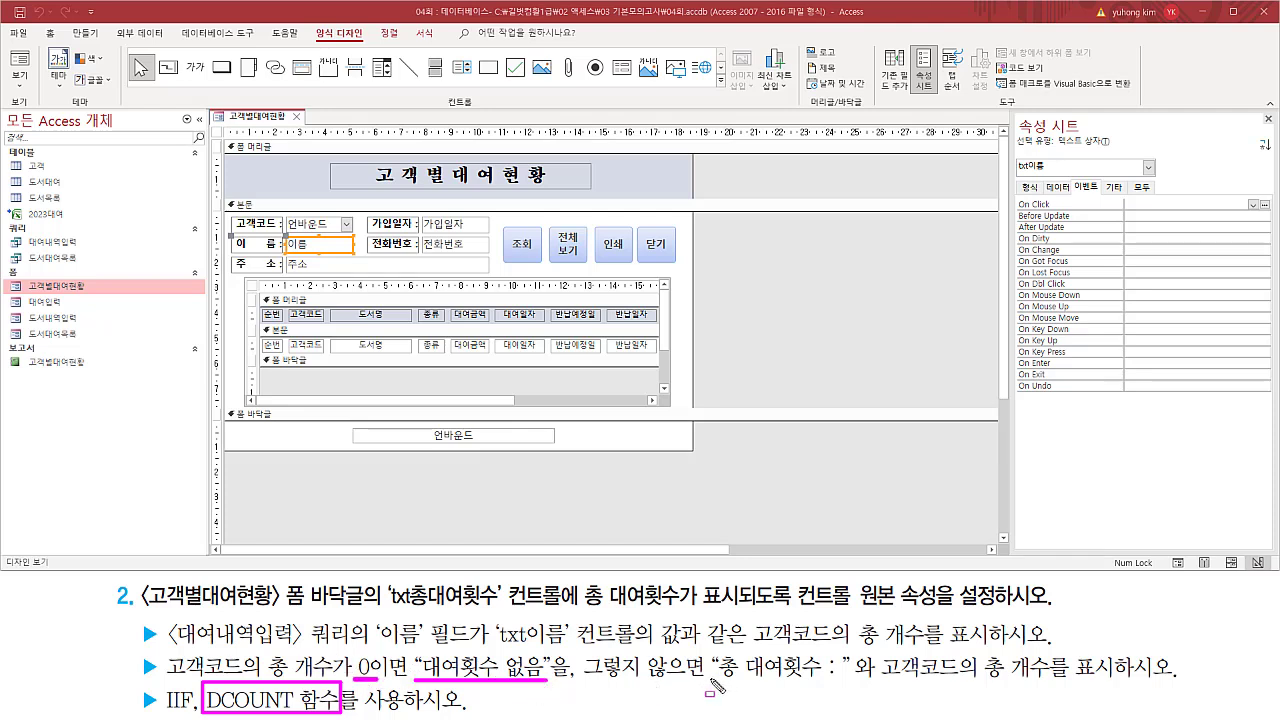
drag(712, 685, 856, 686)
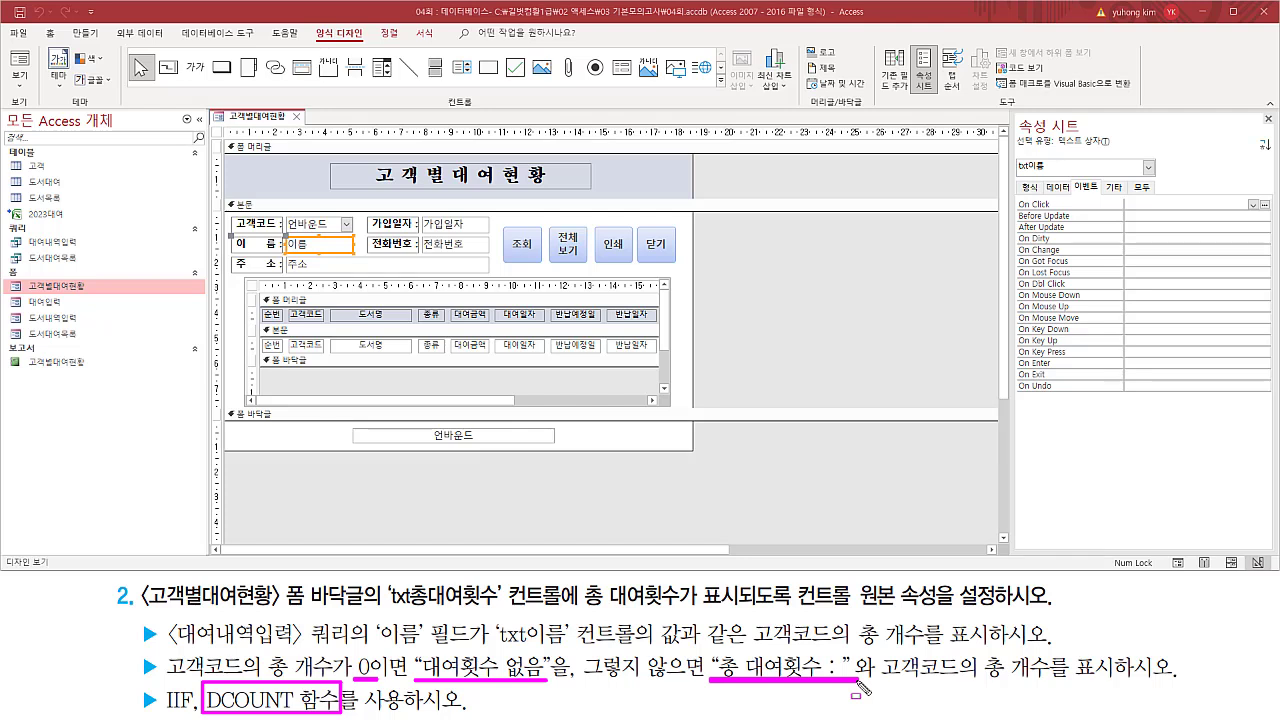
drag(977, 680, 1125, 680)
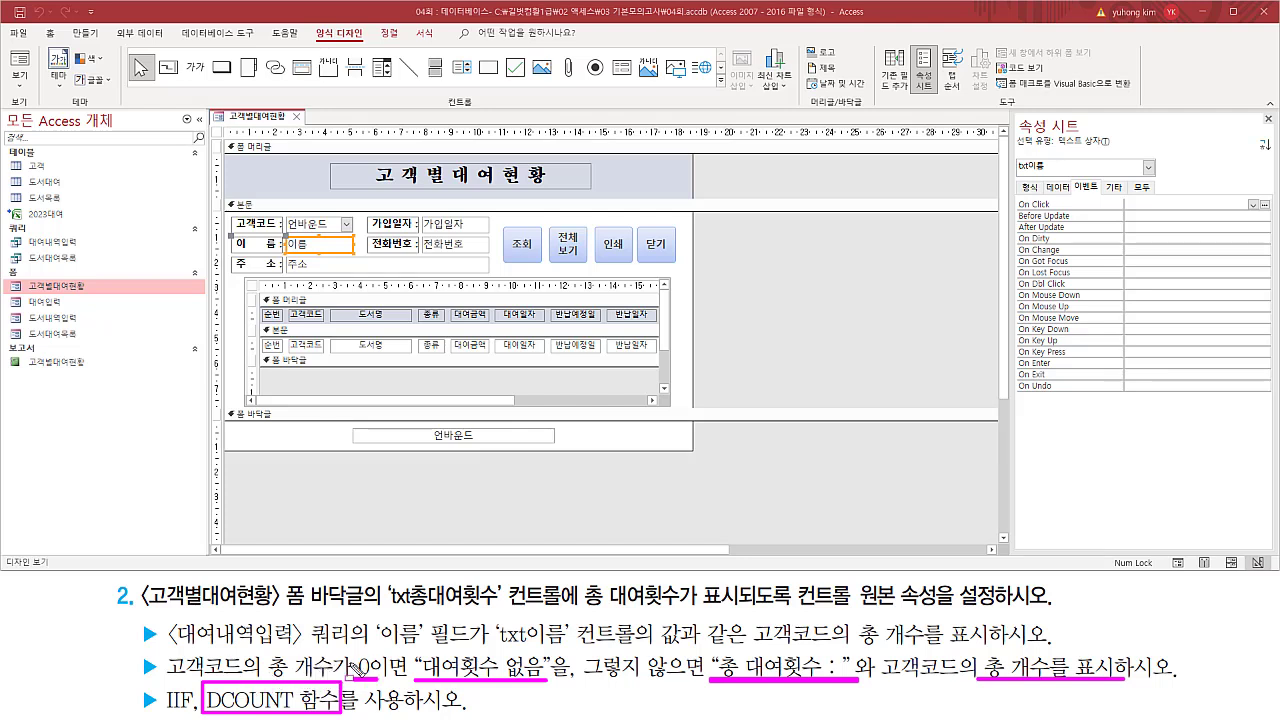
Write the DCount syntax outline dcount( 인수, 도메인, 조건 ) in the on-screen memo
click(160, 687)
drag(170, 705, 198, 712)
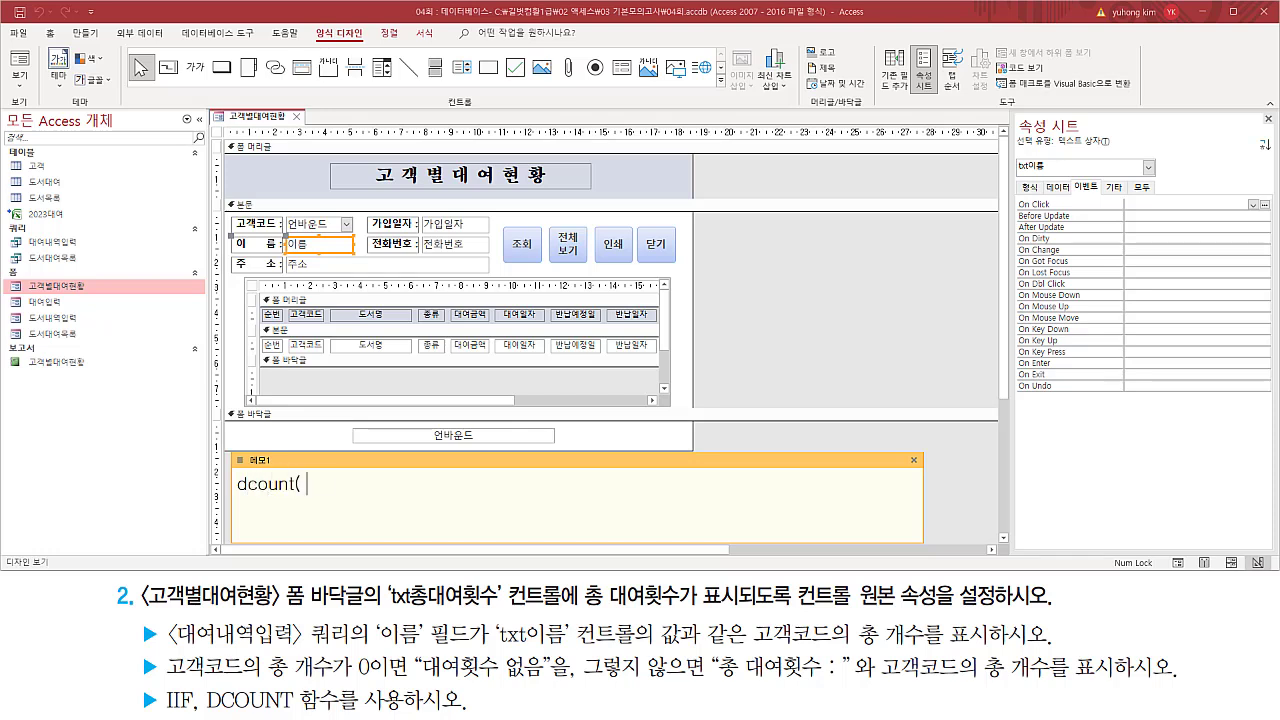
text(인수, 도메인, 조건)
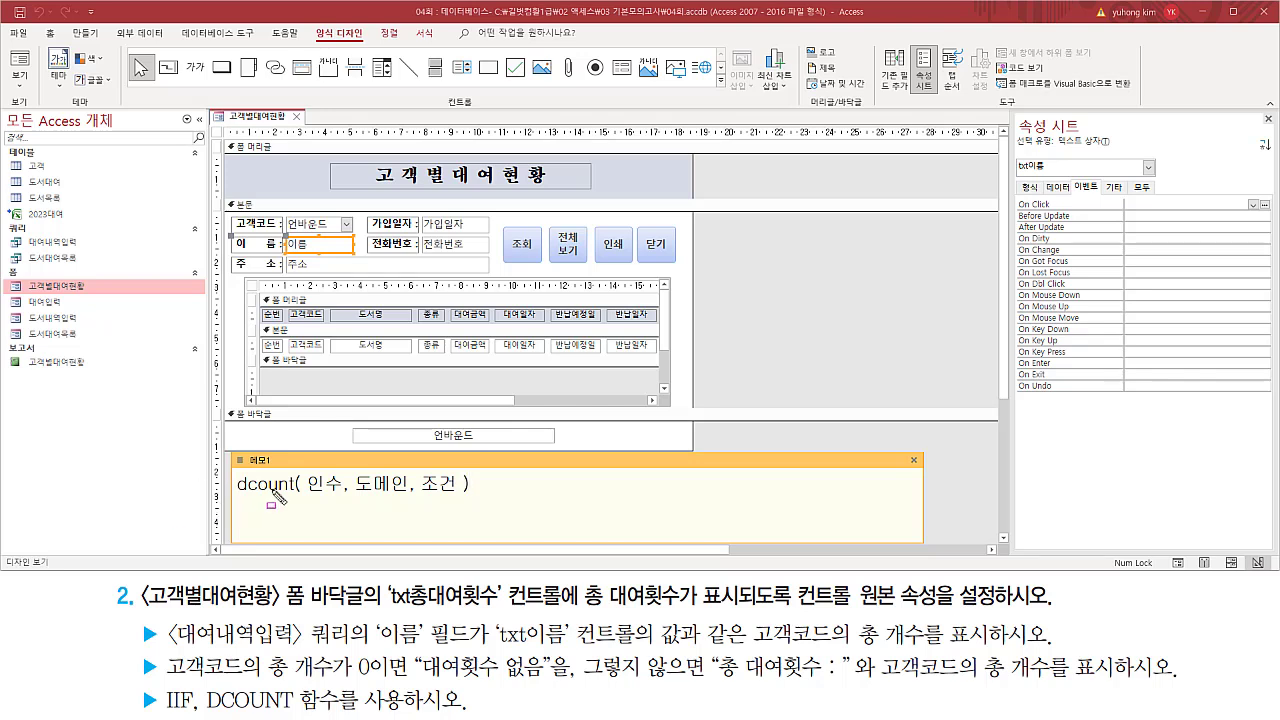
drag(354, 493, 452, 496)
drag(308, 478, 345, 503)
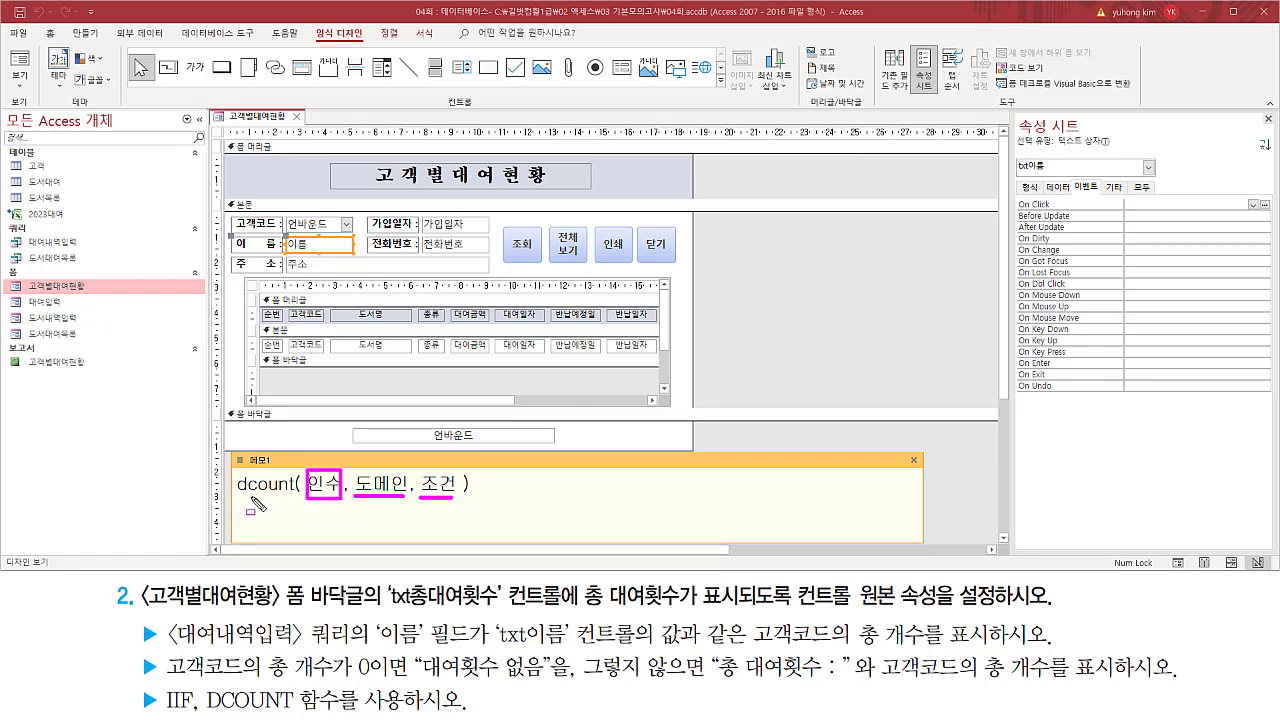
drag(237, 493, 292, 493)
key(Escape)
drag(356, 494, 405, 494)
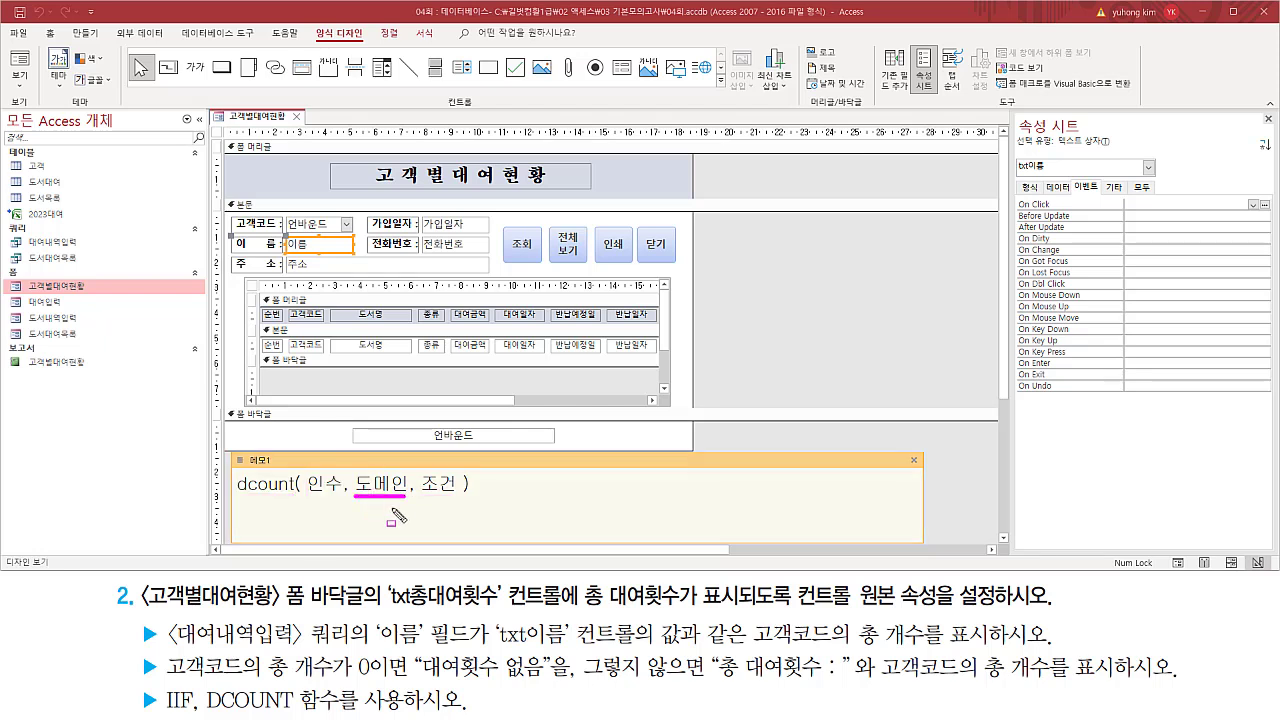
mouse_move(170, 650)
mouse_down()
mouse_move(356, 649)
mouse_move(351, 624)
mouse_up()
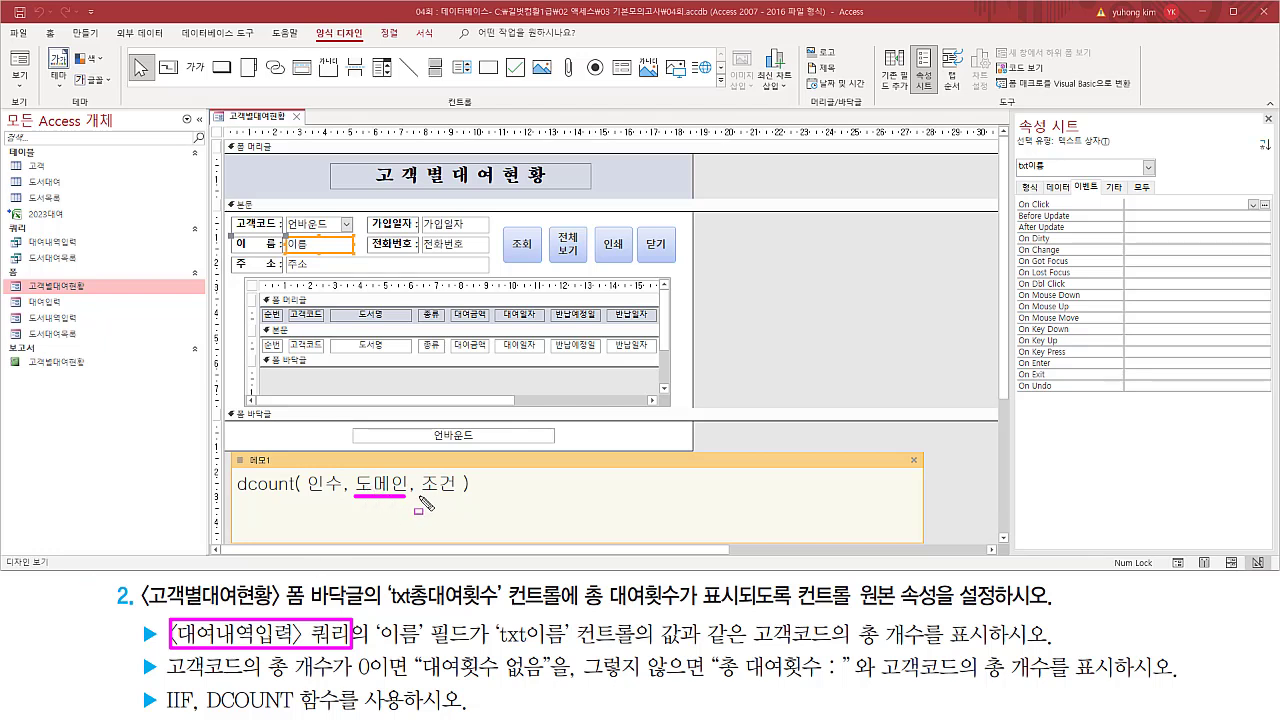
drag(420, 495, 461, 494)
mouse_move(372, 647)
mouse_down()
mouse_move(480, 646)
mouse_move(500, 628)
mouse_move(567, 650)
mouse_move(570, 616)
mouse_up()
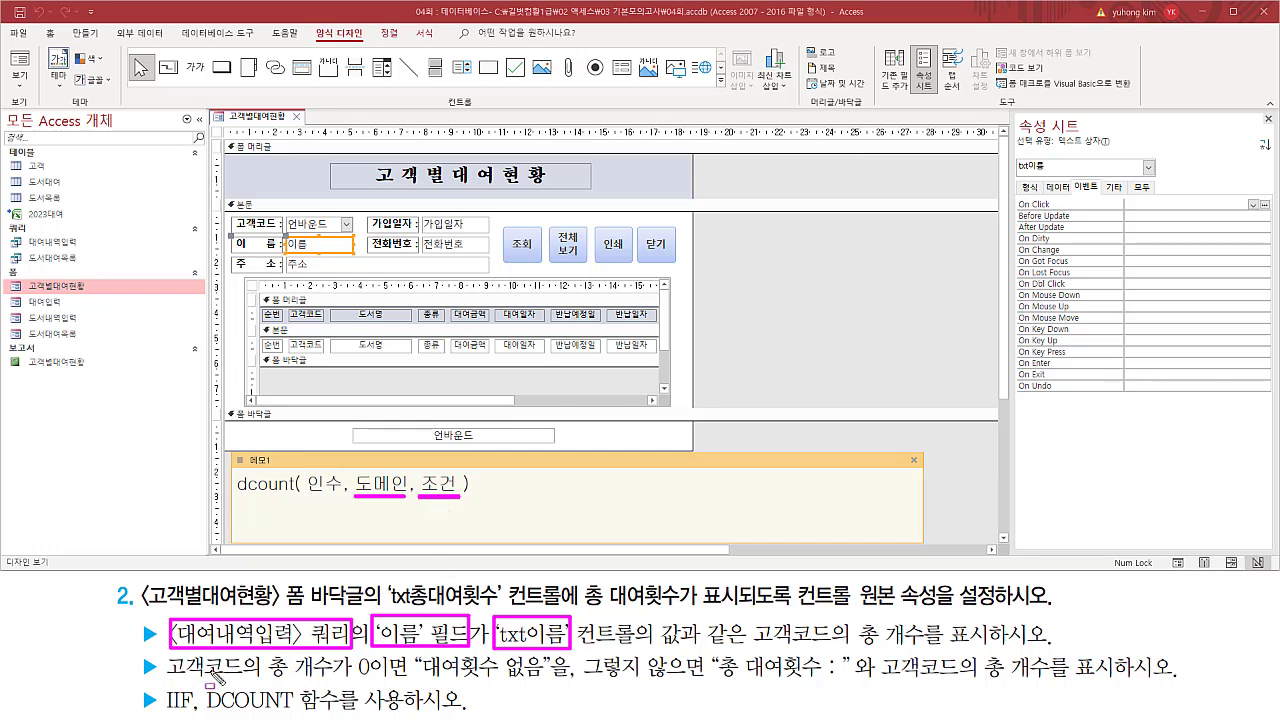
drag(167, 688, 245, 688)
mouse_move(752, 645)
mouse_down()
mouse_move(830, 645)
mouse_move(748, 648)
mouse_move(832, 617)
mouse_up()
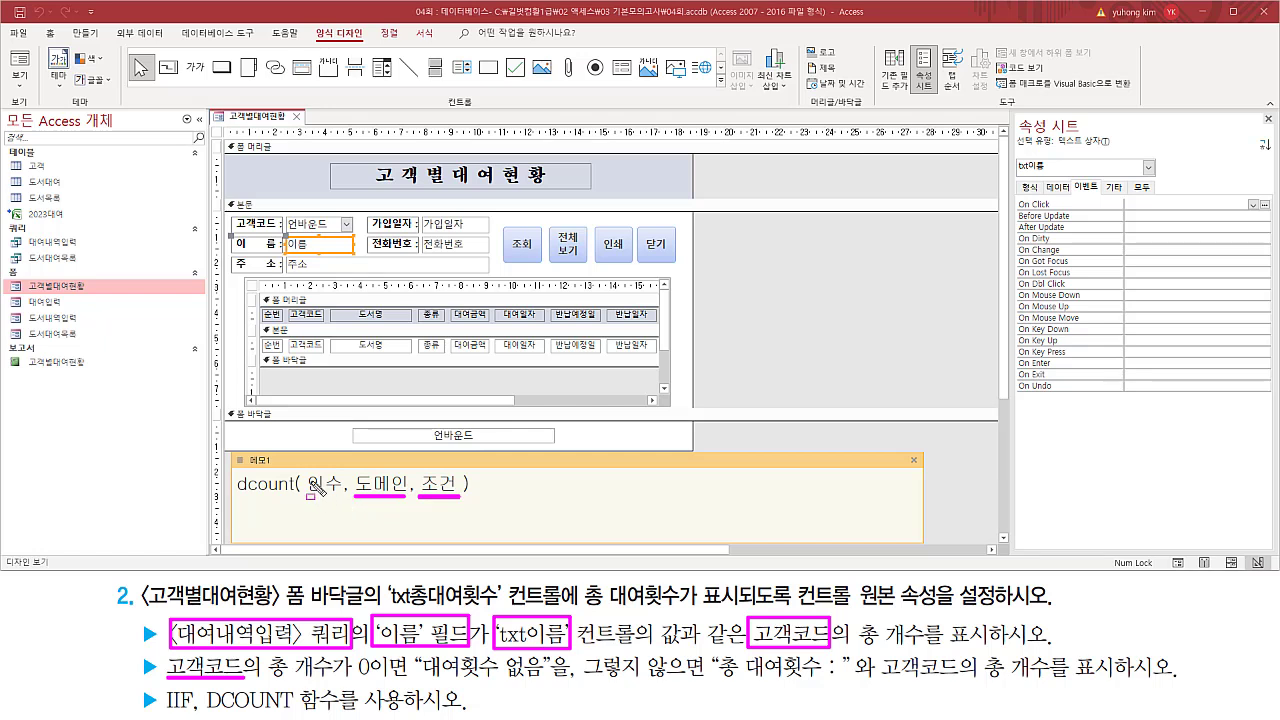
drag(304, 467, 343, 500)
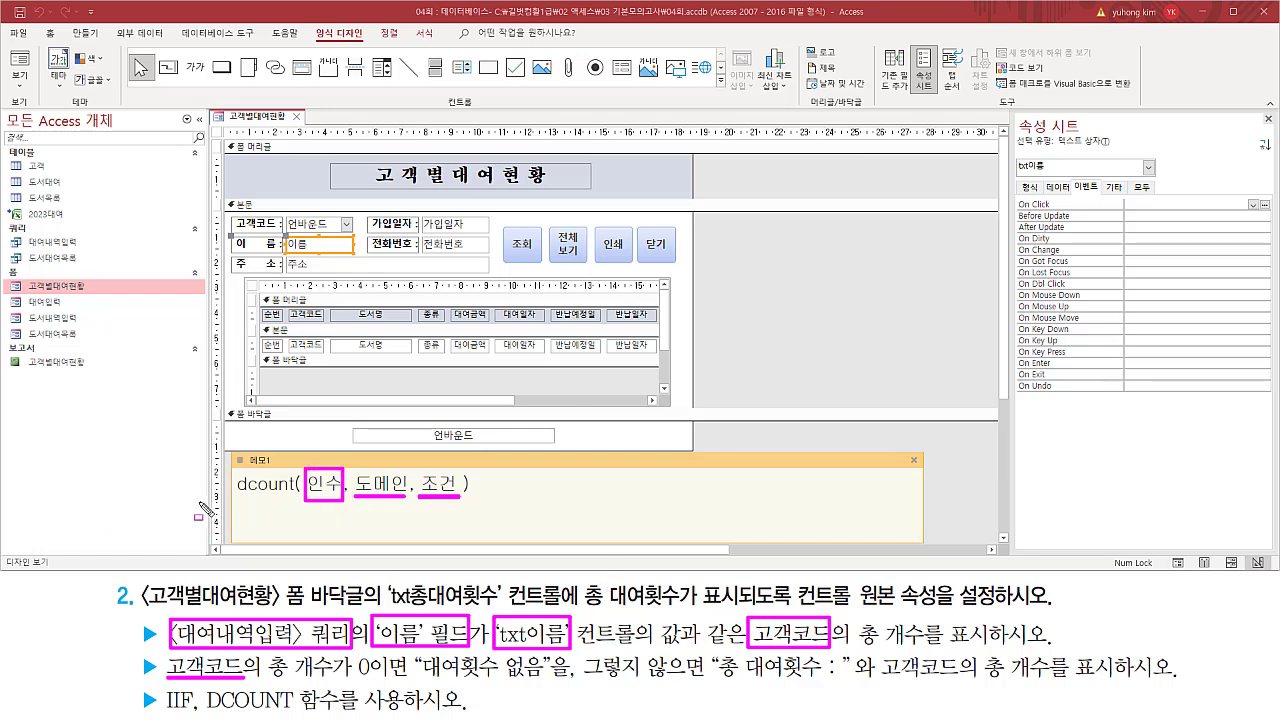
key(Escape)
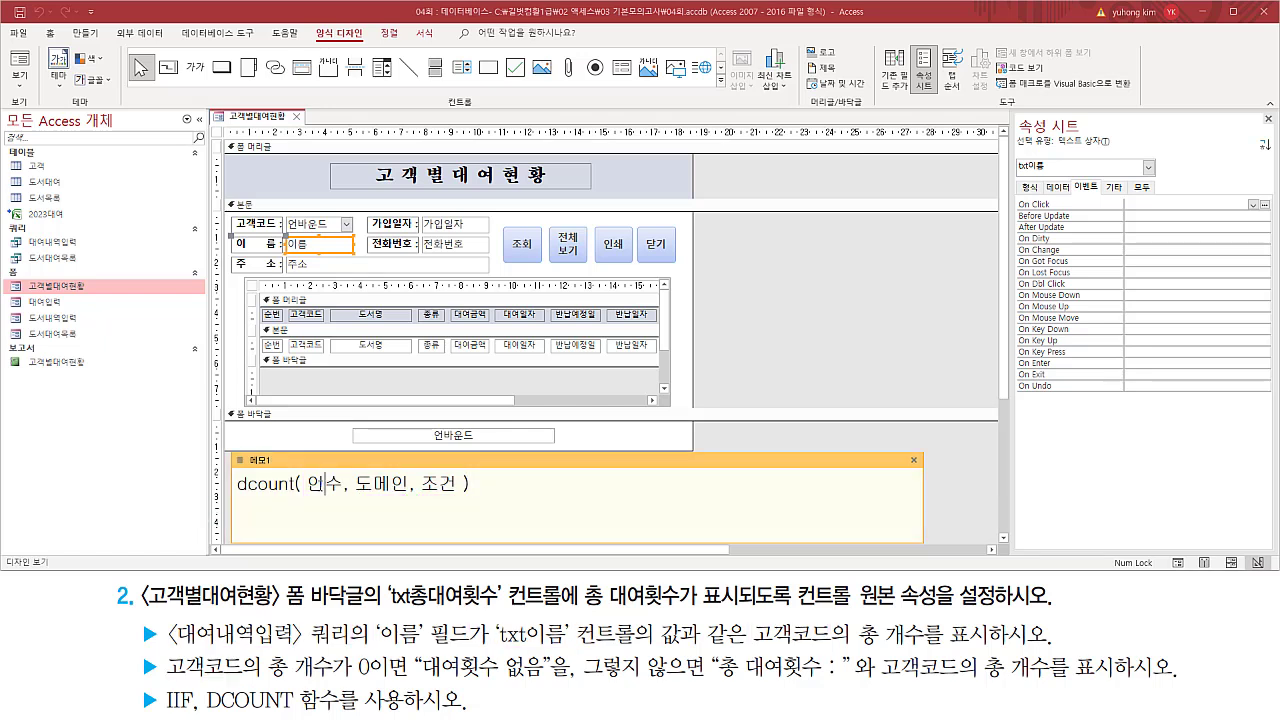
Replace the 인수 placeholder in the memo's dcount expression with "고객코드"
double_click(324, 484)
text(")
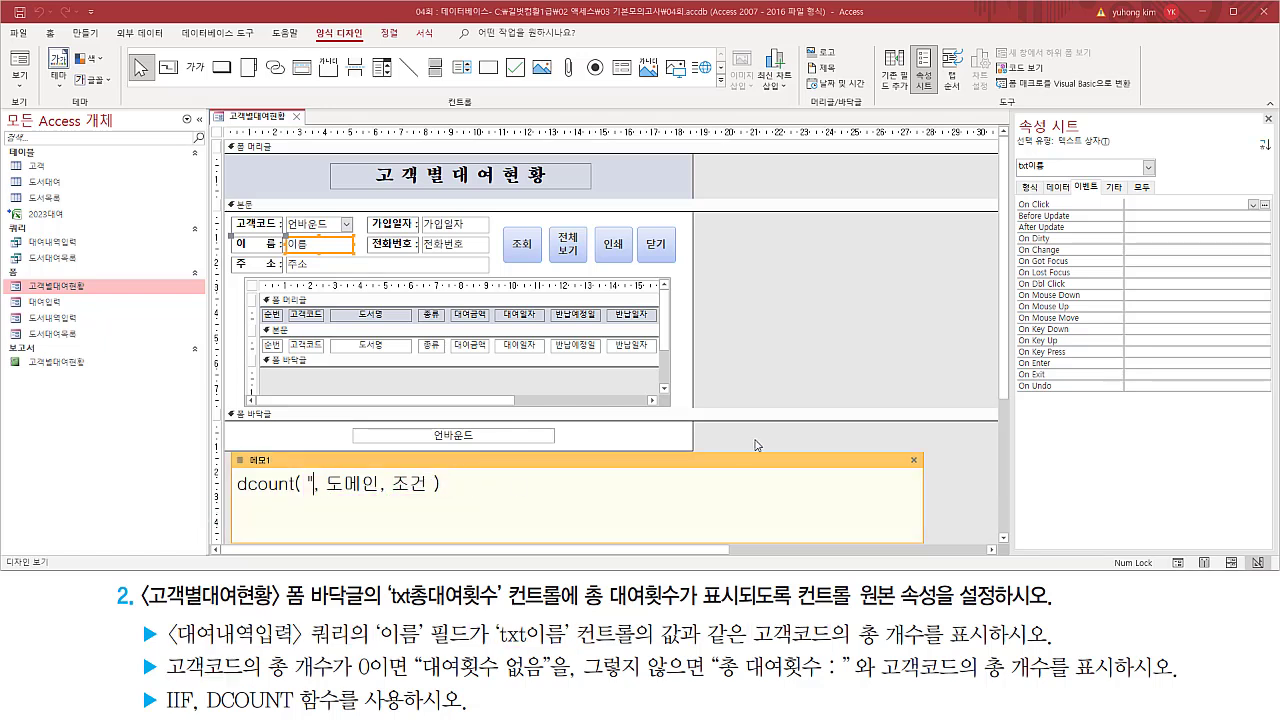
text(고객)
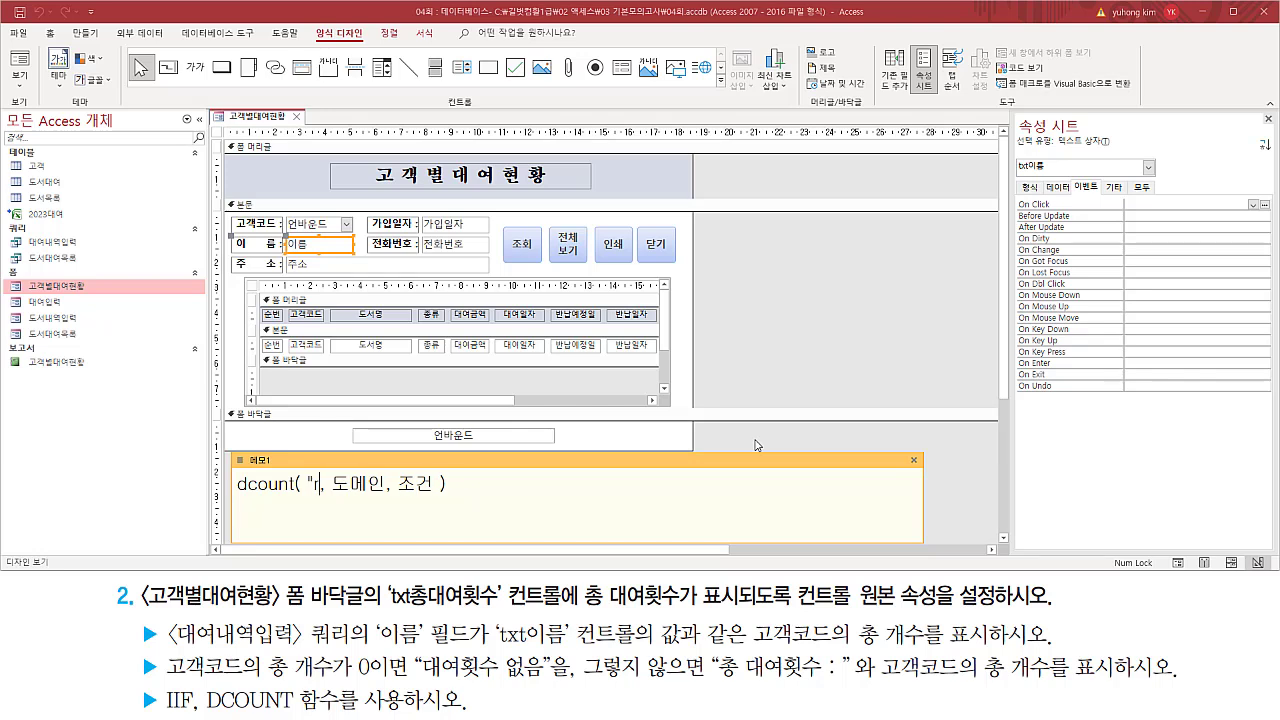
text(코드")
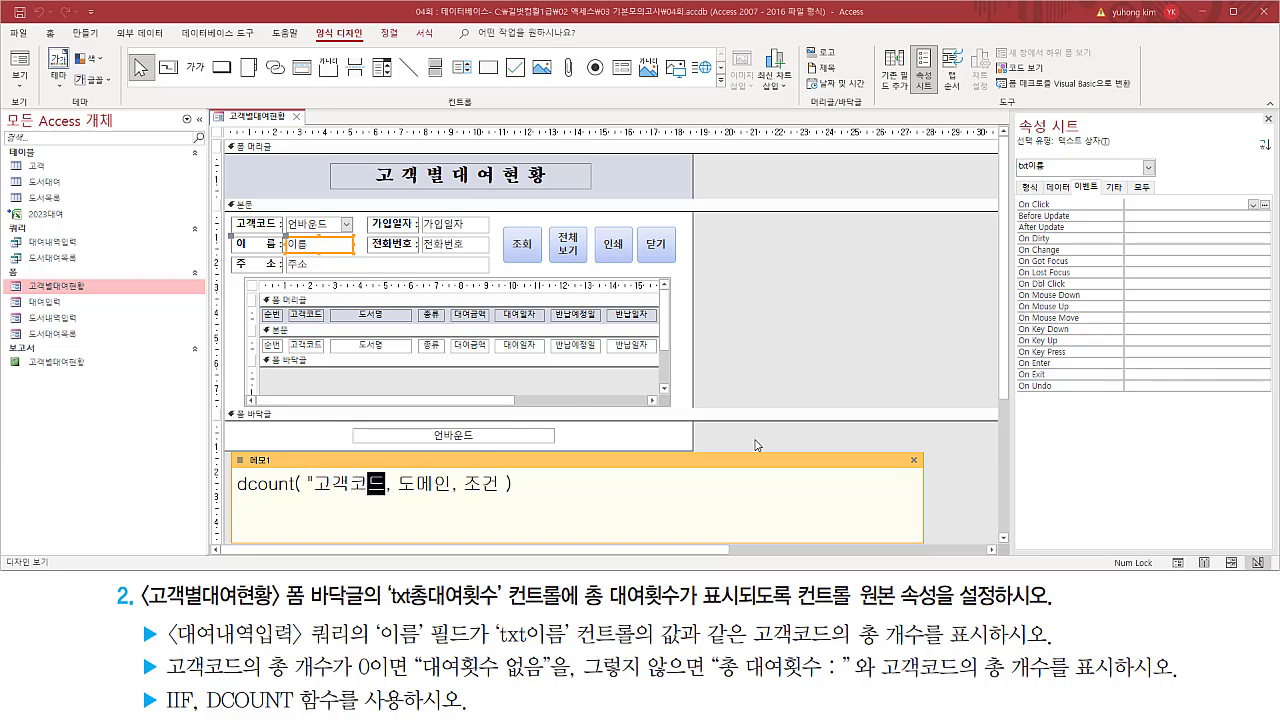
Replace the 도메인 placeholder in the memo's dcount expression with the query name "대여내역입력"
key(Delete)
key(Delete)
key(Delete)
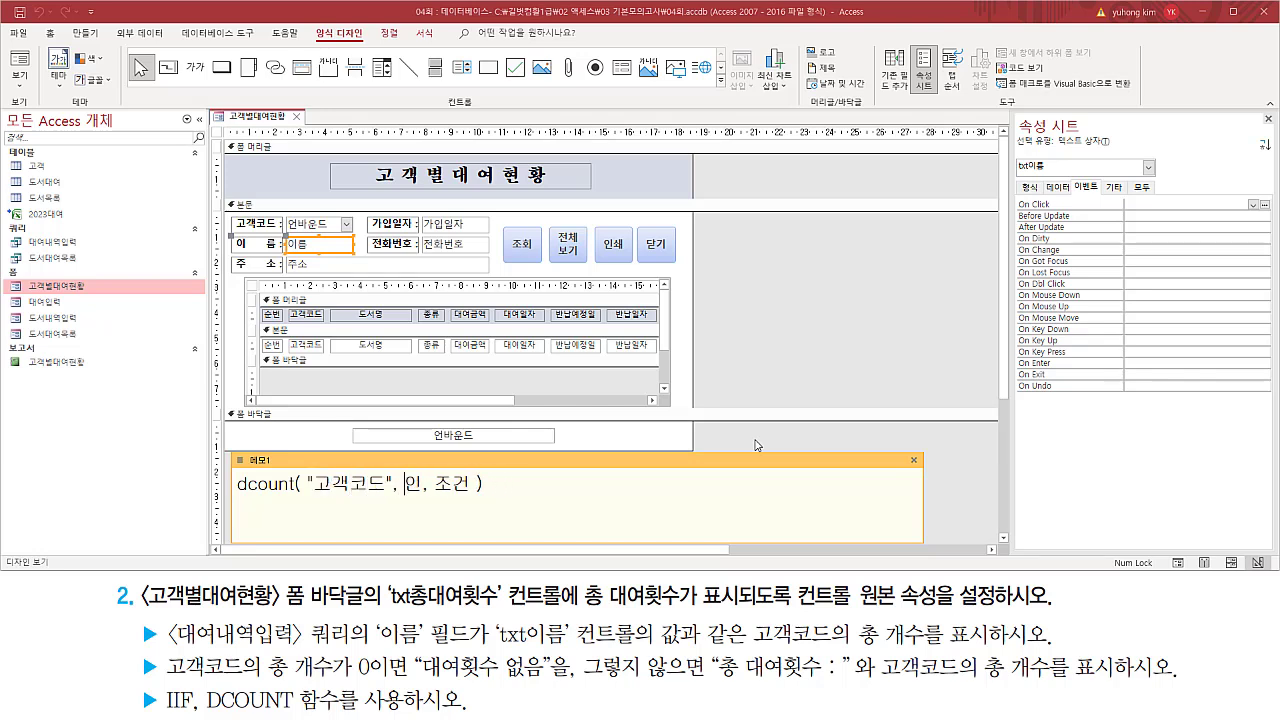
text(")
text(대여내)
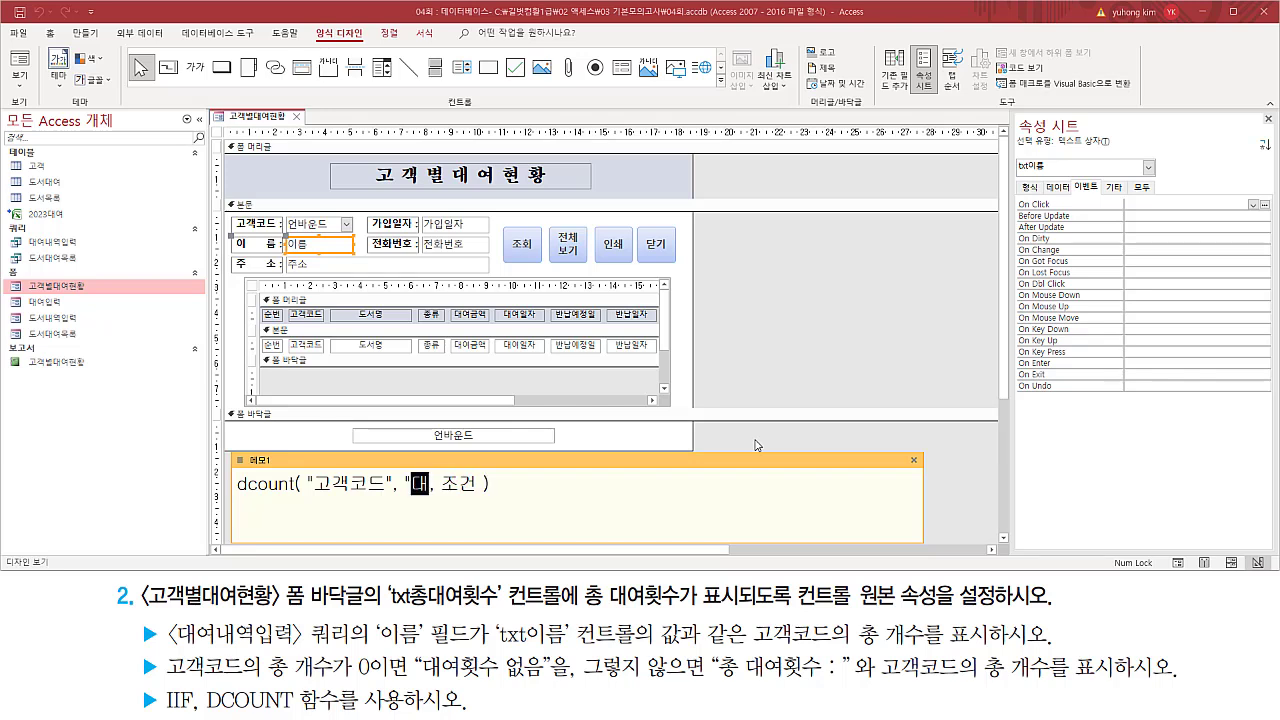
text(역입력)
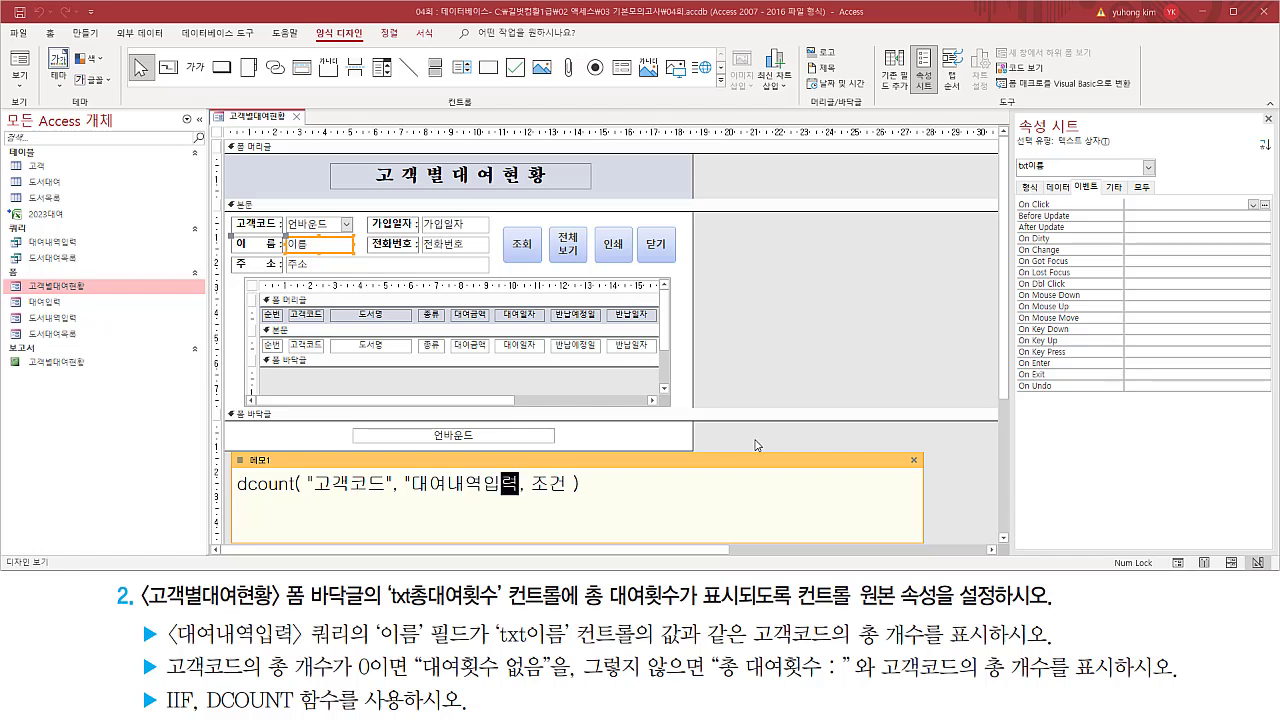
text(")
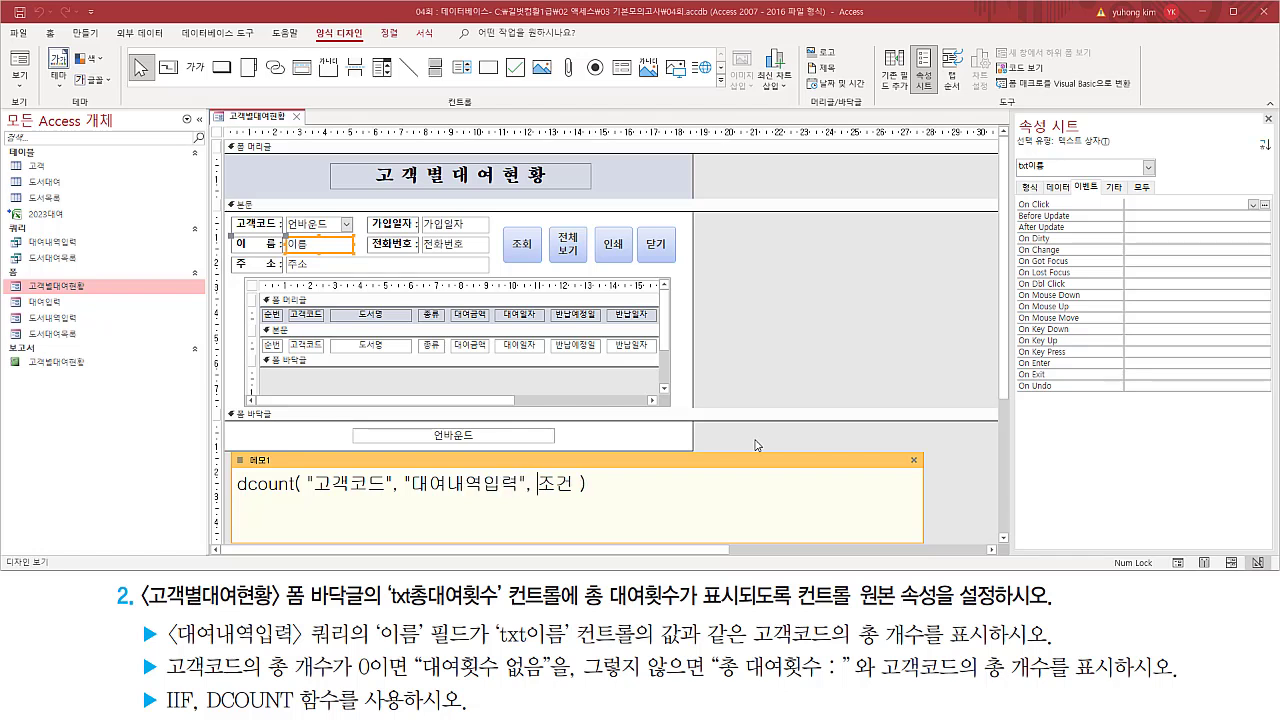
Replace the 조건 placeholder in the memo's dcount expression with the criterion "[이름]=[txt이름]"
key(BackSpace)
key(BackSpace)
text(")
text([dl)
key(BackSpace)
key(BackSpace)
text(이름]=[txt이름)
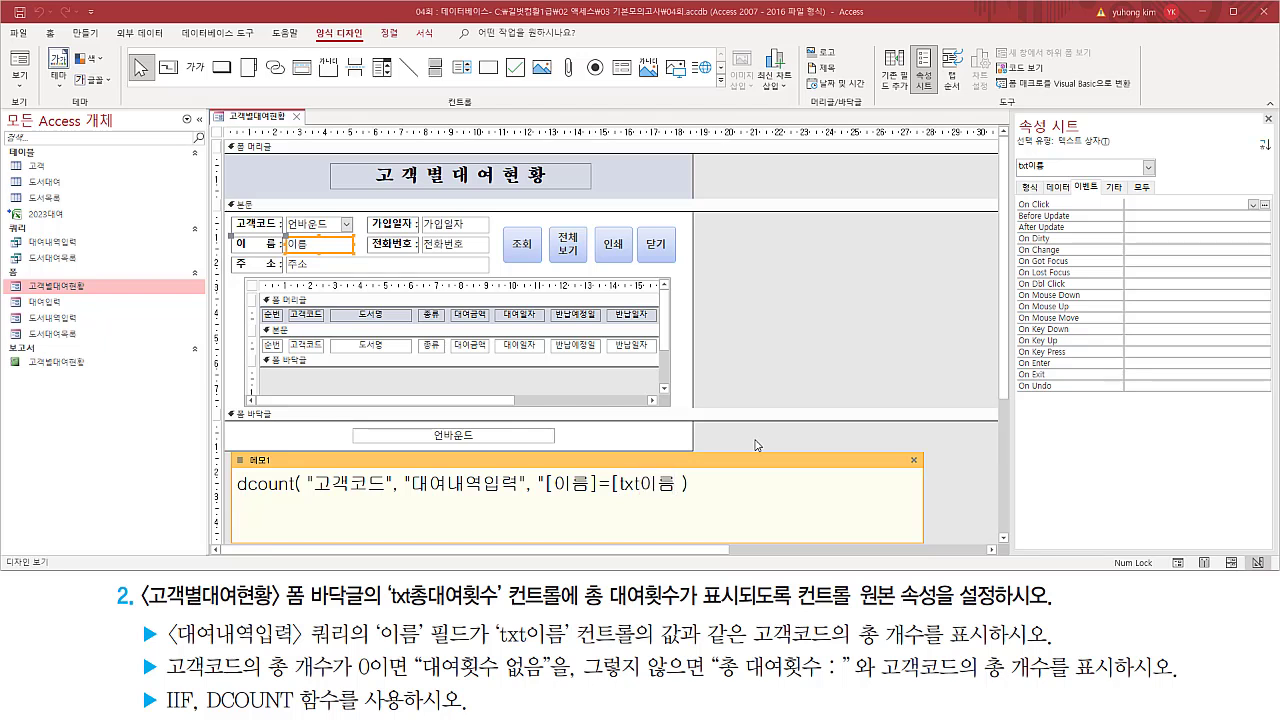
text(]")
Remove the square brackets from the dcount criterion in the memo, leaving it as "이름=txt이름"
drag(556, 483, 675, 483)
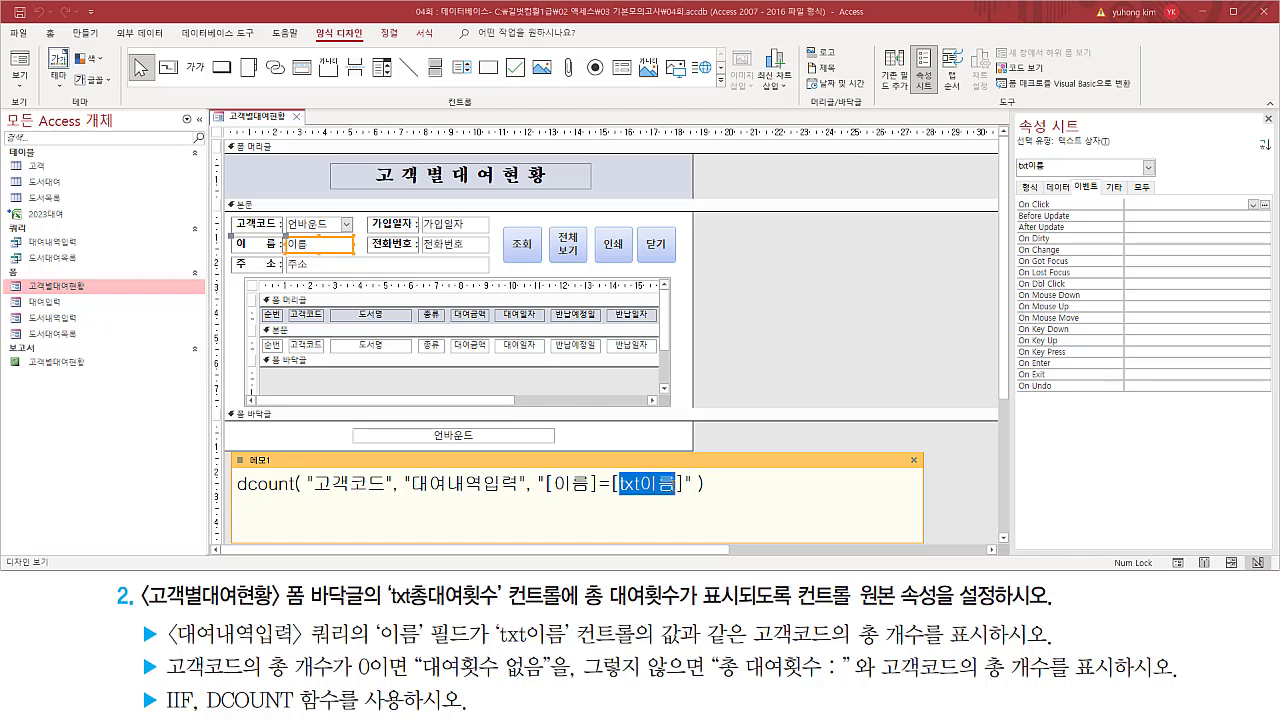
click(546, 483)
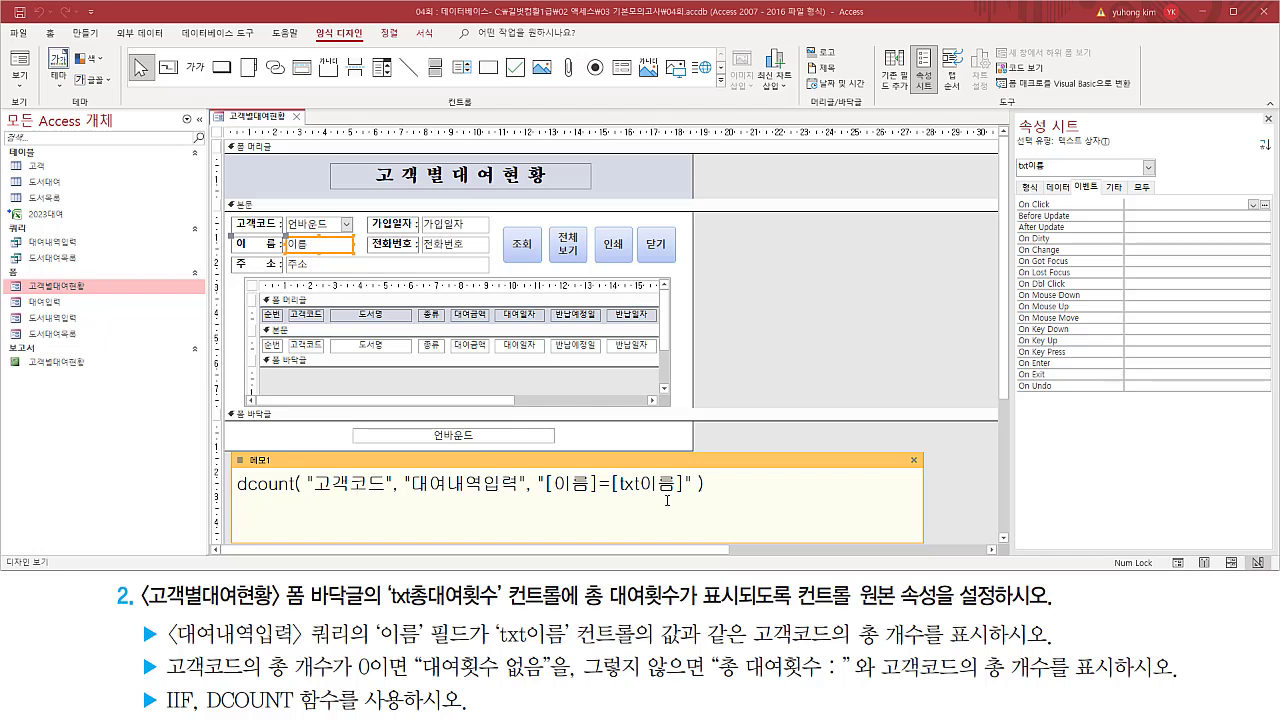
key(Delete)
key(Right)
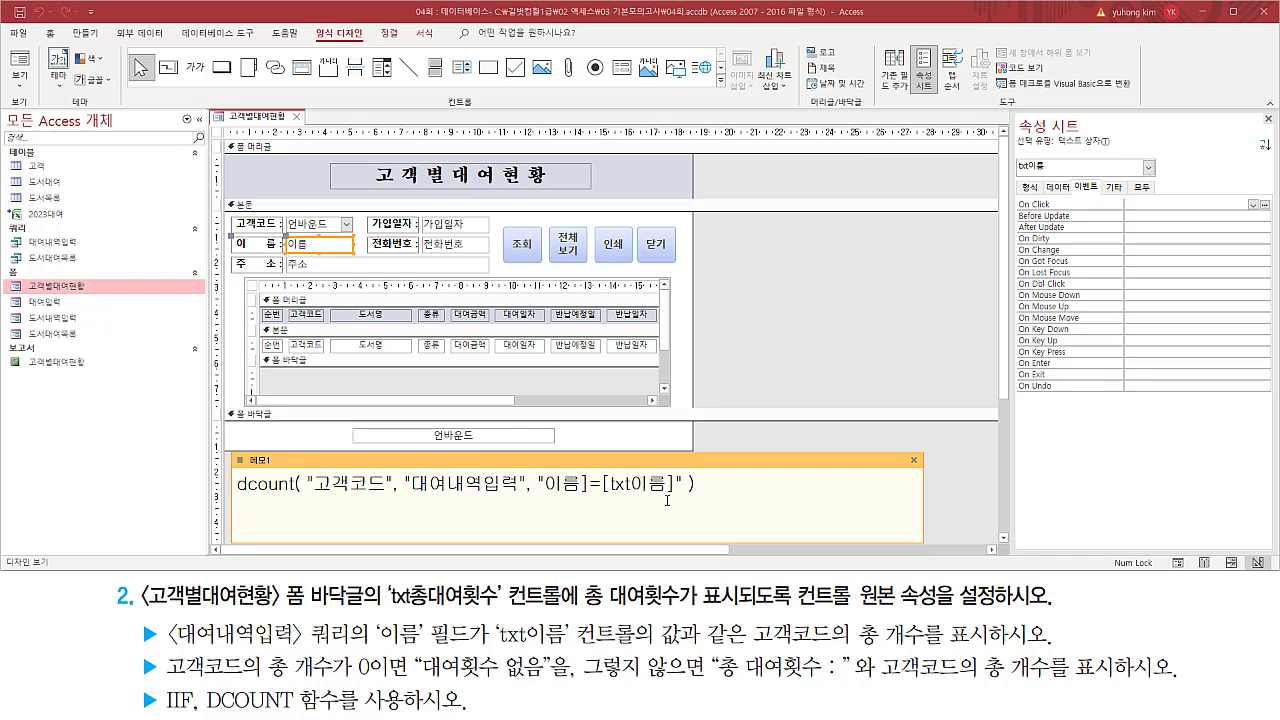
key(Delete)
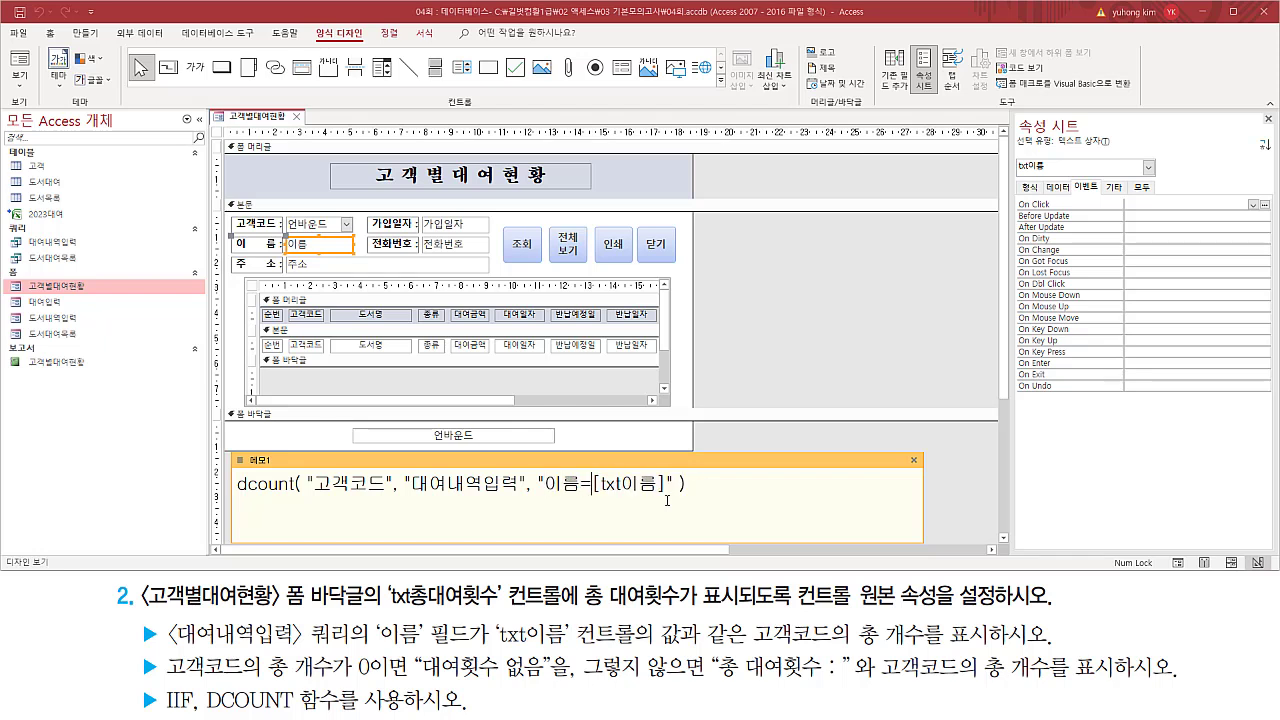
key(Delete)
key(Right)
key(Right)
key(Right)
key(Right)
key(Right)
key(Delete)
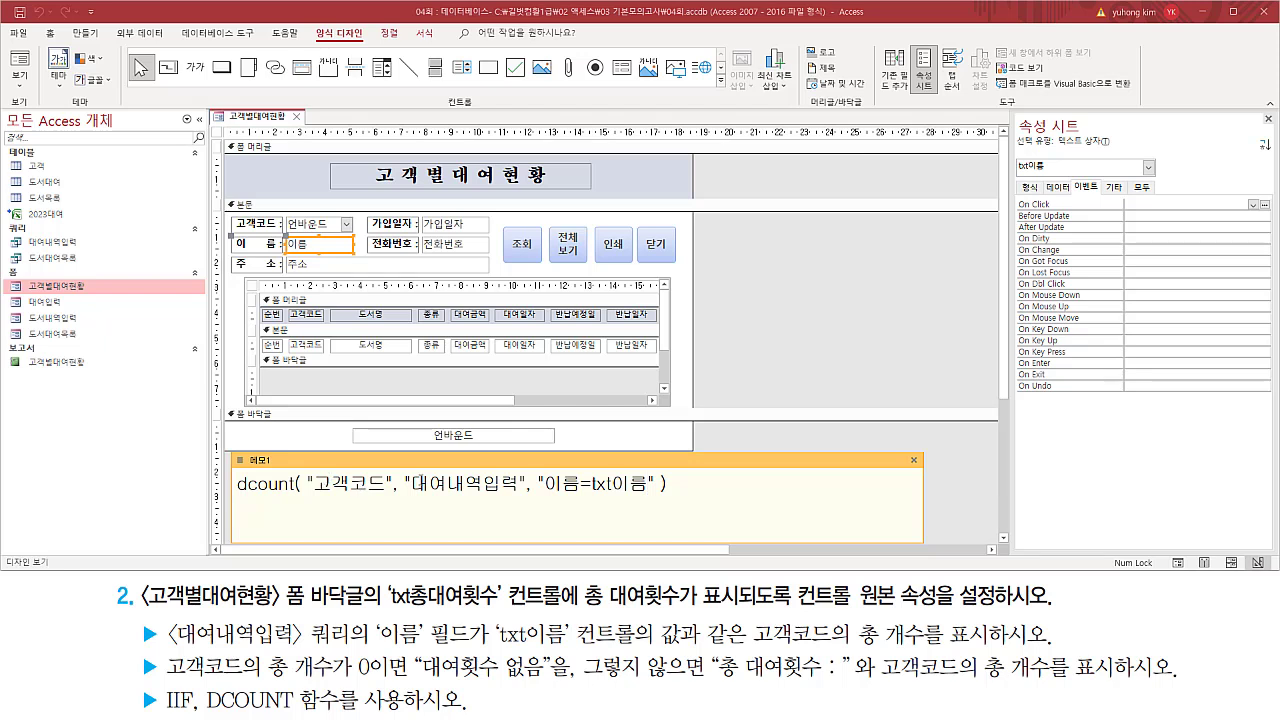
Copy the whole dcount expression from the memo and select the txt총대여횟수 text box in the form footer
drag(680, 485, 233, 485)
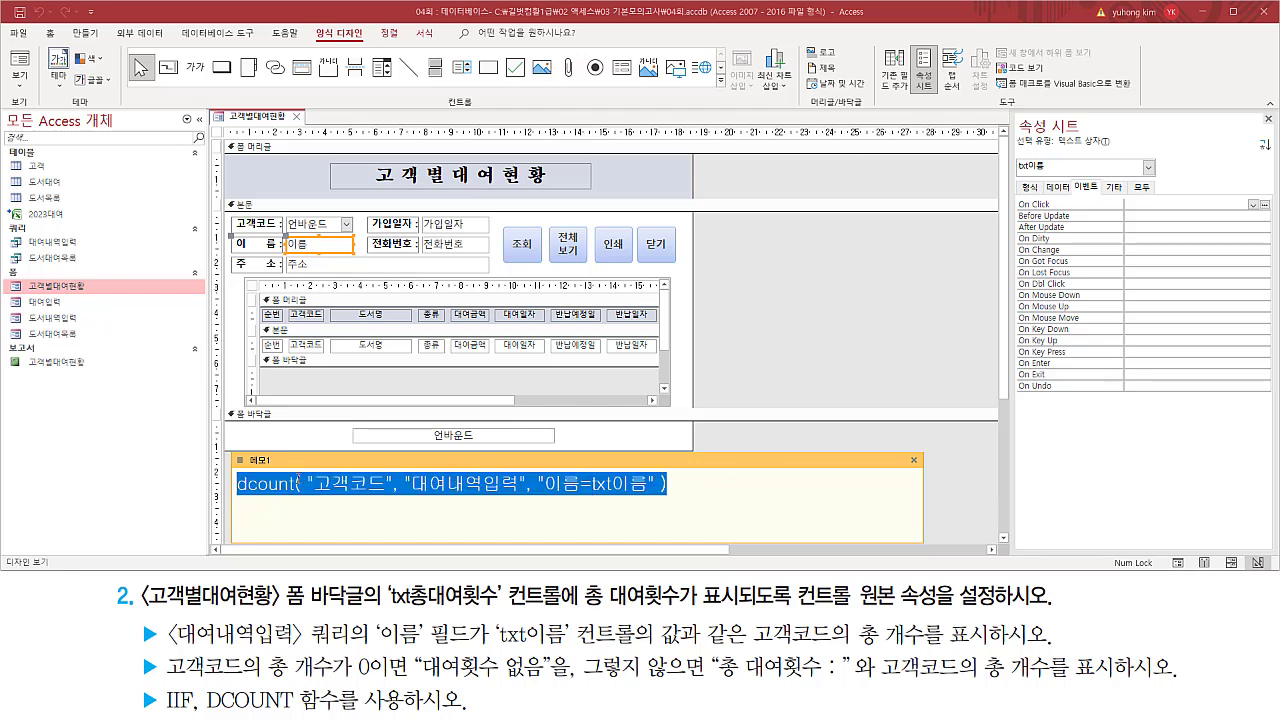
drag(356, 440, 546, 442)
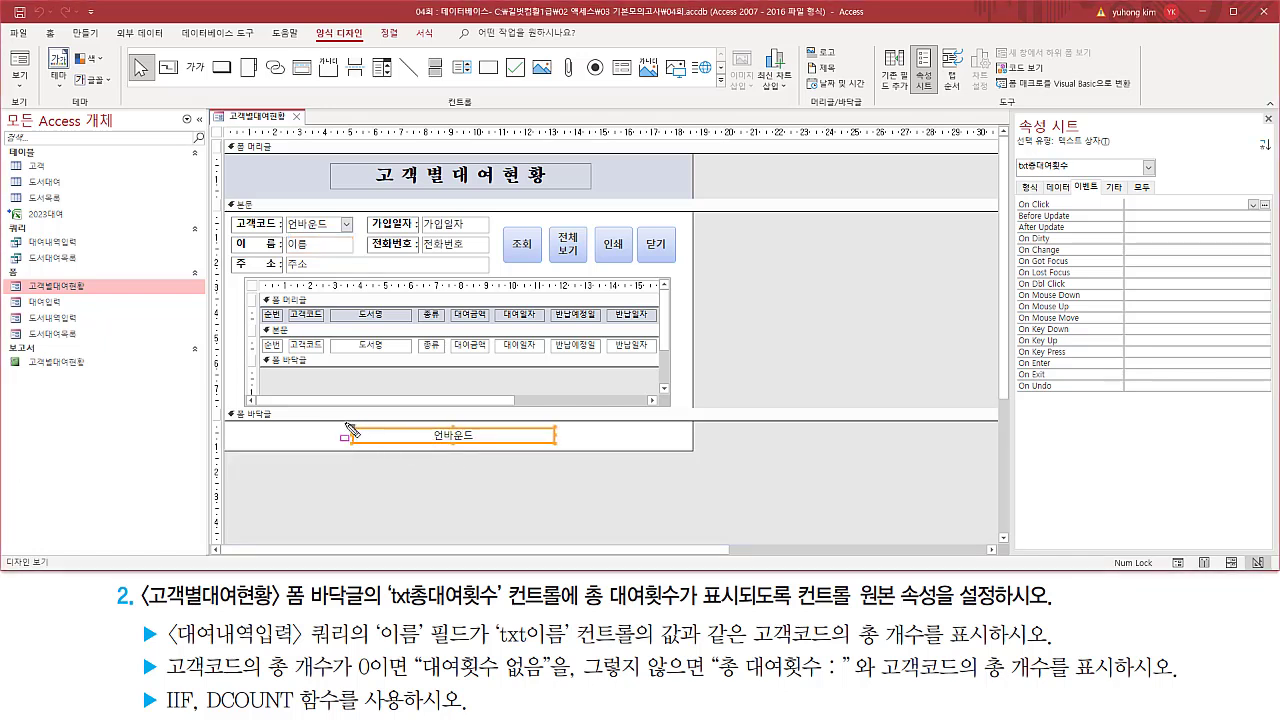
drag(342, 418, 570, 452)
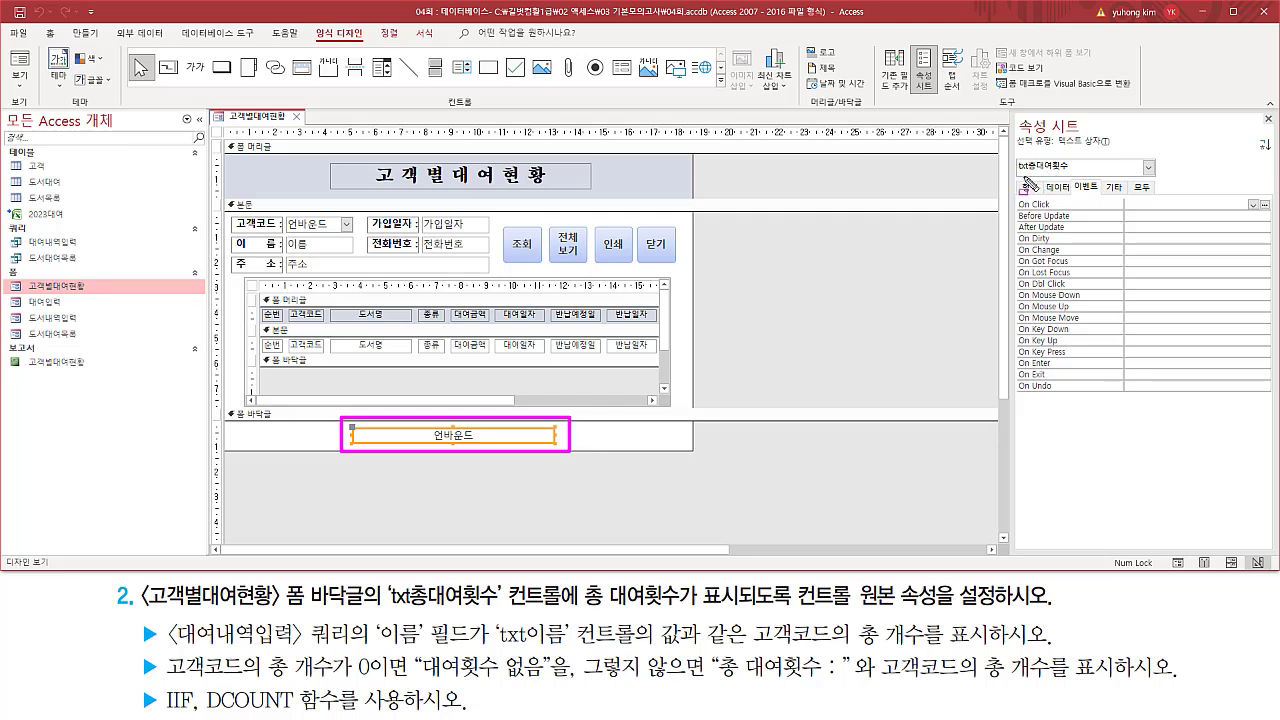
drag(1018, 172, 1068, 172)
drag(798, 608, 937, 608)
key(Escape)
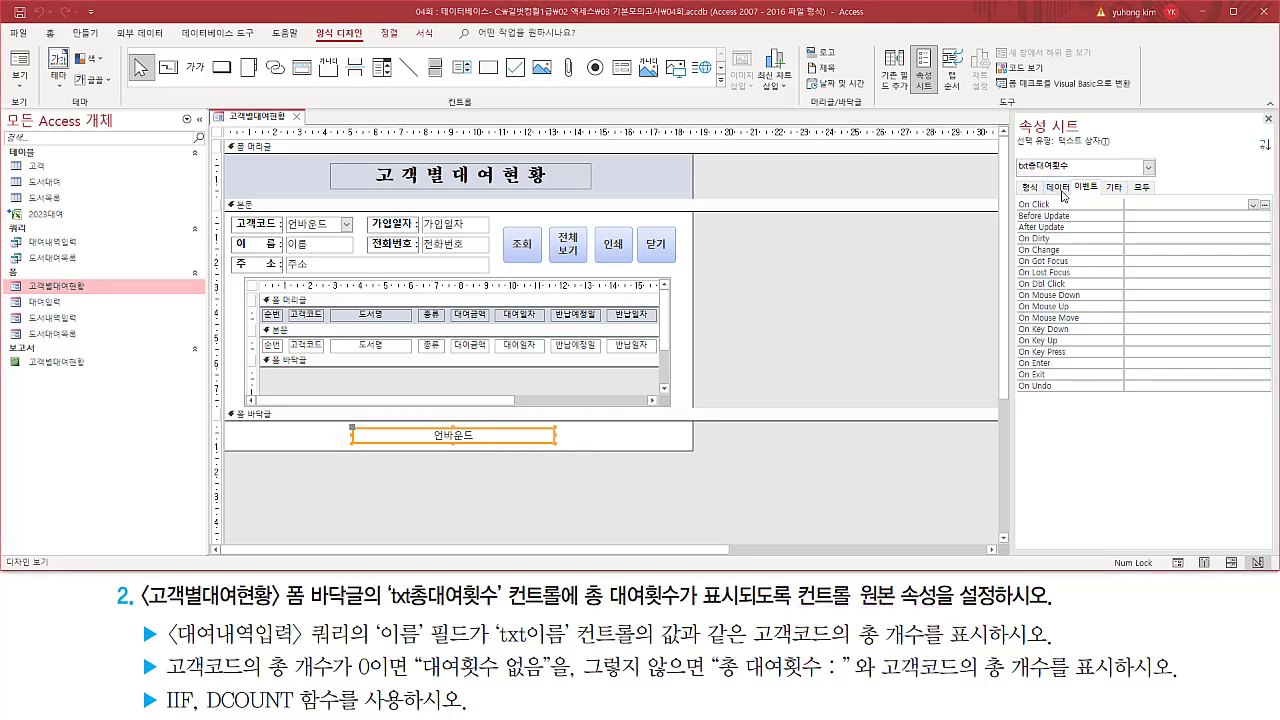
Set the txt총대여횟수 control source to =dcount( "고객코드", "대여내역입력", "이름=txt이름" ) using the copied expression
click(1062, 190)
mouse_move(1043, 179)
mouse_down()
mouse_move(1076, 194)
mouse_move(1080, 211)
mouse_up()
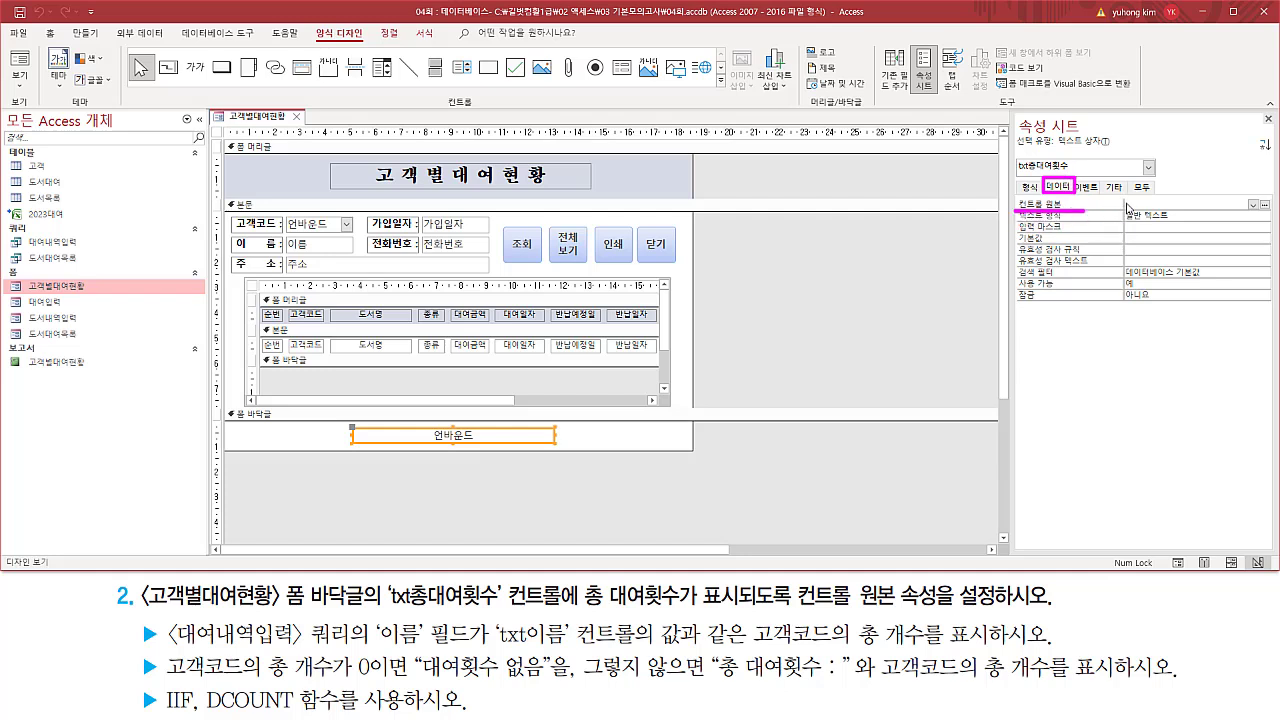
key(Escape)
key(ctrl+v)
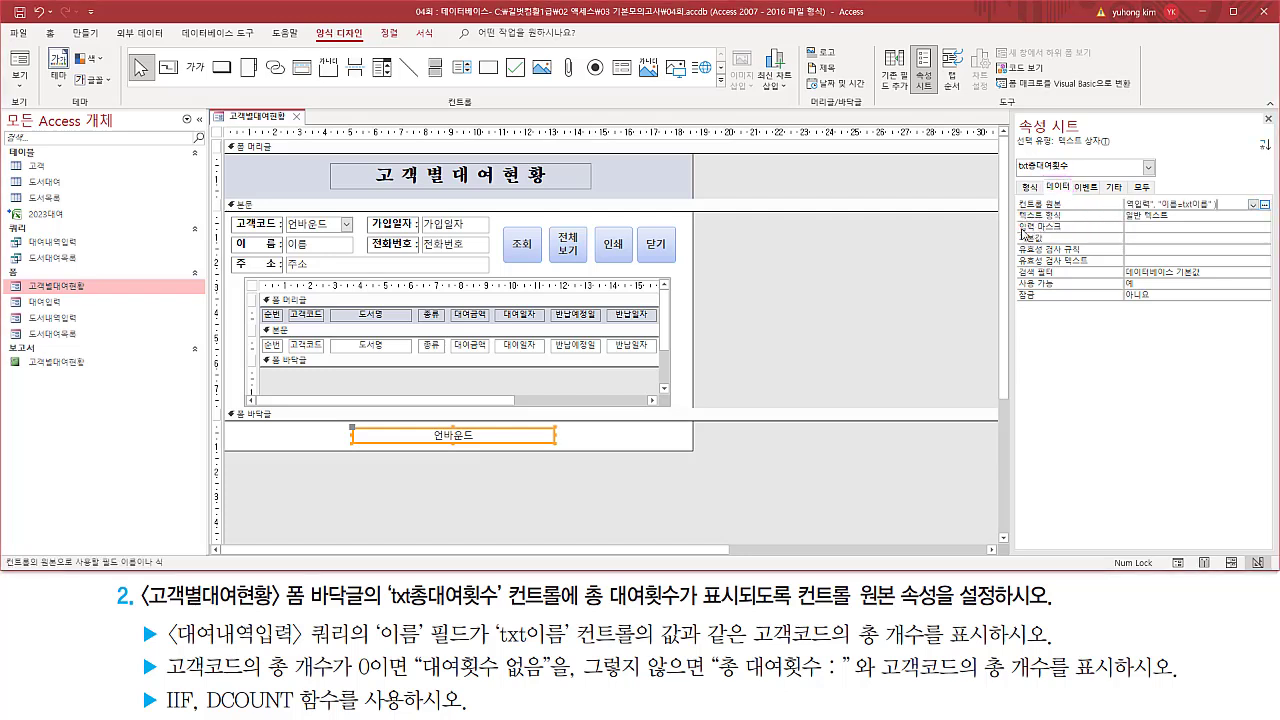
key(Home)
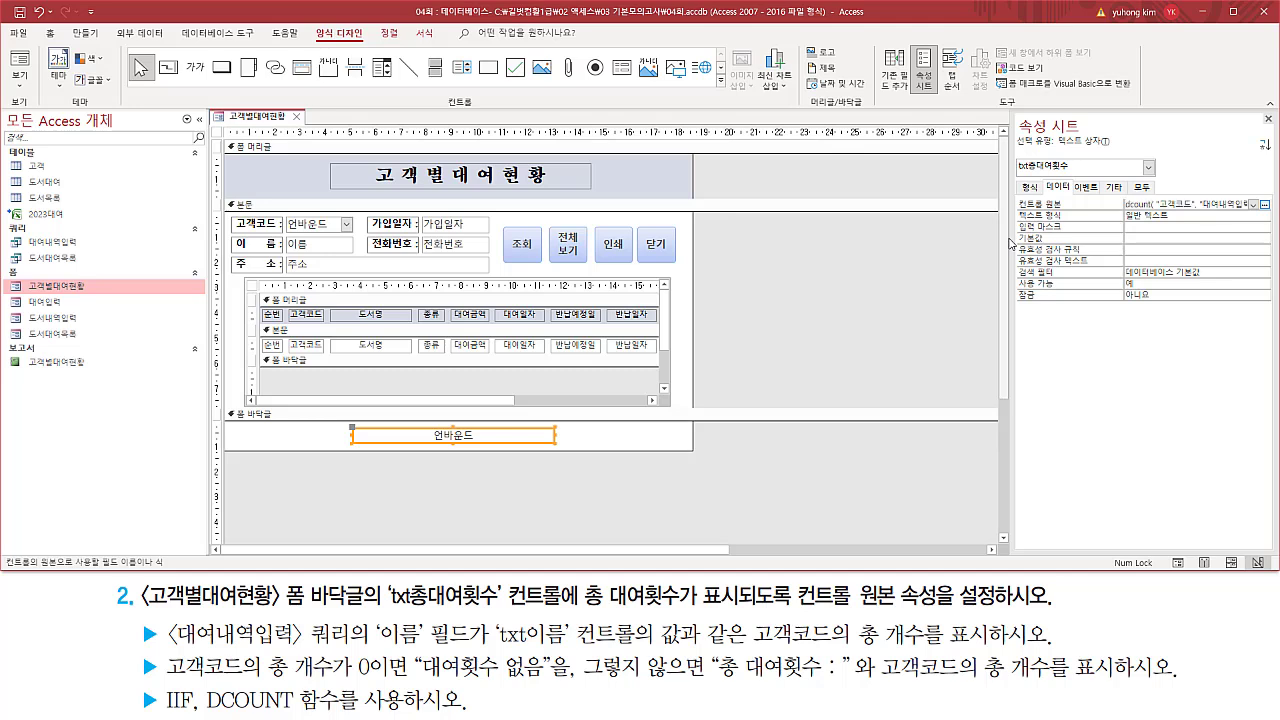
click(1235, 227)
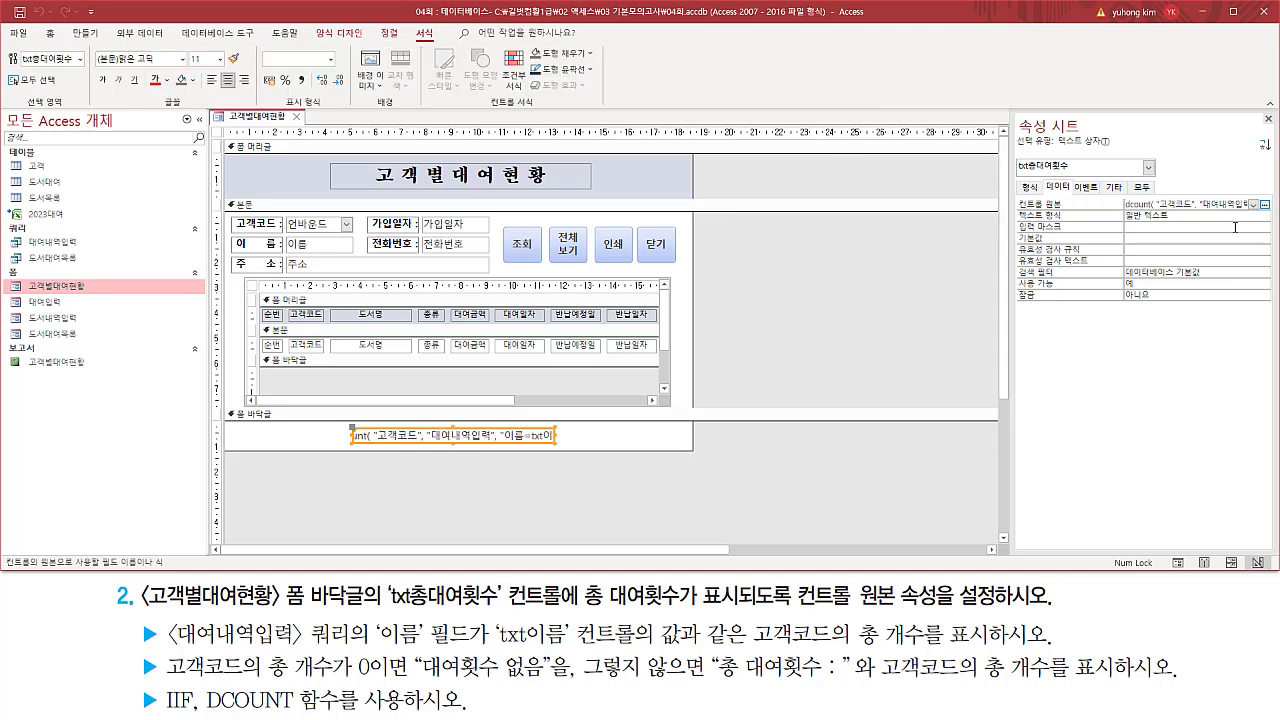
text(=)
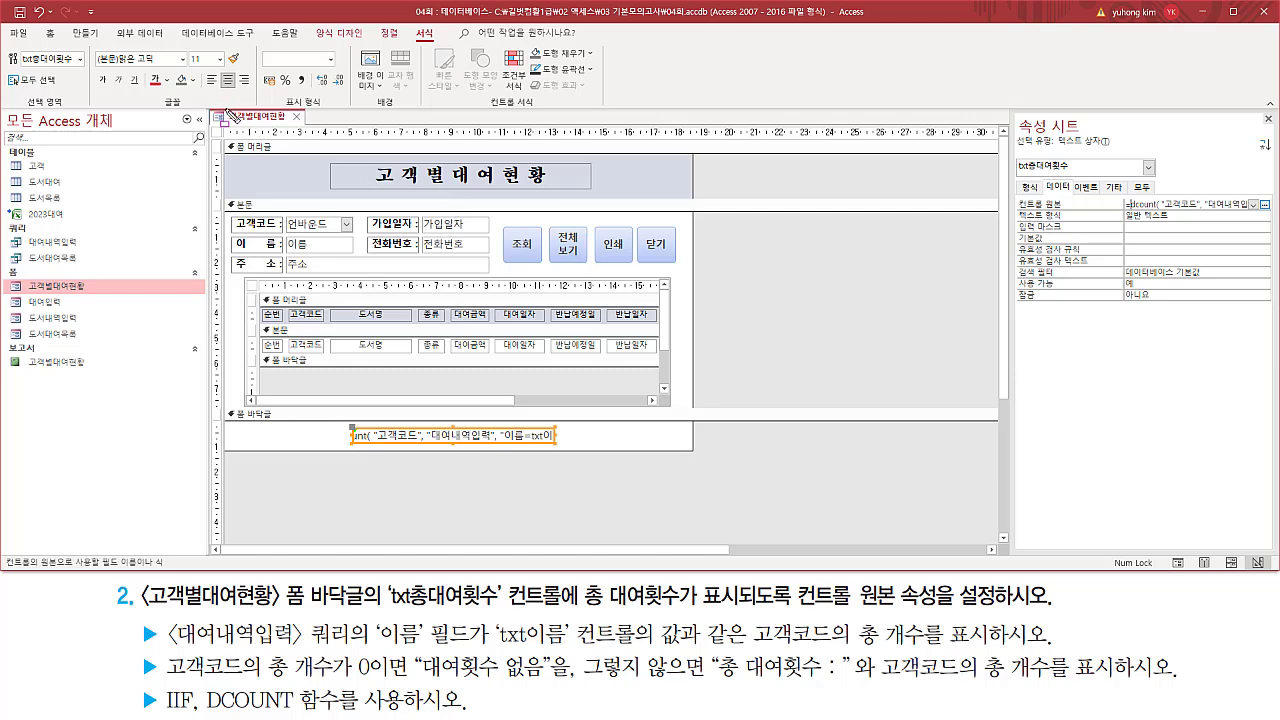
Show the 고객별대여현황 form in Form view and check the footer count for the first customer
mouse_move(222, 106)
mouse_down()
mouse_move(248, 130)
mouse_move(295, 133)
mouse_up()
key(Escape)
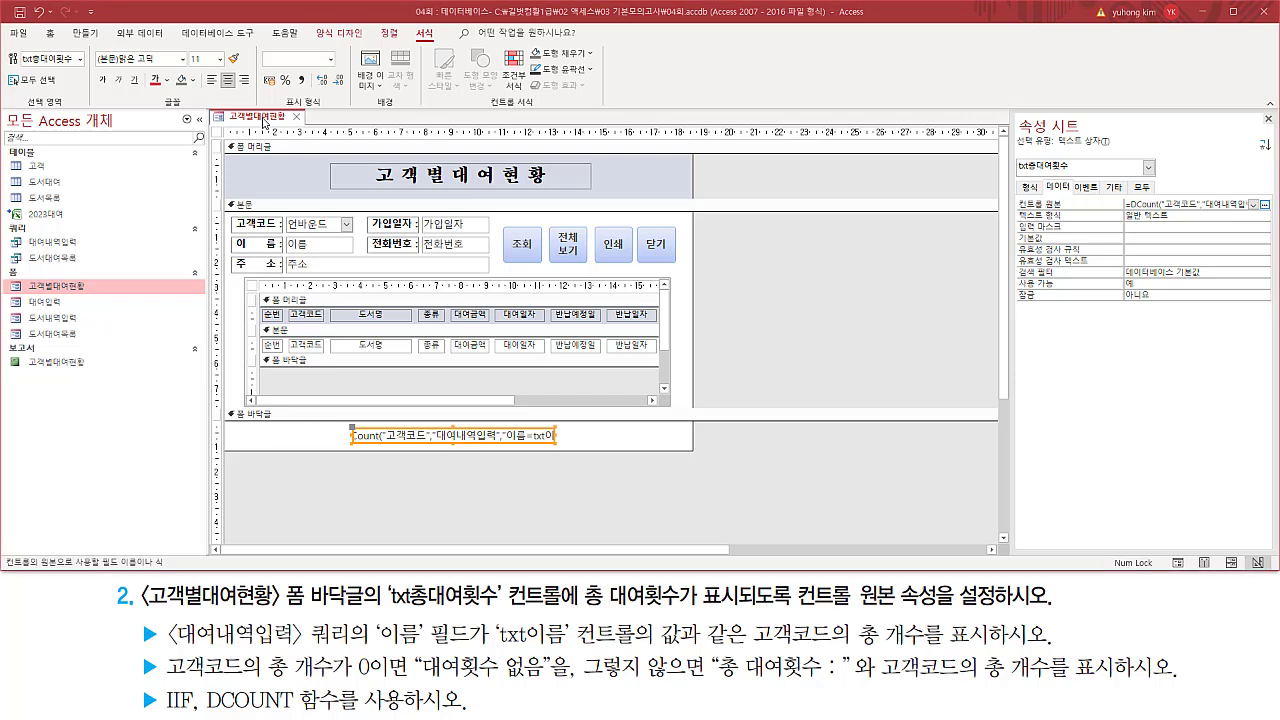
right_click(263, 118)
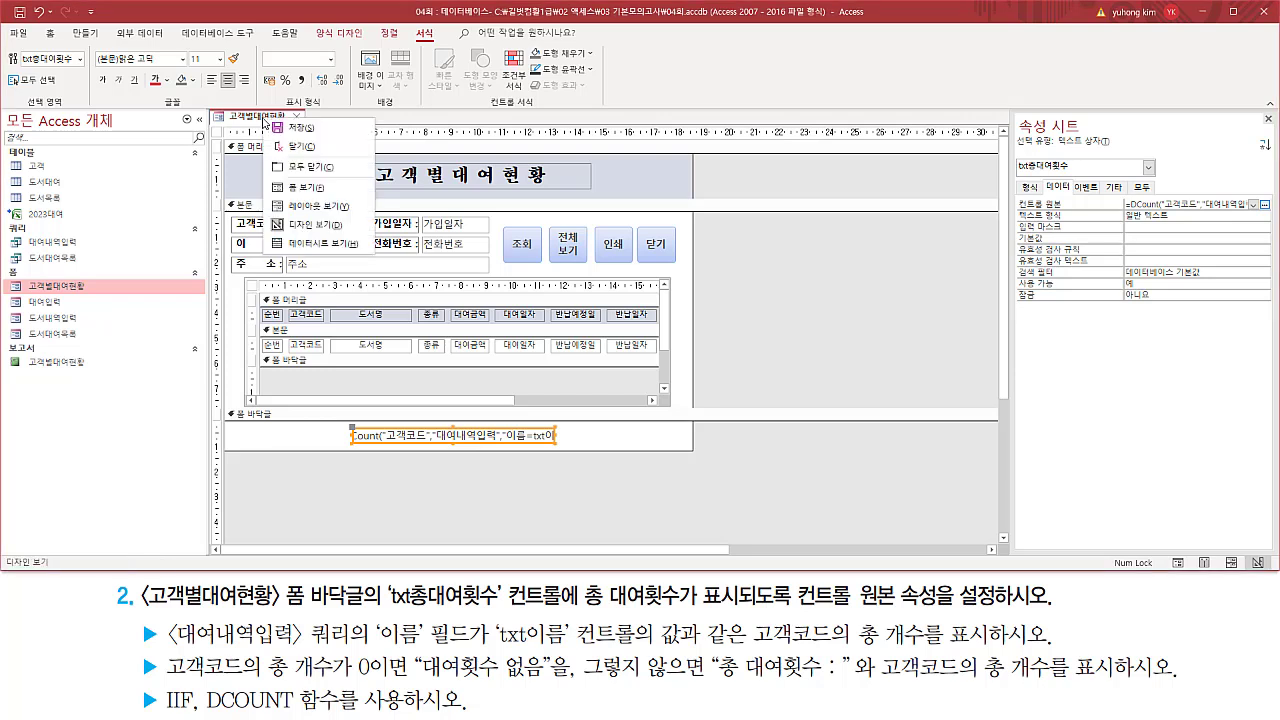
click(288, 188)
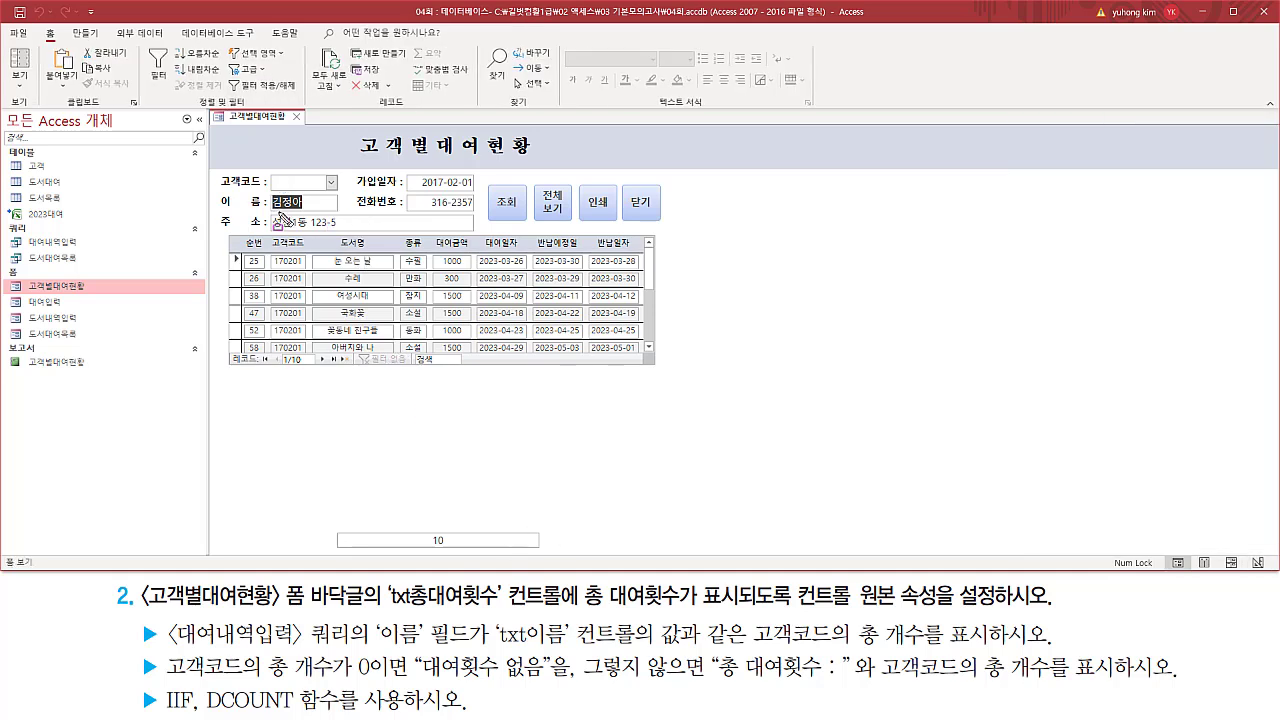
drag(264, 210, 311, 210)
mouse_move(452, 528)
mouse_down()
mouse_move(427, 544)
mouse_move(454, 552)
mouse_up()
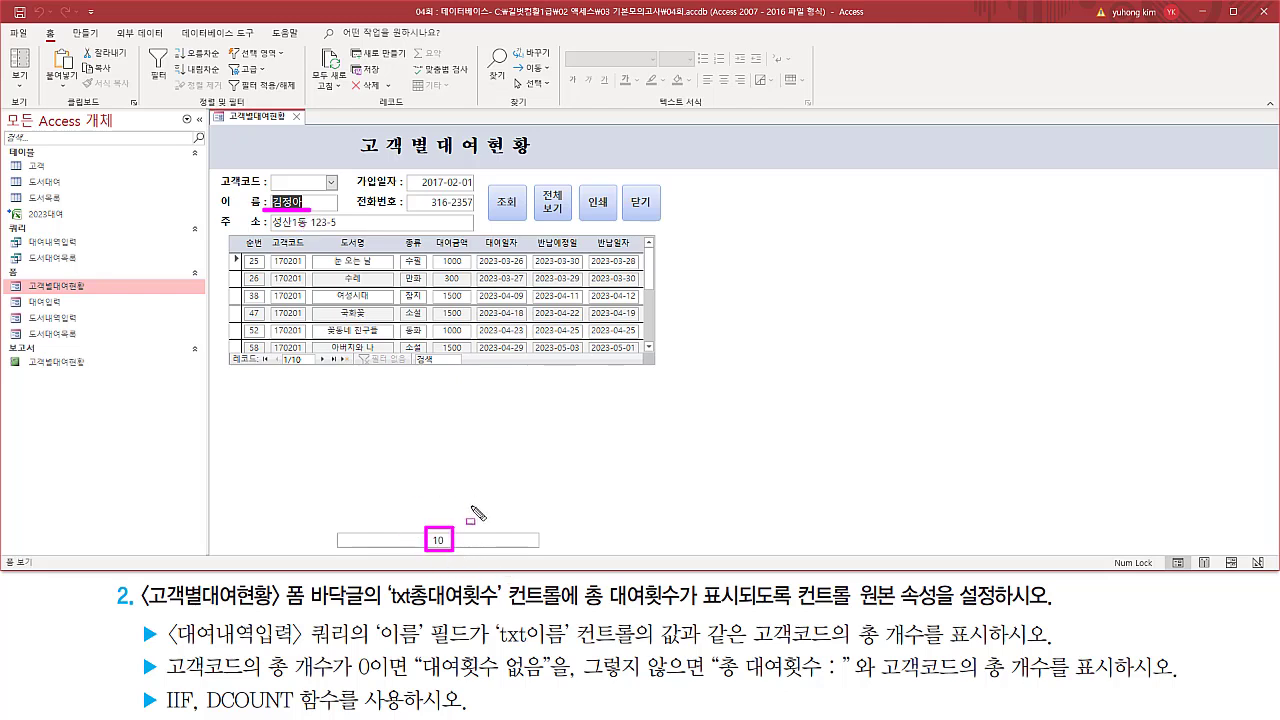
key(e)
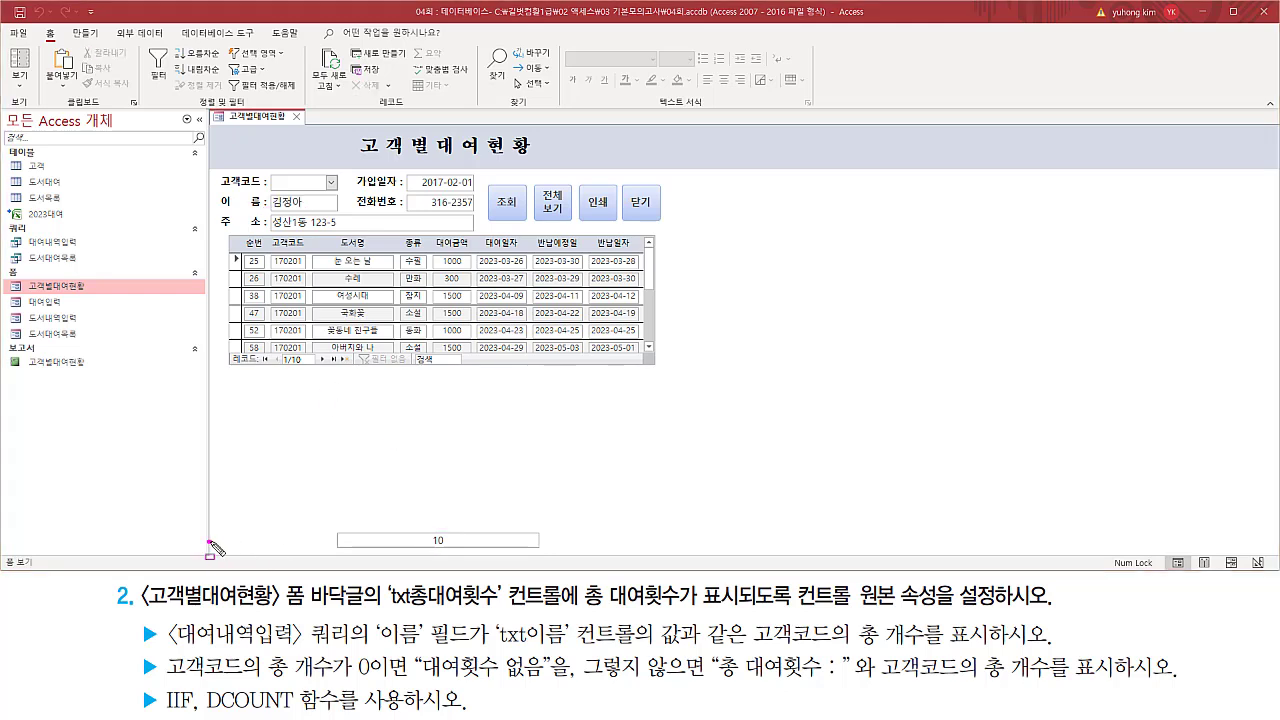
drag(212, 548, 358, 574)
key(Escape)
Browse all customer records up to the blank new record, comparing the footer's rental count with each customer's rental list
click(317, 202)
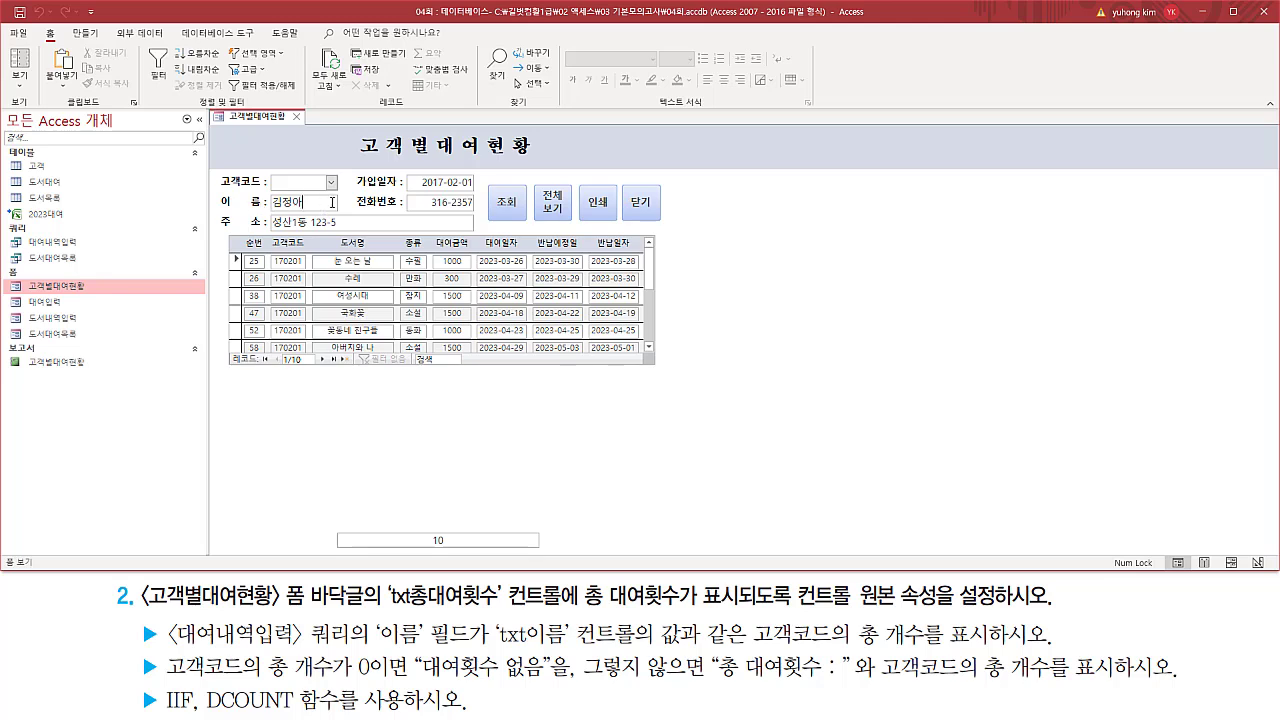
key(BackSpace)
text(아)
scroll(335, 202, down, 1)
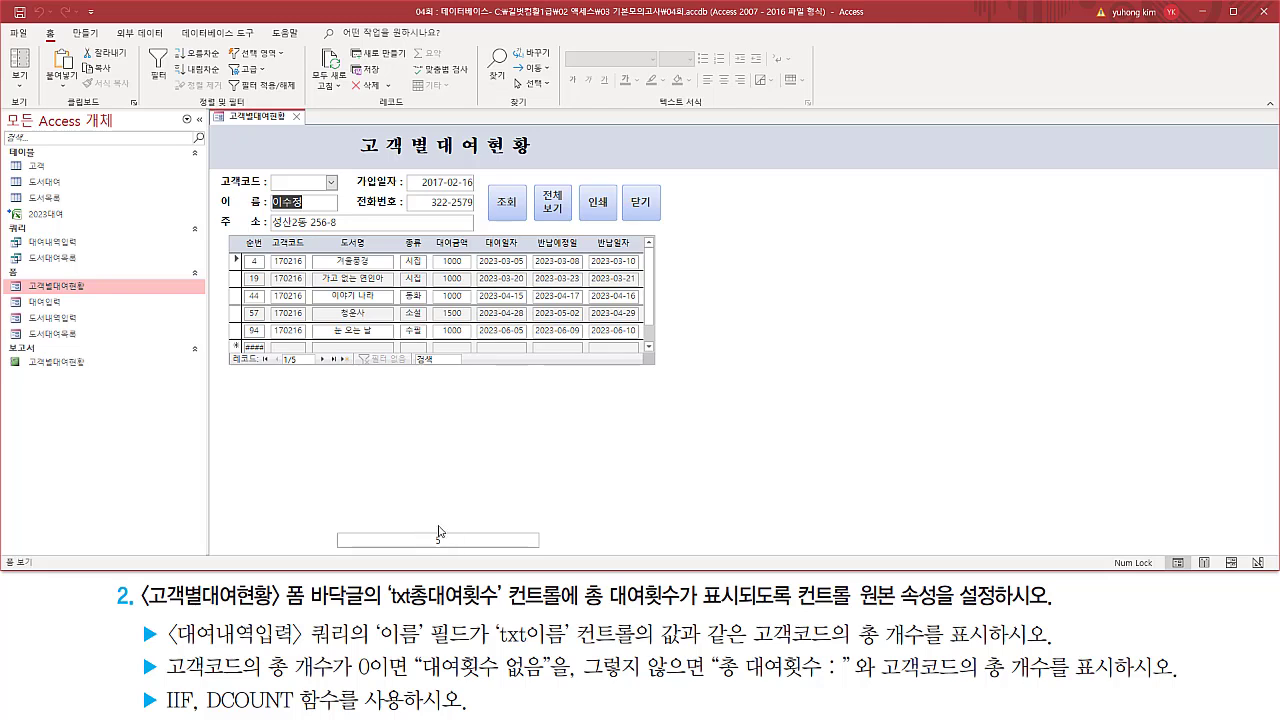
scroll(399, 457, down, 1)
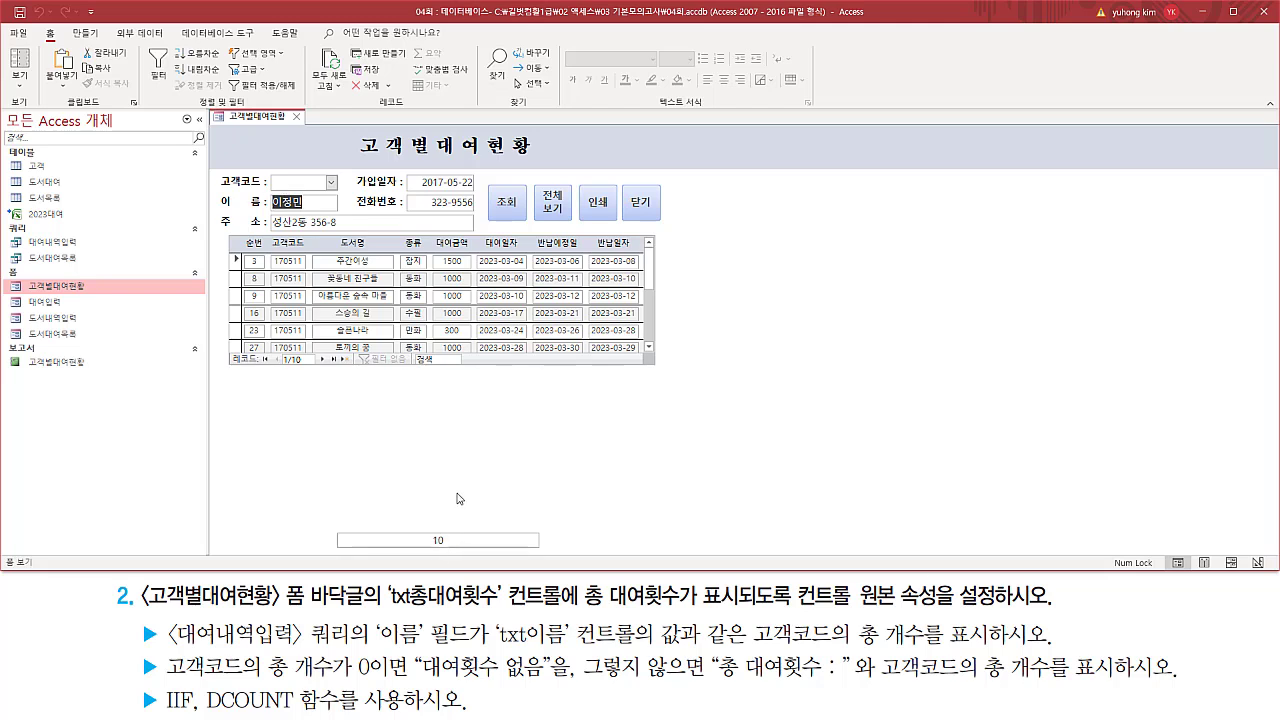
key(Page_Down)
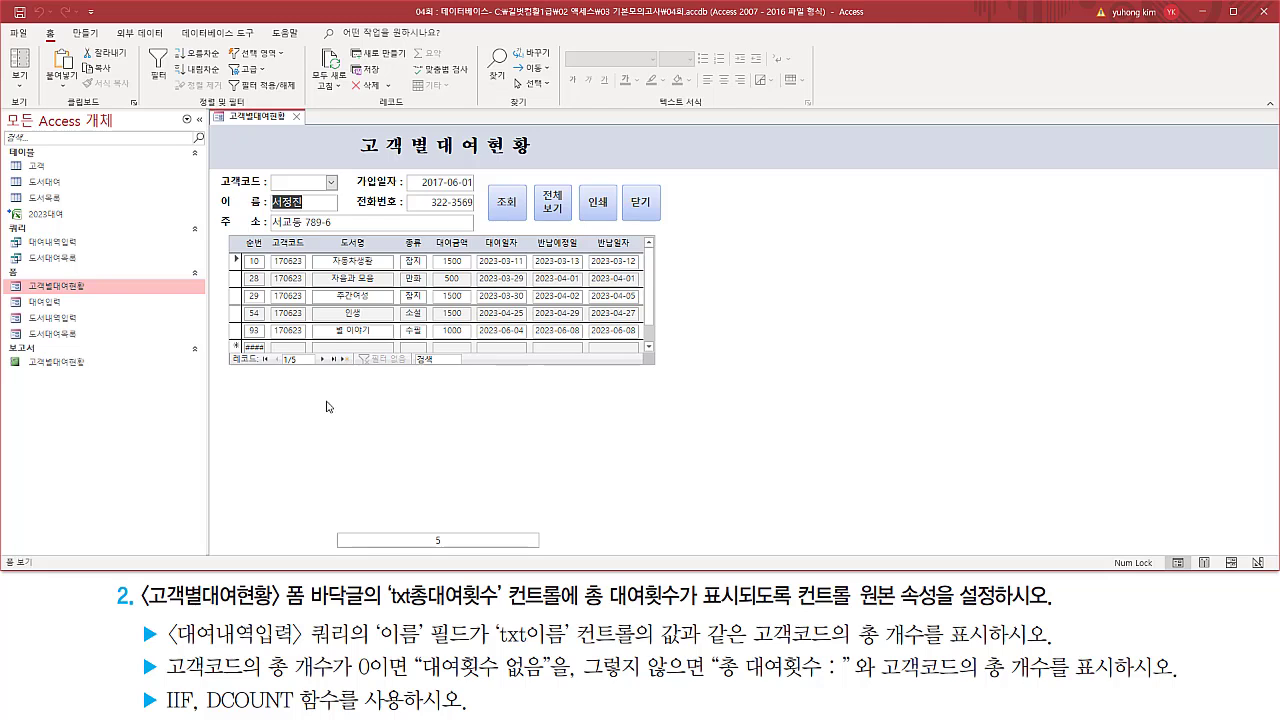
key(Page_Down)
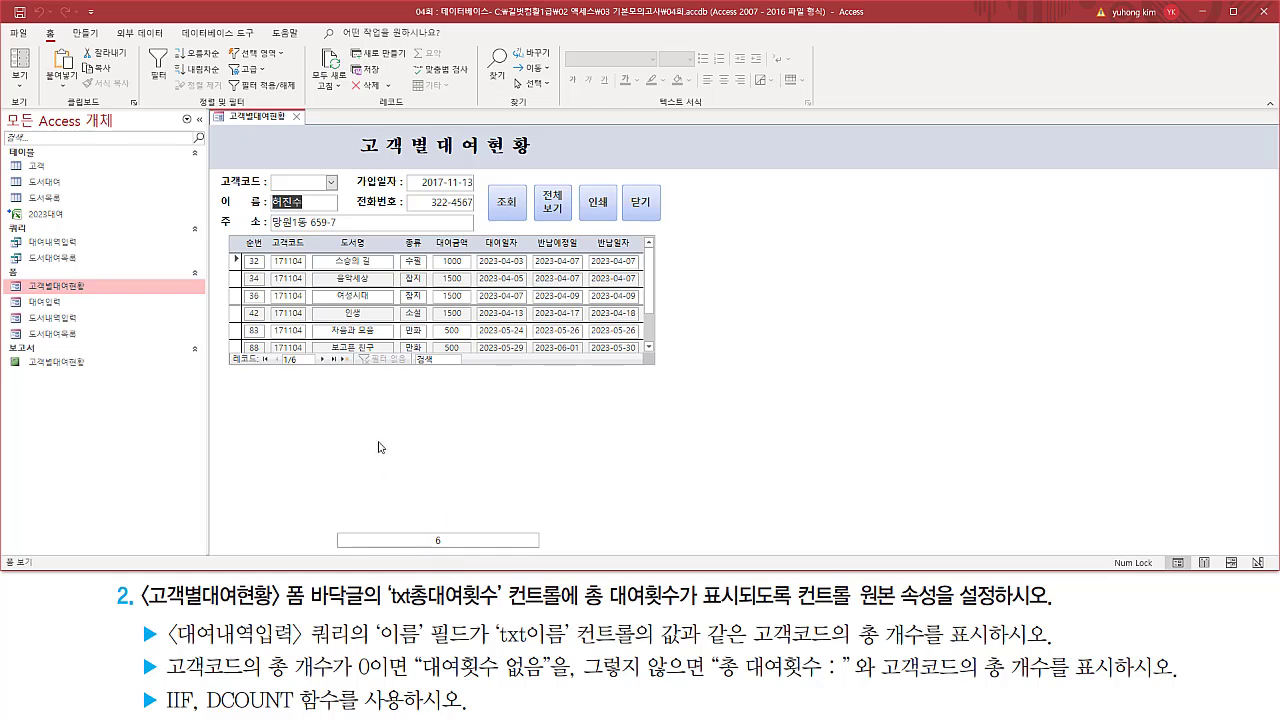
key(Page_Down)
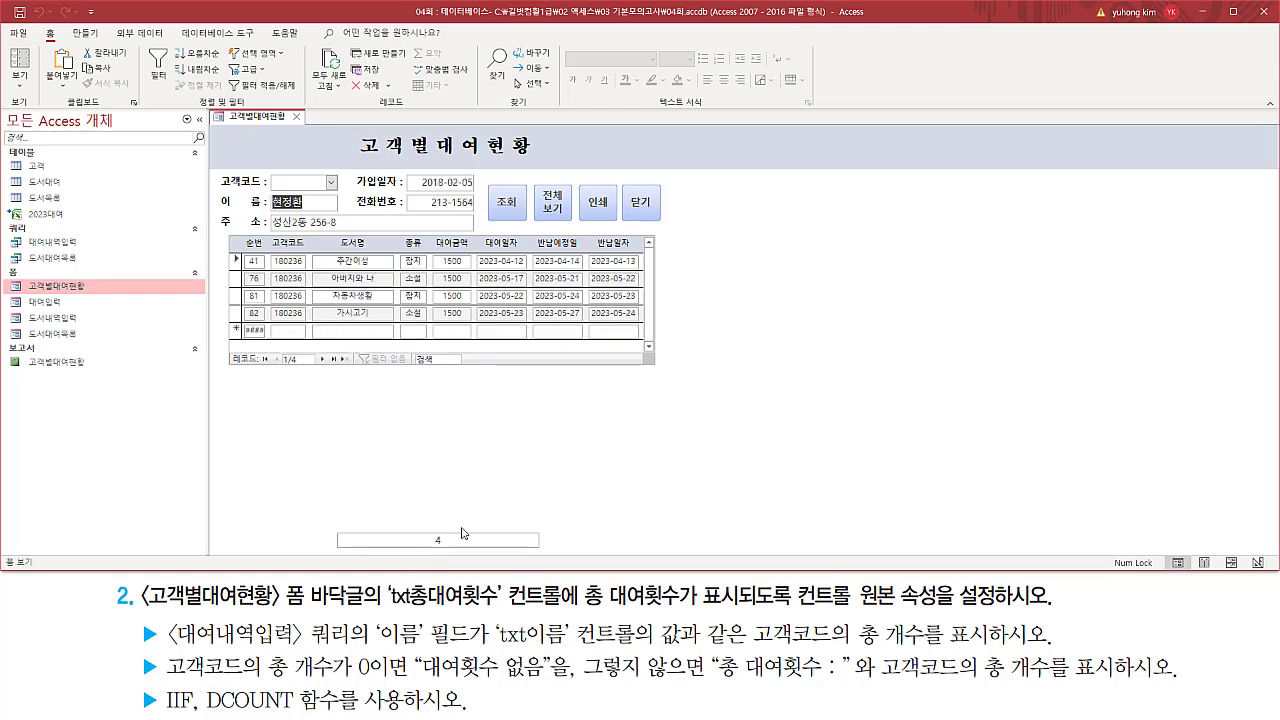
key(Page_Down)
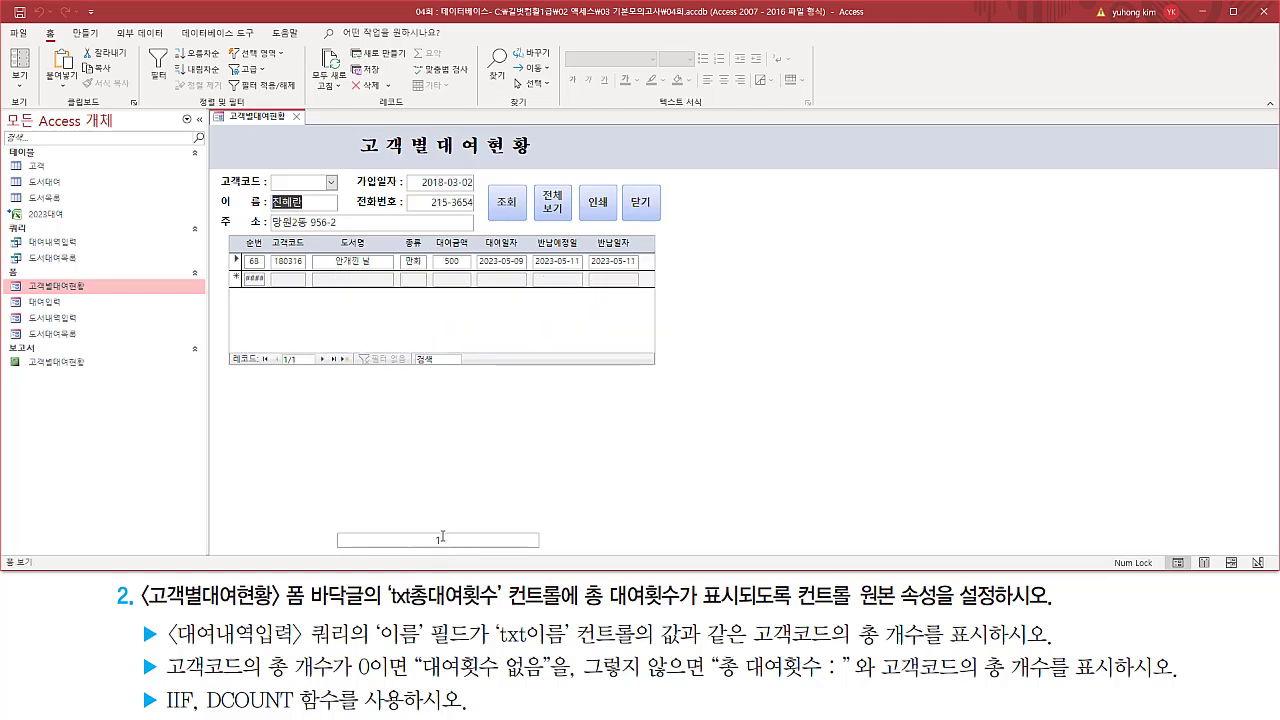
key(Page_Down)
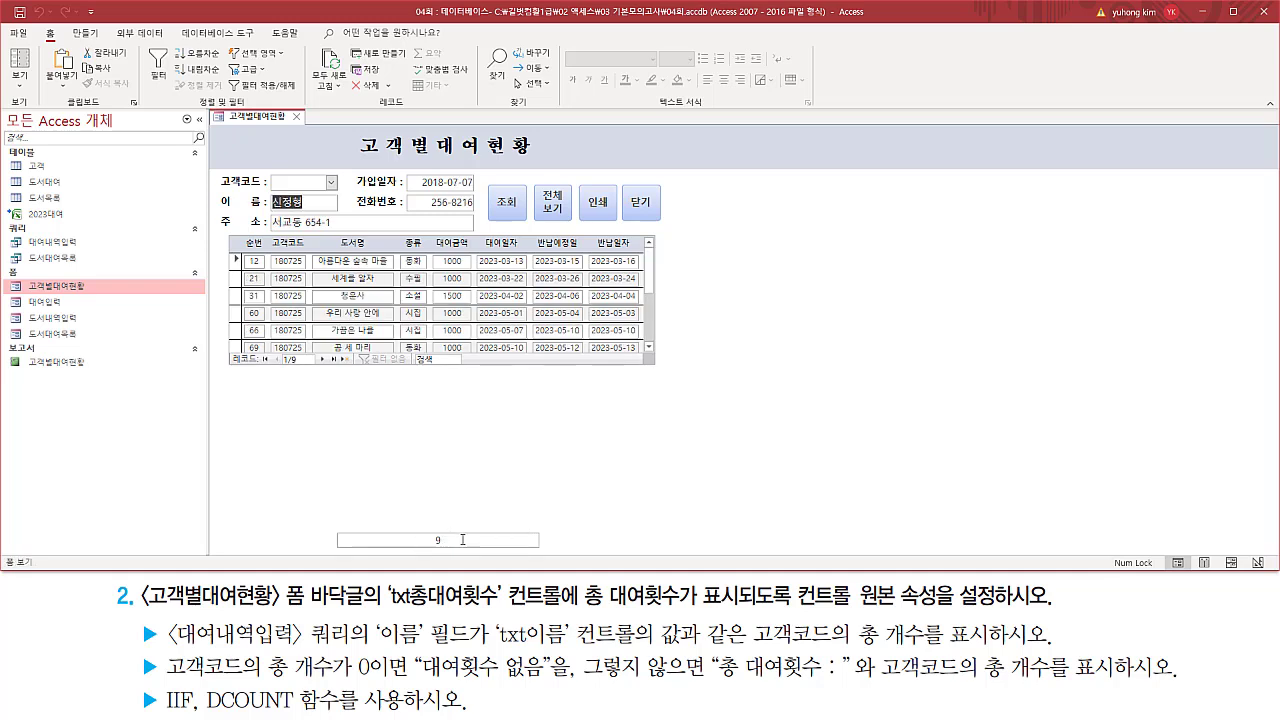
key(Page_Down)
key(Page_Down)
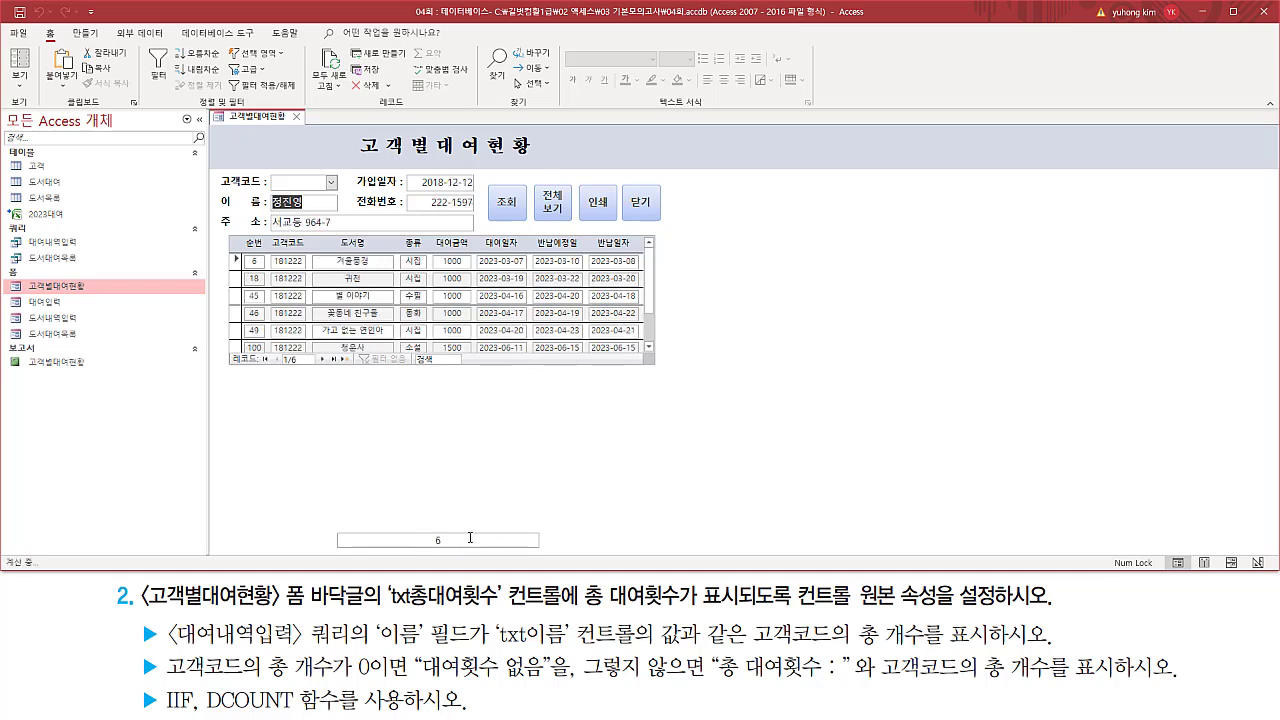
key(Page_Down)
key(Page_Down)
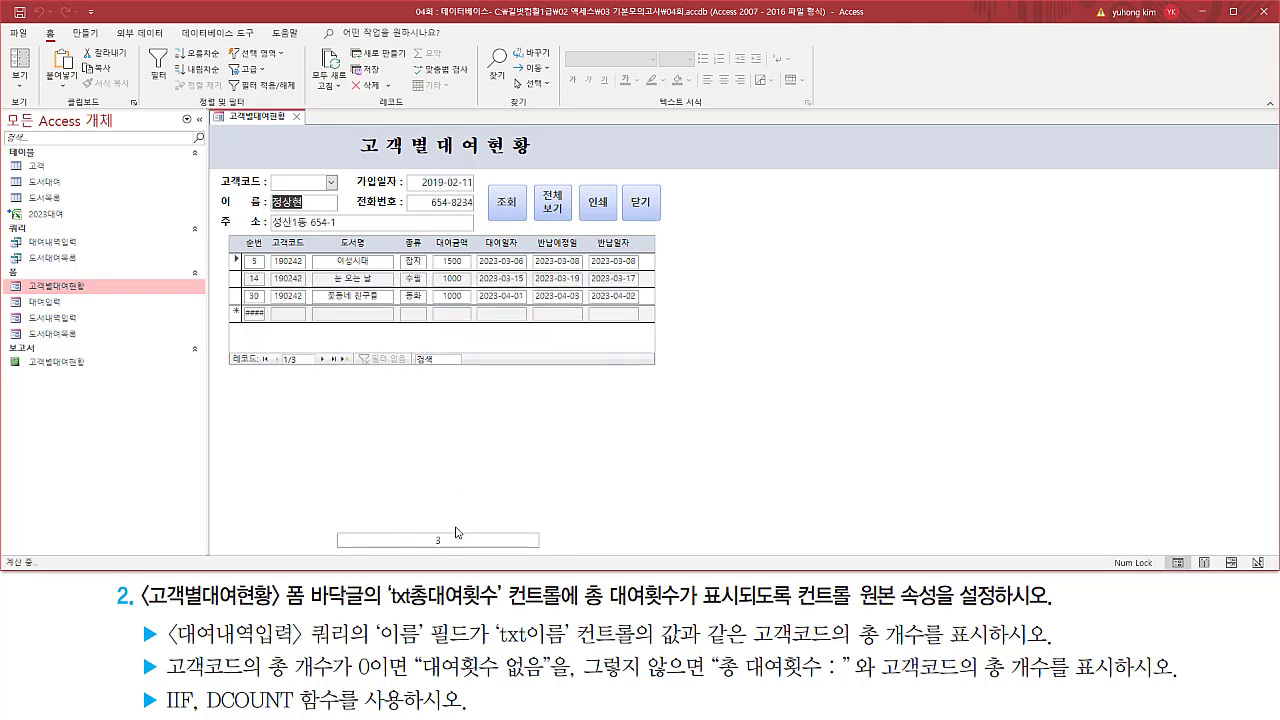
key(Page_Down)
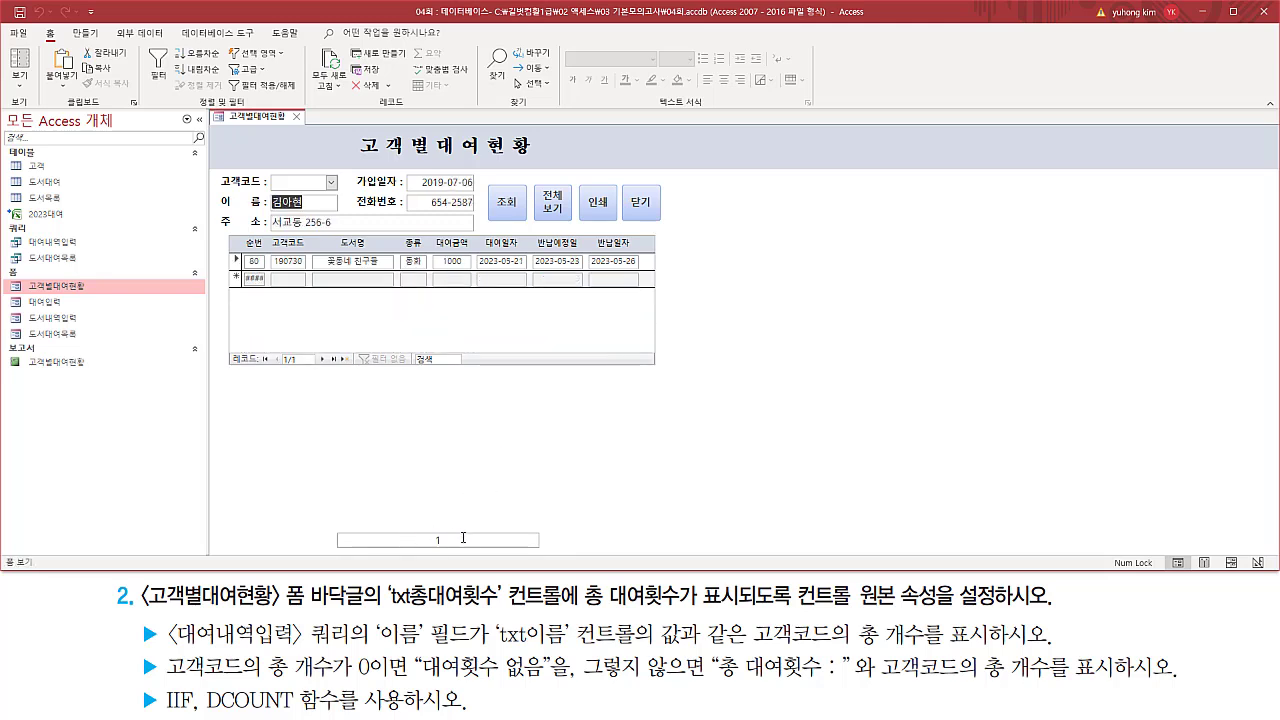
key(Page_Down)
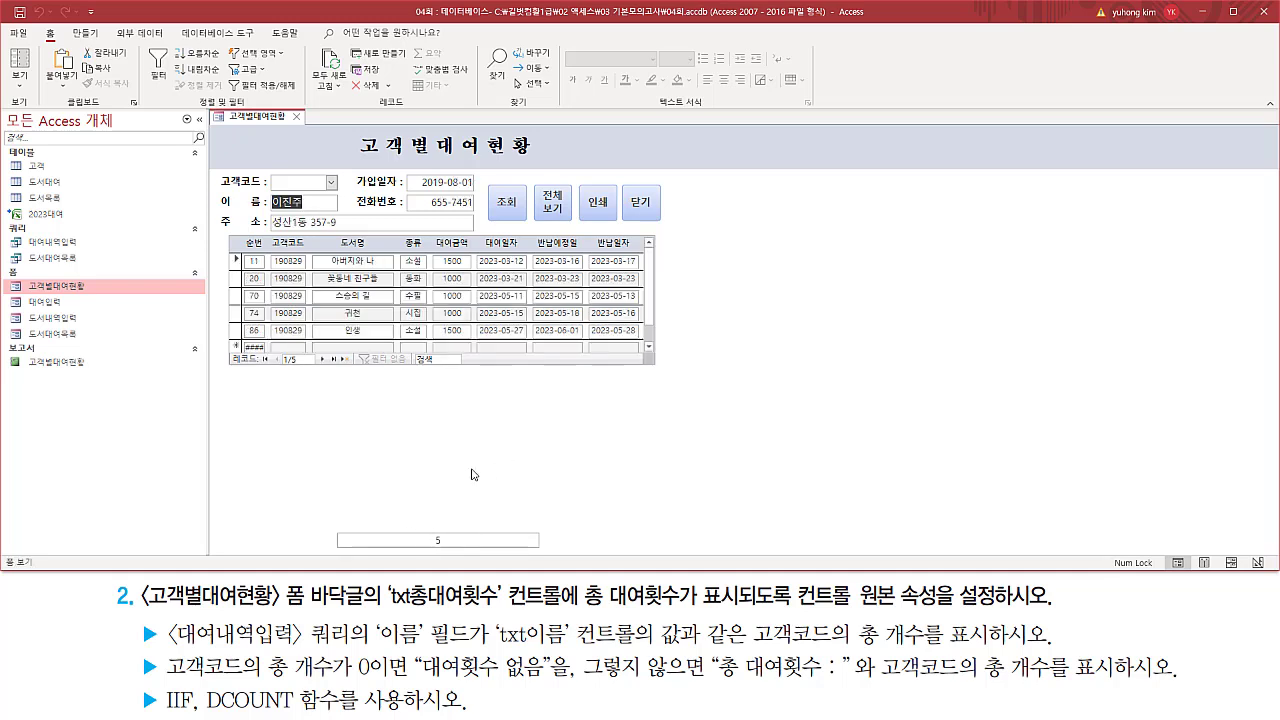
key(Page_Down)
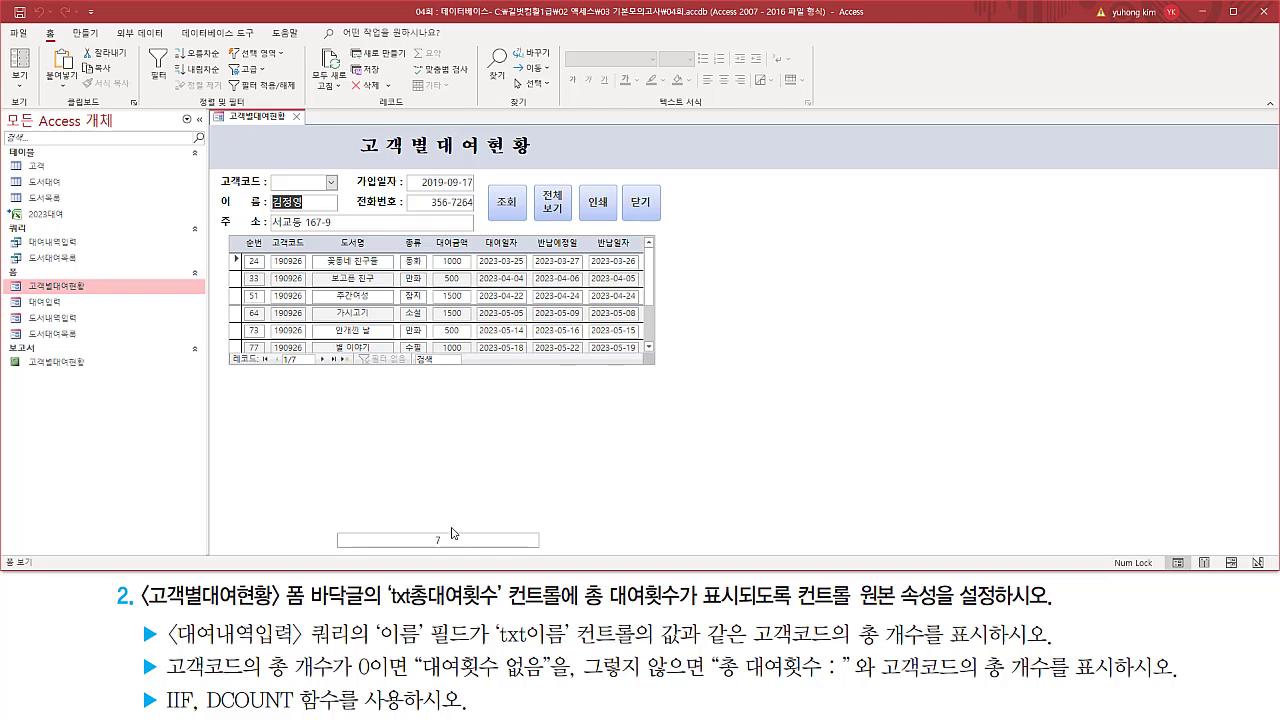
key(Page_Down)
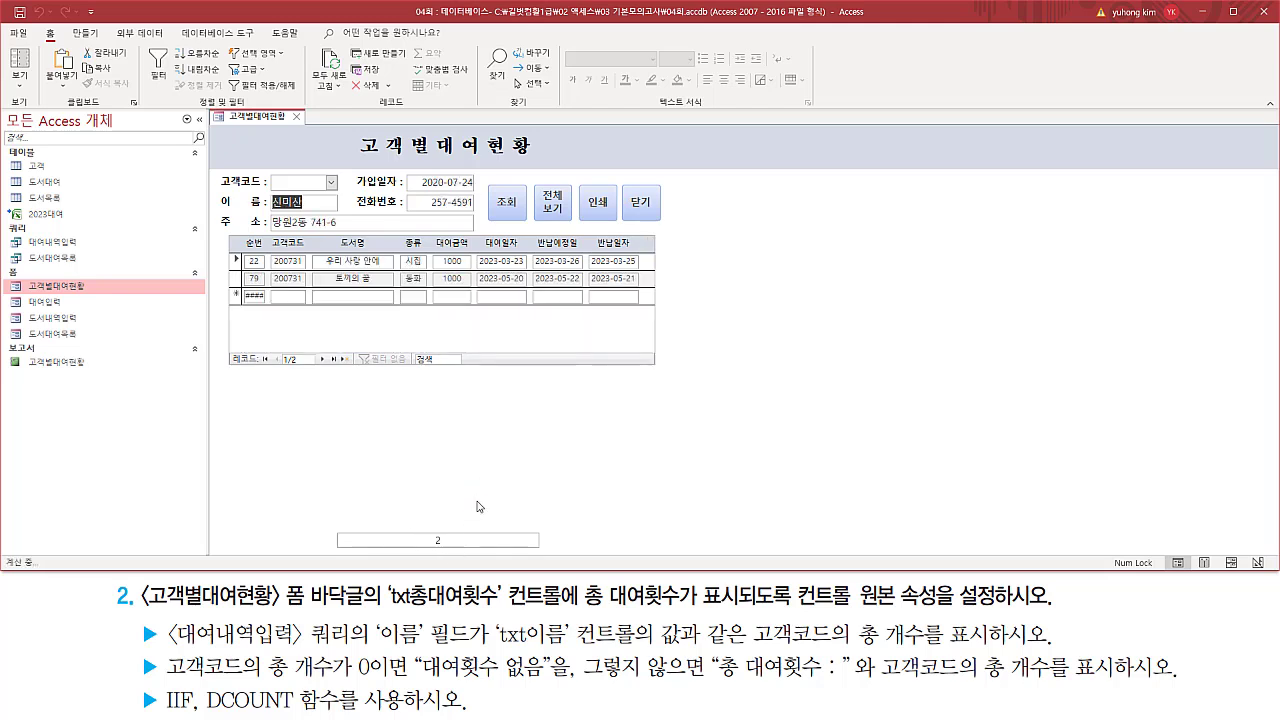
key(Page_Down)
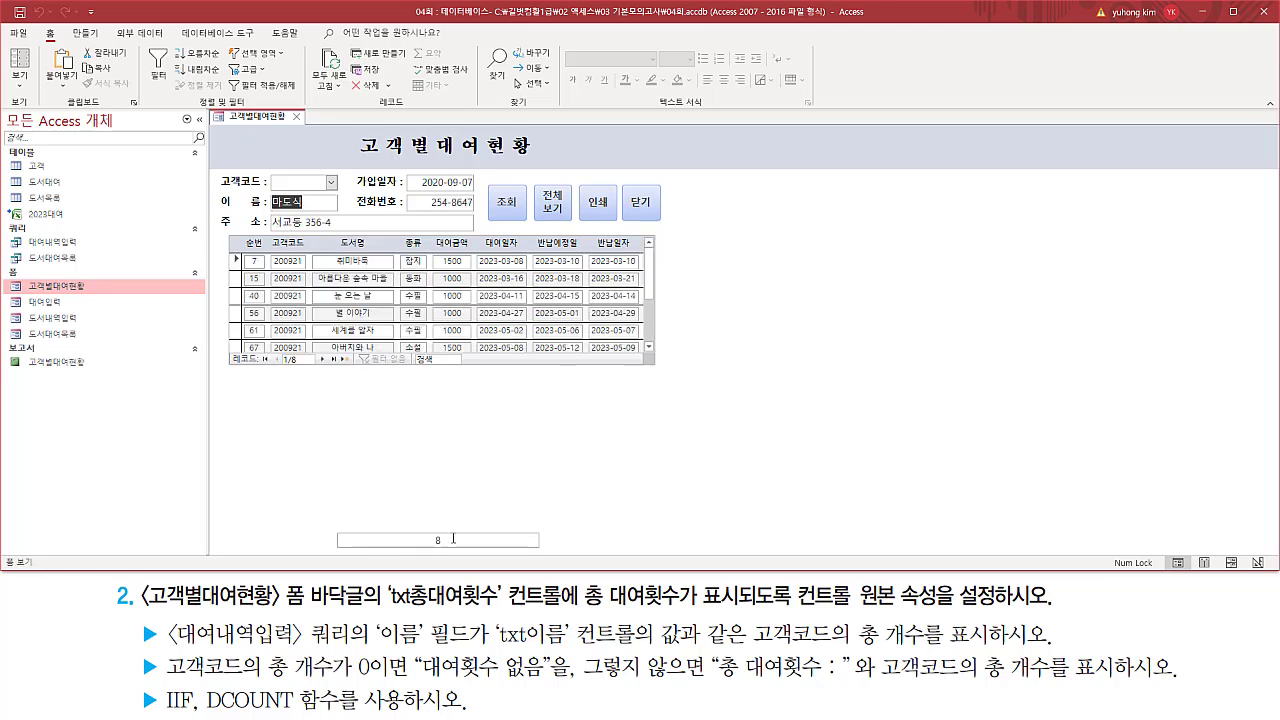
key(Page_Down)
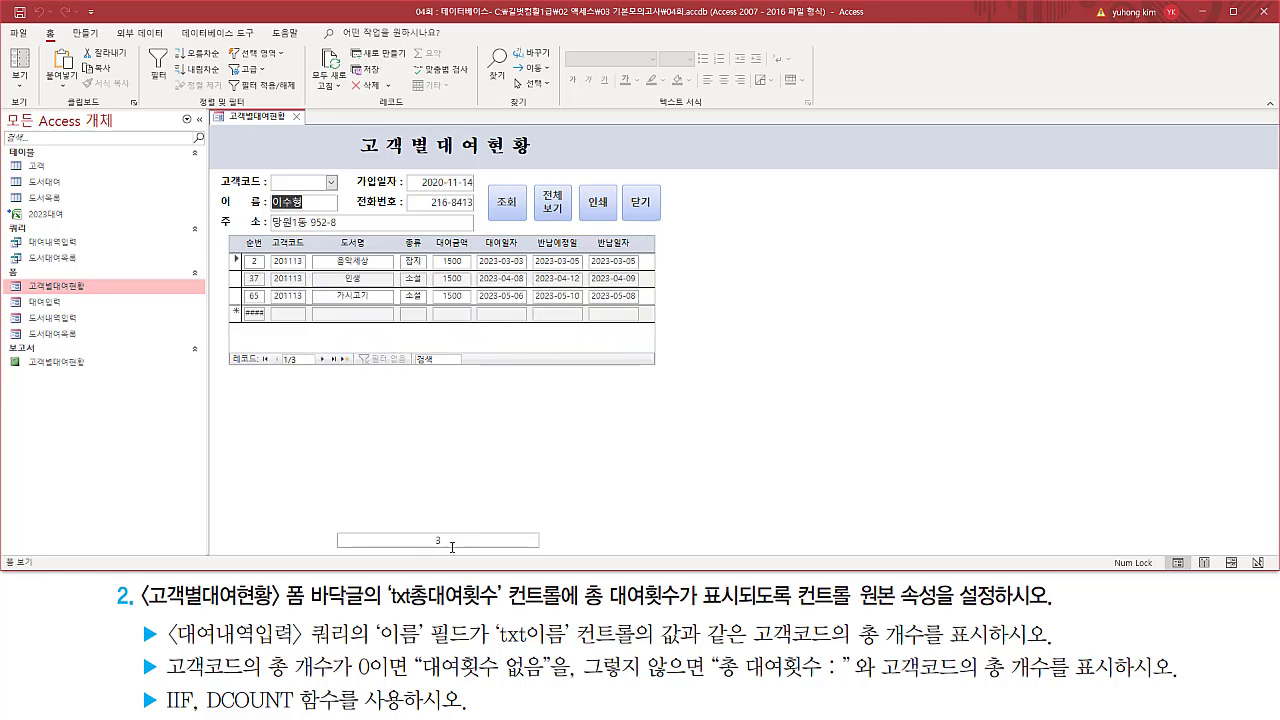
key(Page_Down)
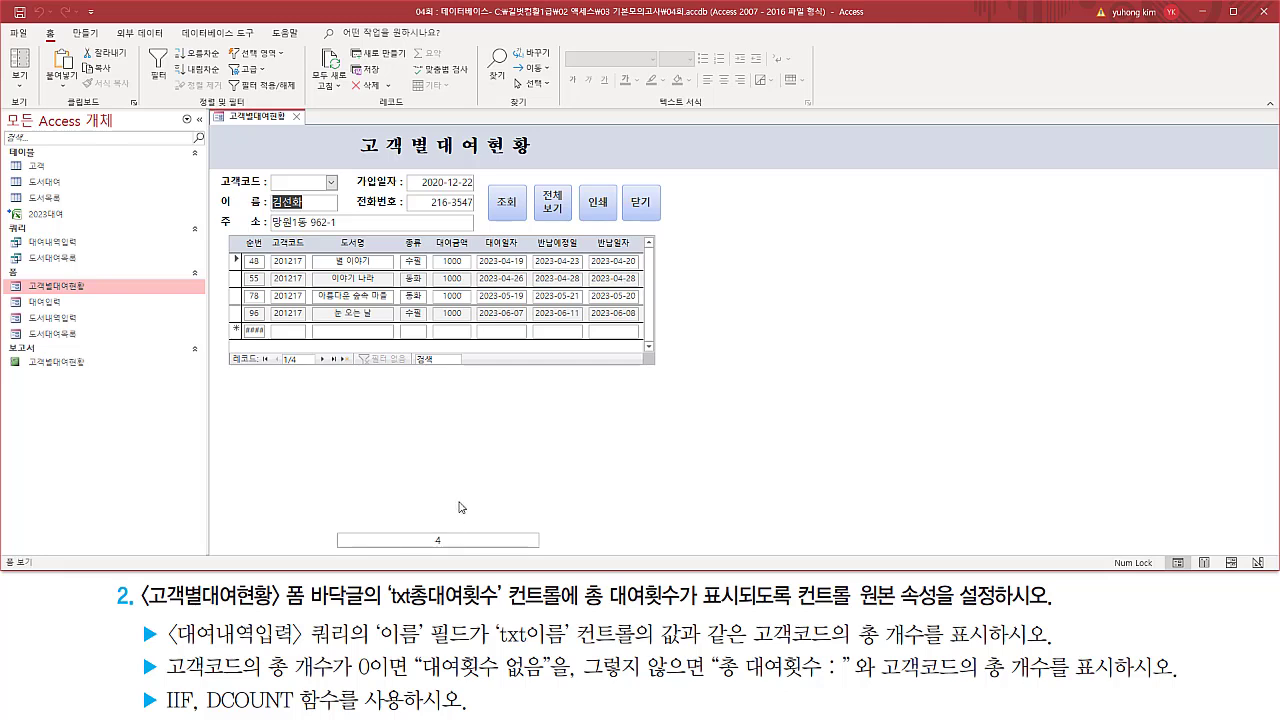
key(Page_Down)
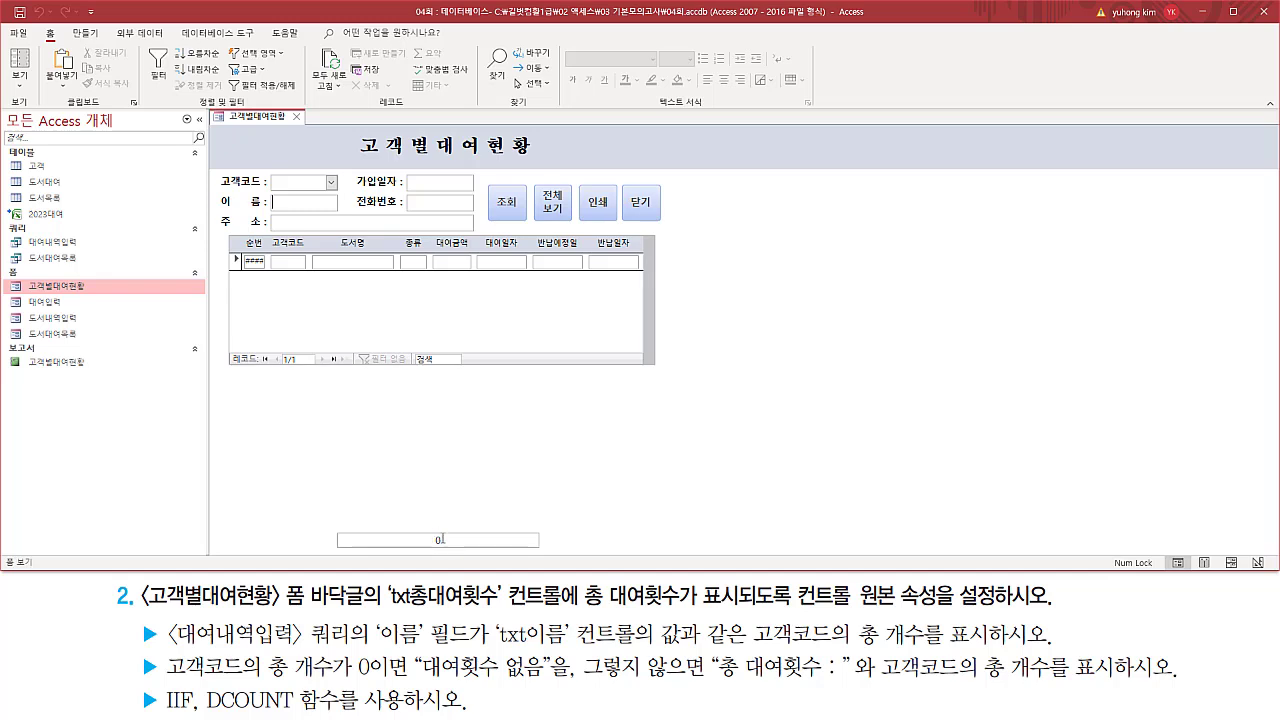
drag(201, 711, 336, 713)
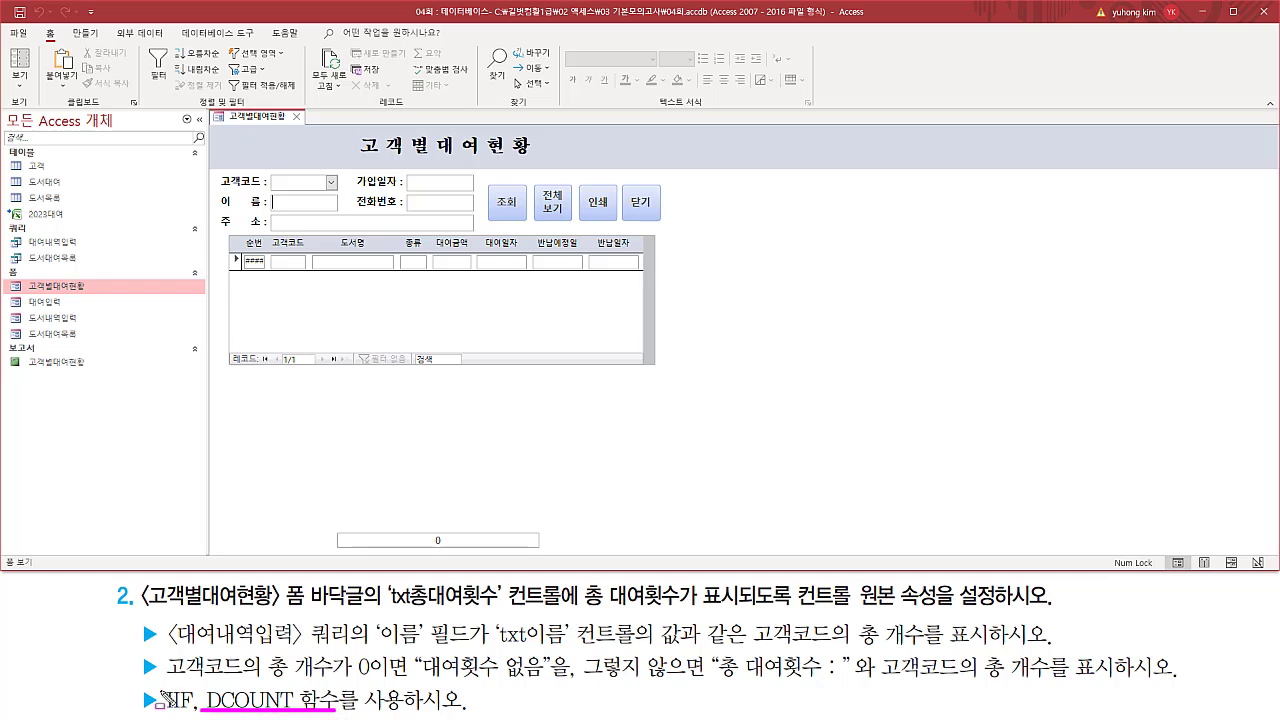
drag(163, 685, 198, 713)
drag(357, 684, 552, 686)
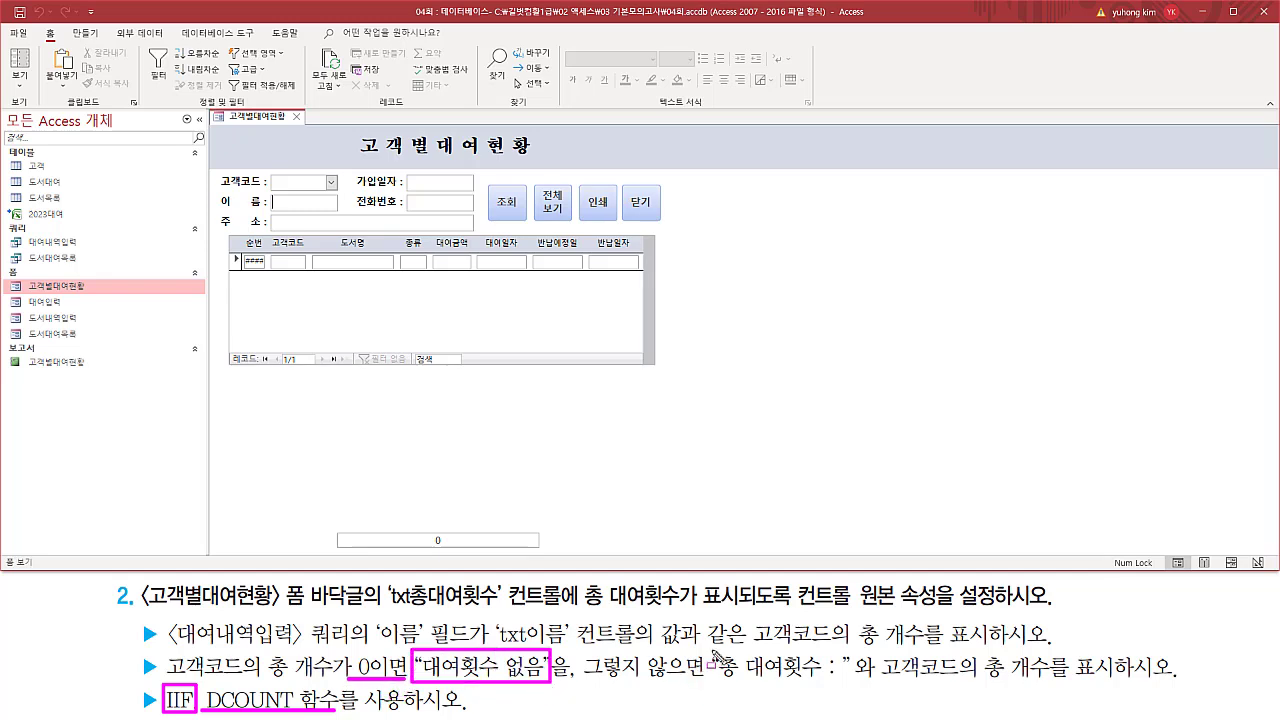
mouse_move(711, 649)
mouse_down()
mouse_move(726, 686)
mouse_move(851, 686)
mouse_up()
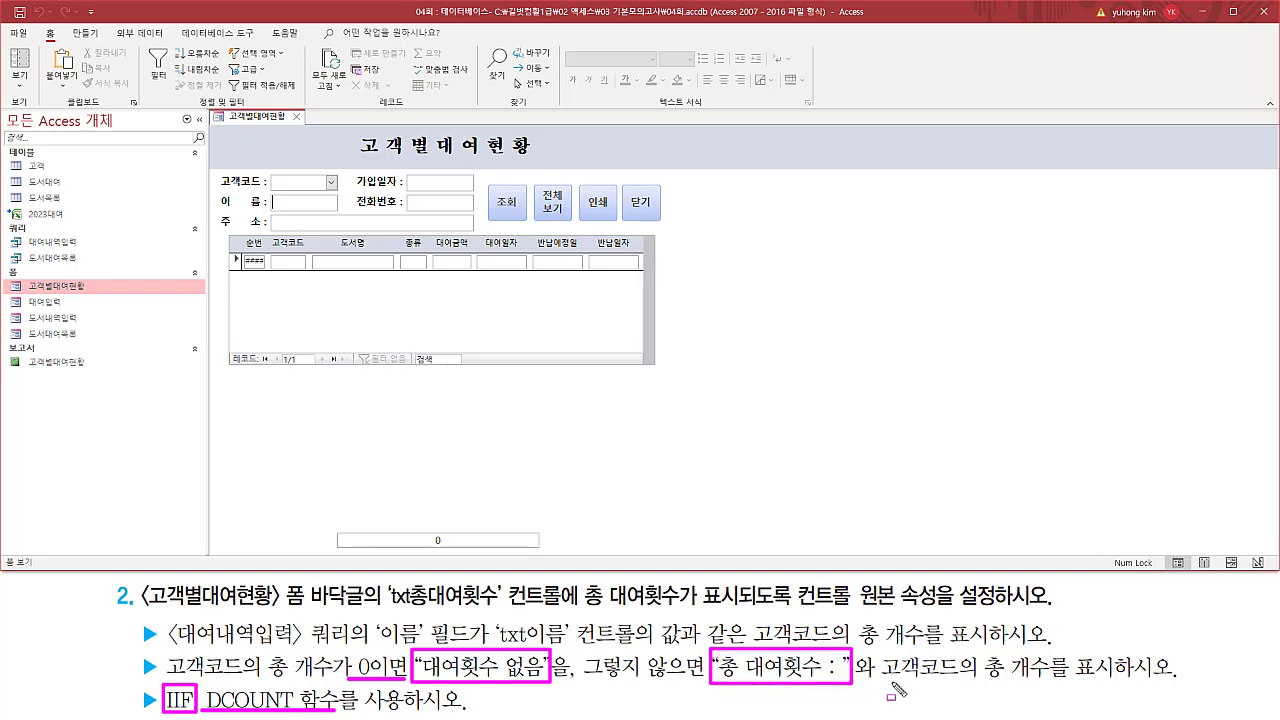
Switch the 고객별대여현황 form back to Design view
drag(983, 680, 1110, 684)
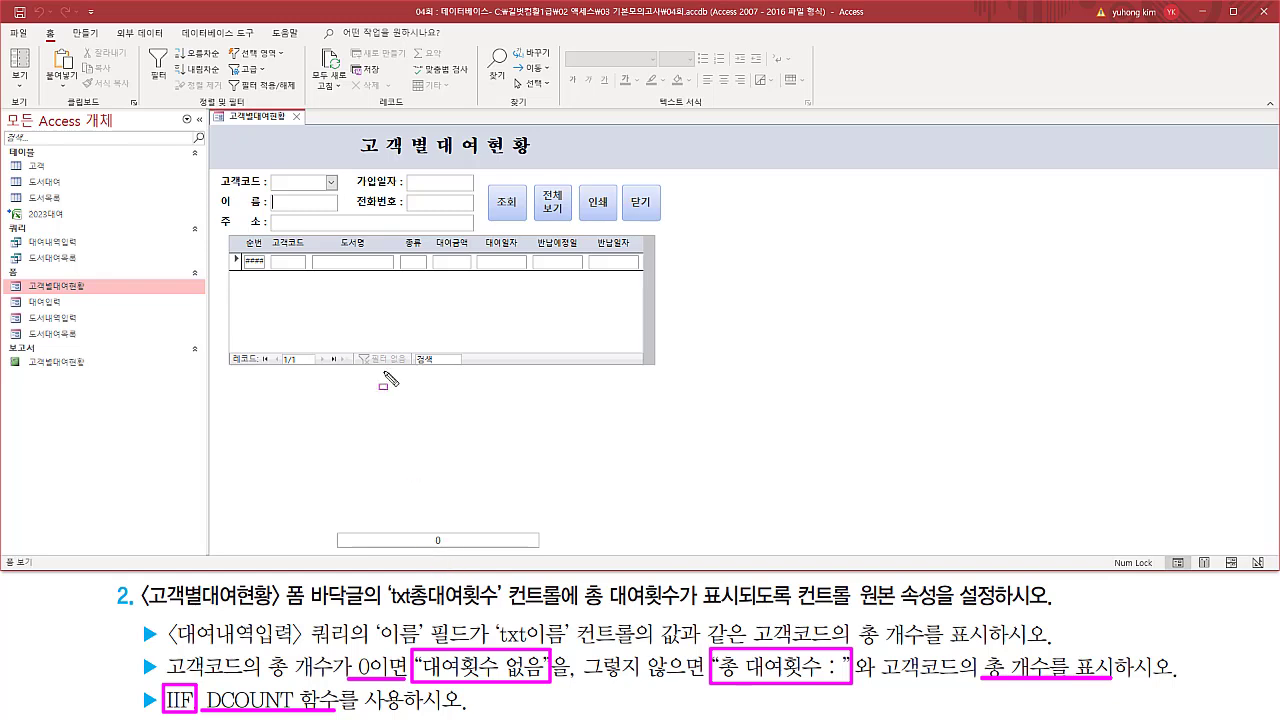
key(Escape)
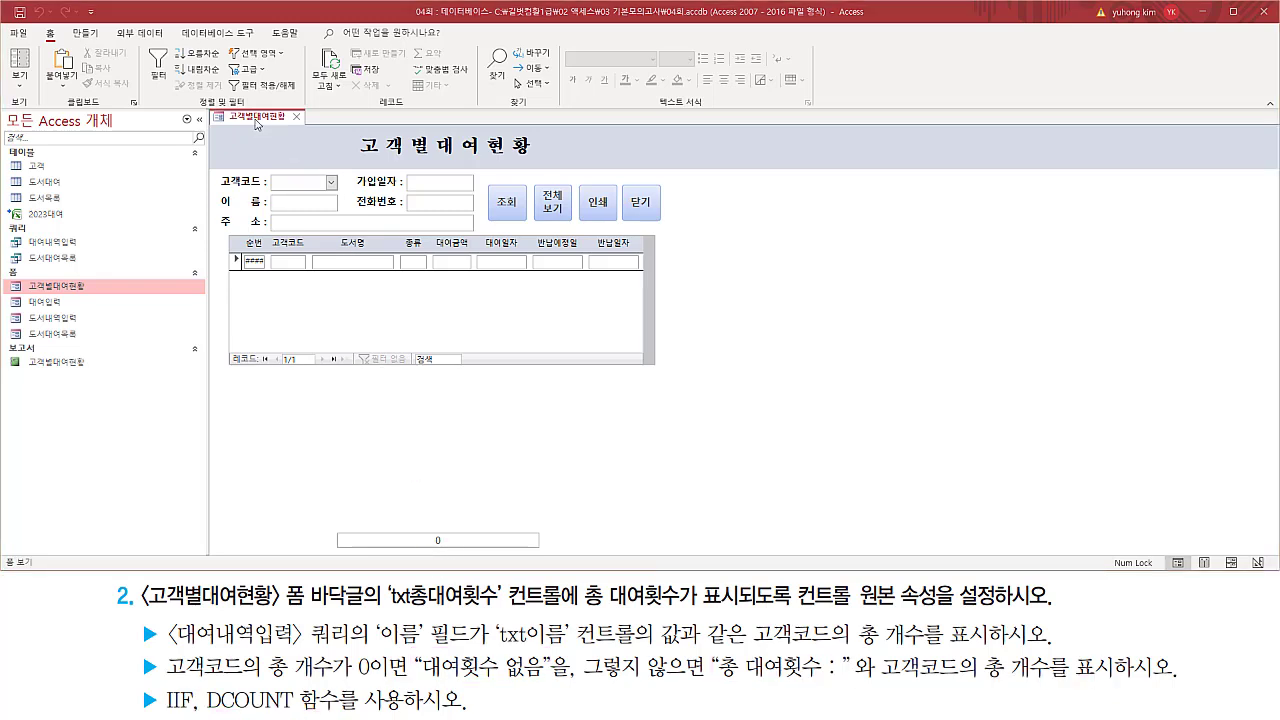
right_click(256, 123)
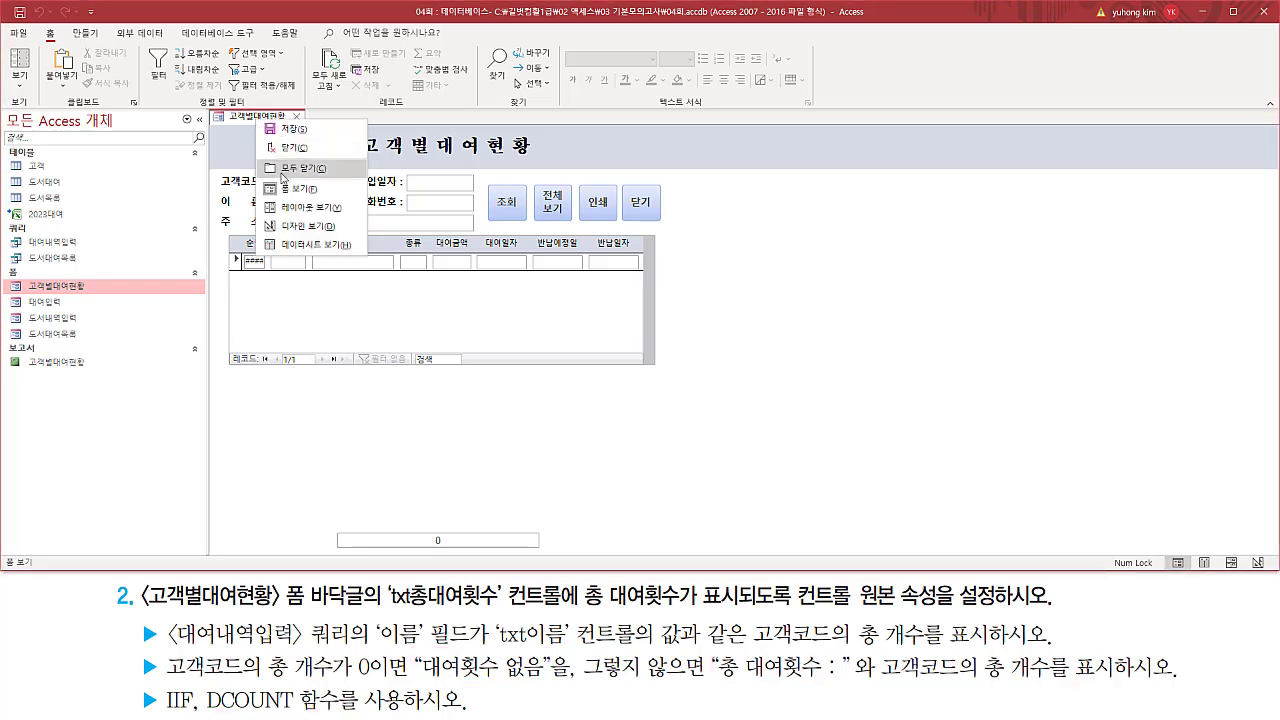
click(291, 227)
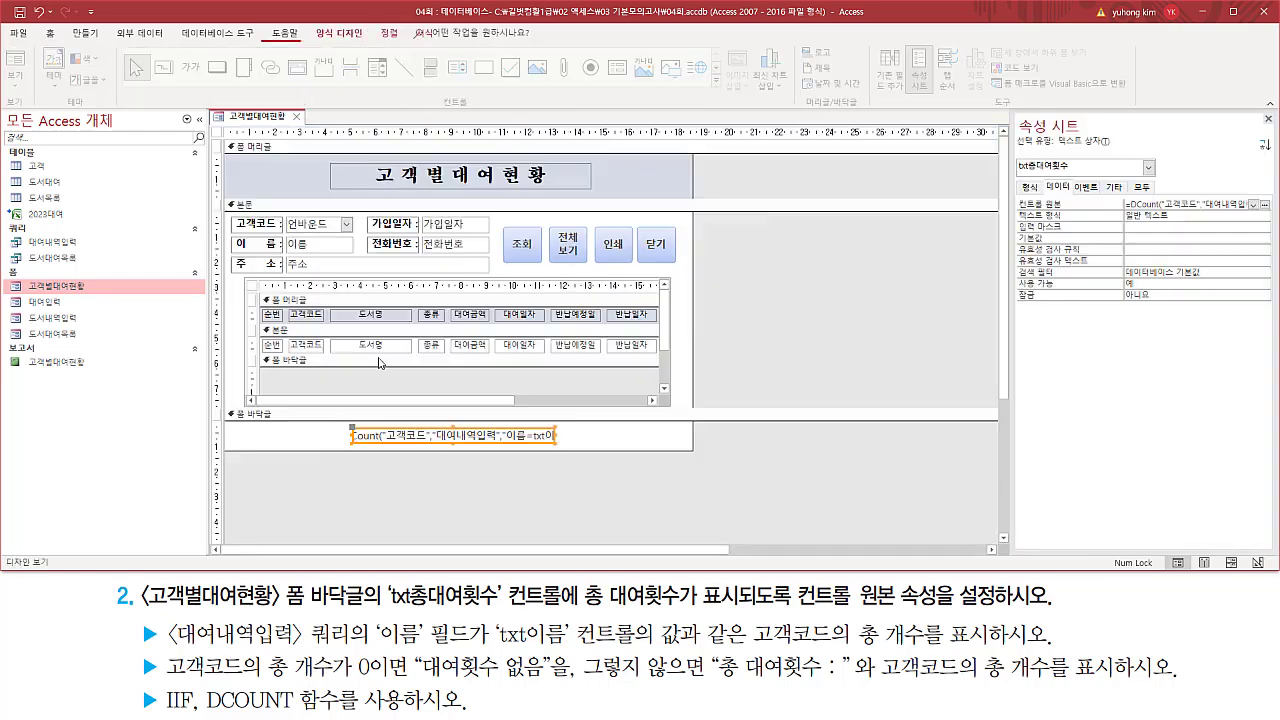
Cut the dcount expression from the memo and write the skeleton iif( , 참, 거짓 ) in its place
click(741, 489)
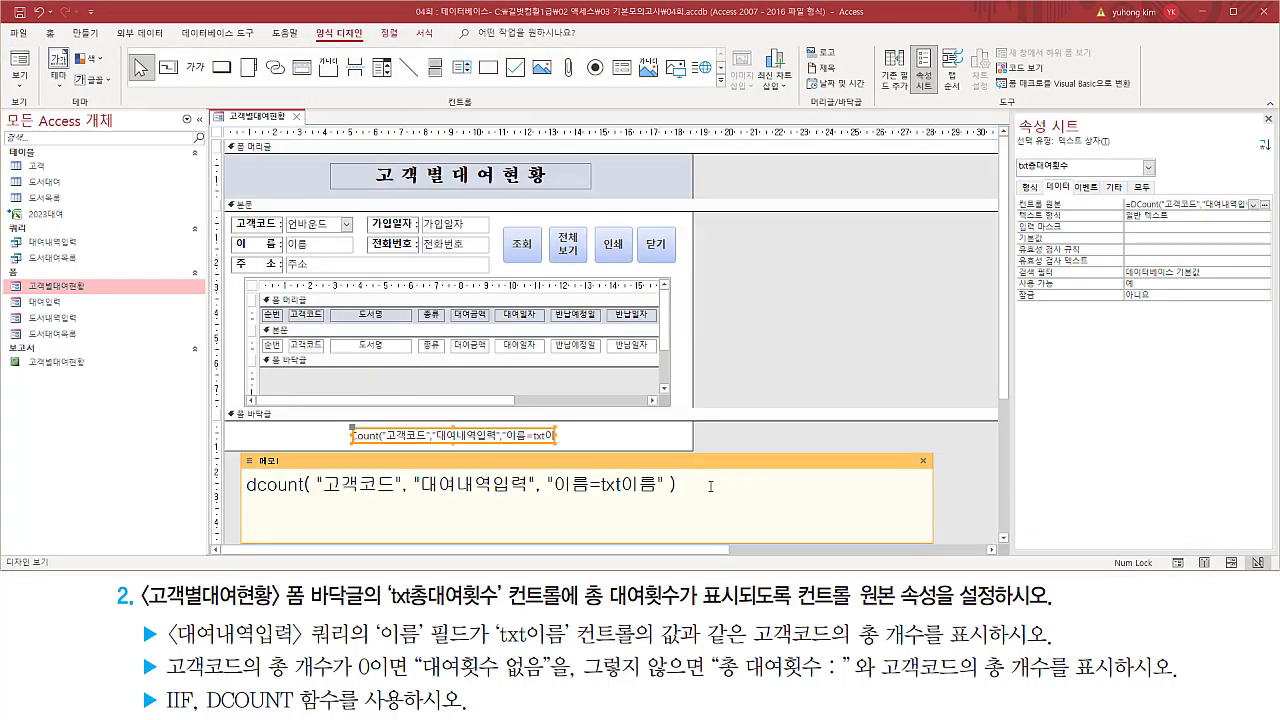
drag(710, 486, 170, 487)
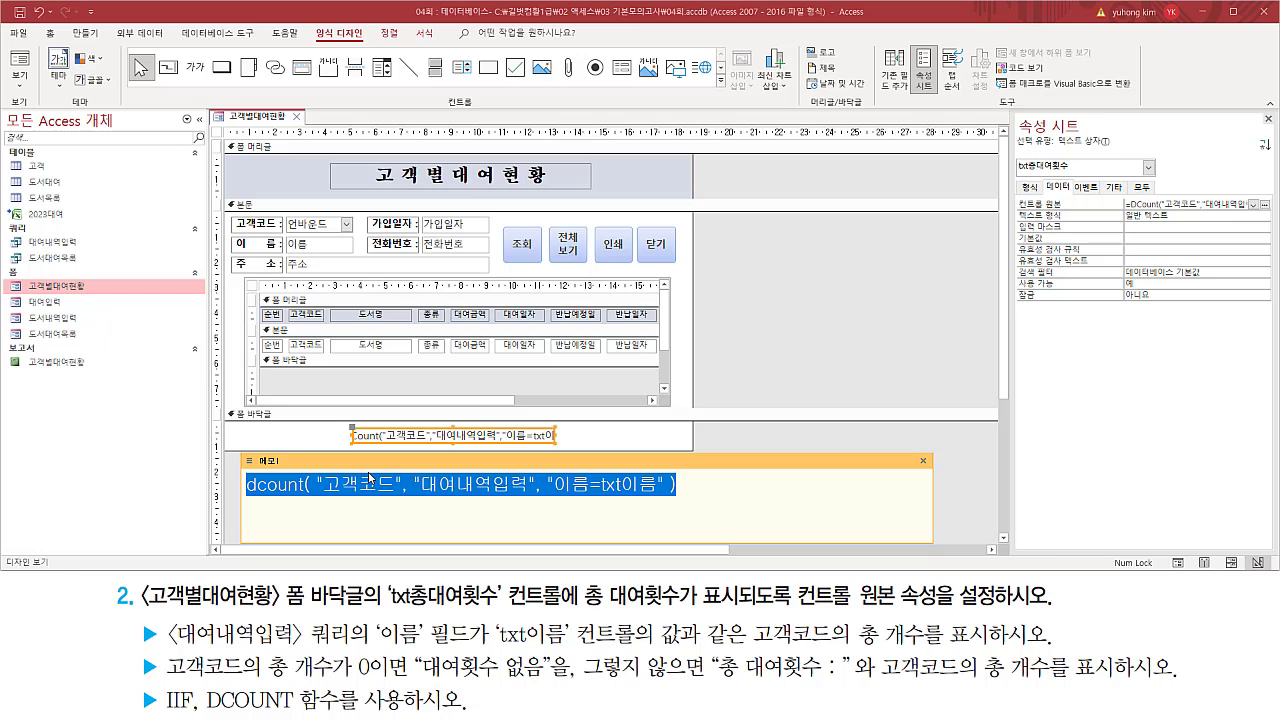
key(ctrl+x)
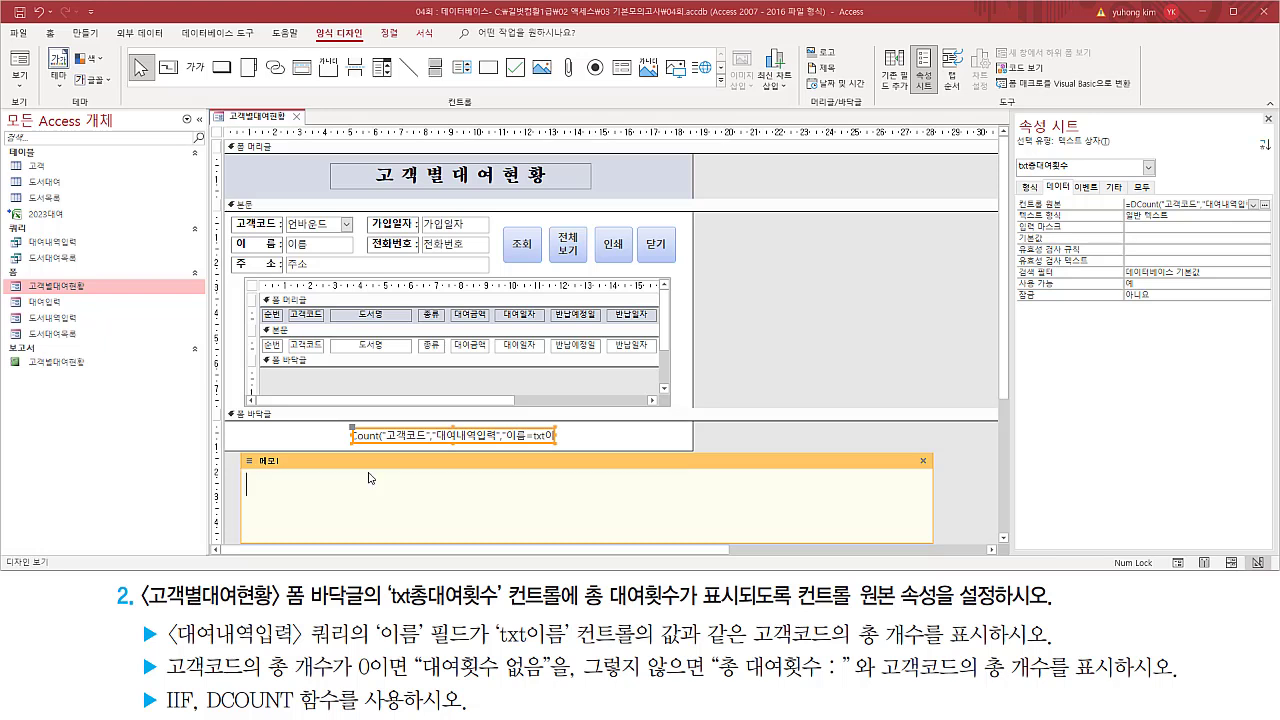
text(iif()
text( 조건)
text(,)
text( 참, ㅈ)
key(BackSpace)
text(거짓 ))
key(BackSpace)
key(BackSpace)
Paste the cut dcount expression as the iif condition in the memo and append =0 to it
drag(265, 685, 420, 685)
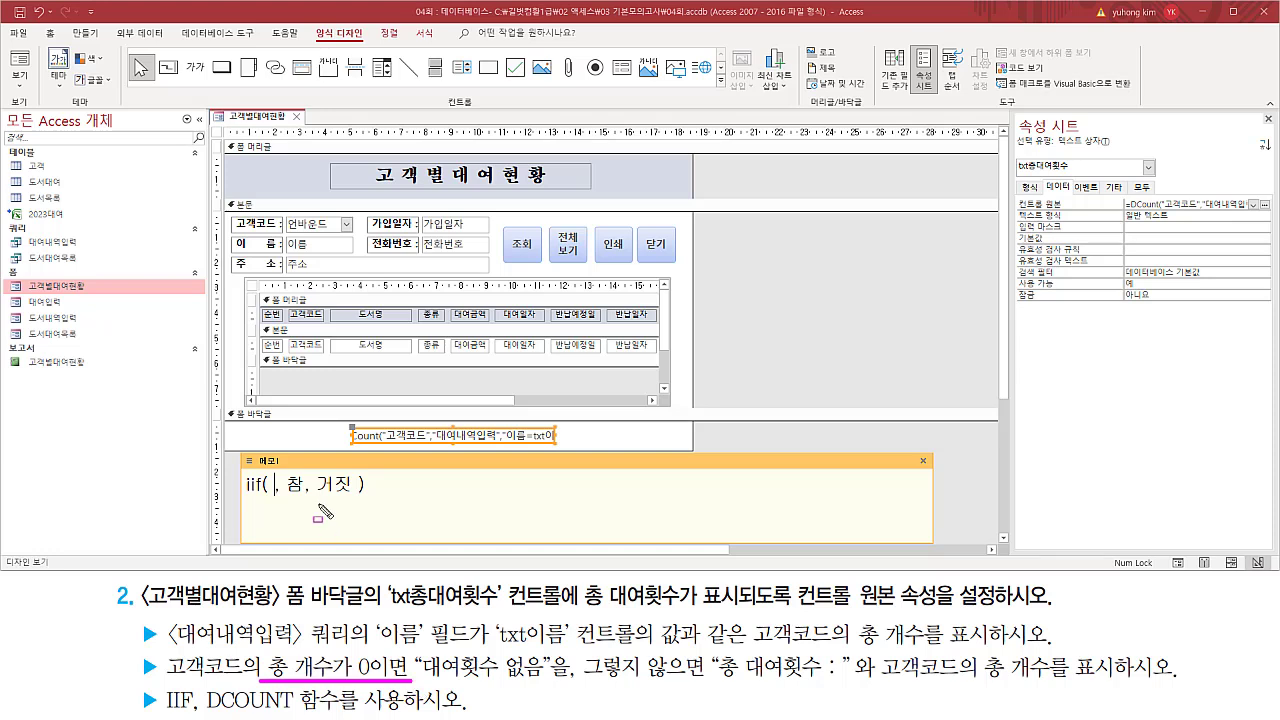
key(Escape)
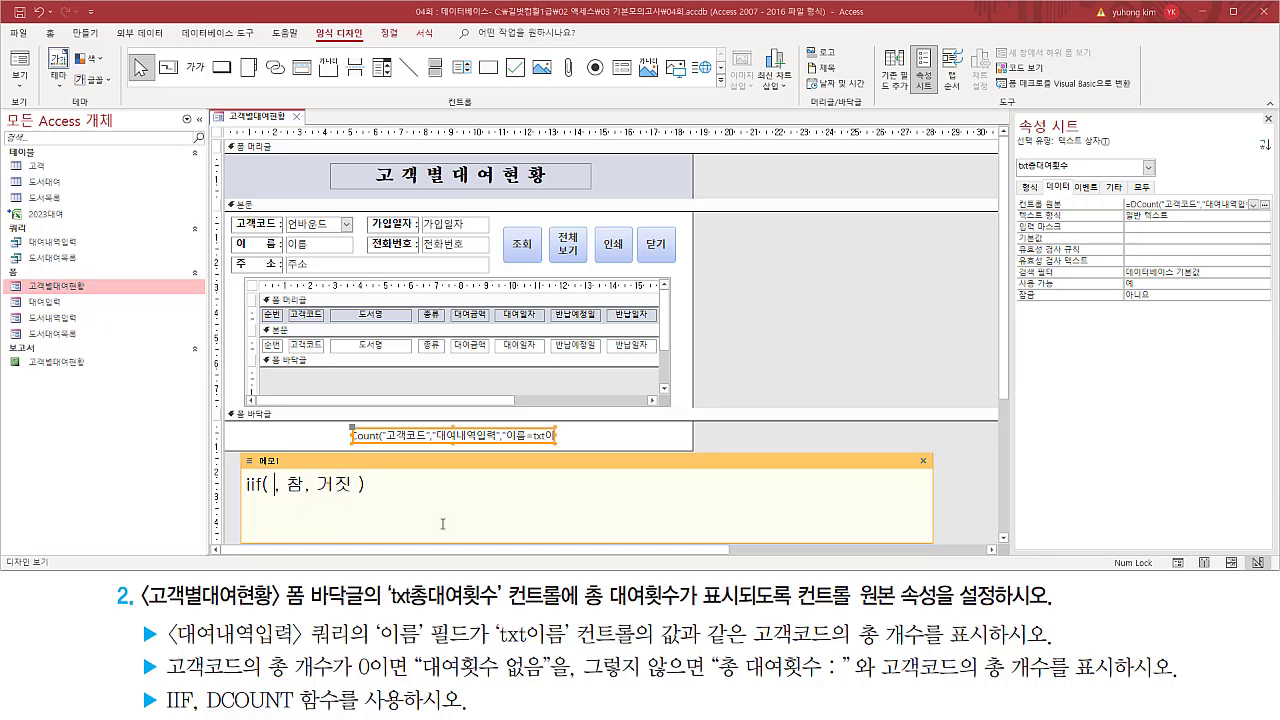
key(ctrl+v)
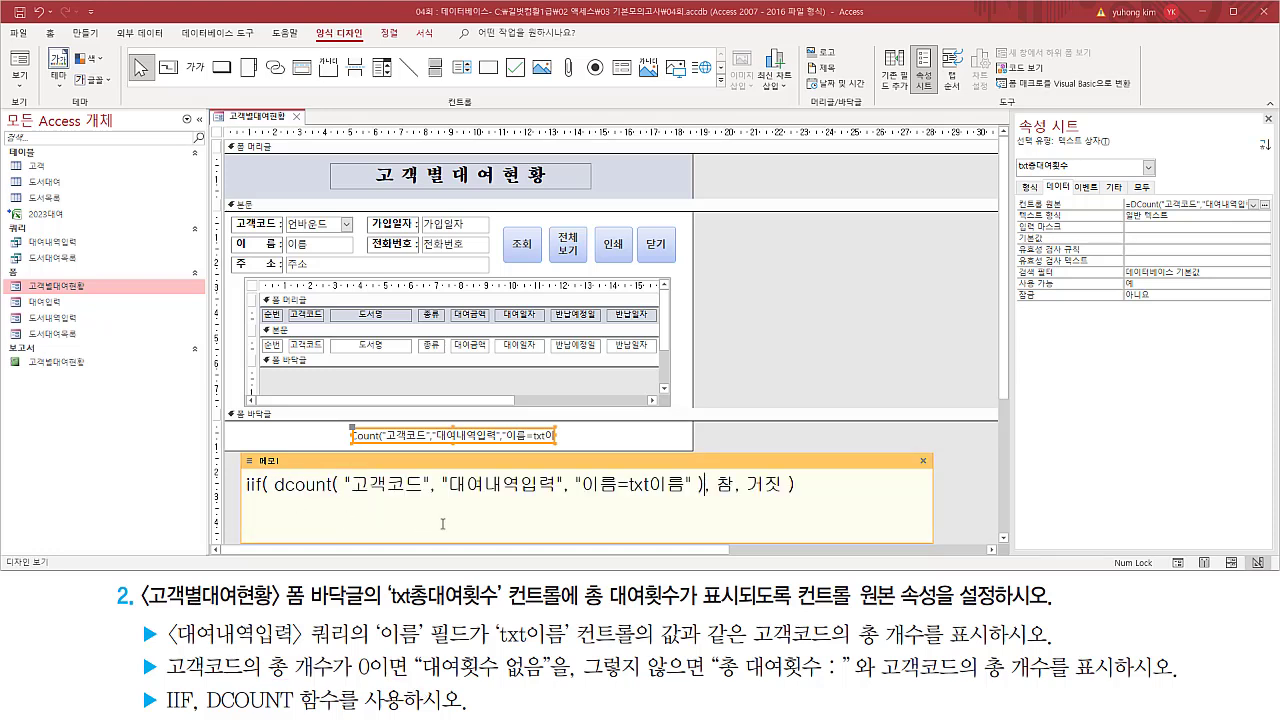
double_click(277, 484)
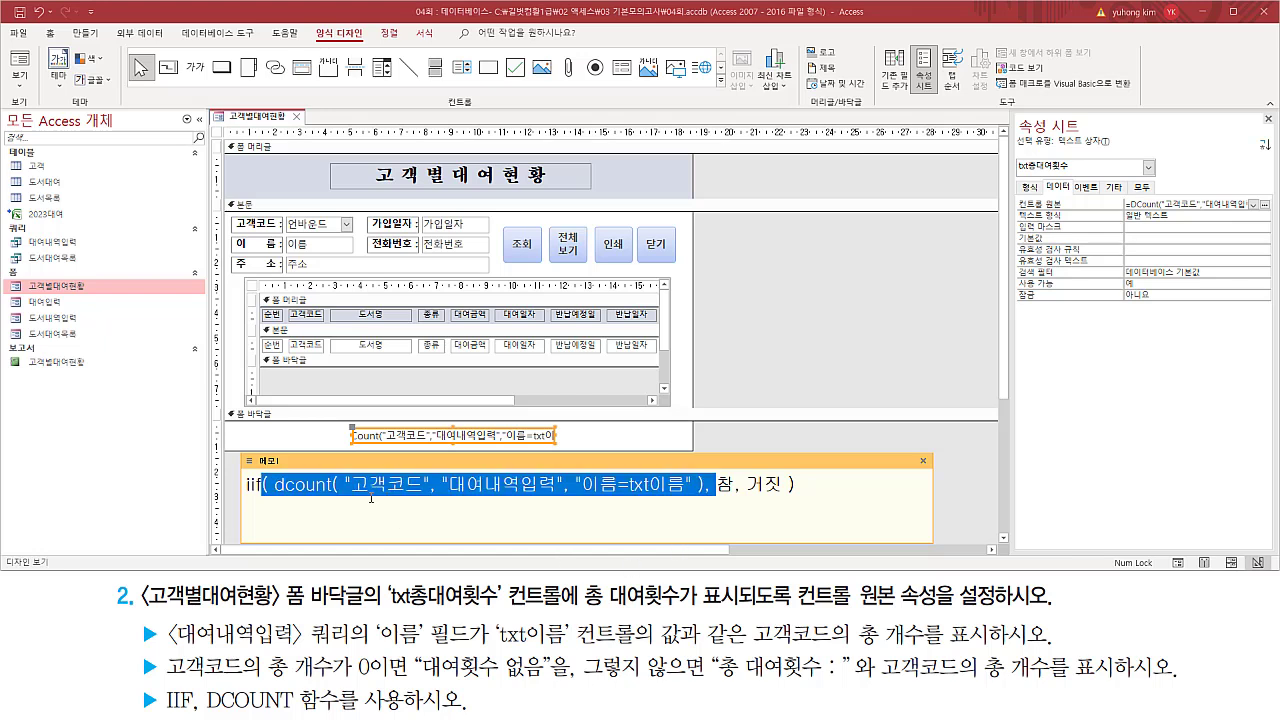
click(371, 497)
drag(274, 484, 708, 486)
click(704, 490)
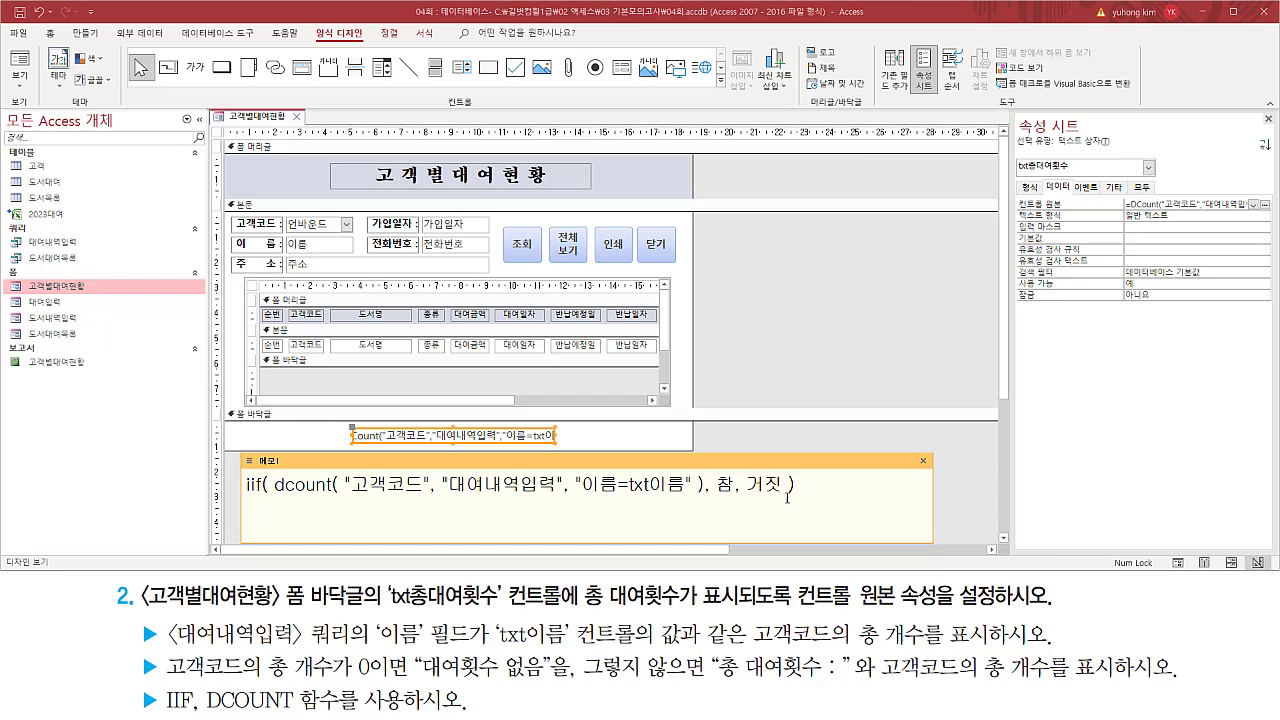
text(=0)
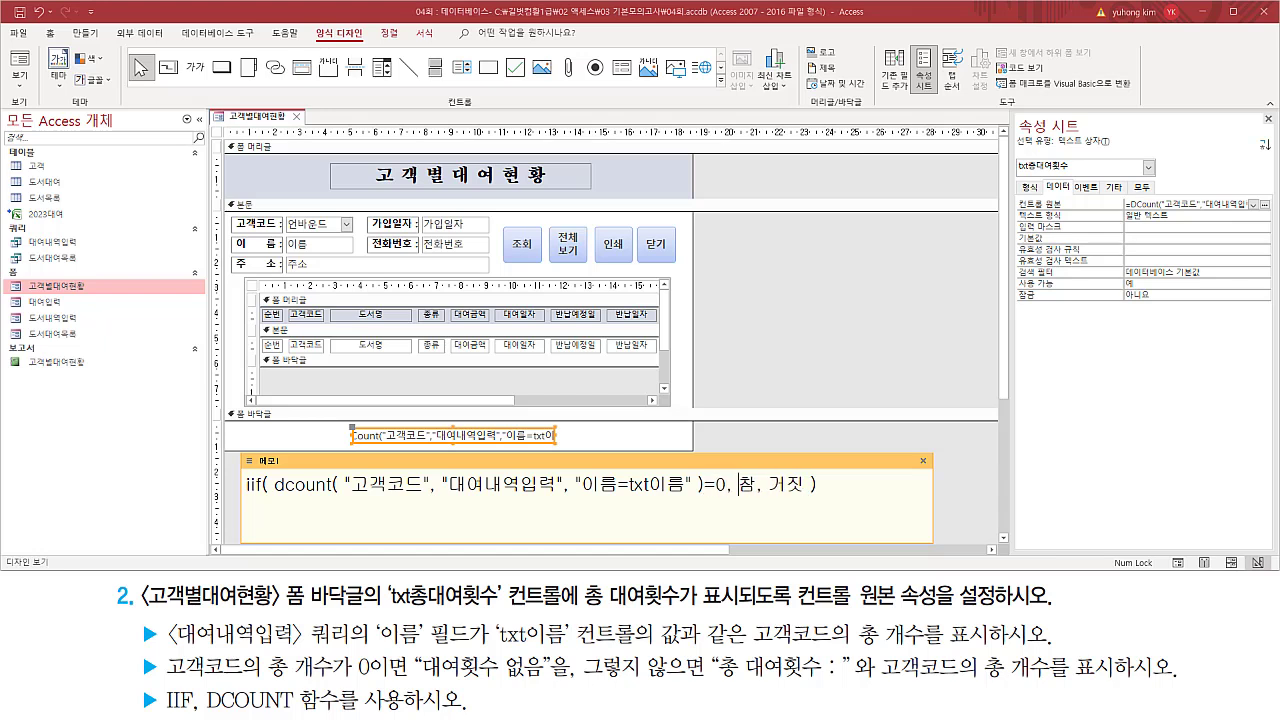
Replace the 참 placeholder in the memo's iif expression with "대여횟수 없음"
key(Delete)
text("ㄷ대여횟수 어)
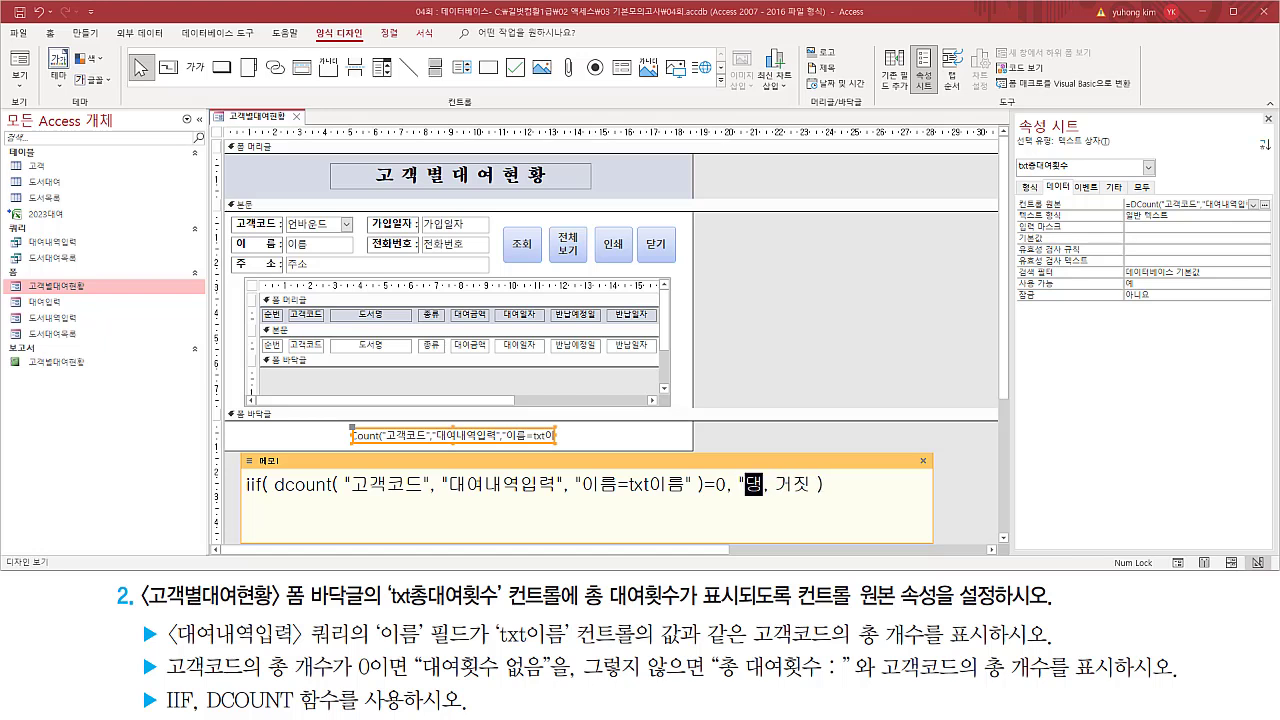
text(없음")
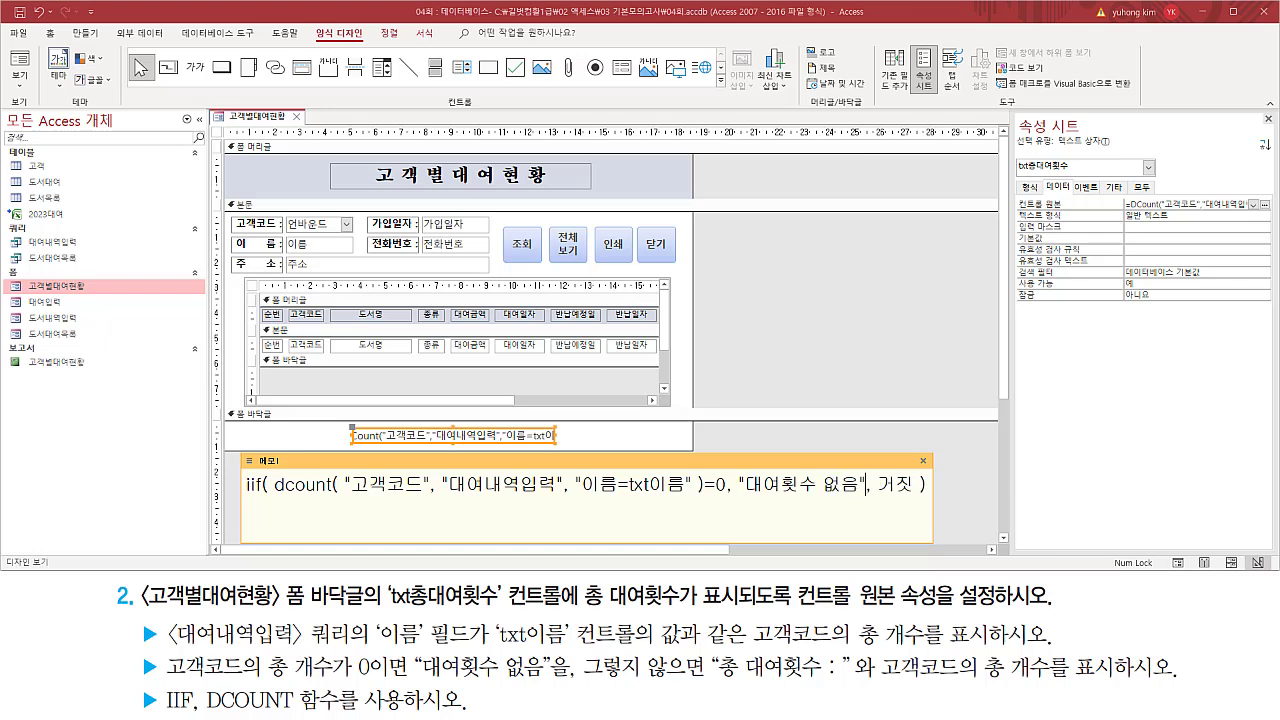
right_click(782, 496)
click(765, 490)
click(819, 487)
click(500, 666)
drag(414, 684, 546, 685)
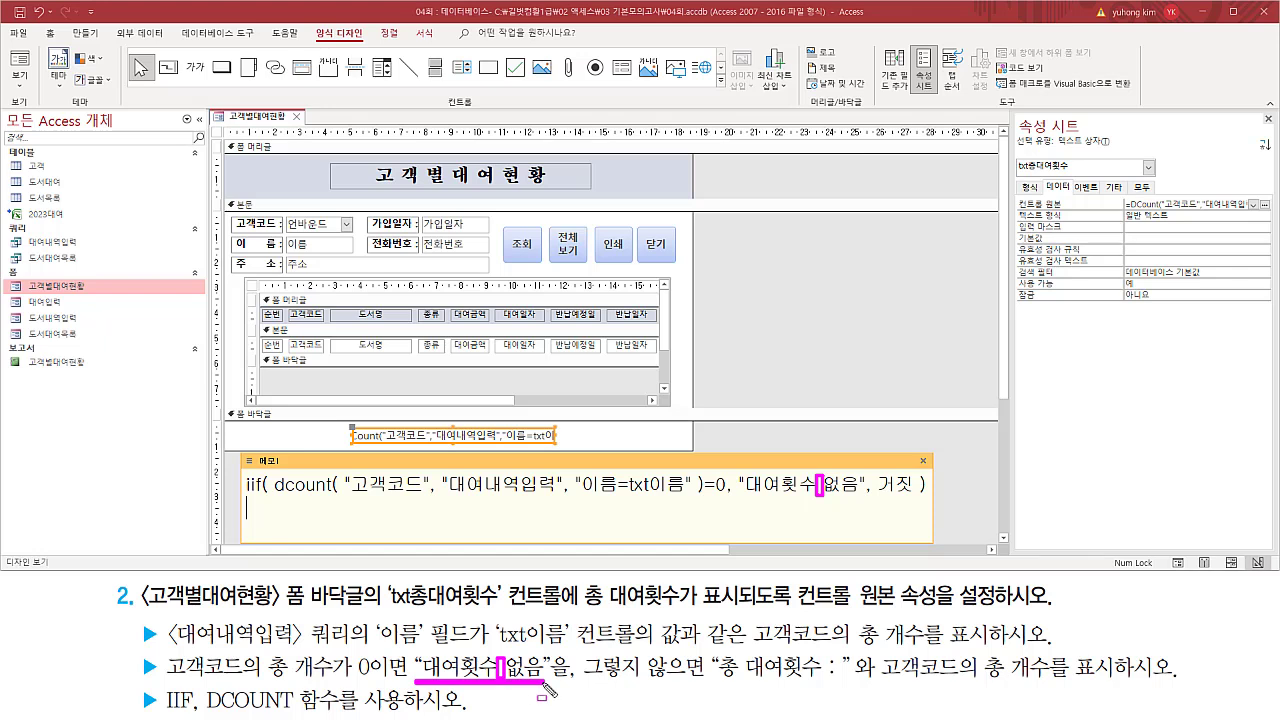
drag(741, 492, 858, 493)
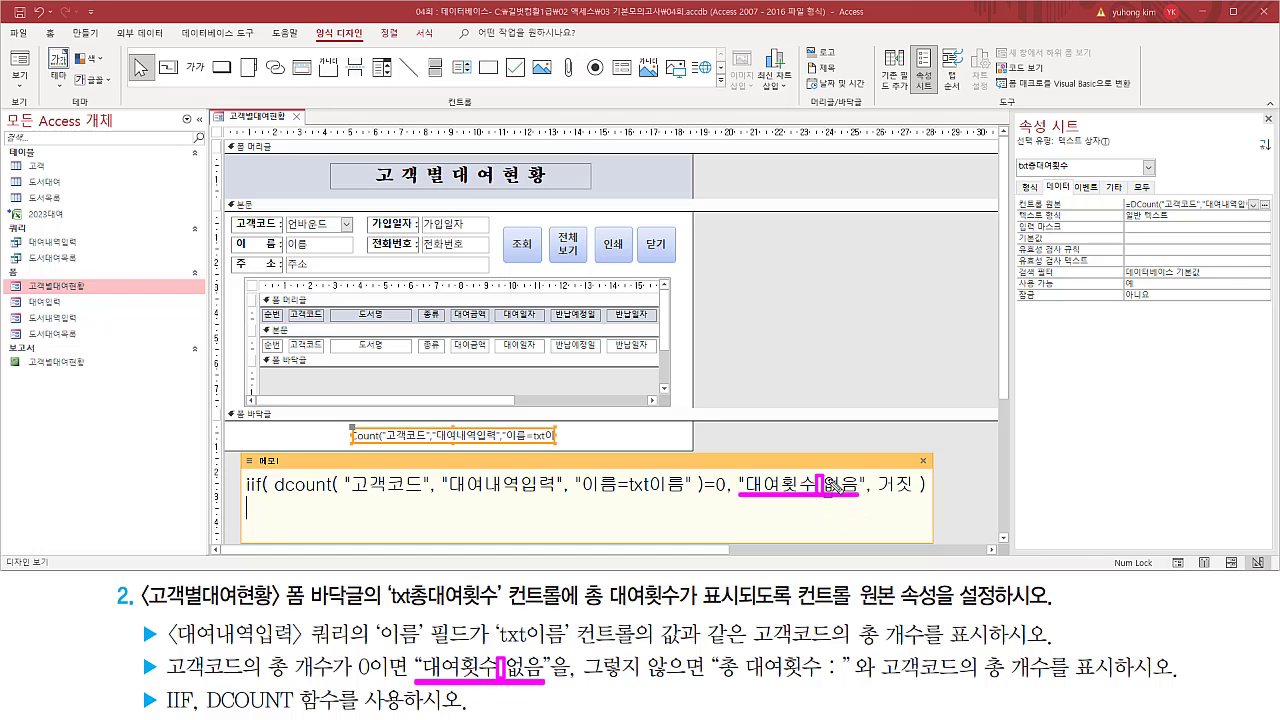
key(Escape)
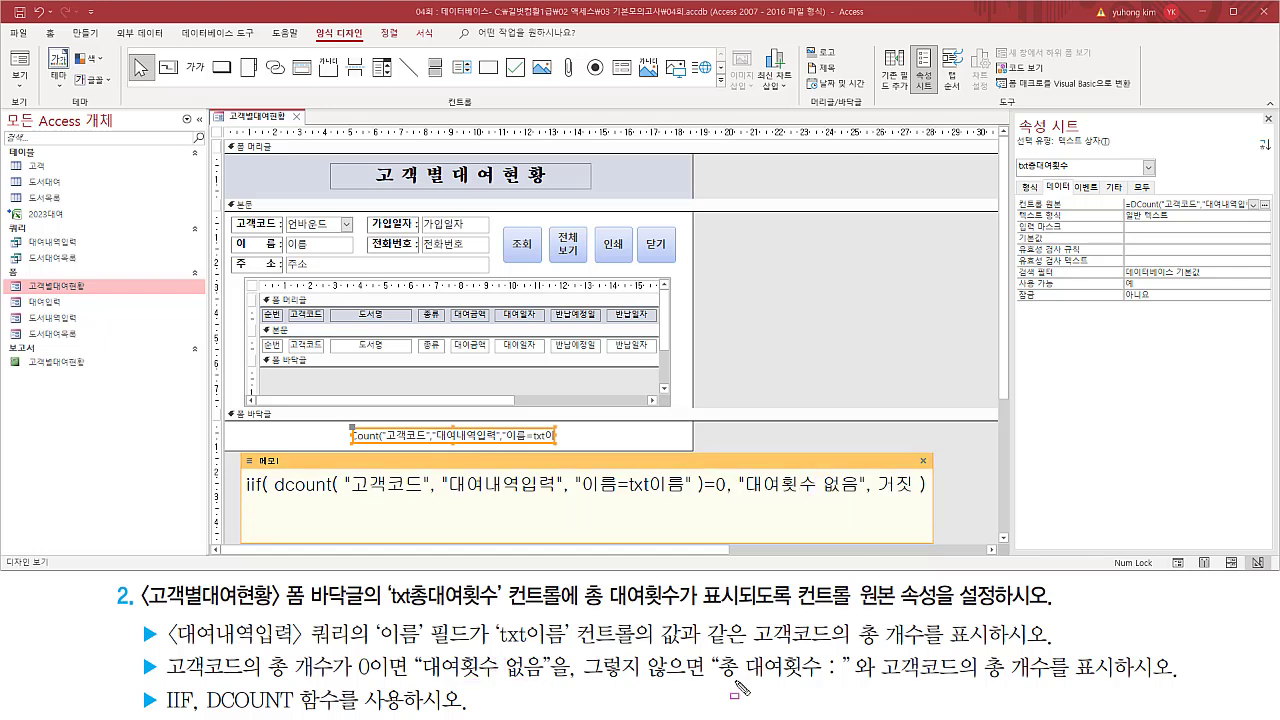
drag(713, 683, 845, 684)
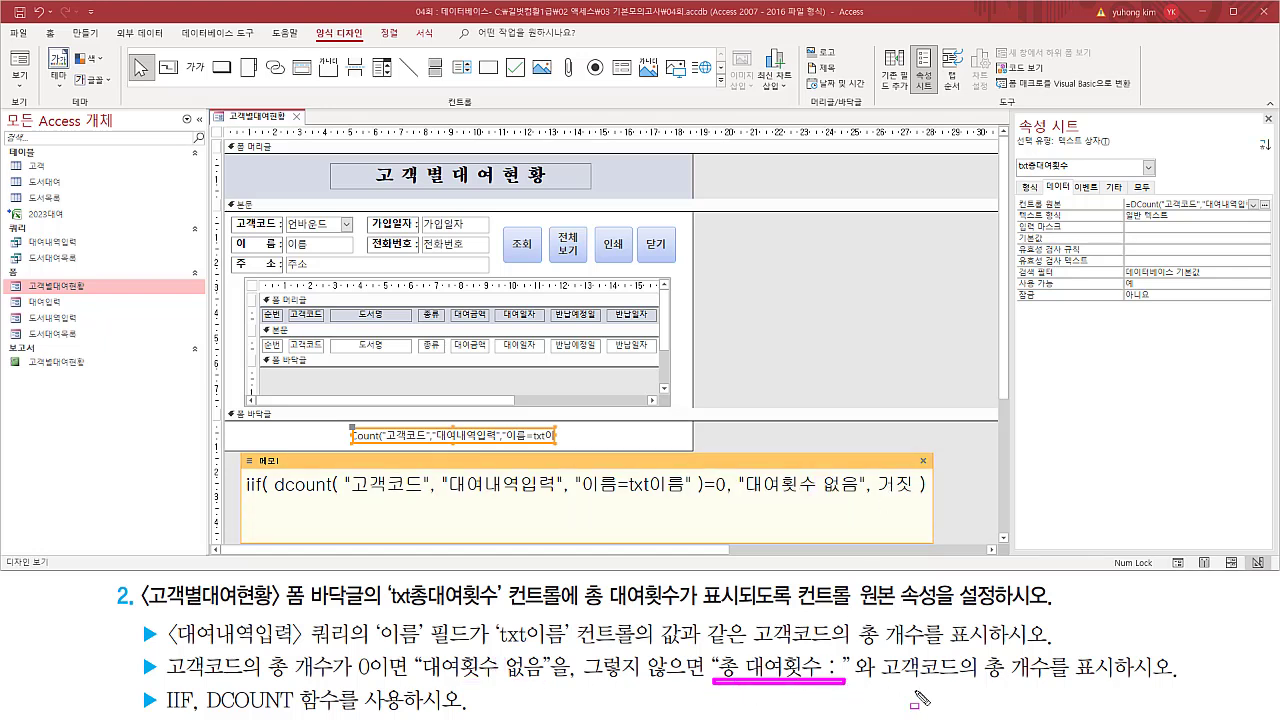
drag(982, 683, 1126, 684)
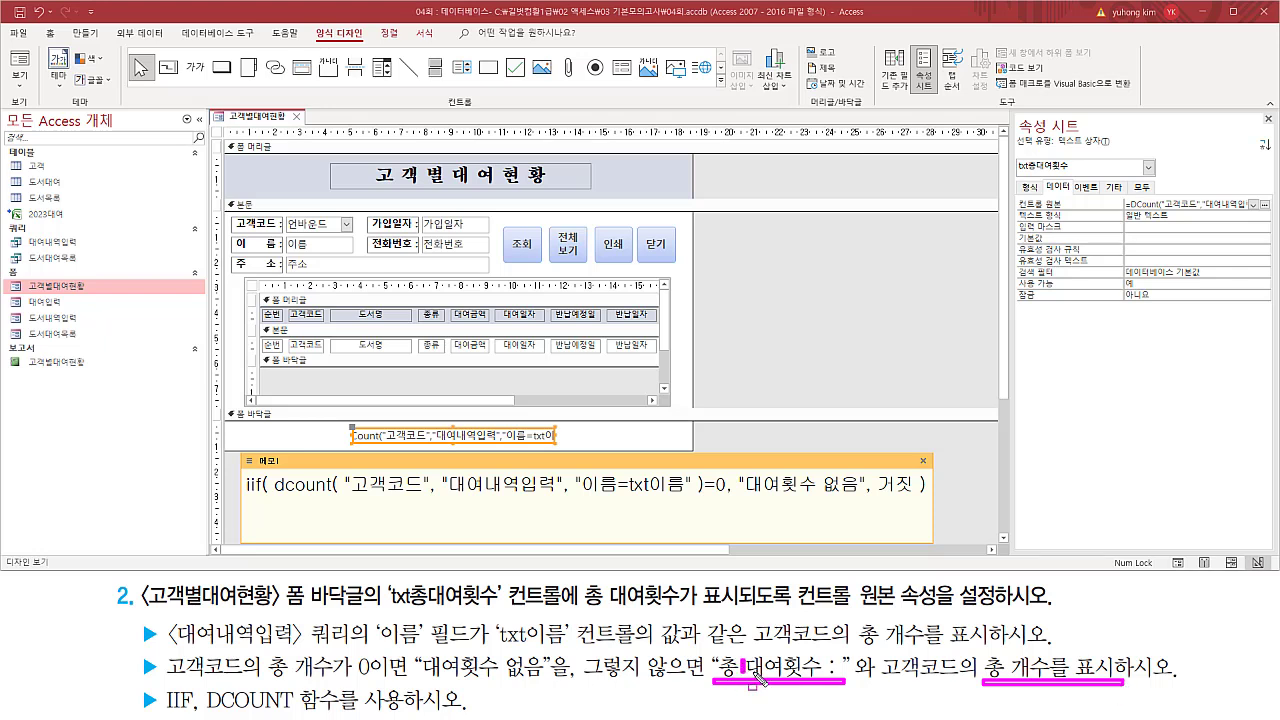
mouse_move(822, 672)
mouse_down()
mouse_move(822, 688)
mouse_move(838, 688)
mouse_up()
key(Escape)
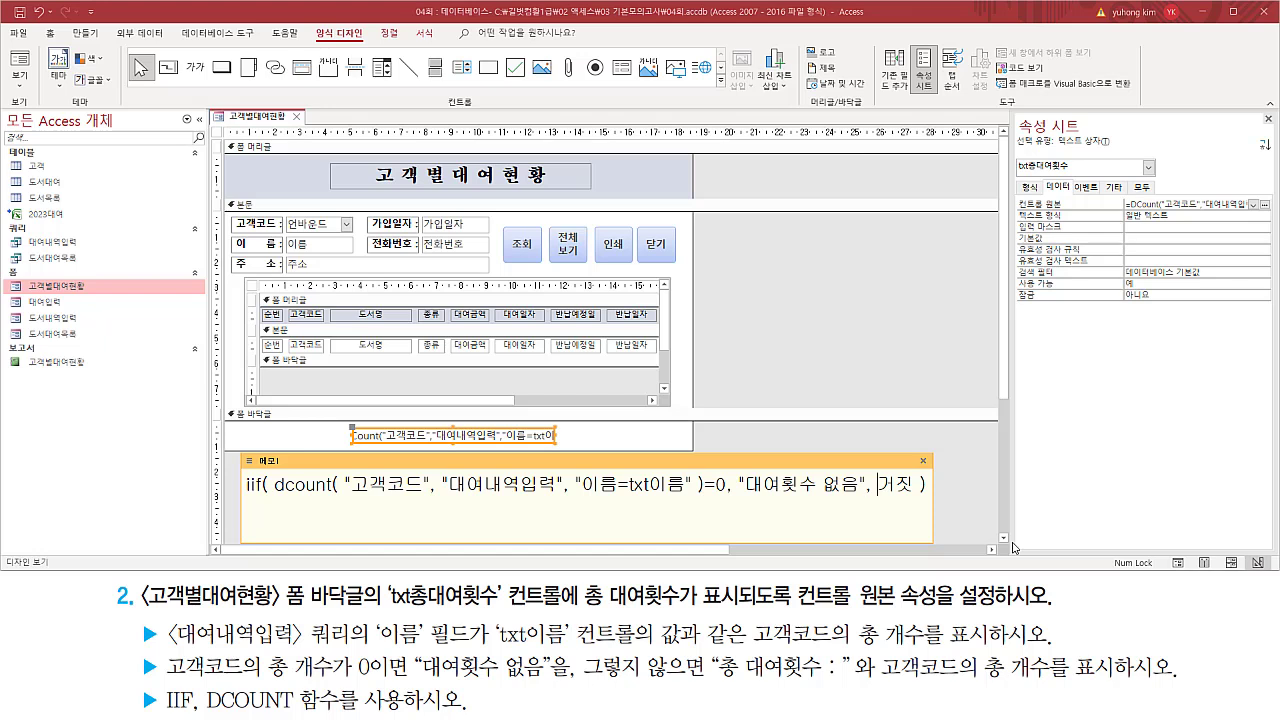
Replace the 거짓 placeholder with "총 대여횟수 : " & dcount( "고객코드", "대여내역입력", "이름=txt이름" ) and narrow the memo slightly
key(Delete)
key(Delete)
text(")
text(총 대)
text(여횟수)
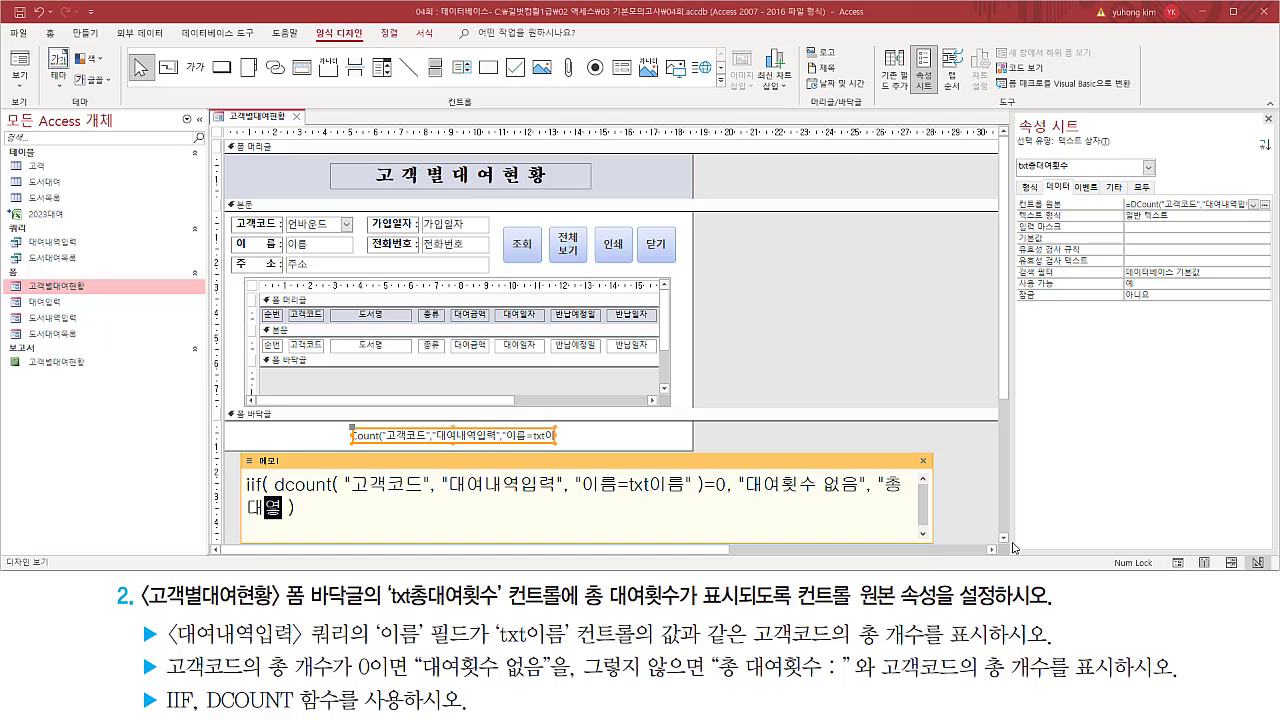
text( : " &)
key(ctrl+v)
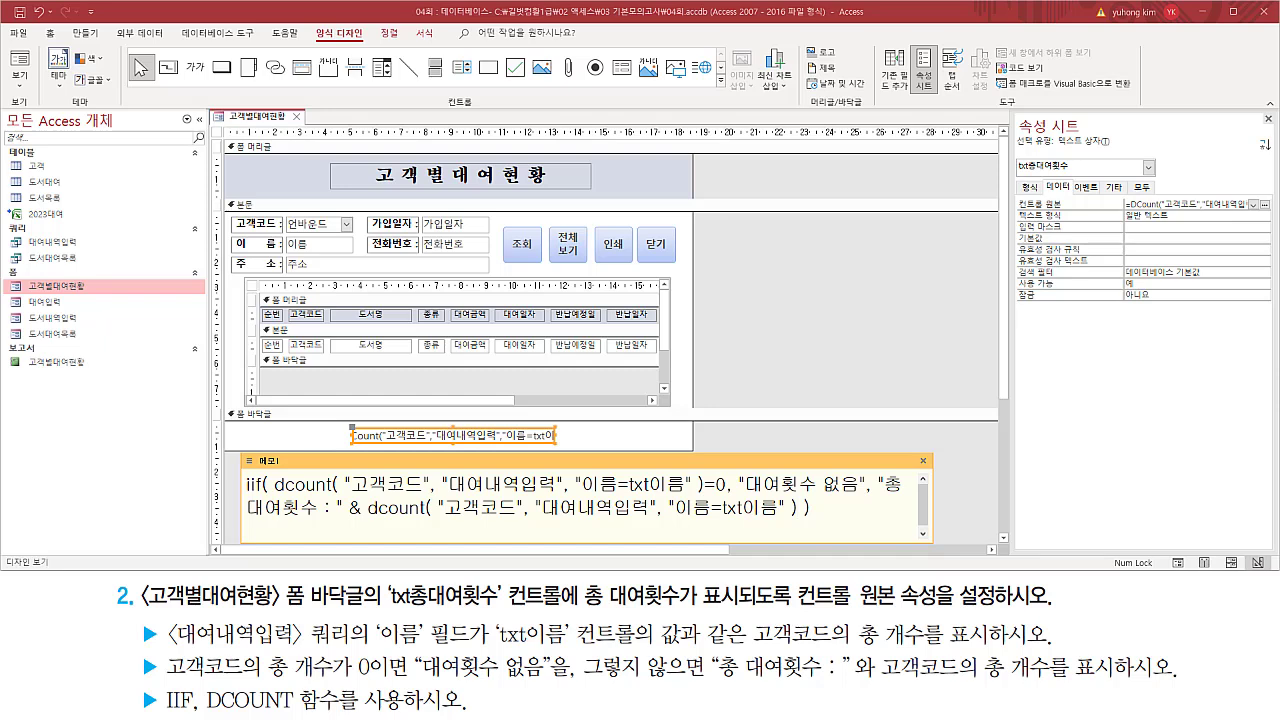
drag(932, 500, 907, 500)
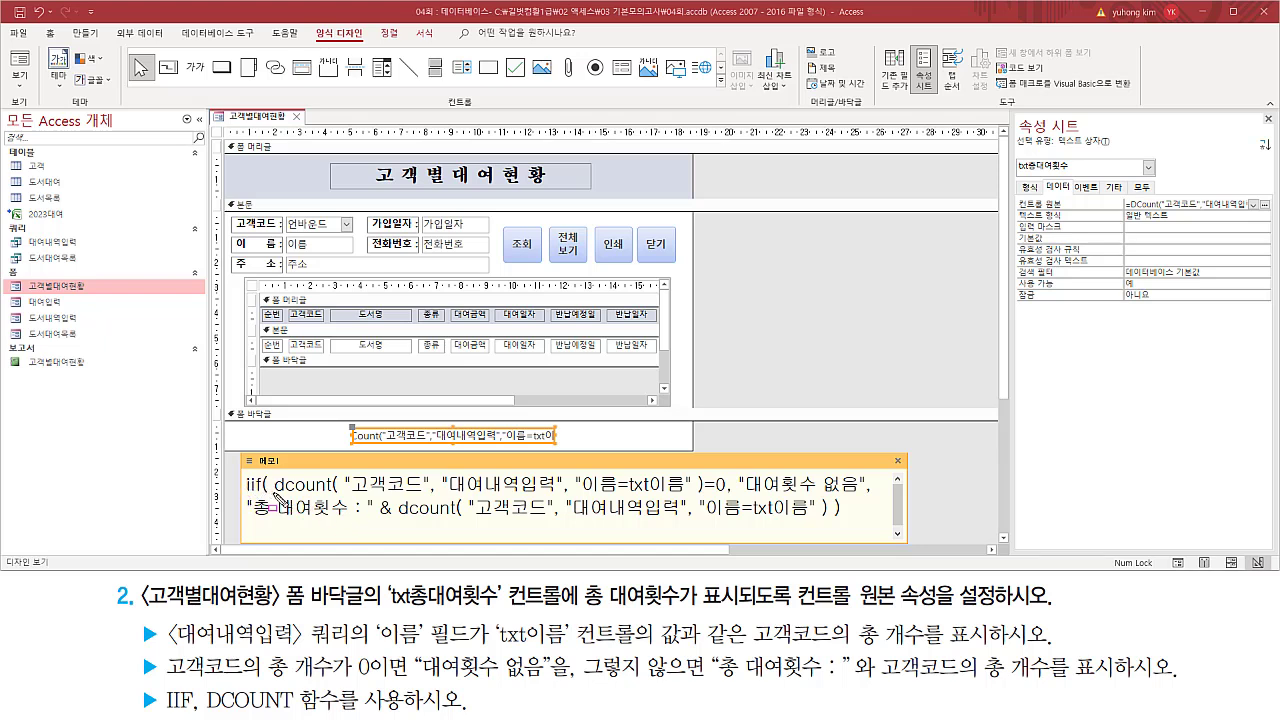
mouse_move(272, 505)
mouse_down()
mouse_move(726, 497)
mouse_move(729, 468)
mouse_up()
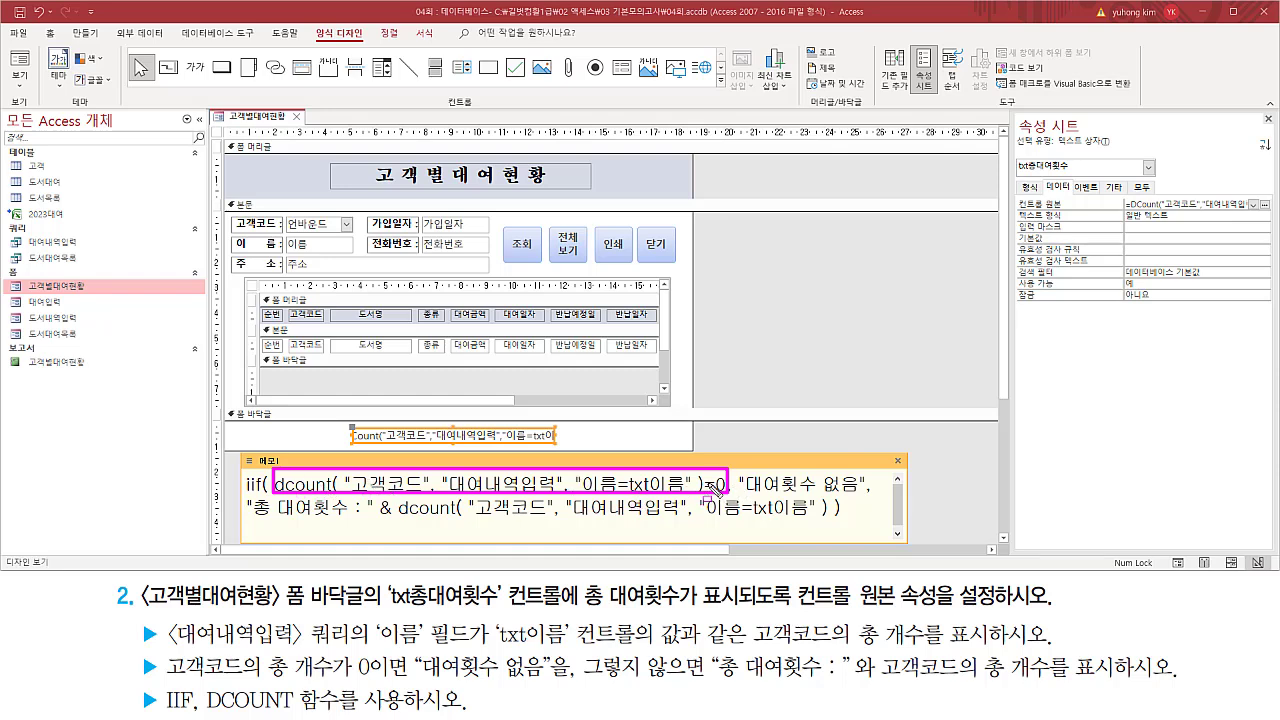
drag(703, 474, 728, 492)
drag(742, 493, 862, 493)
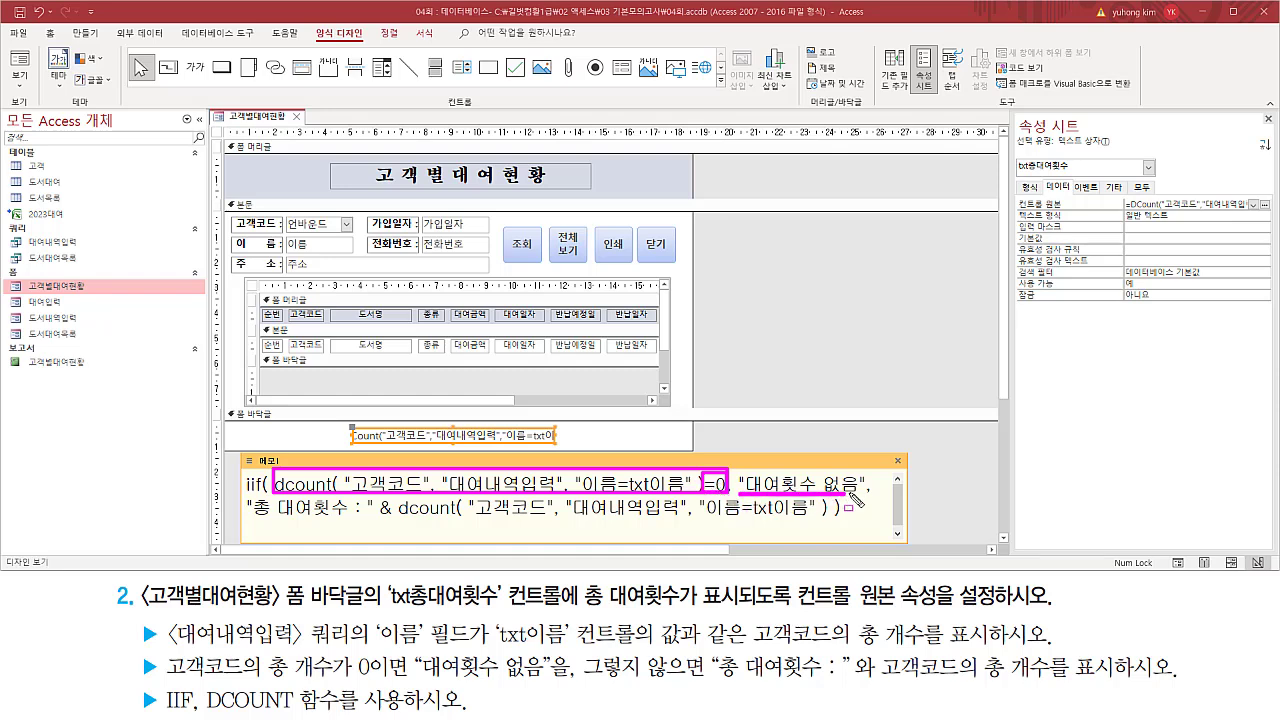
click(858, 510)
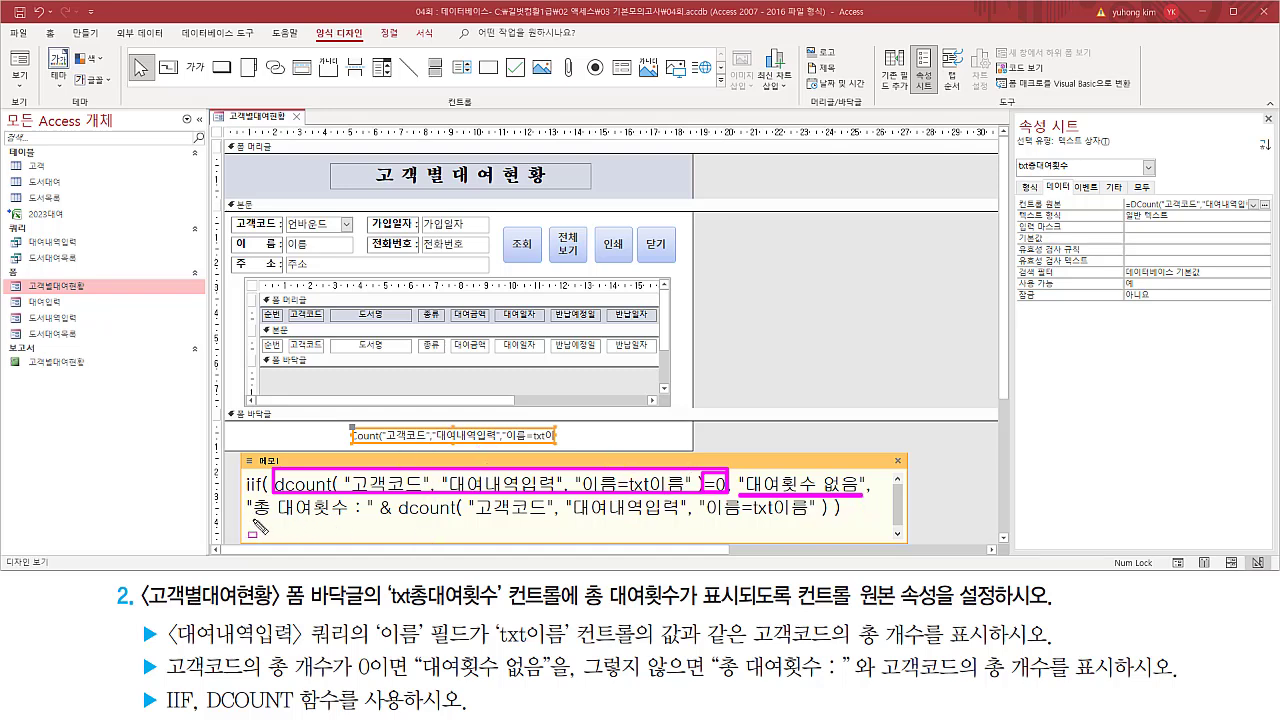
mouse_move(250, 518)
mouse_down()
mouse_move(372, 518)
mouse_move(393, 502)
mouse_move(388, 518)
mouse_move(378, 502)
mouse_move(818, 518)
mouse_up()
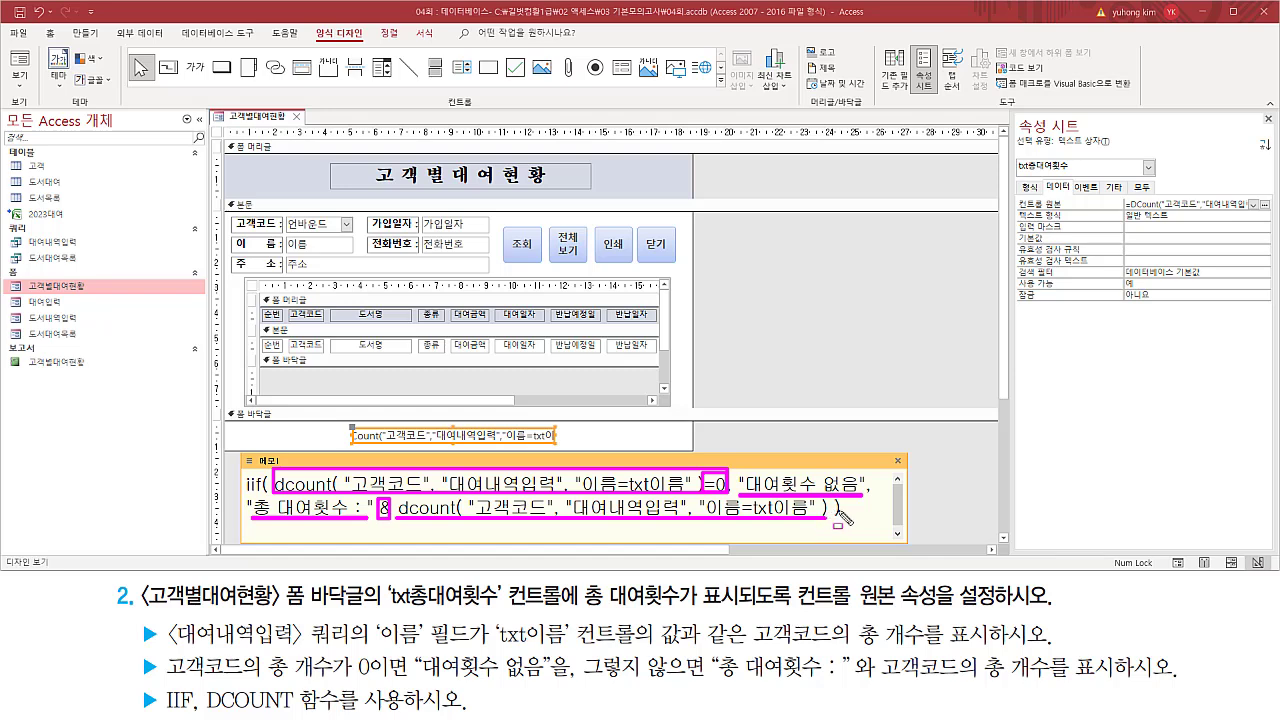
key(Escape)
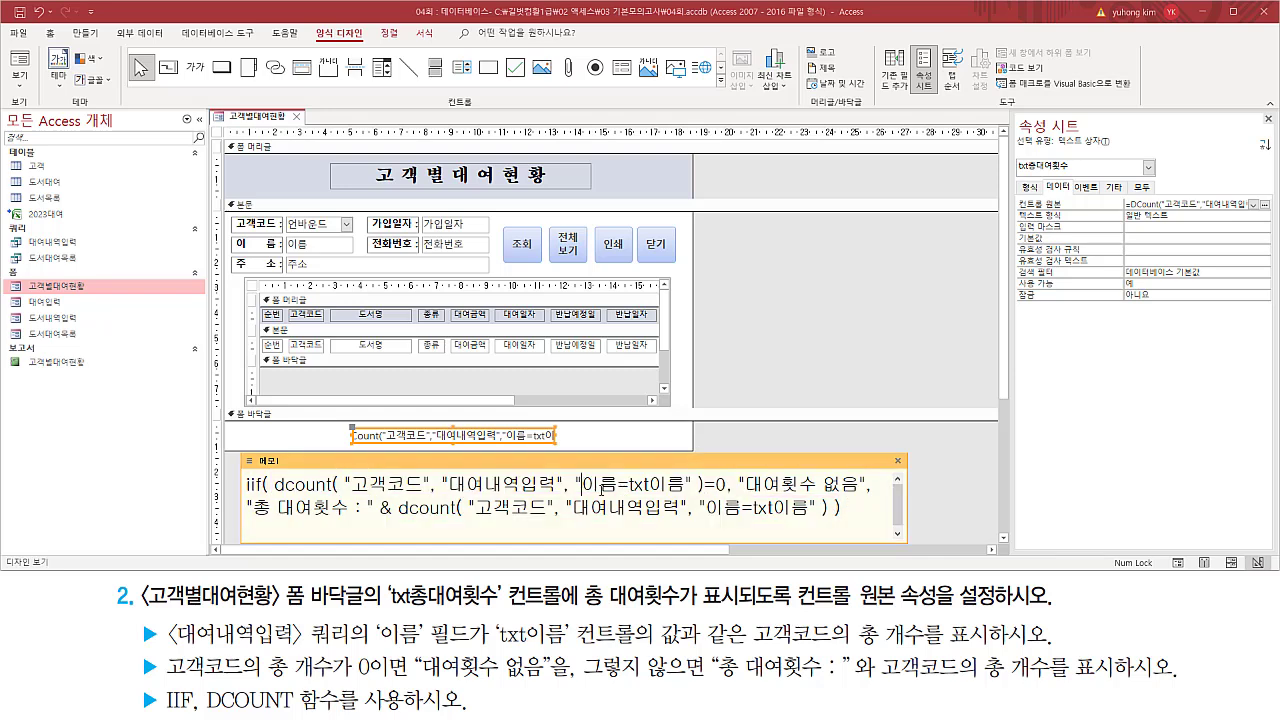
Enclose the names in the first dcount's criterion in square brackets so it reads "[이름]=[txt이름]"
drag(581, 484, 616, 484)
click(588, 485)
drag(629, 484, 687, 484)
click(617, 484)
click(588, 485)
text([이름])
click(653, 484)
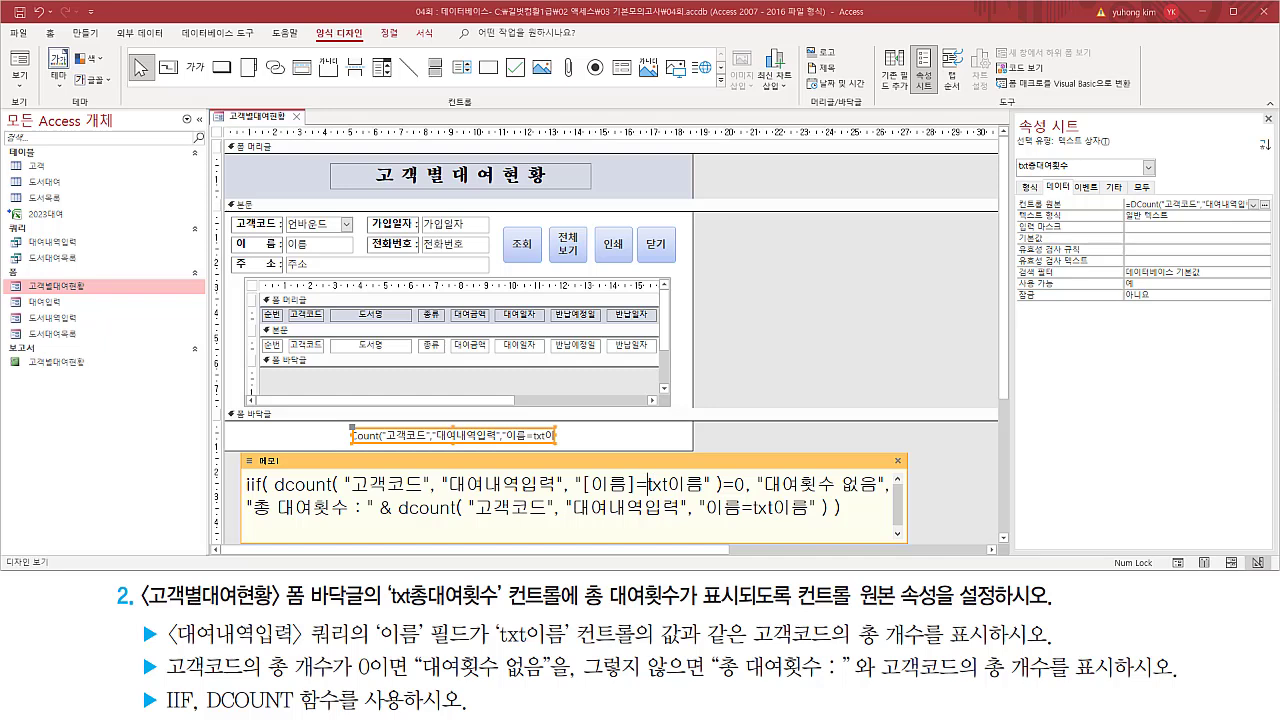
text([)
click(714, 484)
text(])
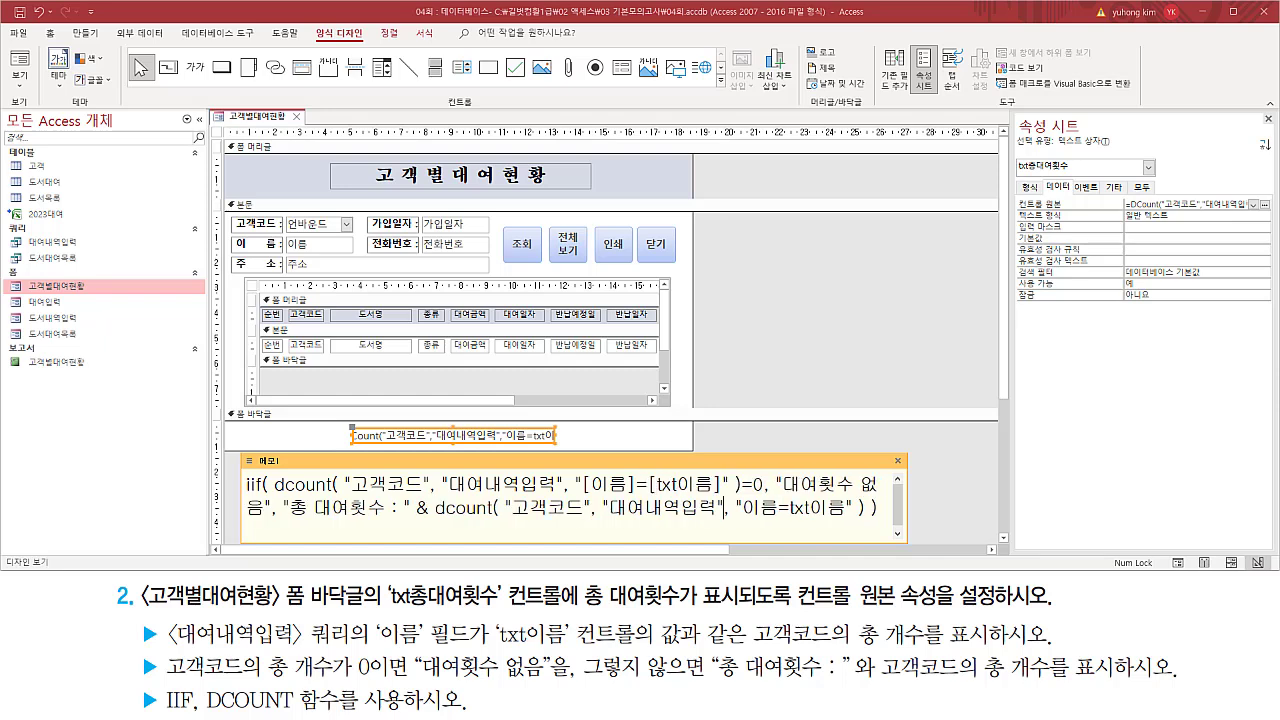
Add the same square brackets to the second dcount's criterion in the memo, making it "[이름]=[txt이름]"
click(744, 508)
text([)
click(787, 508)
text(])
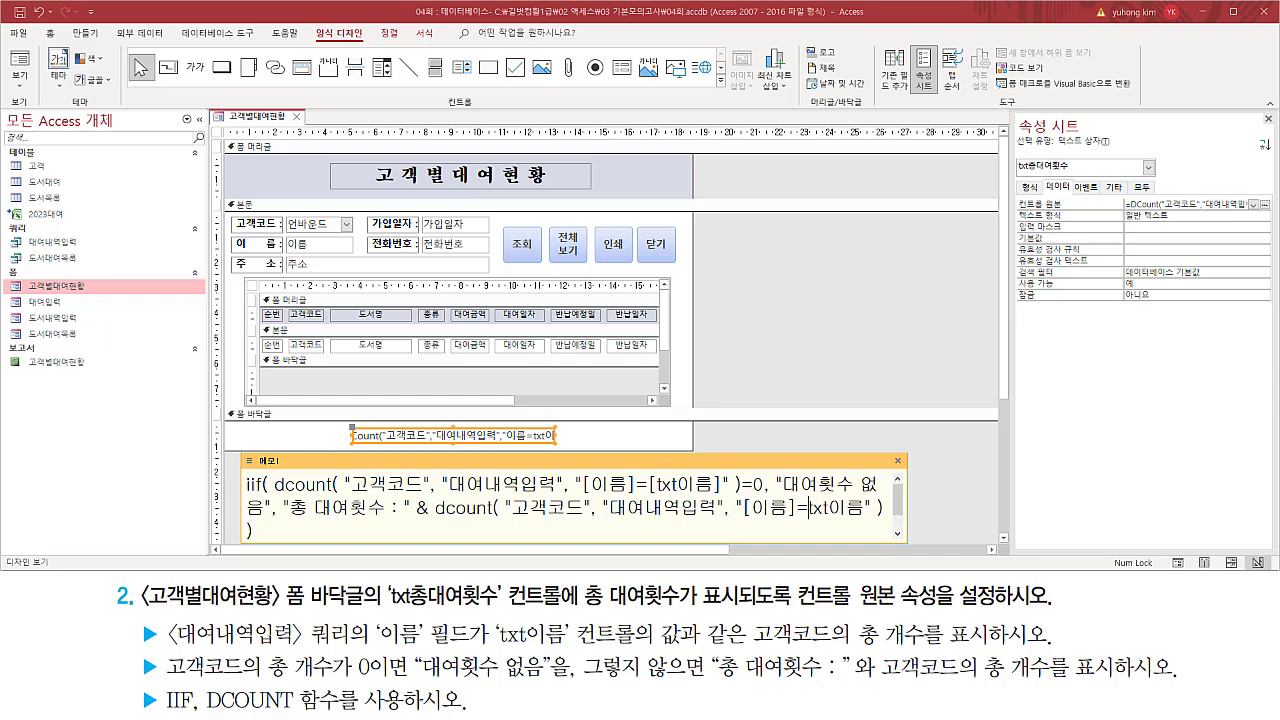
click(813, 508)
text([)
click(248, 529)
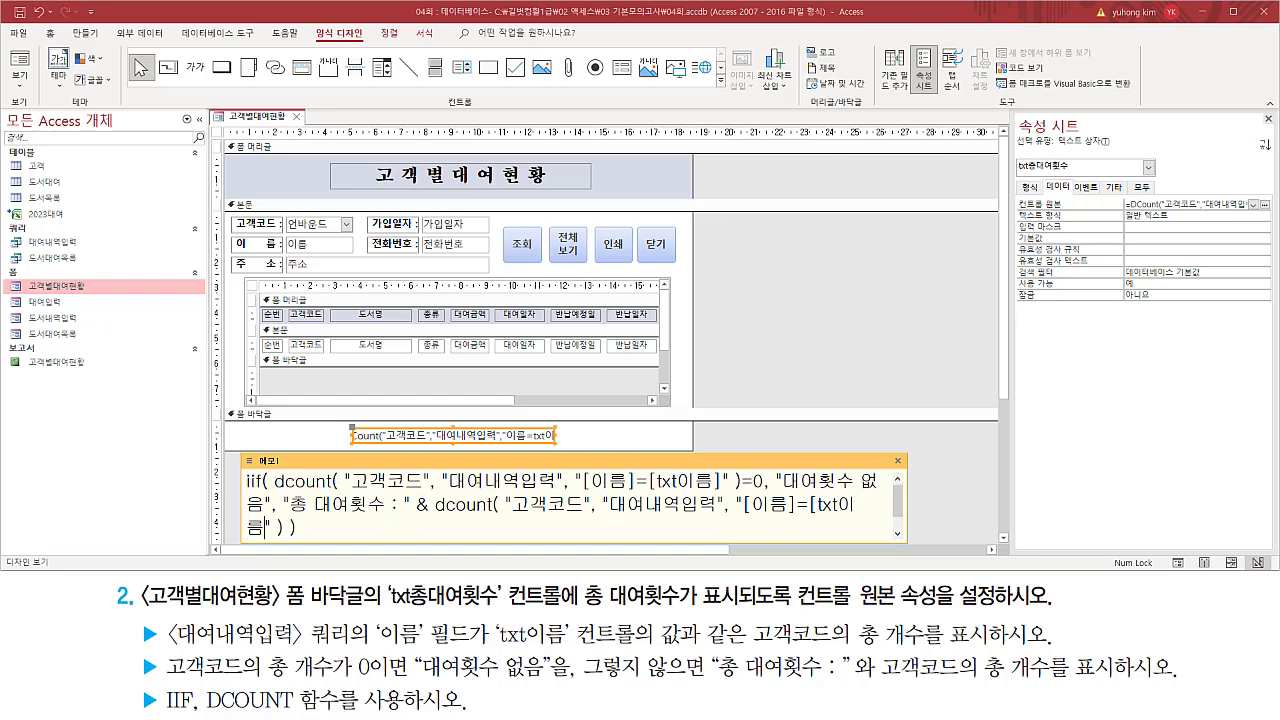
text(])
drag(968, 509, 247, 484)
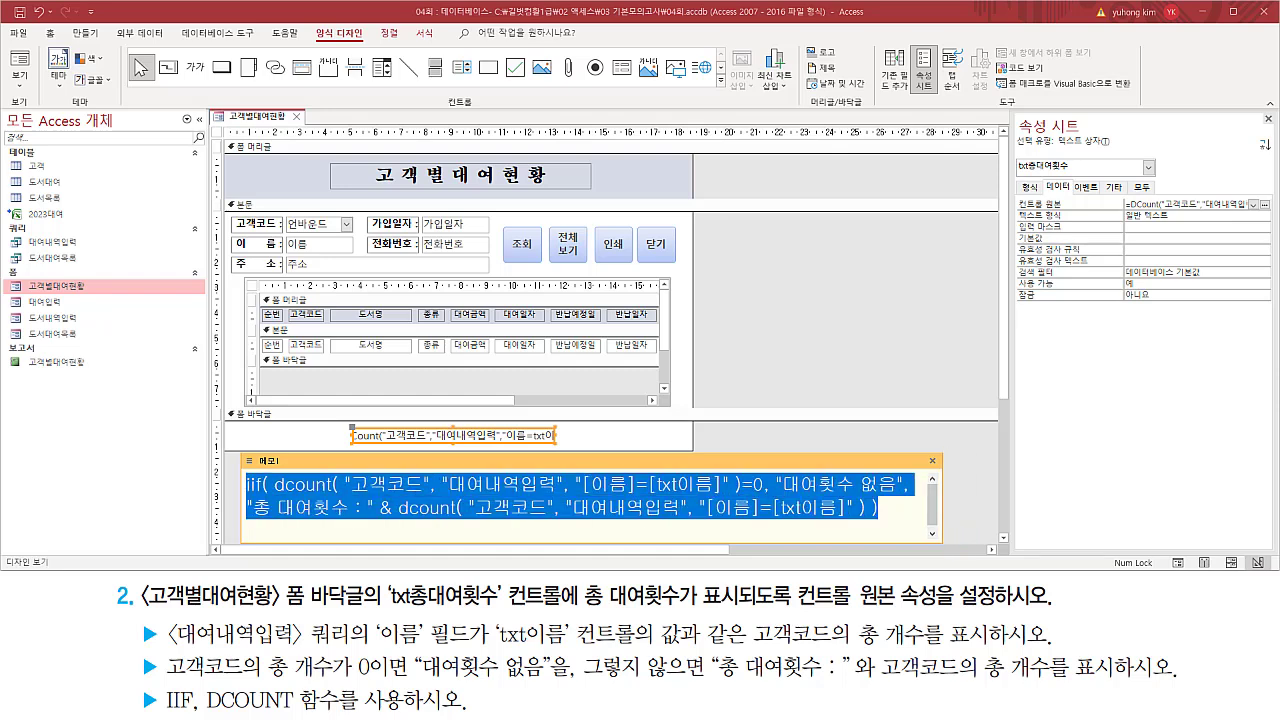
click(276, 485)
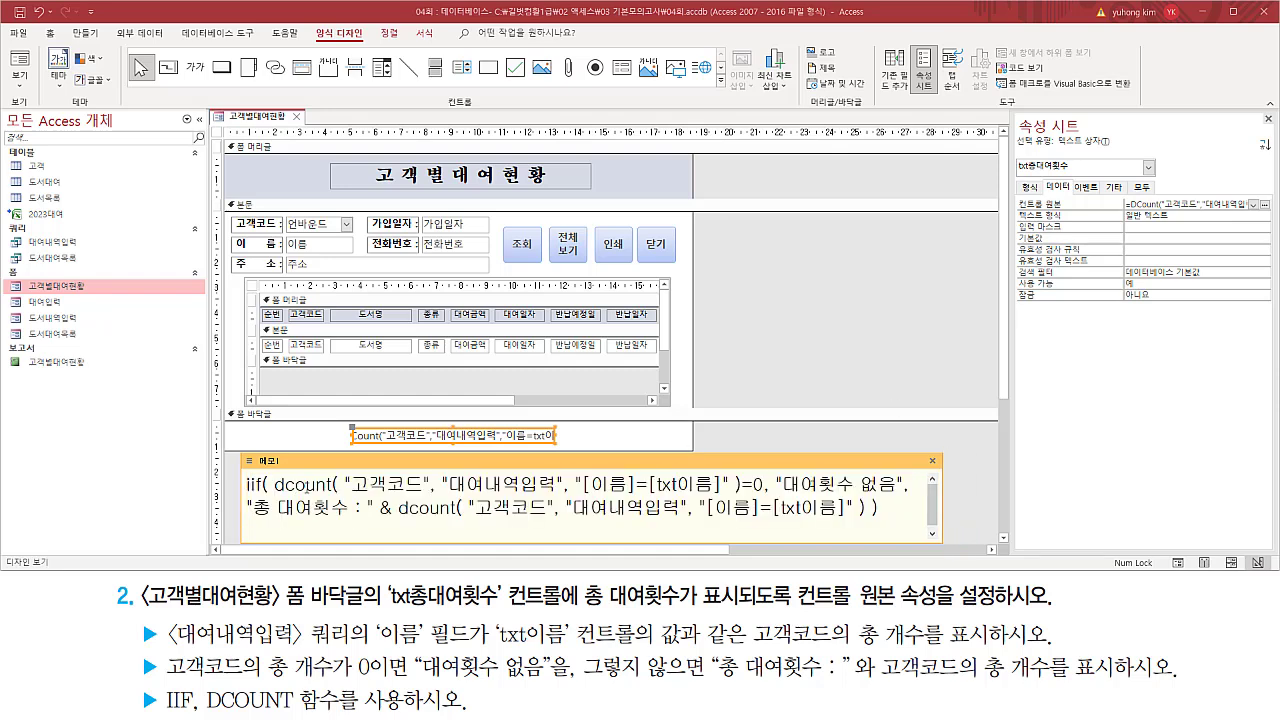
Set txt총대여횟수's control source to =IIf(DCount("고객코드","대여내역입력","[이름]=[txt이름]")=0,"대여횟수 없음","총 대여횟수 : " & DCount("고객코드","대여내역입력","[이름]=[txt이름]"))
click(1131, 204)
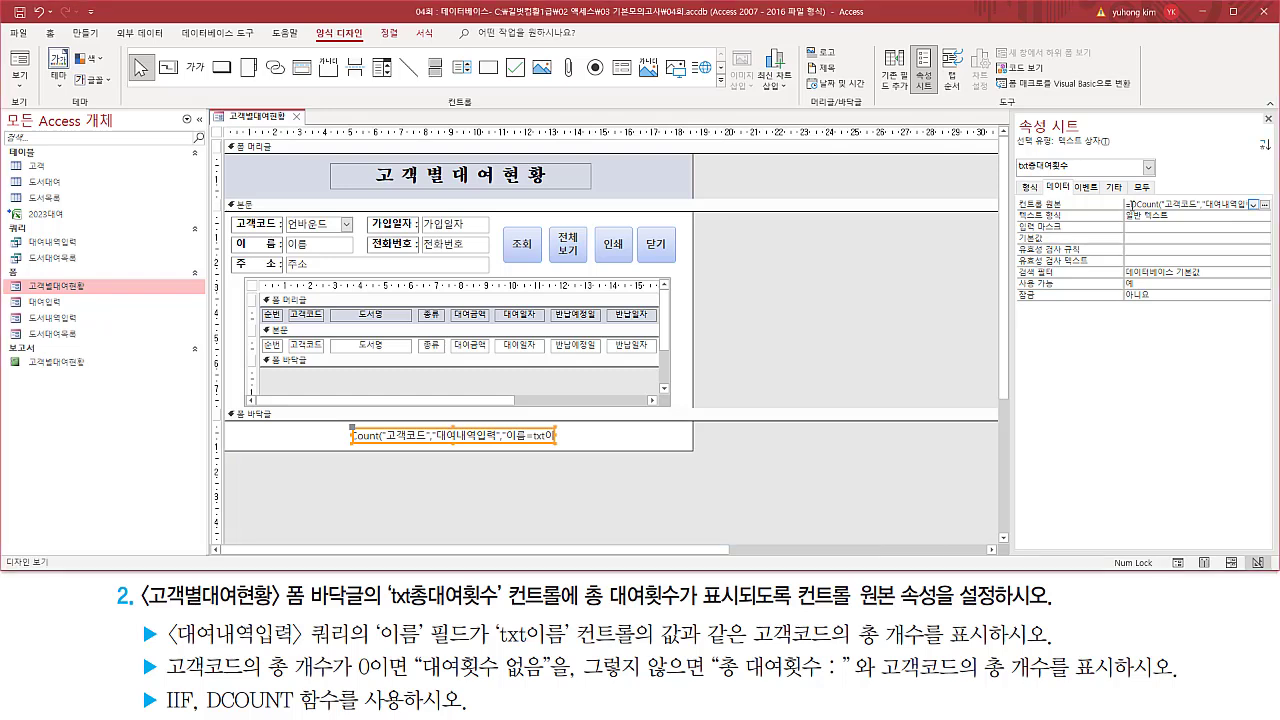
key(shift+End)
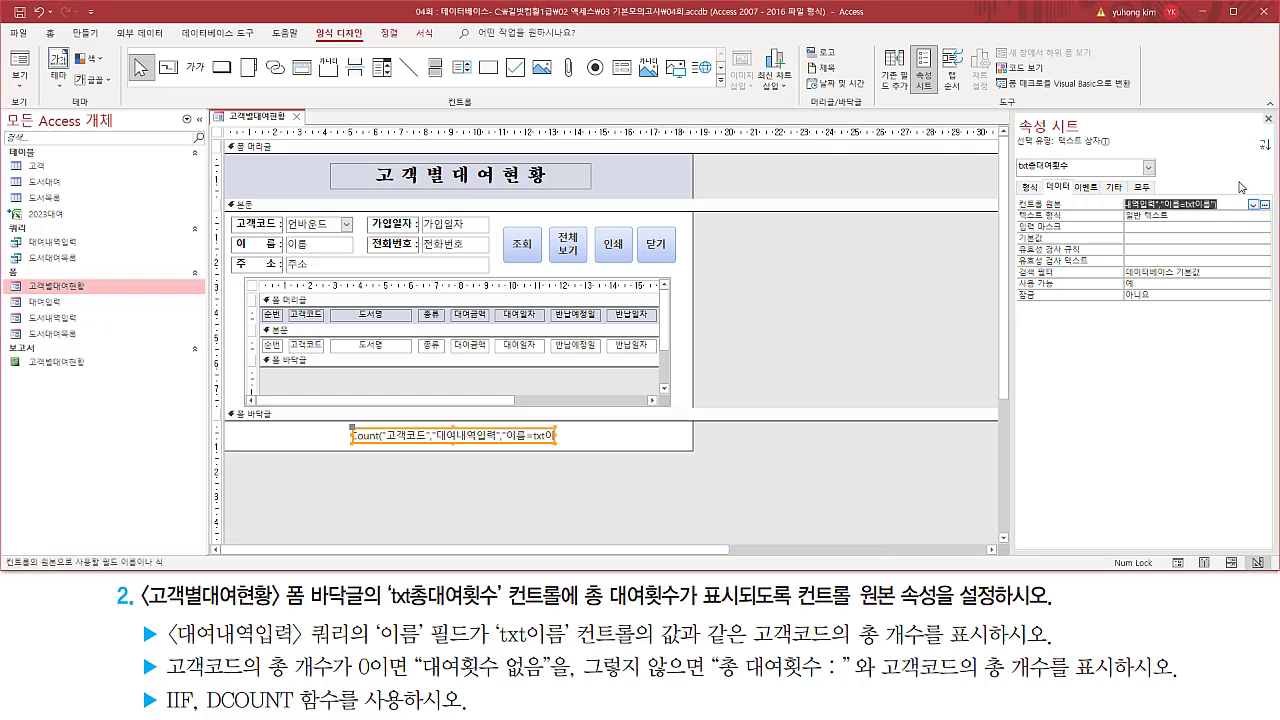
key(Delete)
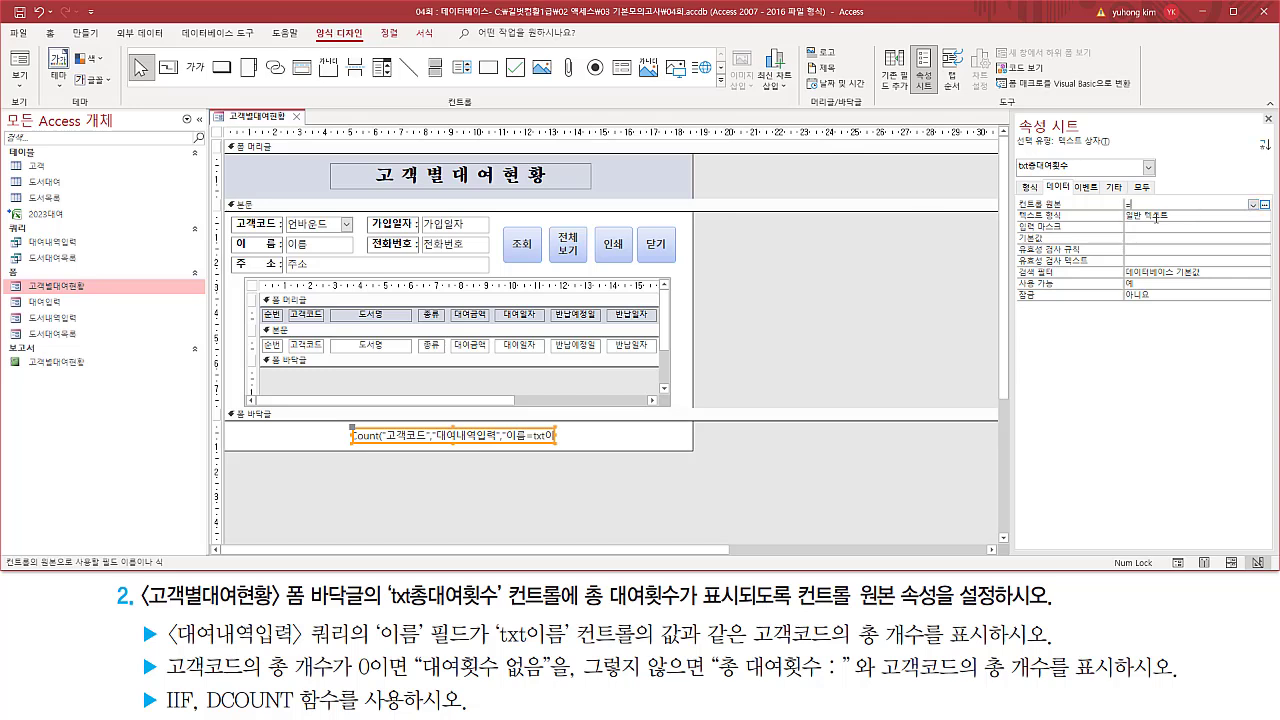
text(IIf(DCount("고객코드", "대여내역입력", "[이름]=[txt이름]")=0, "대여횟수 없음", "총 대여횟수 : " & DCount("고객코드", "대여내역입력", "[이름]=[txt이름]" ) ))
key(Home)
Display the 고객별대여현황 form in Form View and check the total rental count text in its footer
right_click(262, 119)
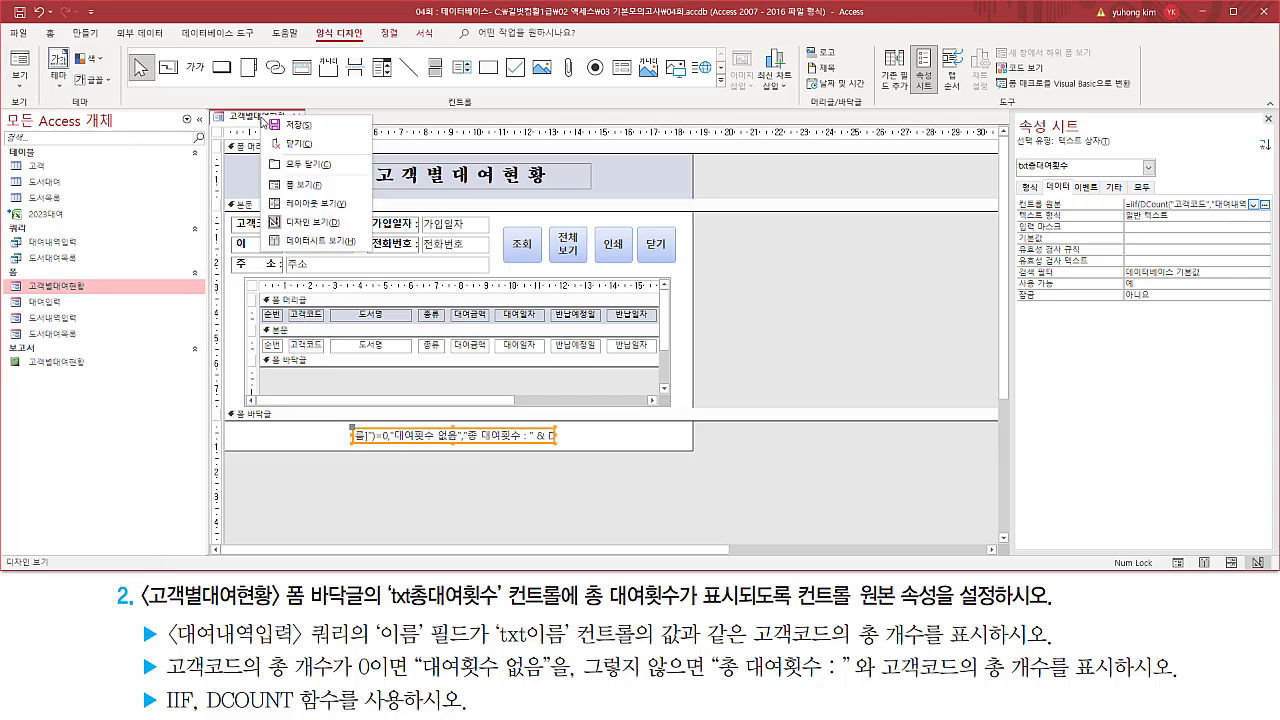
click(312, 190)
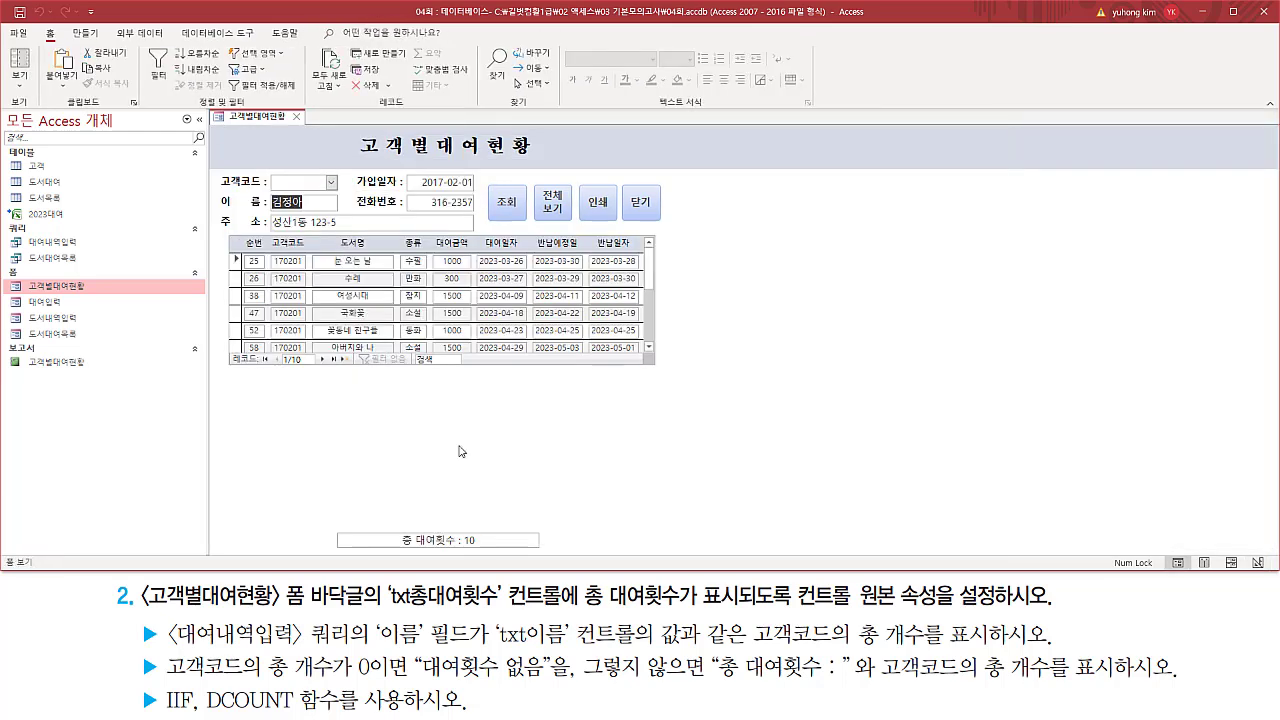
drag(395, 548, 480, 549)
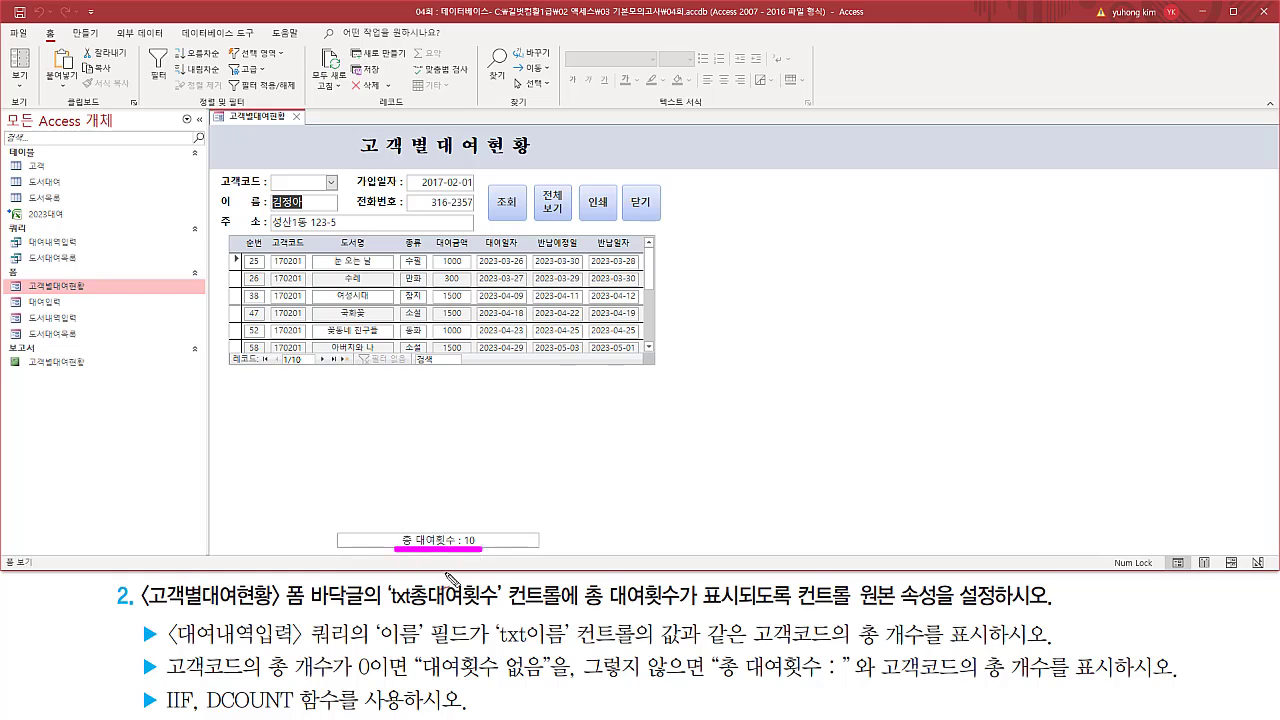
mouse_move(410, 532)
mouse_down()
mouse_move(419, 523)
mouse_move(457, 544)
mouse_move(463, 524)
mouse_move(478, 525)
mouse_up()
key(Escape)
Page through the customer records up to the blank new record, checking the footer's rental count text for each
click(327, 202)
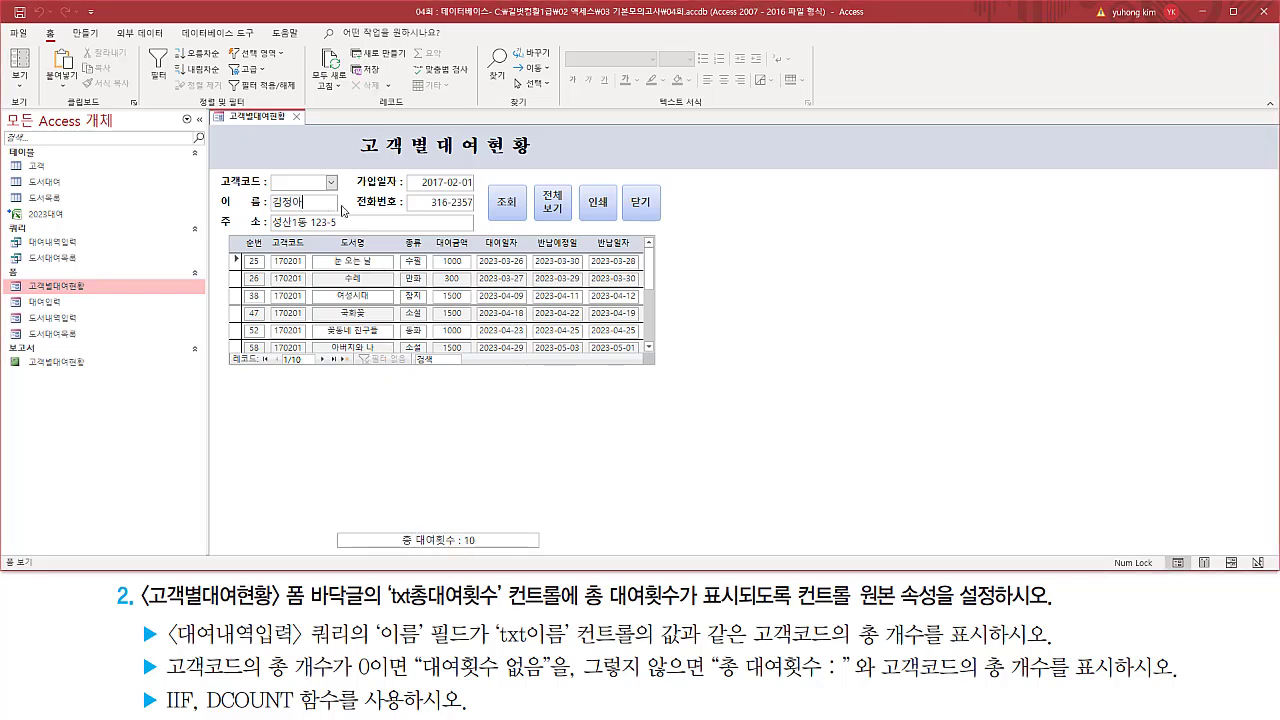
scroll(341, 211, down, 1)
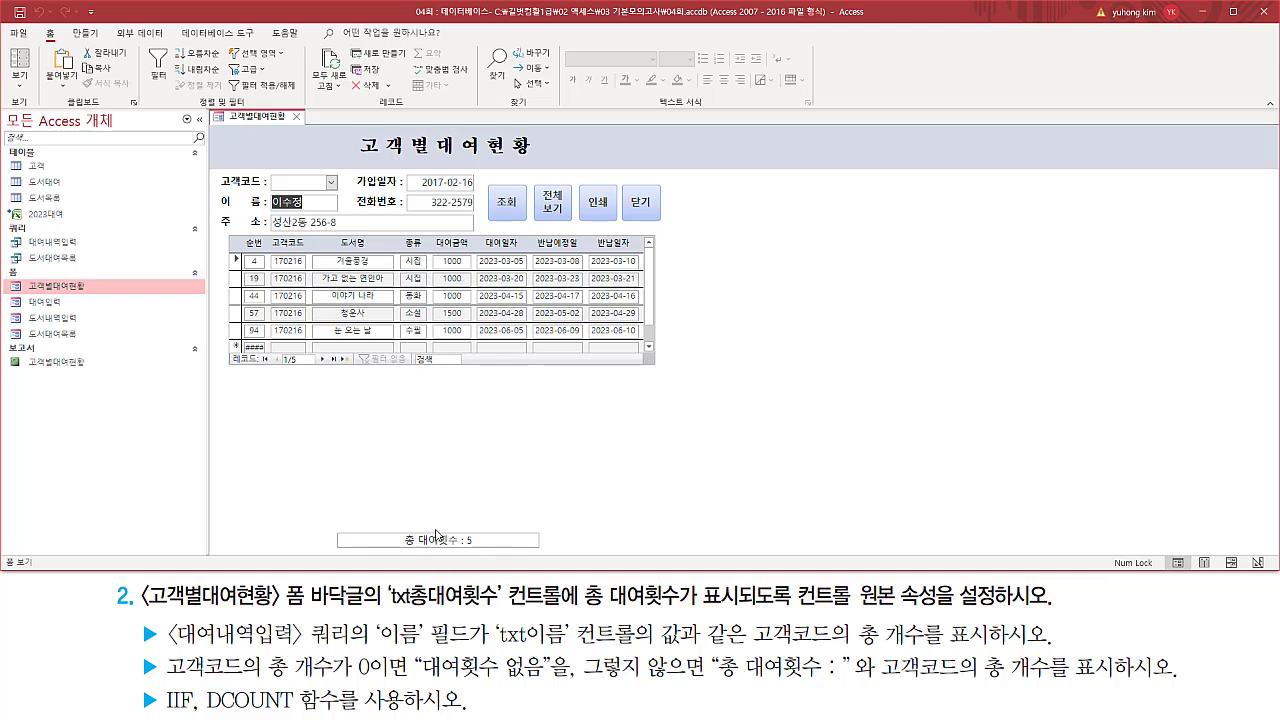
scroll(495, 520, down, 1)
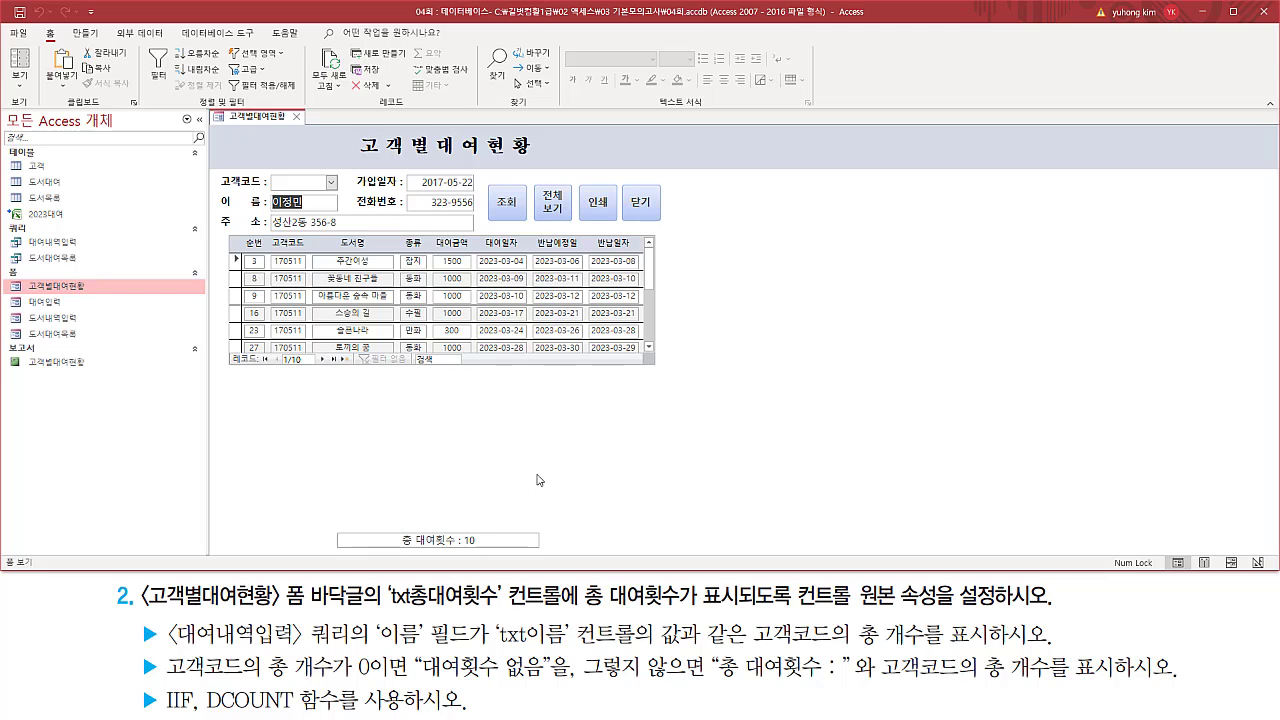
scroll(547, 480, down, 1)
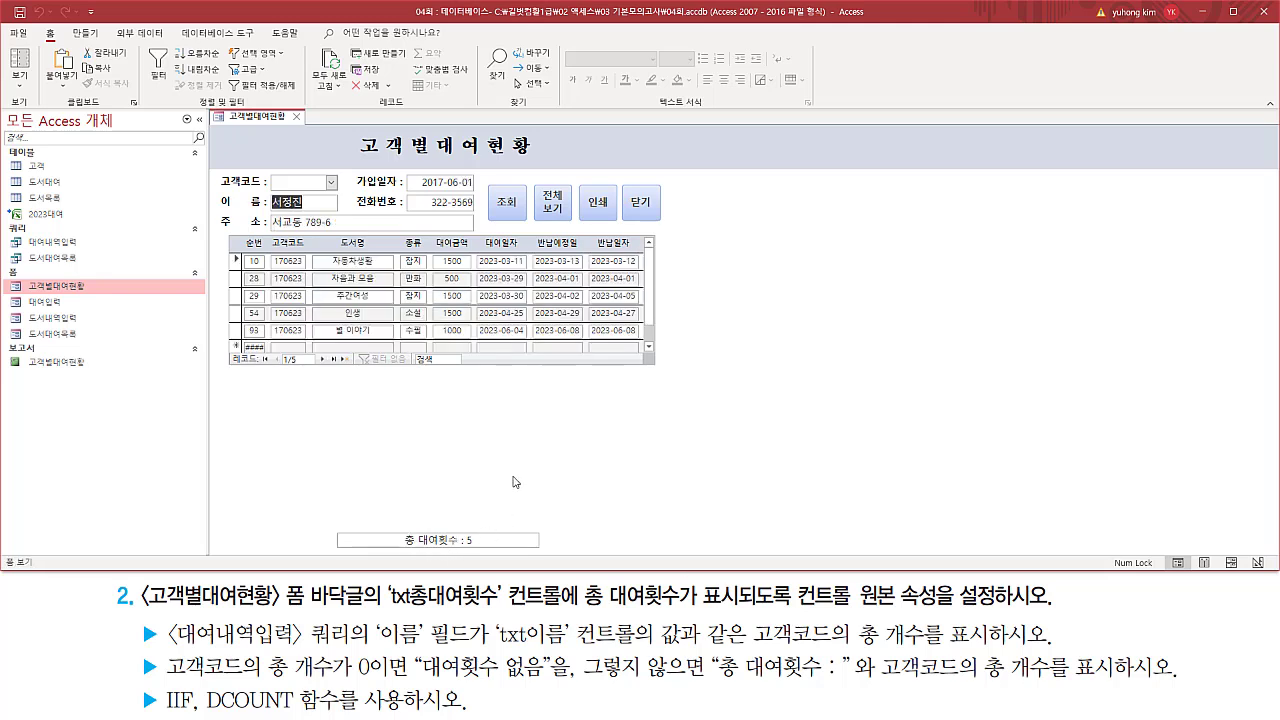
scroll(515, 480, down, 1)
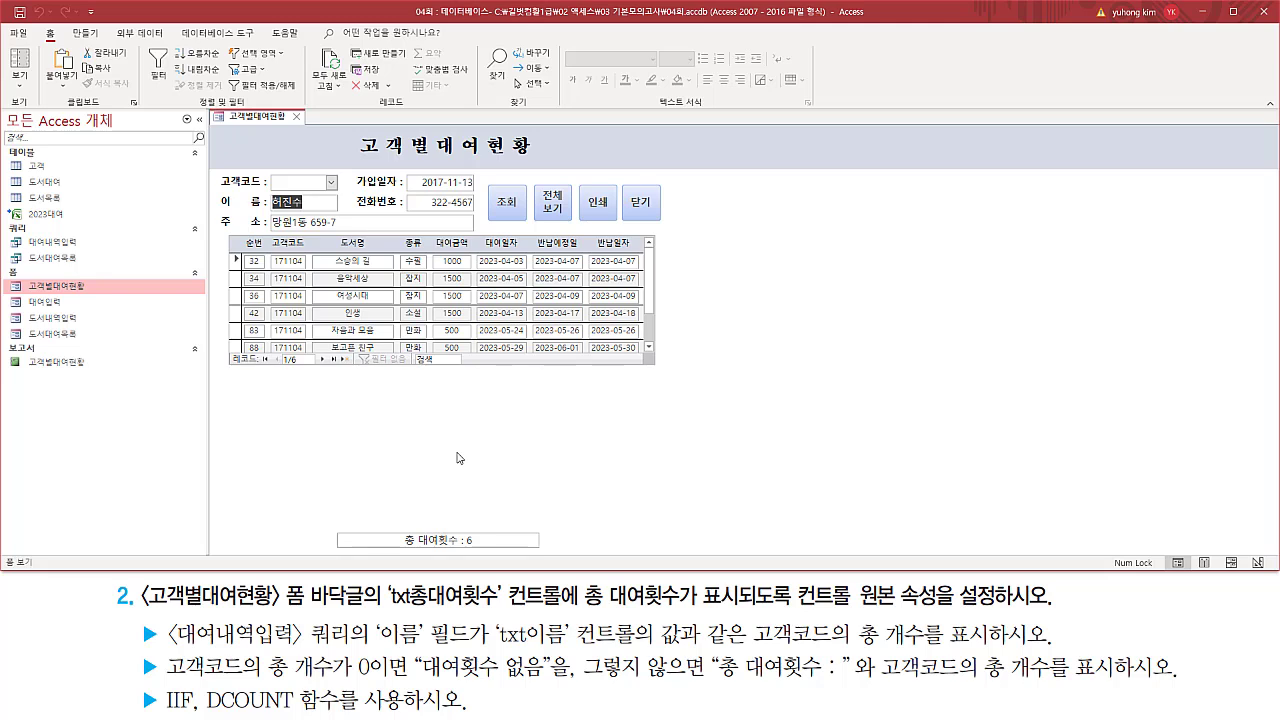
scroll(457, 458, down, 3)
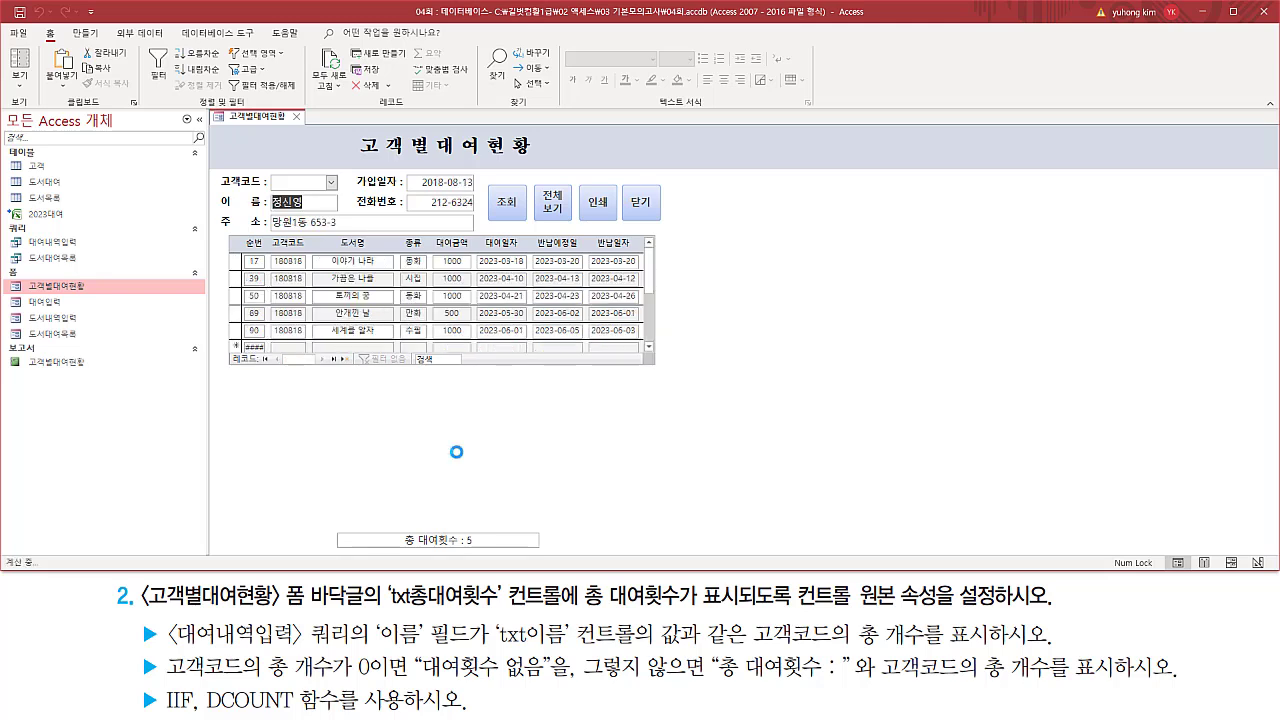
scroll(457, 458, down, 3)
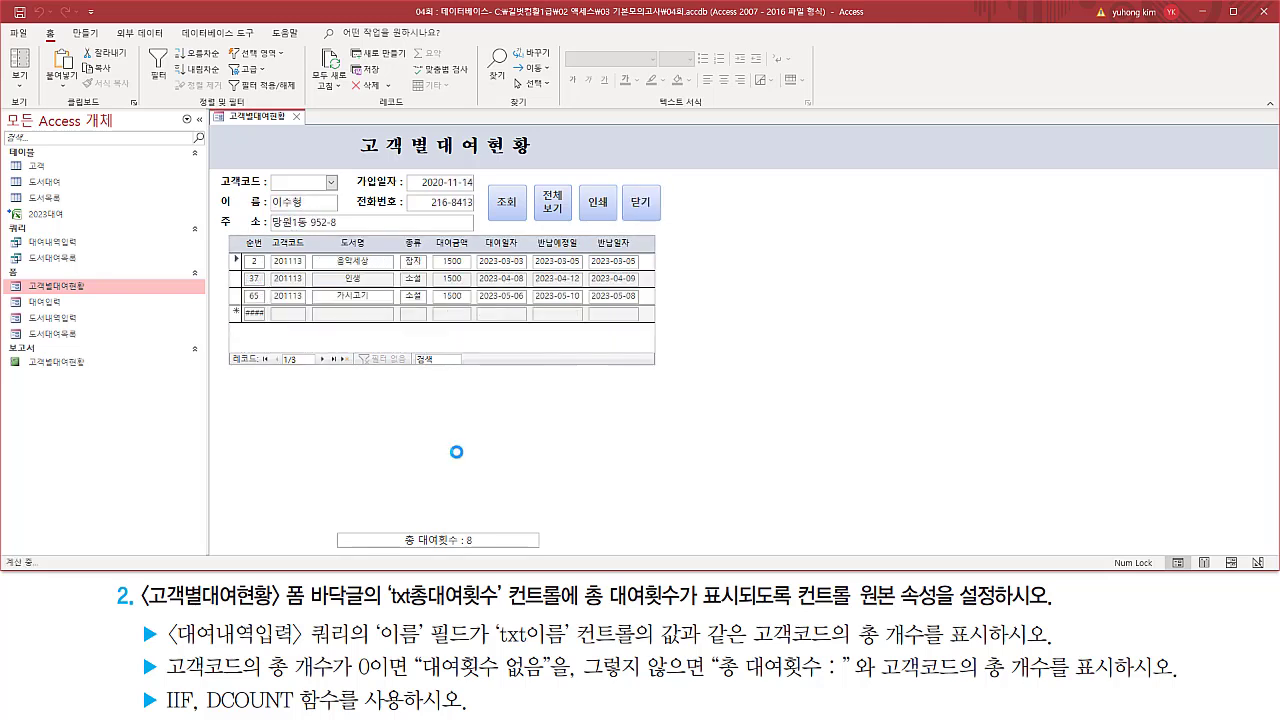
scroll(457, 458, up, 1)
scroll(457, 458, down, 1)
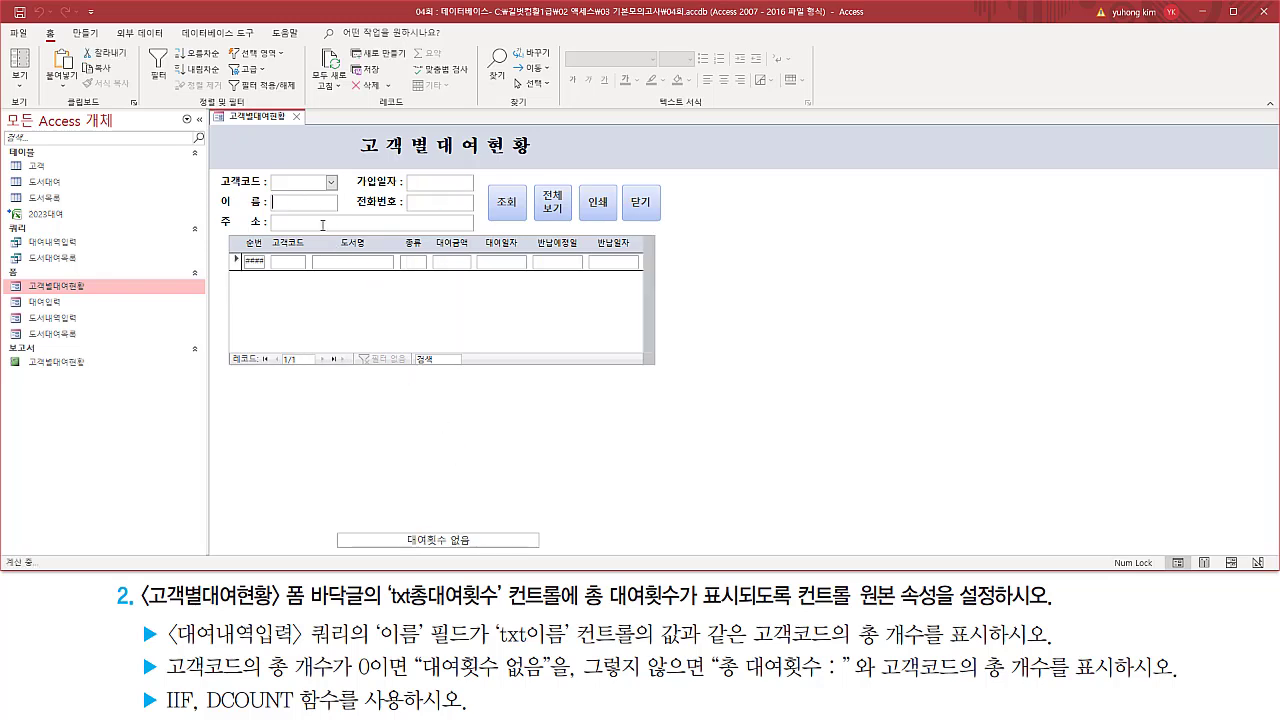
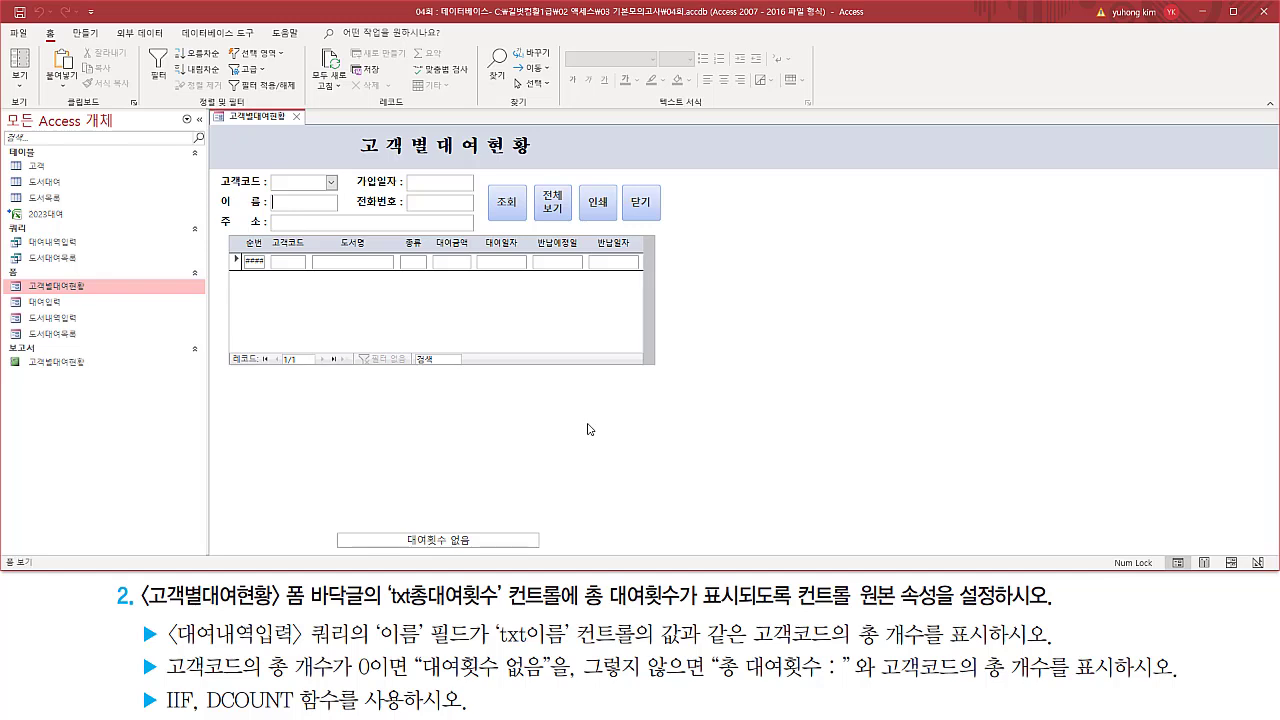
Close the 고객별대여현황 form and save its design changes
click(297, 117)
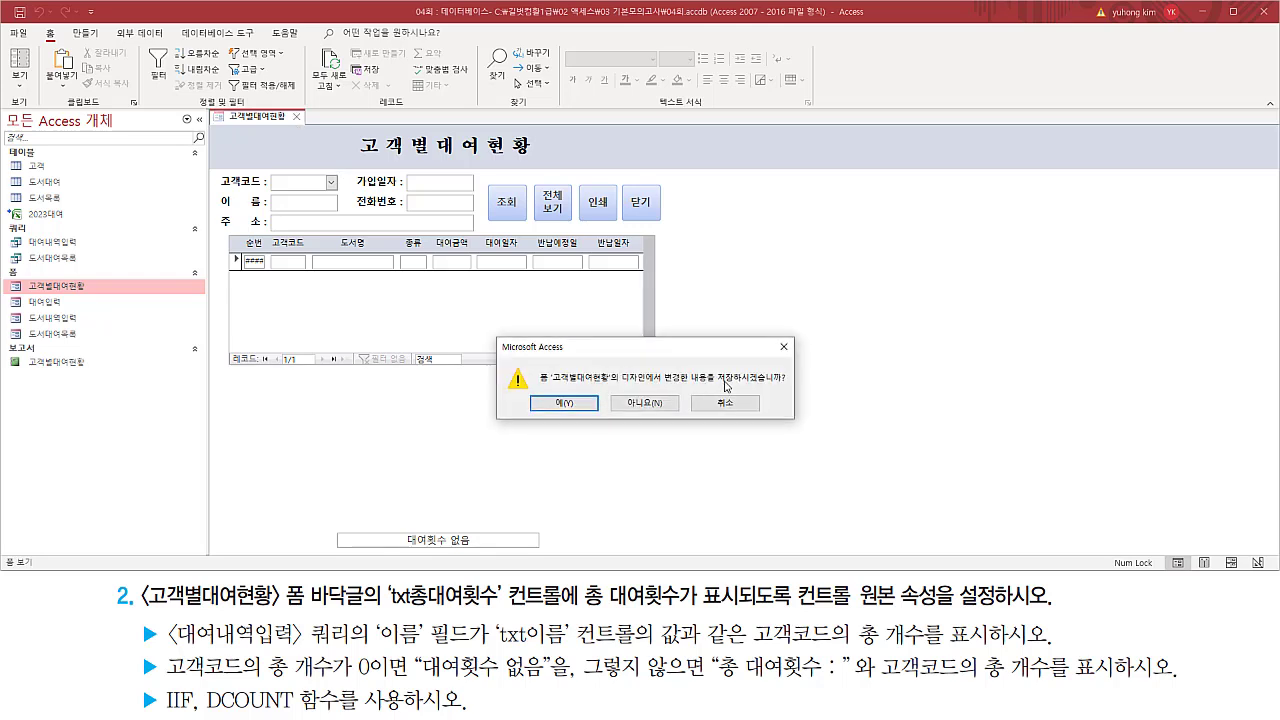
drag(714, 381, 788, 381)
mouse_move(546, 400)
mouse_down()
mouse_move(600, 420)
mouse_move(545, 405)
mouse_up()
key(Escape)
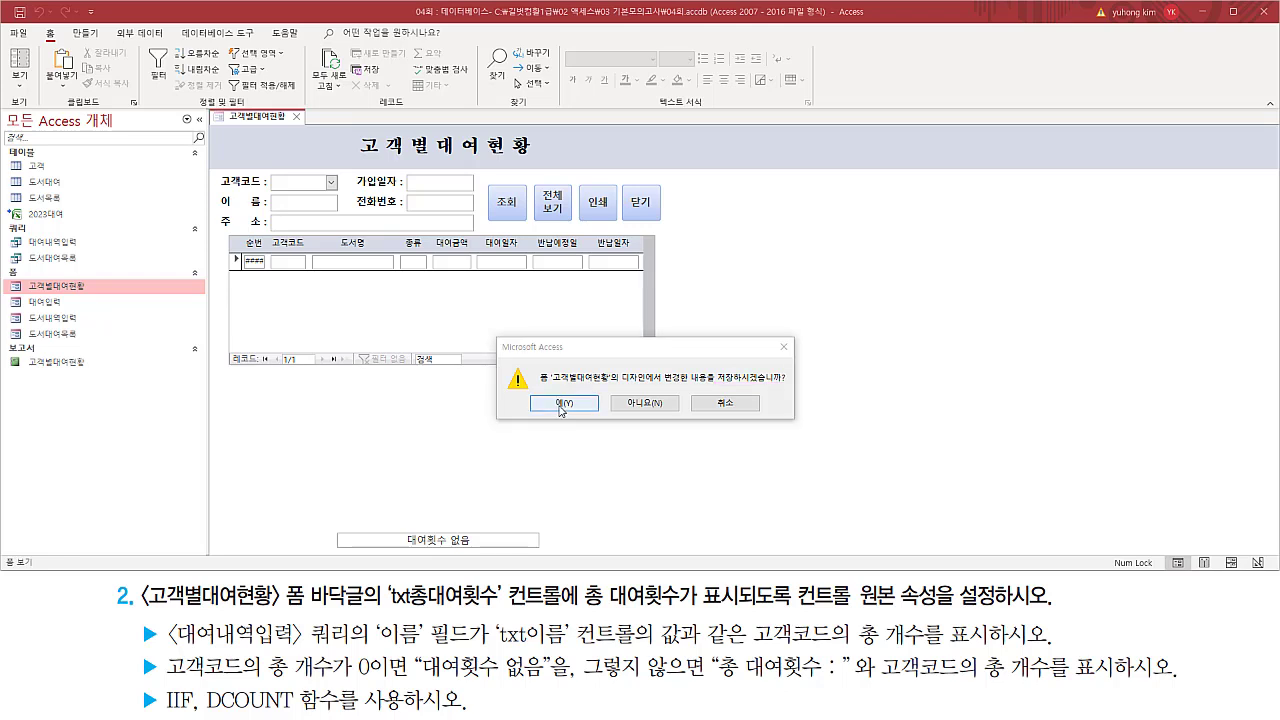
click(563, 405)
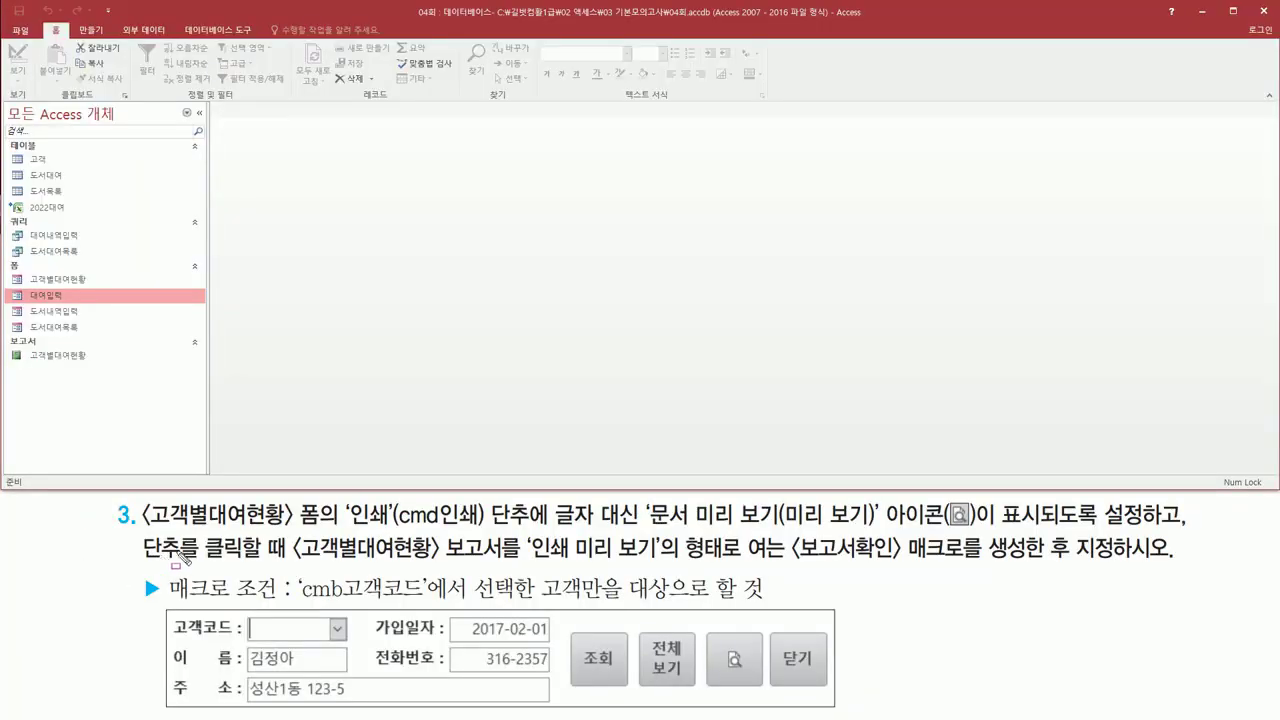
Open the 고객별대여현황 form to start the exercise on its 인쇄 button
mouse_move(142, 532)
mouse_down()
mouse_move(325, 532)
mouse_move(345, 504)
mouse_move(322, 507)
mouse_up()
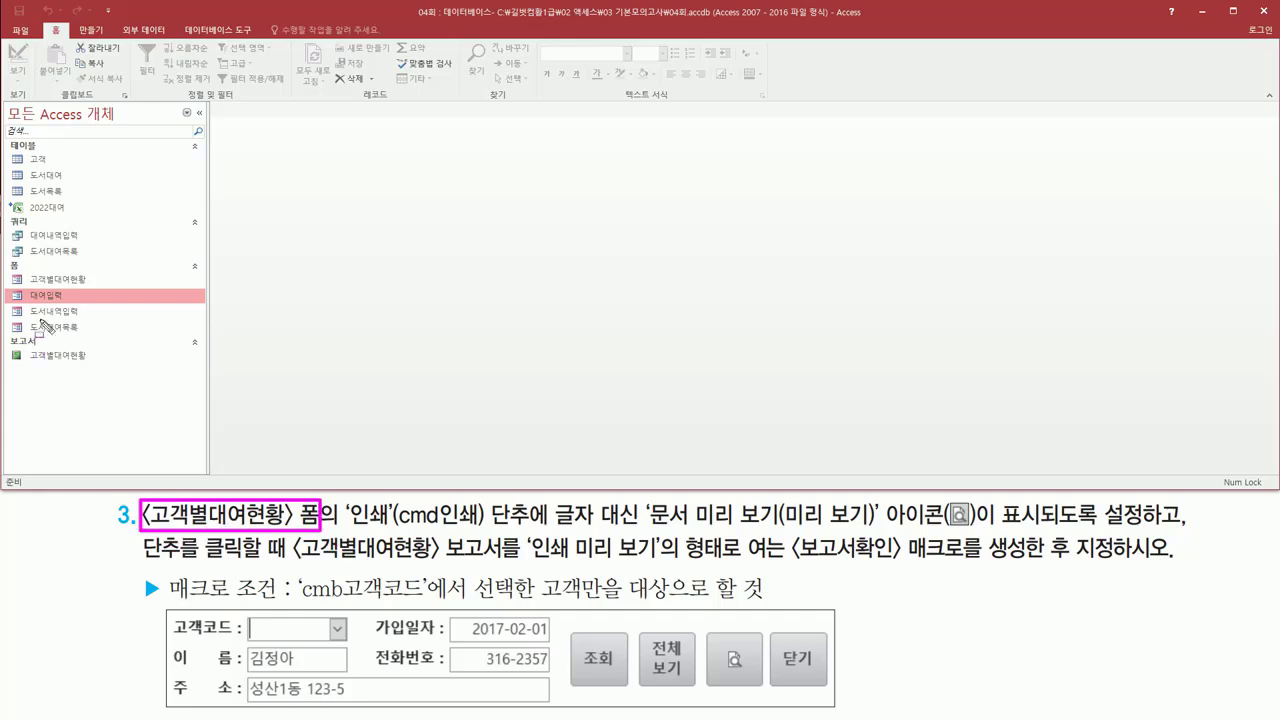
drag(11, 271, 98, 288)
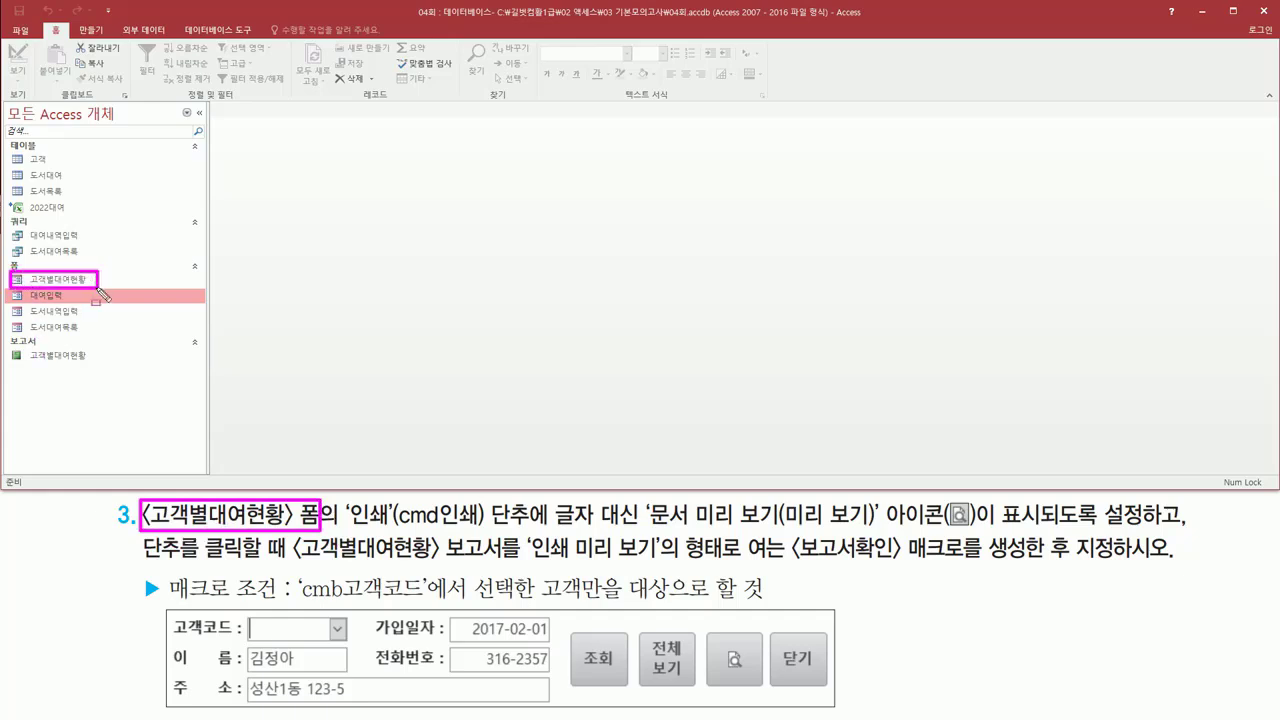
double_click(86, 280)
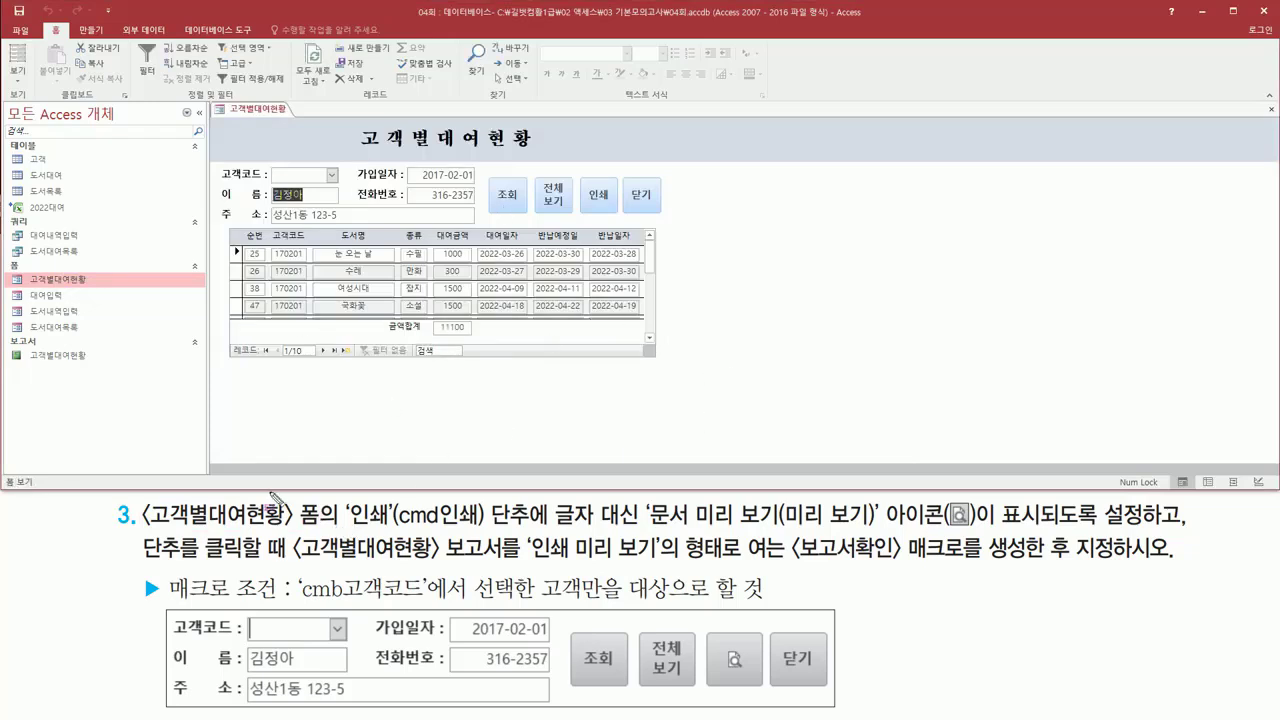
mouse_move(347, 533)
mouse_down()
mouse_move(542, 540)
mouse_move(535, 503)
mouse_up()
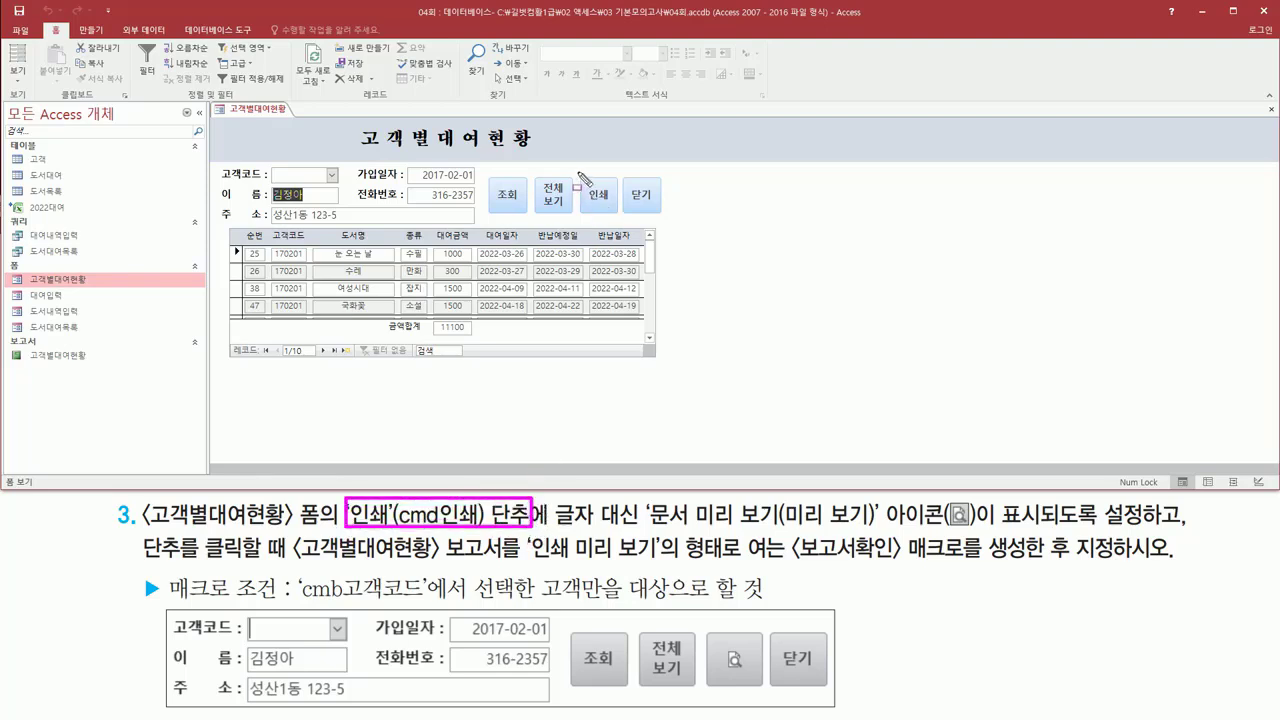
drag(577, 171, 619, 217)
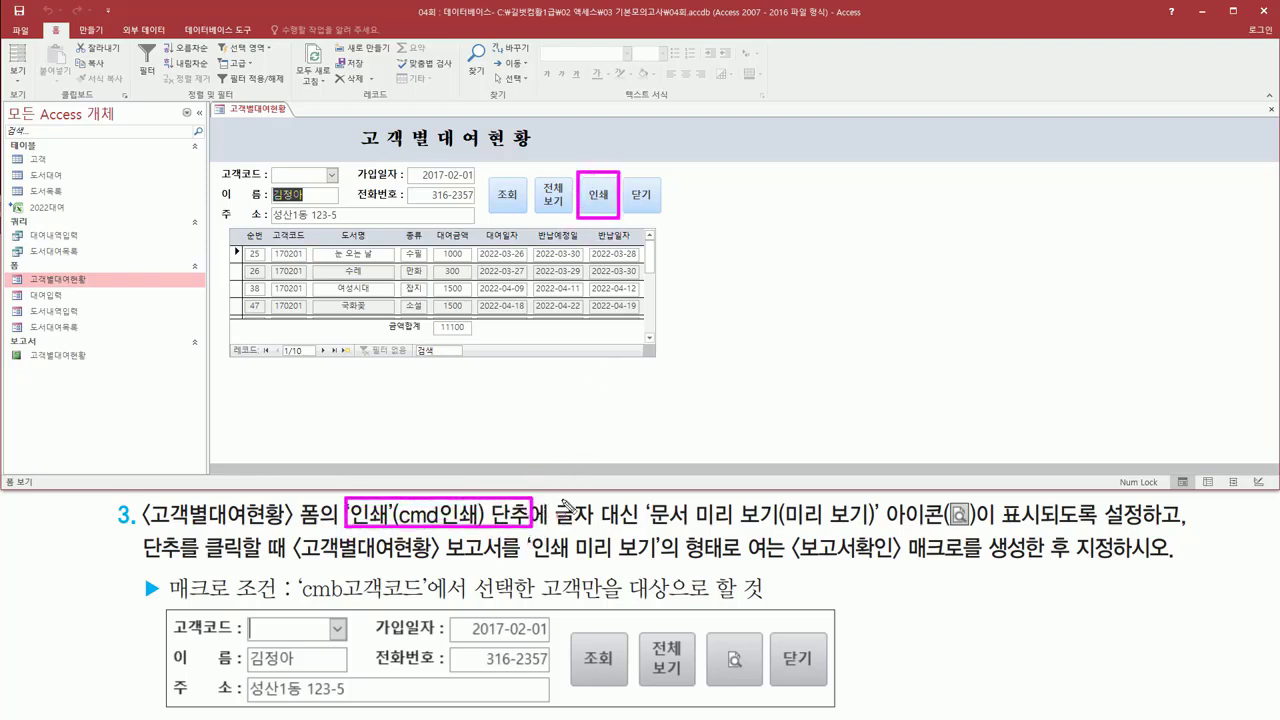
drag(588, 202, 611, 201)
mouse_move(553, 531)
mouse_down()
mouse_move(976, 532)
mouse_move(1045, 498)
mouse_up()
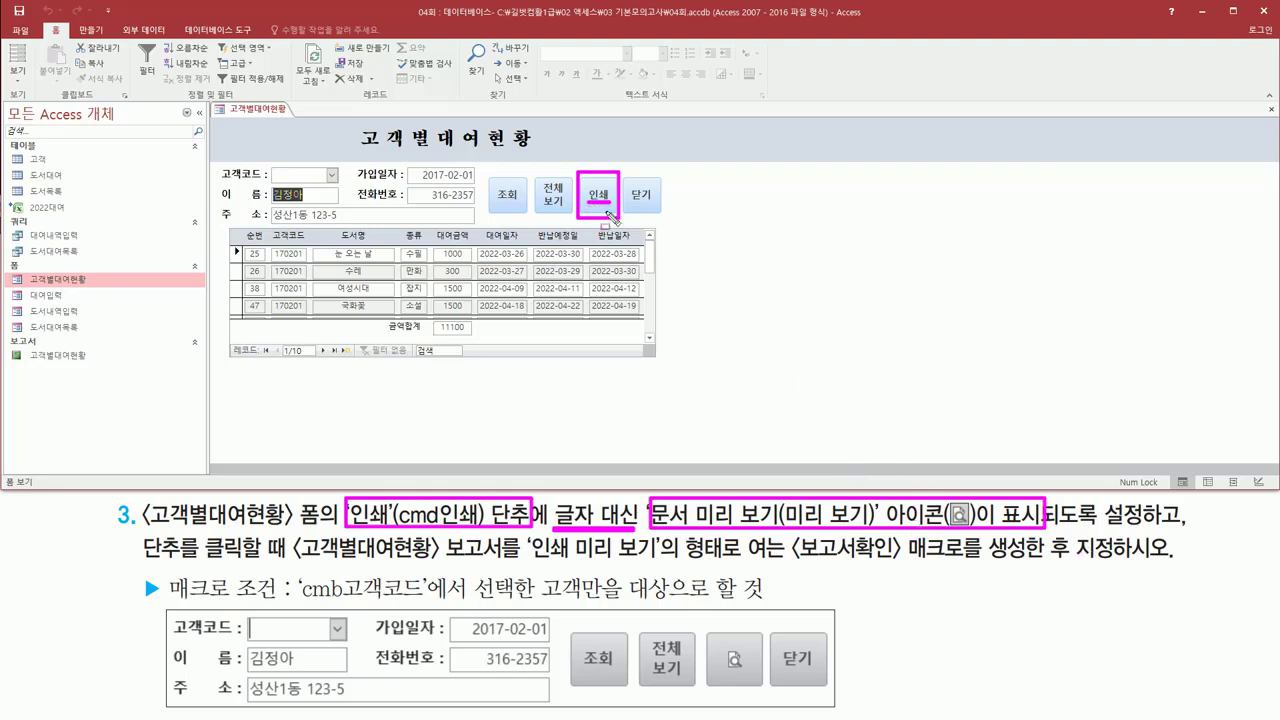
mouse_move(142, 563)
mouse_down()
mouse_move(534, 590)
mouse_move(506, 573)
mouse_move(652, 566)
mouse_up()
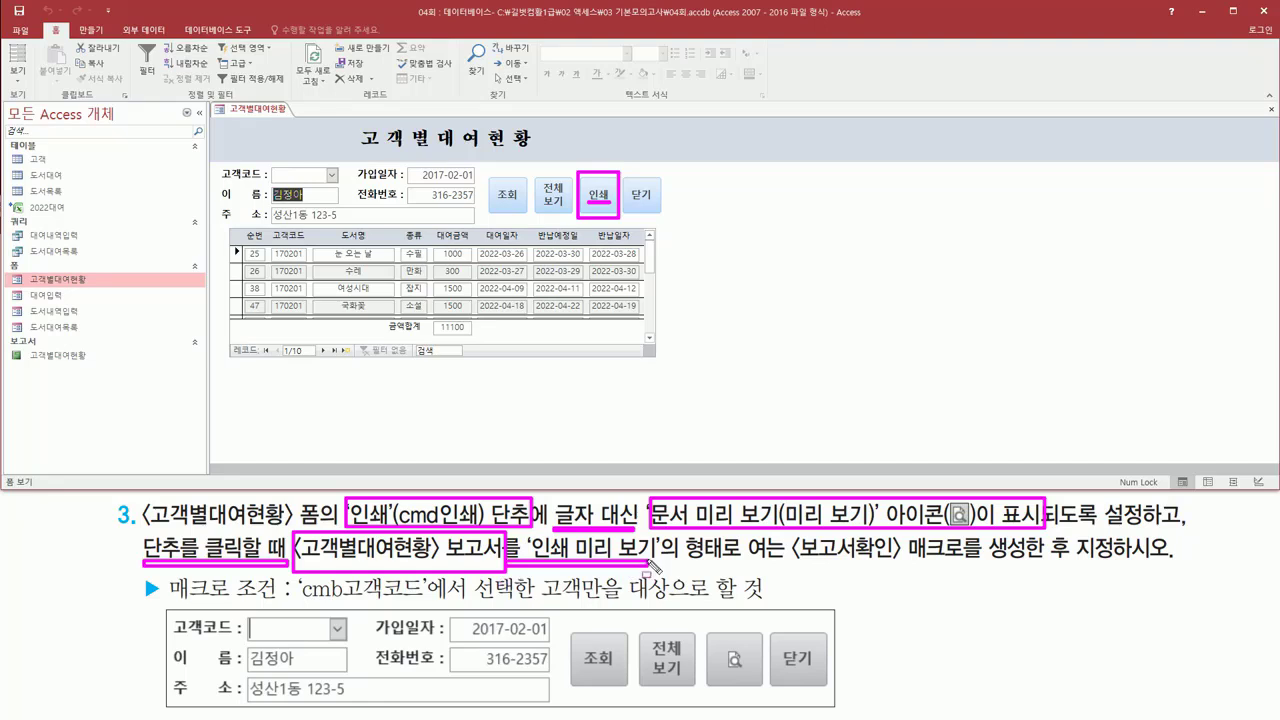
drag(790, 566, 1058, 566)
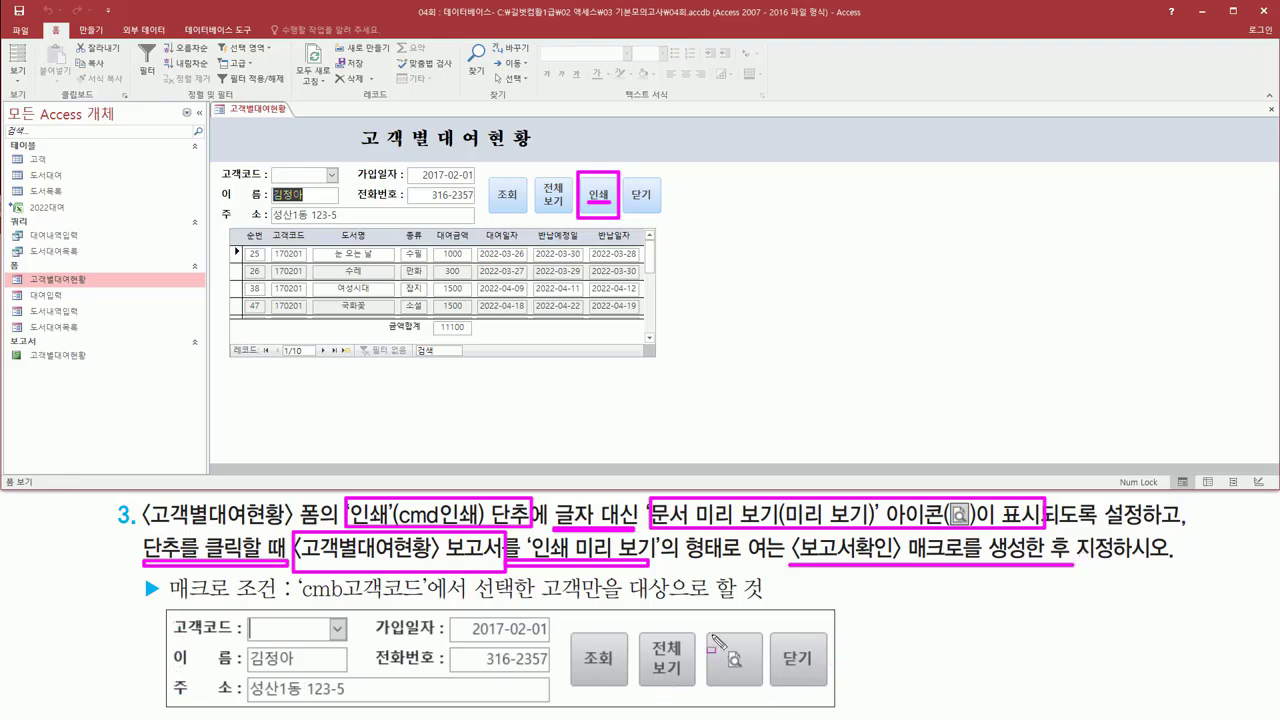
key(Escape)
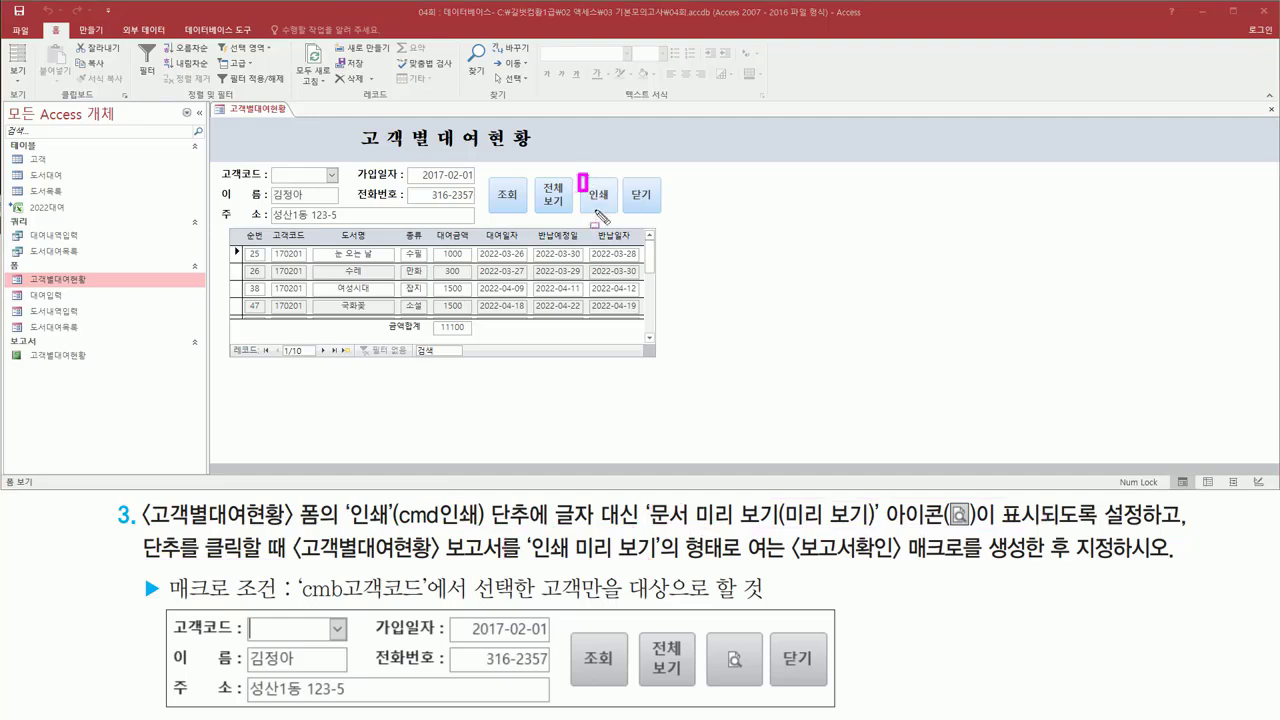
drag(578, 174, 617, 214)
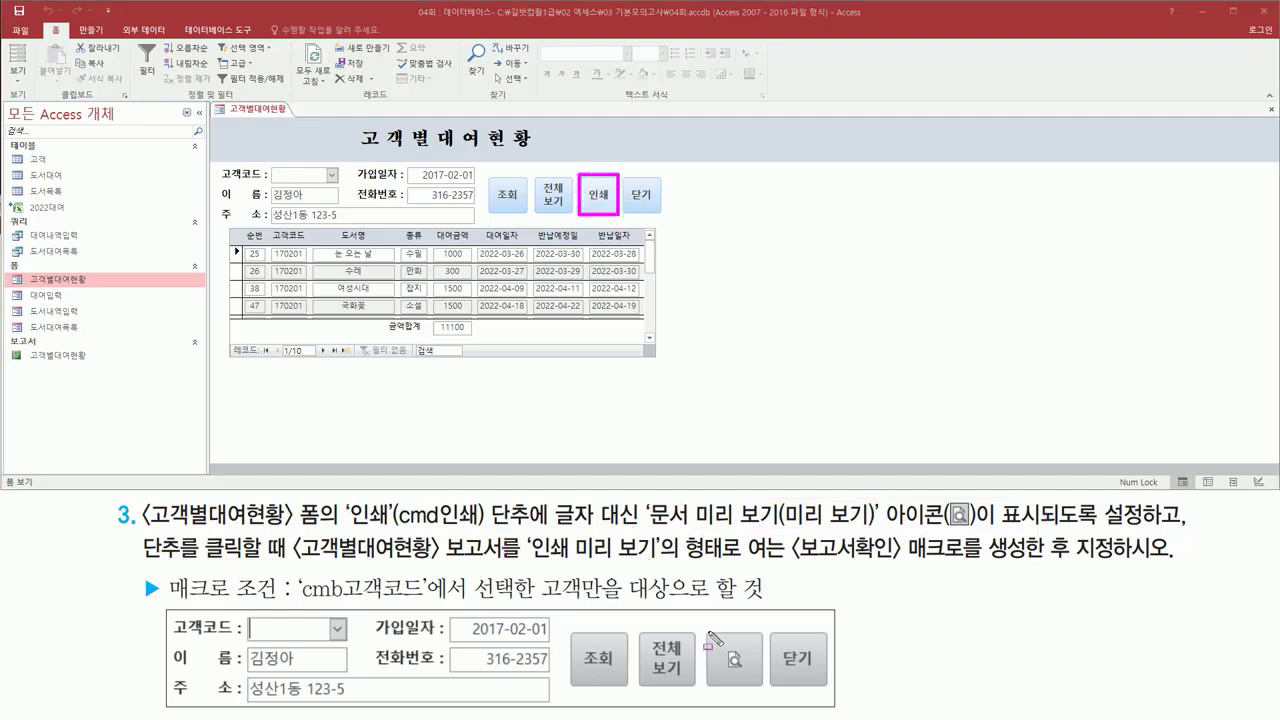
mouse_move(708, 631)
mouse_down()
mouse_move(766, 695)
mouse_move(749, 676)
mouse_up()
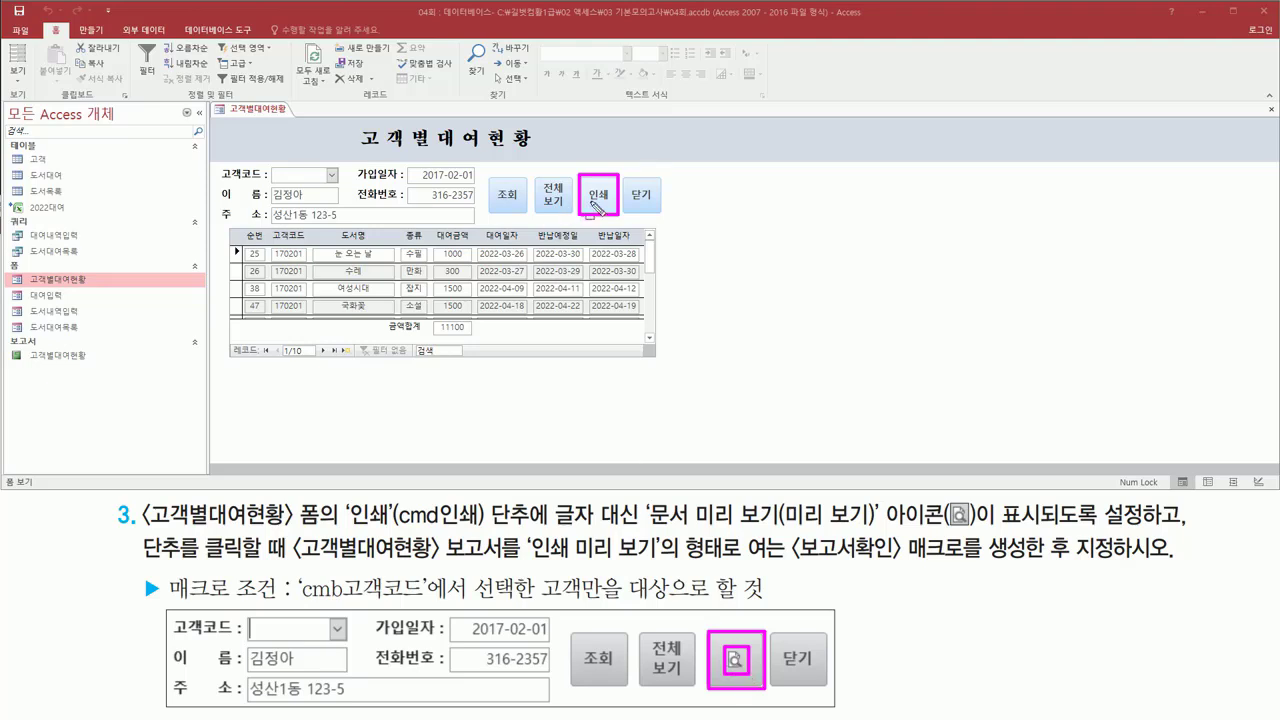
key(Escape)
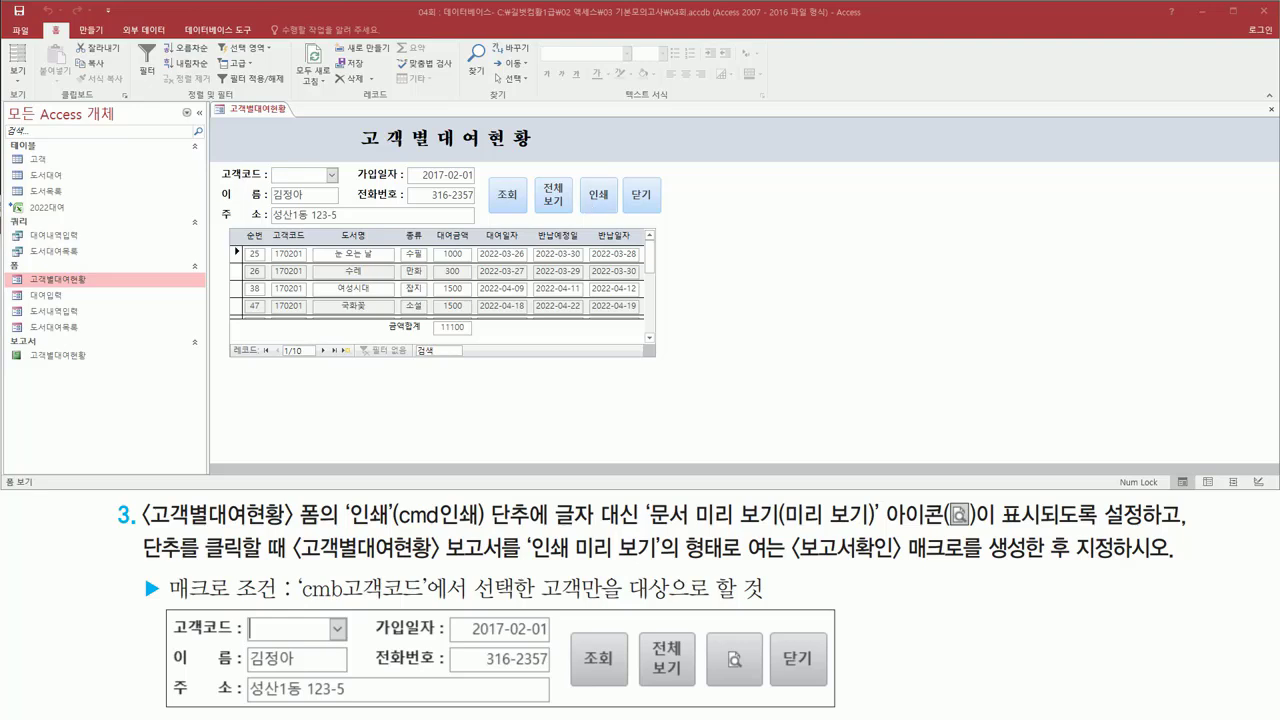
mouse_move(580, 177)
mouse_down()
mouse_move(580, 214)
mouse_move(581, 177)
mouse_move(613, 196)
mouse_up()
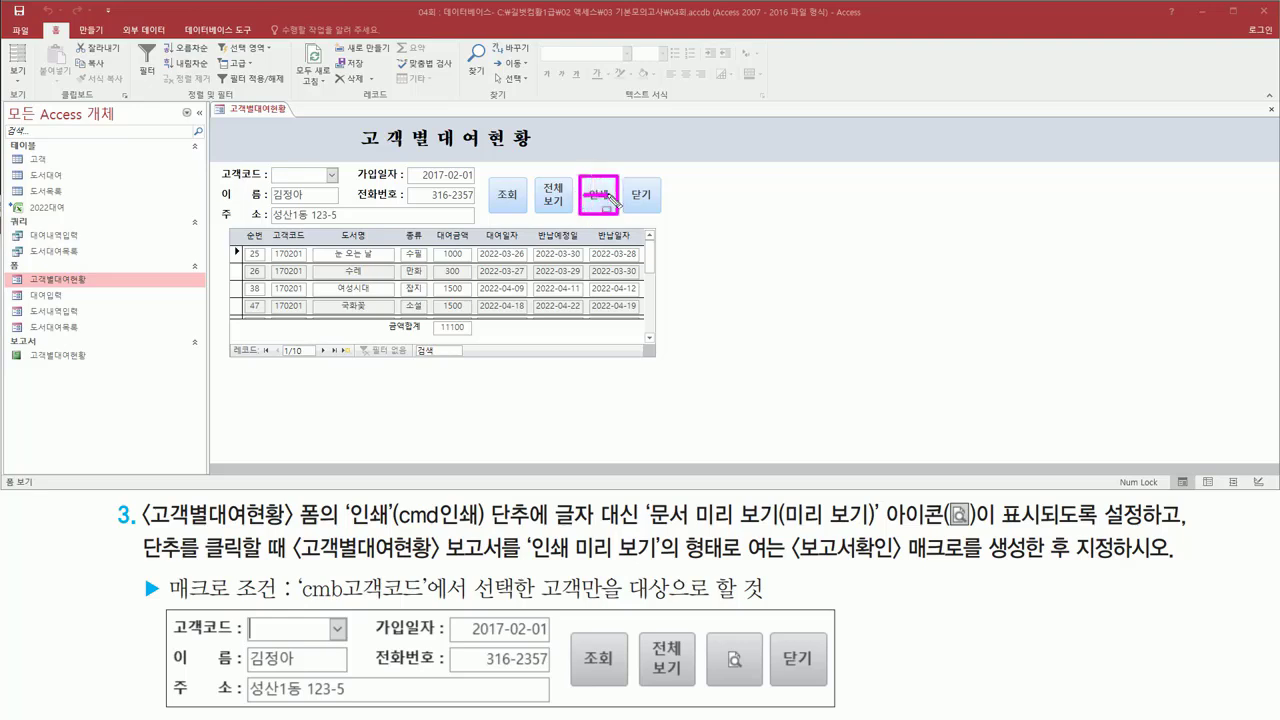
key(Escape)
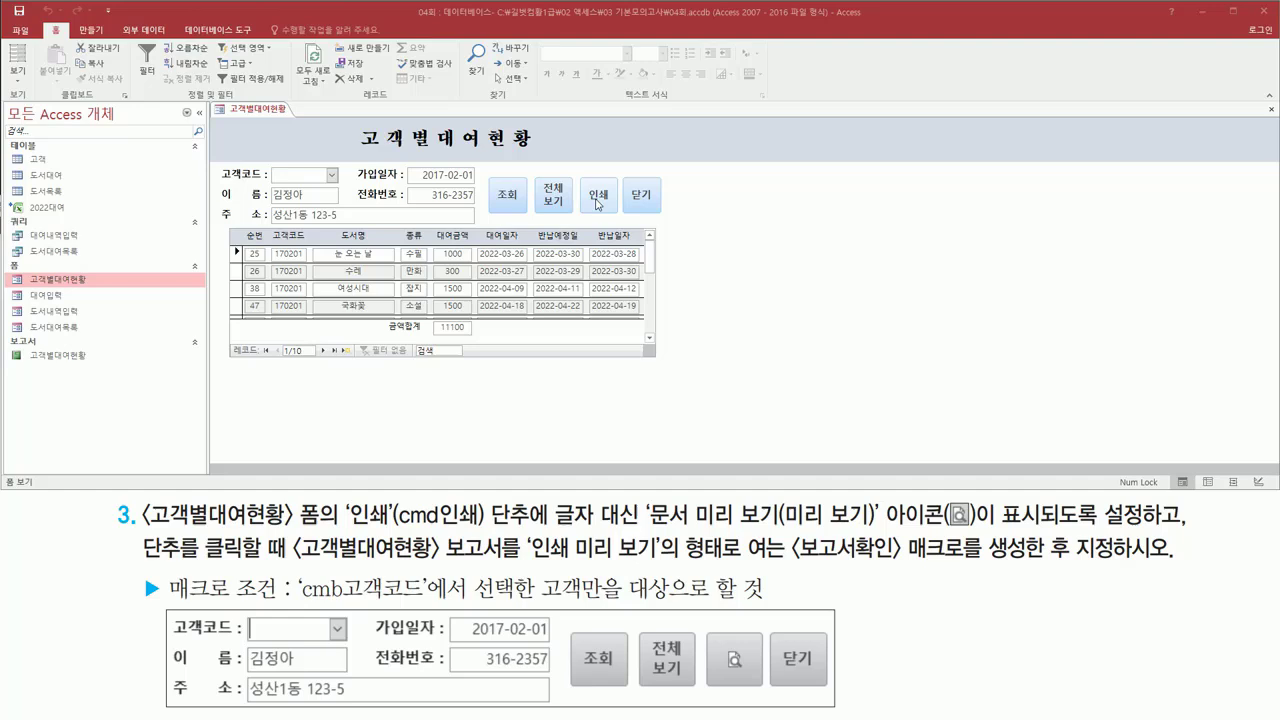
Switch the 고객별대여현황 form to Design View and display the properties of its 인쇄 button
right_click(249, 112)
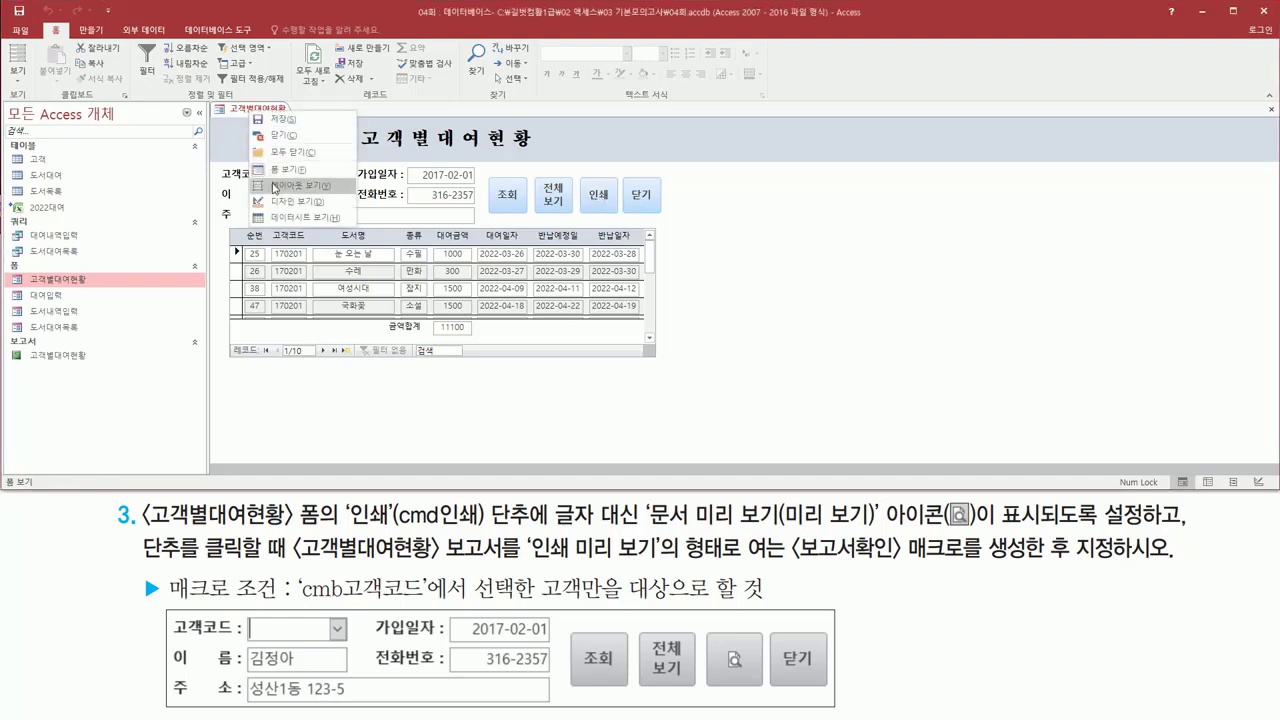
click(285, 201)
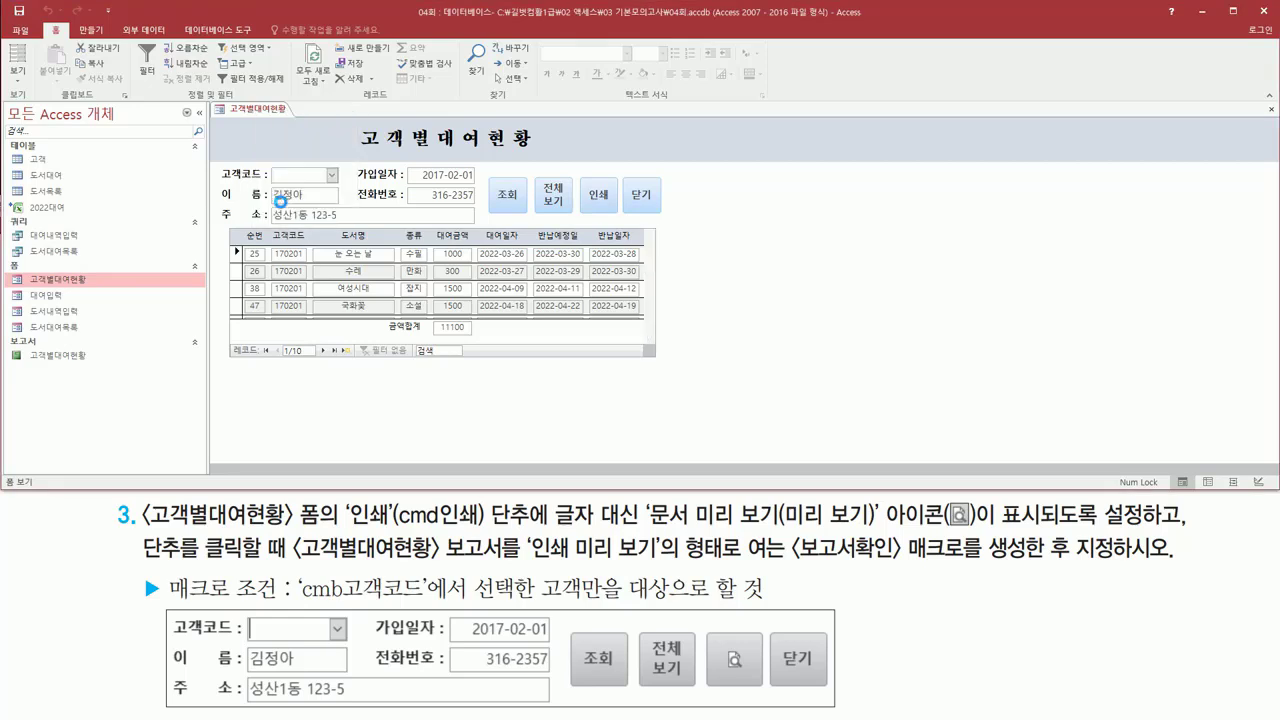
click(612, 233)
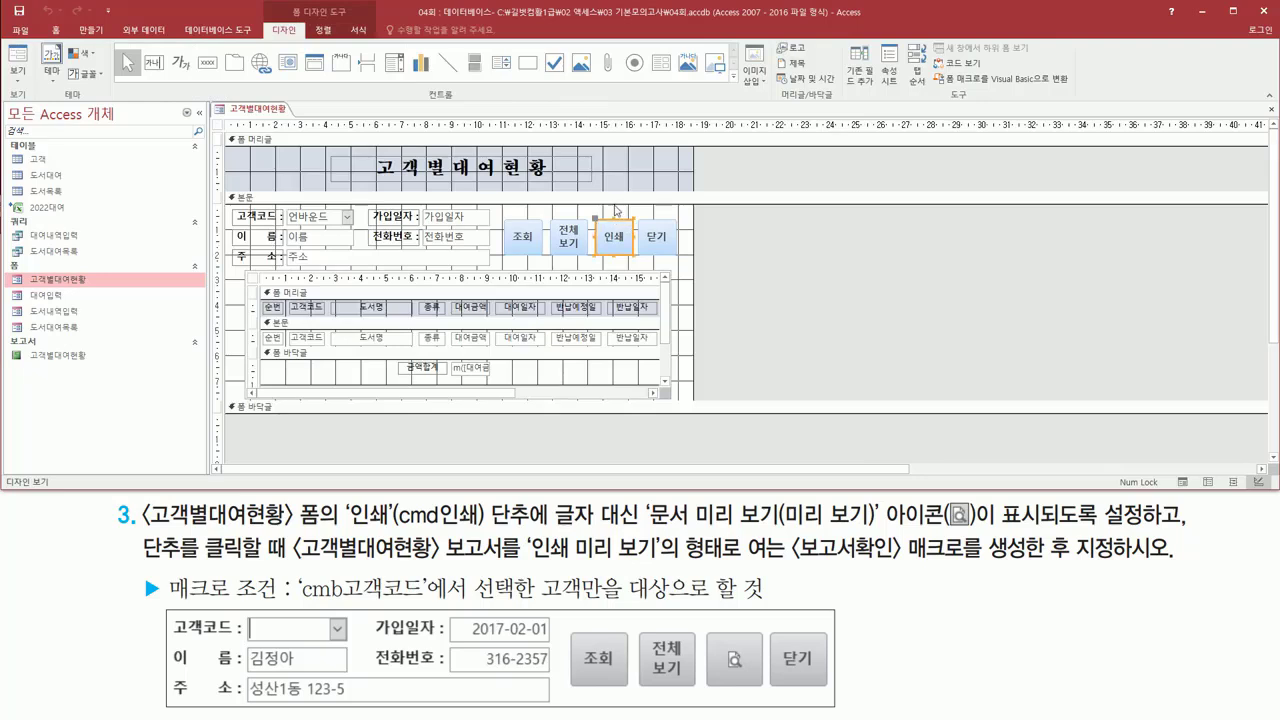
double_click(625, 222)
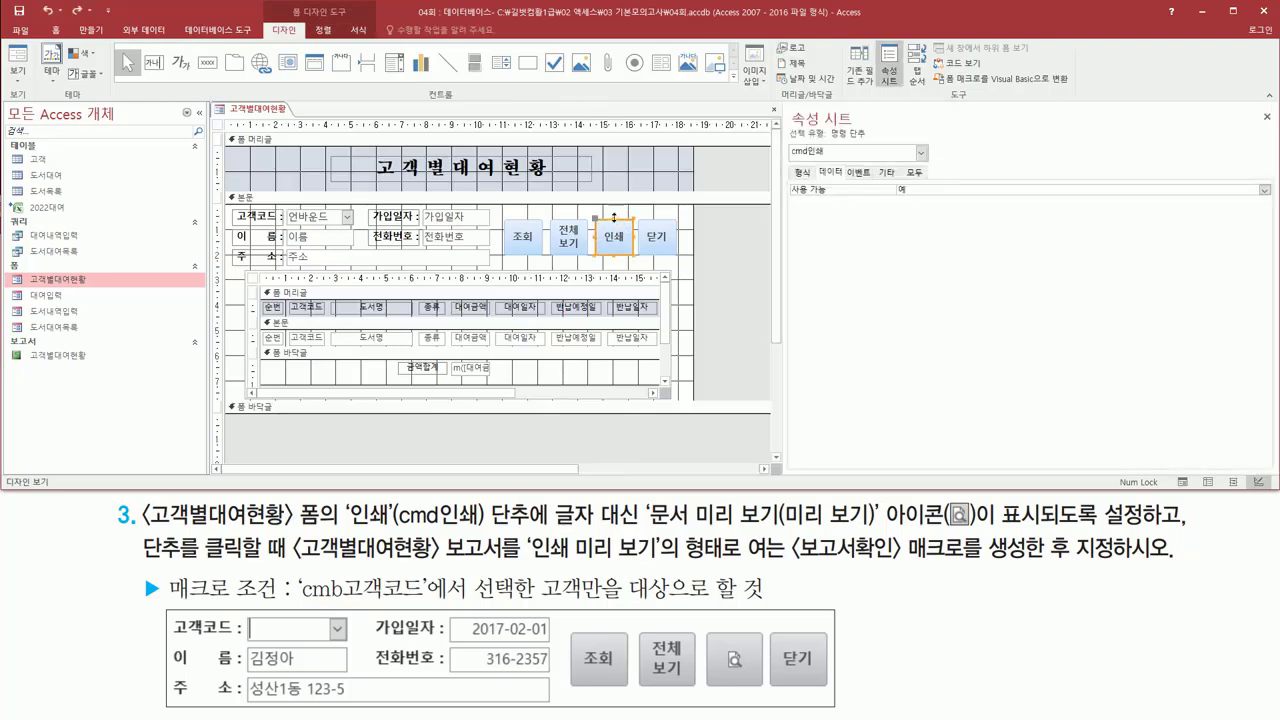
drag(790, 110, 862, 128)
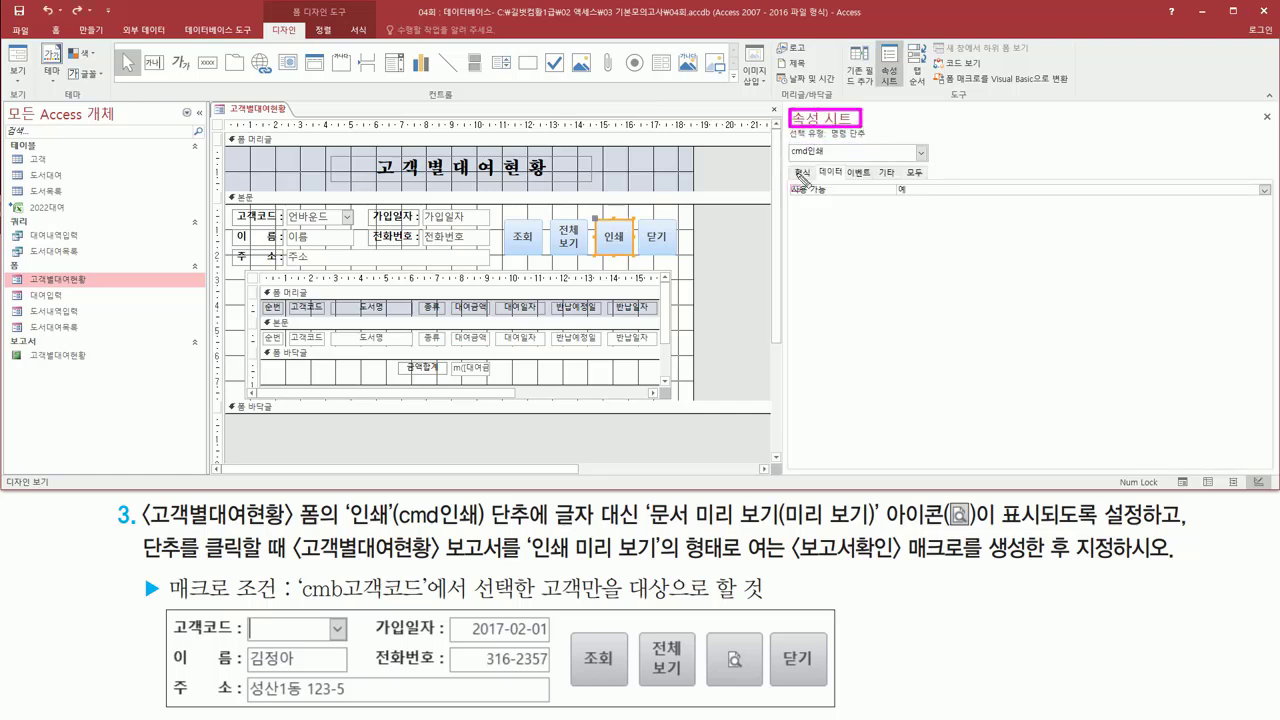
drag(790, 166, 817, 180)
key(Escape)
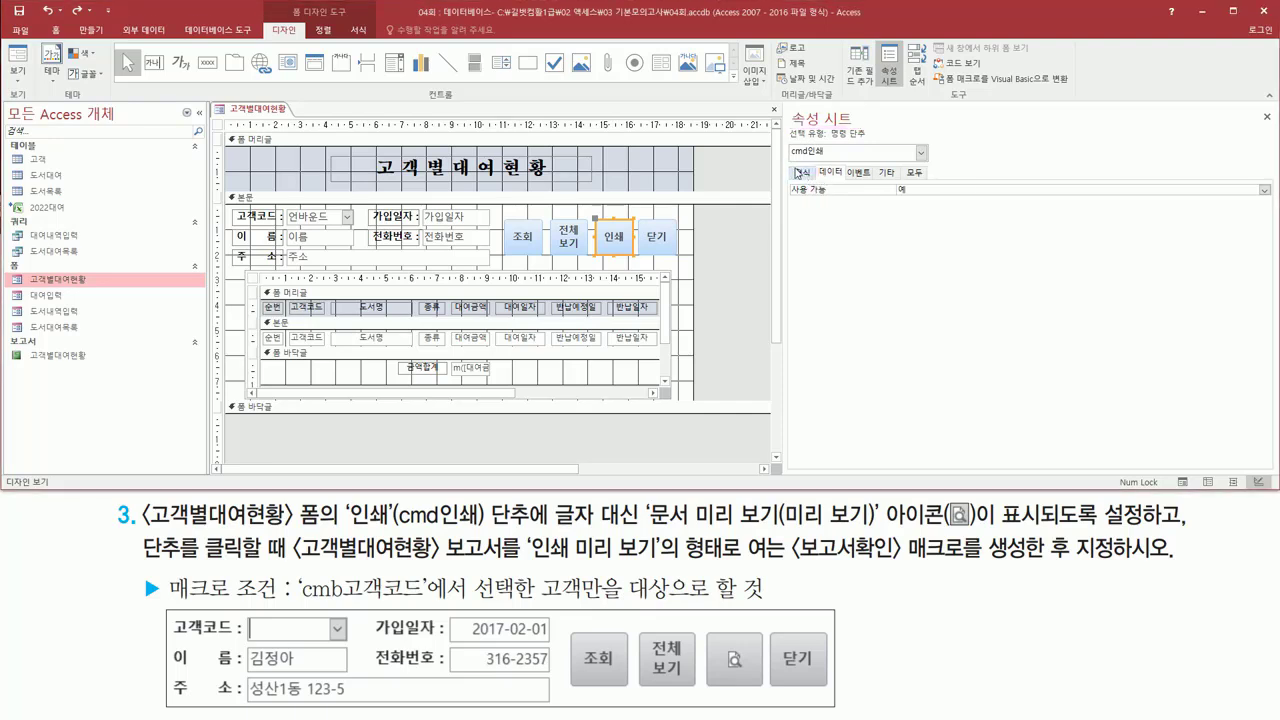
Set the 그림 property of the cmd인쇄 button to the built-in 미리 보기 picture using the picture builder
click(805, 173)
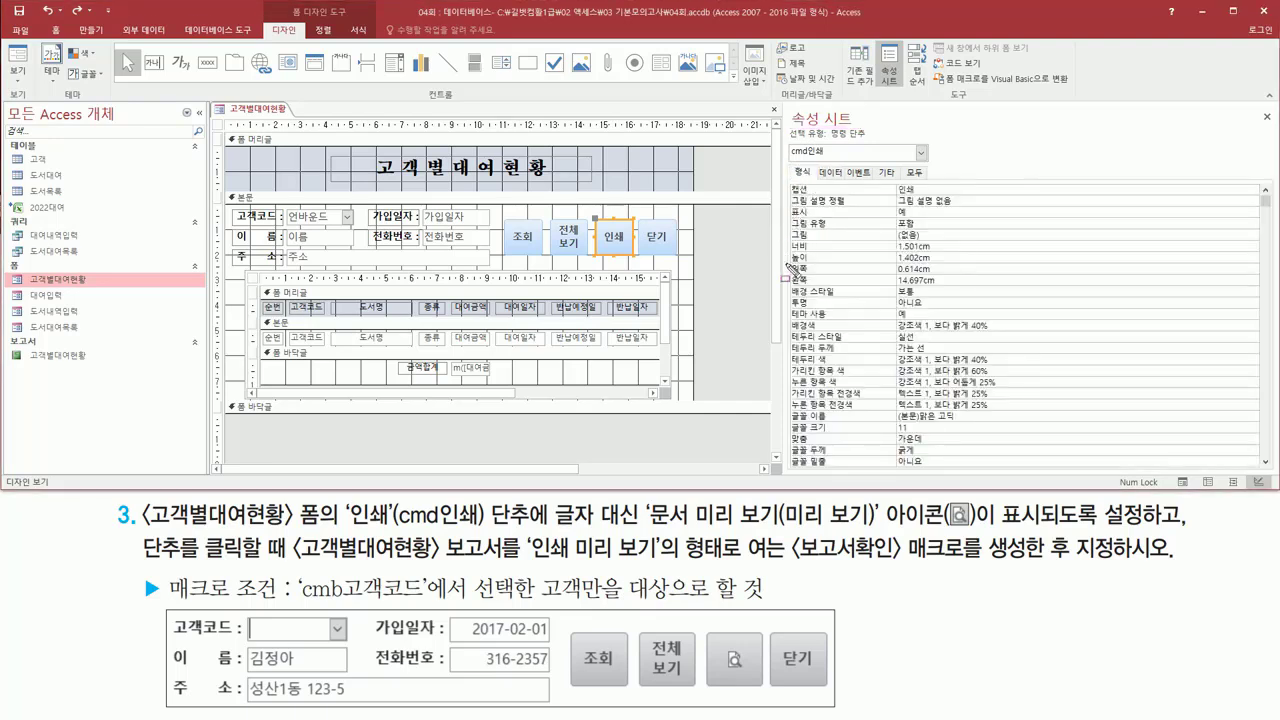
drag(786, 226, 801, 239)
click(945, 234)
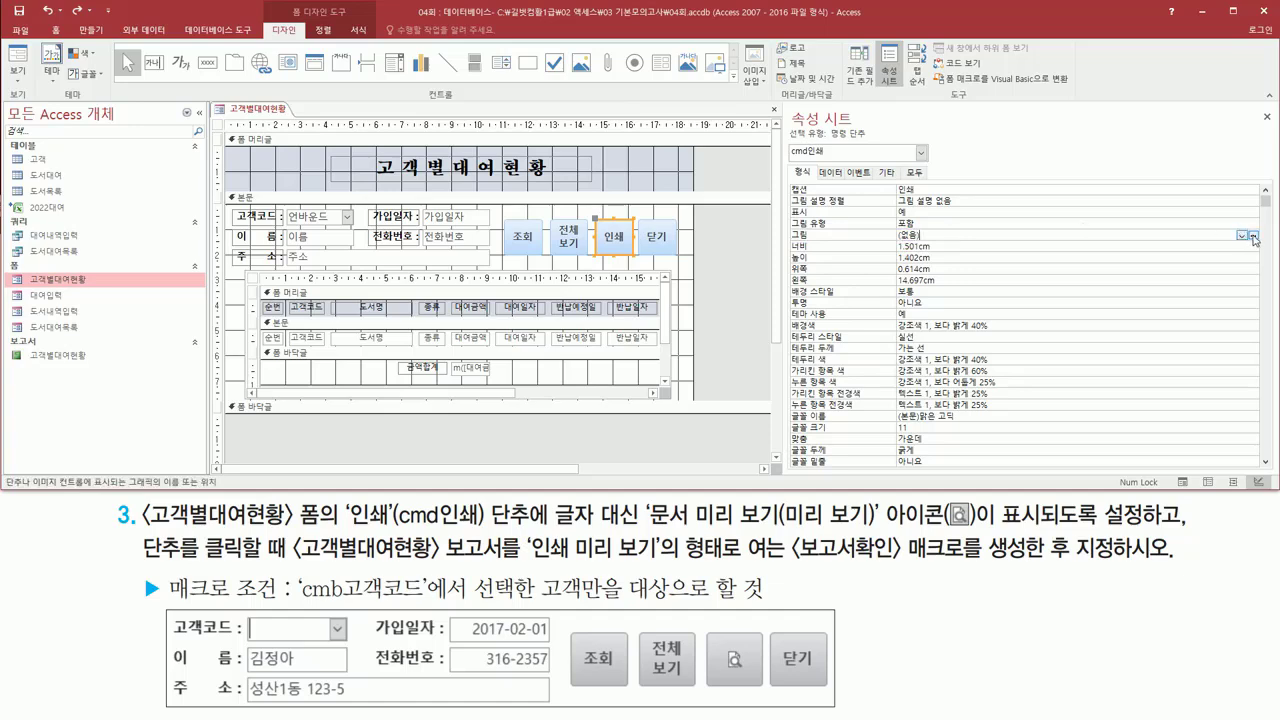
click(1253, 235)
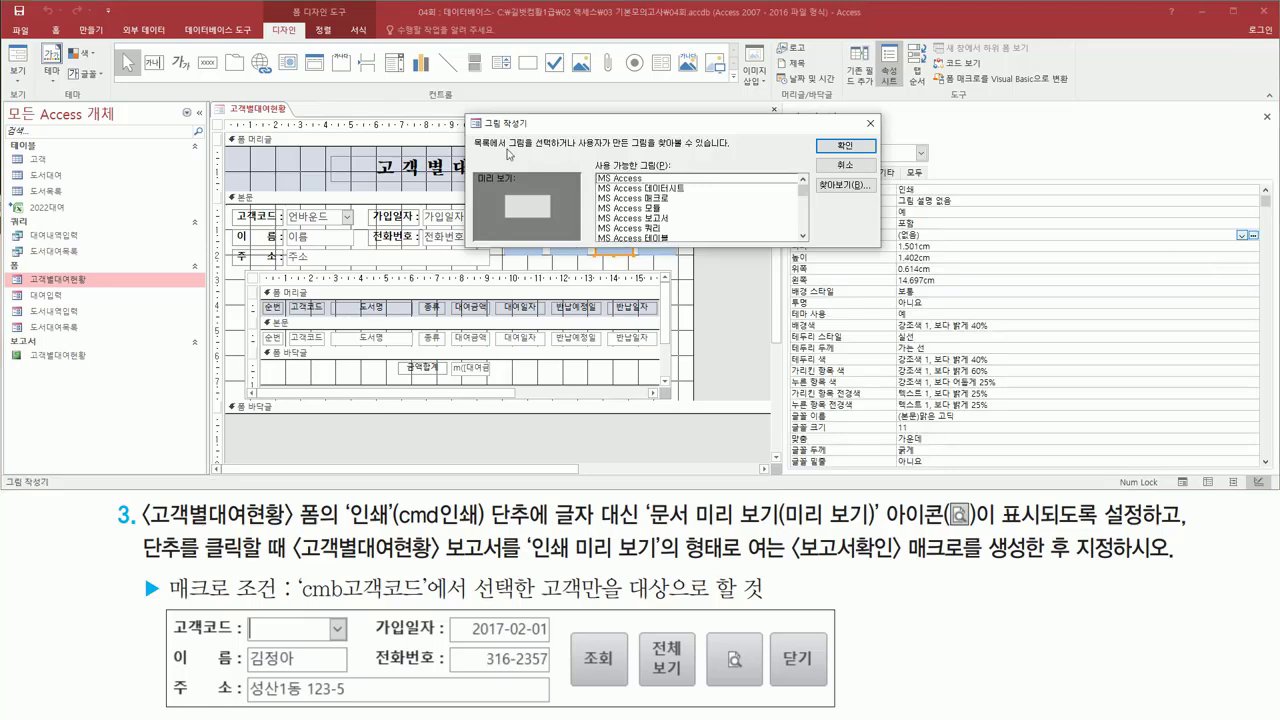
mouse_move(464, 110)
mouse_down()
mouse_move(510, 206)
mouse_move(854, 260)
mouse_move(883, 250)
mouse_up()
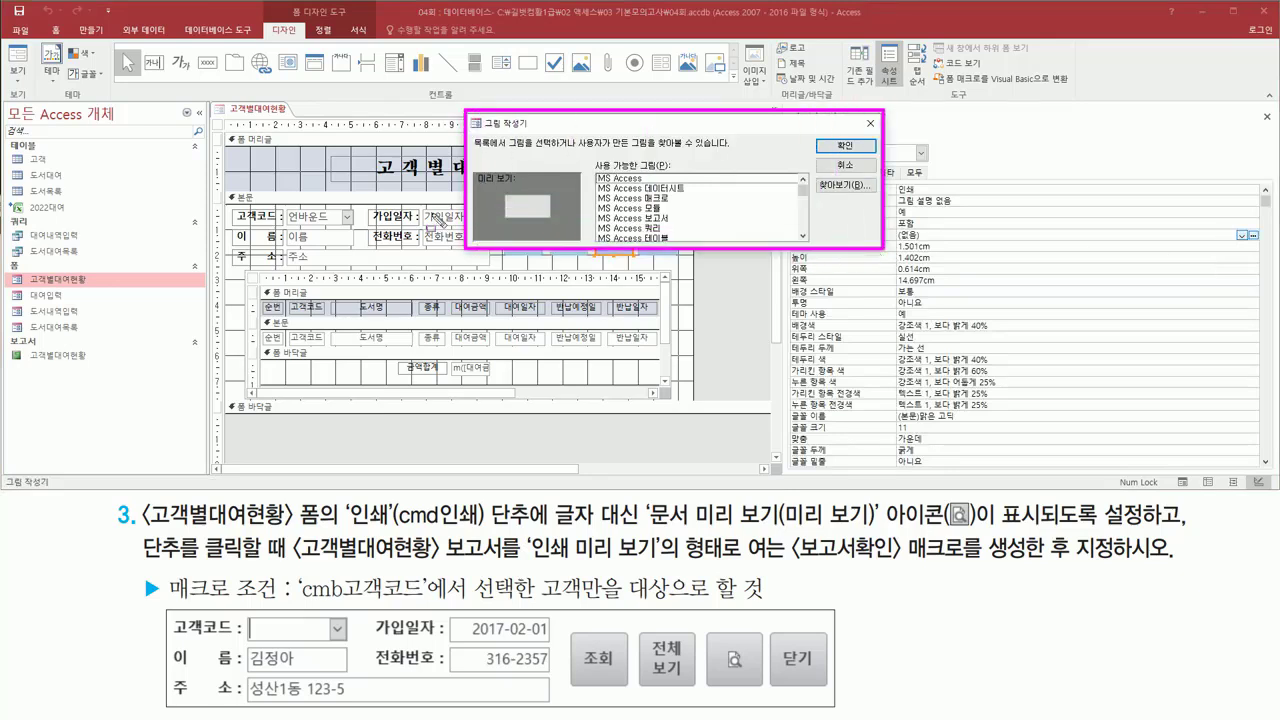
key(ctrl+z)
drag(592, 153, 678, 174)
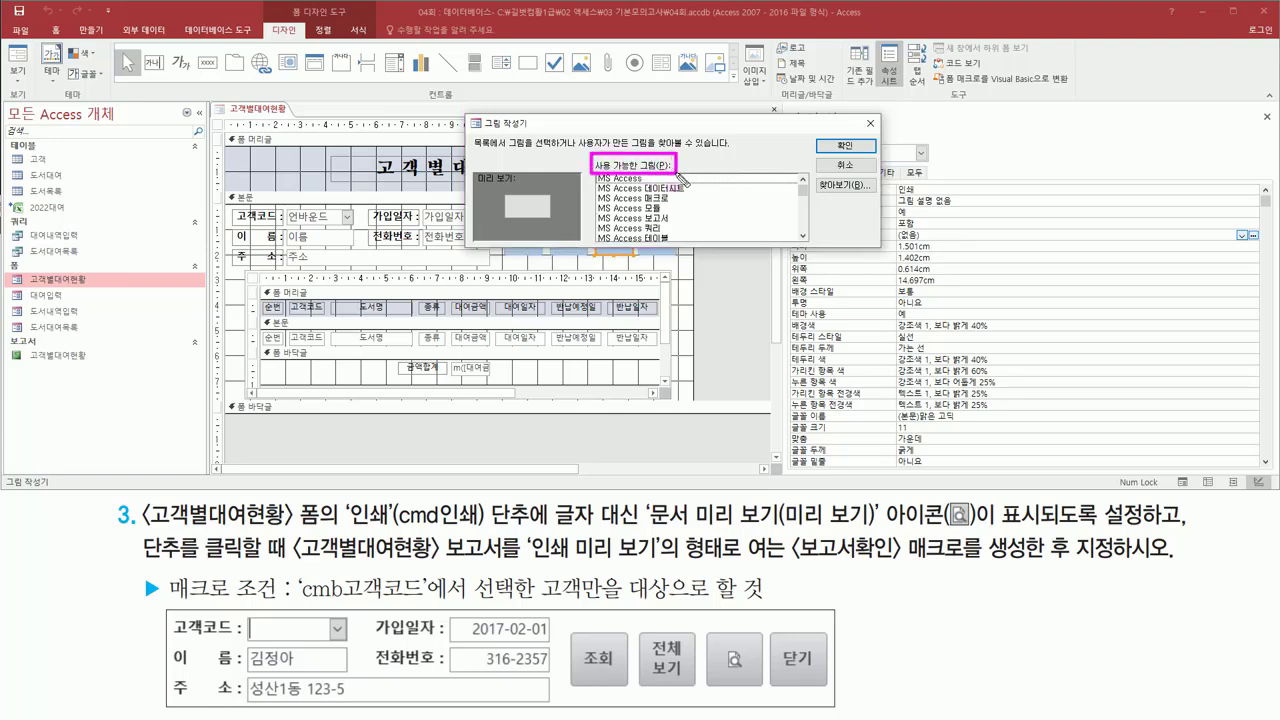
drag(598, 171, 682, 246)
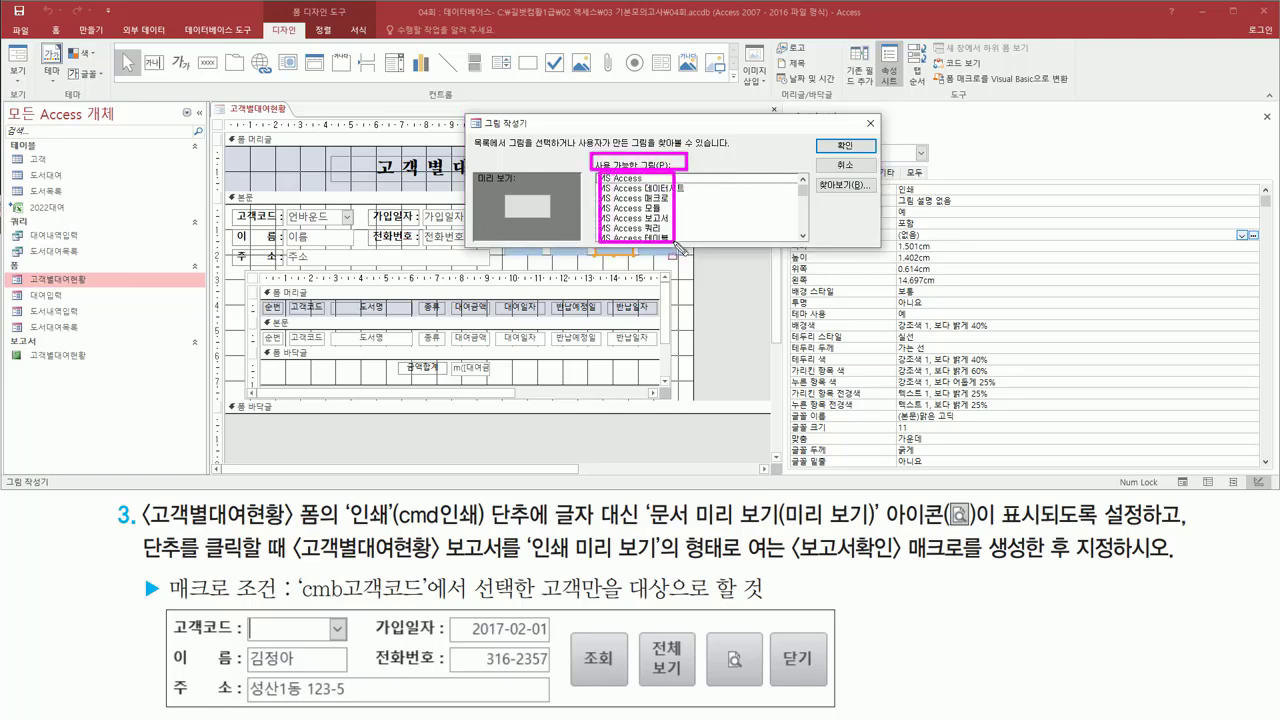
mouse_move(796, 181)
mouse_down()
mouse_move(828, 243)
mouse_move(812, 231)
mouse_up()
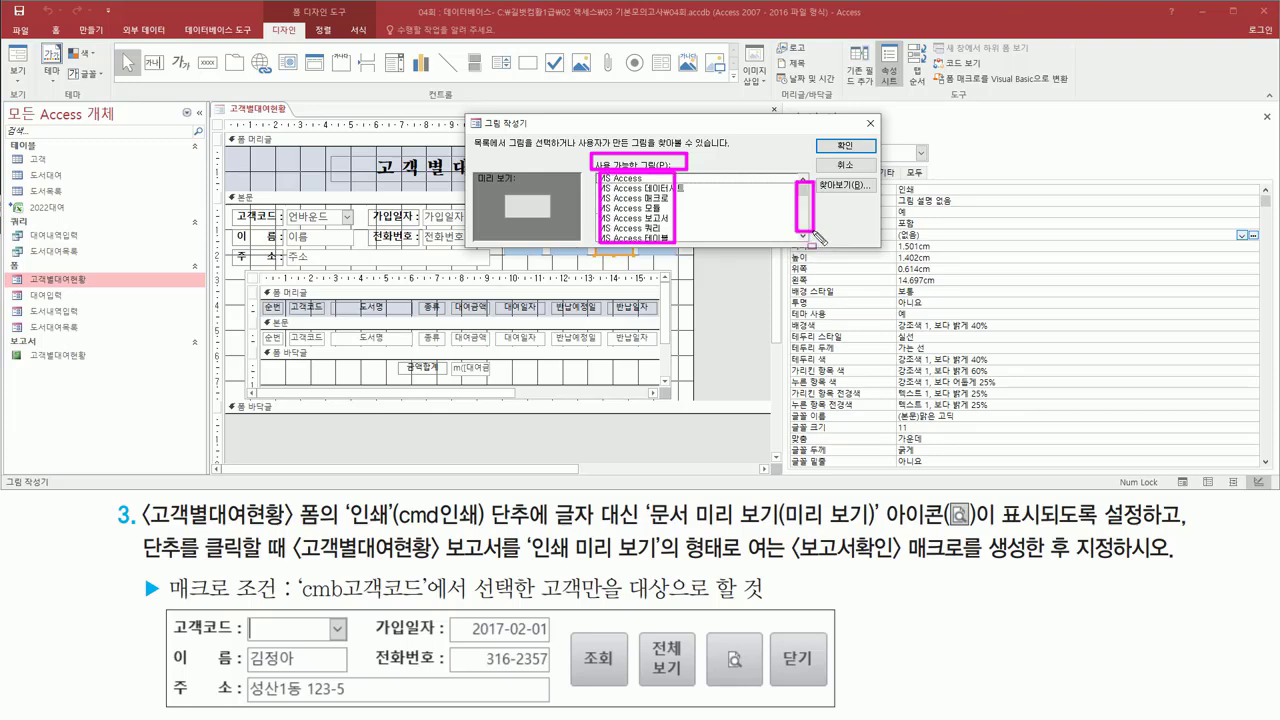
key(Escape)
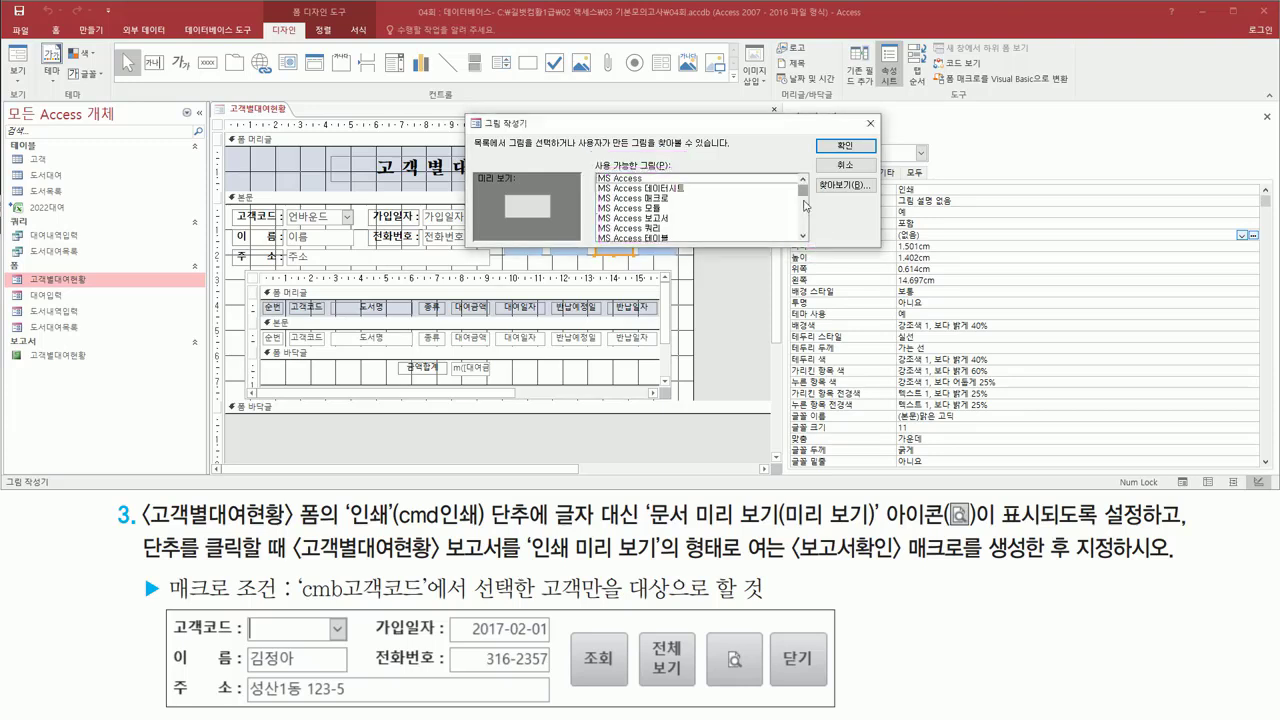
scroll(804, 205, down, 10)
scroll(804, 205, down, 2)
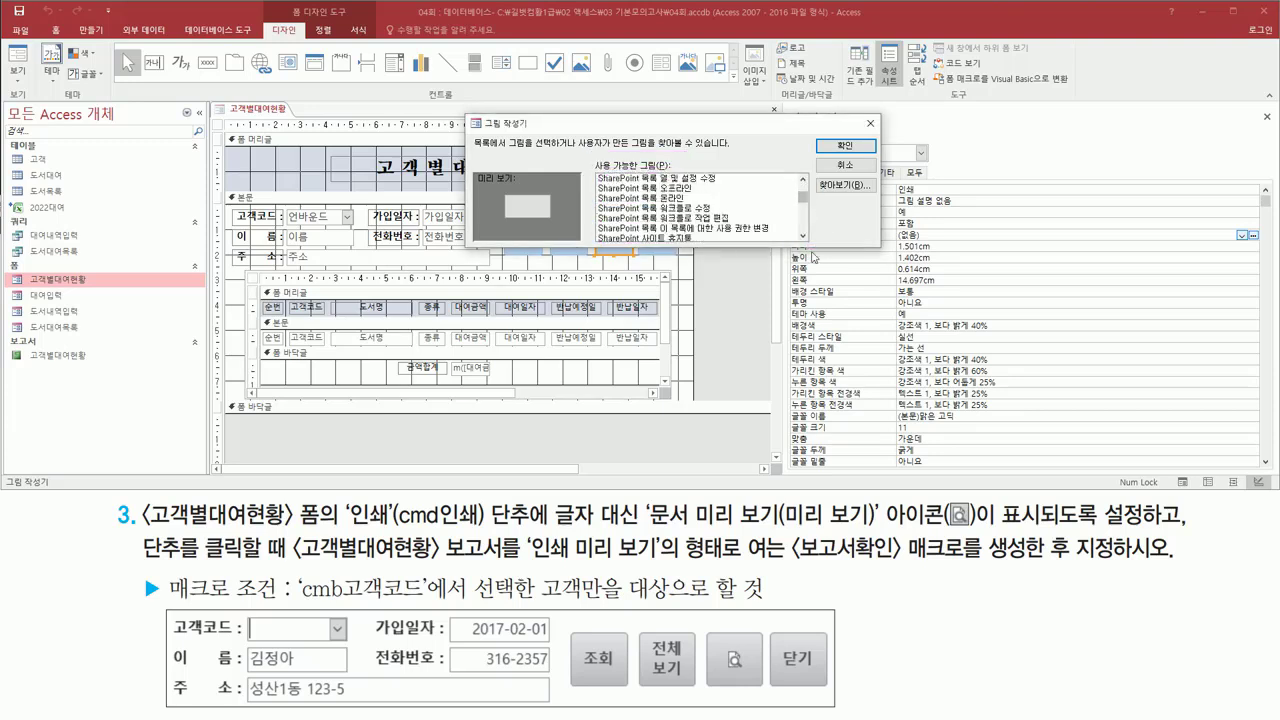
drag(780, 532, 868, 531)
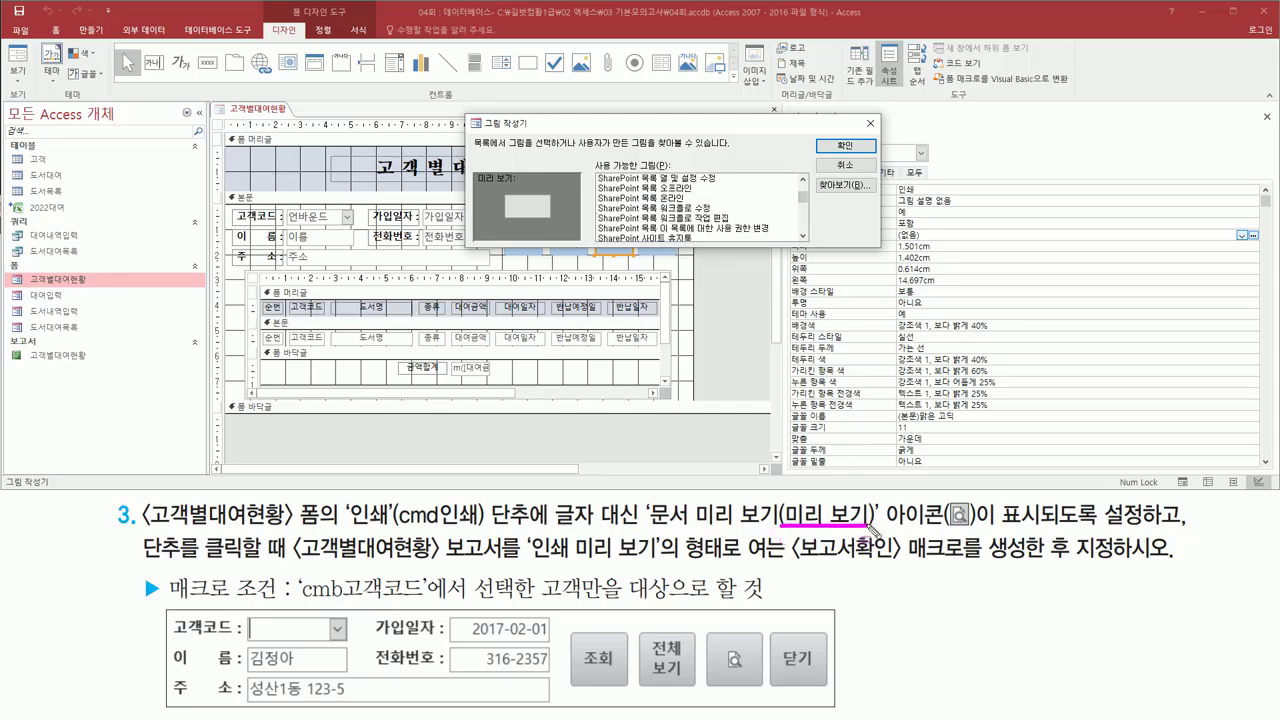
scroll(806, 212, down, 4)
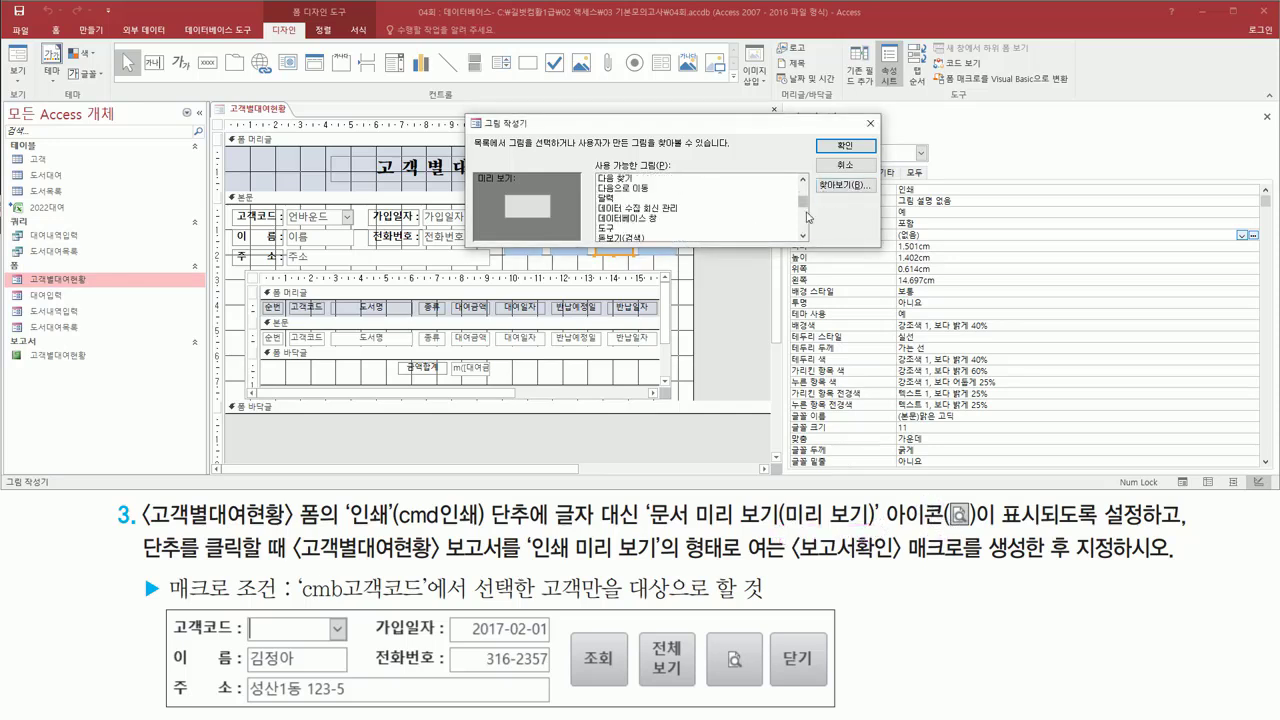
scroll(802, 234, down, 2)
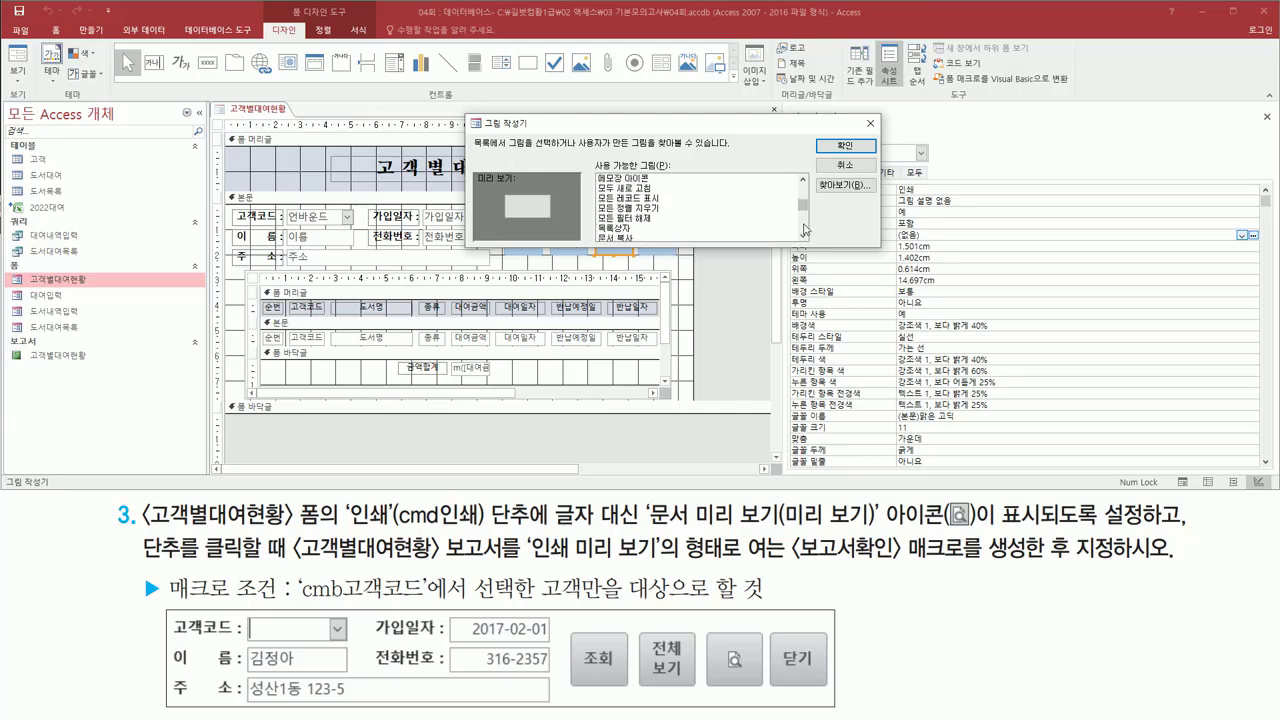
scroll(808, 238, down, 3)
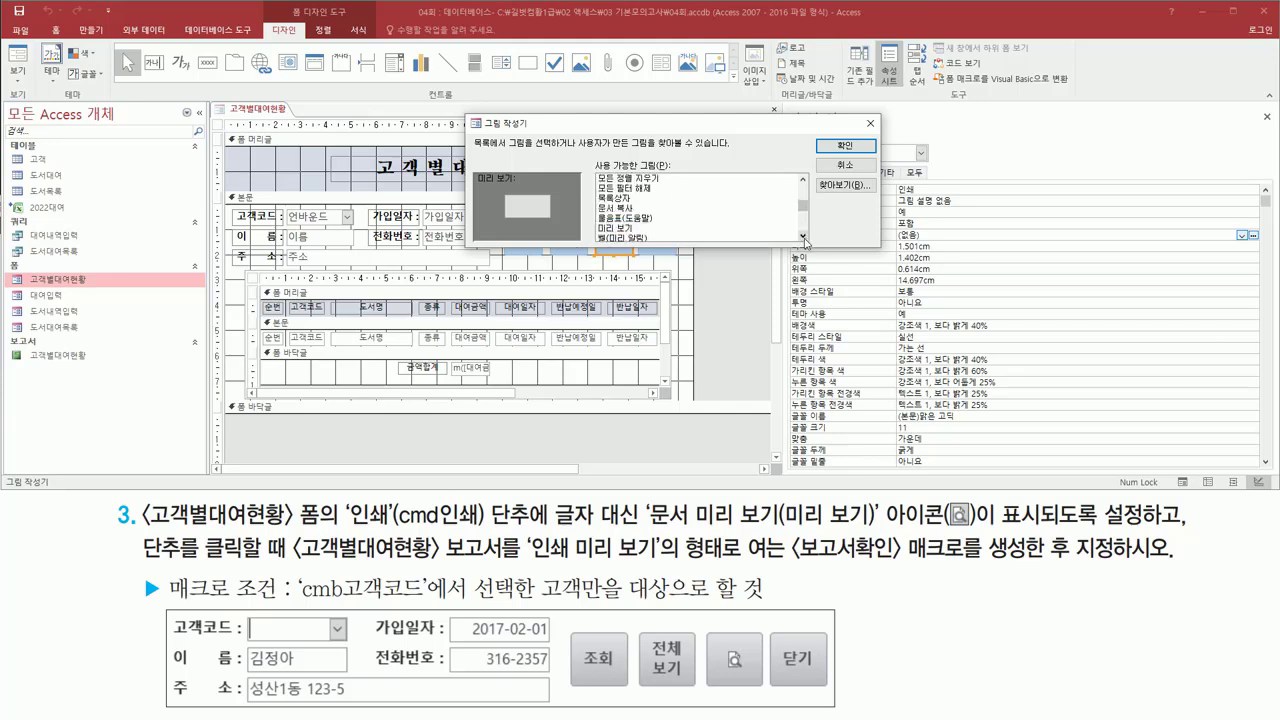
drag(598, 210, 652, 228)
click(628, 218)
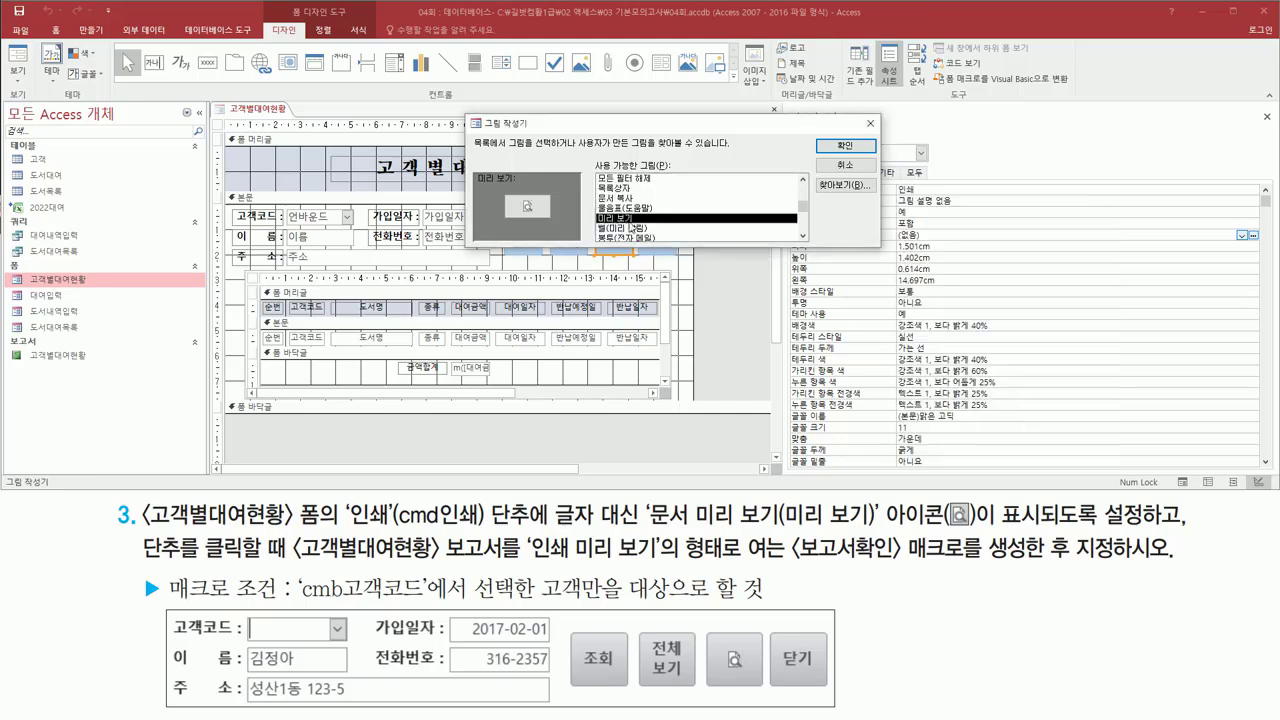
drag(519, 196, 543, 215)
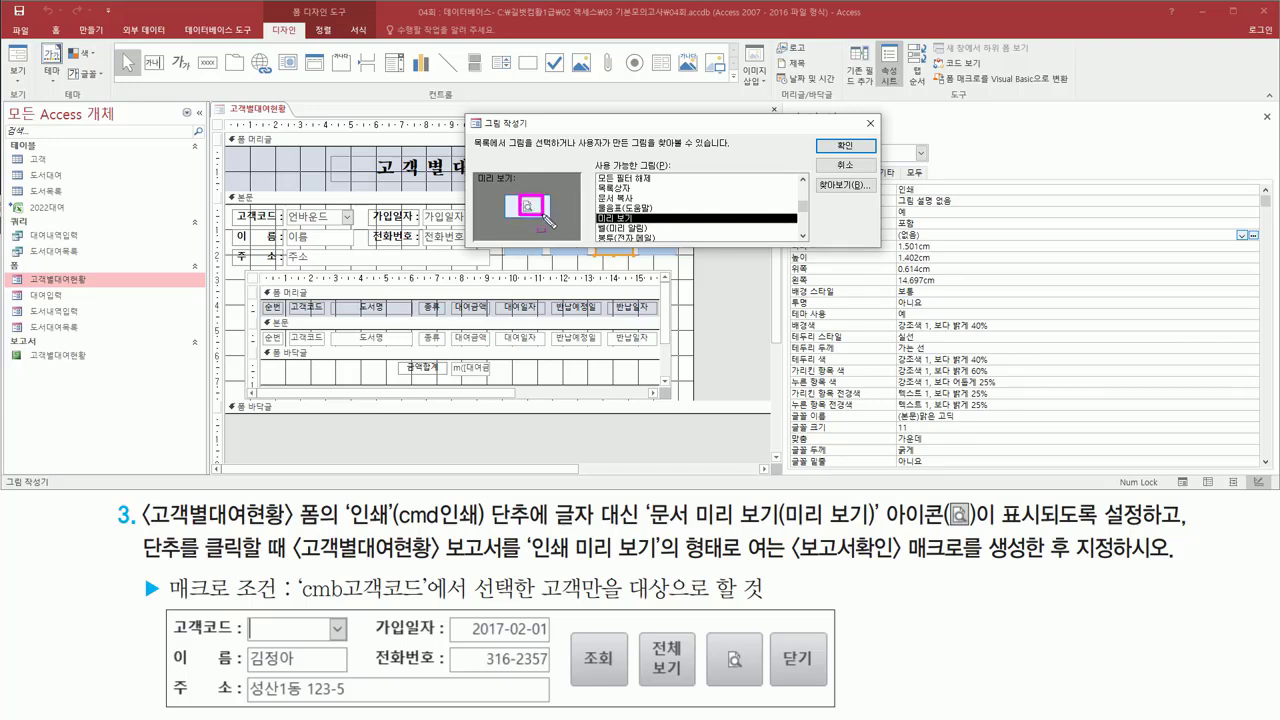
drag(947, 529, 973, 530)
drag(818, 139, 875, 153)
key(Escape)
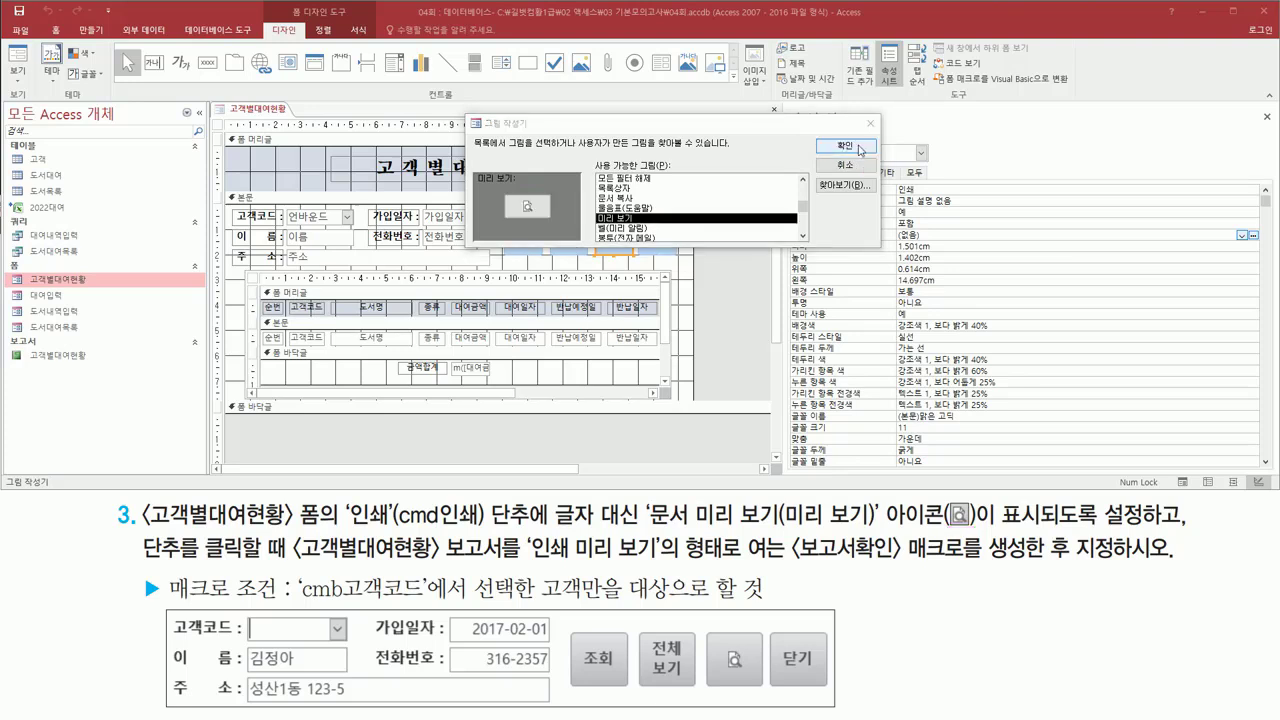
click(861, 148)
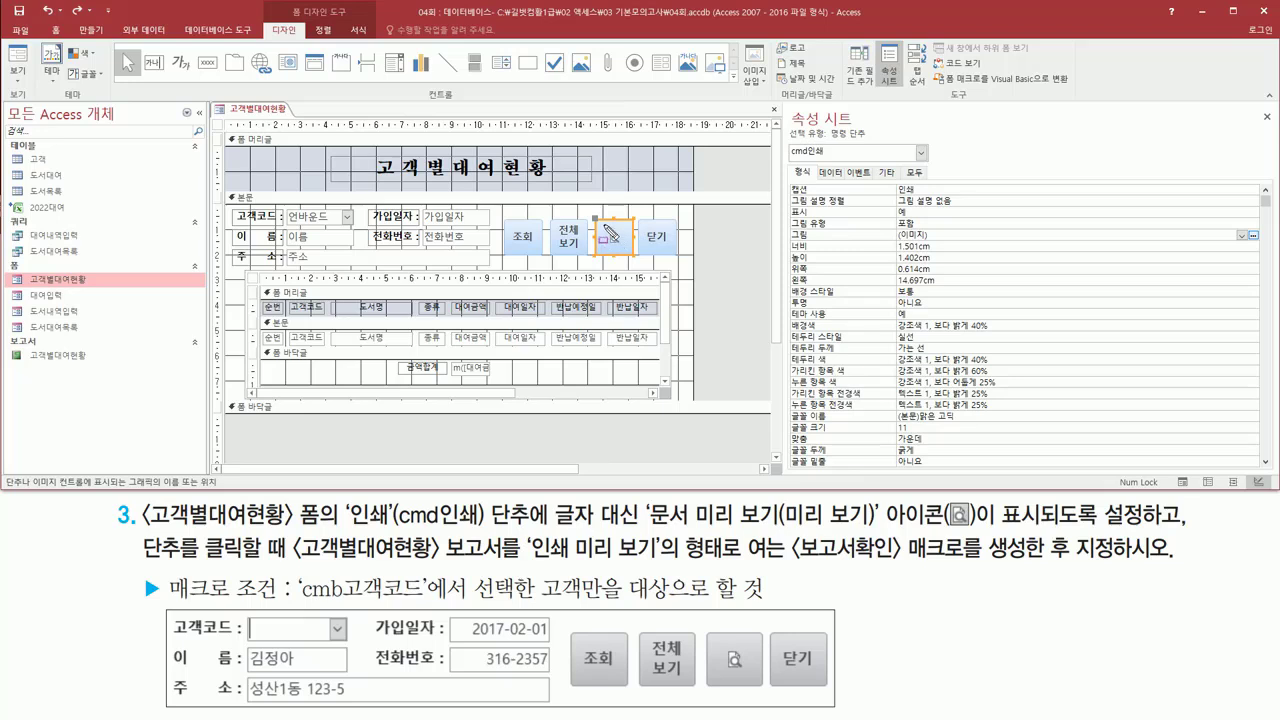
drag(603, 240, 627, 250)
drag(786, 161, 821, 182)
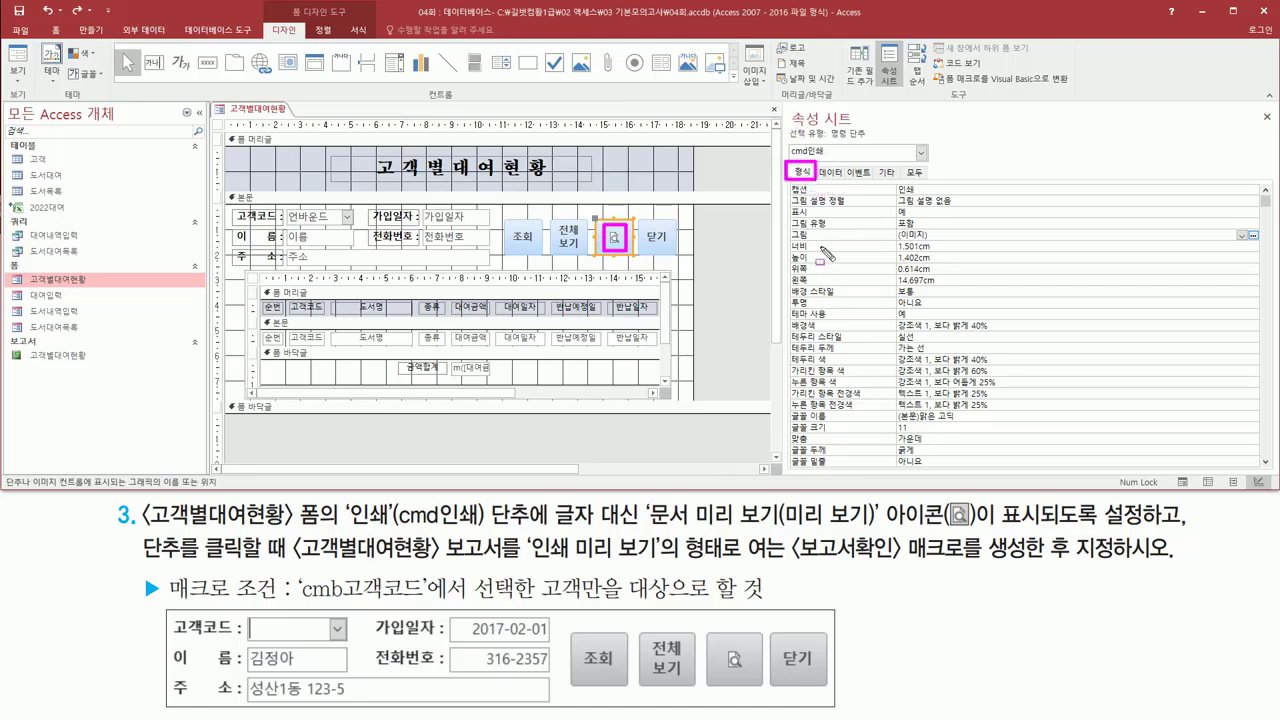
mouse_move(786, 226)
mouse_down()
mouse_move(882, 244)
mouse_move(1268, 243)
mouse_up()
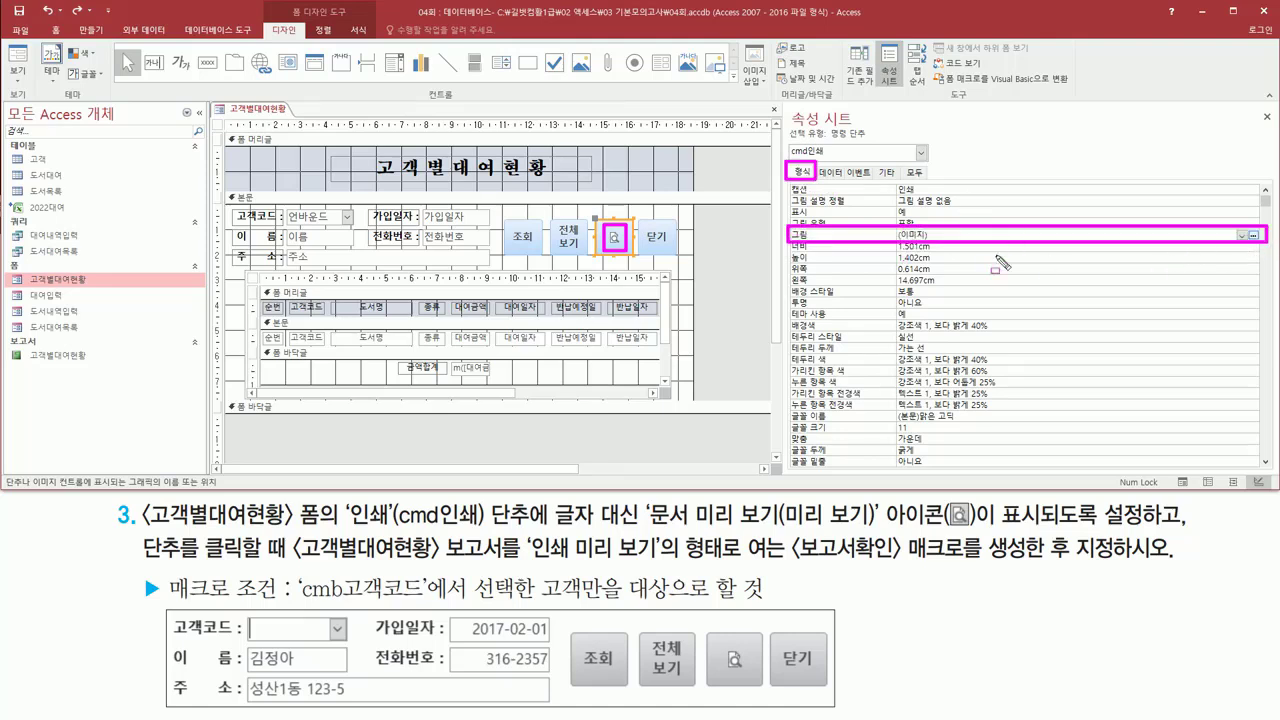
drag(1188, 498, 1189, 535)
mouse_move(193, 562)
mouse_down()
mouse_move(505, 585)
mouse_move(552, 566)
mouse_move(662, 566)
mouse_up()
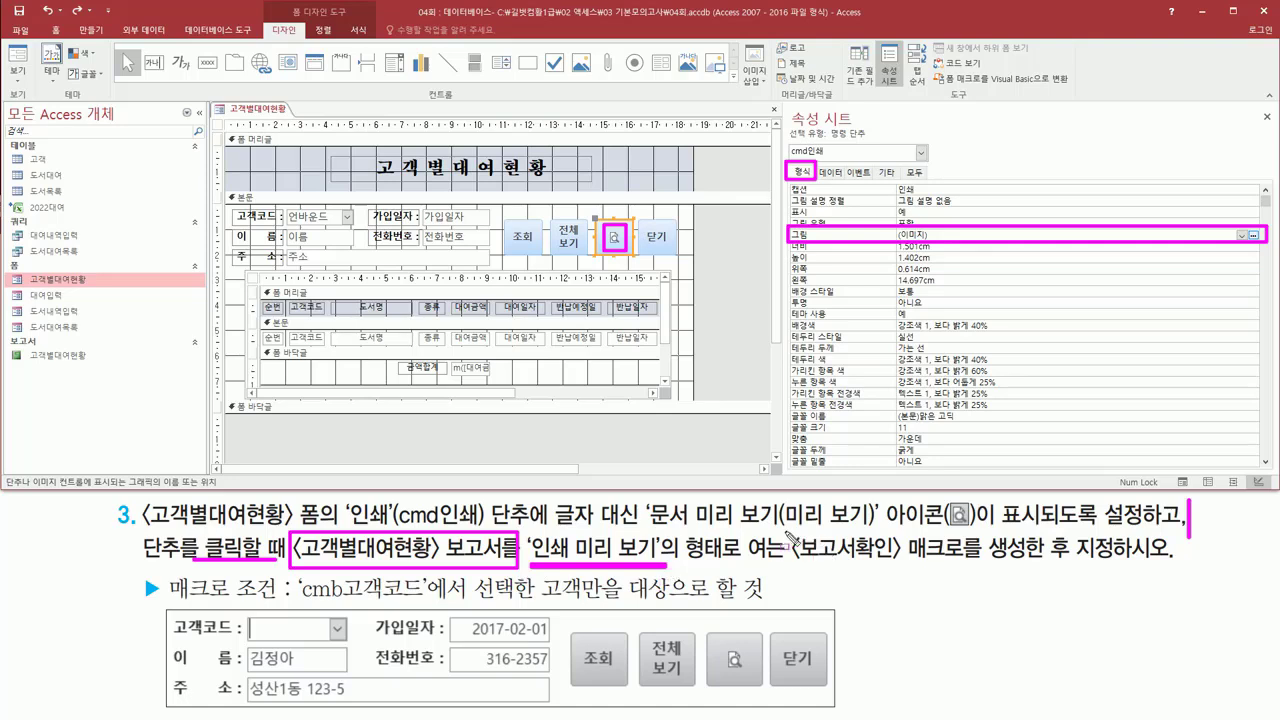
mouse_move(786, 532)
mouse_down()
mouse_move(868, 565)
mouse_move(1034, 578)
mouse_up()
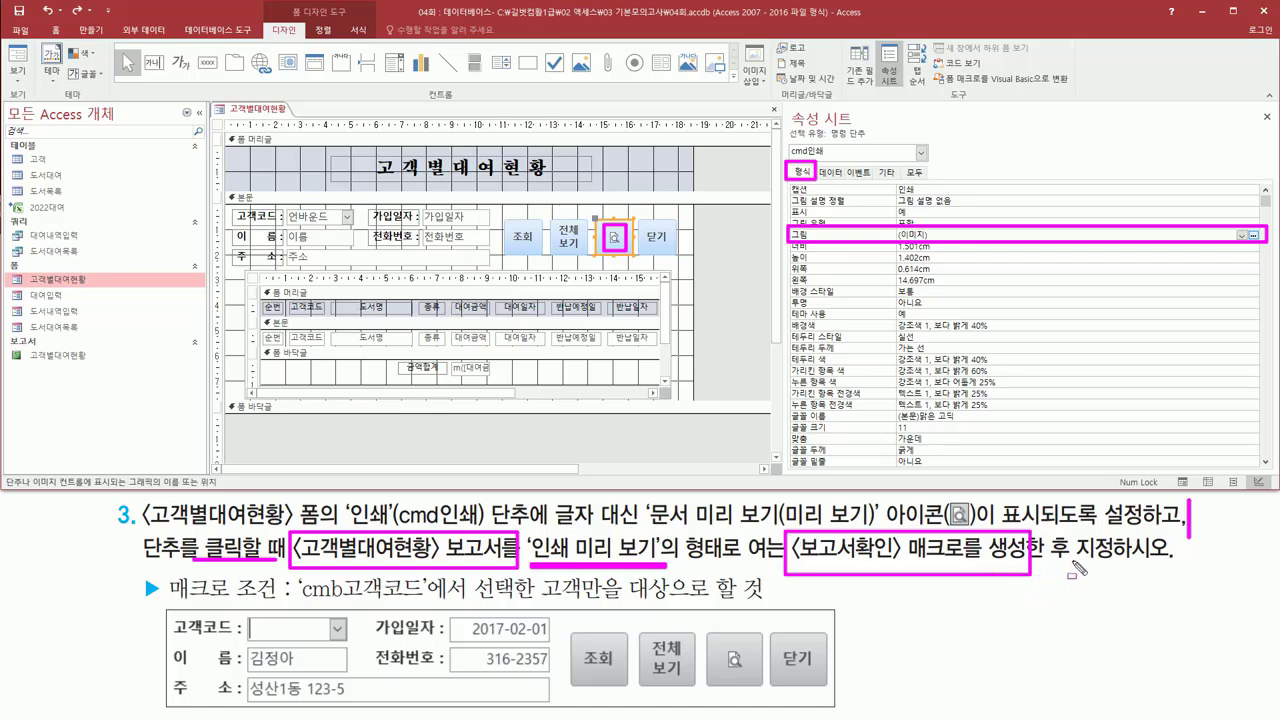
drag(800, 563, 884, 562)
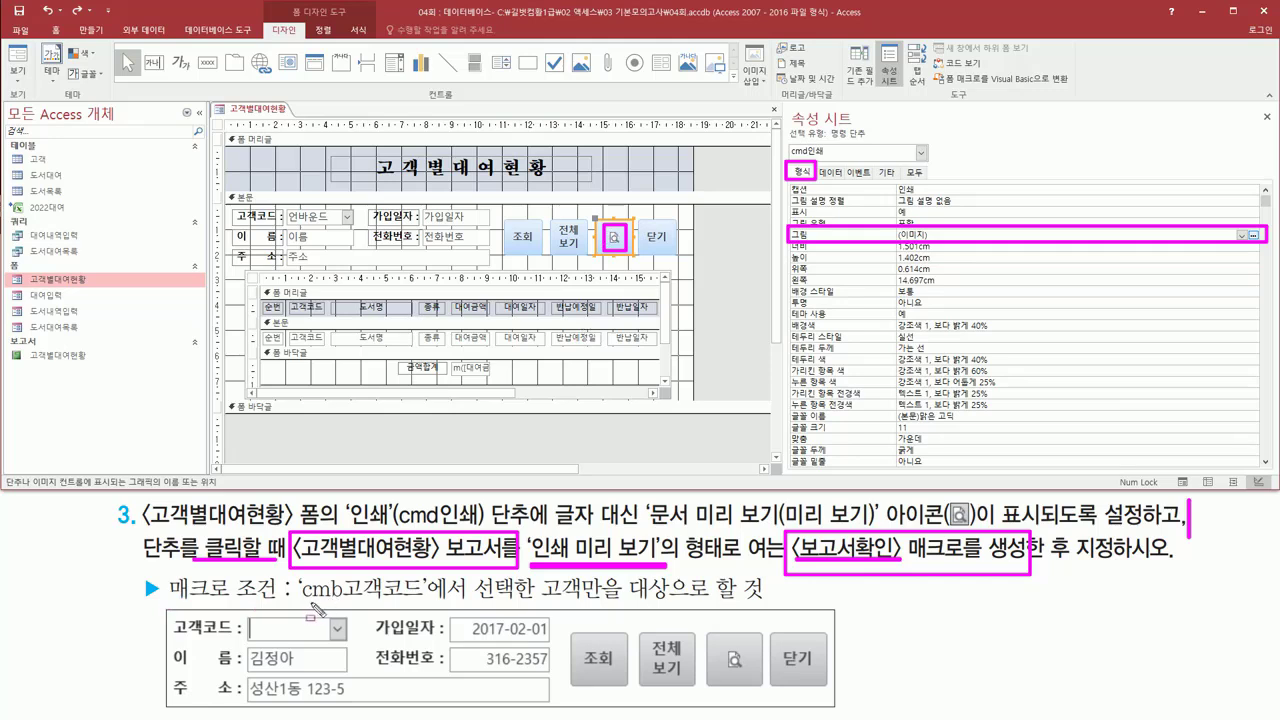
mouse_move(300, 604)
mouse_down()
mouse_move(430, 592)
mouse_move(435, 580)
mouse_up()
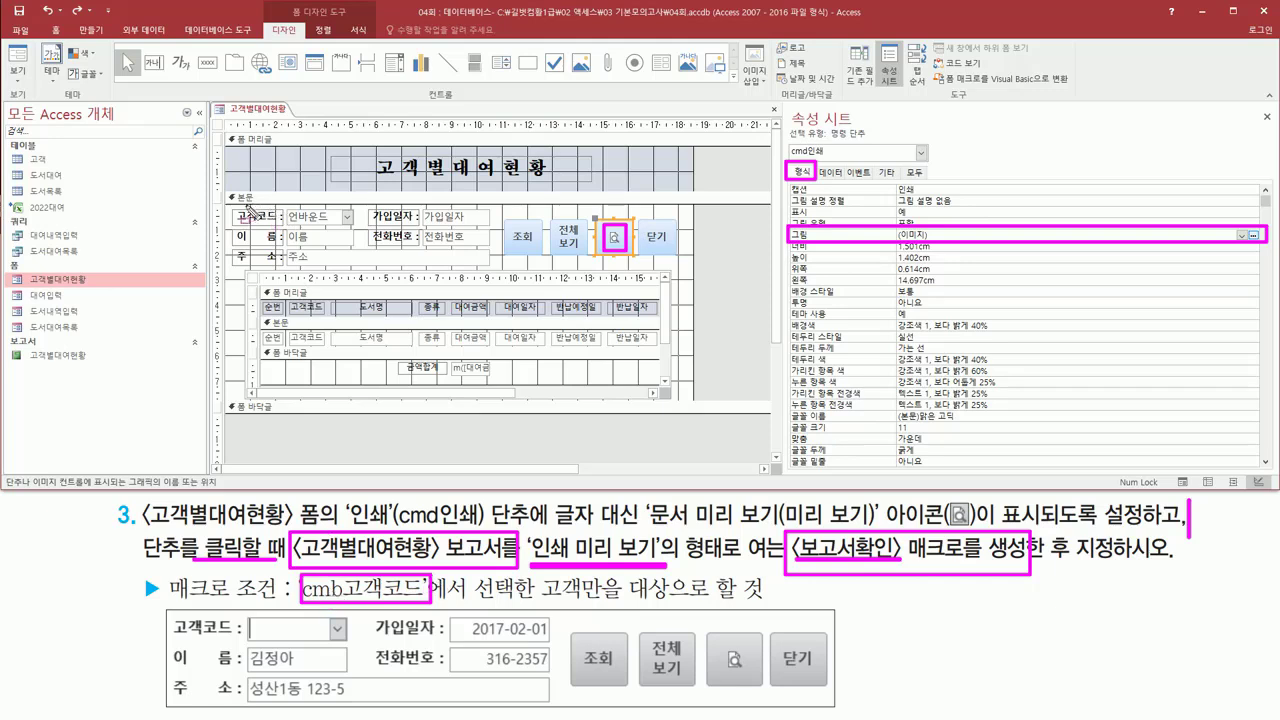
mouse_move(231, 210)
mouse_down()
mouse_move(282, 222)
mouse_move(230, 212)
mouse_up()
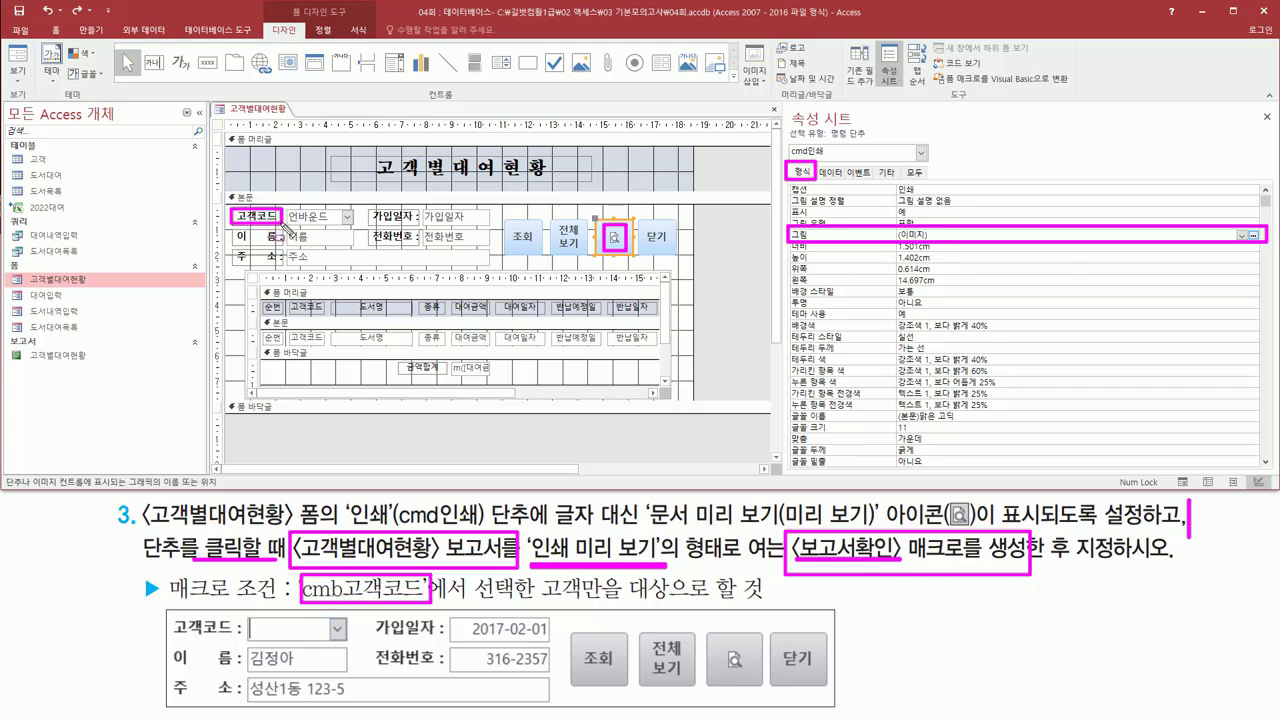
mouse_move(346, 230)
mouse_down()
mouse_move(289, 212)
mouse_move(358, 215)
mouse_up()
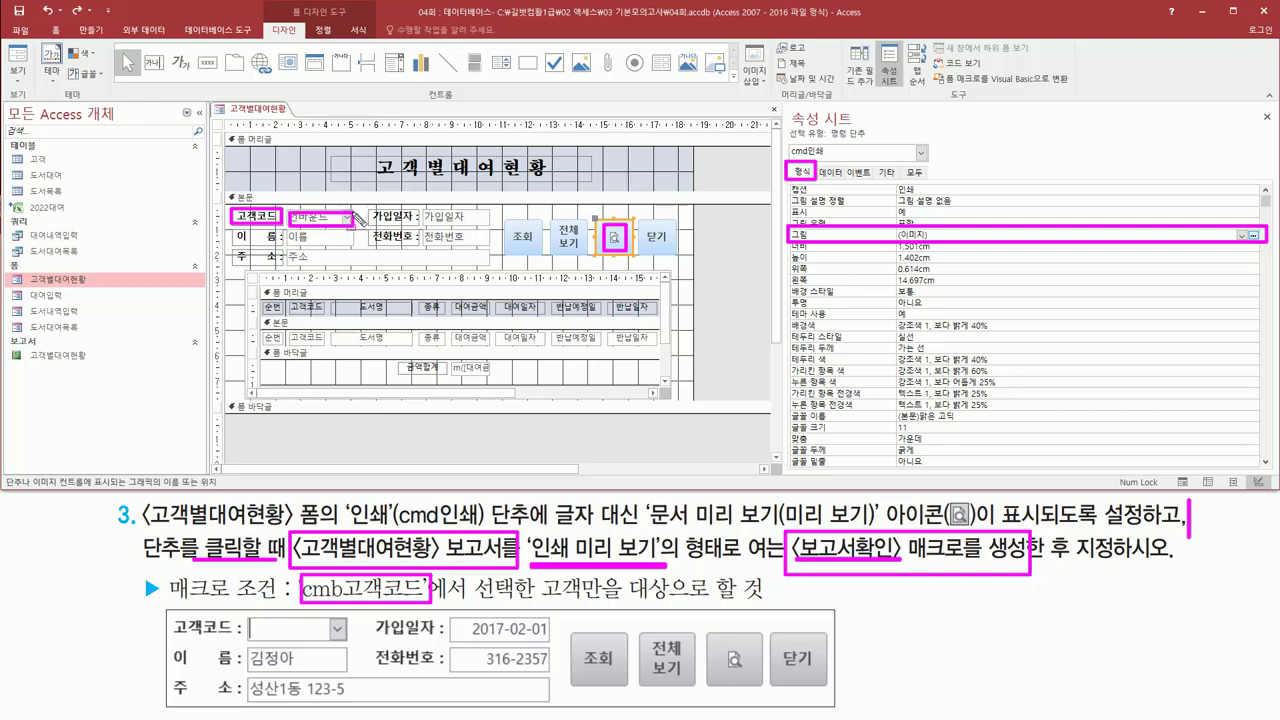
Select the 고객코드 combo box and check its control name against the exercise's macro condition
click(346, 222)
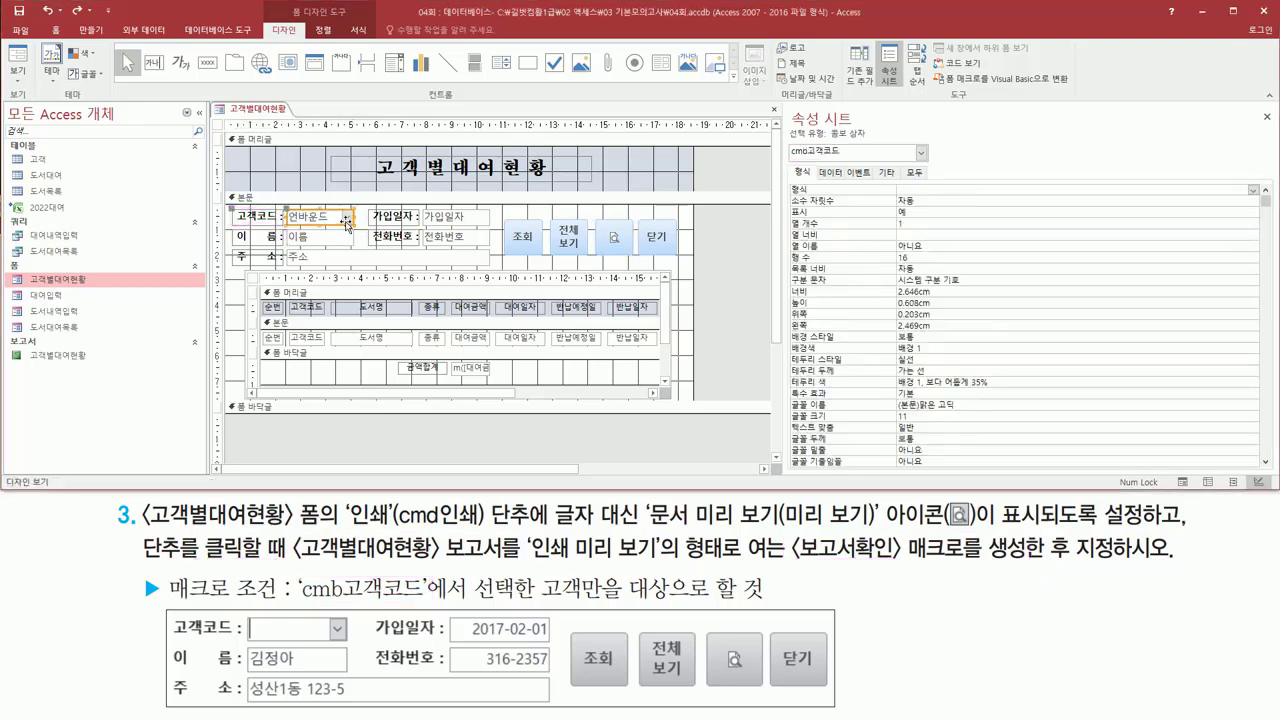
drag(791, 162, 851, 140)
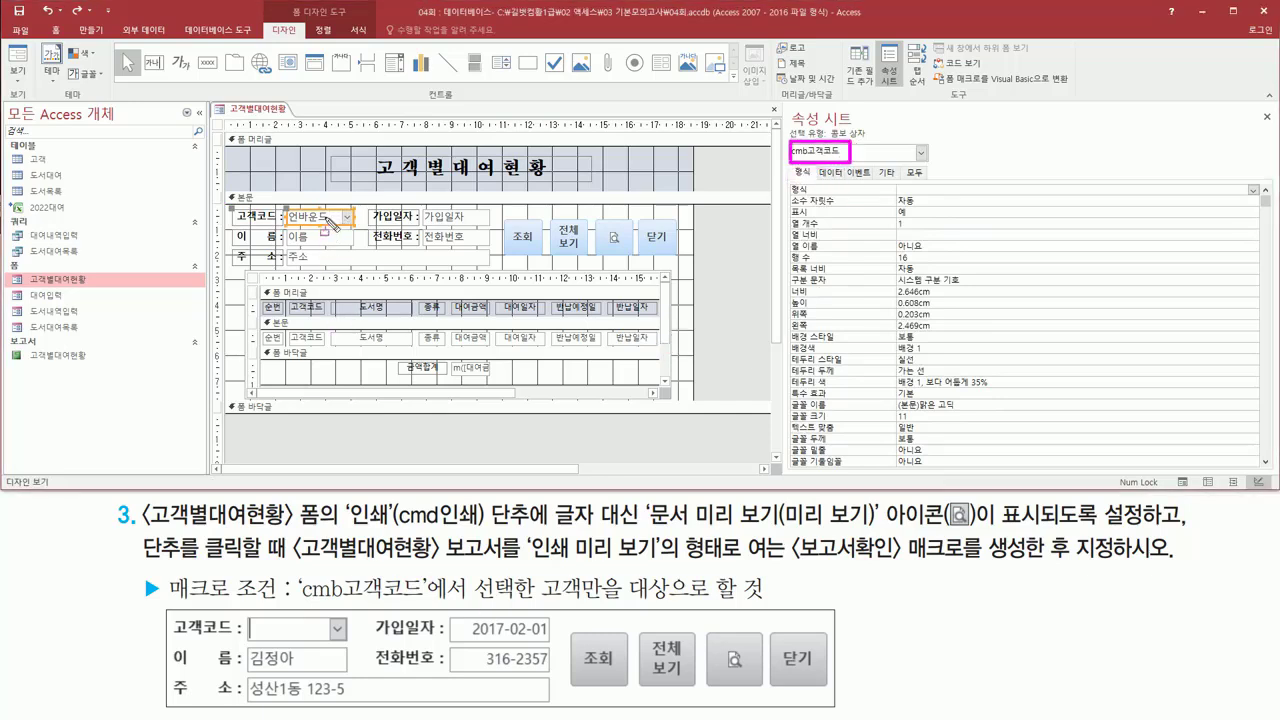
drag(284, 208, 352, 224)
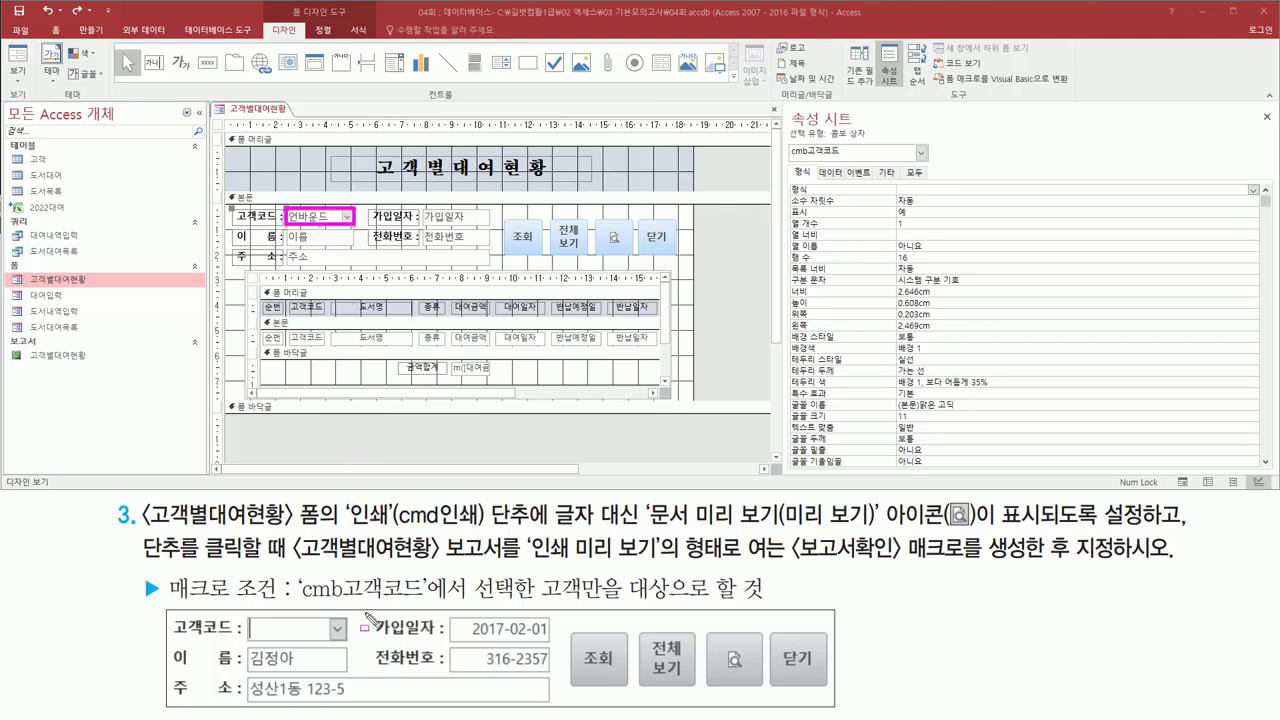
mouse_move(304, 572)
mouse_down()
mouse_move(495, 568)
mouse_move(510, 538)
mouse_up()
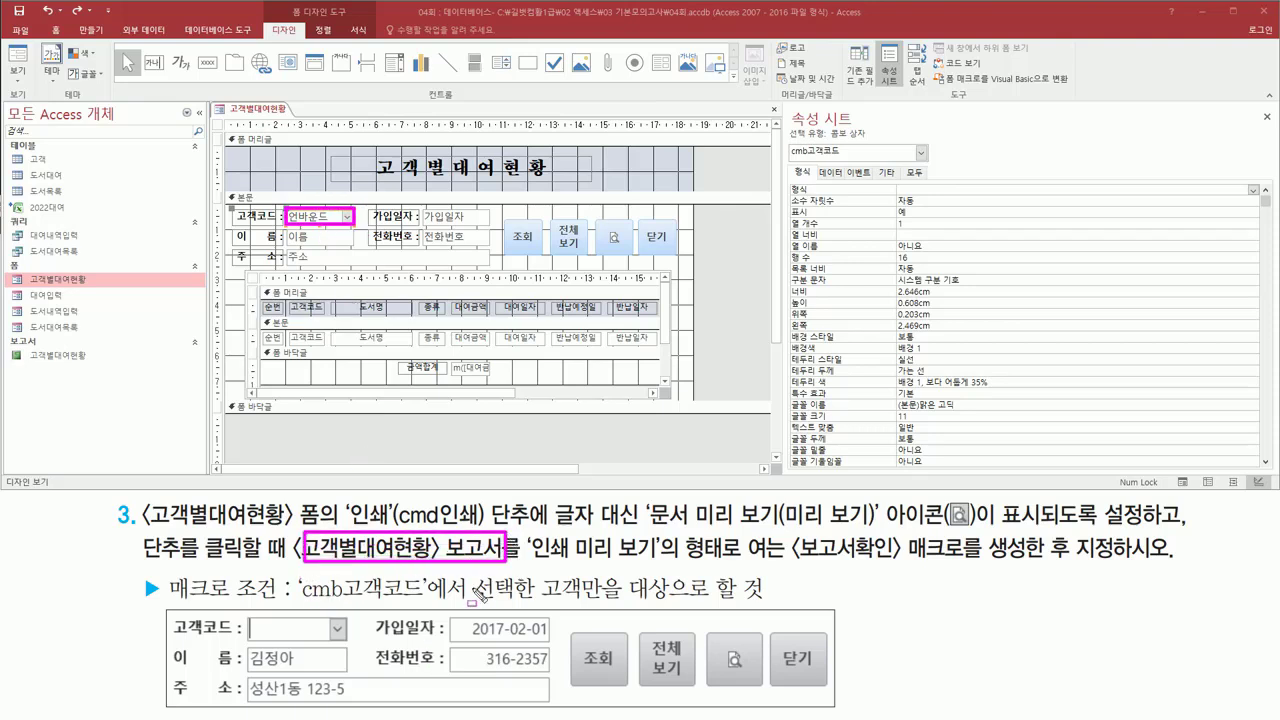
Create a new macro for the 인쇄 button's report preview
drag(290, 606, 772, 612)
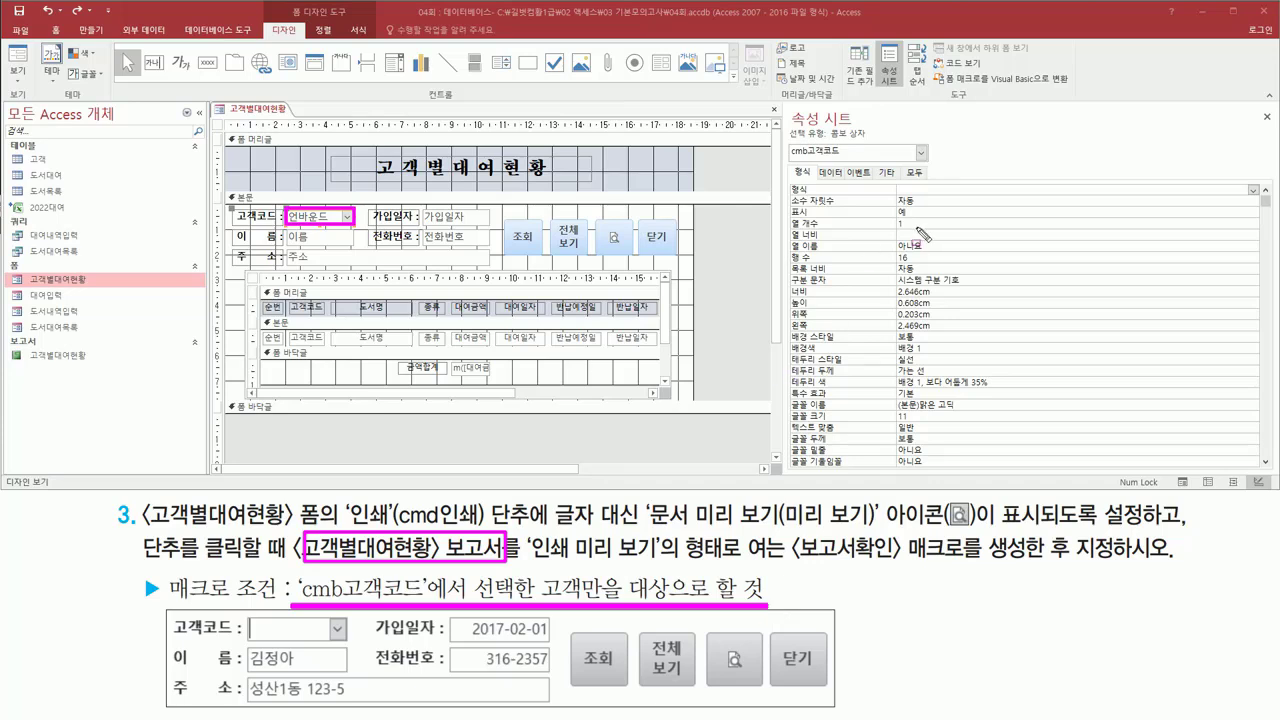
key(Escape)
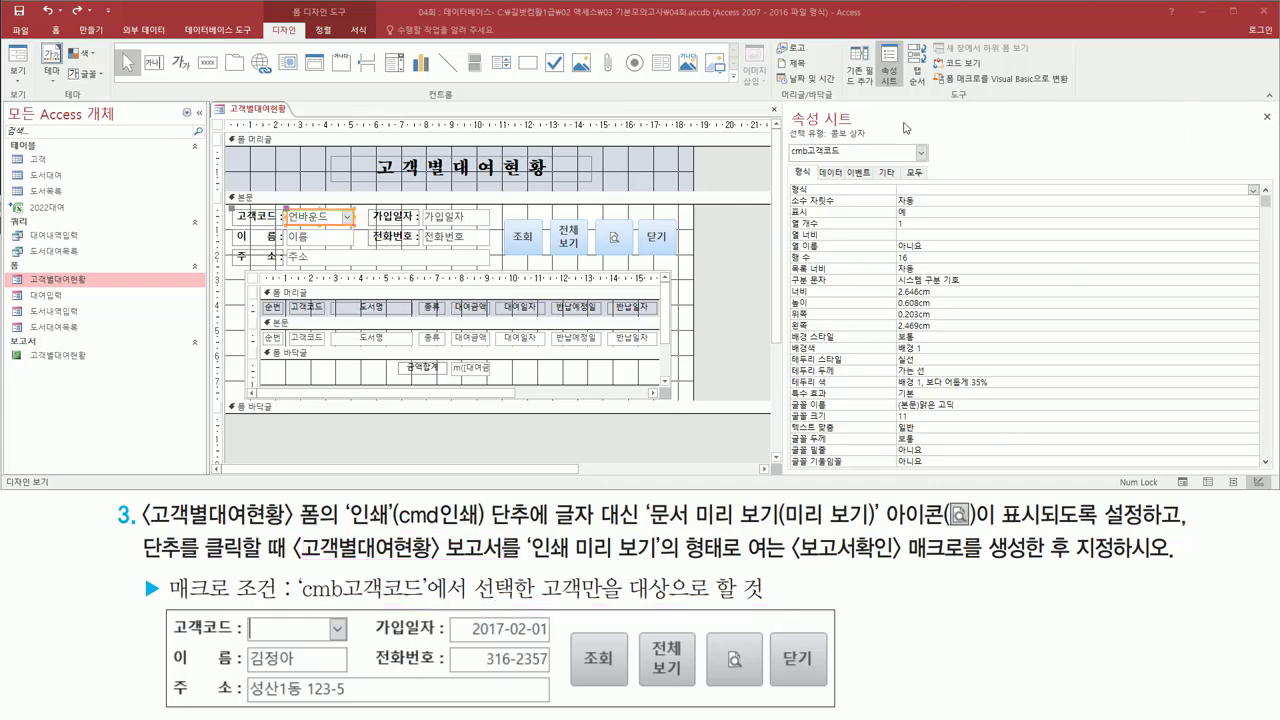
click(89, 31)
mouse_move(72, 22)
mouse_down()
mouse_move(100, 48)
mouse_move(110, 39)
mouse_up()
drag(620, 40, 648, 87)
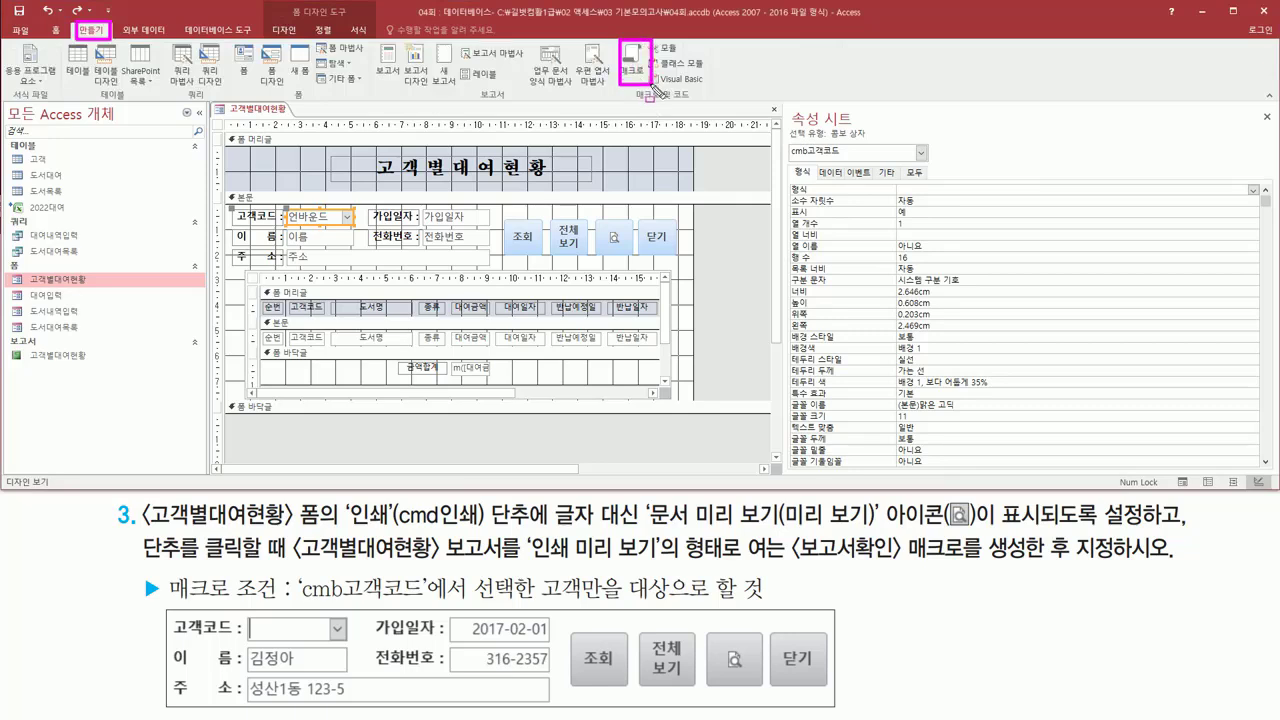
key(Escape)
click(631, 68)
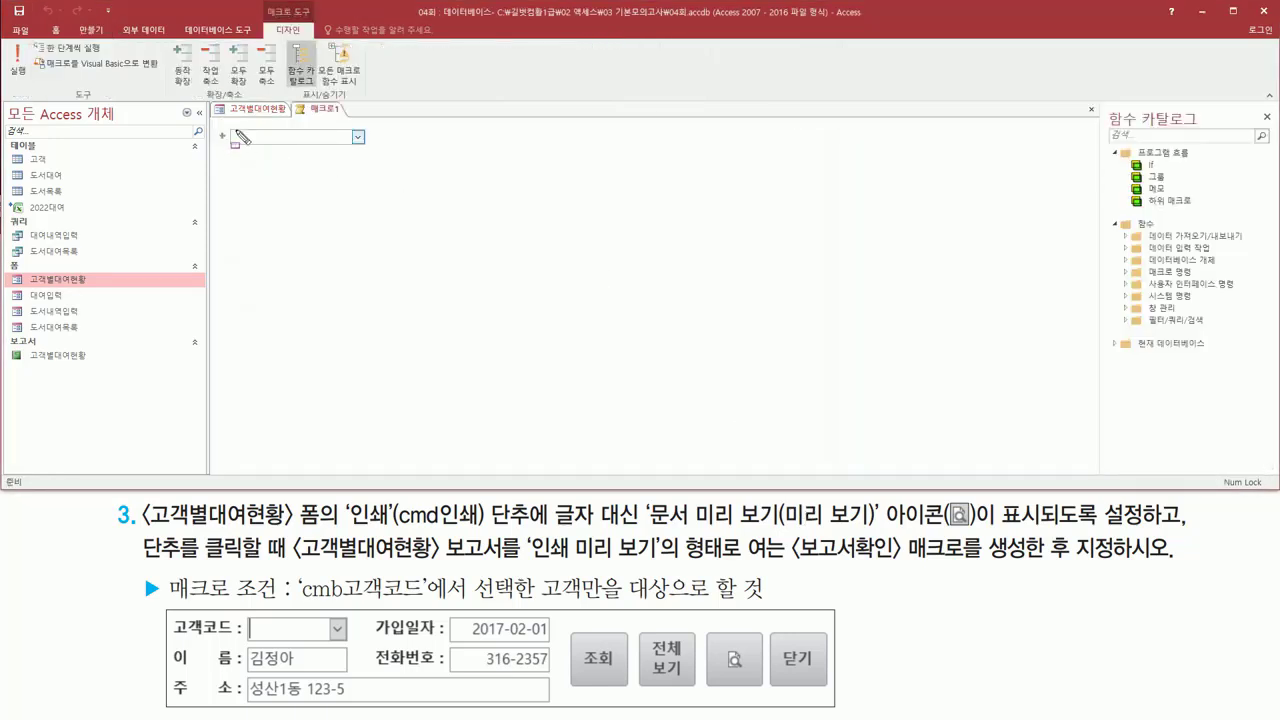
Add an OpenReport action to the new macro
mouse_move(231, 126)
mouse_down()
mouse_move(388, 146)
mouse_move(375, 145)
mouse_up()
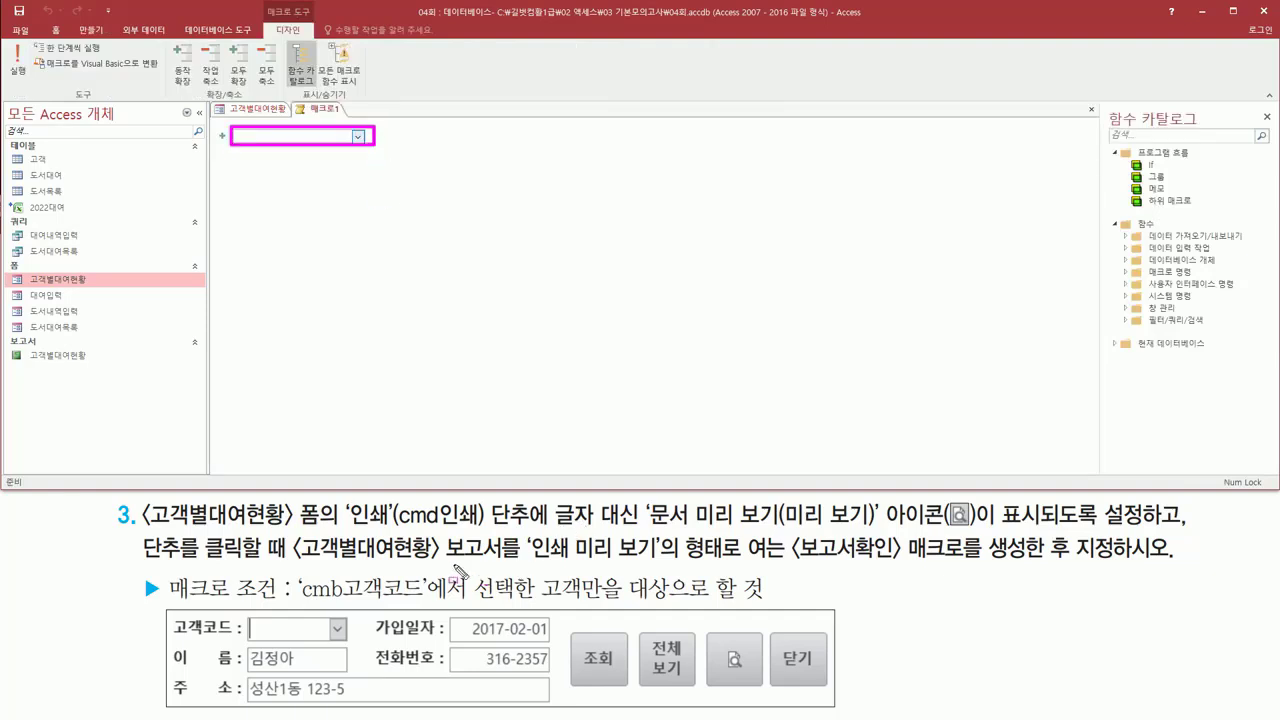
drag(443, 566, 504, 566)
drag(444, 528, 519, 568)
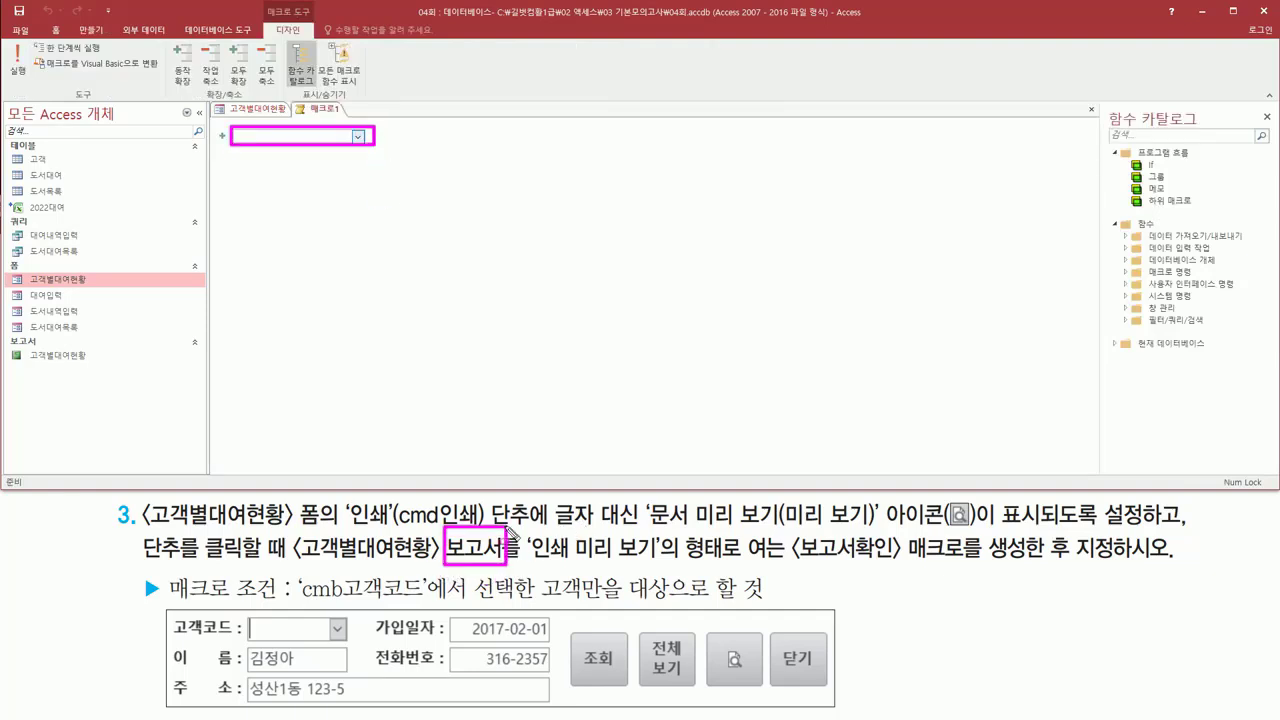
key(Escape)
click(358, 136)
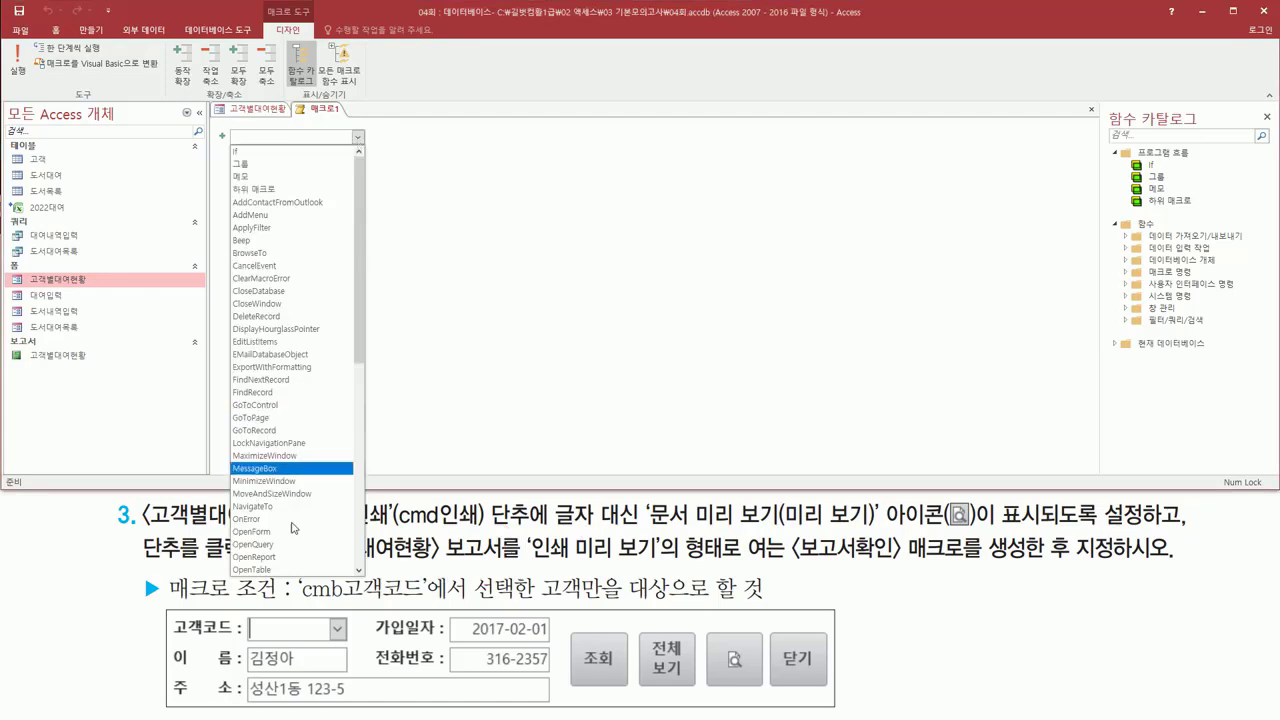
click(286, 562)
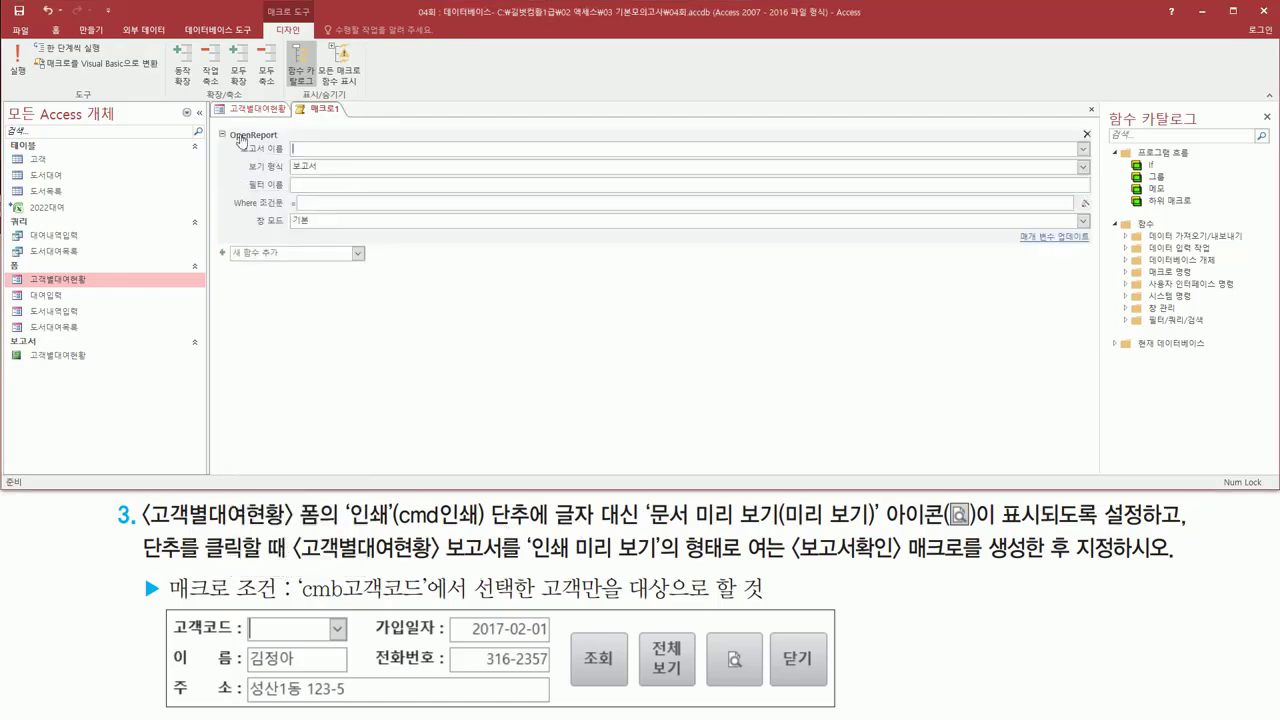
Set the report name of the OpenReport action to 고객별대여현황
drag(223, 126, 349, 157)
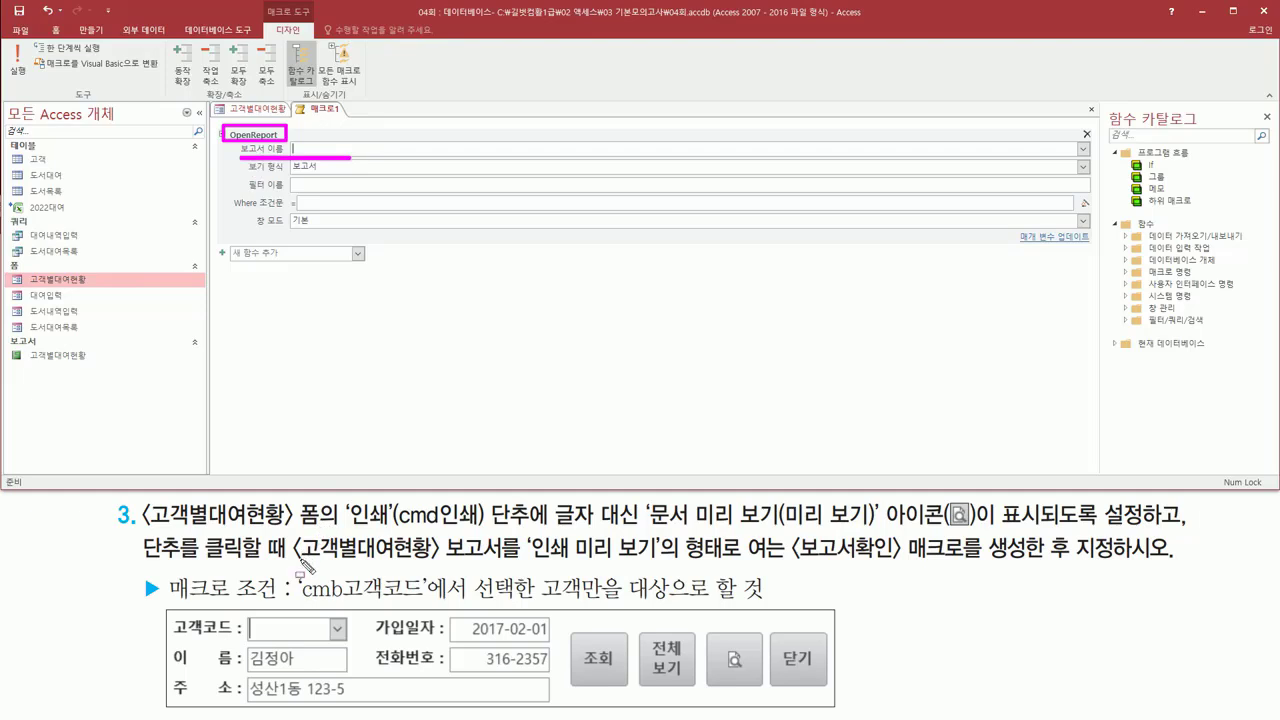
drag(298, 566, 505, 567)
key(Escape)
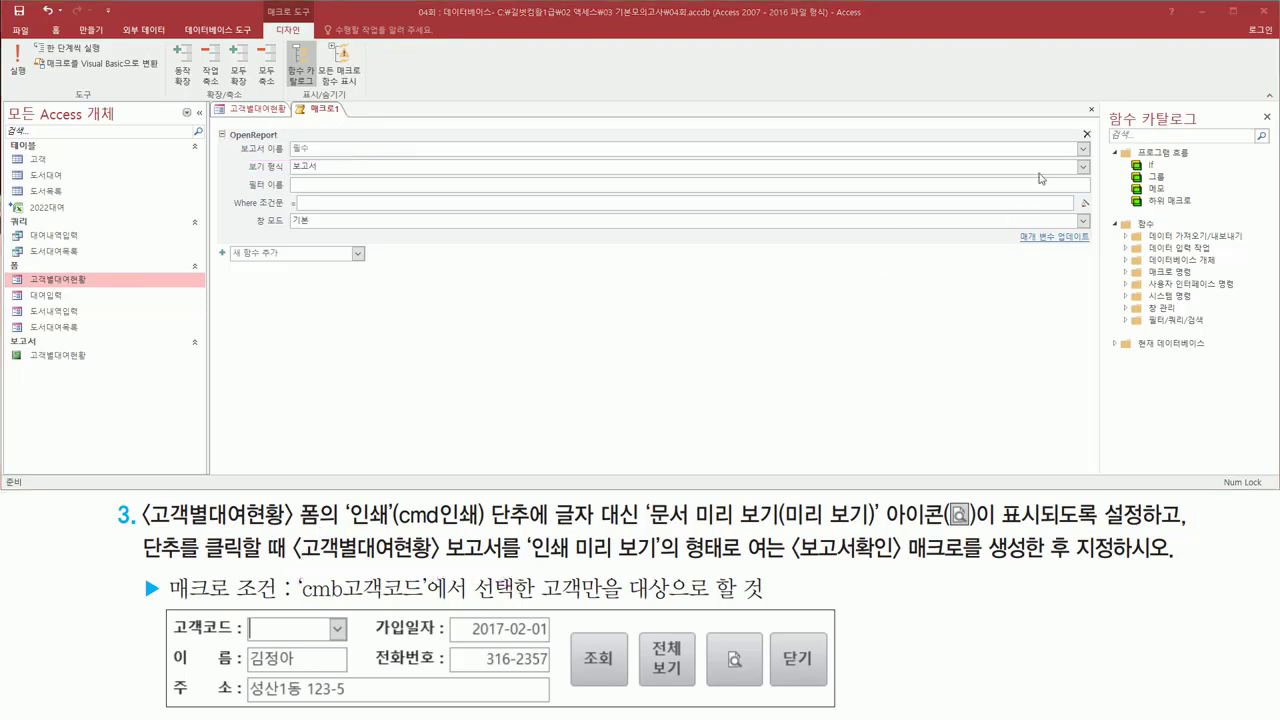
click(1083, 149)
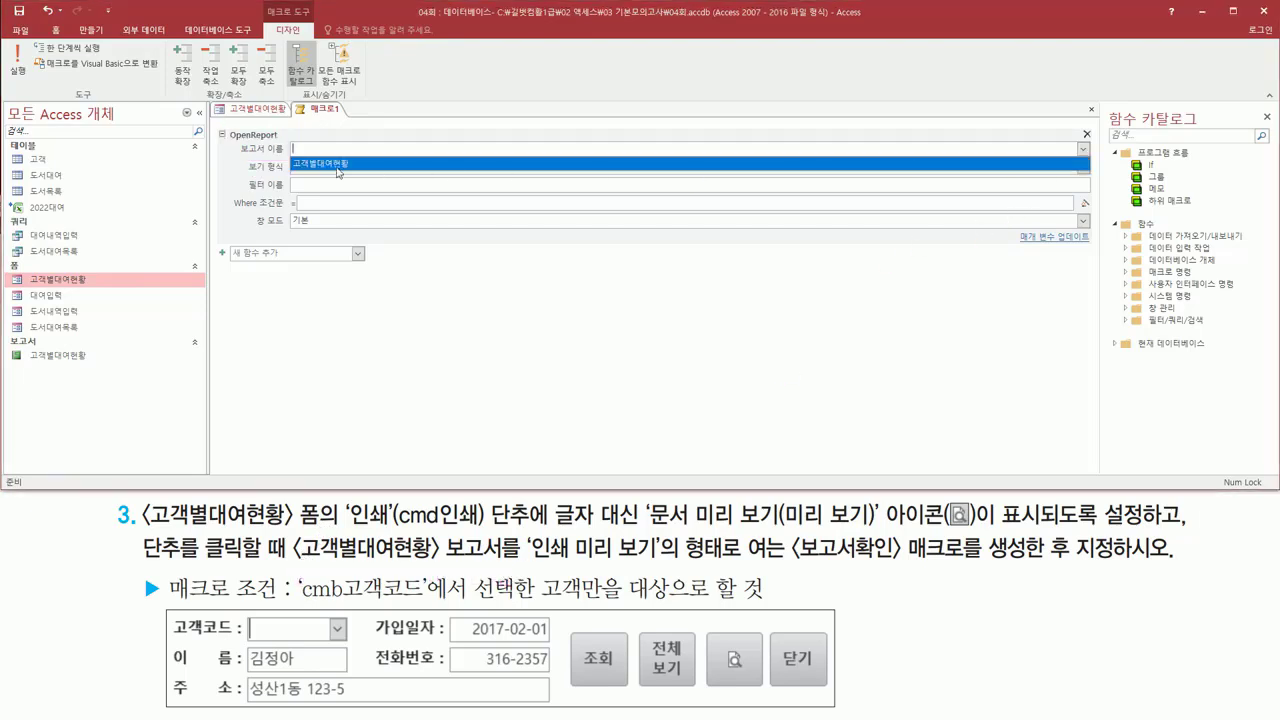
click(337, 165)
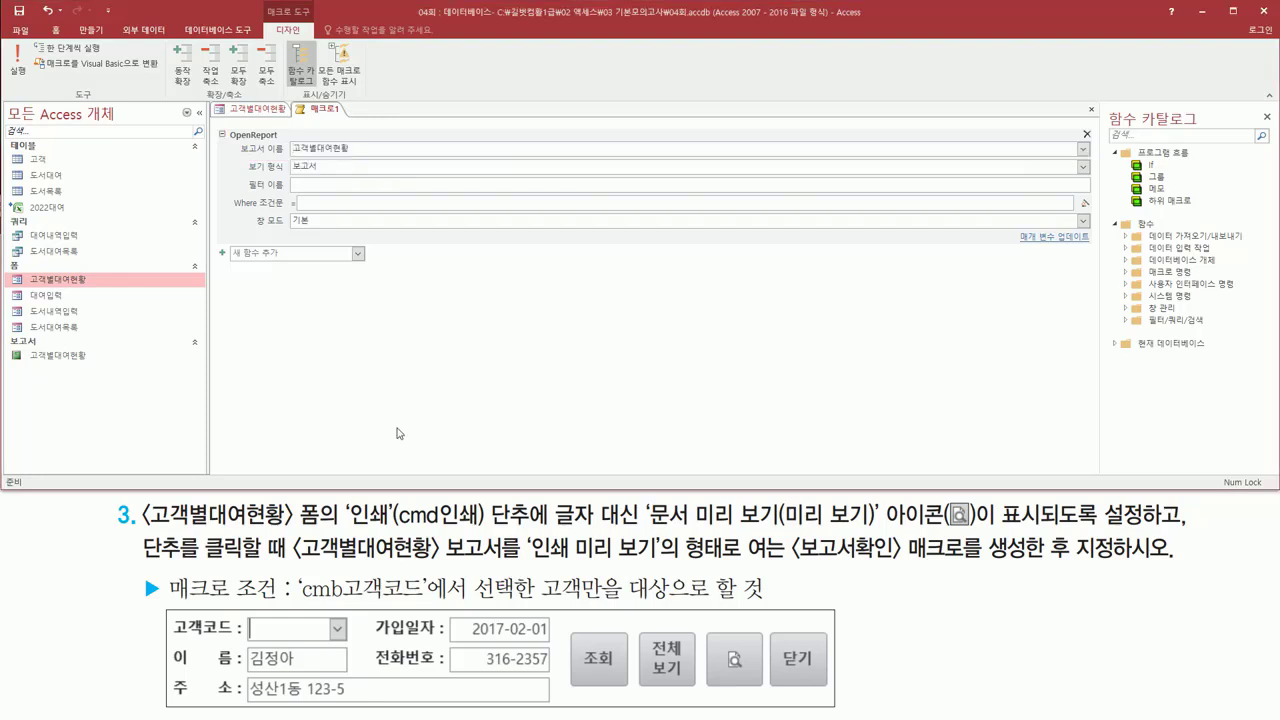
Set the view type (보기 형식) of the OpenReport action to 인쇄 미리 보기
drag(245, 158, 330, 175)
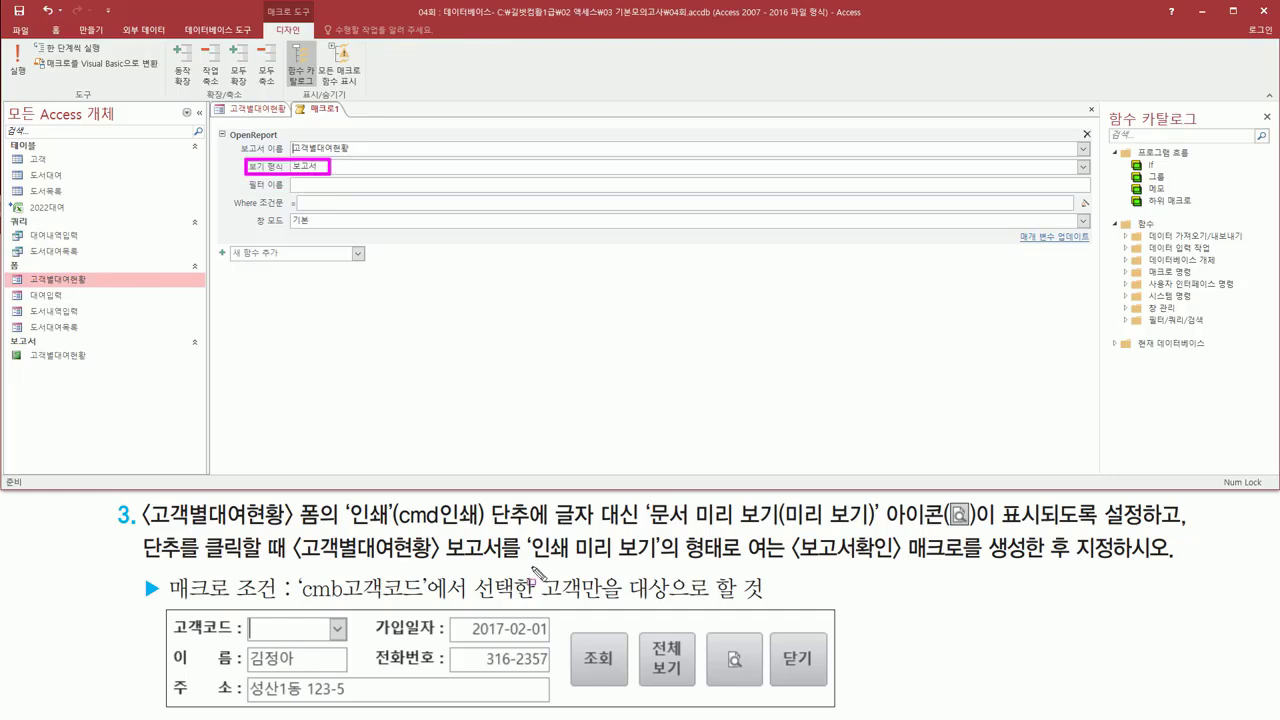
drag(532, 566, 662, 565)
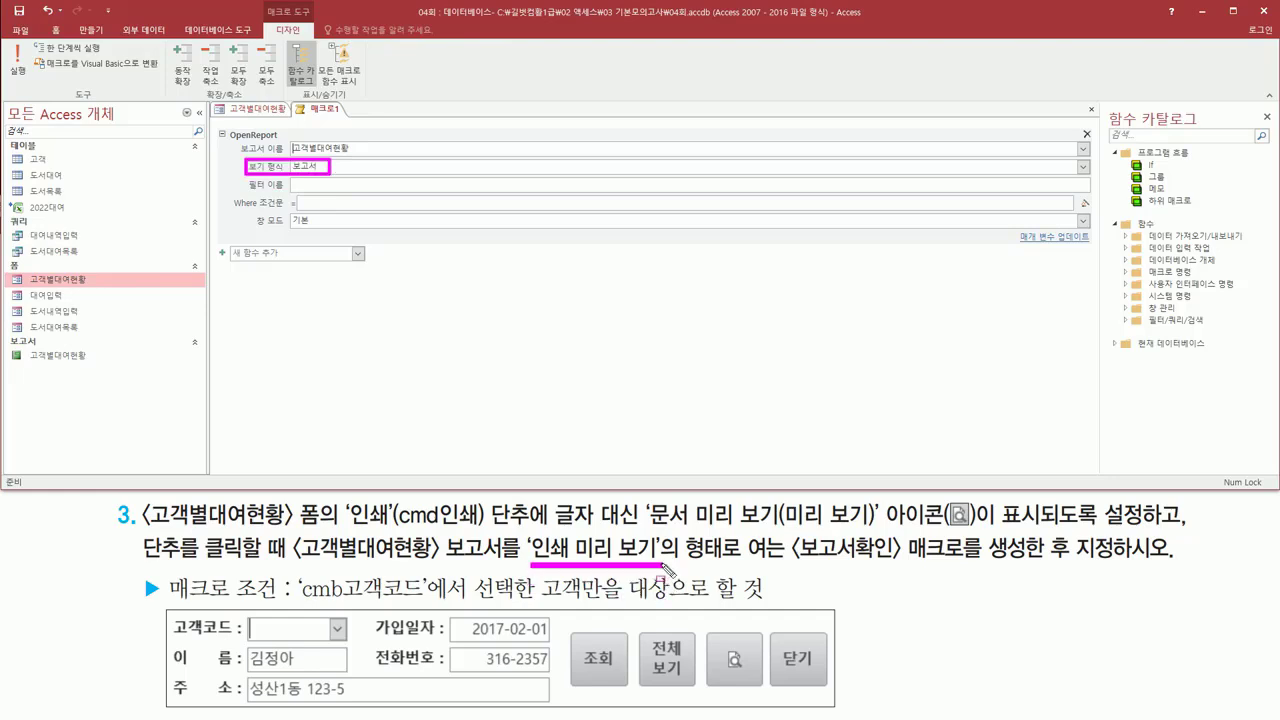
key(Escape)
click(1083, 167)
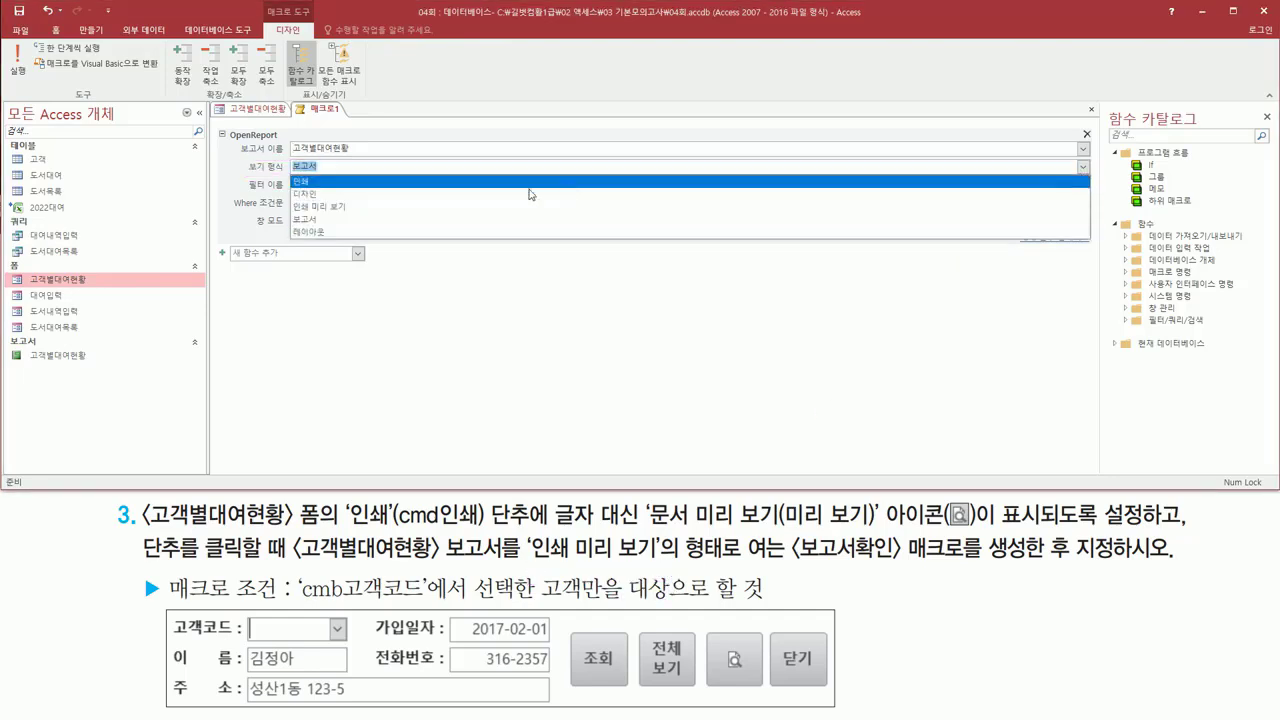
click(446, 207)
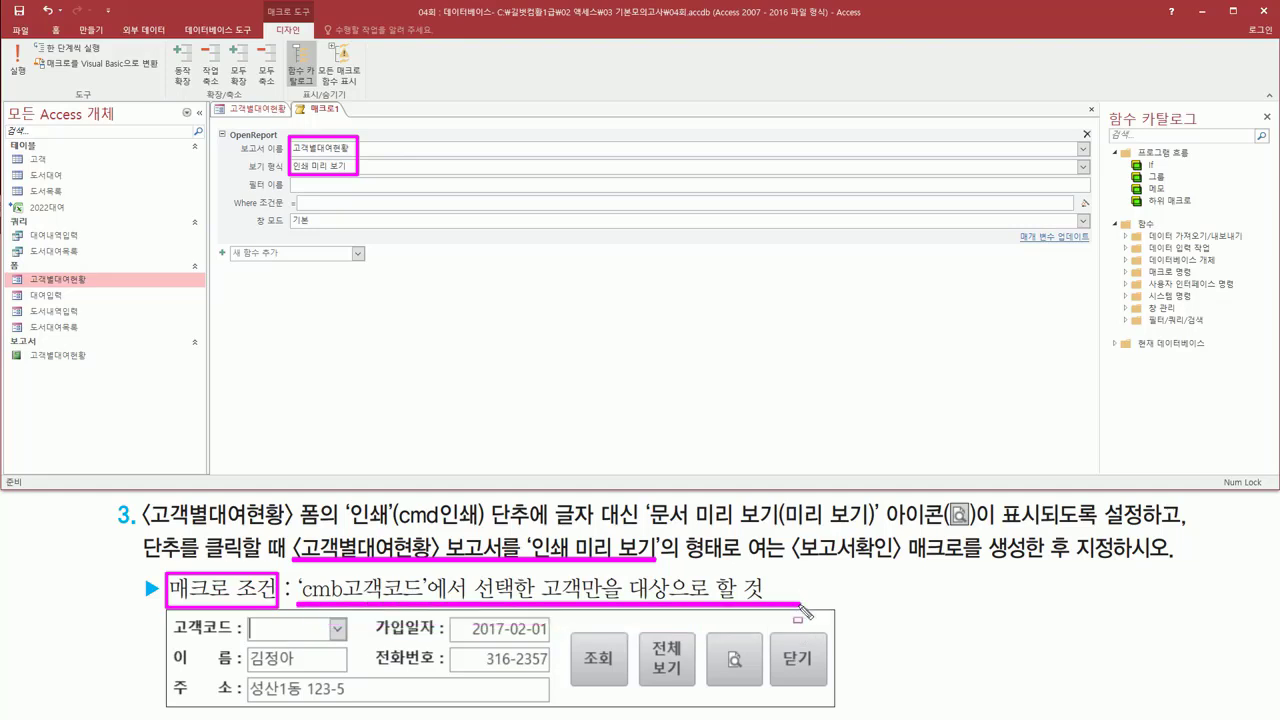
Open the expression builder for the OpenReport Where condition and begin the expression with [고객코드]=
drag(233, 194, 357, 208)
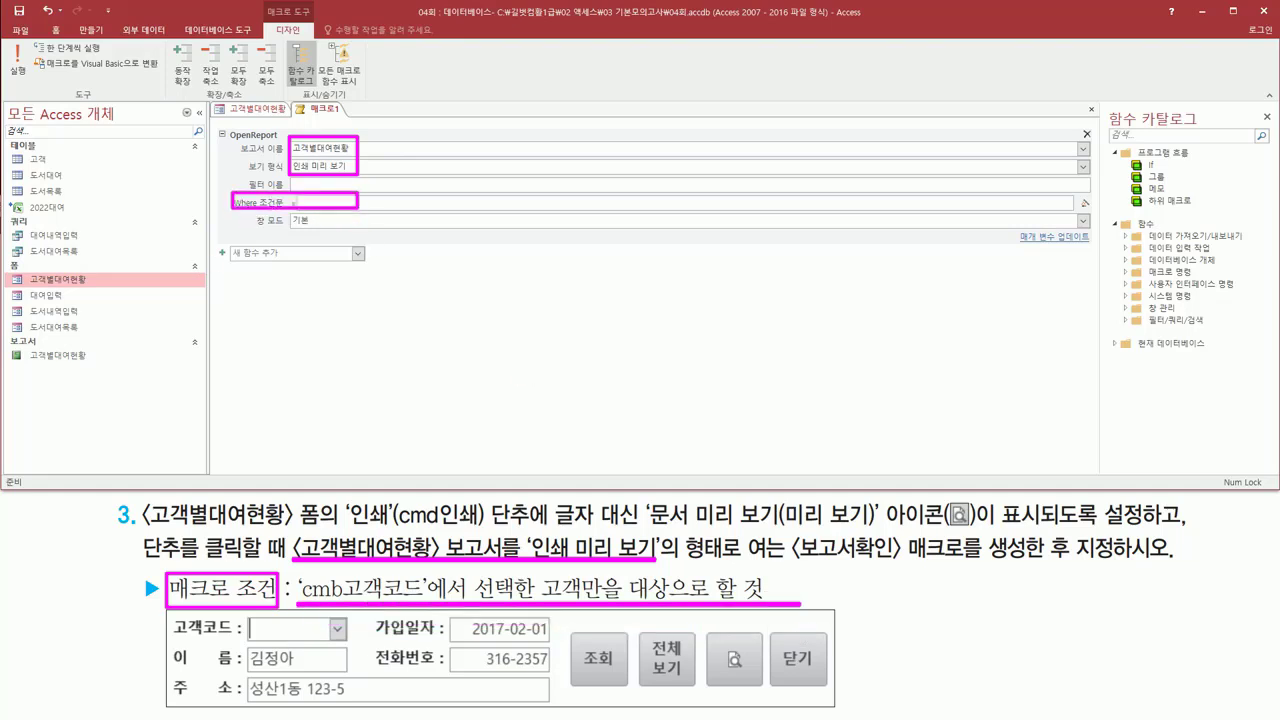
drag(1072, 192, 1100, 213)
key(Escape)
click(1084, 203)
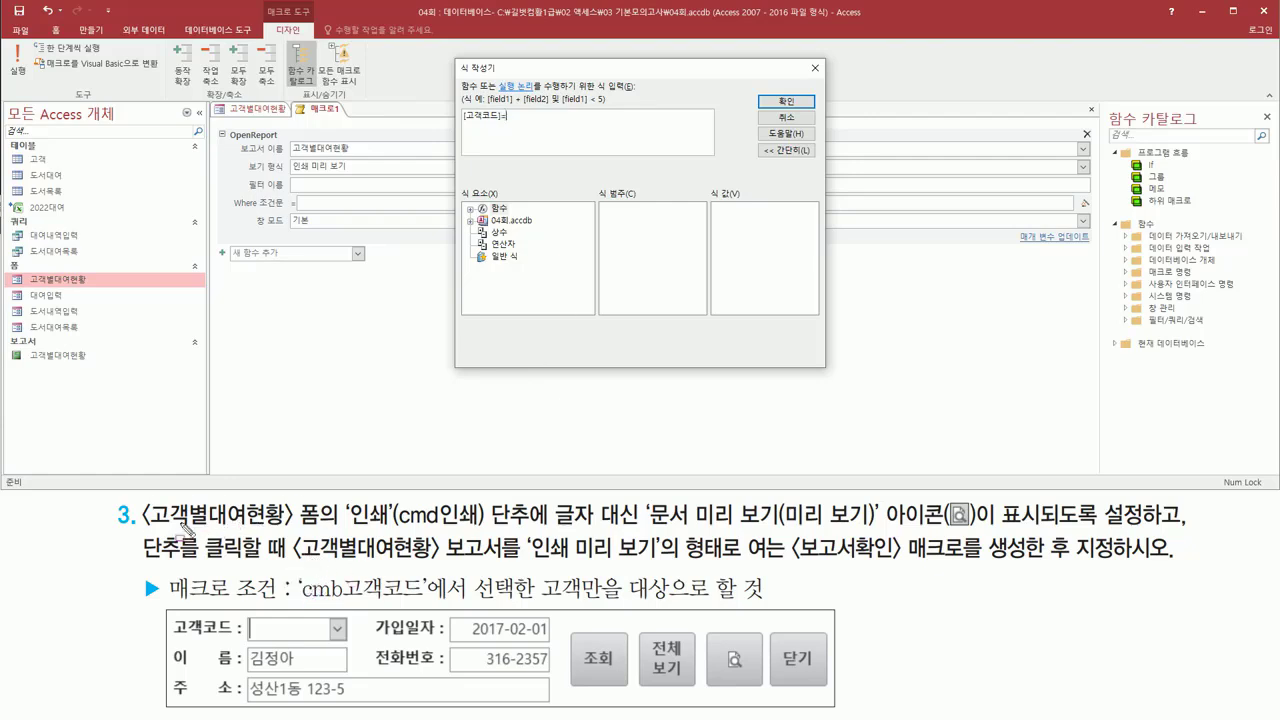
drag(147, 500, 300, 525)
drag(298, 572, 427, 604)
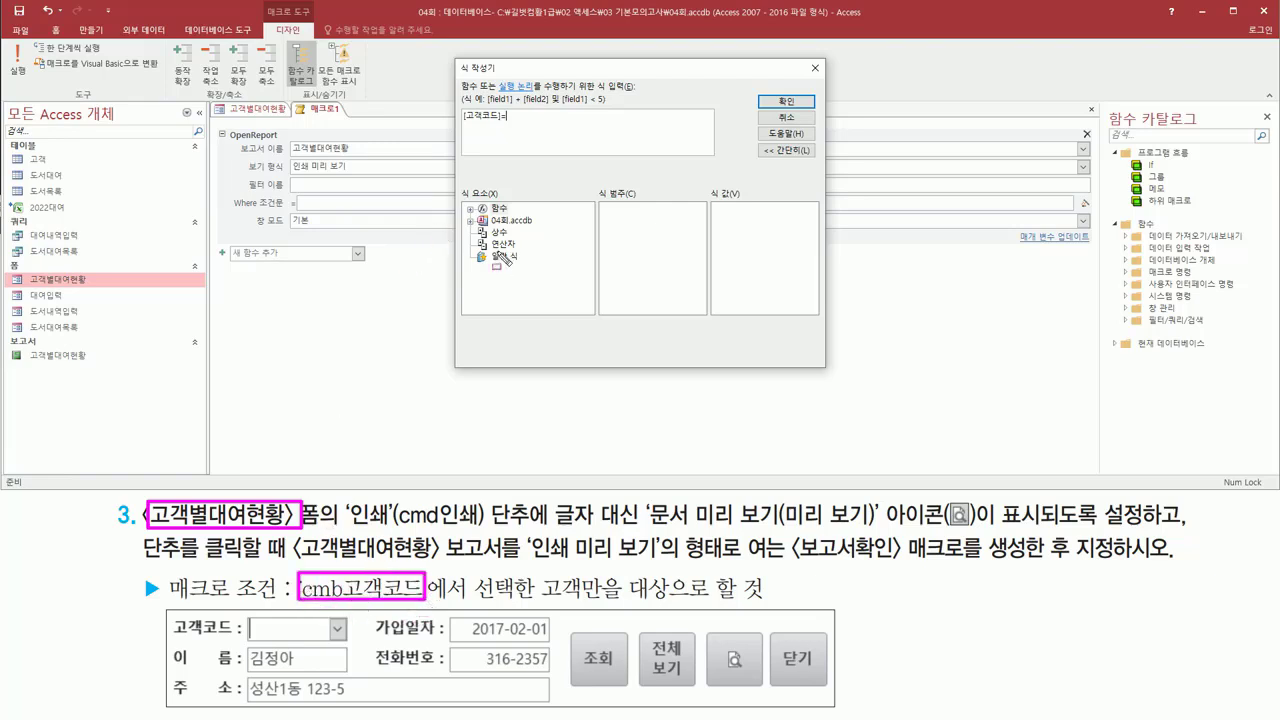
drag(489, 210, 532, 227)
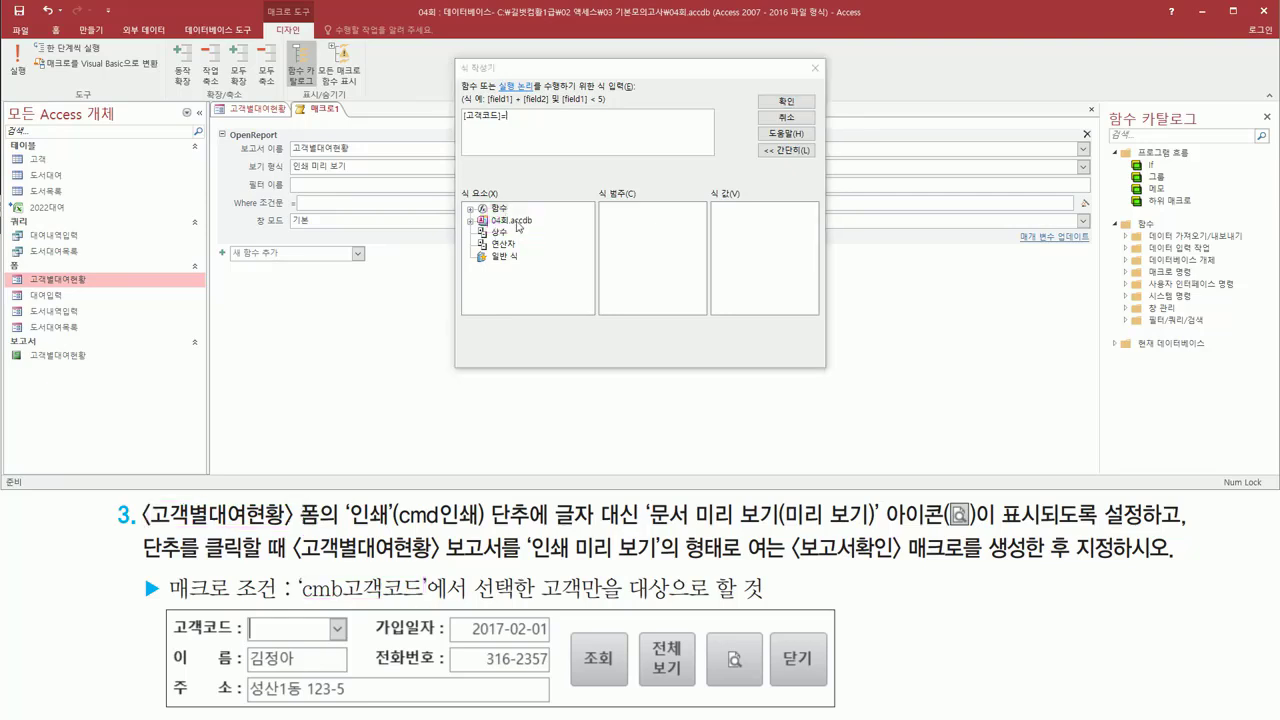
List the controls of the loaded 고객별대여현황 form from 04회.accdb in the expression builder
click(517, 225)
double_click(517, 225)
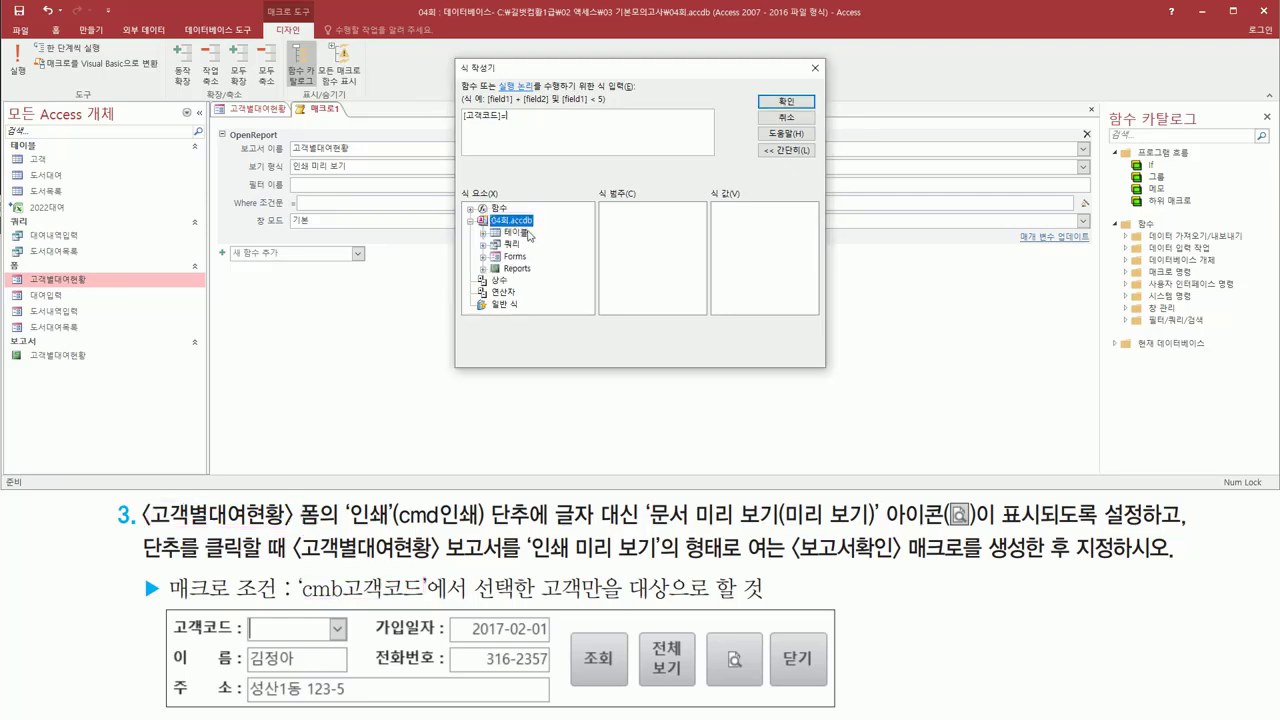
drag(143, 547, 322, 546)
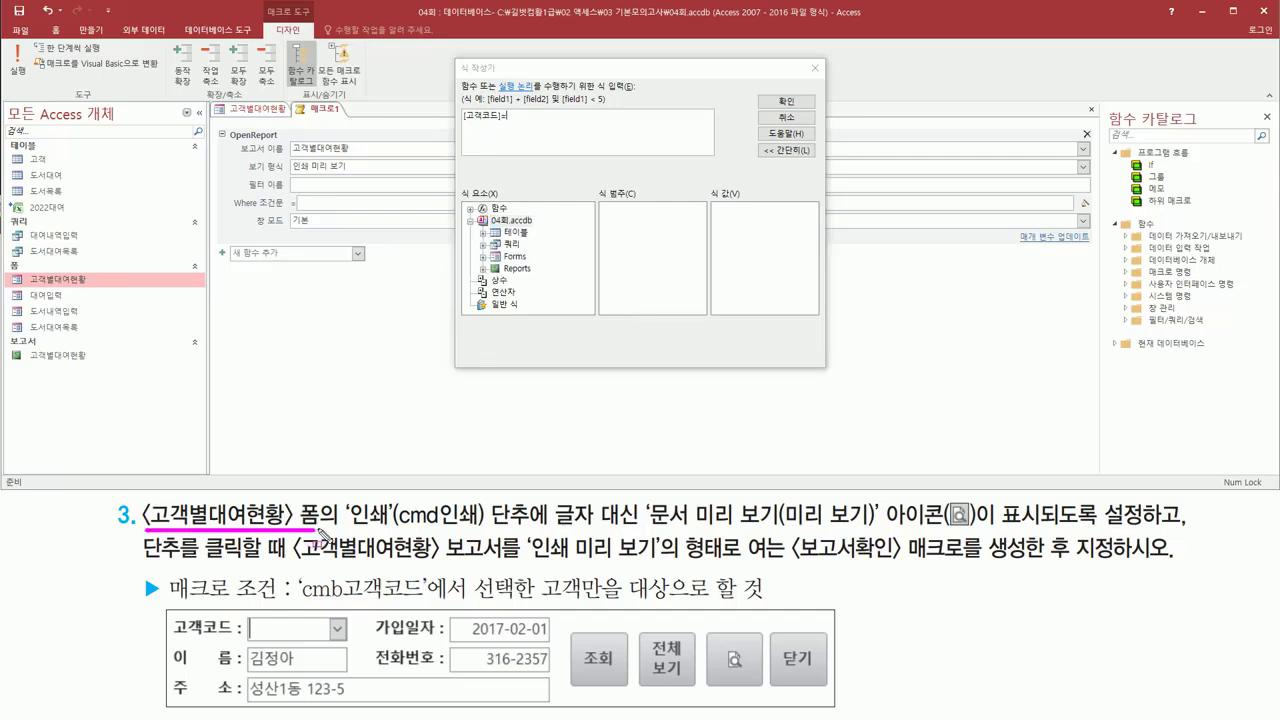
drag(298, 603, 423, 603)
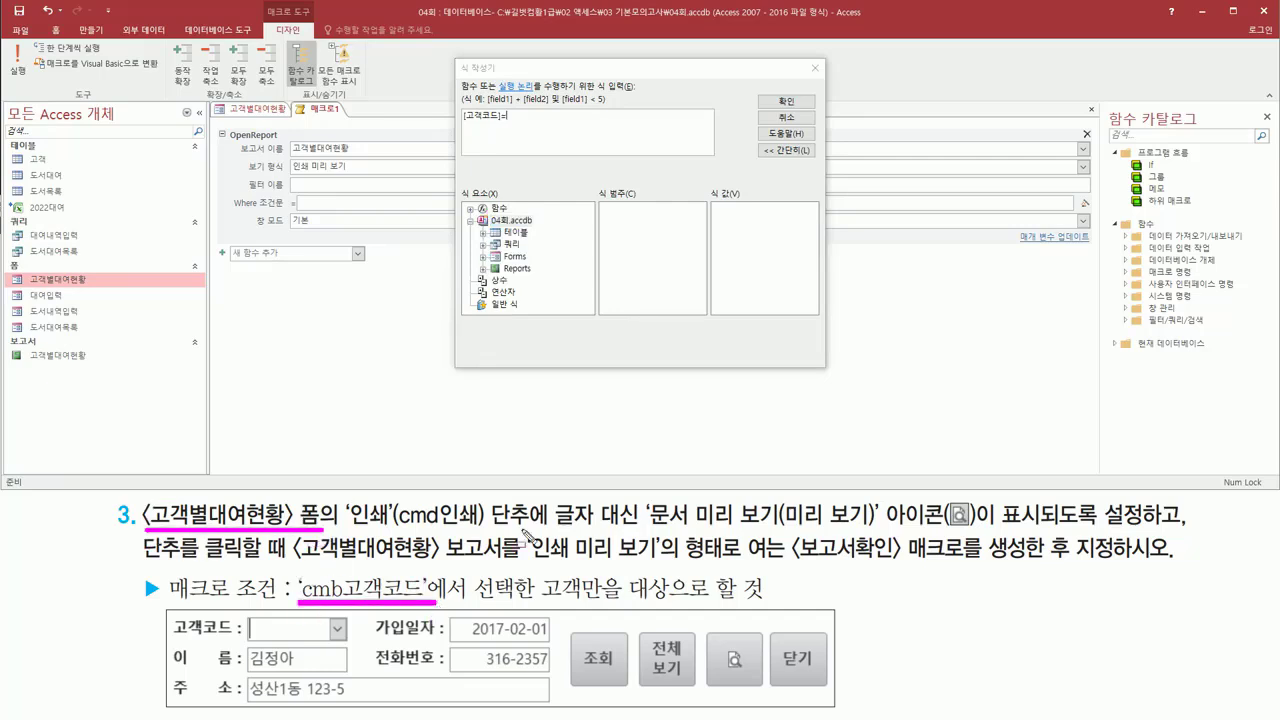
double_click(527, 257)
click(535, 269)
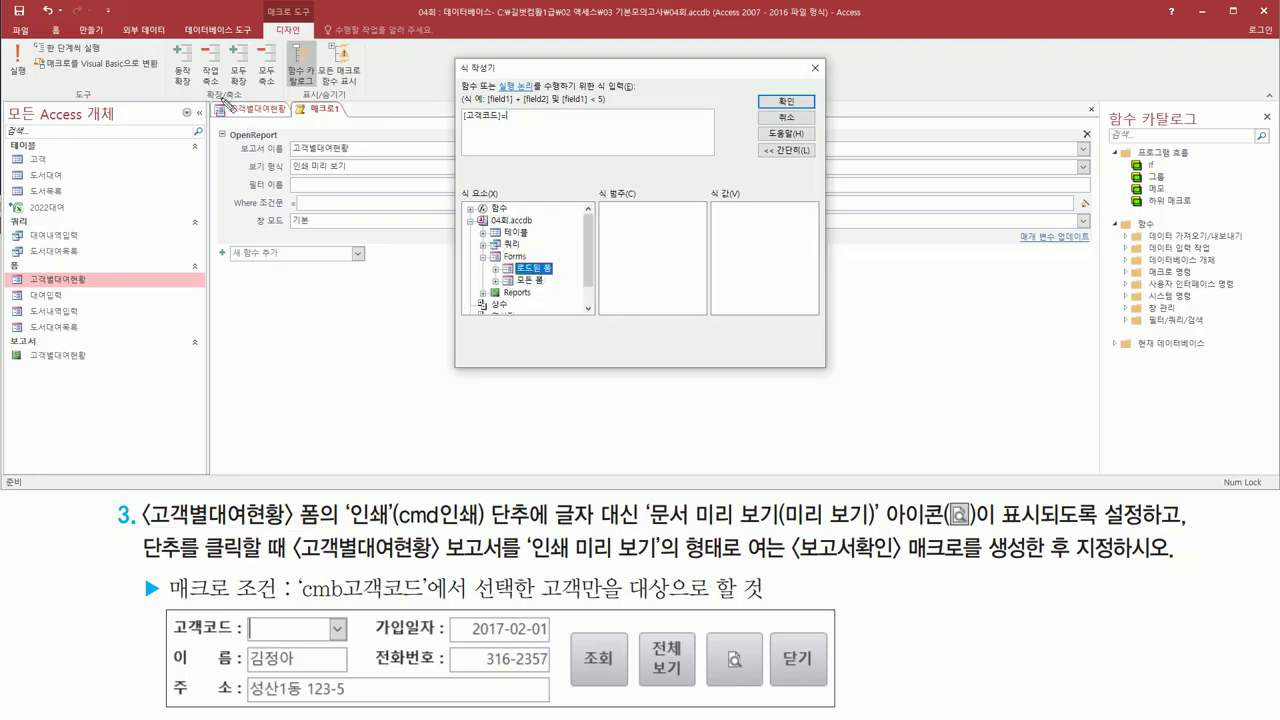
drag(221, 97, 292, 122)
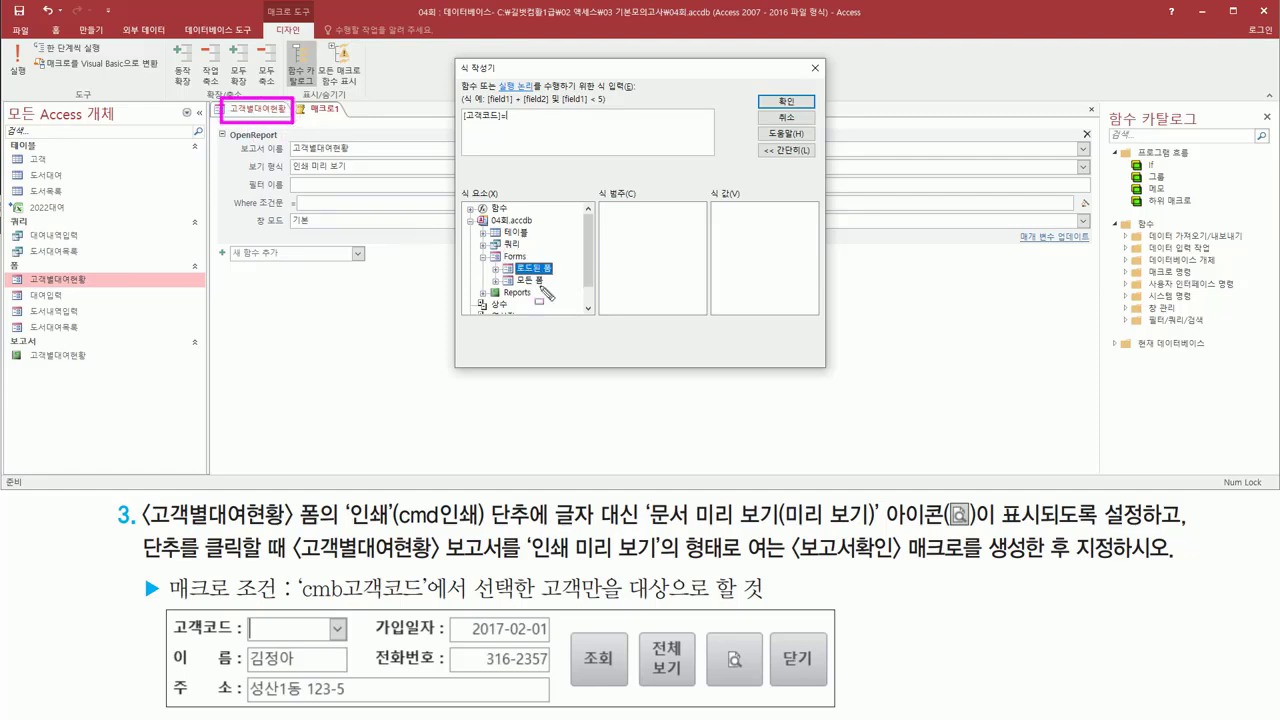
key(Escape)
double_click(536, 269)
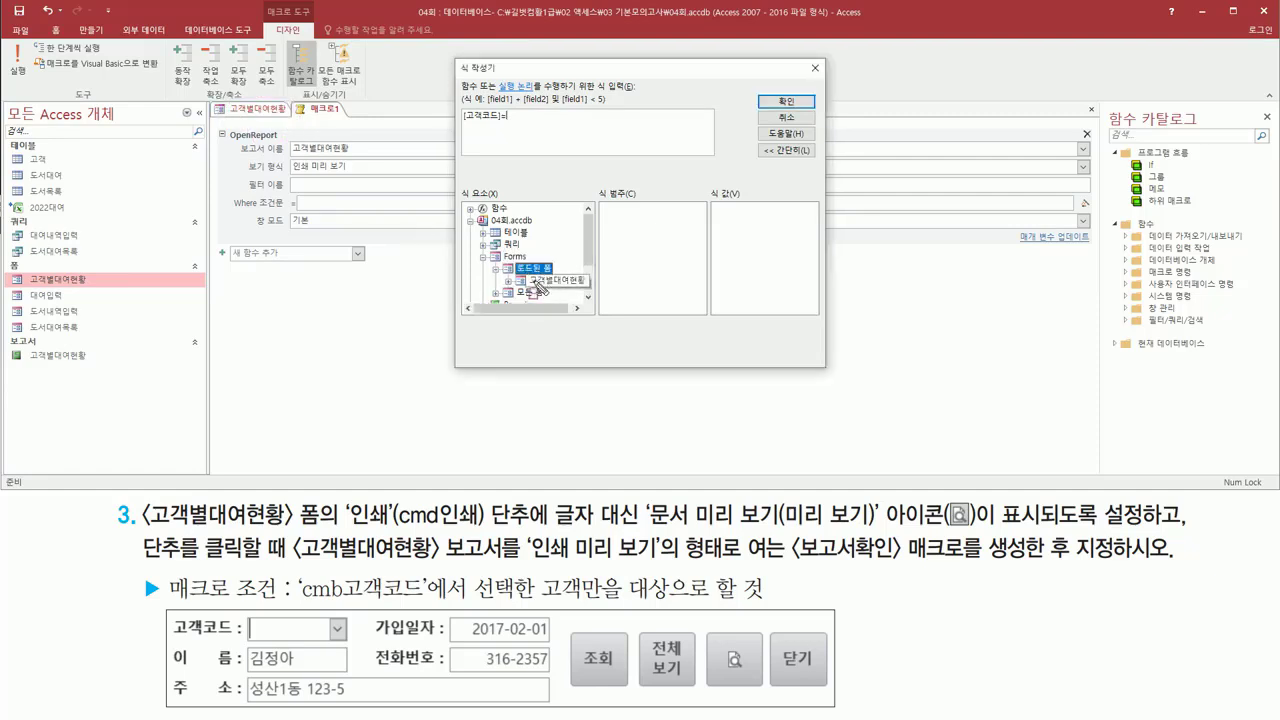
drag(534, 282, 587, 286)
key(Escape)
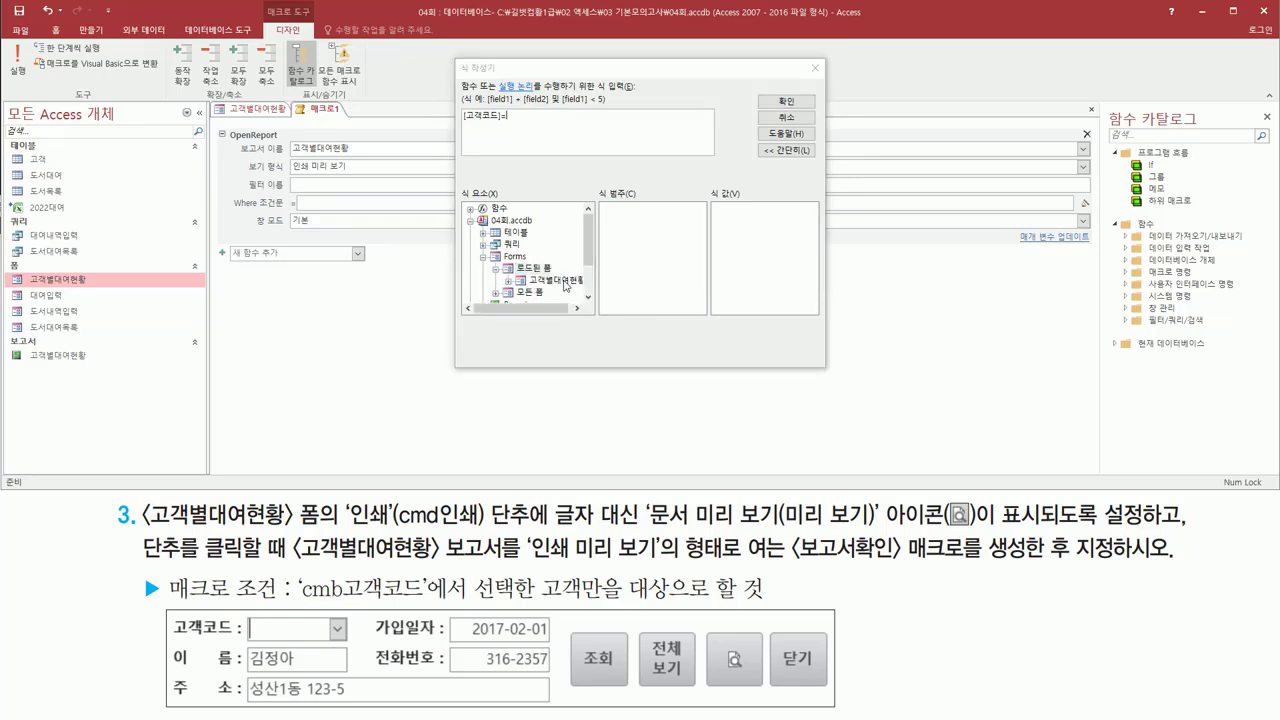
click(565, 281)
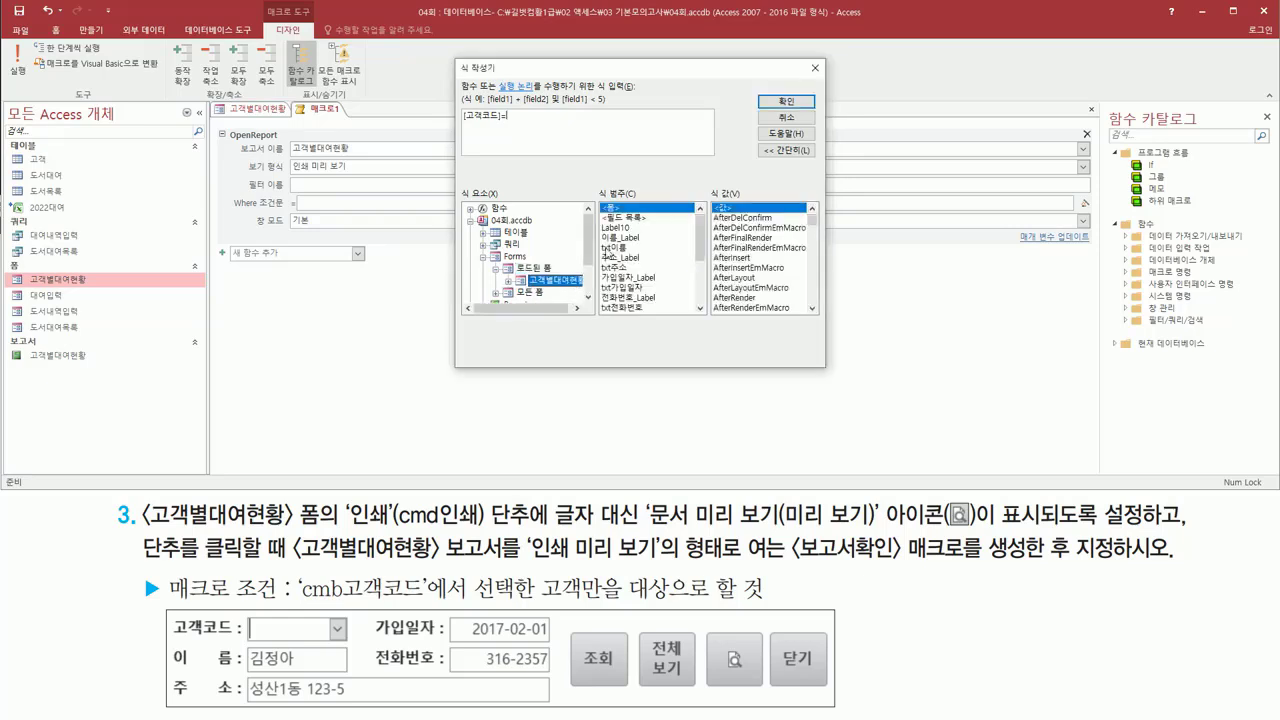
Insert the form's cmb고객코드 control so the condition reads [고객코드]= Forms![고객별대여현황]![cmb고객코드]
key(ctrl+2)
mouse_move(597, 203)
mouse_down()
mouse_move(605, 243)
mouse_move(658, 327)
mouse_move(668, 317)
mouse_up()
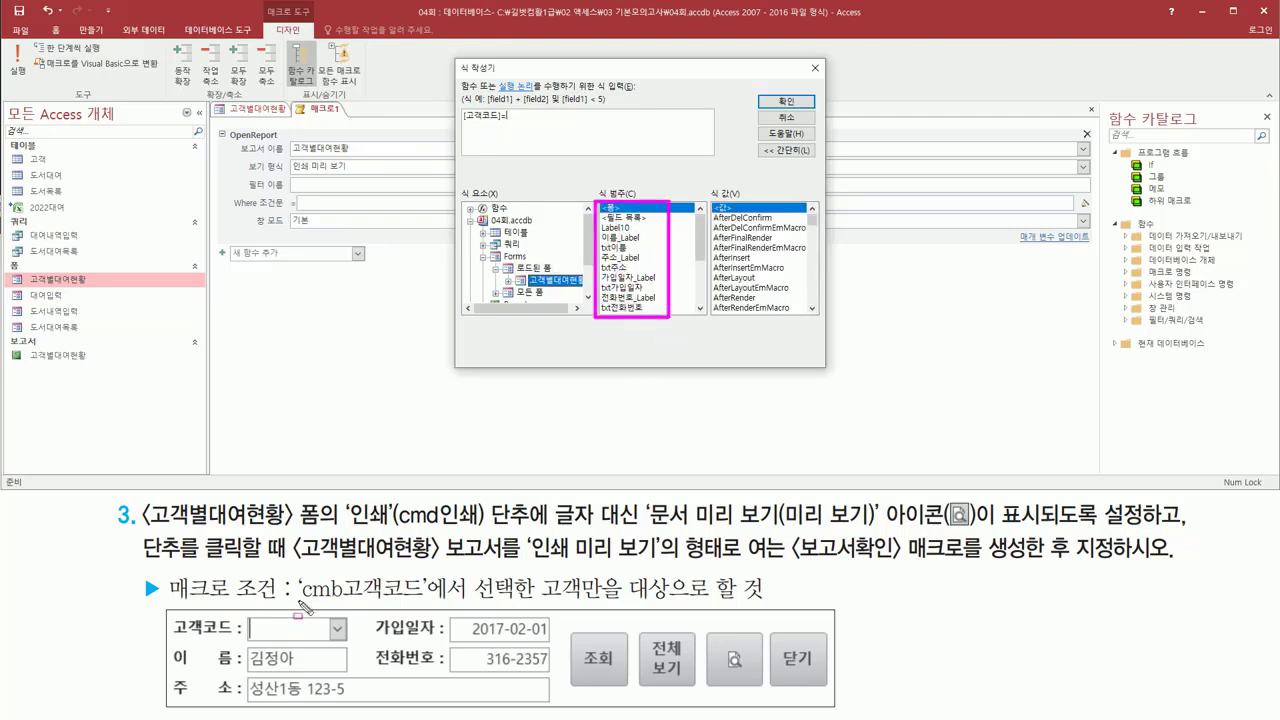
drag(298, 607, 432, 606)
key(Escape)
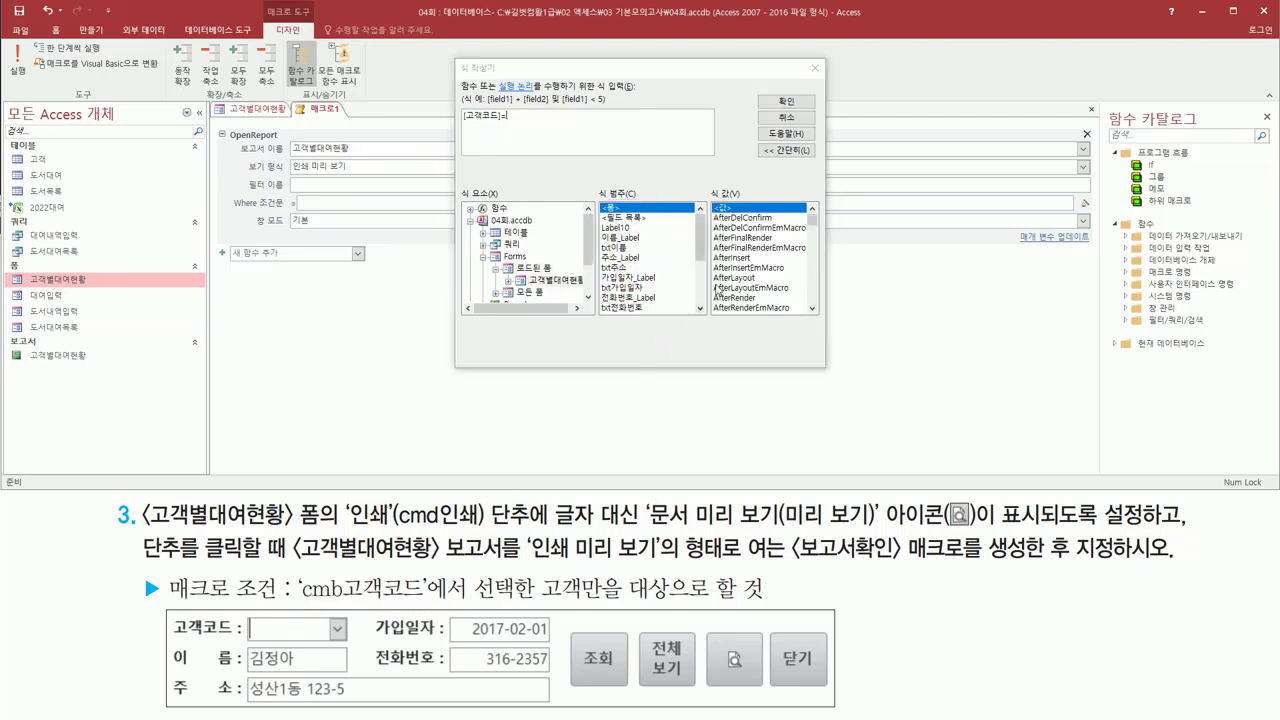
click(701, 258)
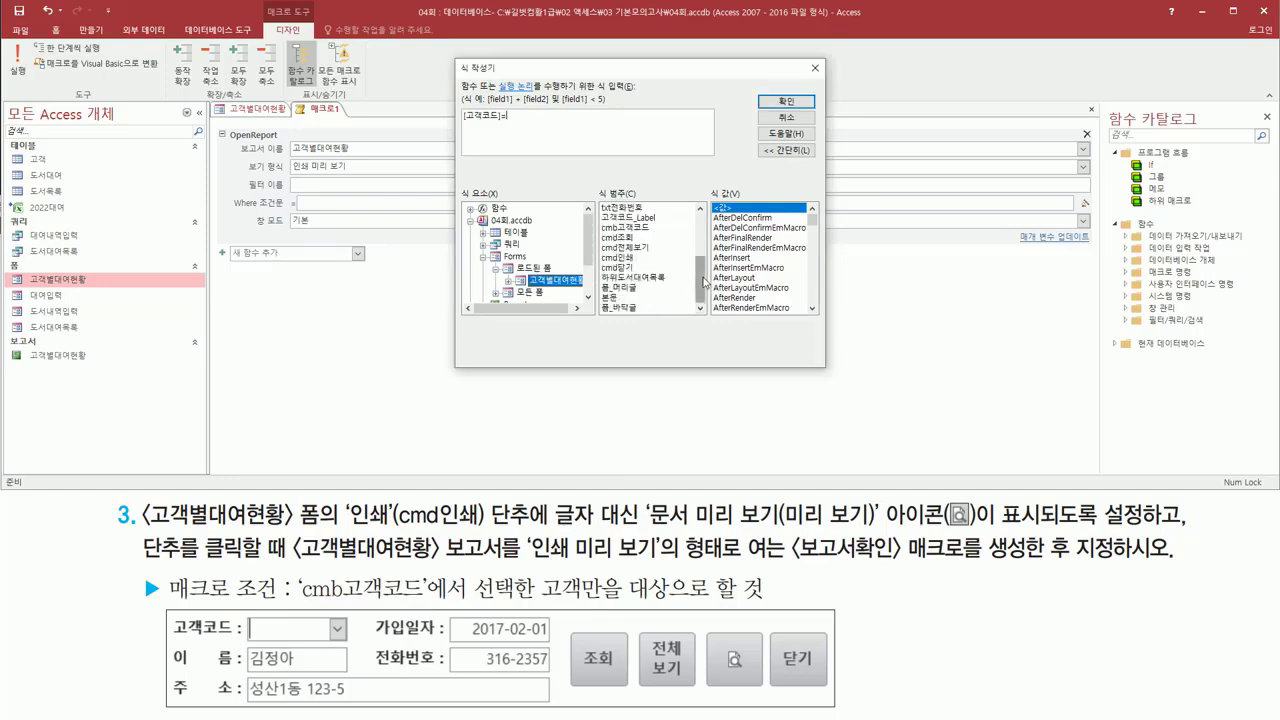
click(636, 230)
key(ctrl+2)
drag(595, 219, 668, 237)
key(Escape)
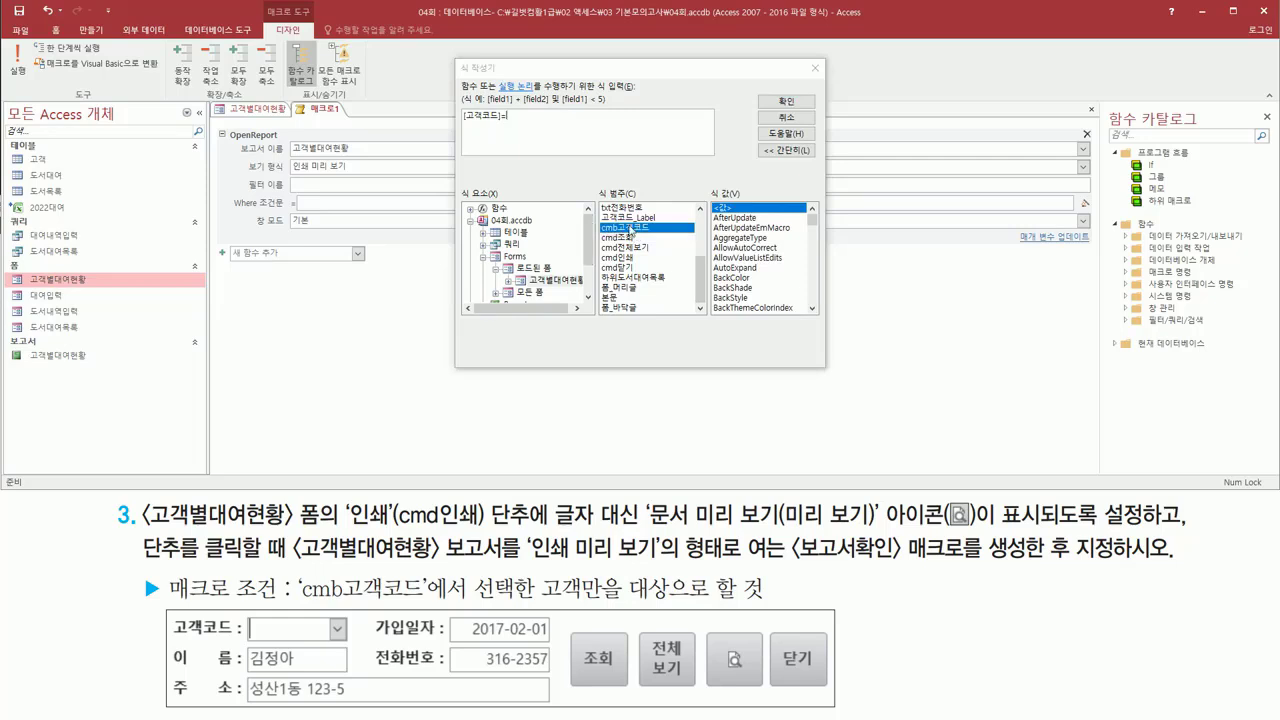
double_click(636, 230)
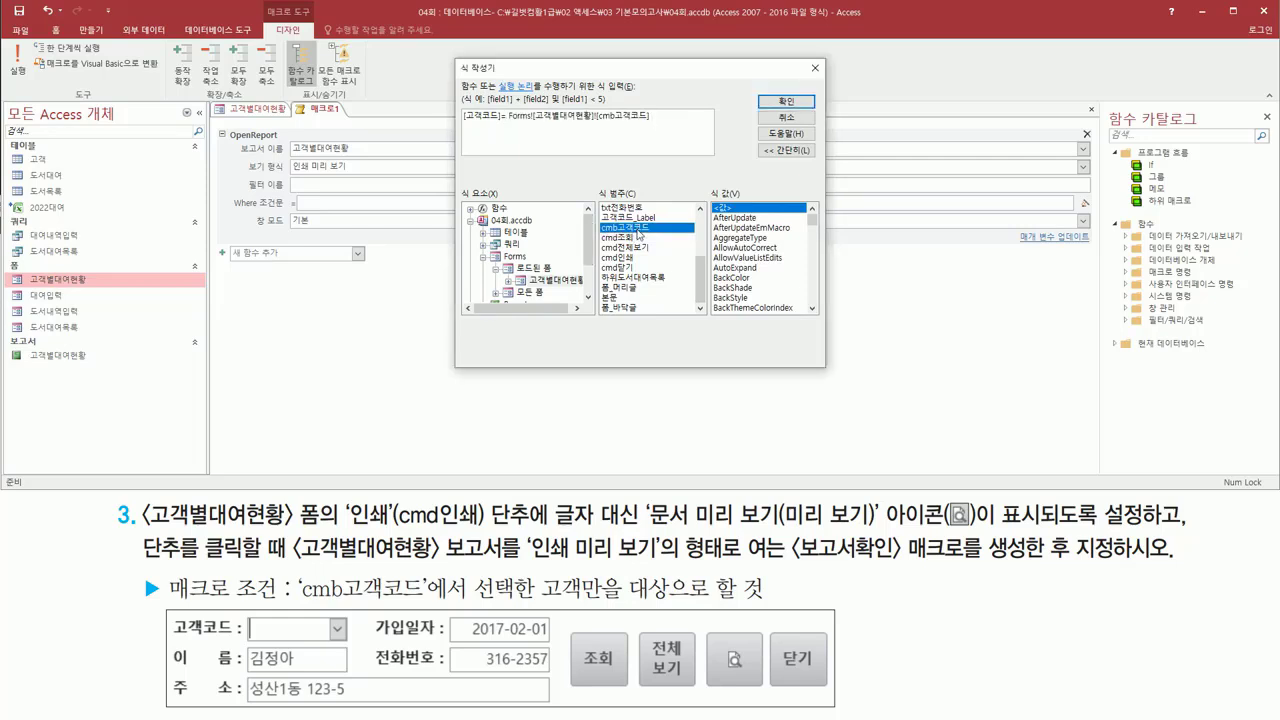
key(ctrl+2)
mouse_move(507, 127)
mouse_down()
mouse_move(588, 128)
mouse_move(596, 108)
mouse_move(600, 124)
mouse_move(650, 124)
mouse_up()
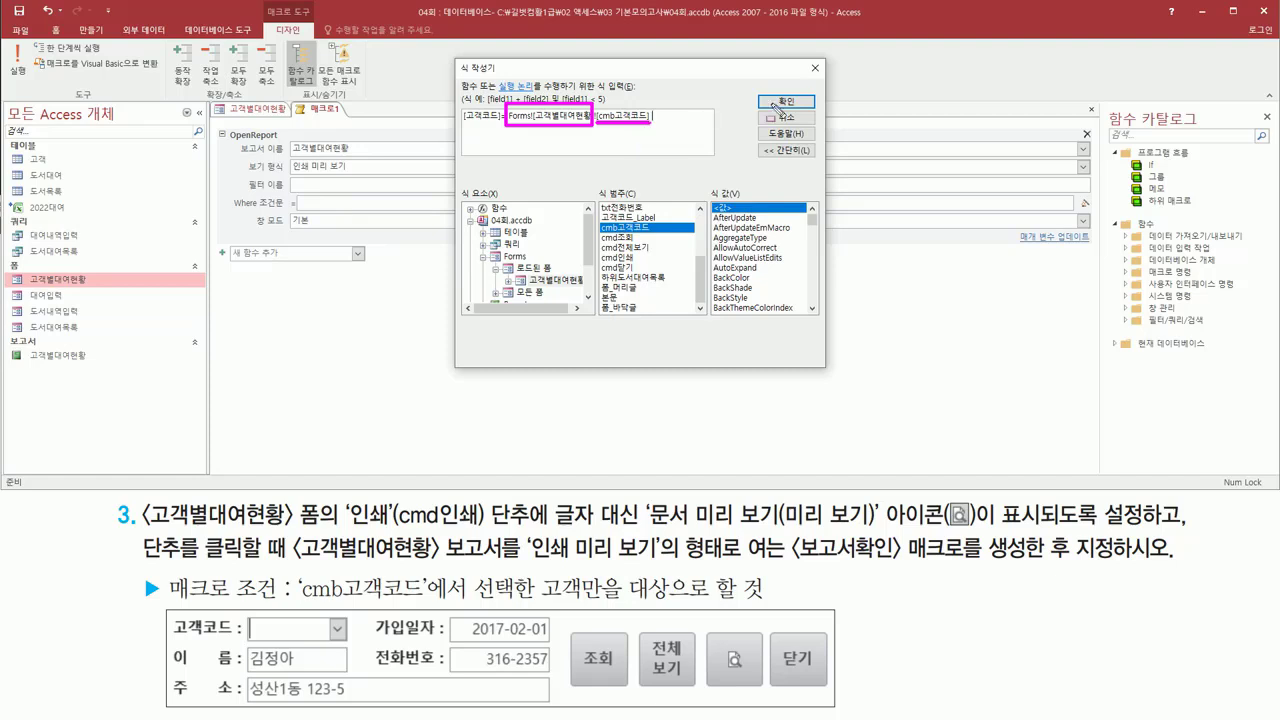
mouse_move(762, 94)
mouse_down()
mouse_move(816, 92)
mouse_move(815, 110)
mouse_up()
key(Escape)
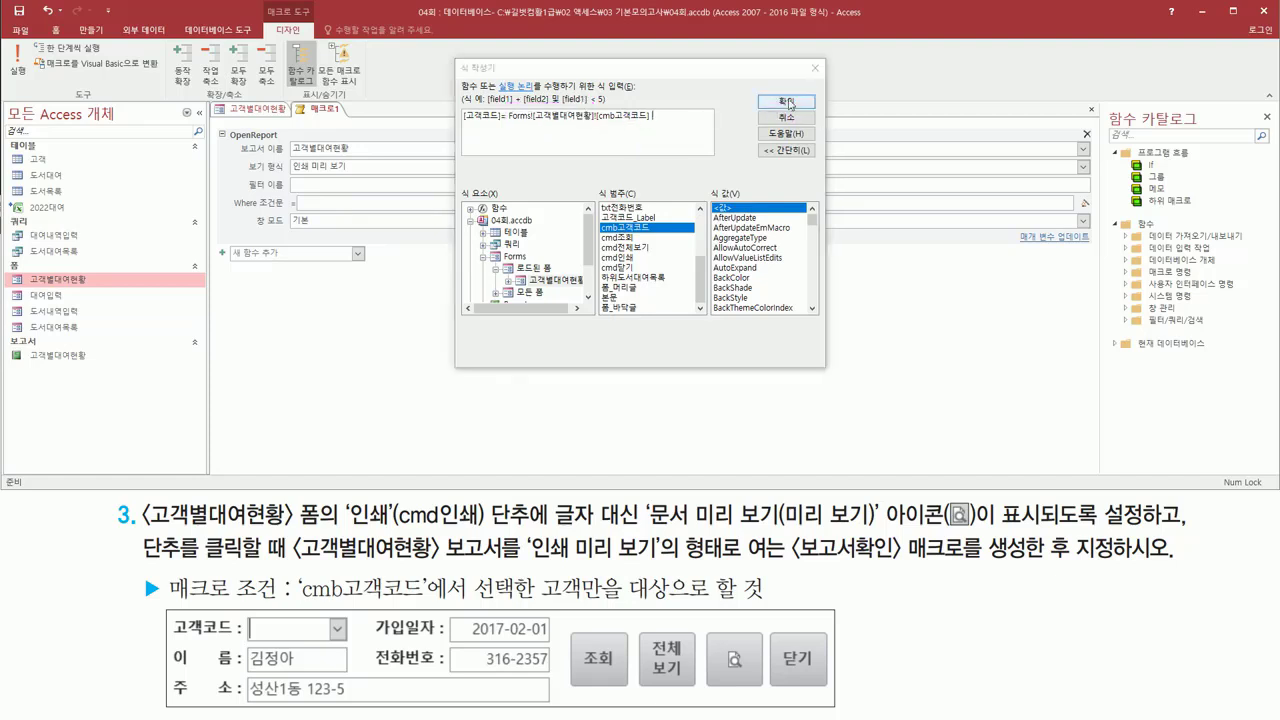
Accept the completed expression as the Where condition of the OpenReport action
click(790, 104)
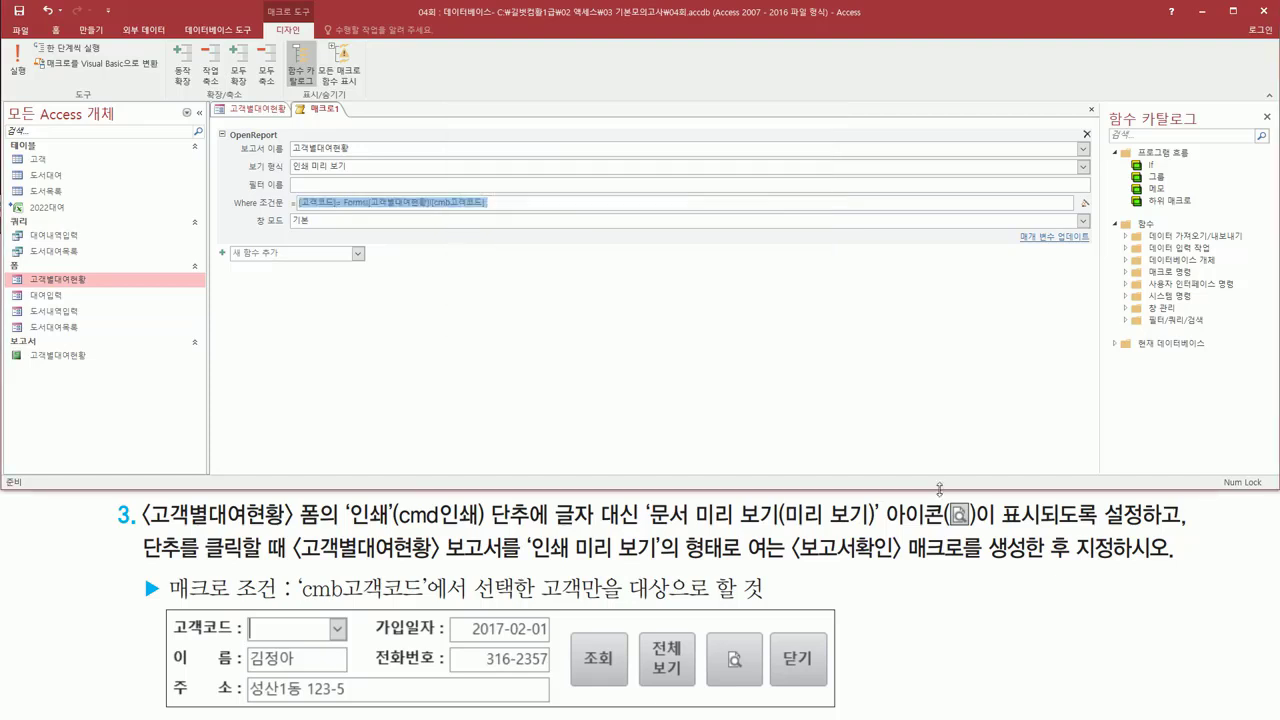
click(537, 205)
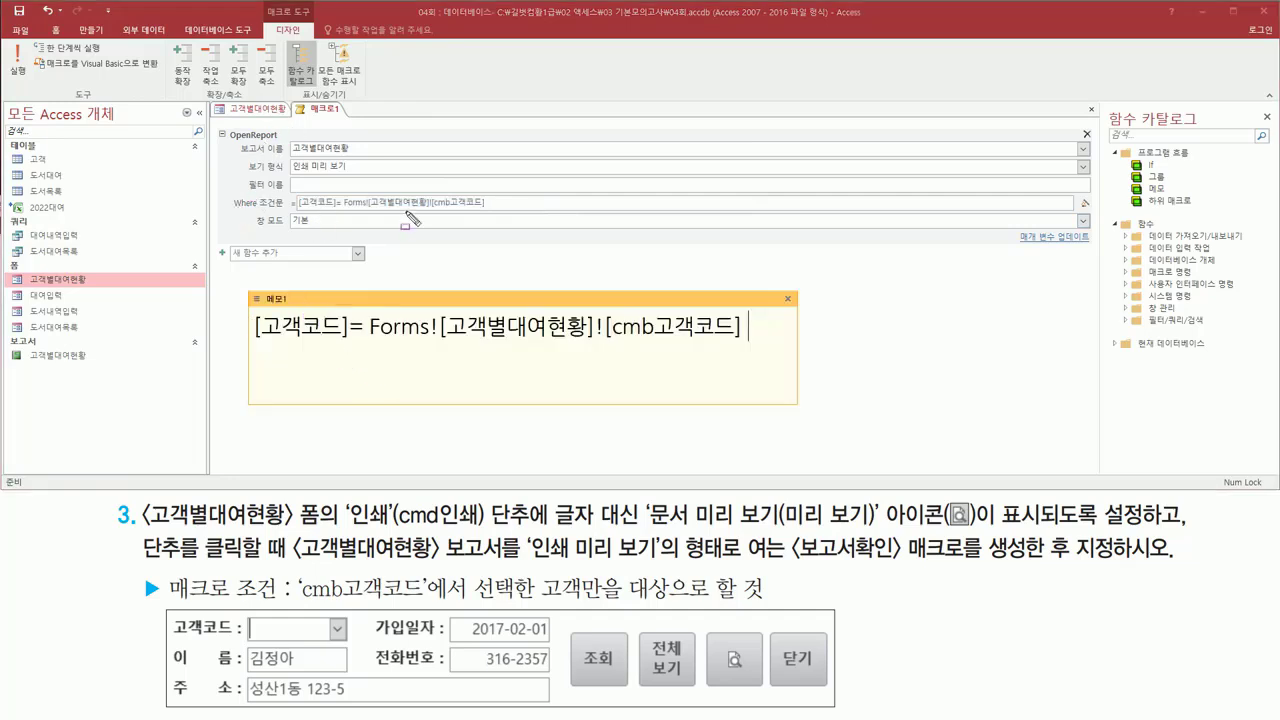
mouse_move(251, 354)
mouse_down()
mouse_move(803, 354)
mouse_move(767, 357)
mouse_up()
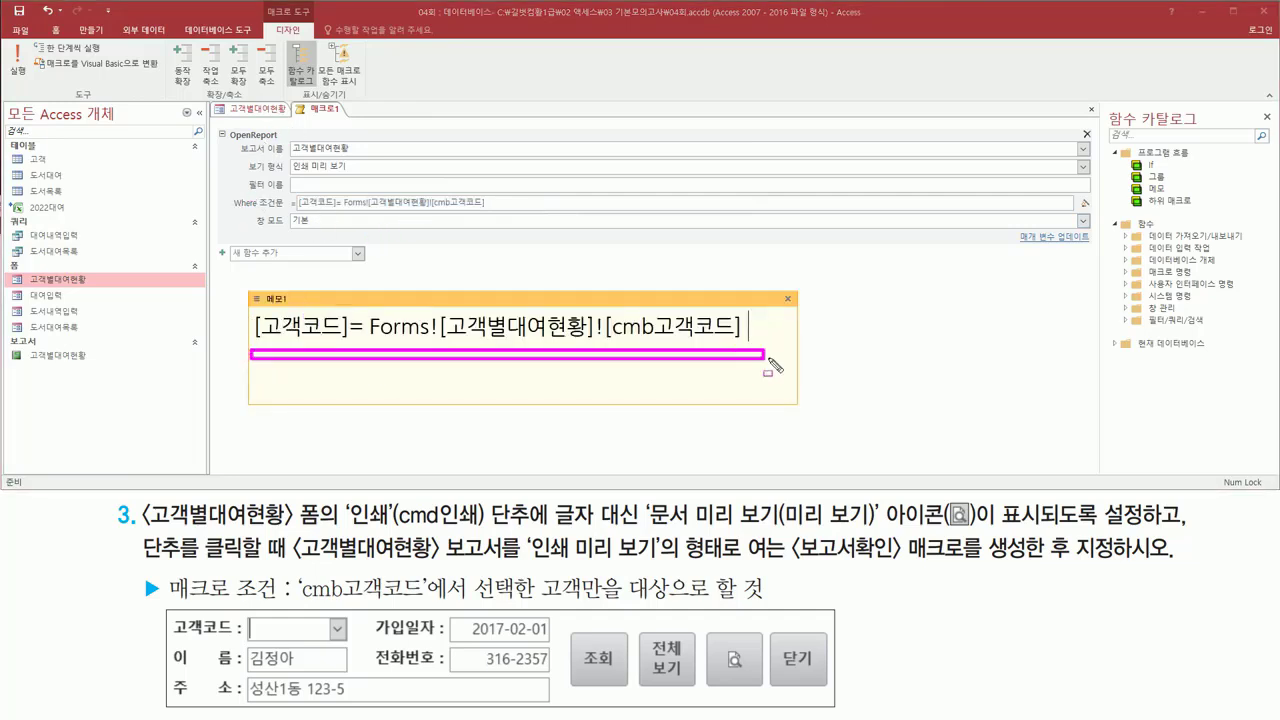
key(Escape)
key(ctrl+shift+d)
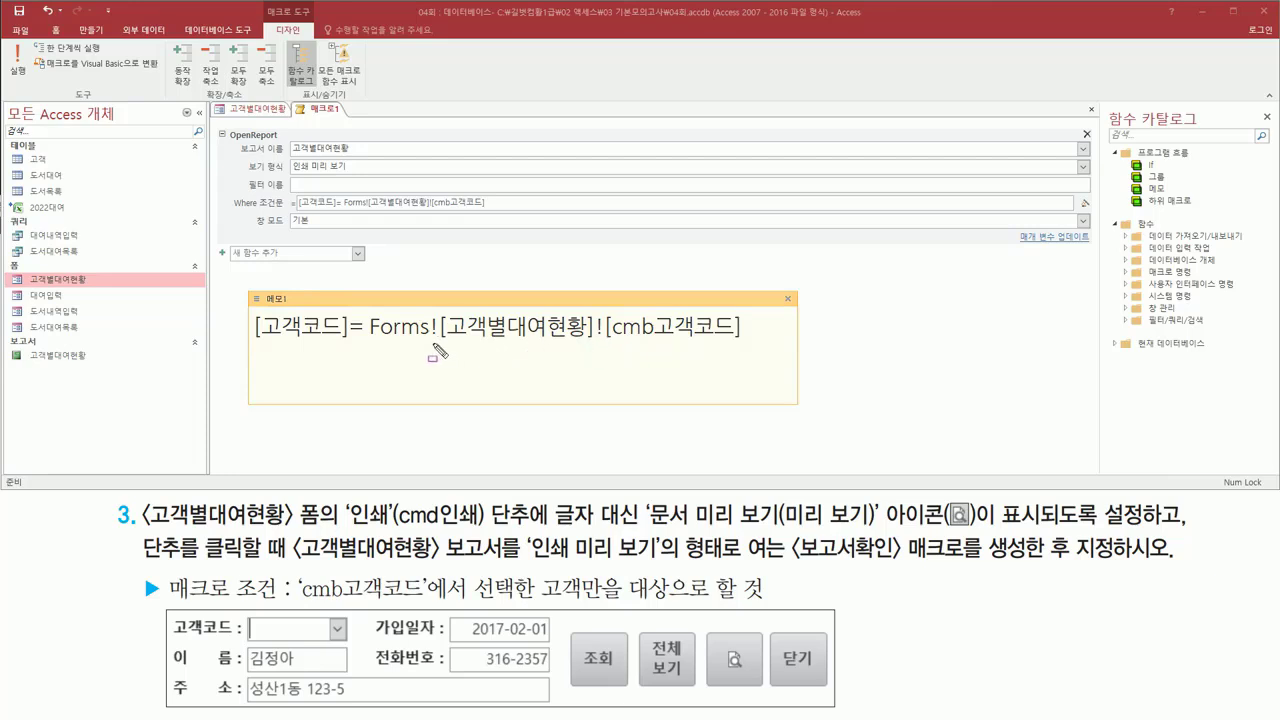
drag(370, 339, 740, 343)
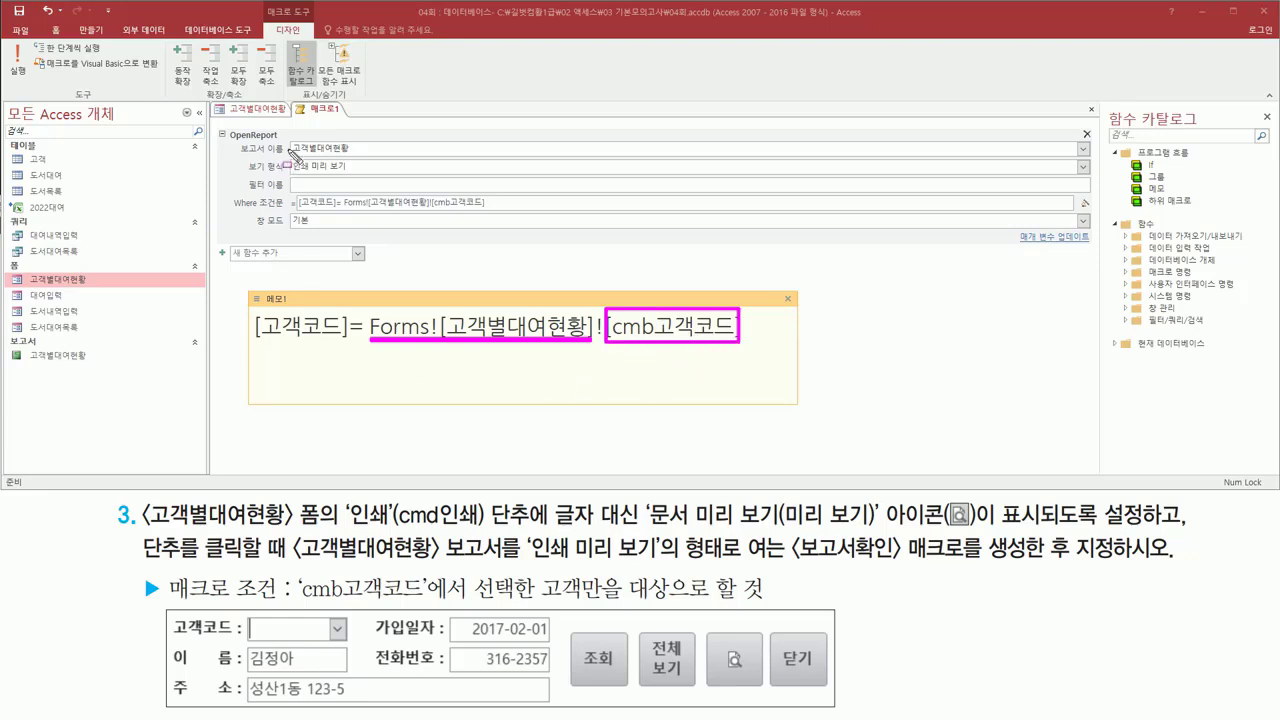
drag(289, 137, 356, 155)
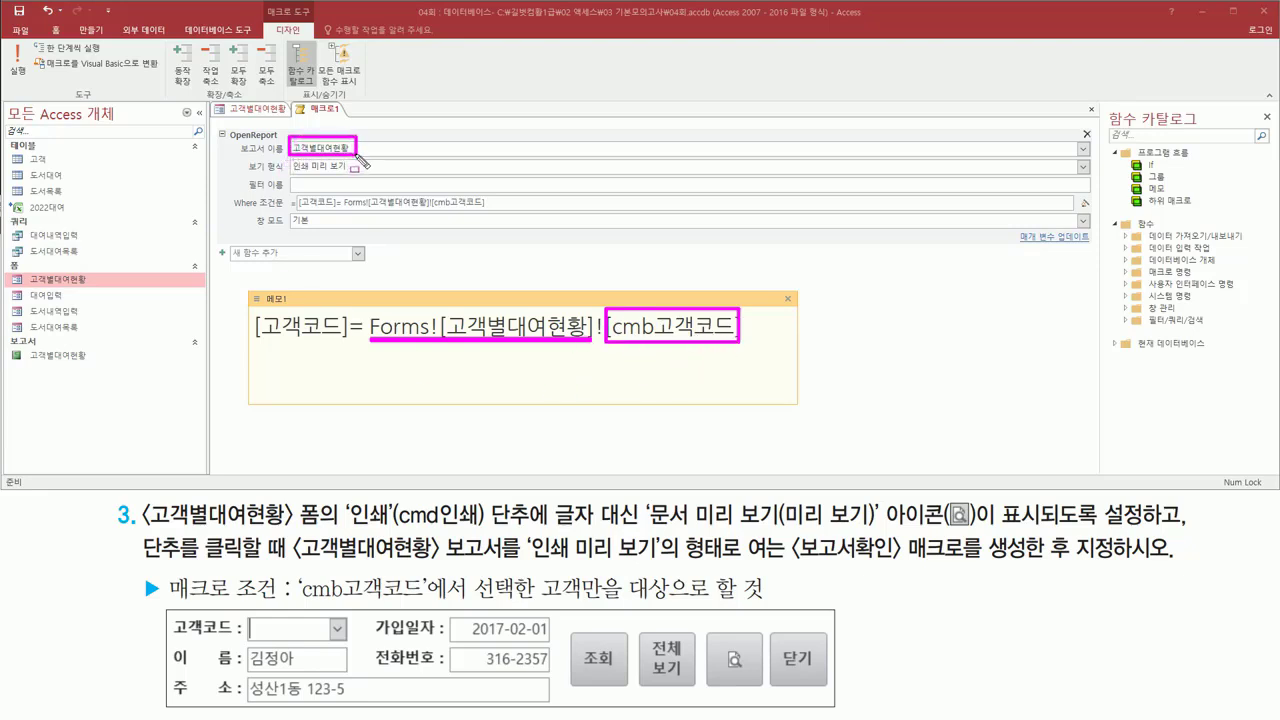
mouse_move(254, 339)
mouse_down()
mouse_move(342, 340)
mouse_move(349, 316)
mouse_move(363, 318)
mouse_move(366, 358)
mouse_up()
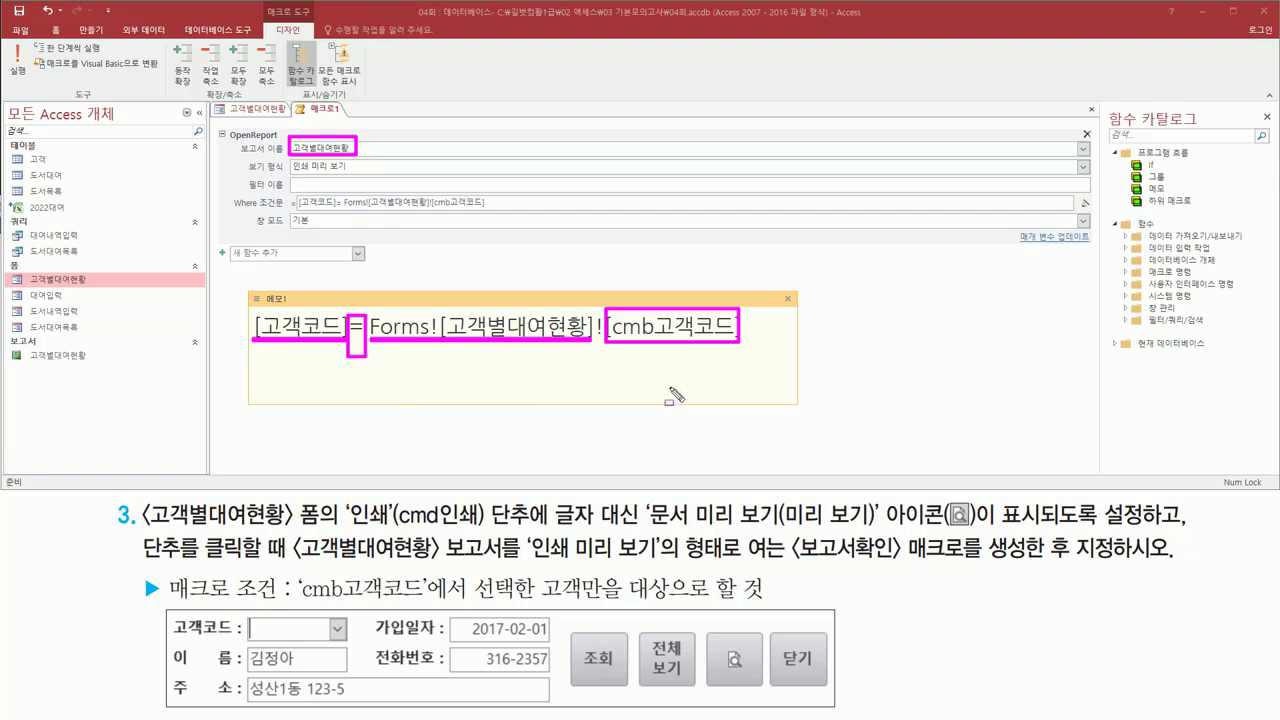
key(Escape)
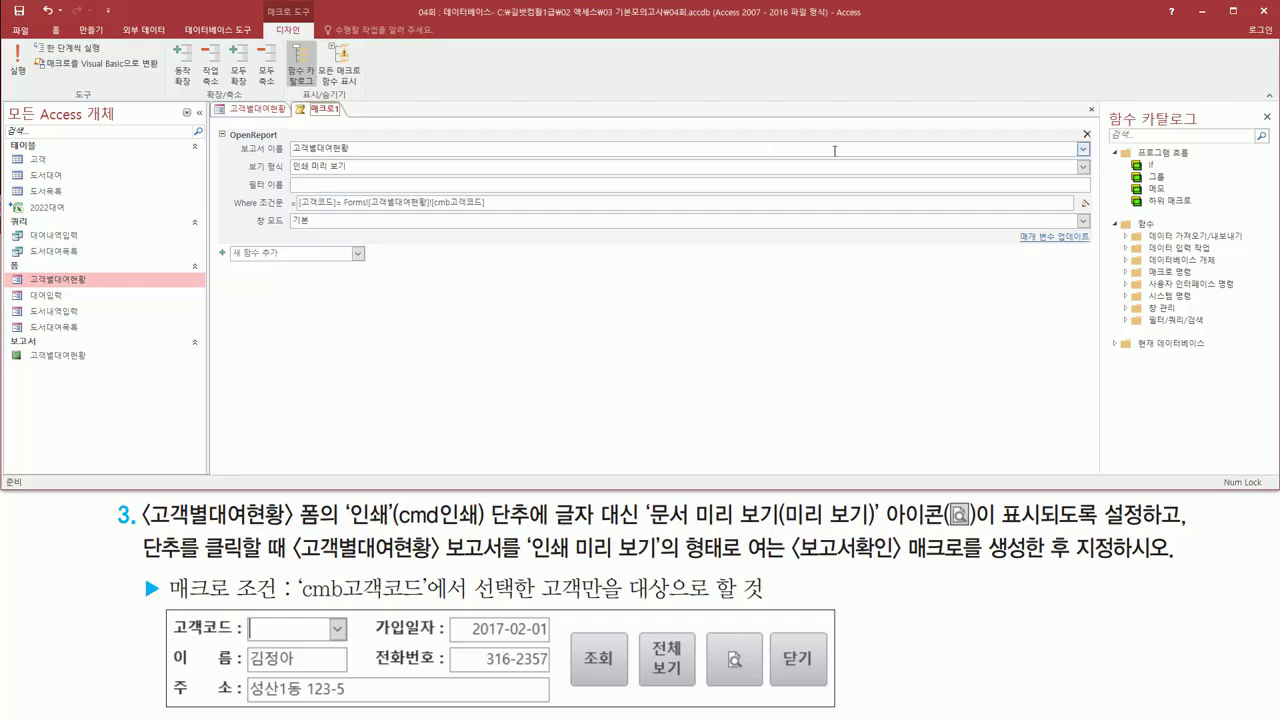
Close the new macro and save it under the name 보고서확인
drag(1079, 102, 1102, 119)
click(1091, 109)
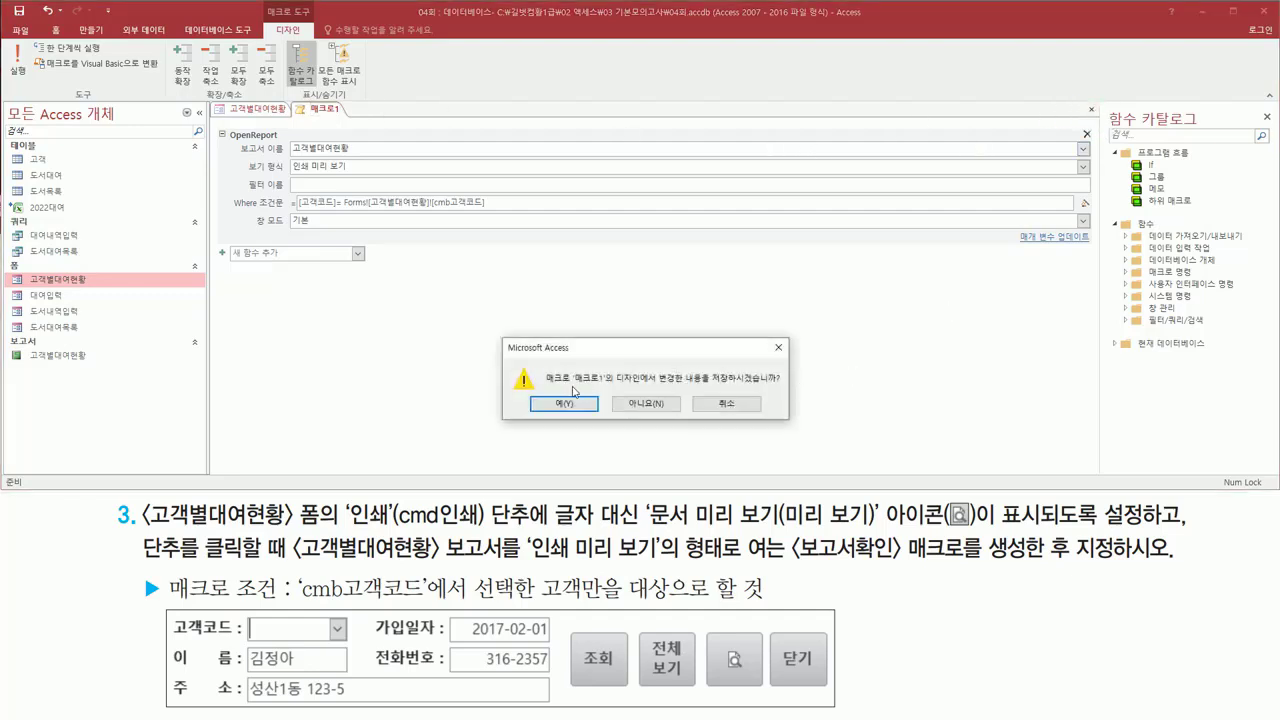
drag(706, 384, 790, 382)
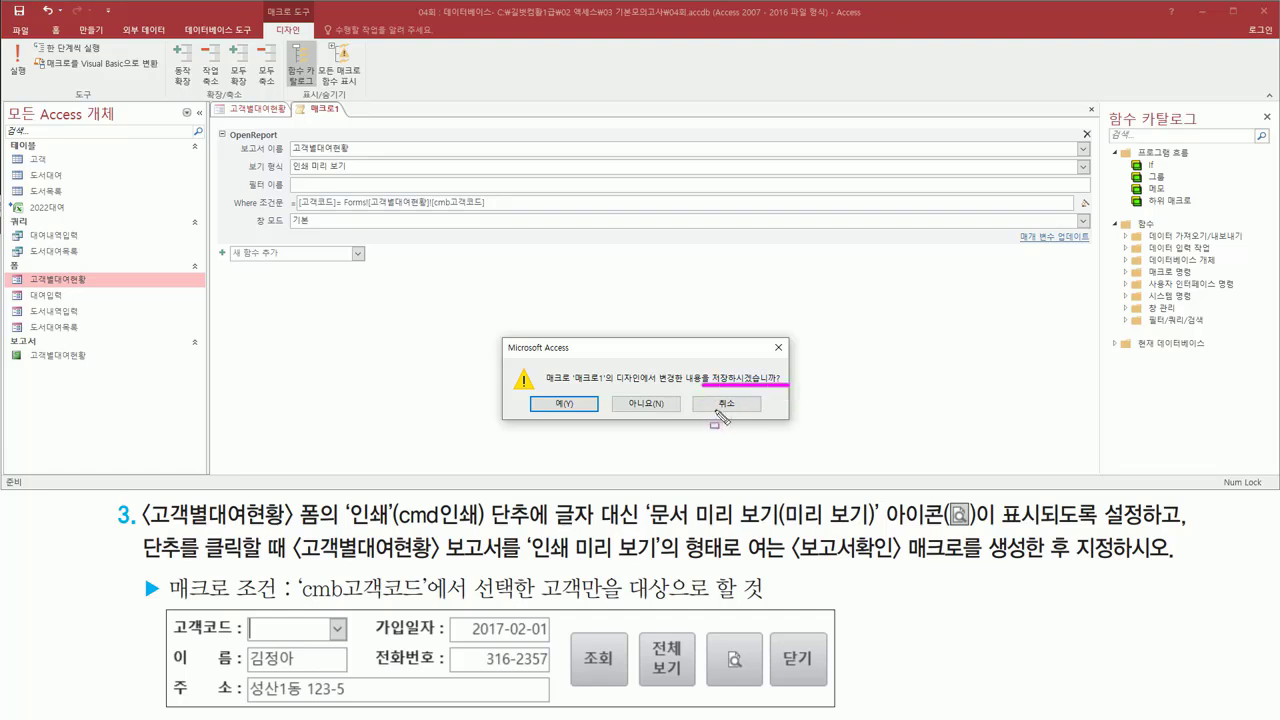
drag(528, 392, 598, 414)
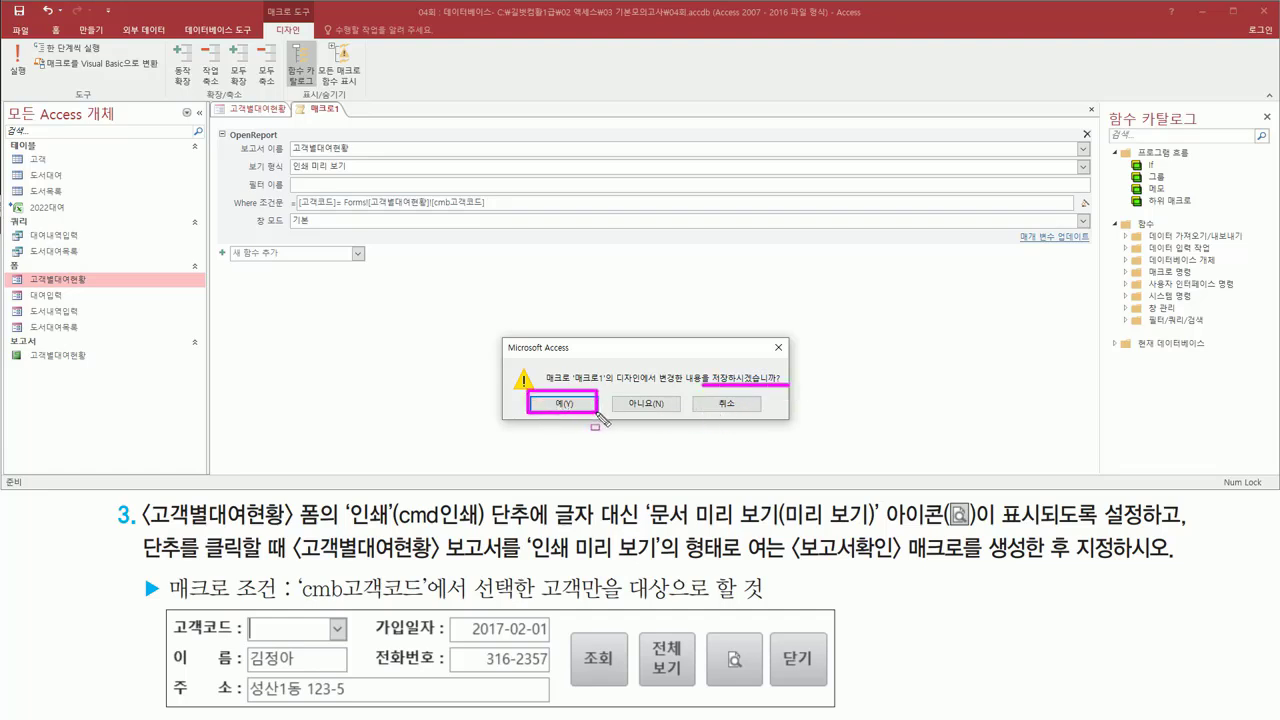
click(588, 406)
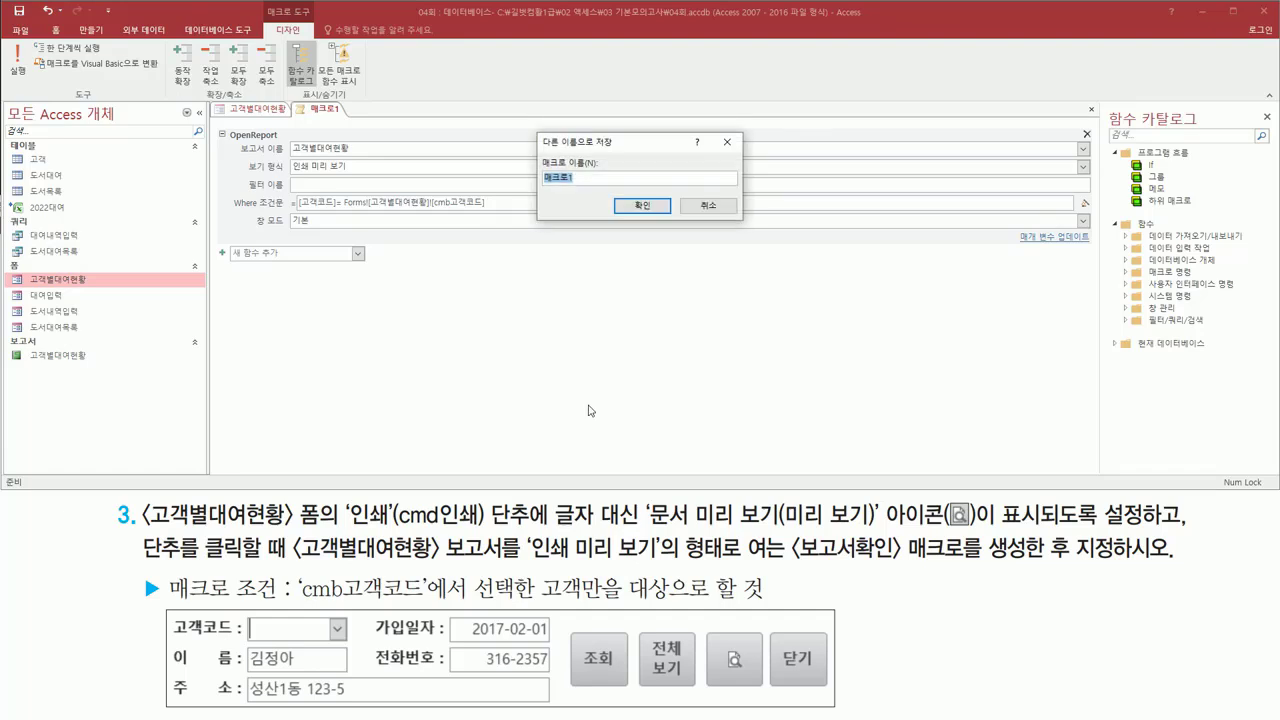
drag(536, 153, 611, 194)
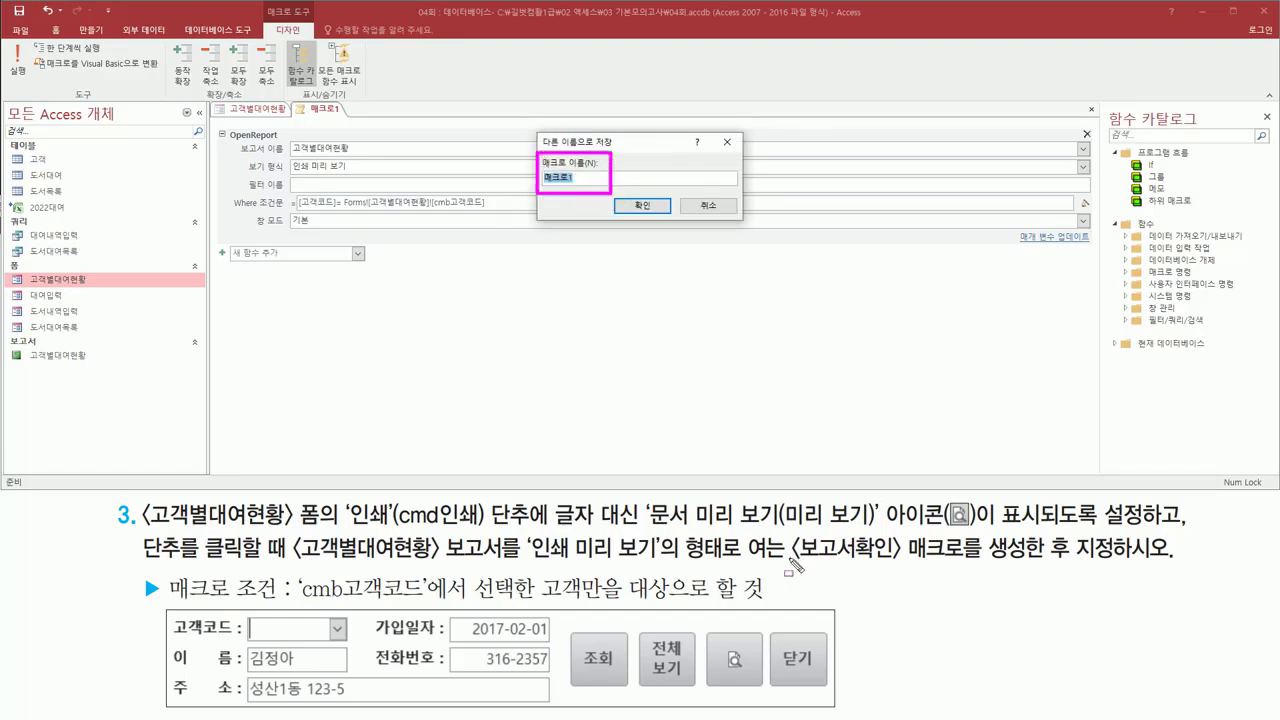
drag(788, 561, 1030, 561)
key(e)
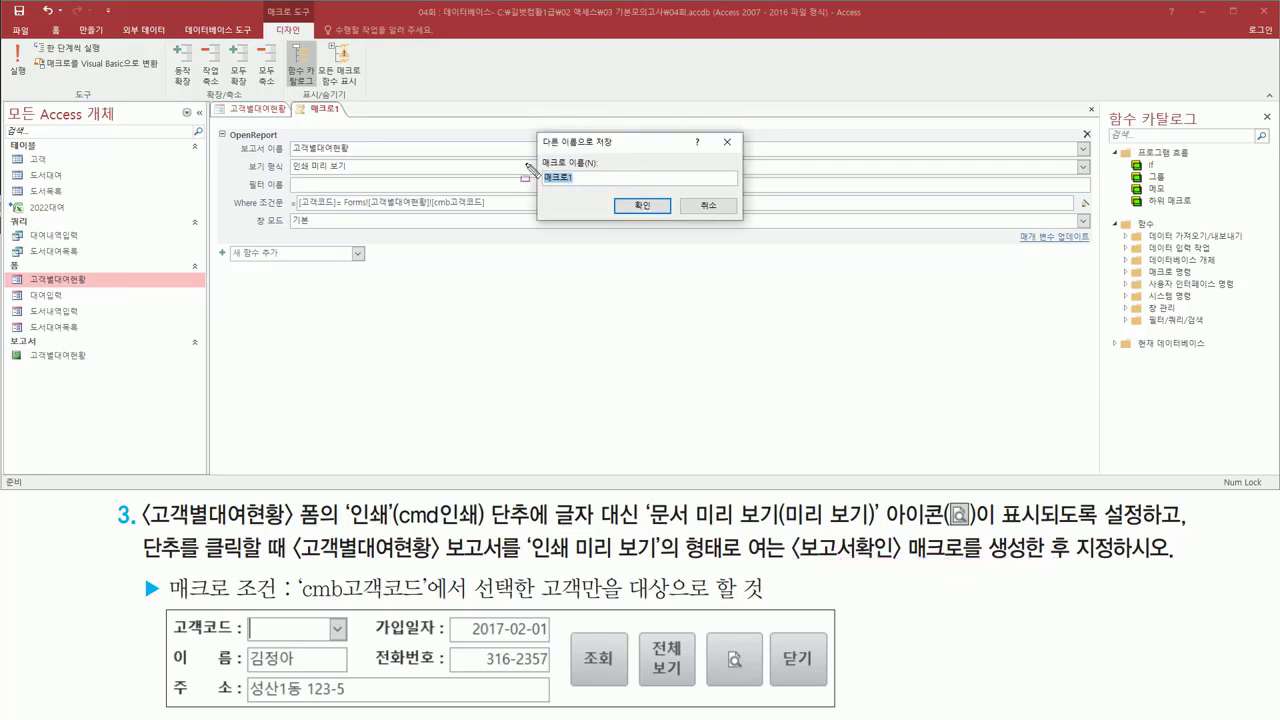
mouse_move(537, 150)
mouse_down()
mouse_move(606, 178)
mouse_move(597, 189)
mouse_up()
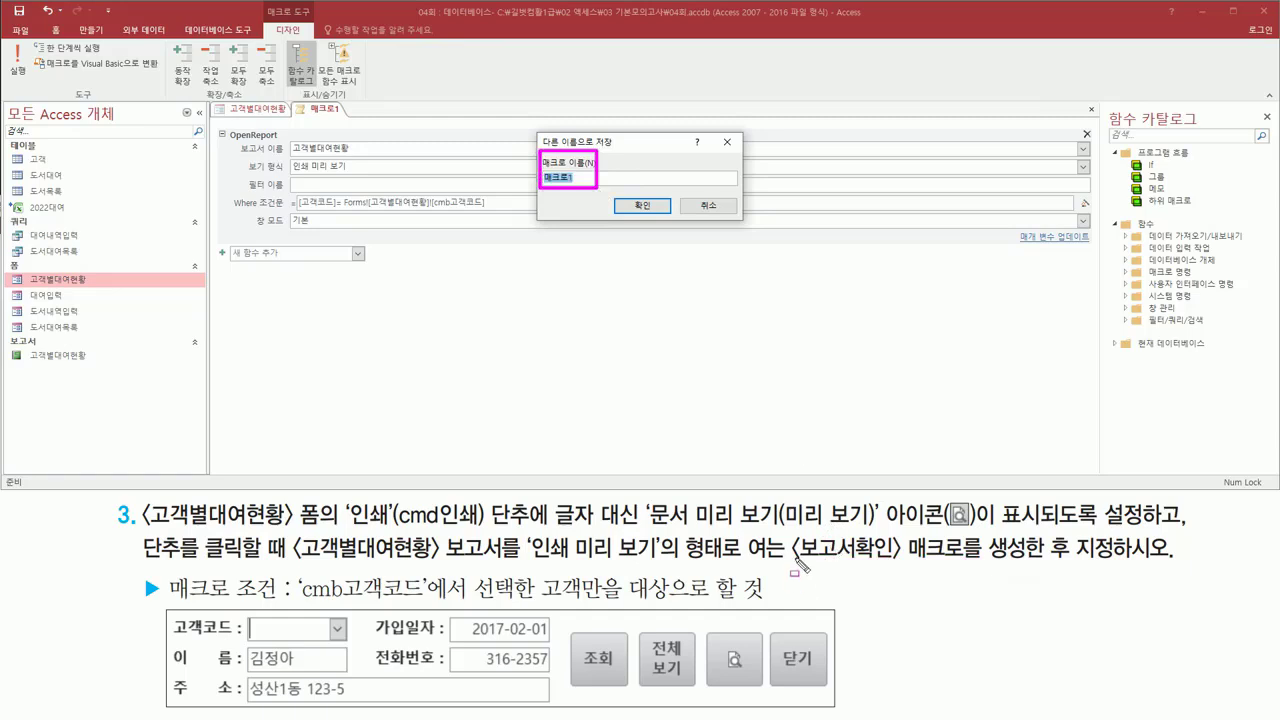
drag(792, 561, 898, 562)
key(Escape)
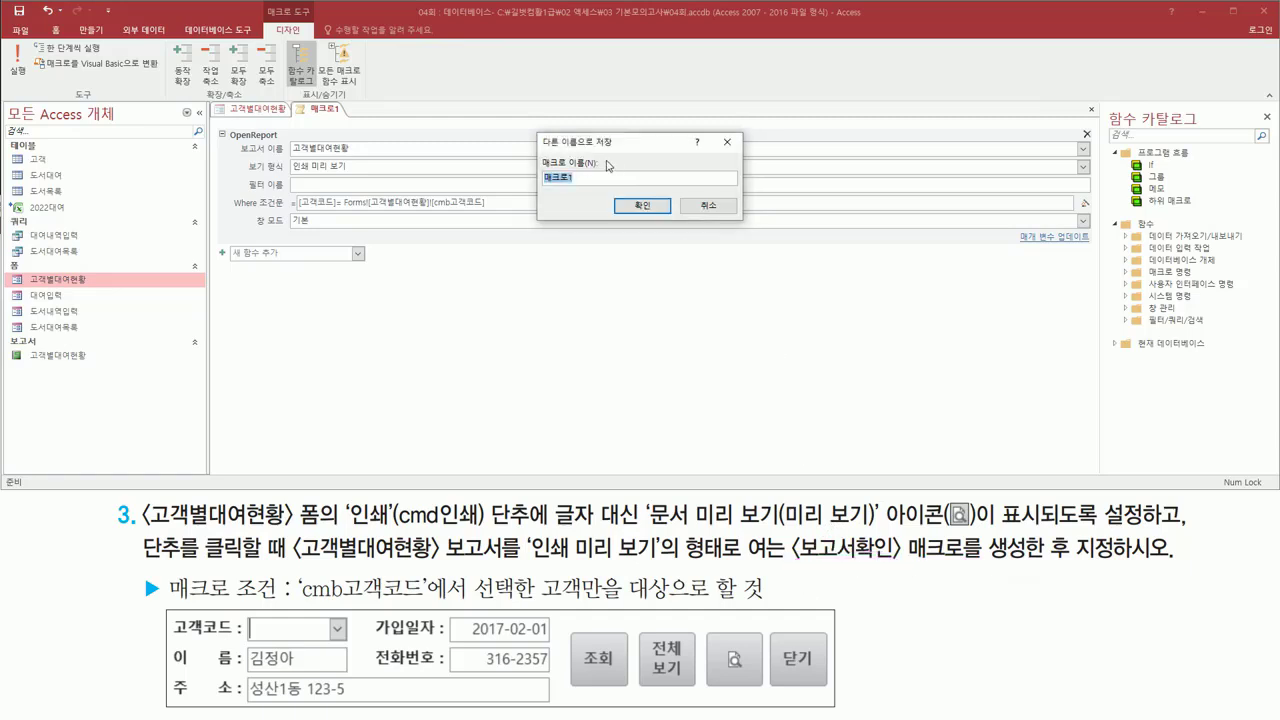
text(ㅂ)
drag(625, 194, 667, 213)
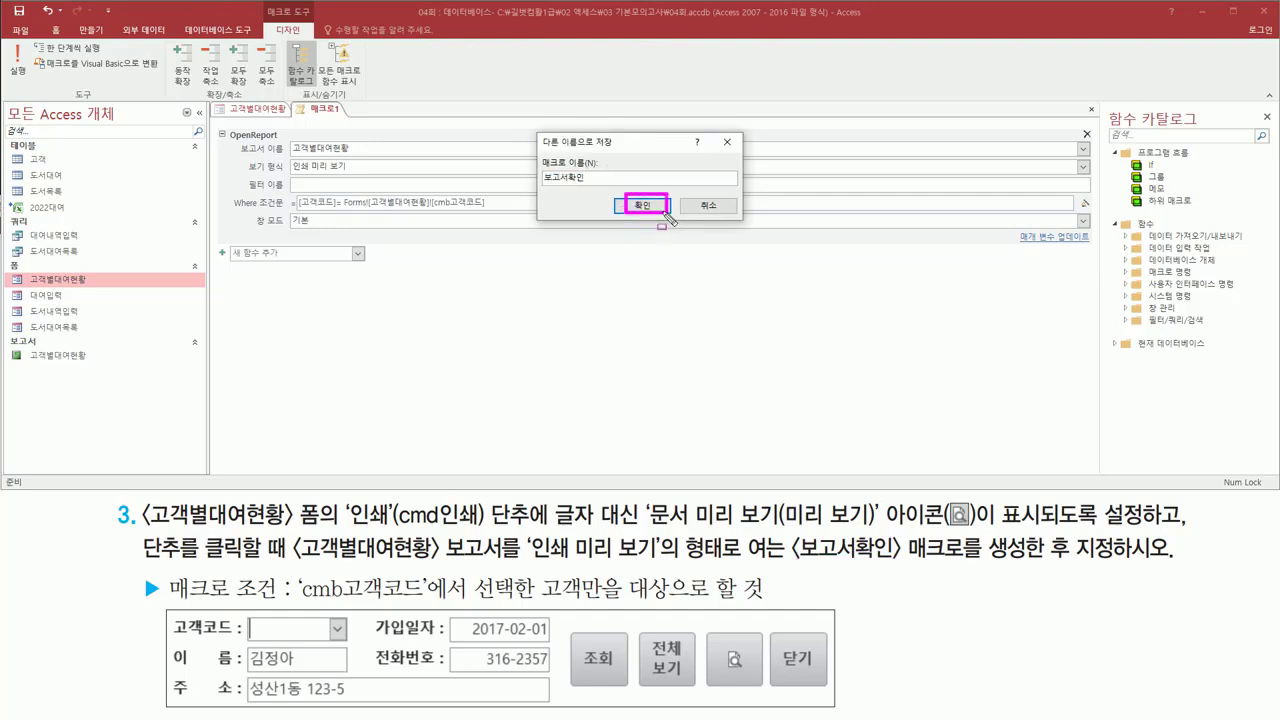
click(641, 205)
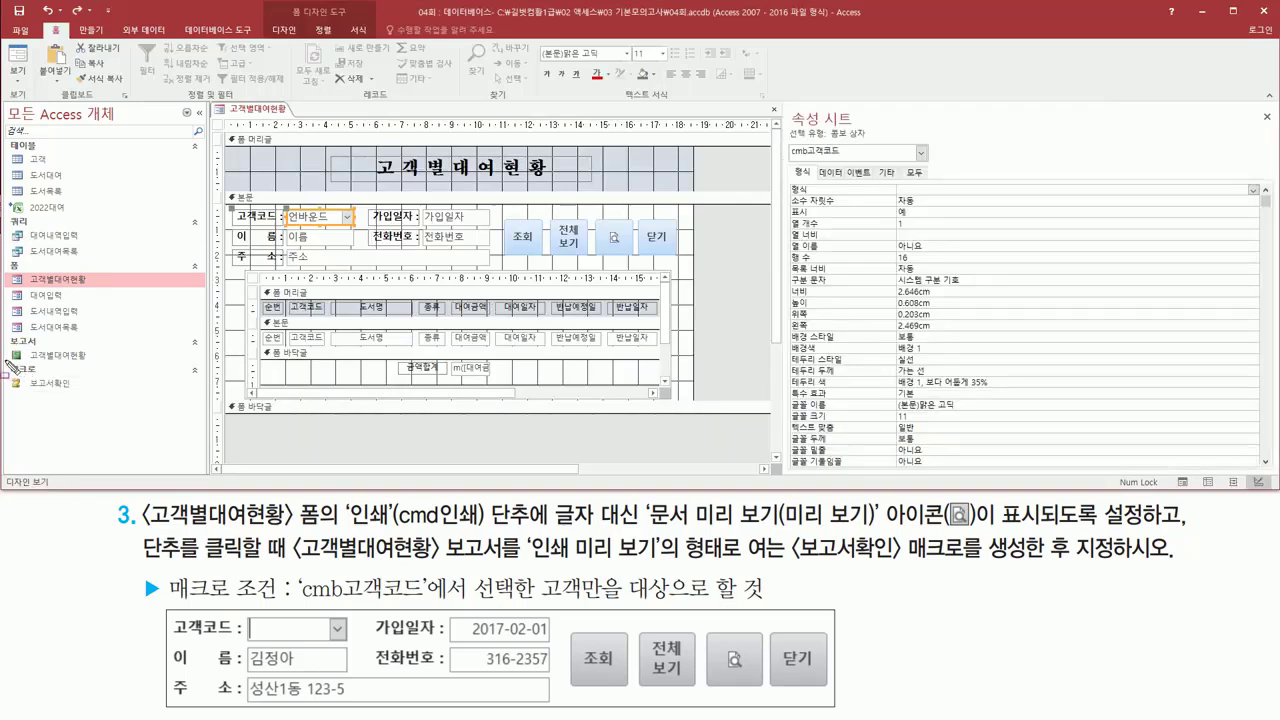
drag(6, 363, 78, 394)
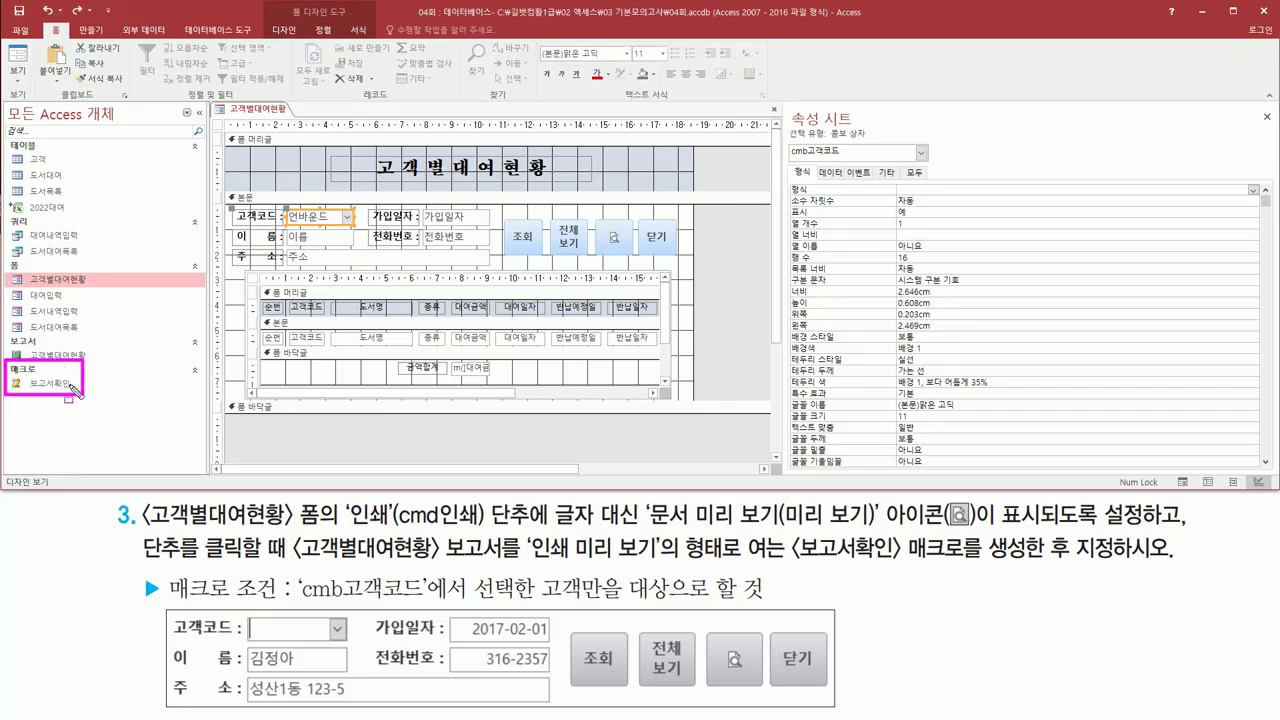
key(Escape)
drag(22, 377, 75, 391)
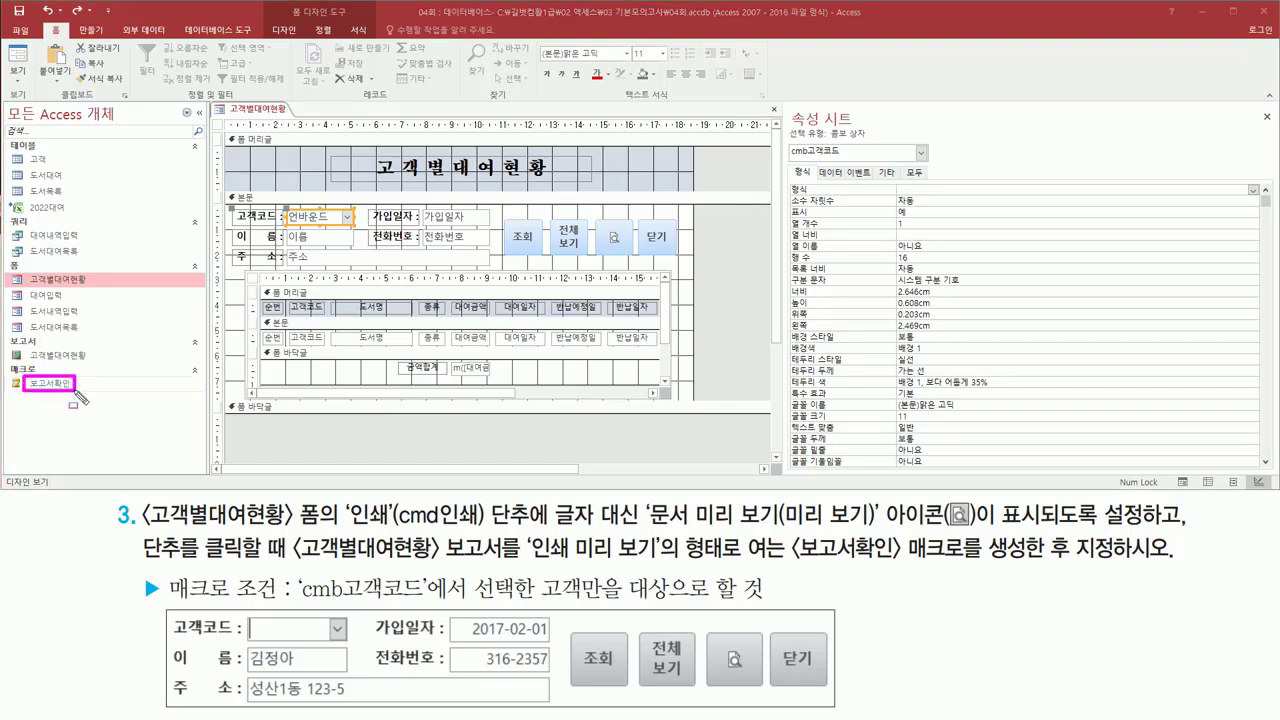
drag(594, 214, 633, 254)
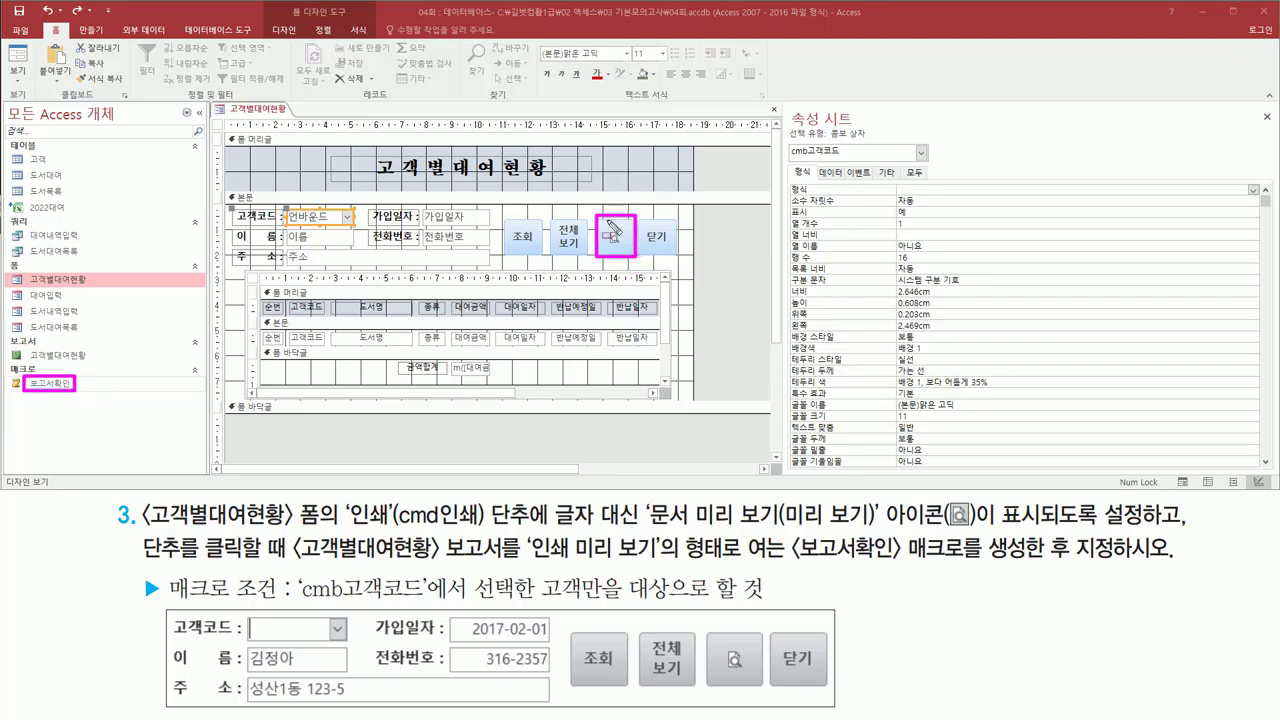
key(Escape)
Assign the 보고서확인 macro to the On Click event of the cmd인쇄 button
click(604, 222)
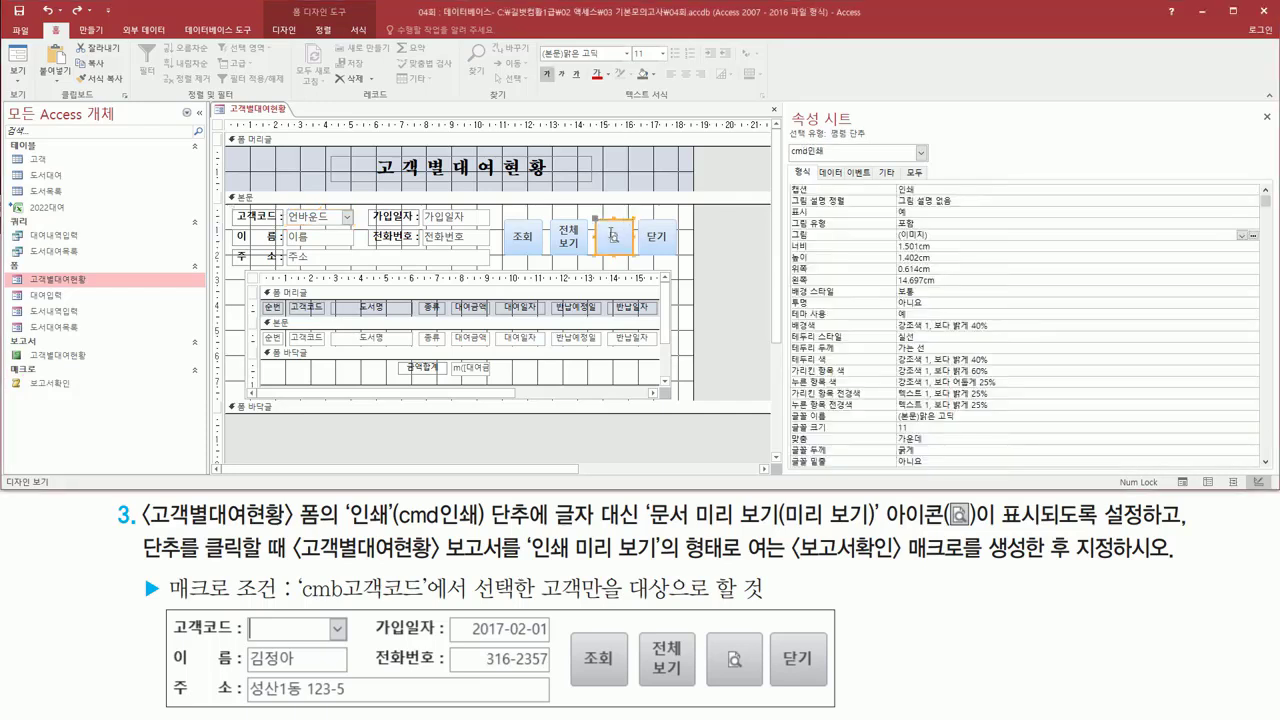
drag(583, 208, 645, 266)
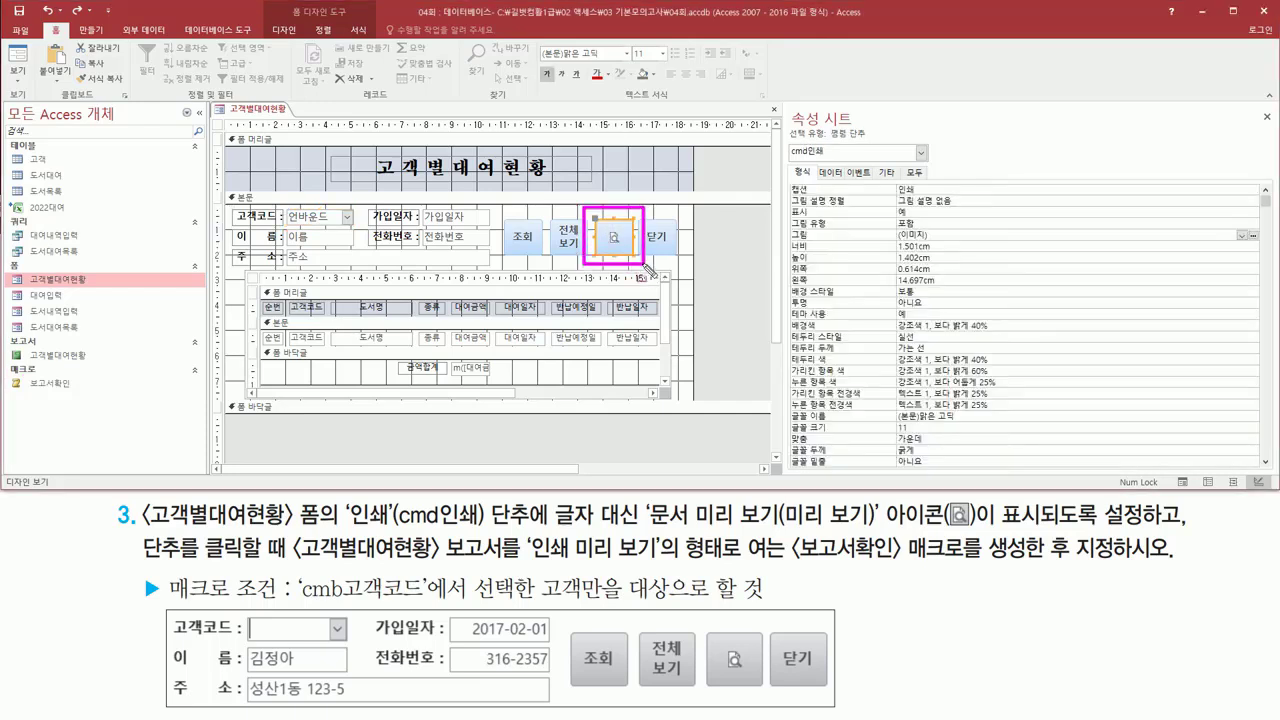
key(Escape)
click(861, 172)
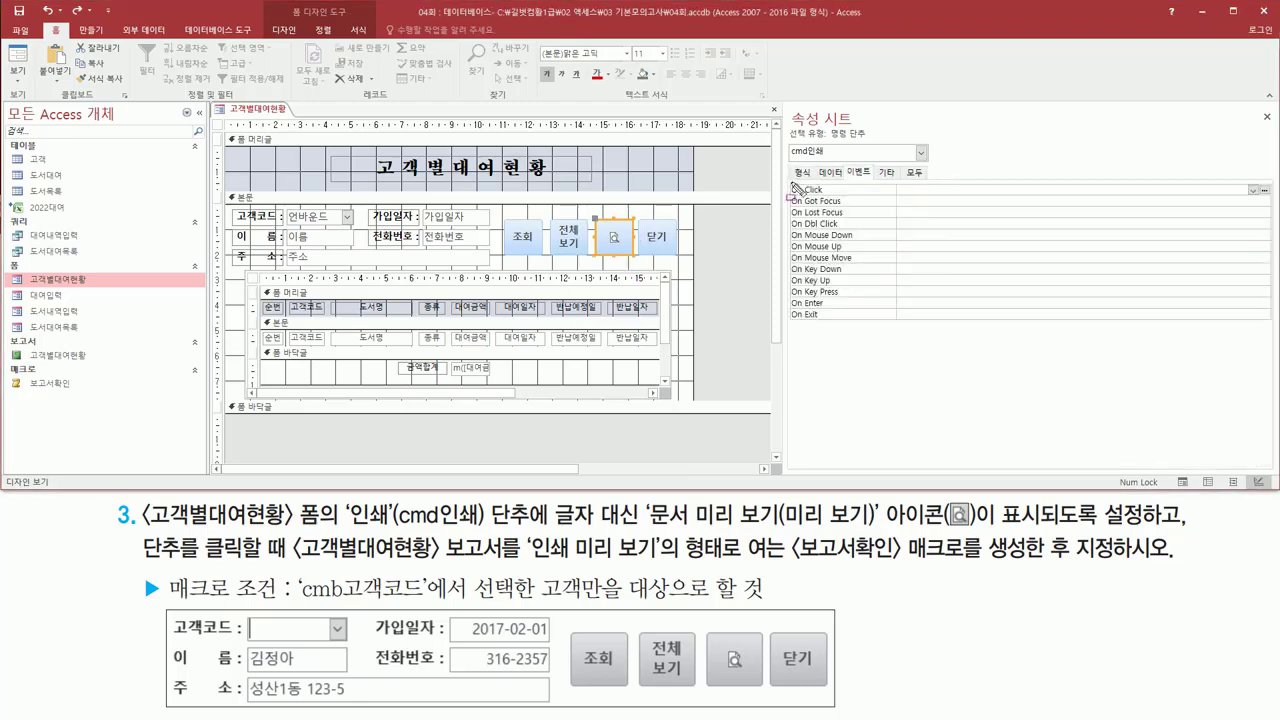
drag(814, 193, 830, 196)
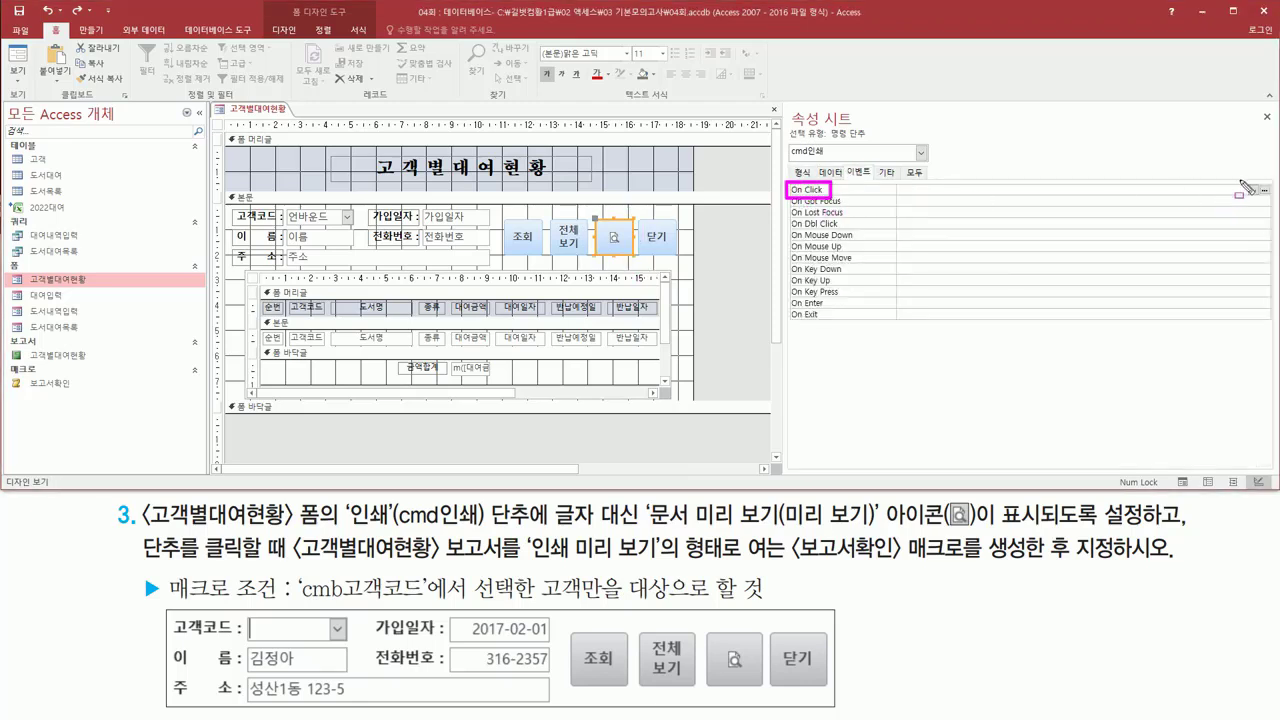
drag(1247, 184, 1258, 196)
click(1253, 190)
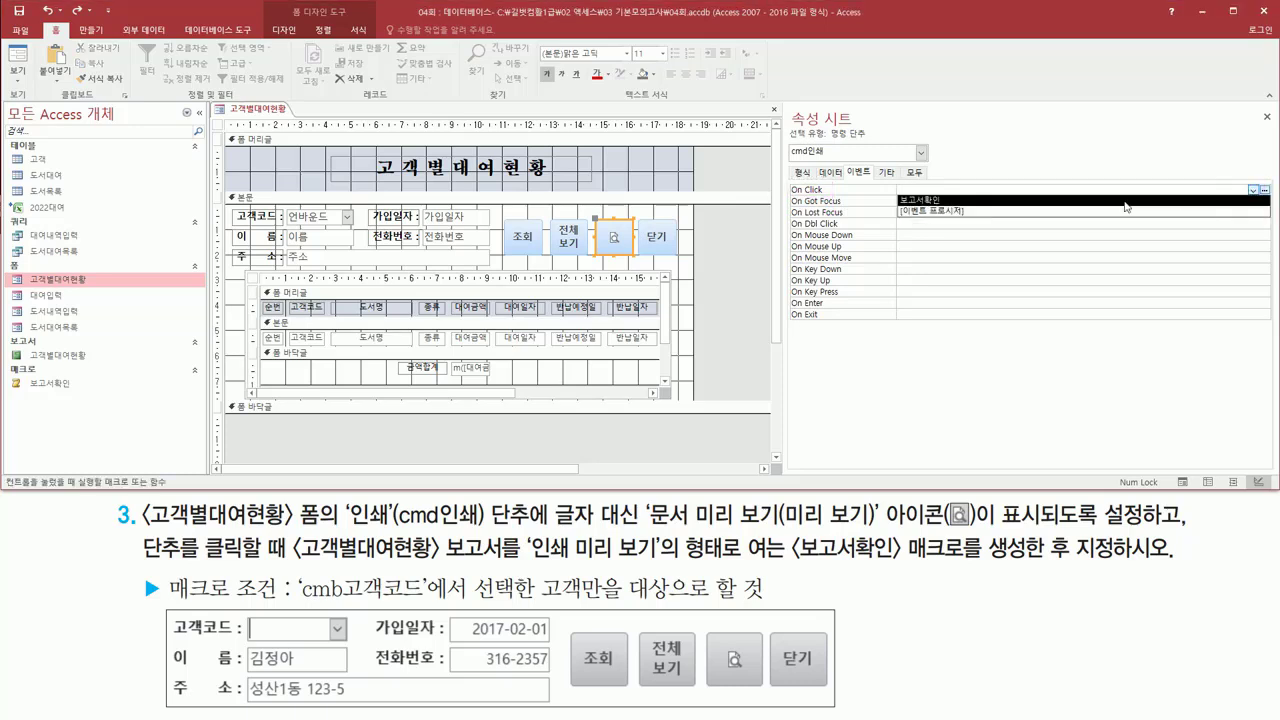
click(929, 201)
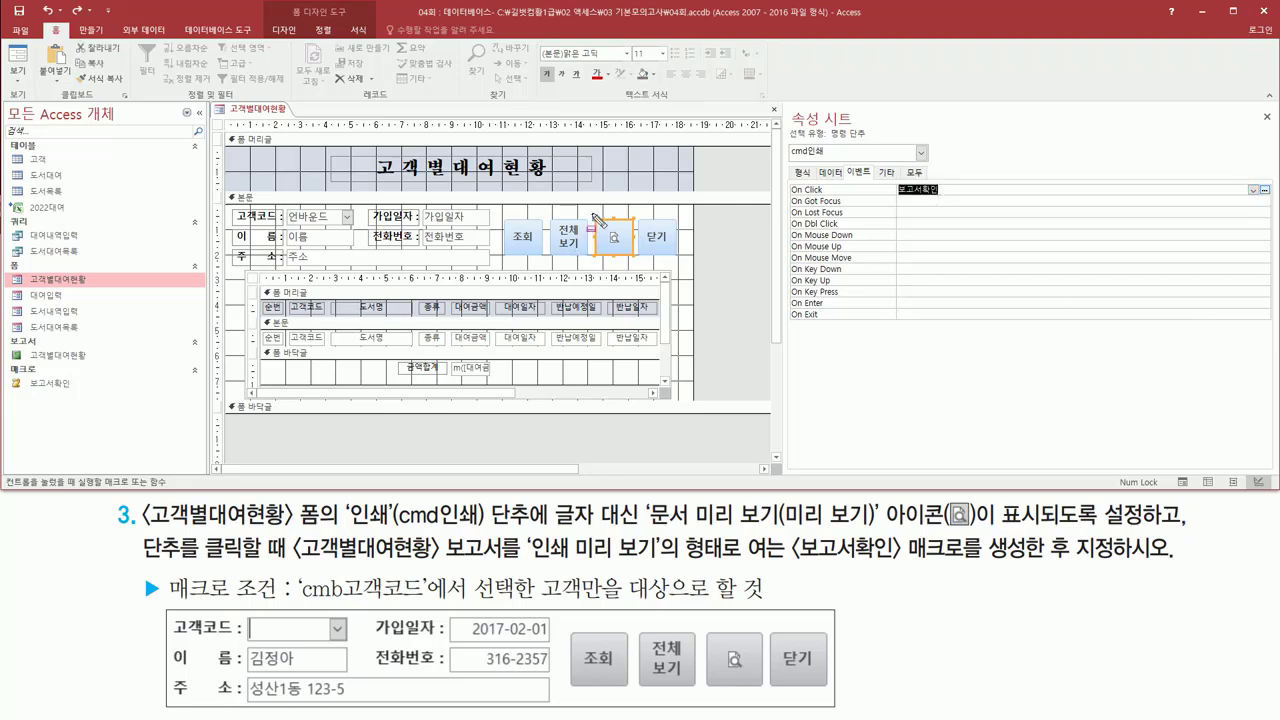
drag(591, 213, 639, 263)
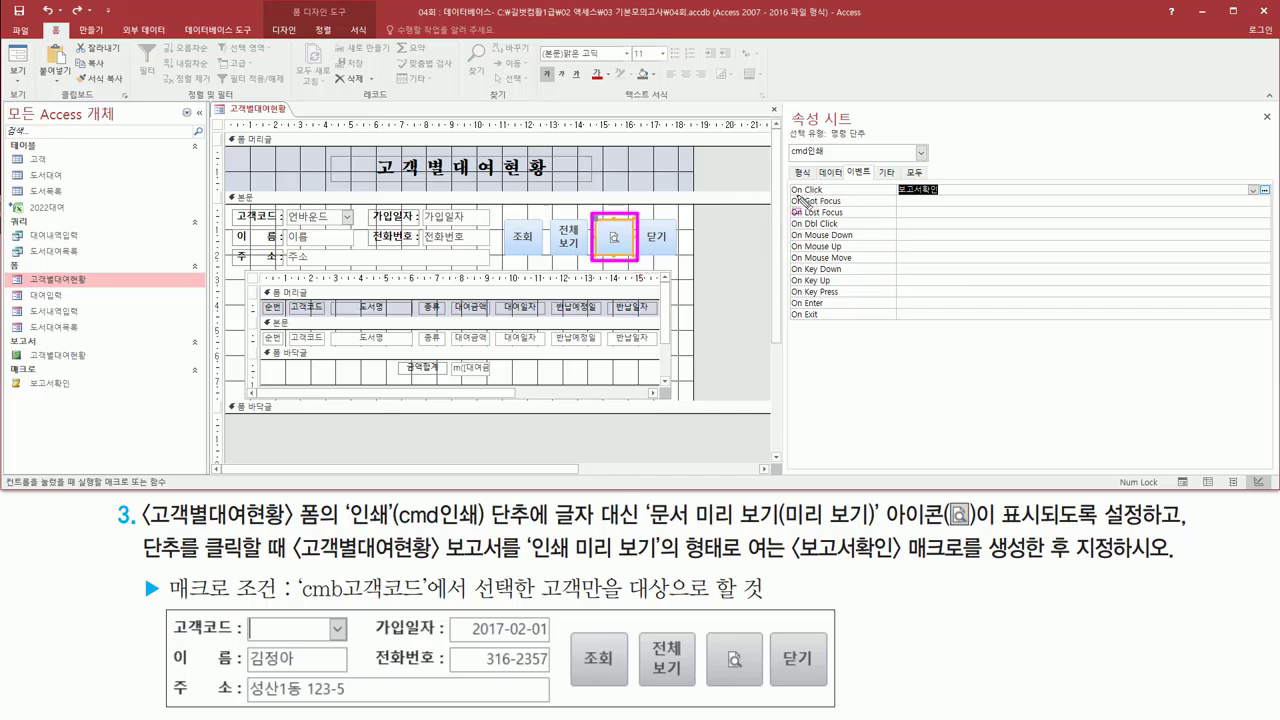
drag(786, 194, 948, 203)
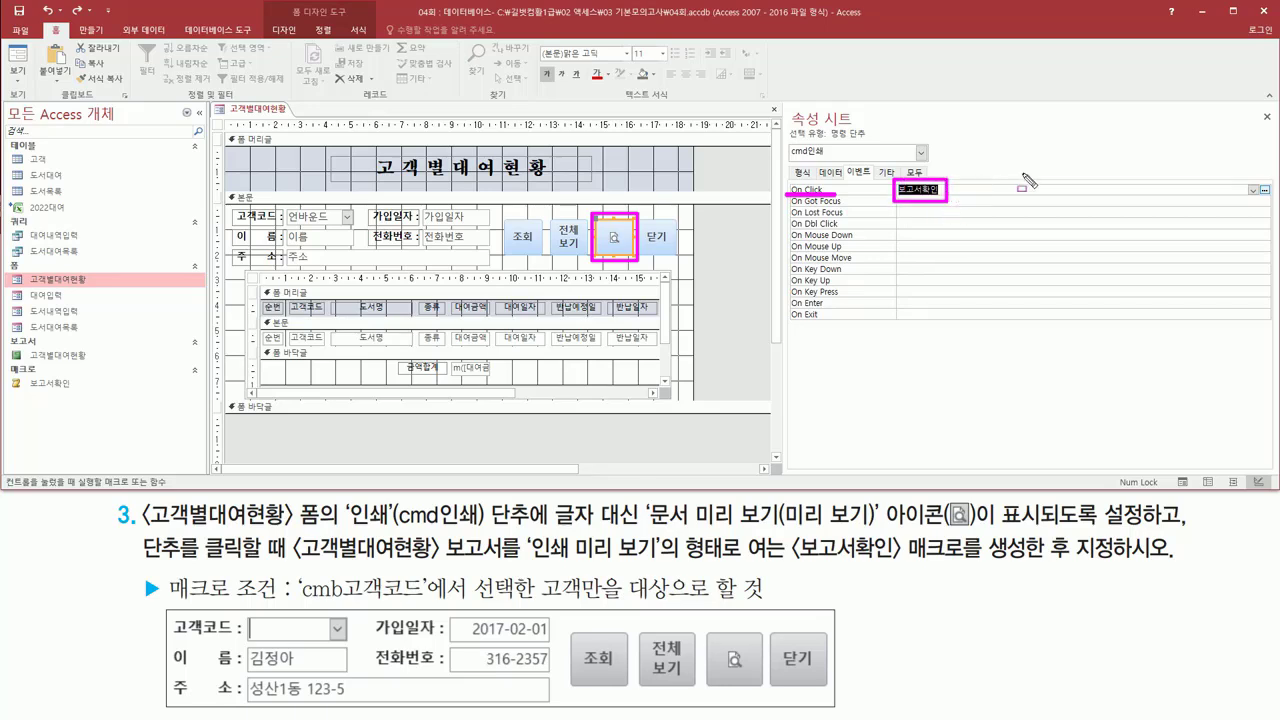
drag(1257, 104, 1273, 128)
key(Escape)
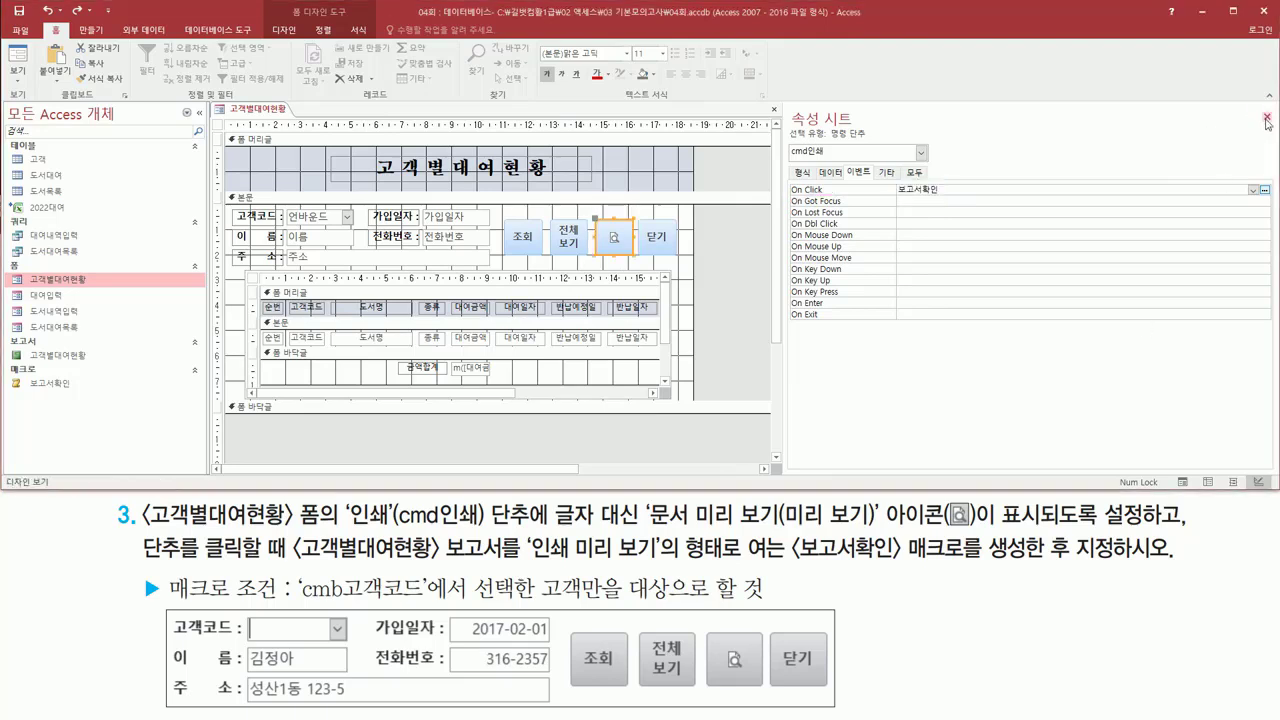
Close the property sheet, display the 고객별대여현황 form in form view and select the first customer code in the 고객코드 combo box
click(1266, 117)
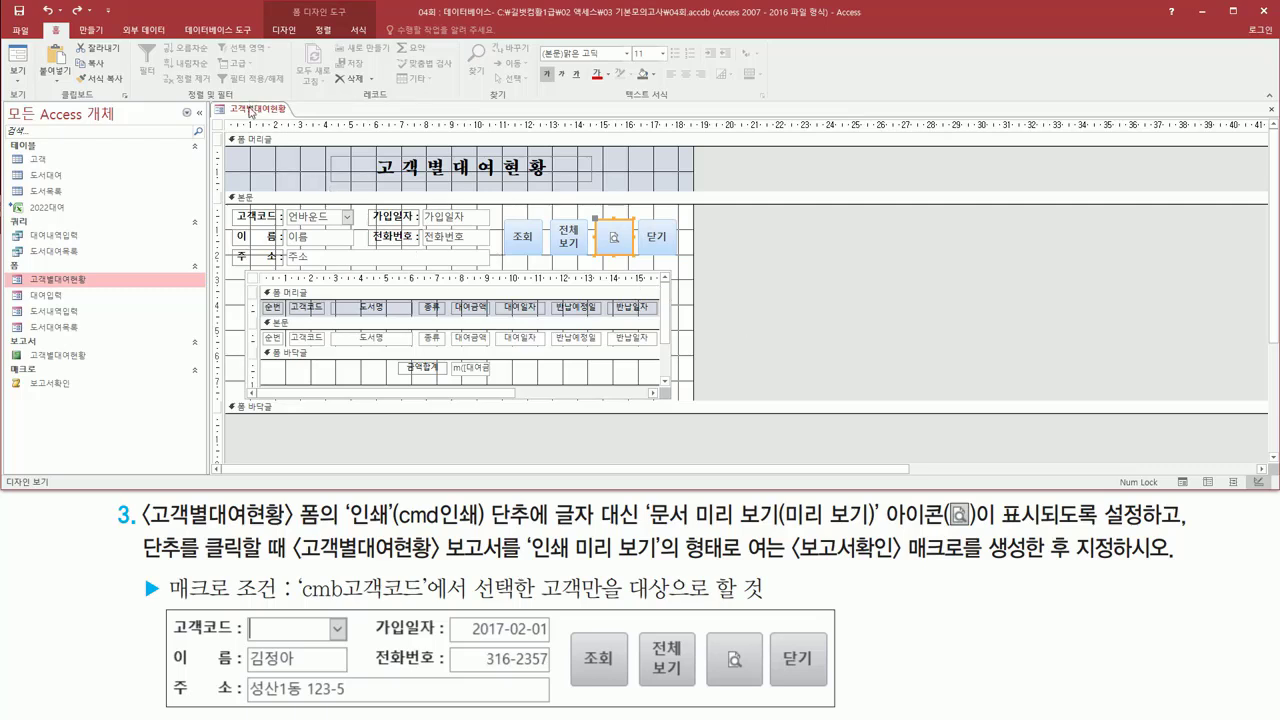
right_click(251, 112)
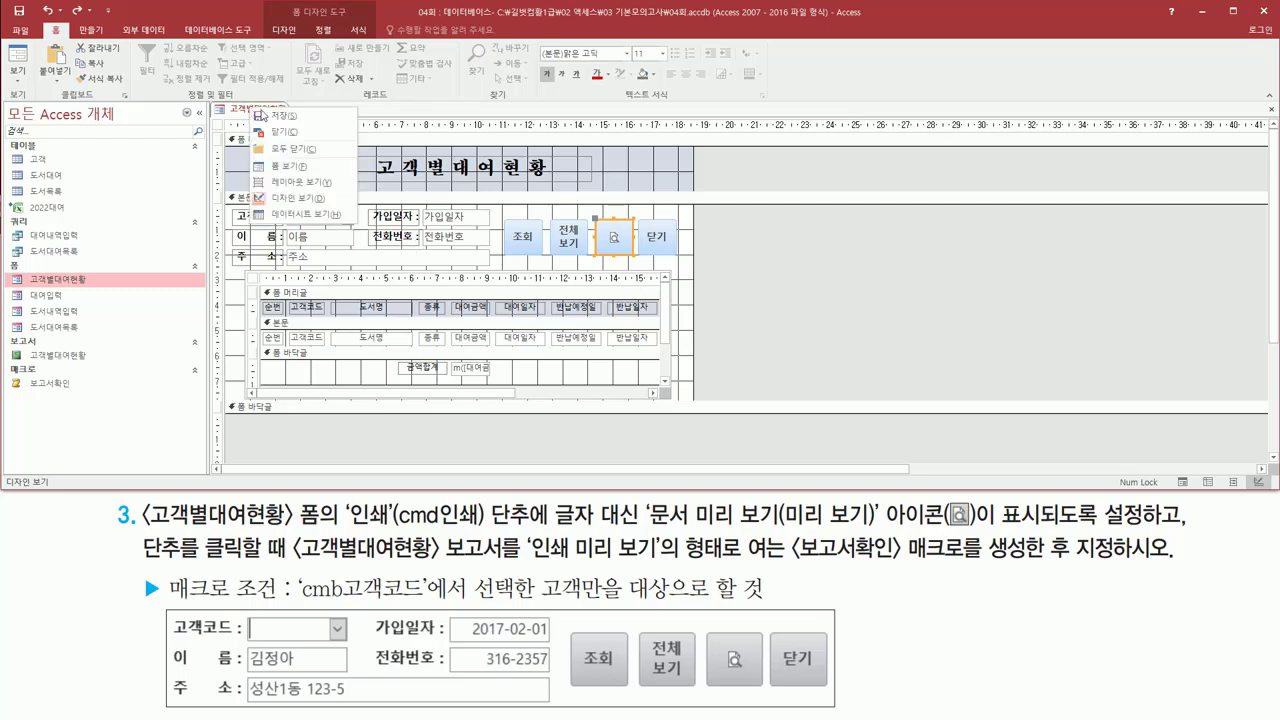
click(297, 168)
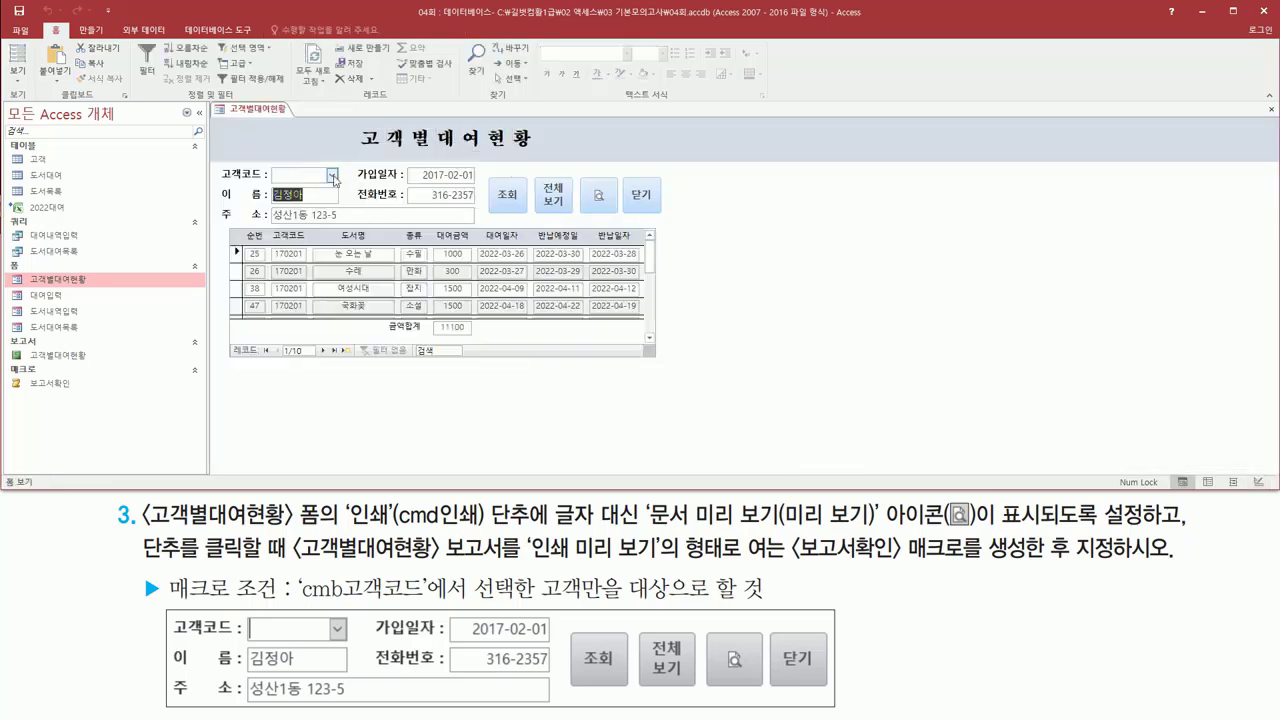
click(333, 176)
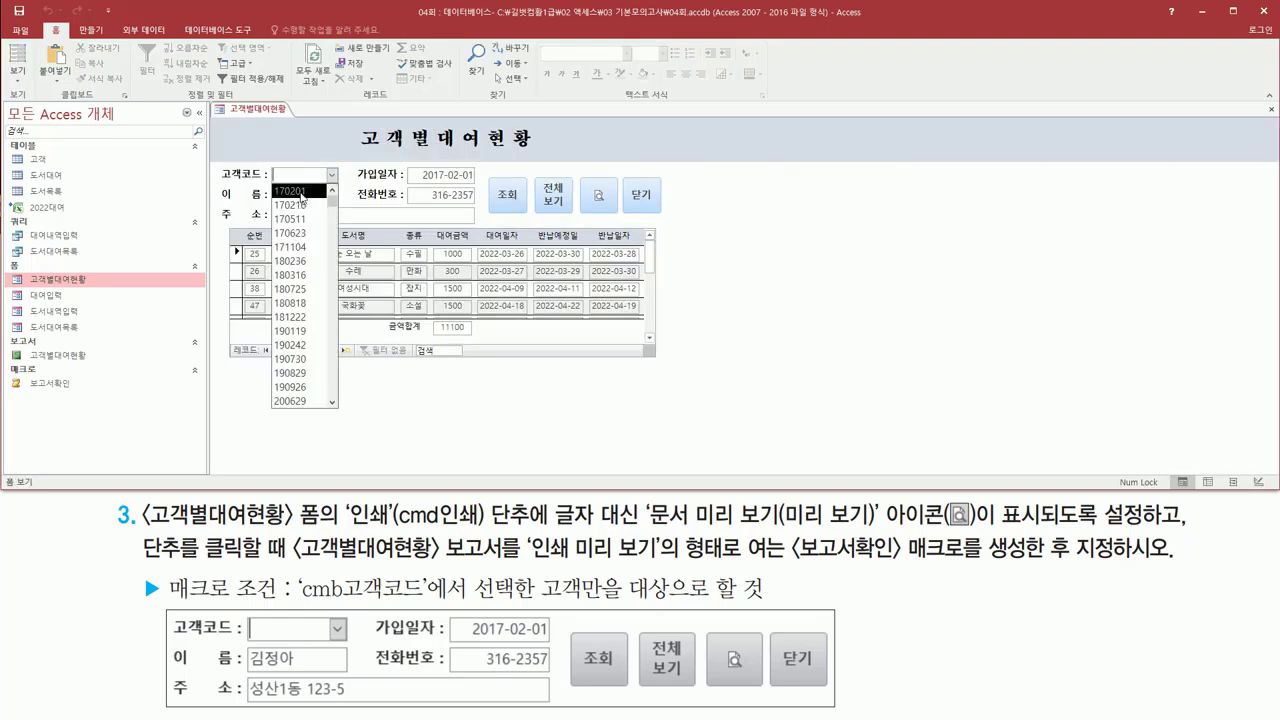
click(301, 191)
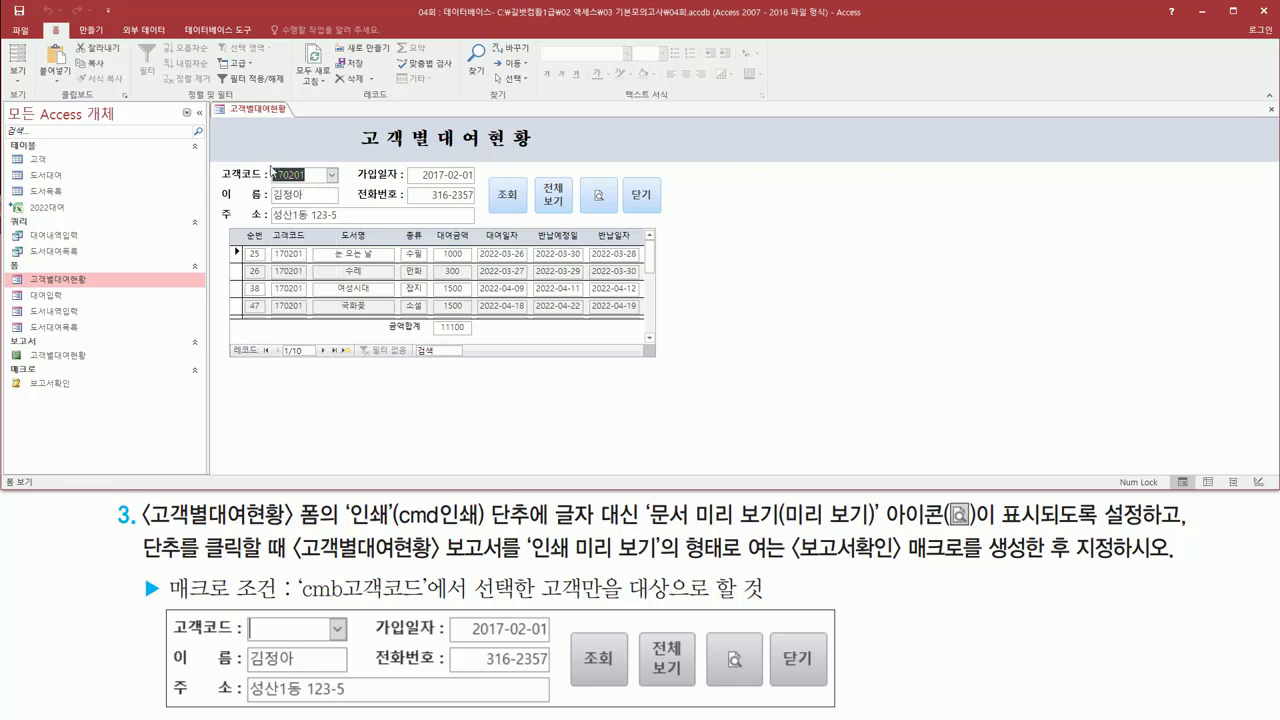
Test the cmd인쇄 button for the selected customer and enlarge the 고객별대여현황 report in print preview
drag(270, 165, 326, 183)
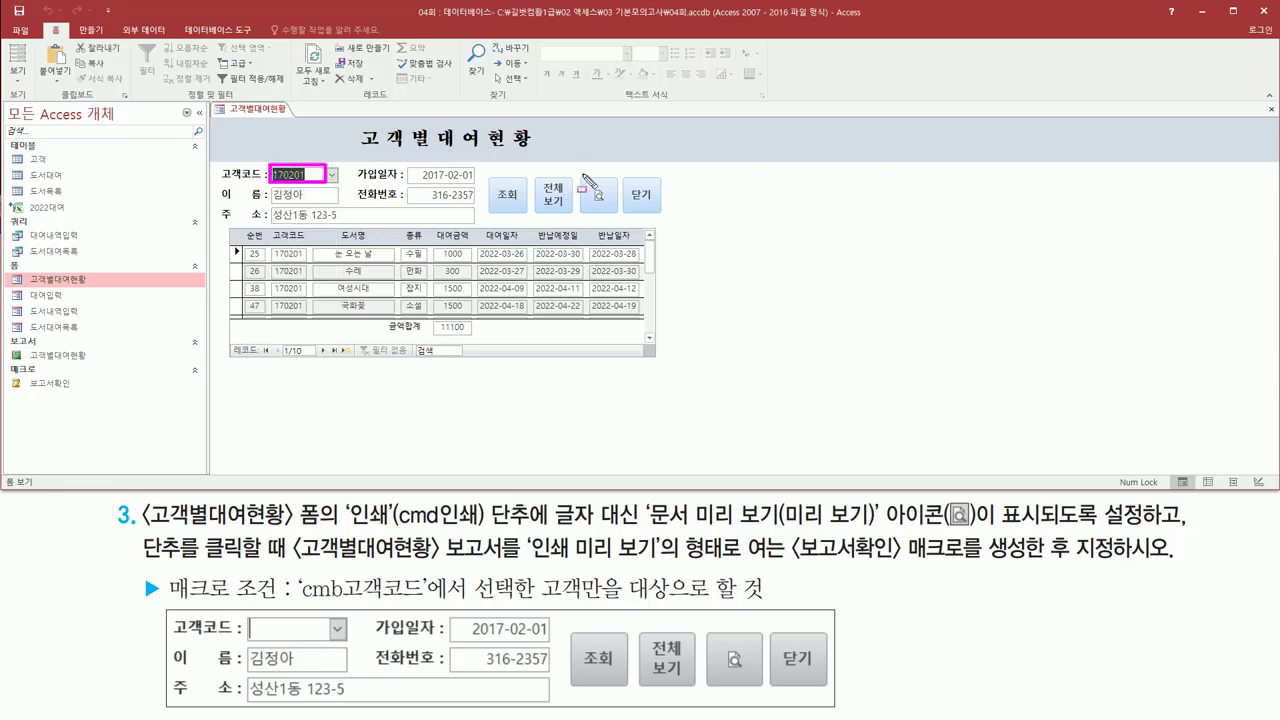
drag(582, 175, 619, 214)
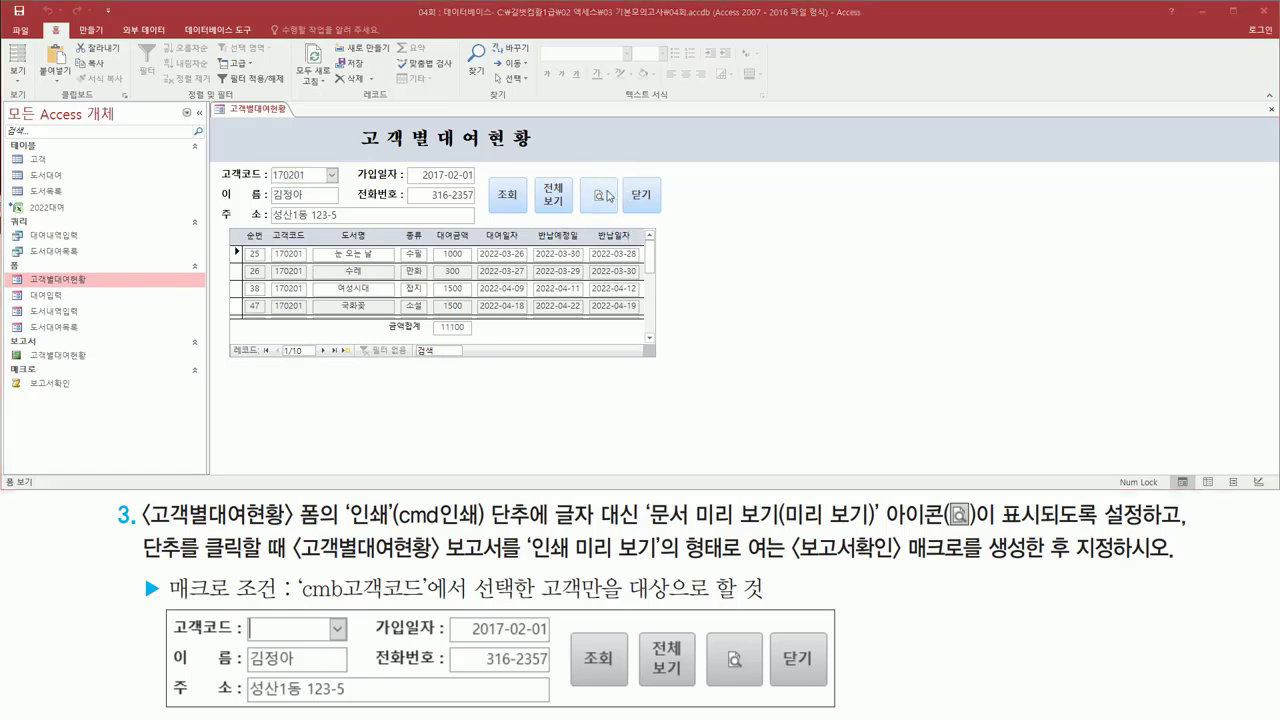
click(601, 197)
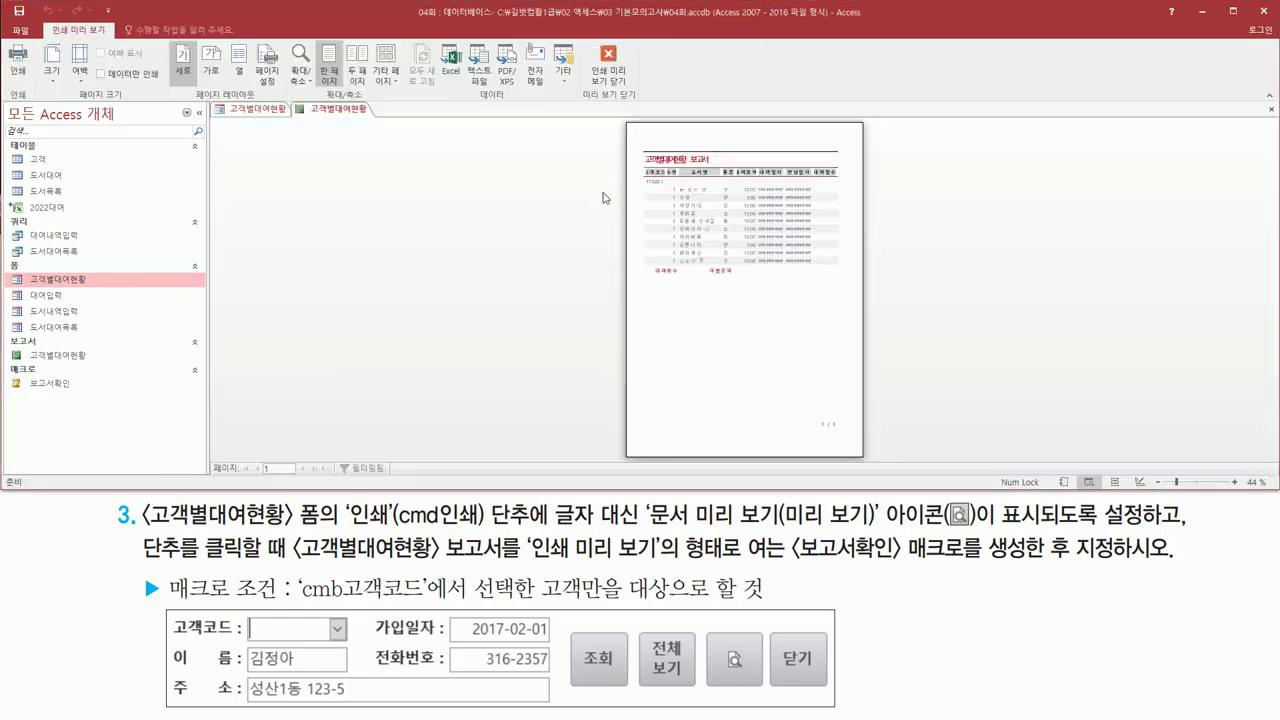
click(708, 188)
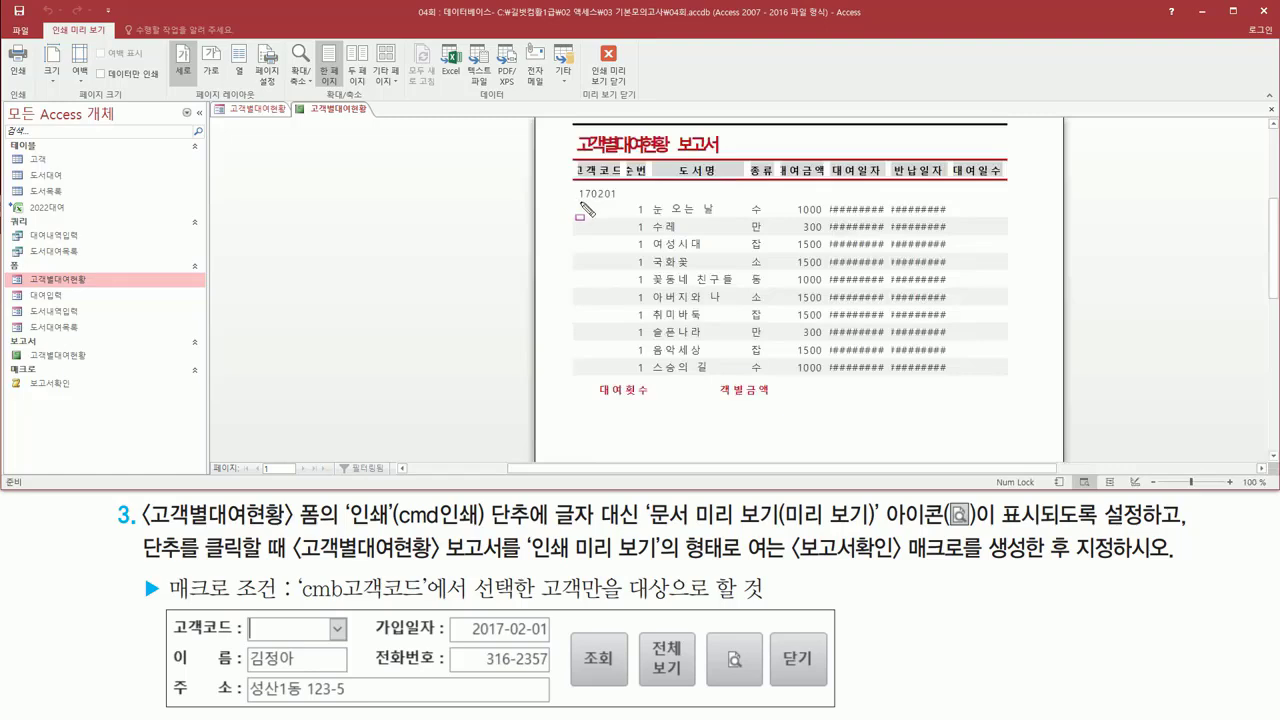
Check the previewed report's customer code and rental rows against the customer selected in the form, and close the print preview
mouse_move(578, 201)
mouse_down()
mouse_move(623, 202)
mouse_move(621, 185)
mouse_up()
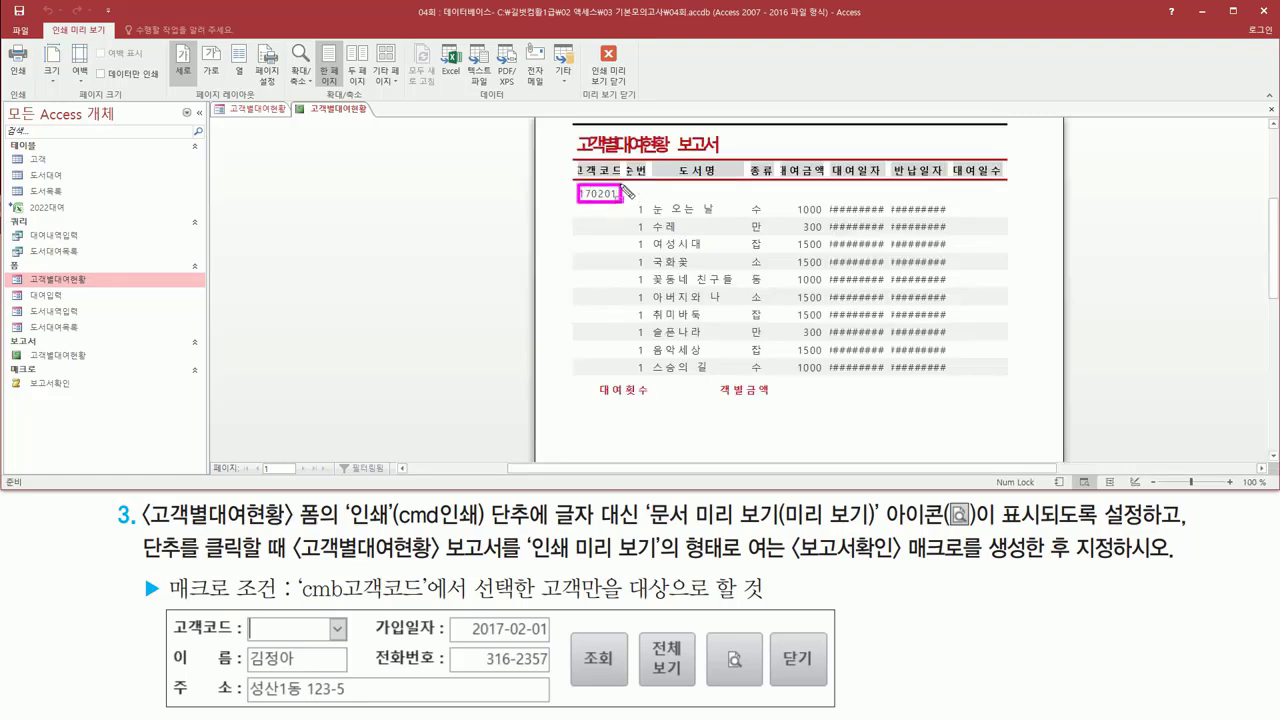
drag(567, 122, 642, 393)
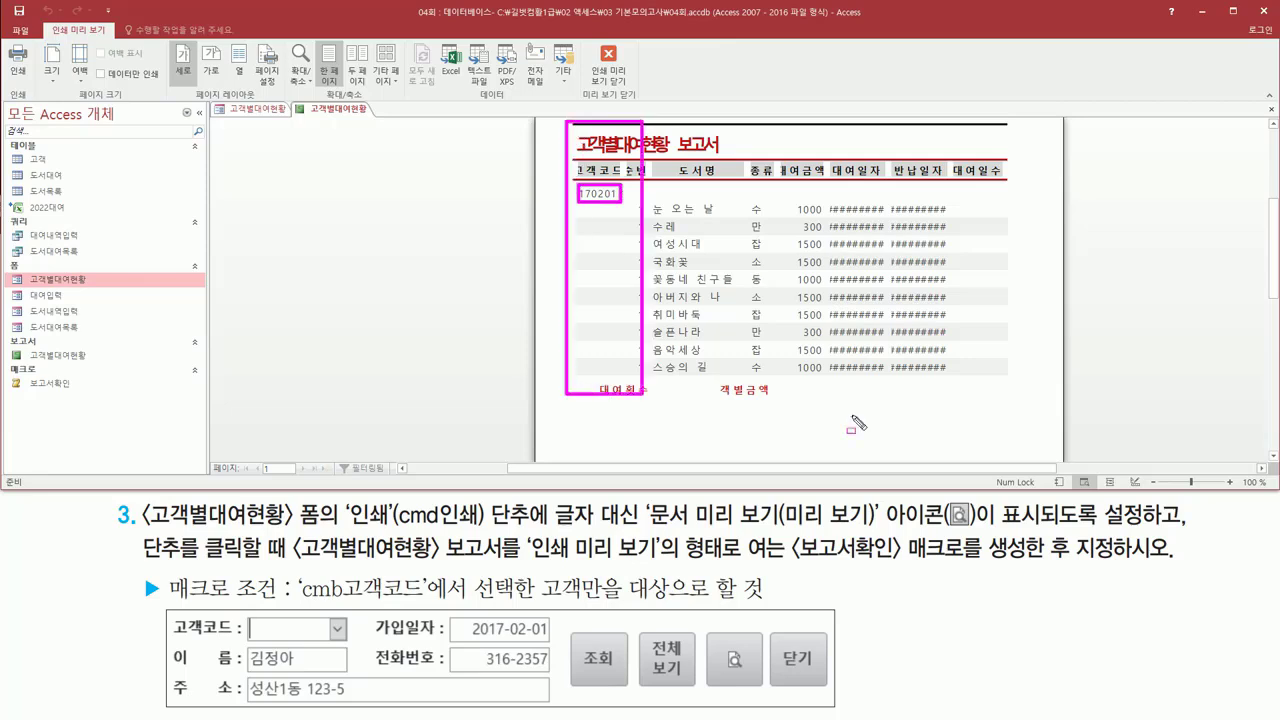
drag(856, 424, 1030, 412)
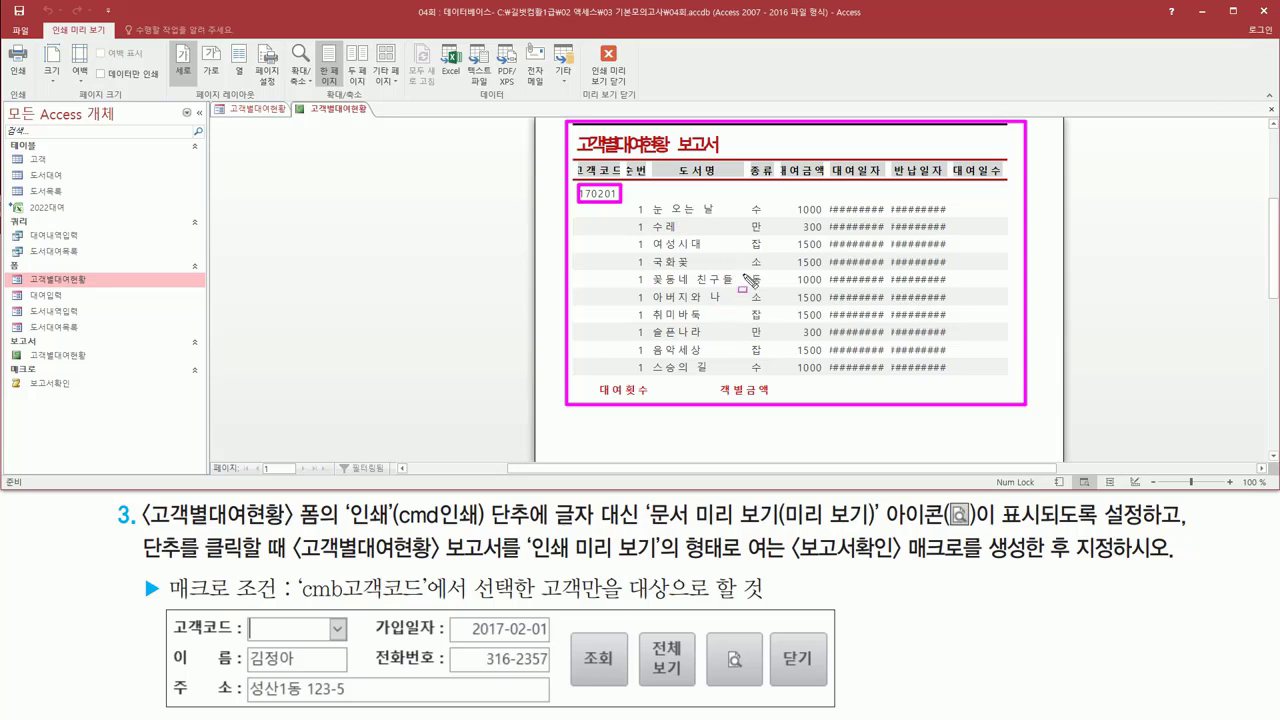
key(Escape)
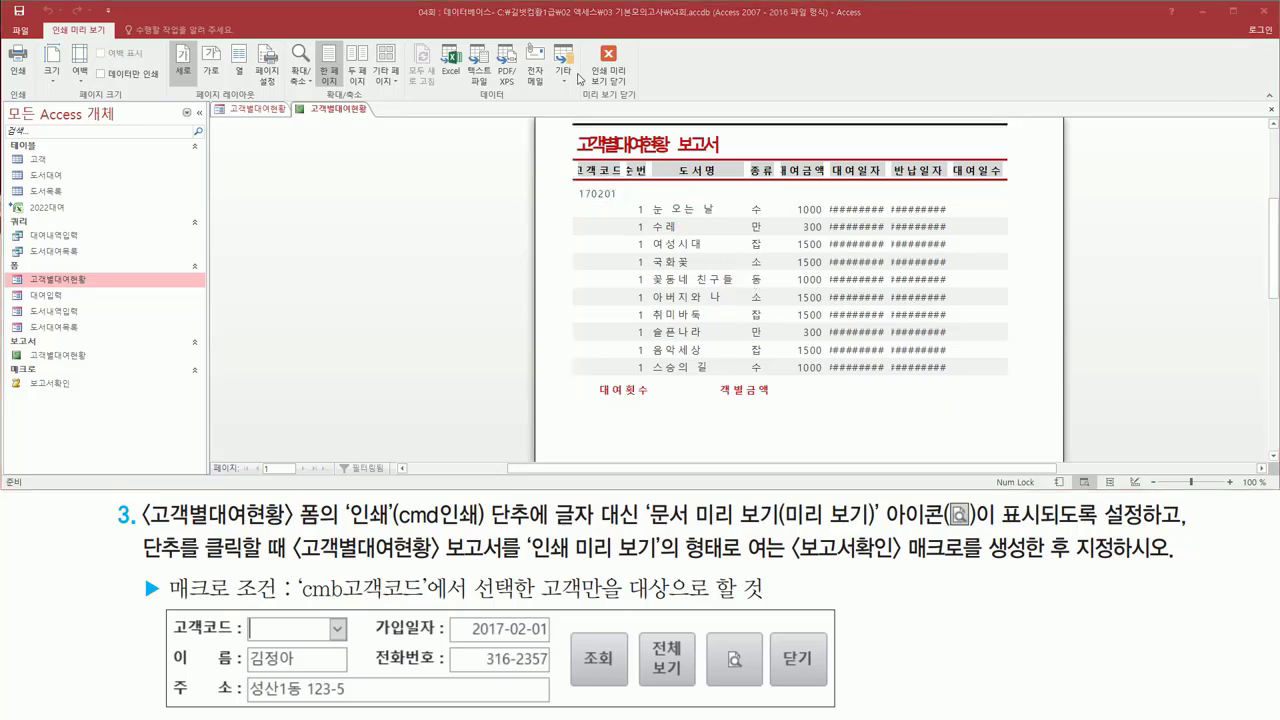
click(618, 72)
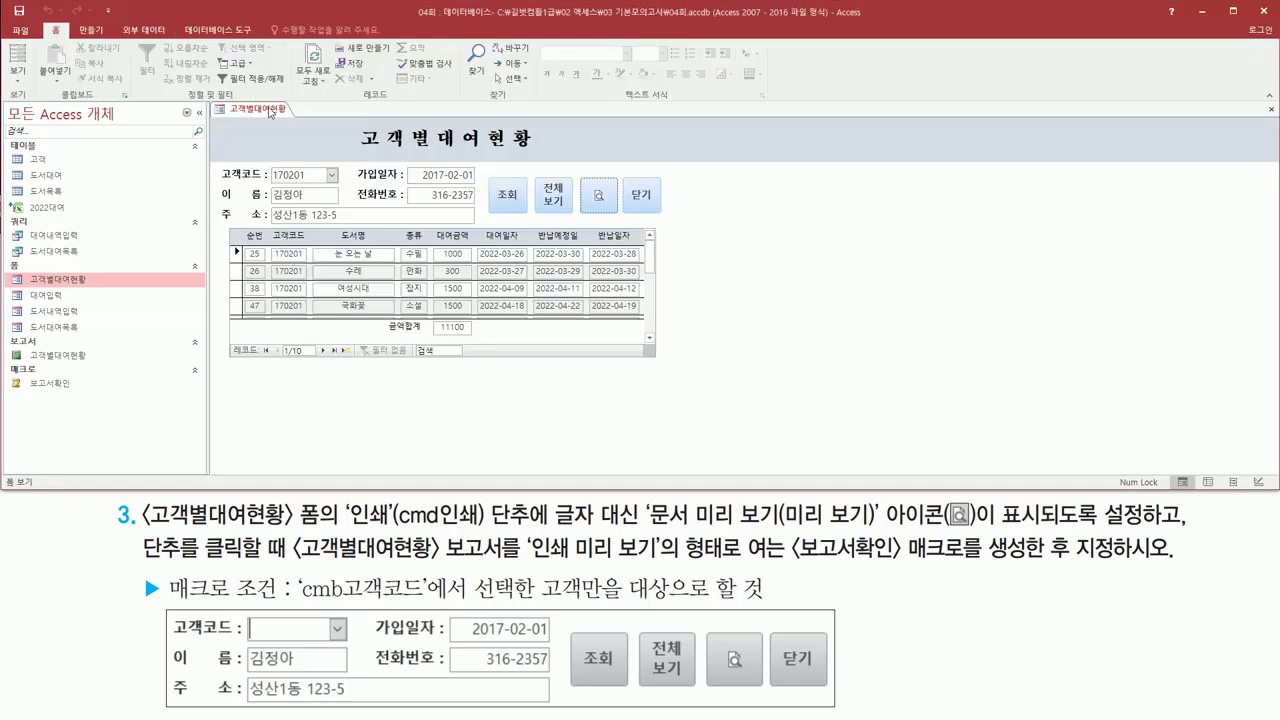
Close the 고객별대여현황 form and save its design changes
right_click(270, 112)
click(308, 136)
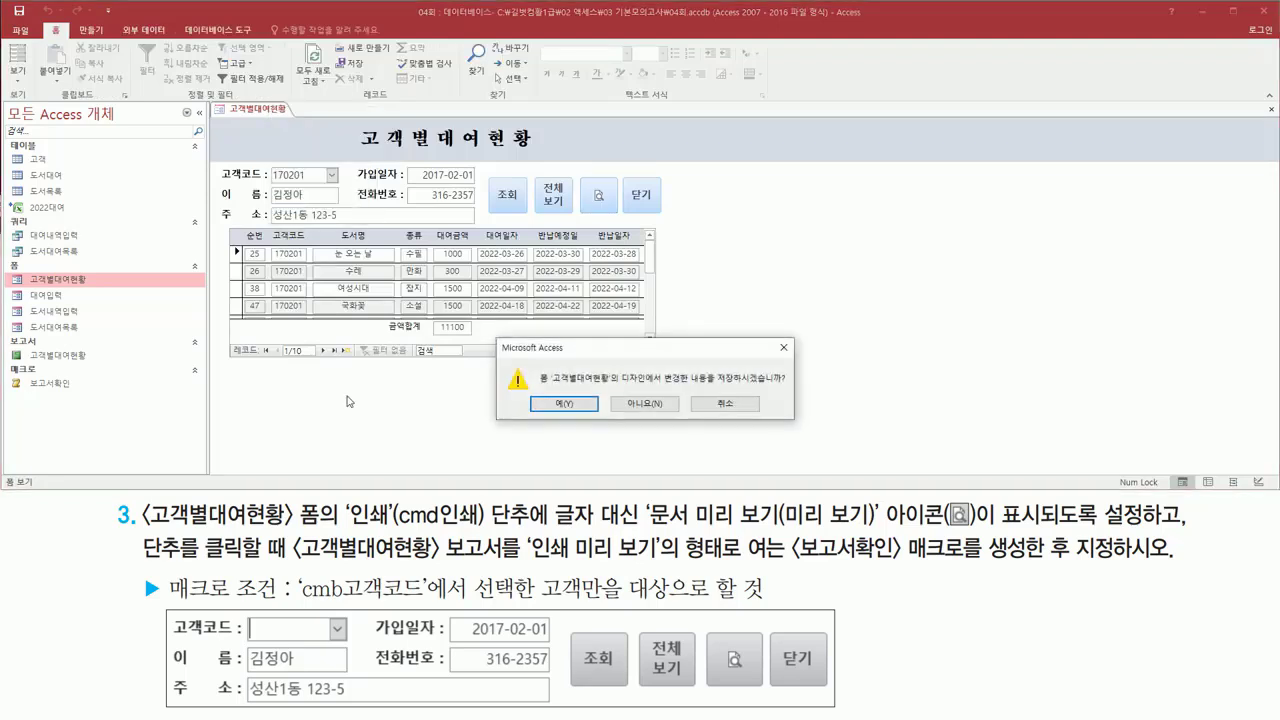
drag(712, 381, 784, 380)
drag(527, 393, 600, 413)
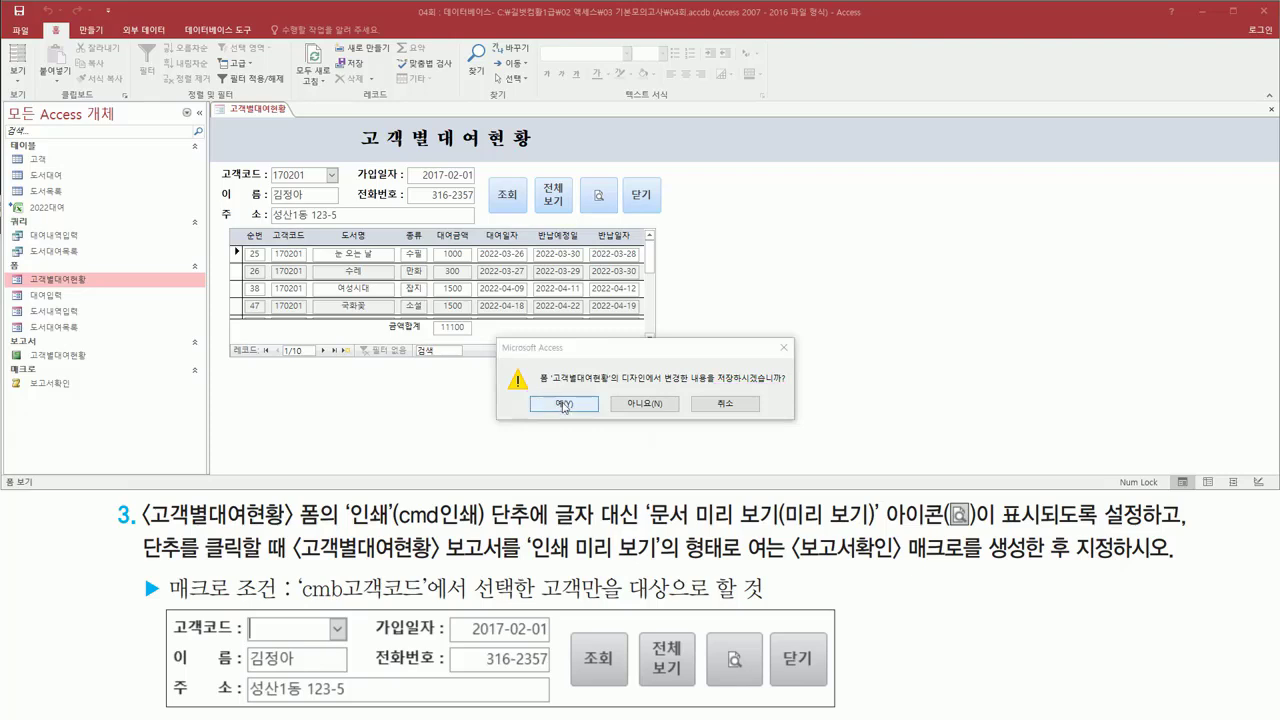
click(566, 404)
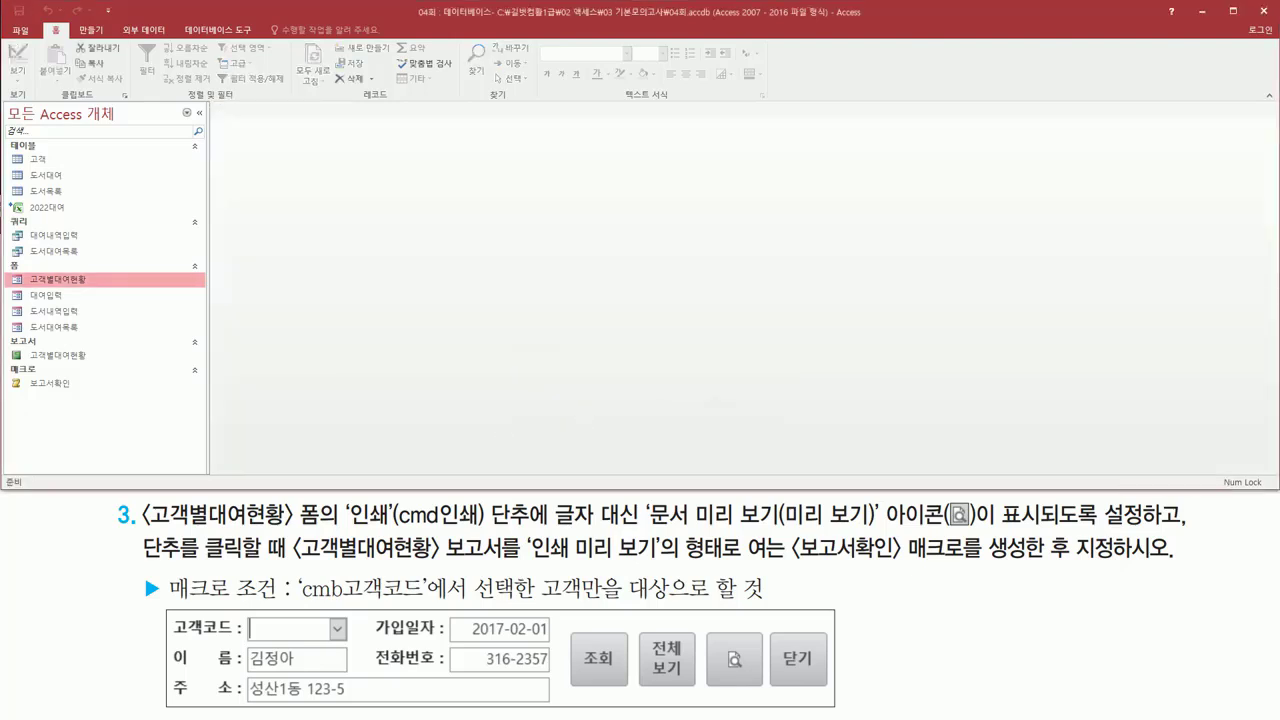